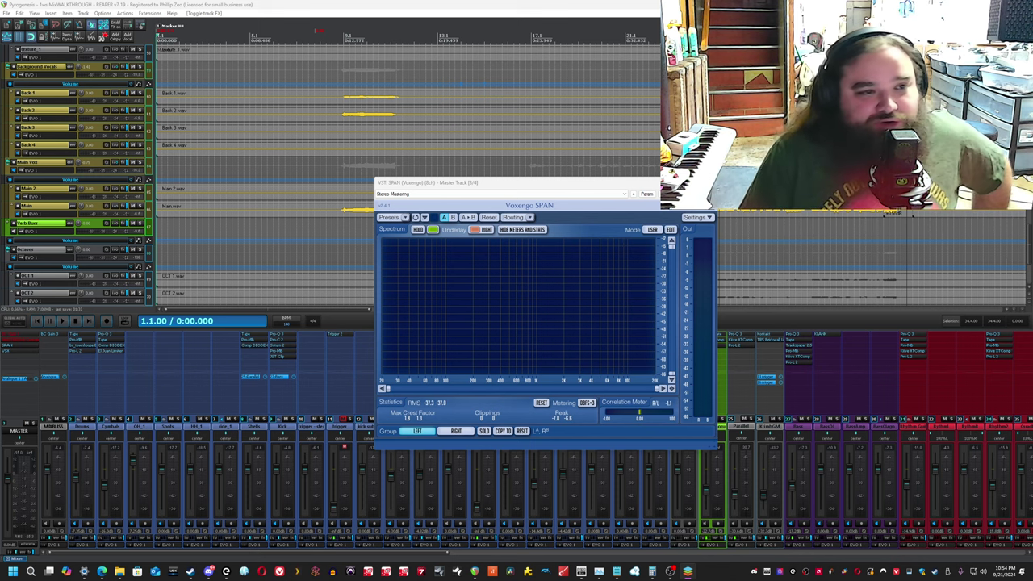
Move the floating SPAN analyzer window aside to uncover more of the mixer channels and bring the project window into focus.
left_click(74, 4)
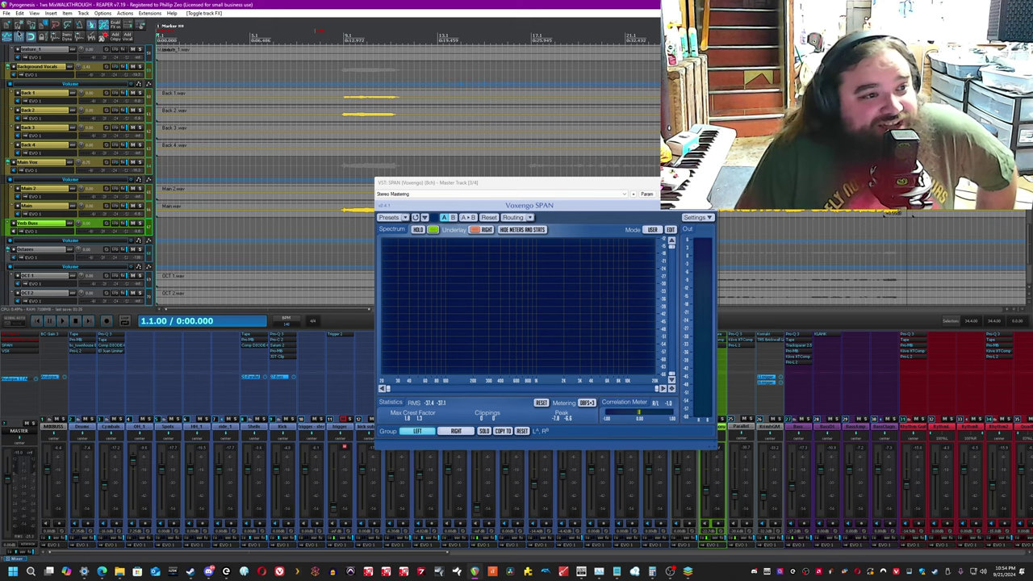
left_click(621, 184)
left_click_drag(585, 184, 721, 211)
left_click(418, 3)
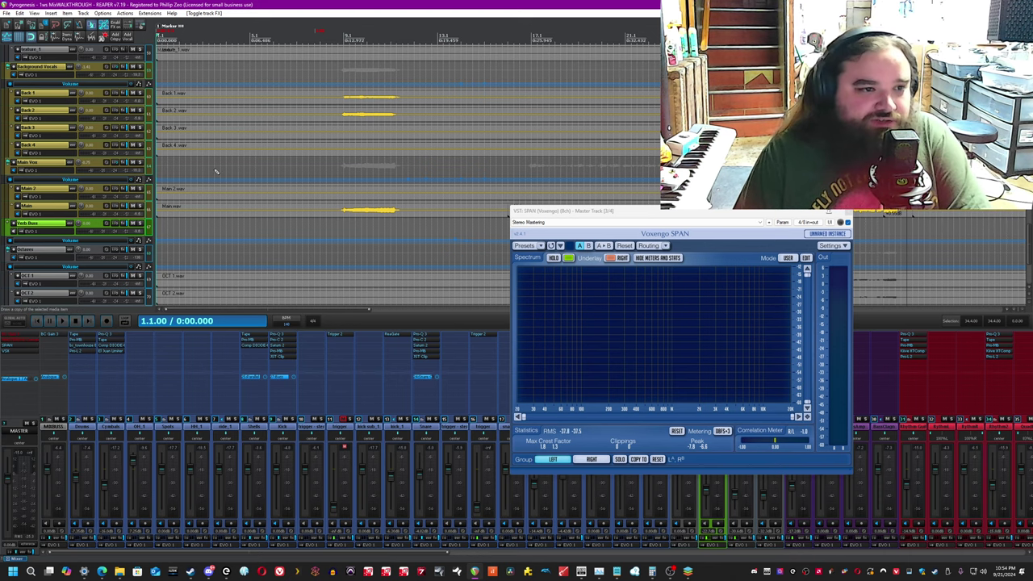
Look through the project's track list from the vocal and octave tracks up to the drum tracks.
scroll(217, 173, "down", 2)
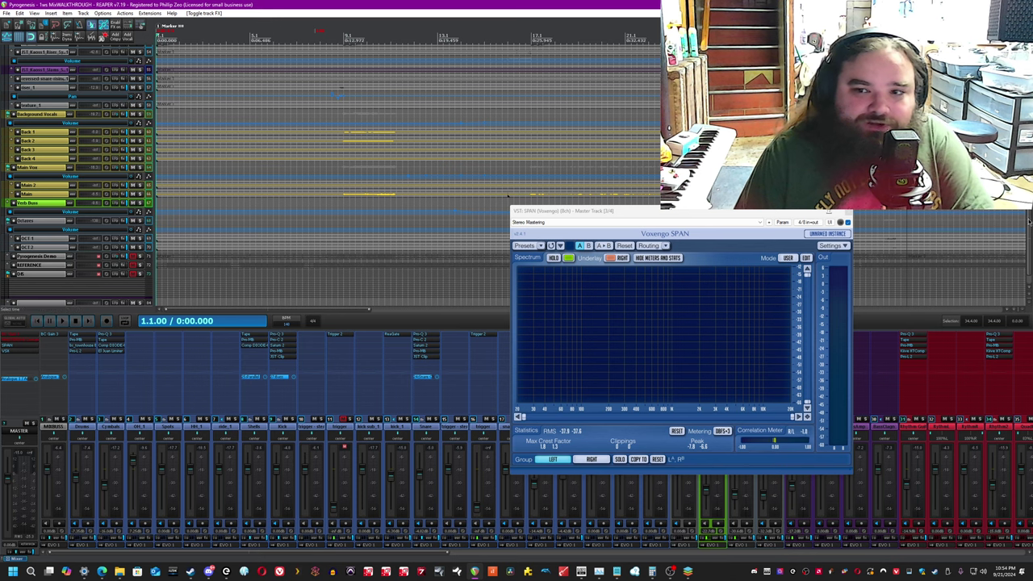
left_click_drag(1030, 223, 1029, 65)
scroll(508, 169, "down", 15)
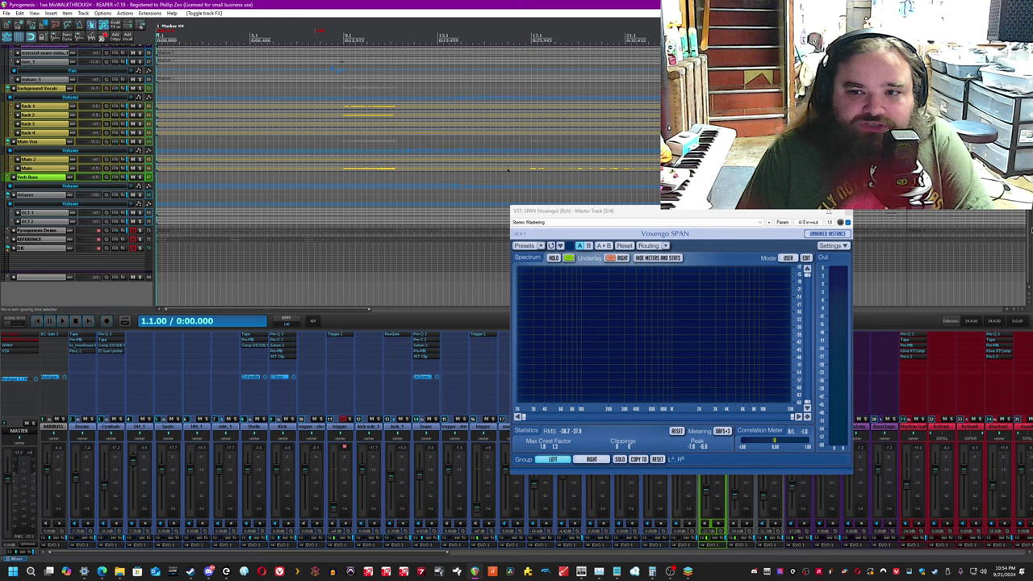
scroll(507, 170, "up", 3)
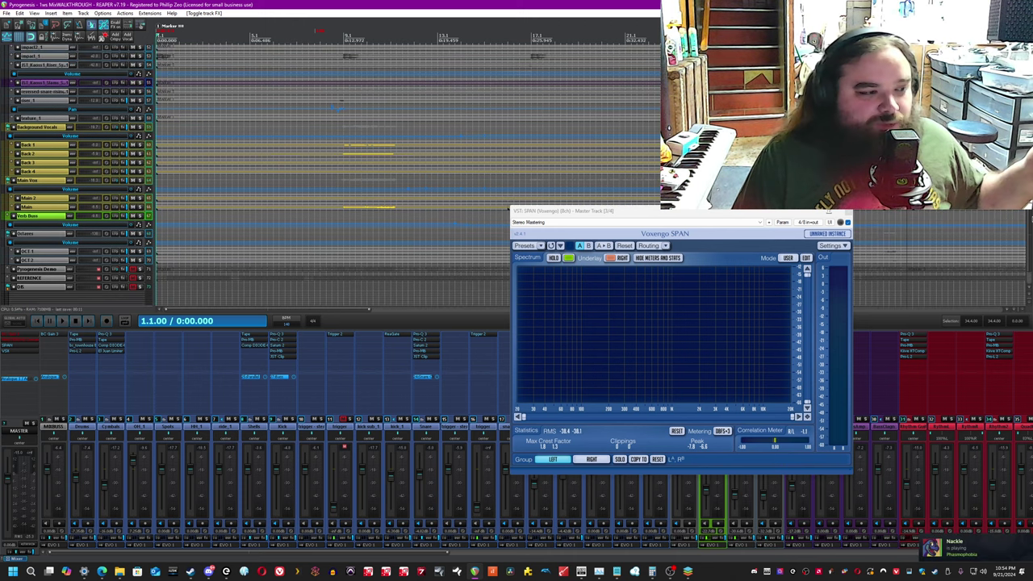
scroll(395, 161, "up", 1)
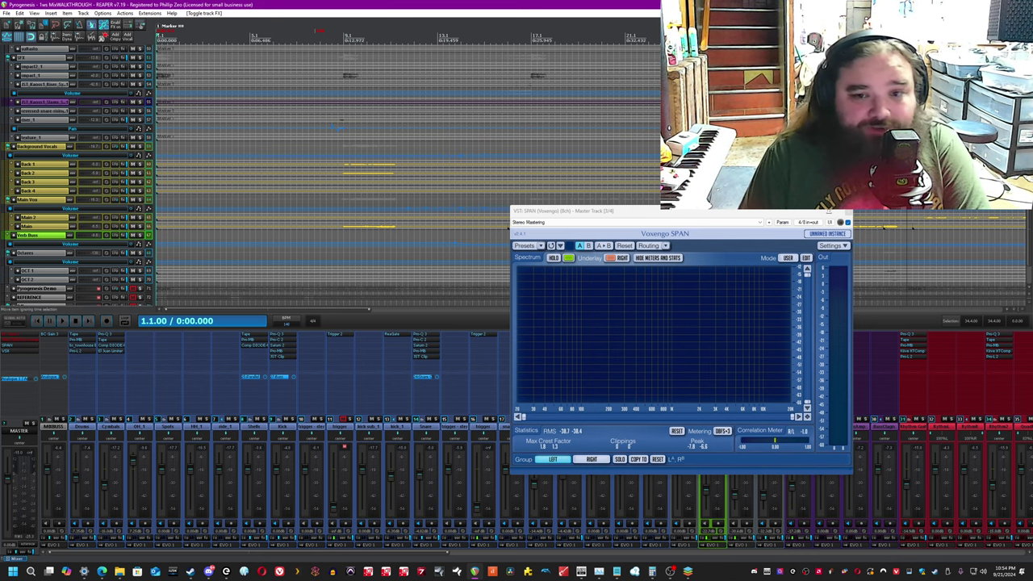
scroll(323, 162, "up", 10)
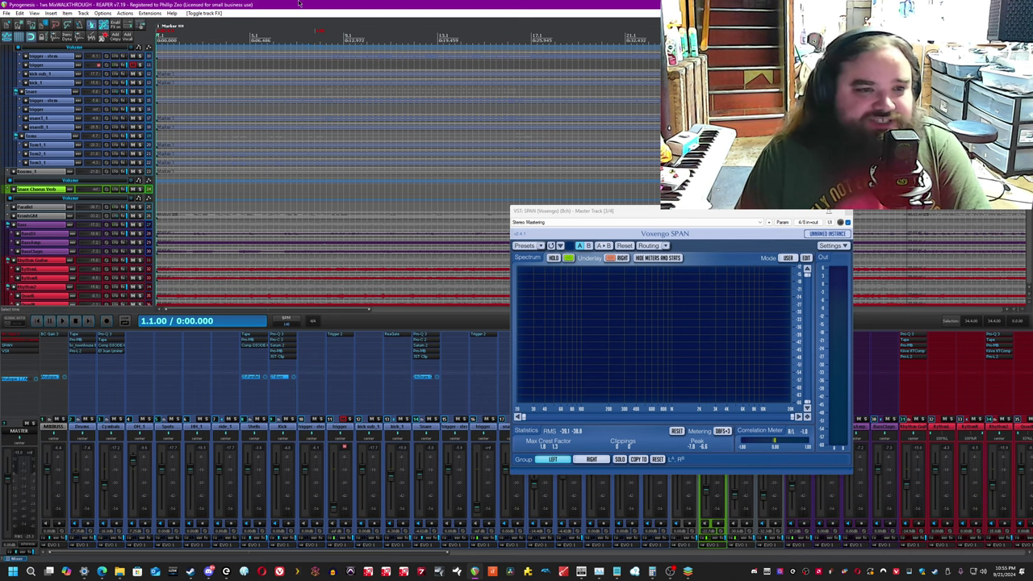
Place the edit cursor at marker 2, at bar 25, and play the full mix from there.
scroll(379, 121, "down", 3)
scroll(396, 89, "up", 1)
left_click(454, 27)
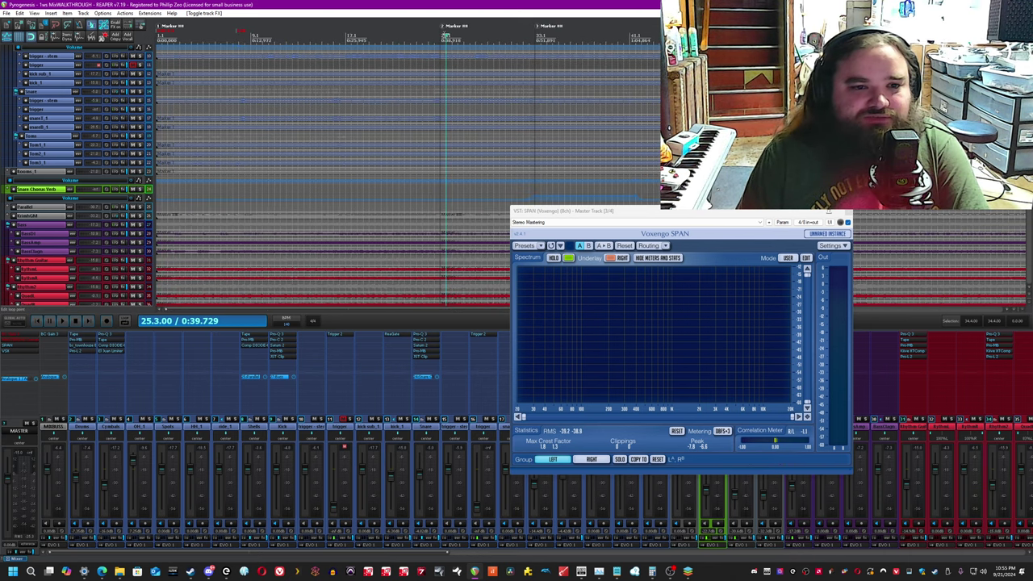
key("space")
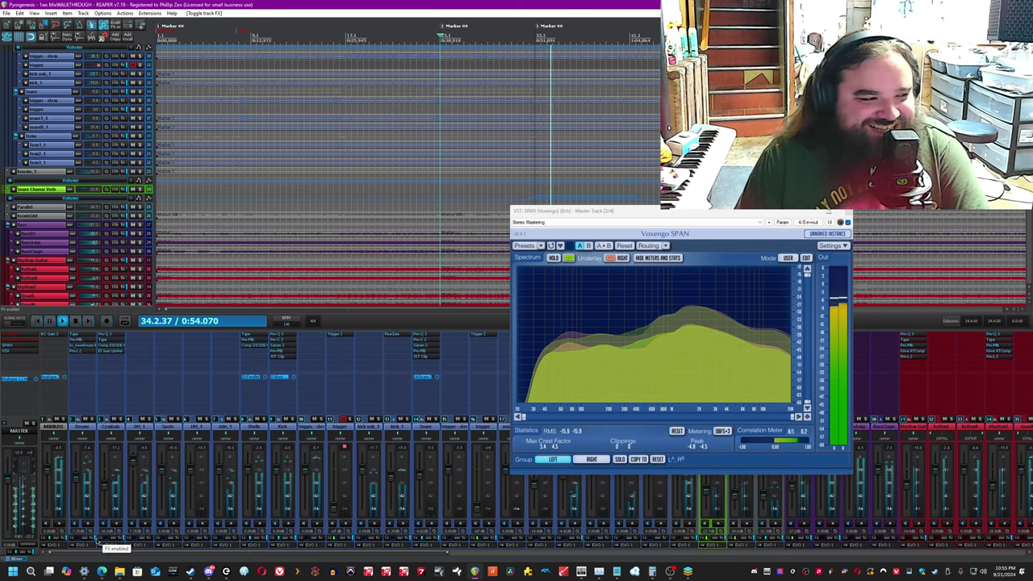
Bypass the effects on all tracks during playback, then solo the Drums folder and stop the transport.
left_click(99, 542)
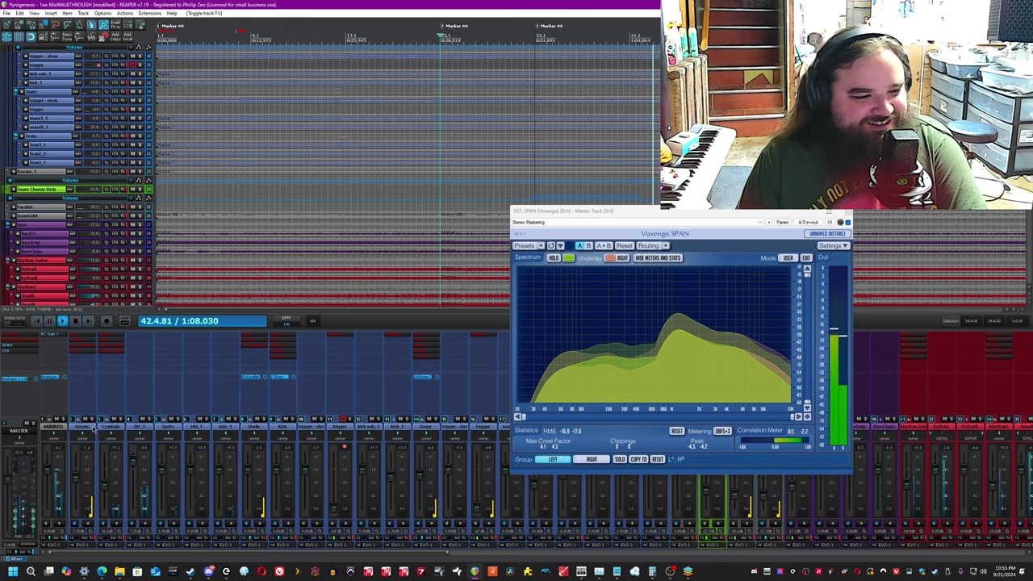
left_click(92, 419)
key("space")
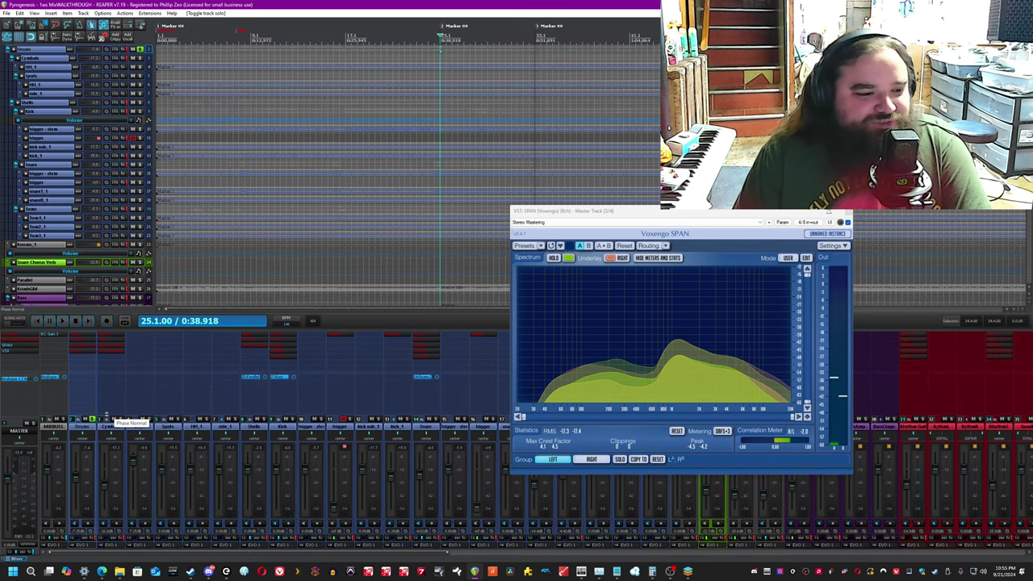
Select the Cymbals folder track and move the SPAN window clear of the drum channels in the mixer.
left_click(106, 426)
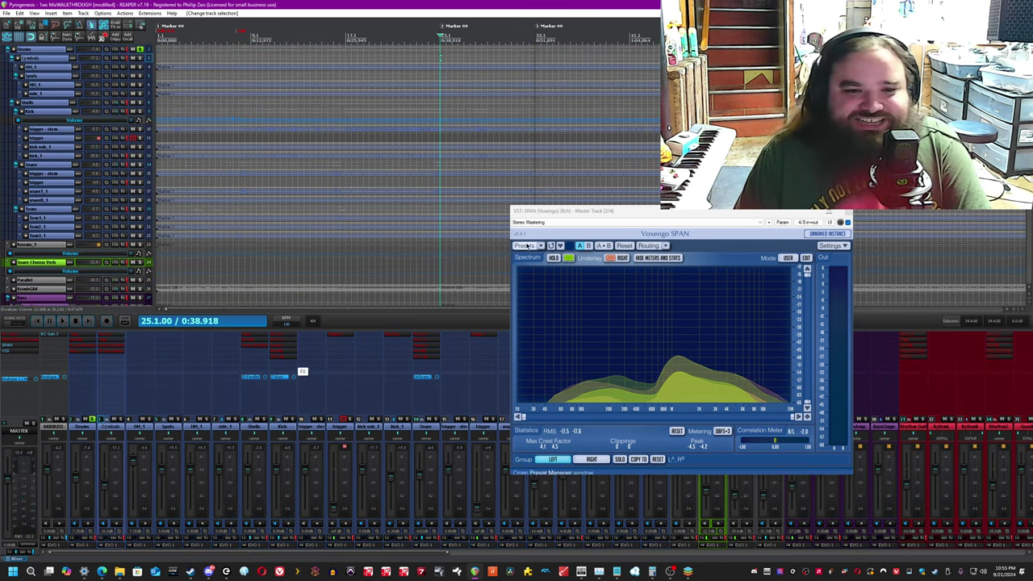
left_click_drag(561, 214, 741, 228)
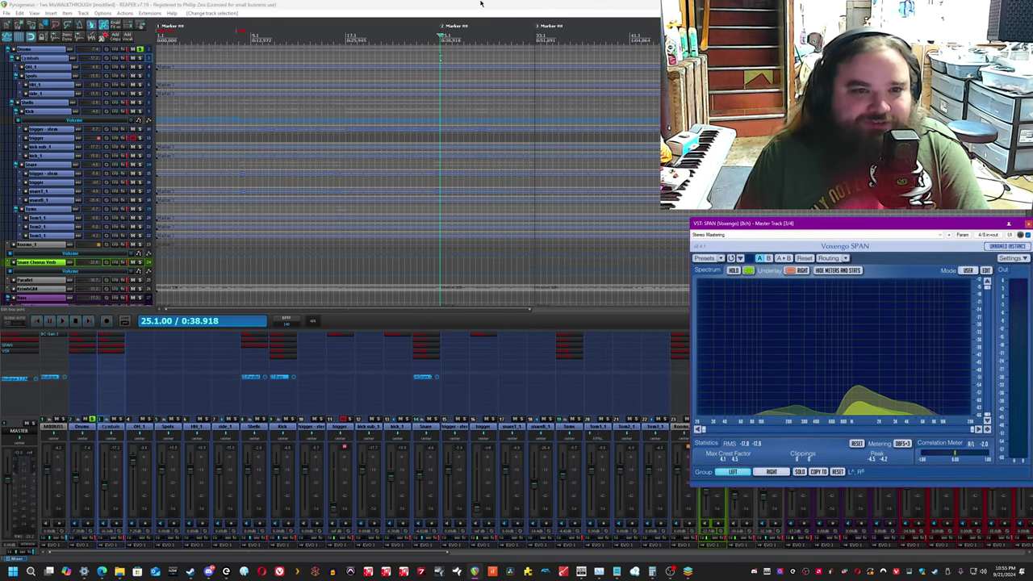
left_click(480, 3)
scroll(281, 192, "up", 3)
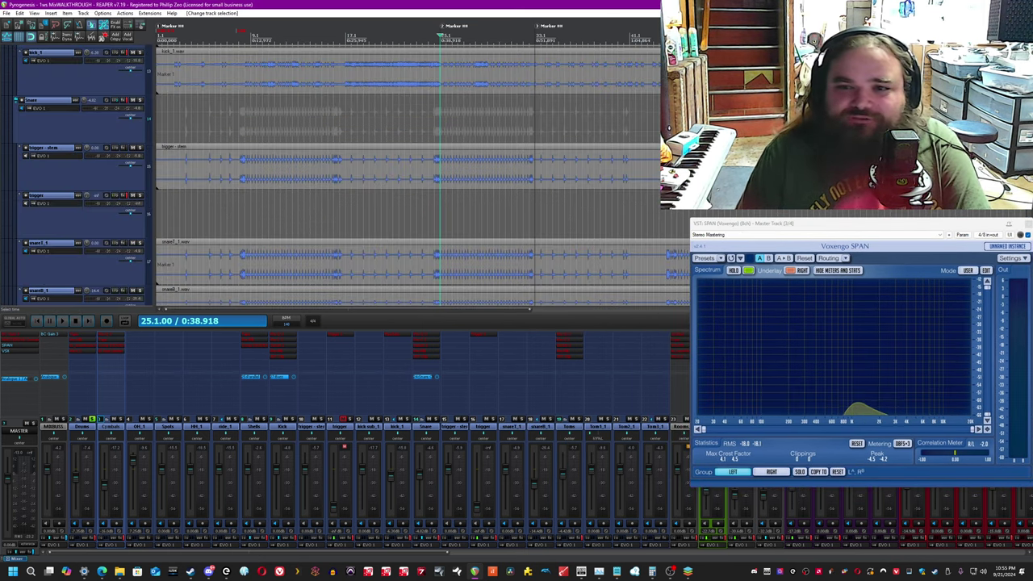
scroll(390, 114, "up", 3)
scroll(390, 114, "up", 5)
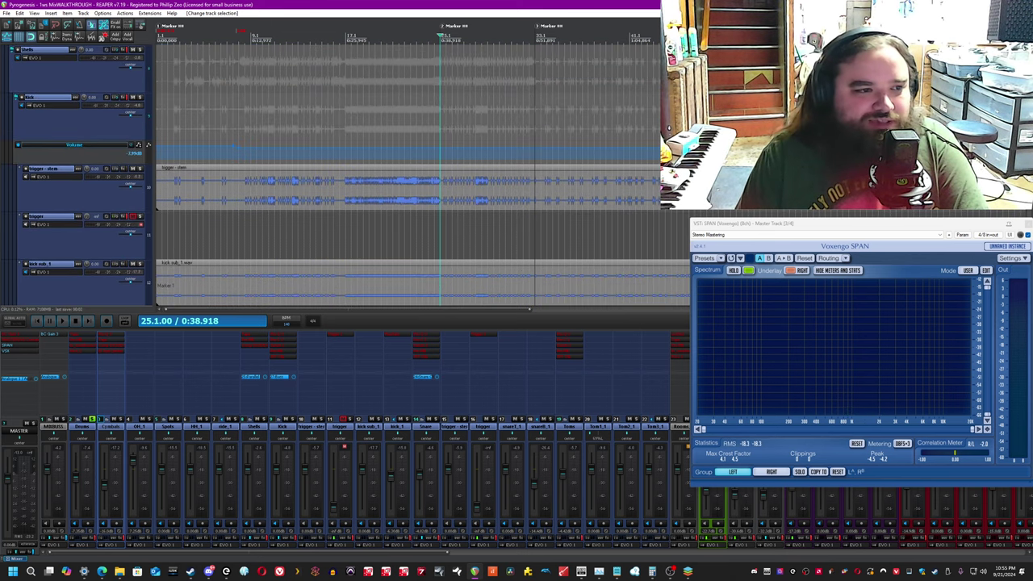
scroll(390, 114, "up", 2)
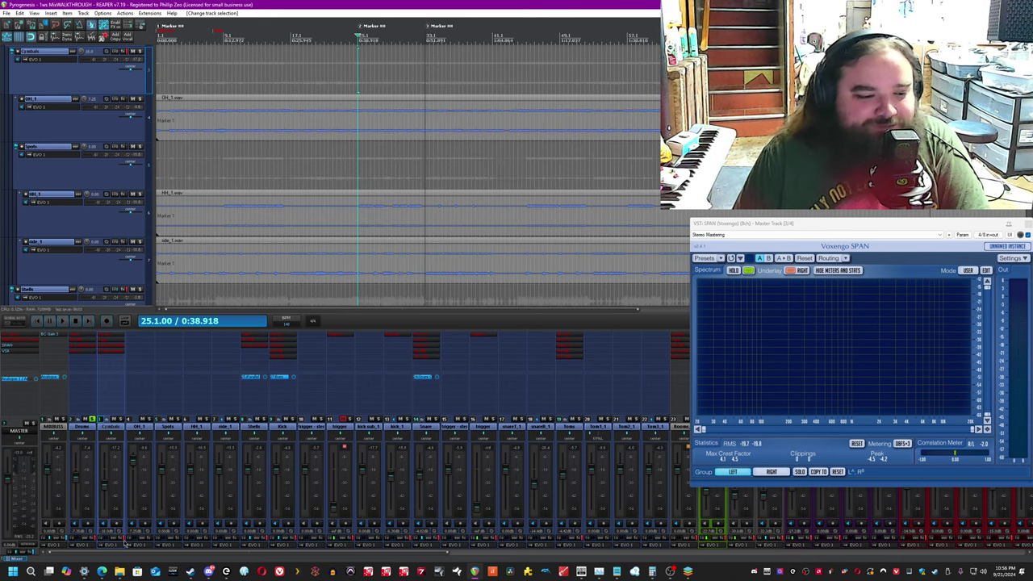
Solo the Cymbals folder and play it, comparing the sound with its effects bypassed and enabled.
left_click(127, 546)
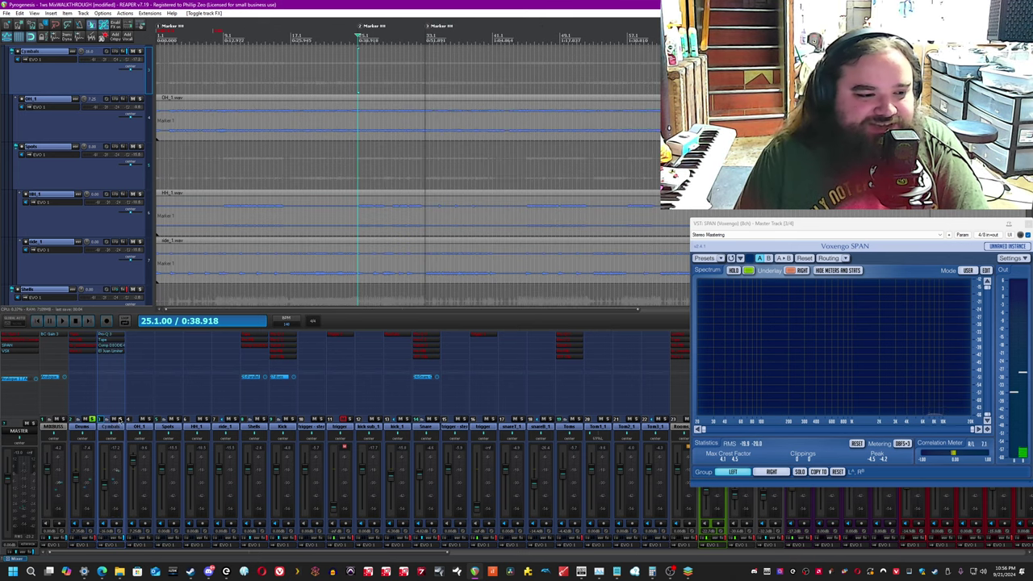
left_click(120, 420)
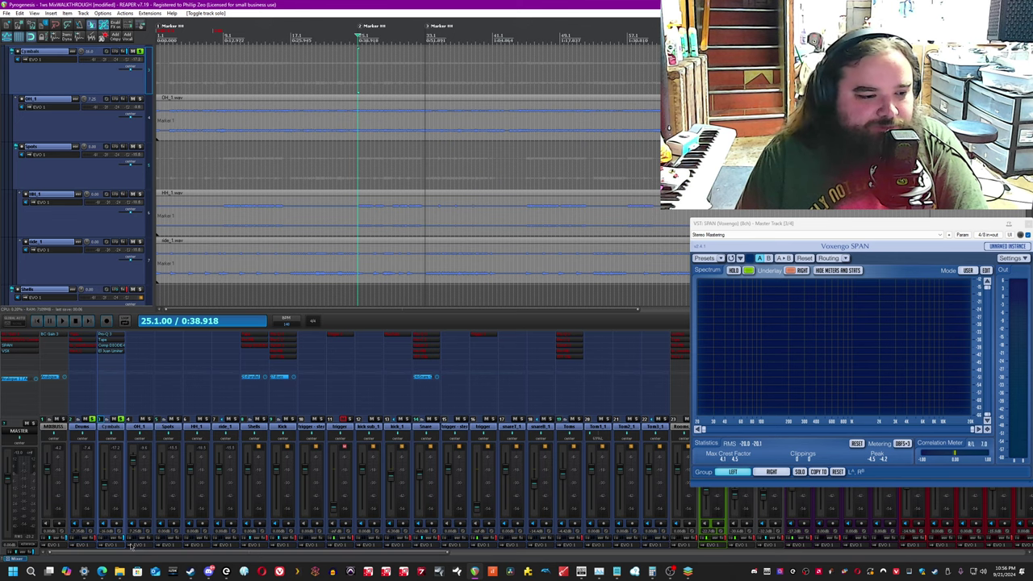
key("space")
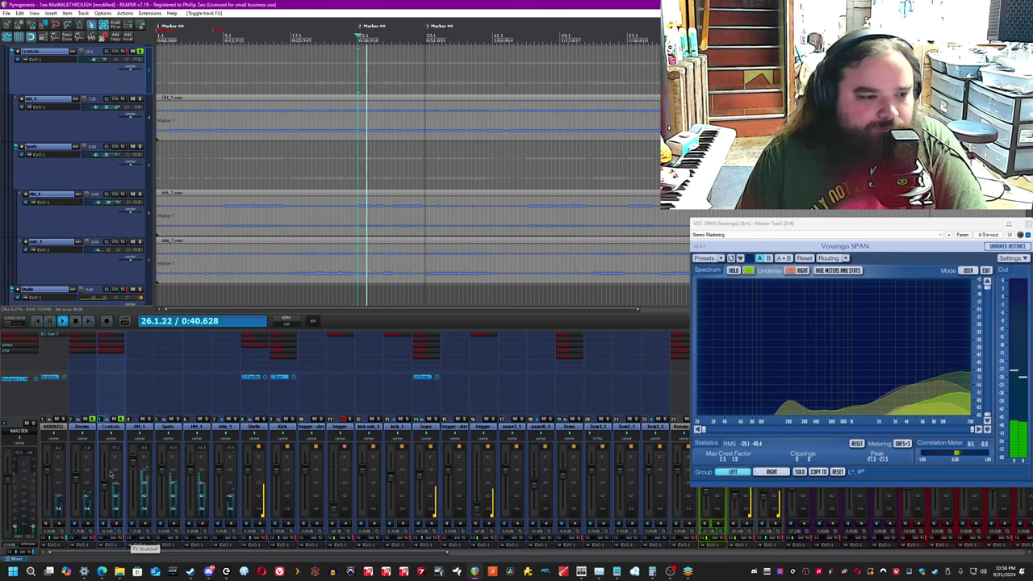
left_click(117, 449)
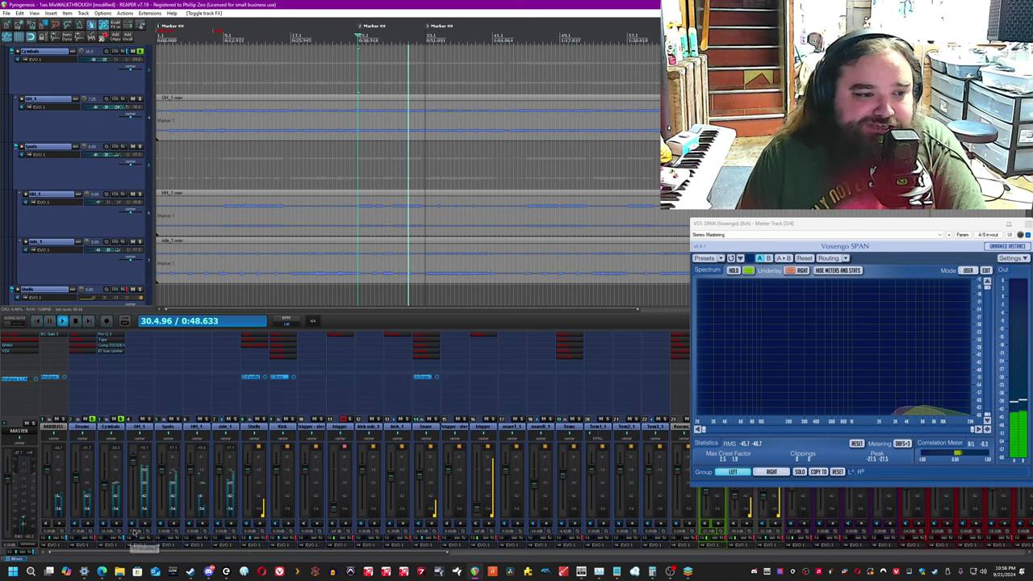
Open the Cymbals effect chain and bypass Tape, Comp DIODE-609 and El Juan Limiter, keeping Pro-Q 3 active and selected.
left_click(121, 539)
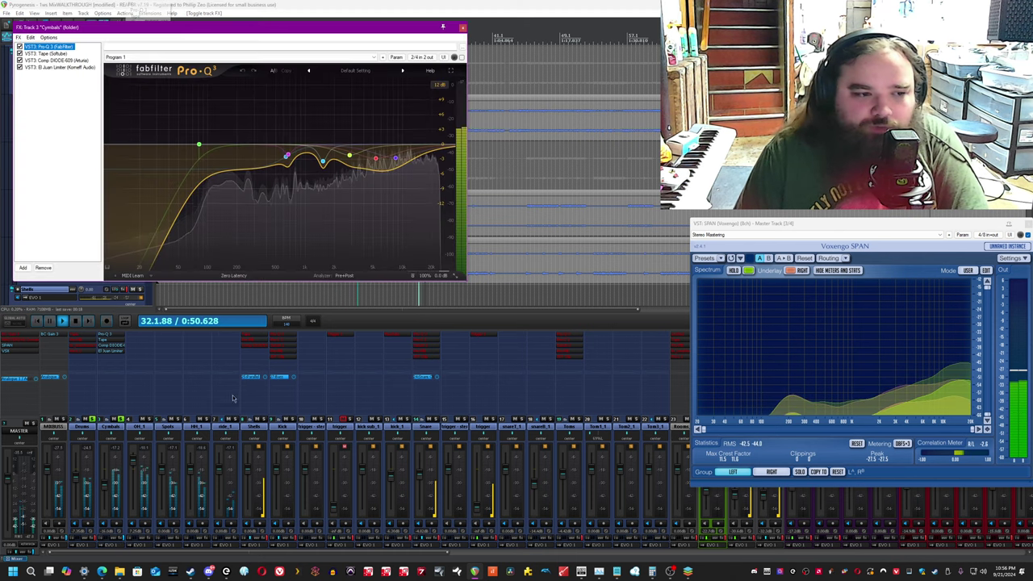
left_click_drag(178, 28, 356, 101)
left_click_drag(239, 198, 205, 128)
left_click(199, 140)
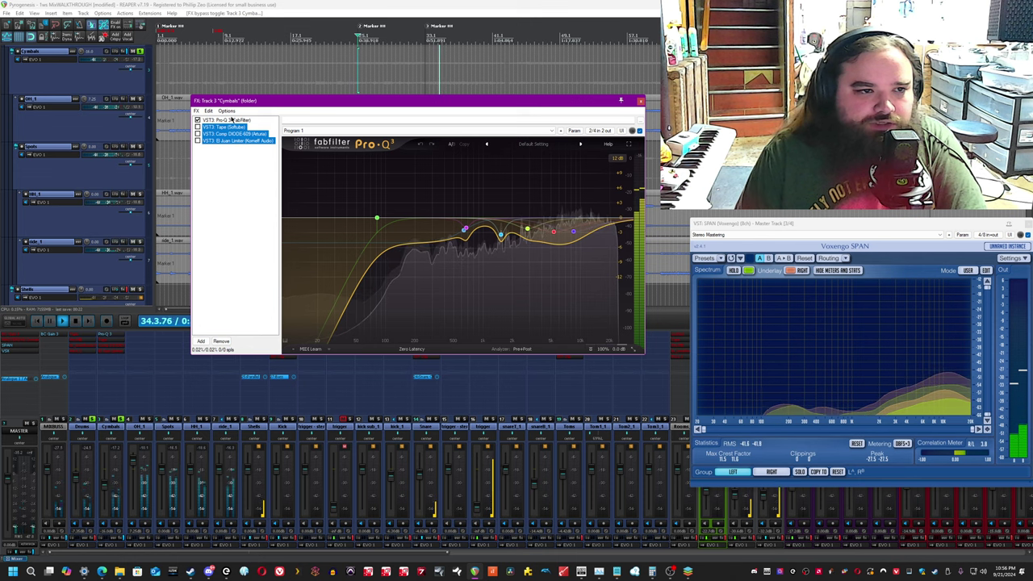
left_click(226, 120)
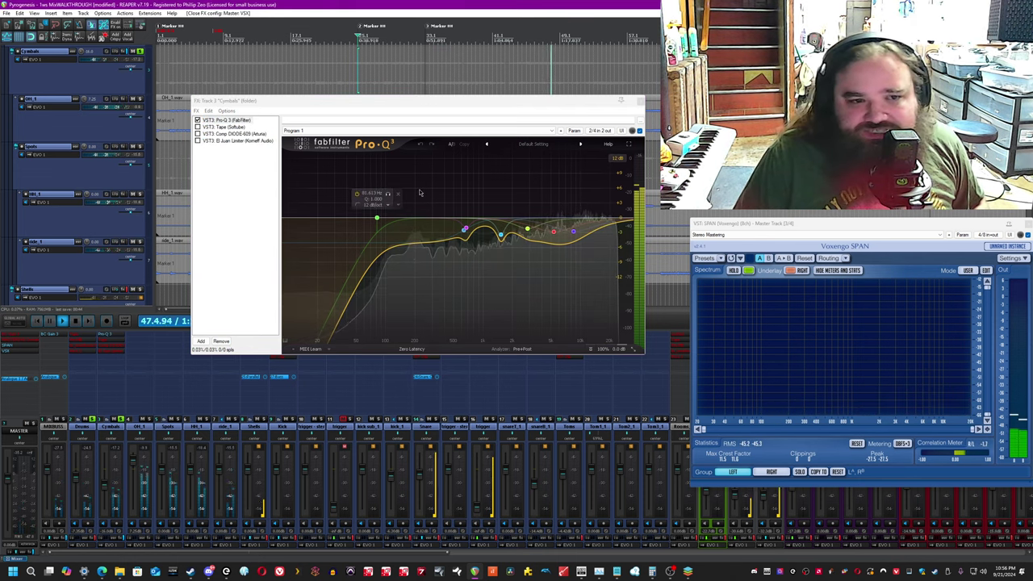
Audition a higher gain on the low shelf band of the Cymbals Pro-Q 3, then undo the change.
left_click(420, 192)
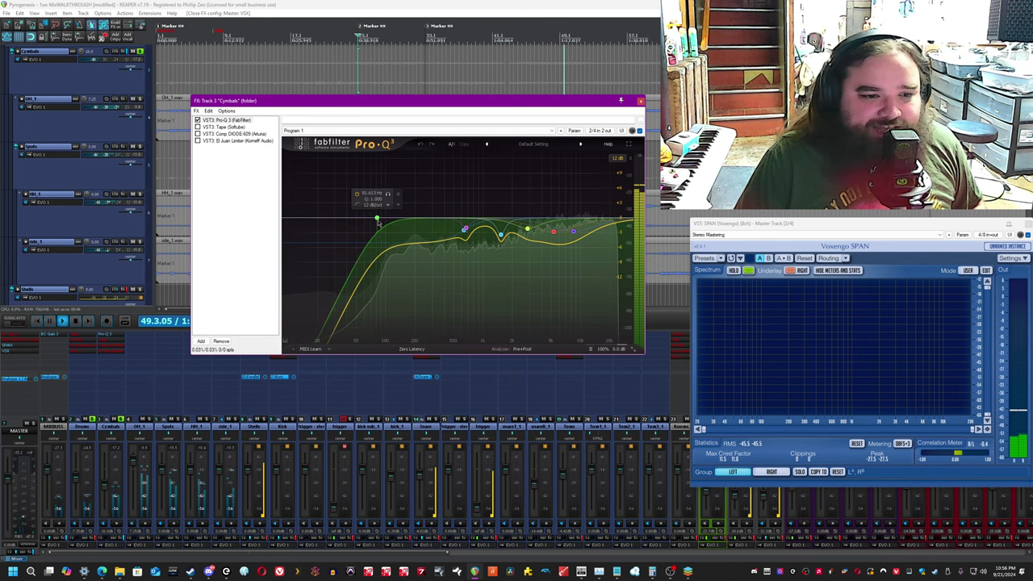
left_click(464, 232)
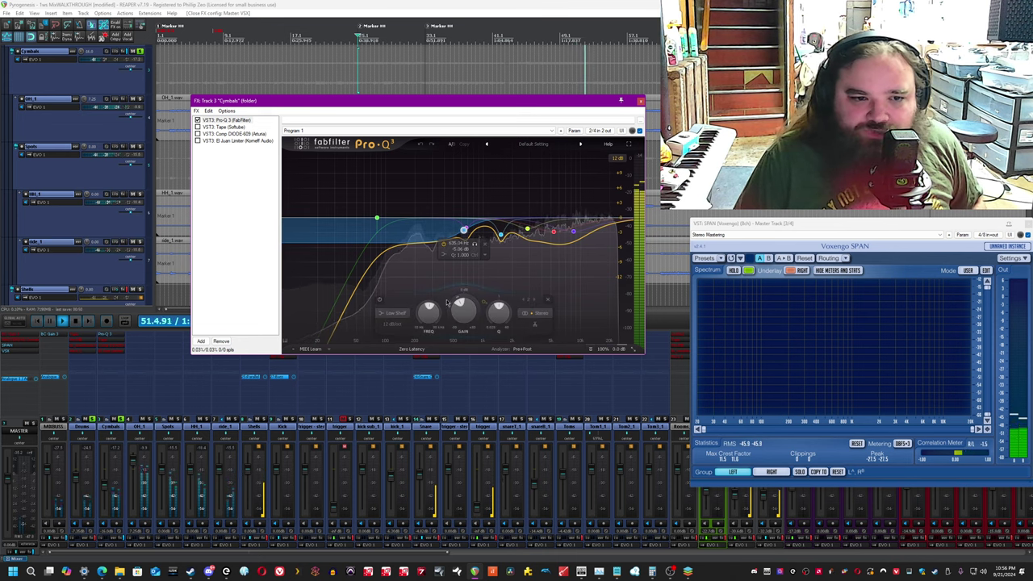
left_click_drag(463, 314, 478, 260)
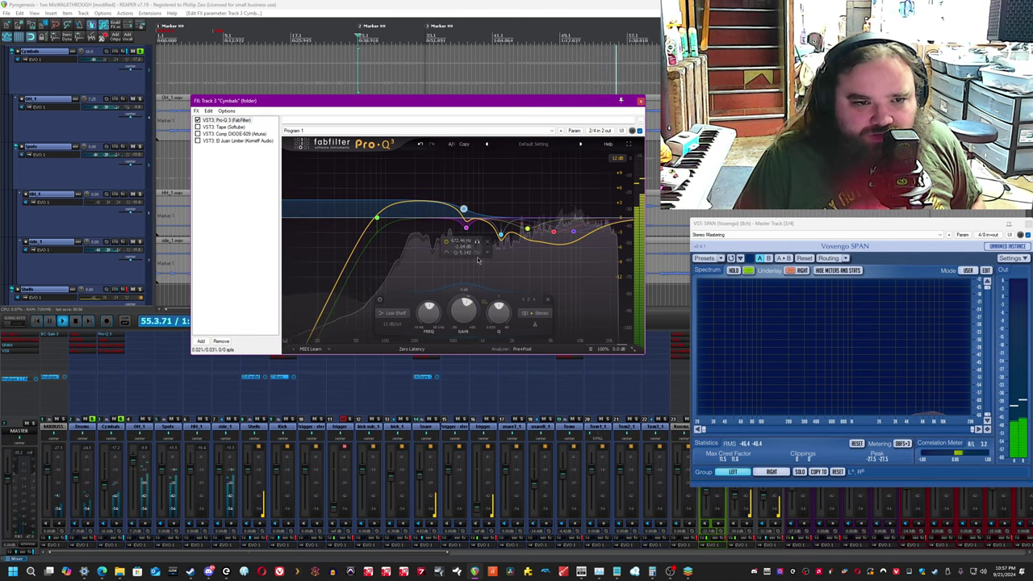
left_click(420, 144)
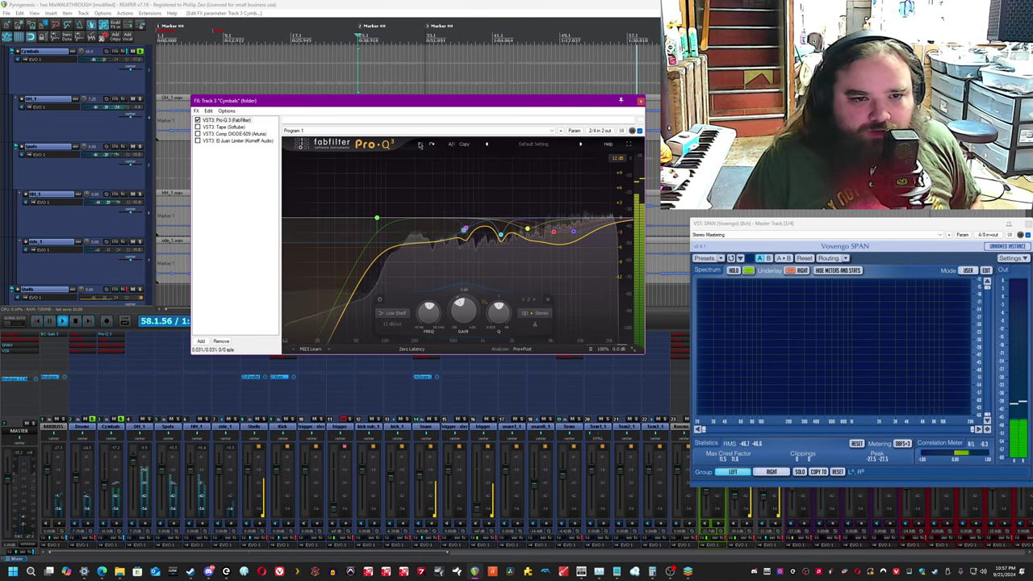
Compare the cymbals with Pro-Q 3 bypassed and enabled, playing from an earlier point in the song.
mouse_move(474, 232)
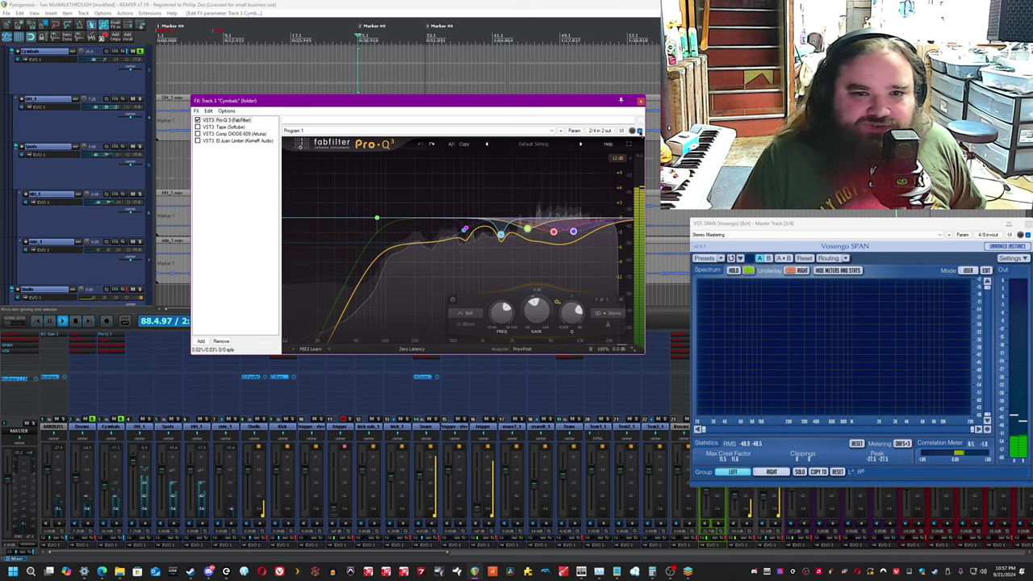
left_click(640, 130)
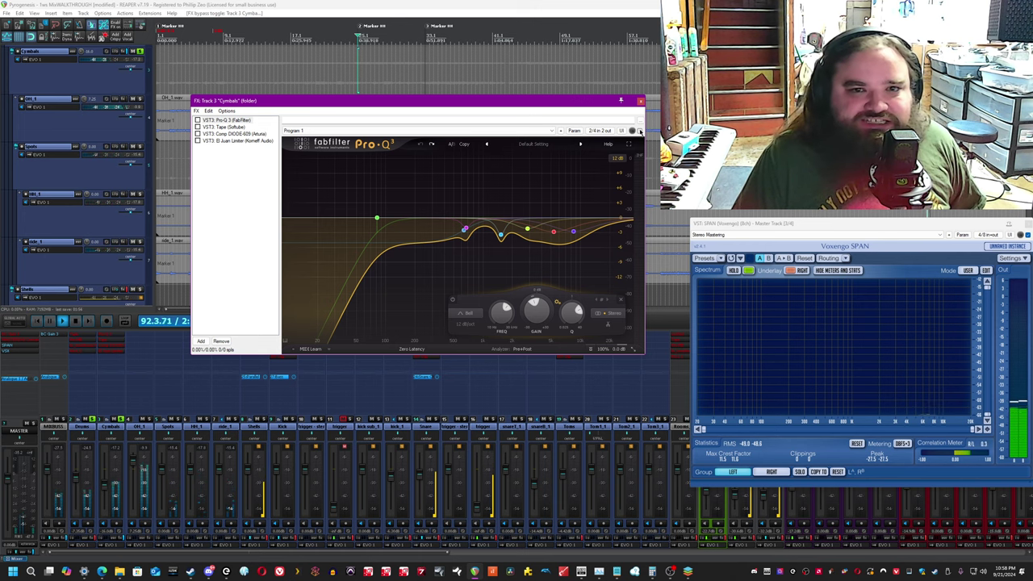
left_click(669, 162)
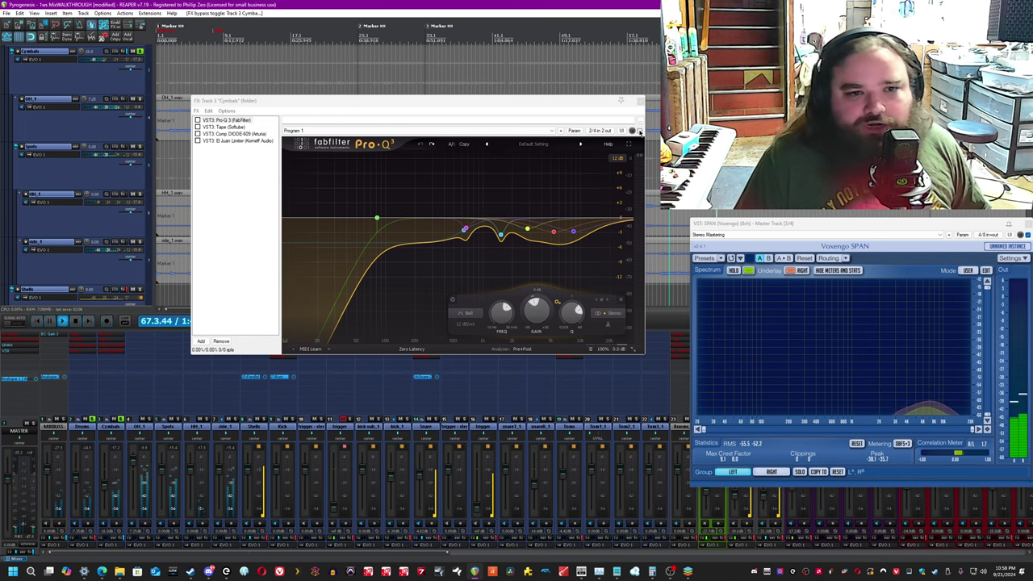
left_click(639, 132)
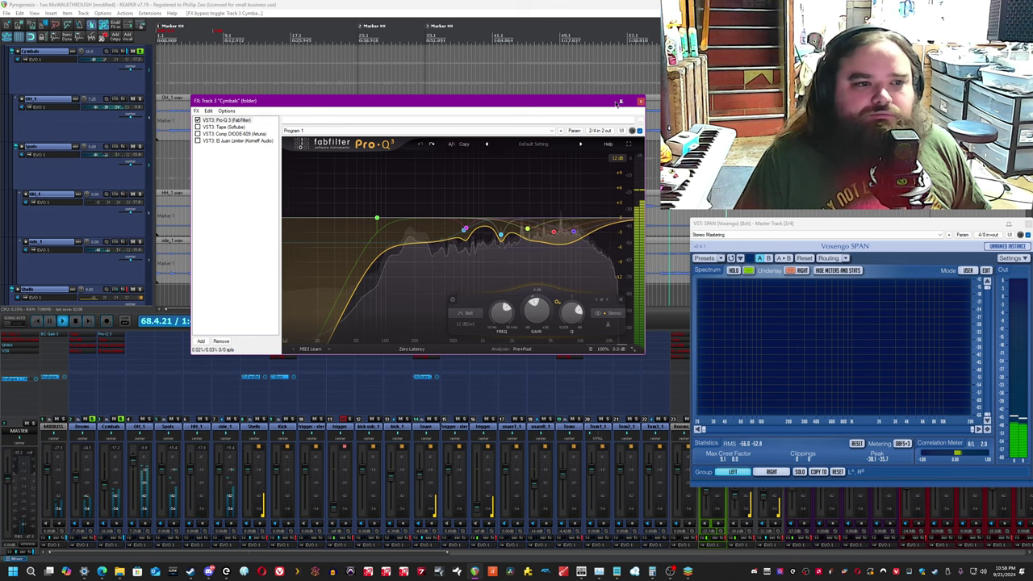
Show the Softube Tape plug-in in the Cymbals effect chain and enable it after the EQ.
left_click_drag(617, 103, 617, 109)
left_click(407, 4)
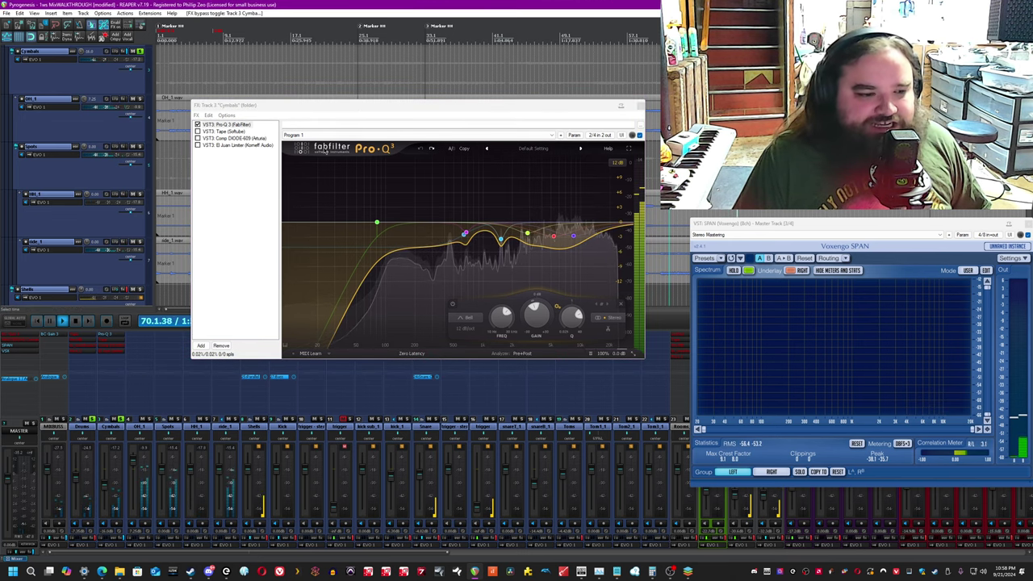
left_click(216, 131)
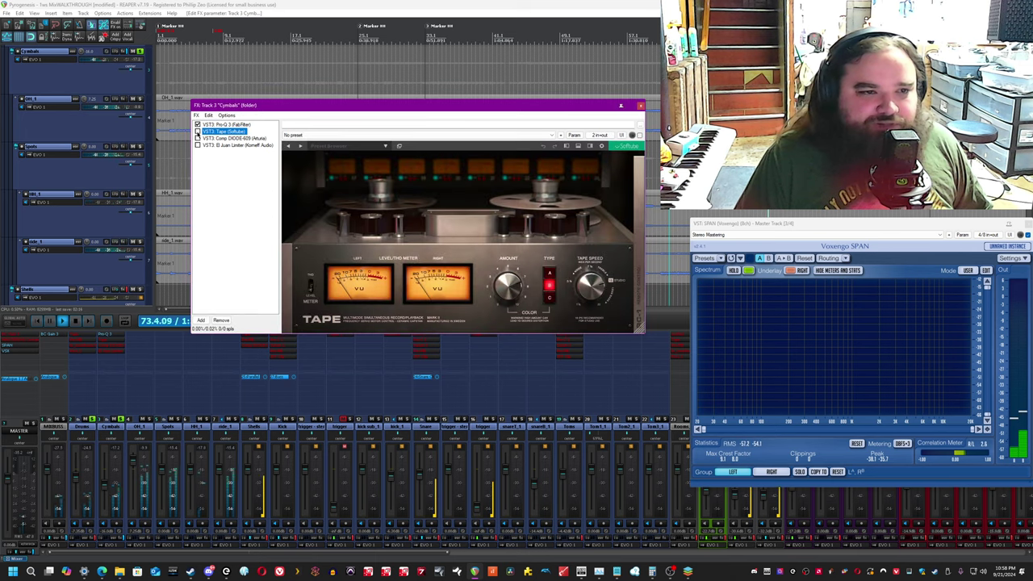
left_click(198, 133)
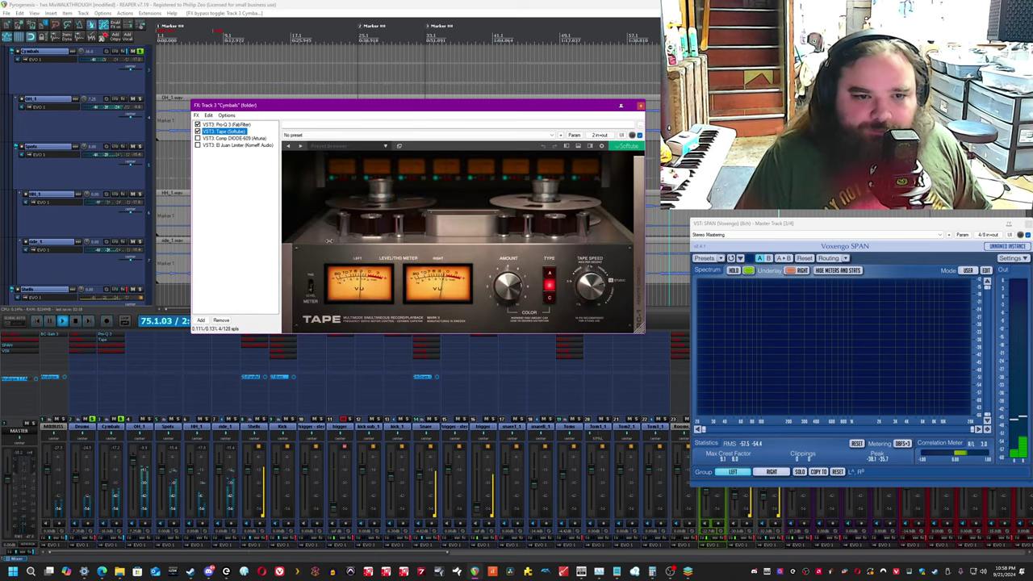
left_click(455, 288)
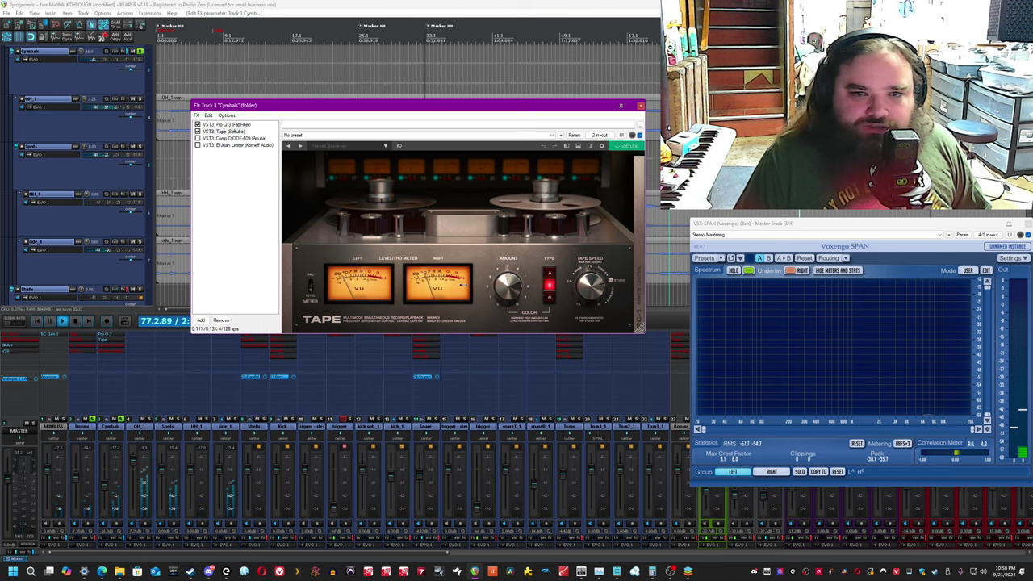
Play the cymbals from a later section and examine the Tape plug-in's type, tape speed and remote control settings.
left_click_drag(606, 106, 559, 213)
left_click(638, 71)
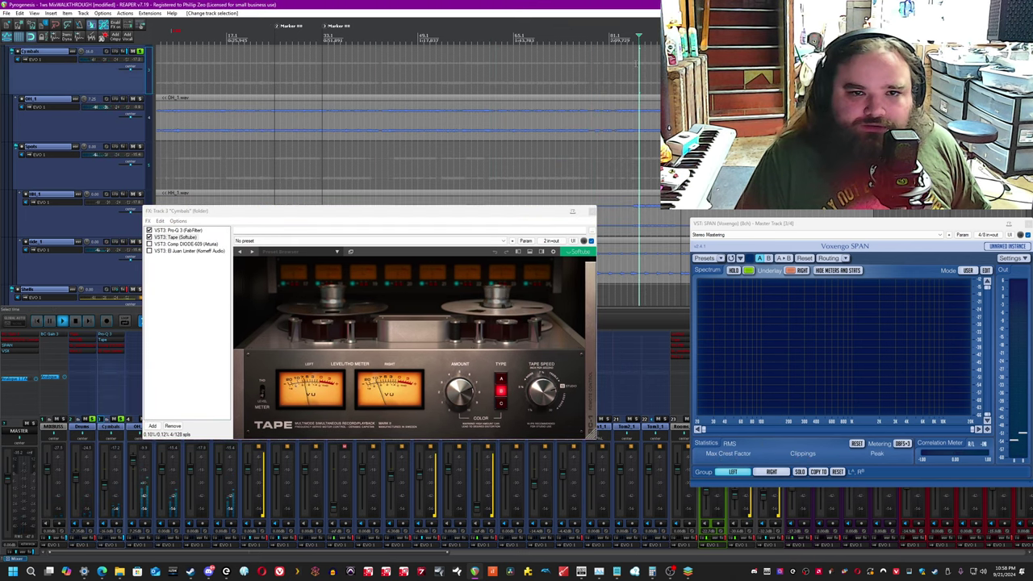
left_click(509, 365)
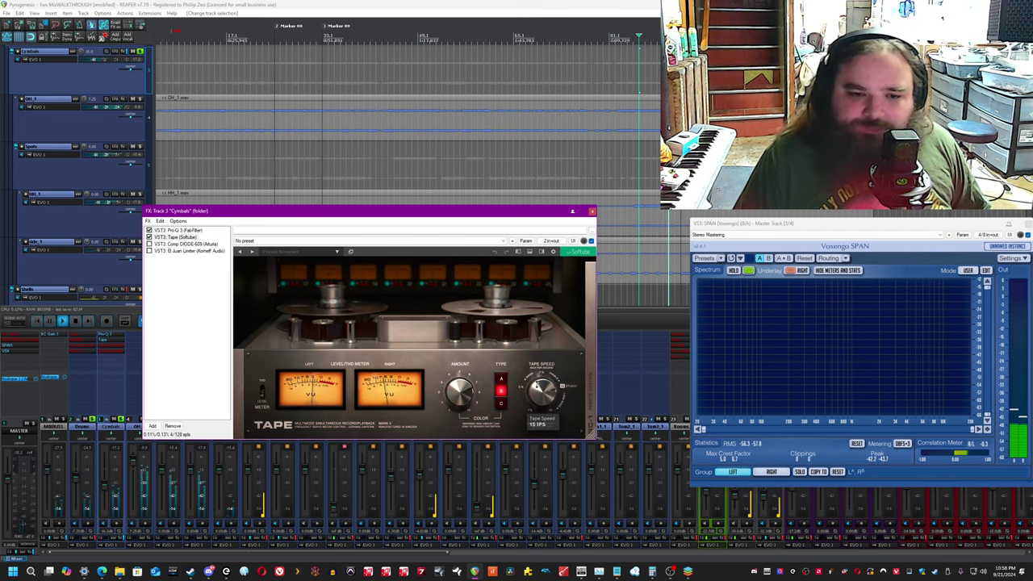
left_click(593, 354)
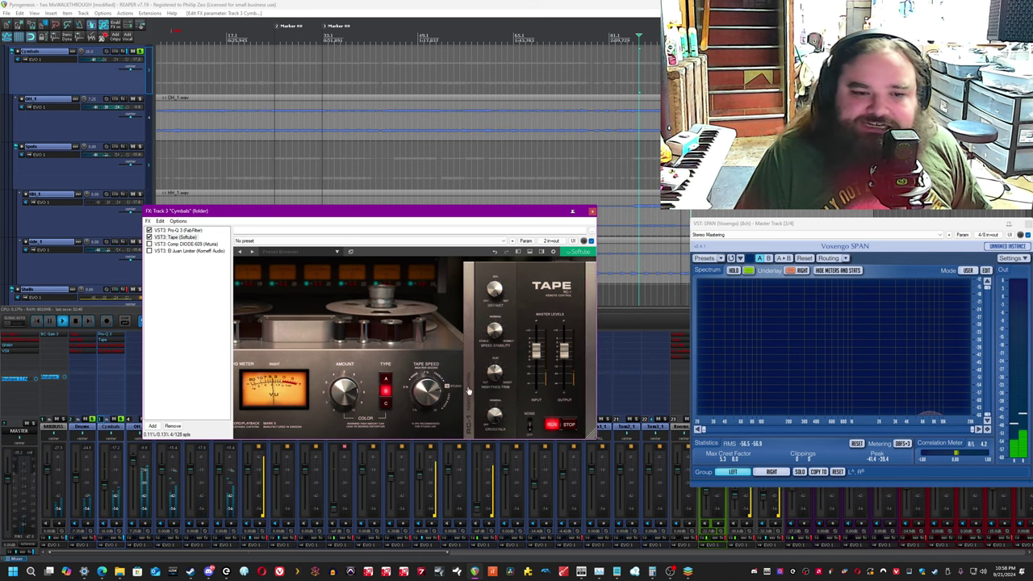
left_click(469, 361)
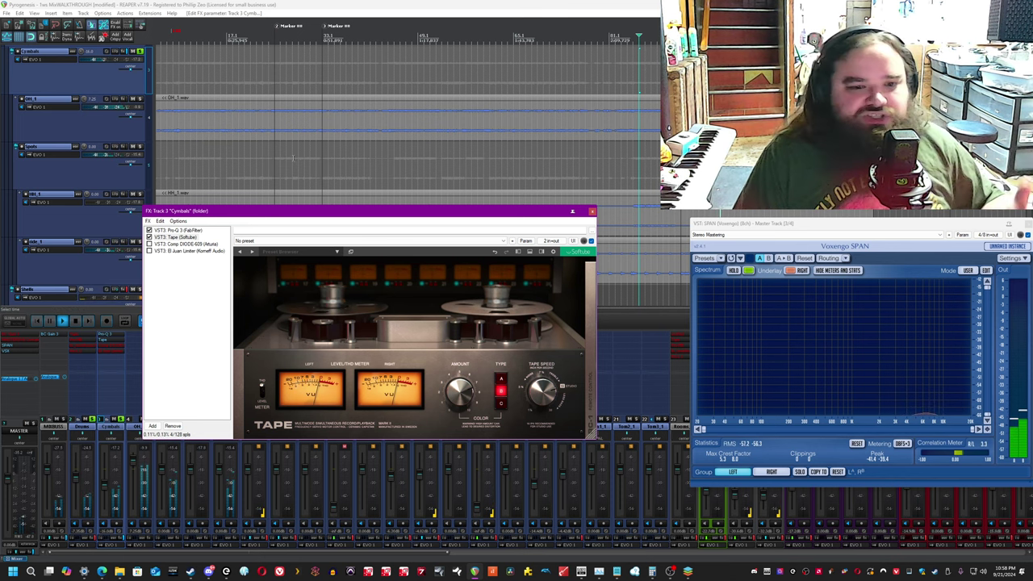
Look over the individual overhead and spot tracks inside the Cymbals folder, moving the effect chain window out of the way.
left_click_drag(283, 206, 507, 169)
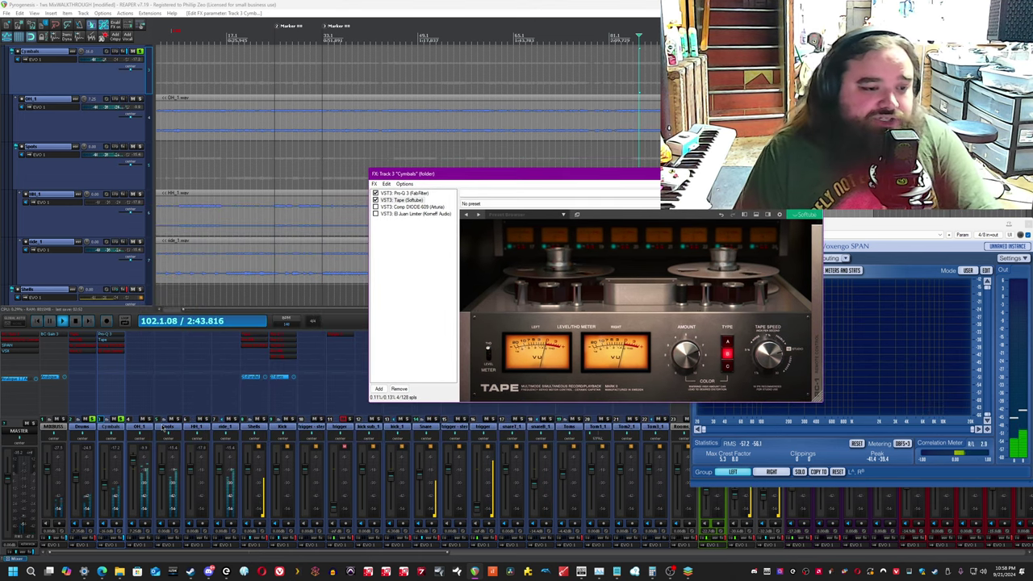
left_click(165, 426)
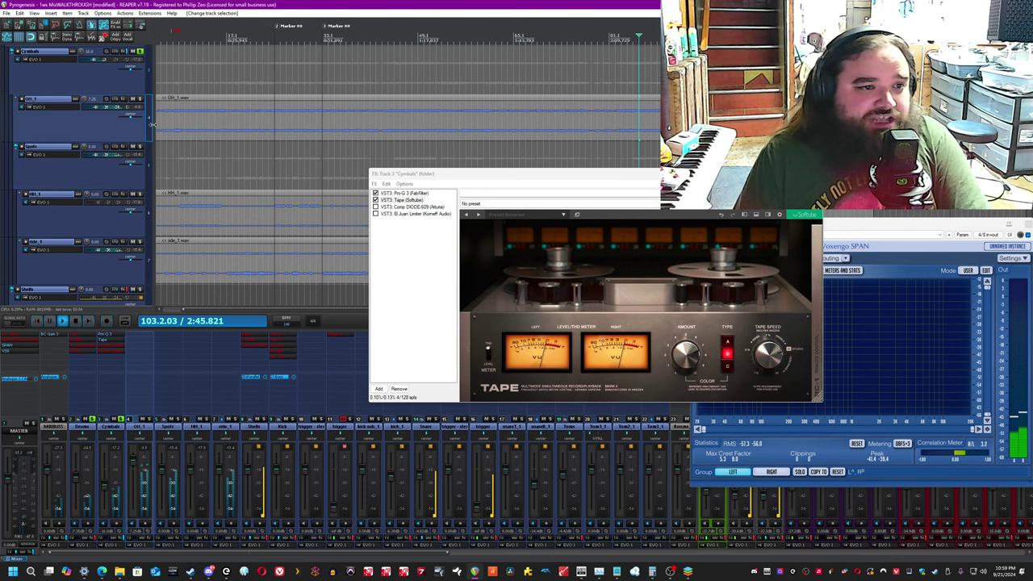
scroll(226, 141, "down", 5)
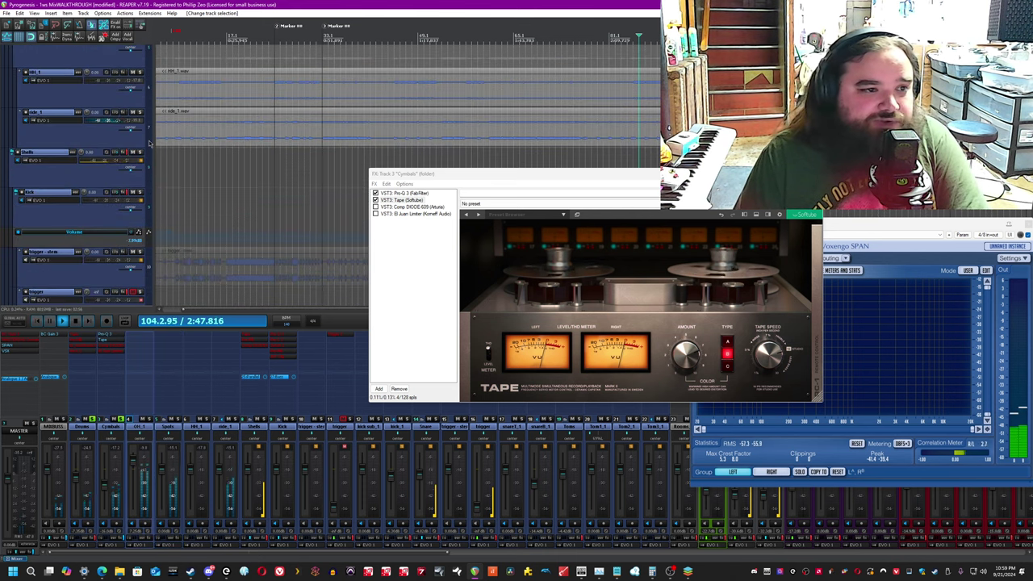
scroll(149, 143, "up", 4)
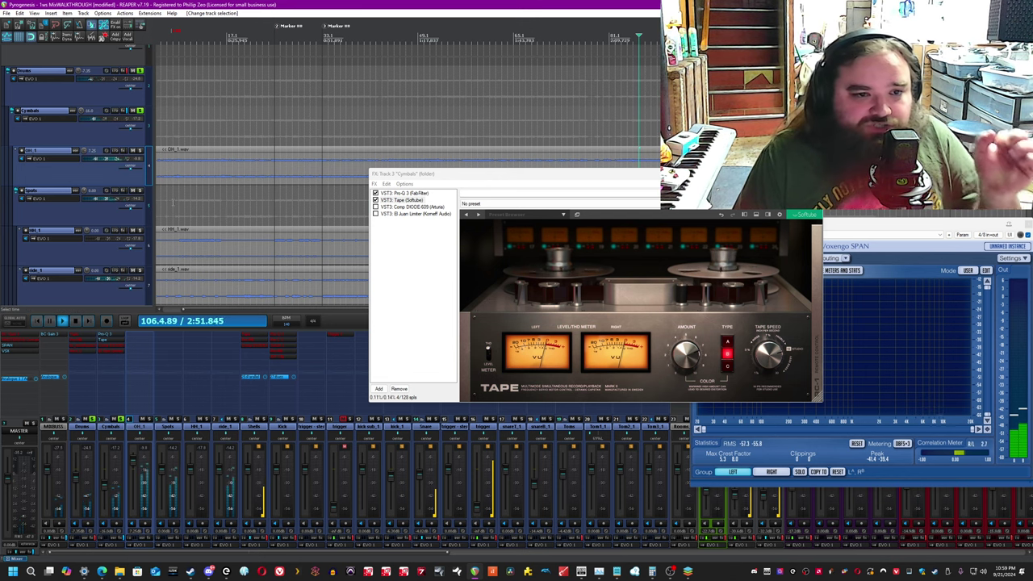
Play from bar 26 and show and enable Comp DIODE-609 in the Cymbals effect chain.
left_click(276, 207)
left_click(408, 207)
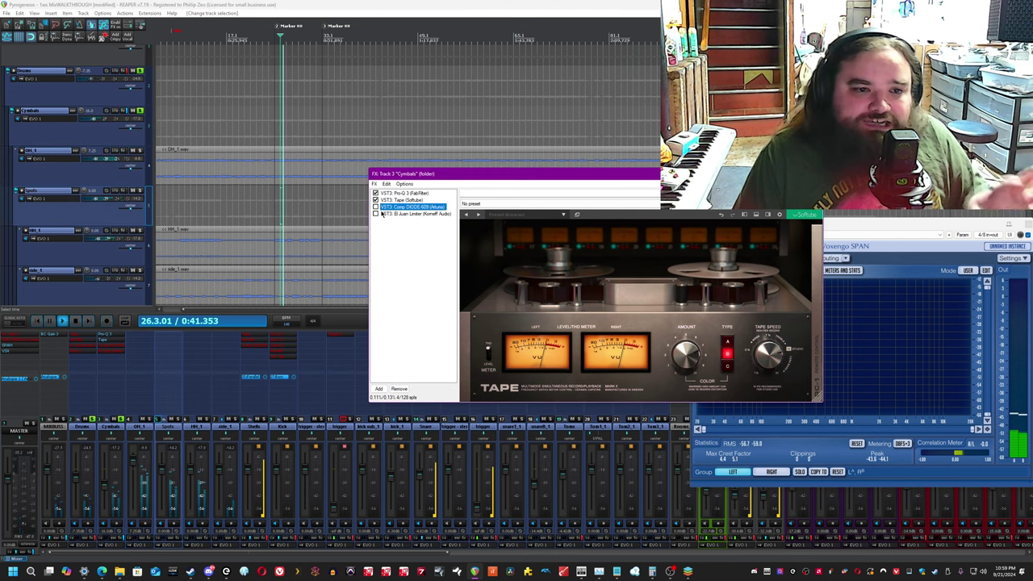
left_click_drag(486, 176, 273, 236)
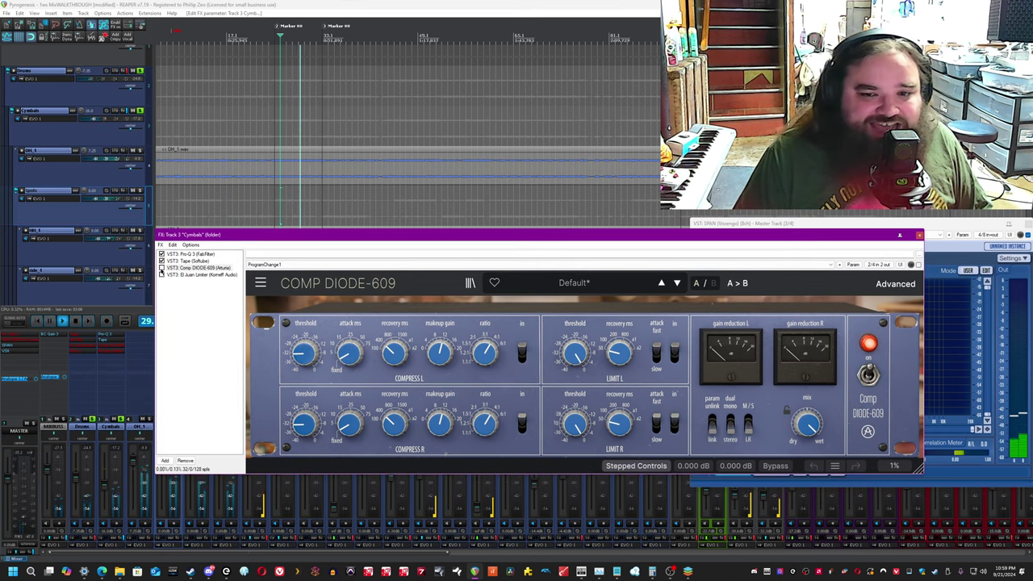
left_click(162, 268)
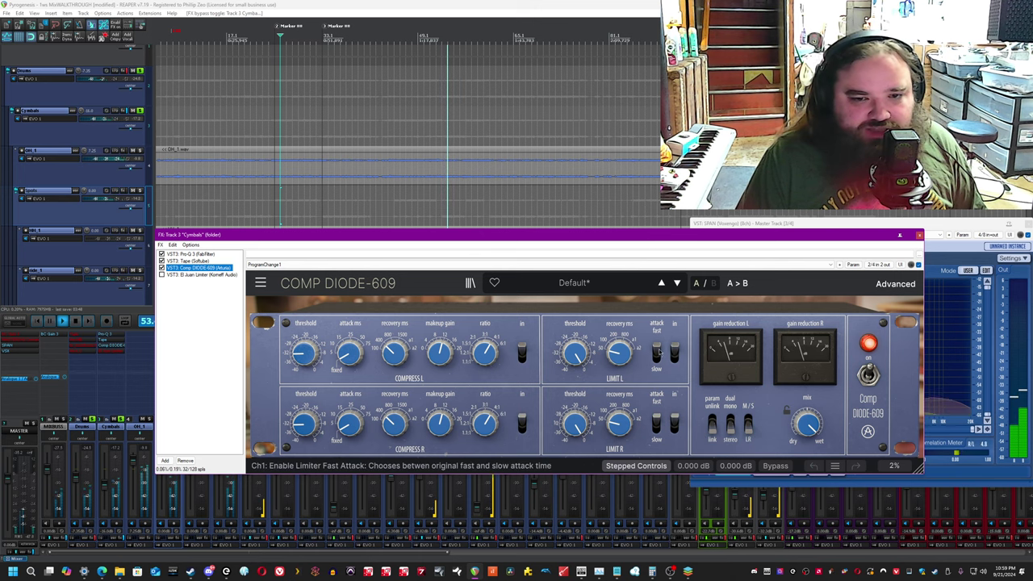
Compare the cymbals with Comp DIODE-609 bypassed and enabled, and inspect its compressor attack and recovery settings.
mouse_move(444, 356)
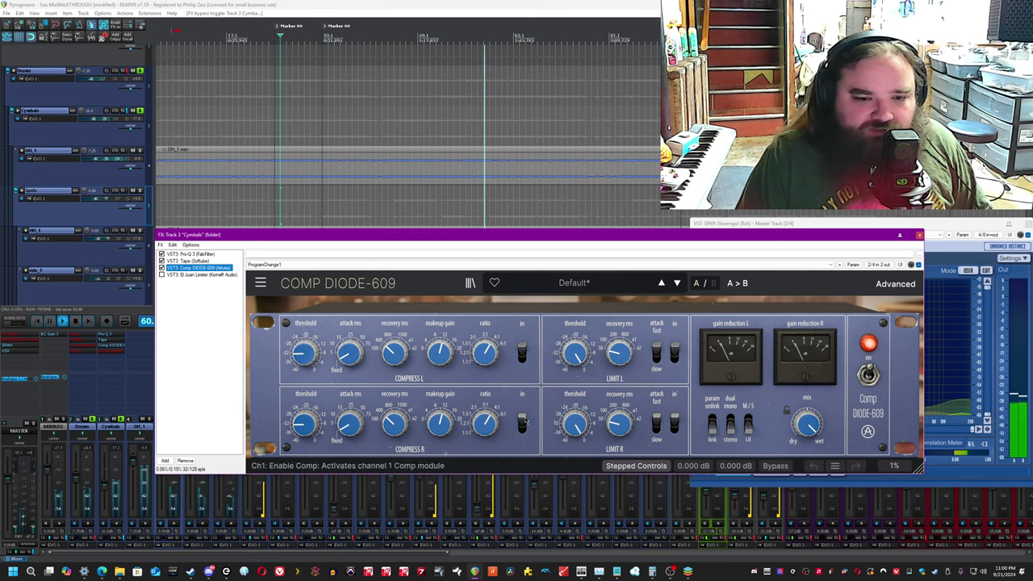
left_click(918, 264)
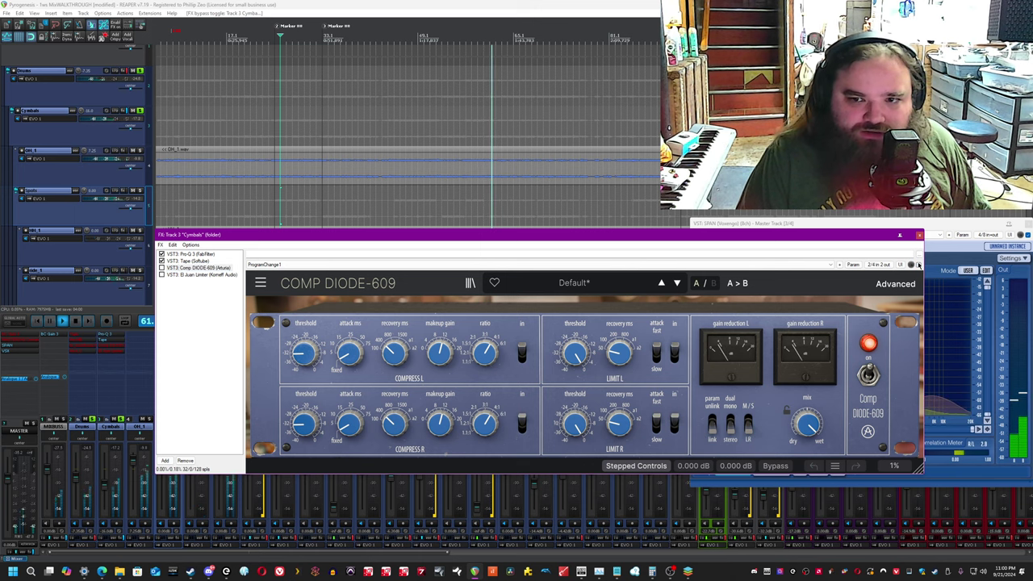
left_click(919, 265)
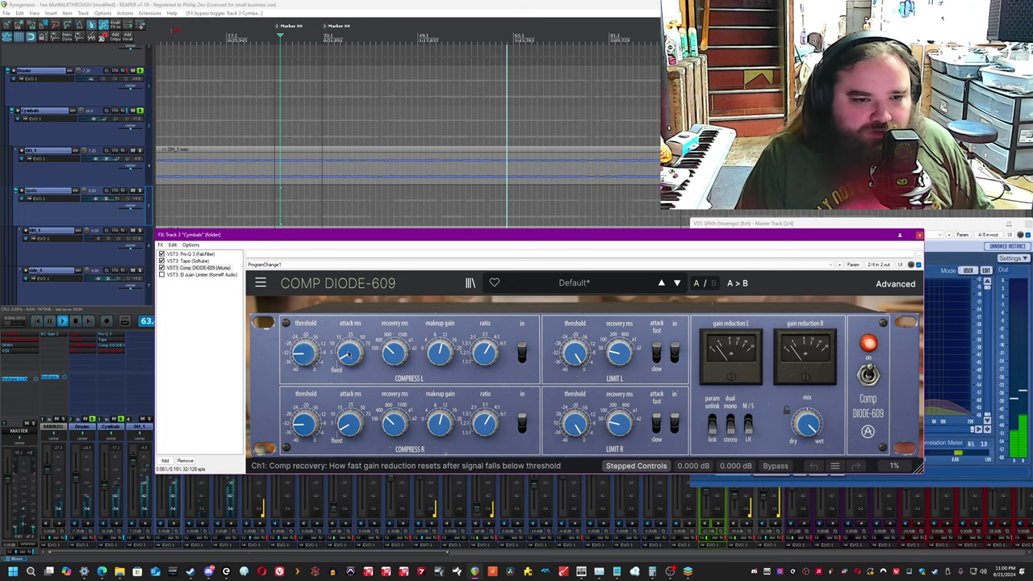
mouse_move(401, 346)
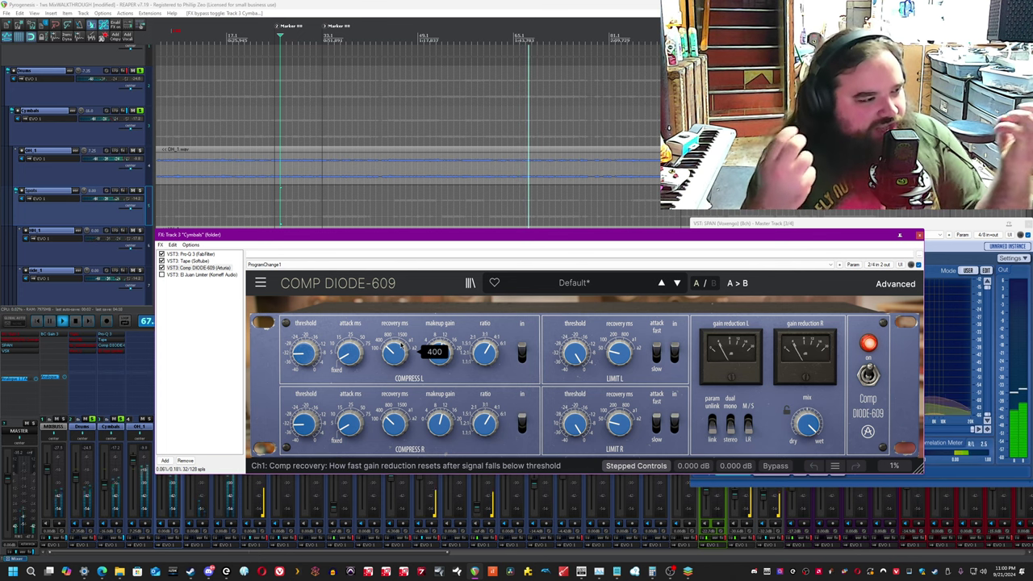
Show El Juan Limiter in the Cymbals effect chain, enable it after the compressor and examine its threshold.
left_click(200, 274)
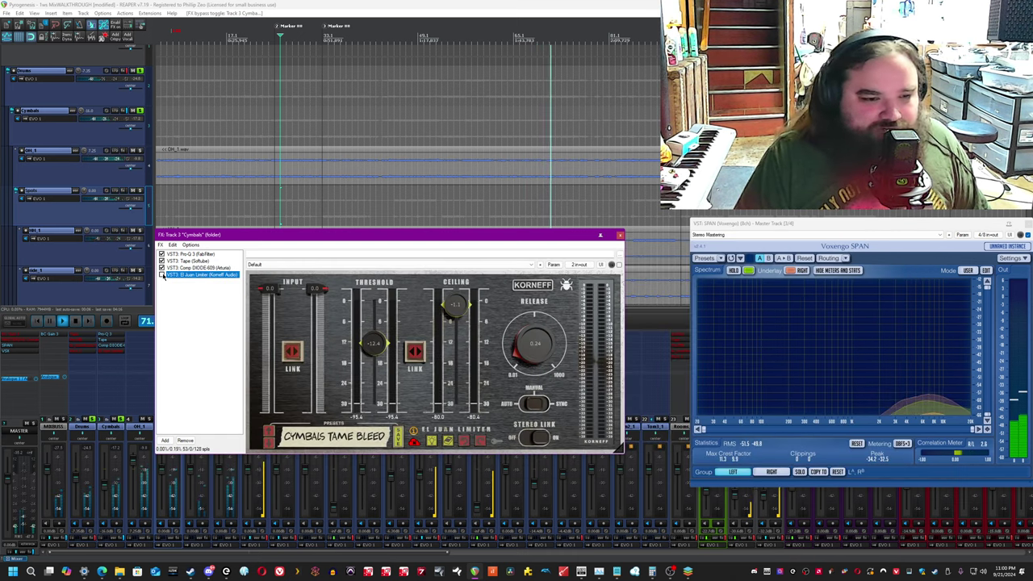
left_click(163, 275)
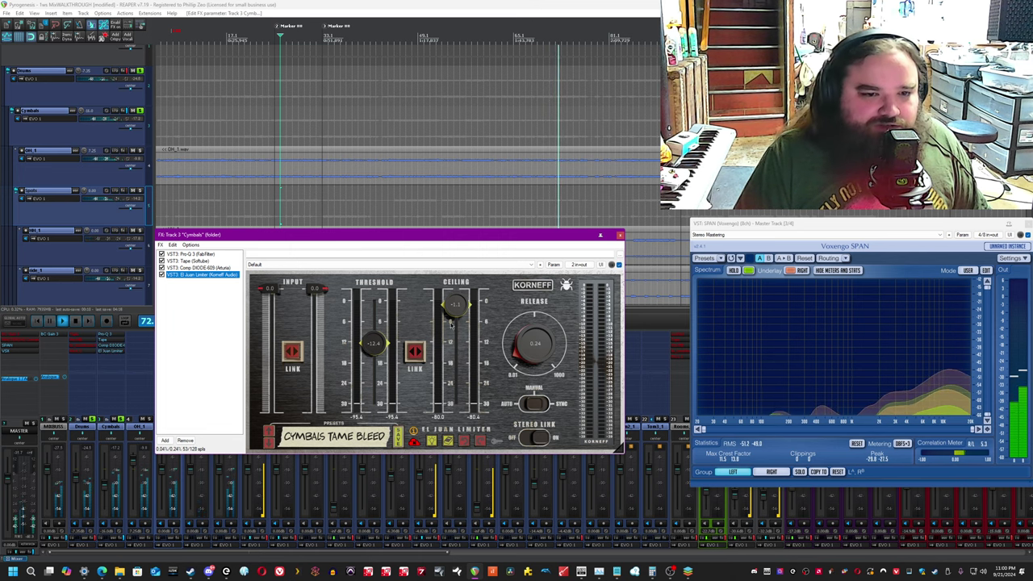
left_click(371, 333)
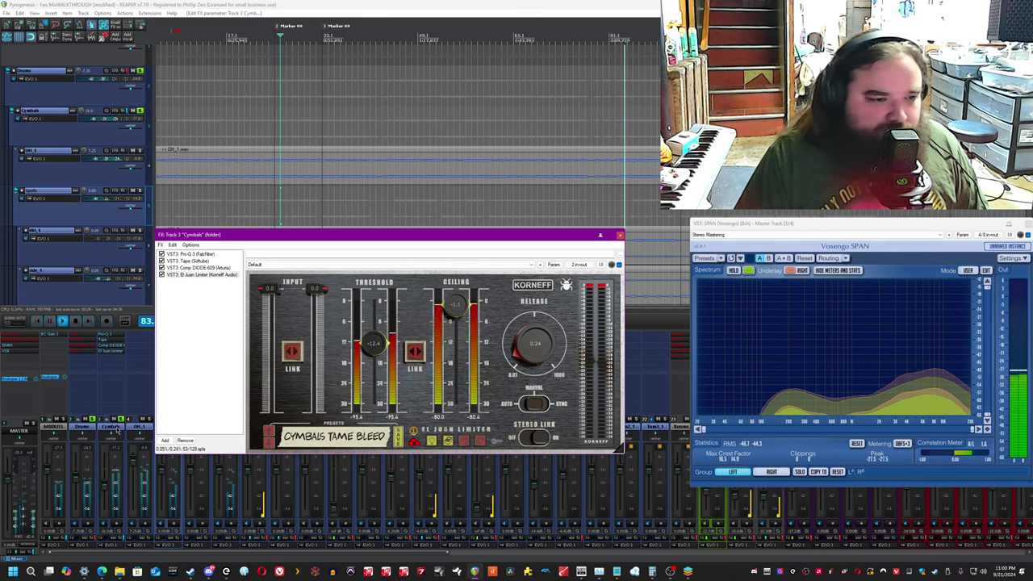
Compare the cymbals with the whole Cymbals effect chain bypassed and enabled, and stop playback.
left_click(124, 539)
left_click(125, 540)
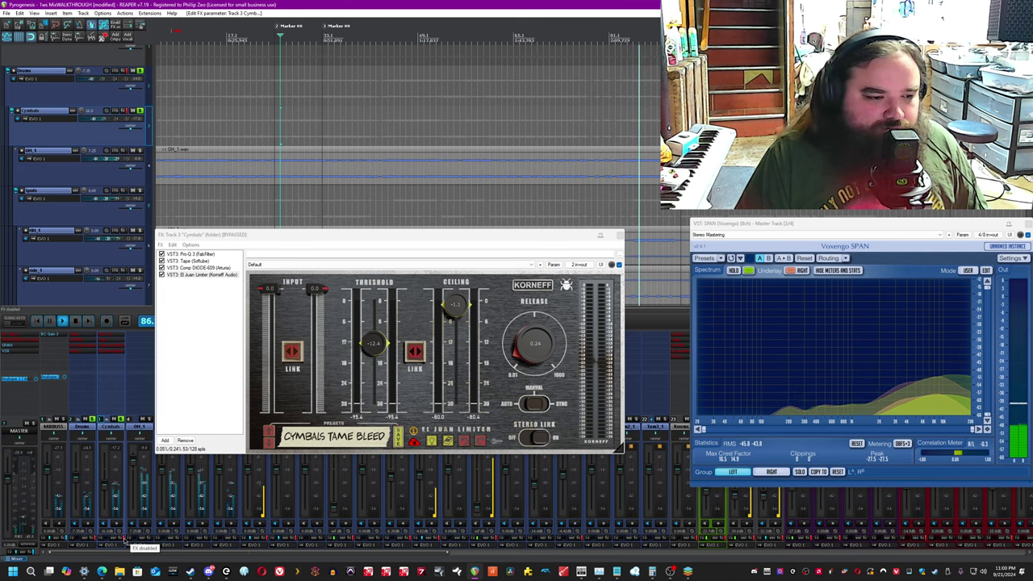
left_click(125, 539)
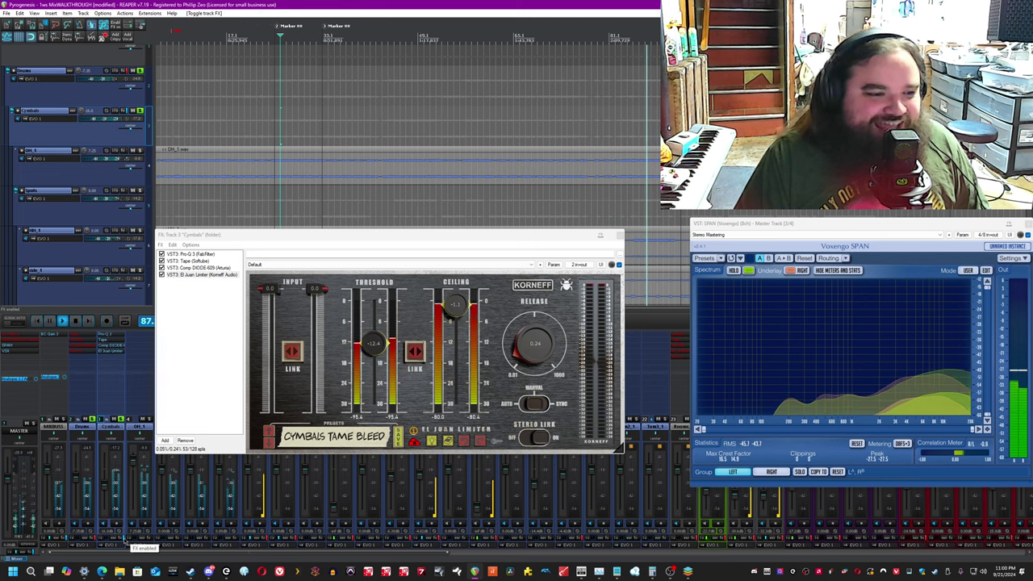
left_click(74, 322)
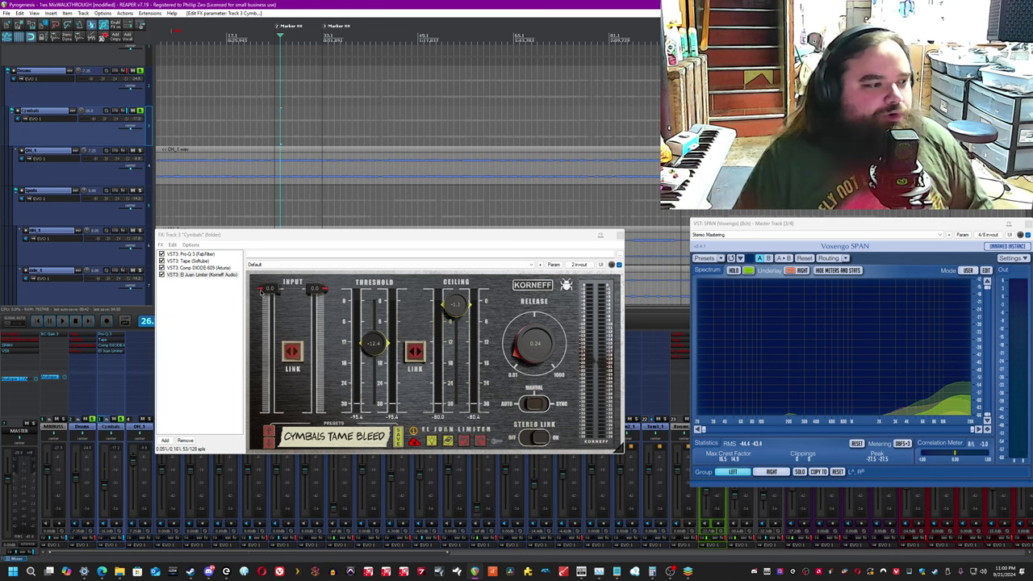
Play the soloed cymbals again through the complete effect chain and close the chain window.
left_click_drag(517, 239, 529, 256)
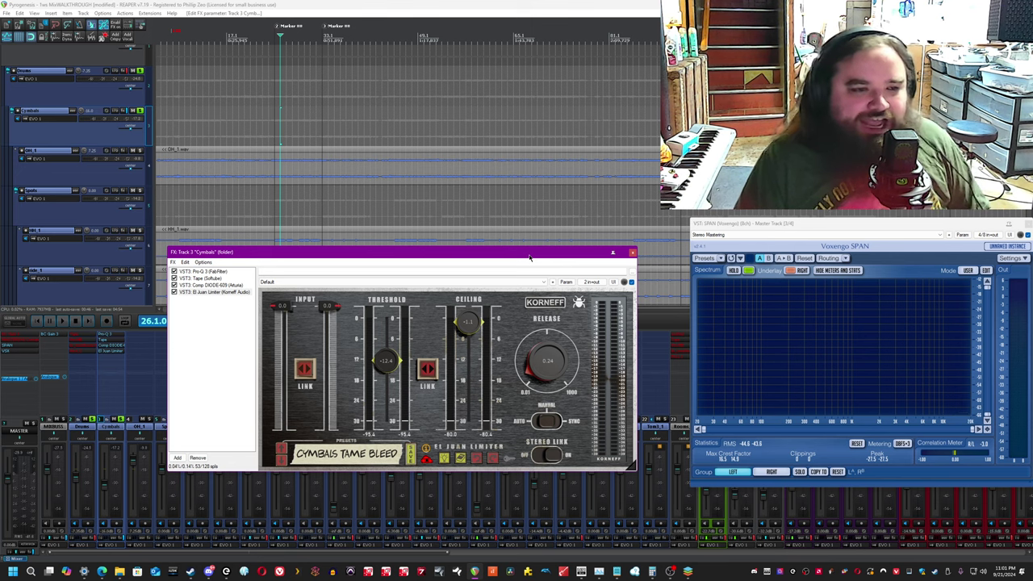
left_click(64, 322)
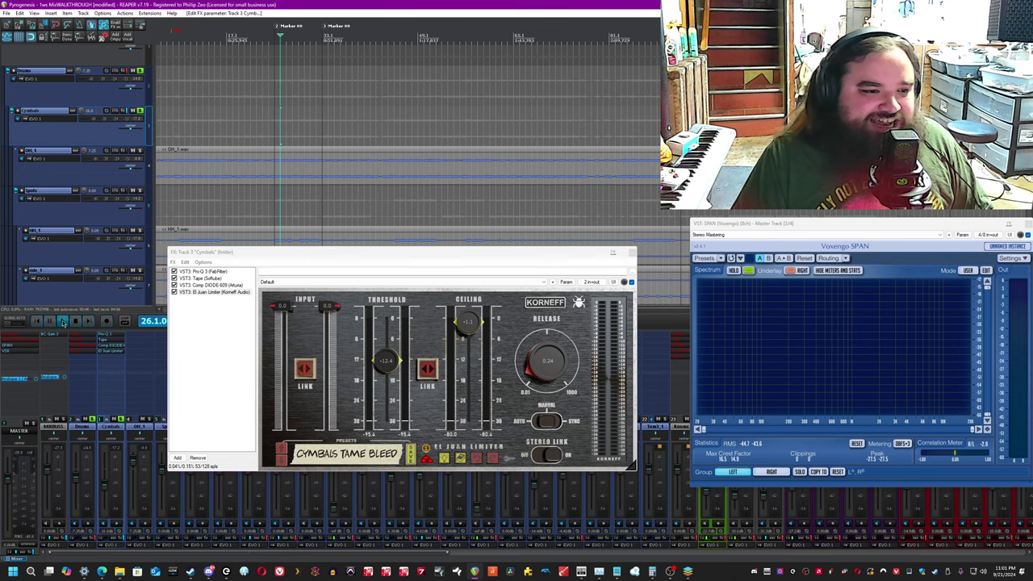
left_click(174, 273)
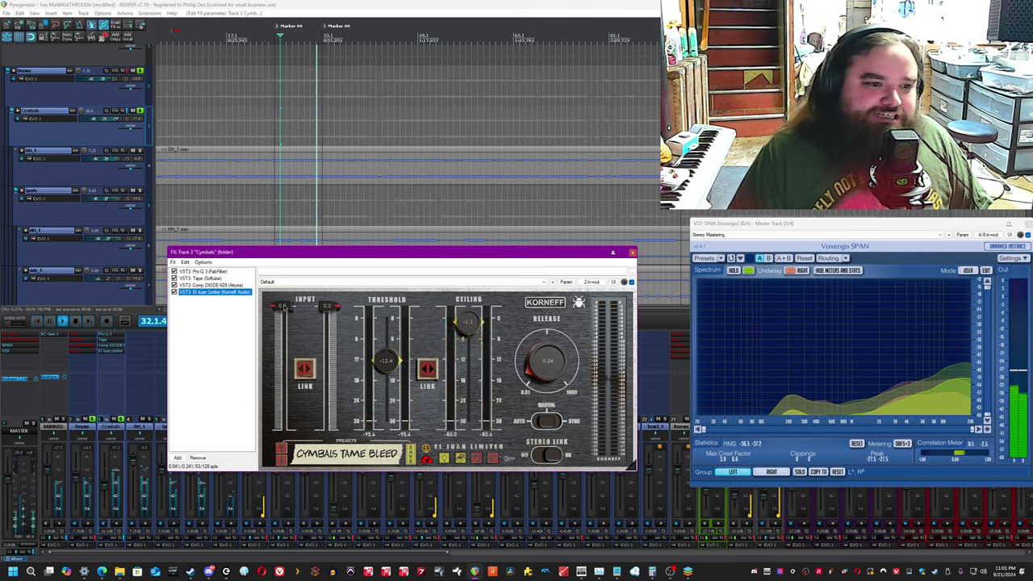
left_click(633, 253)
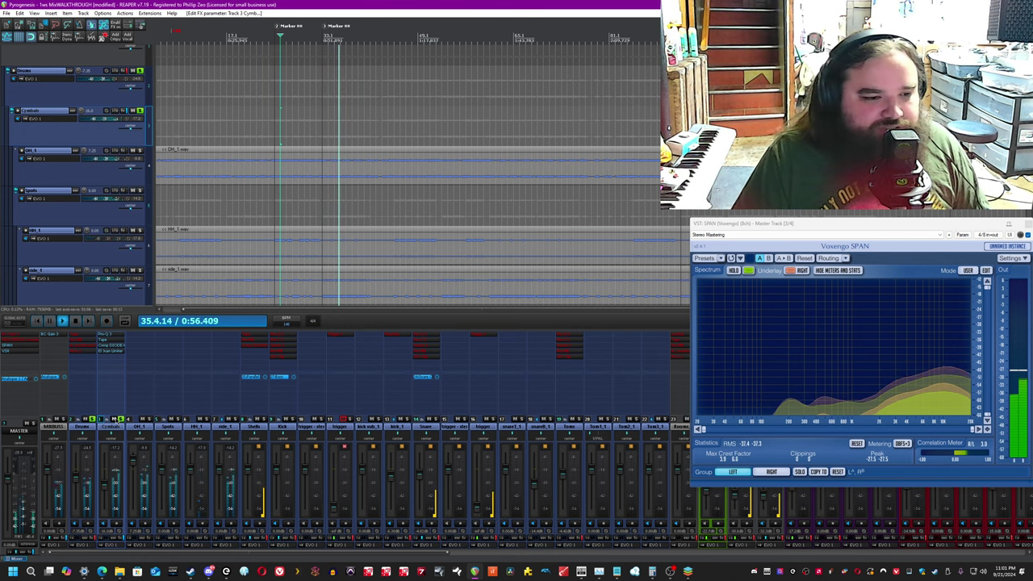
Take Cymbals out of solo and solo the Kick folder in the mixer.
left_click(255, 428)
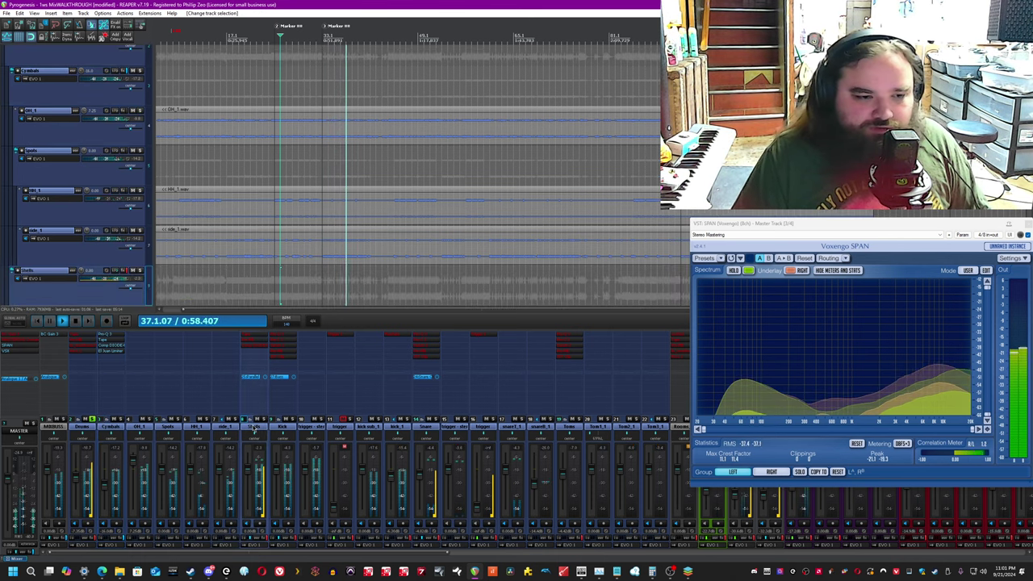
left_click(283, 427)
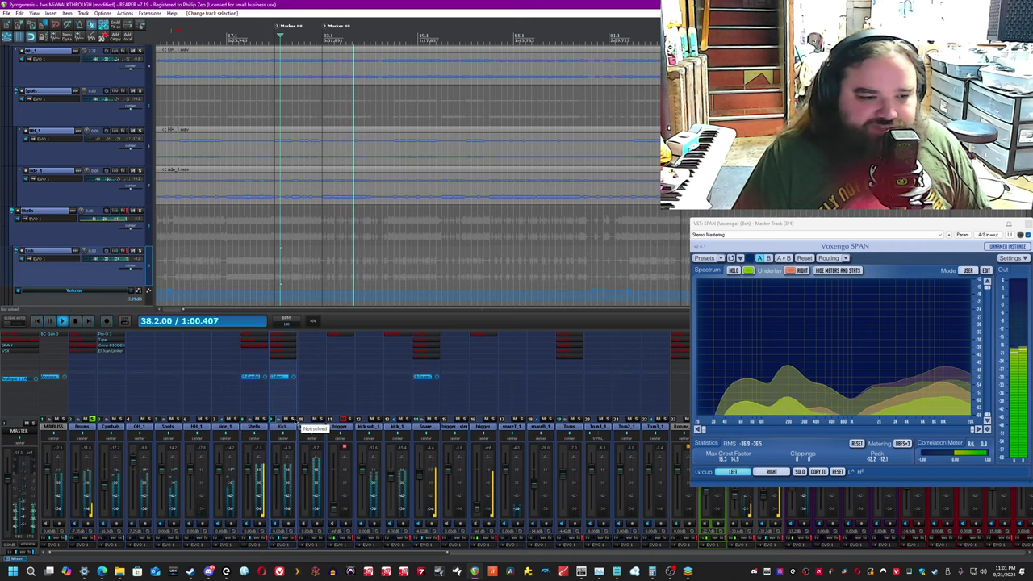
left_click(297, 421)
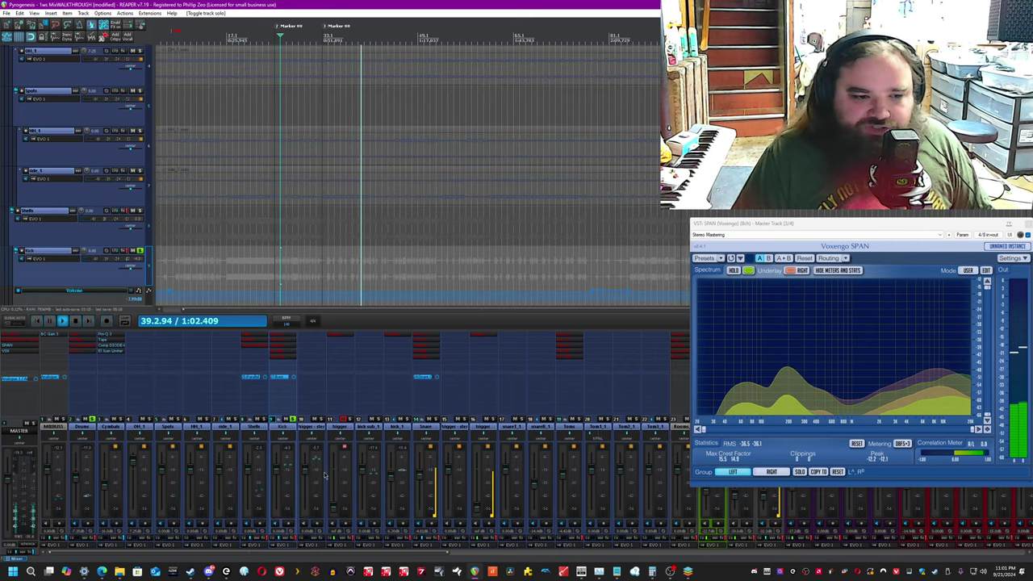
Open the Trigger 2 plug-in on track 11 of the kick group and stop playback.
left_click(340, 337)
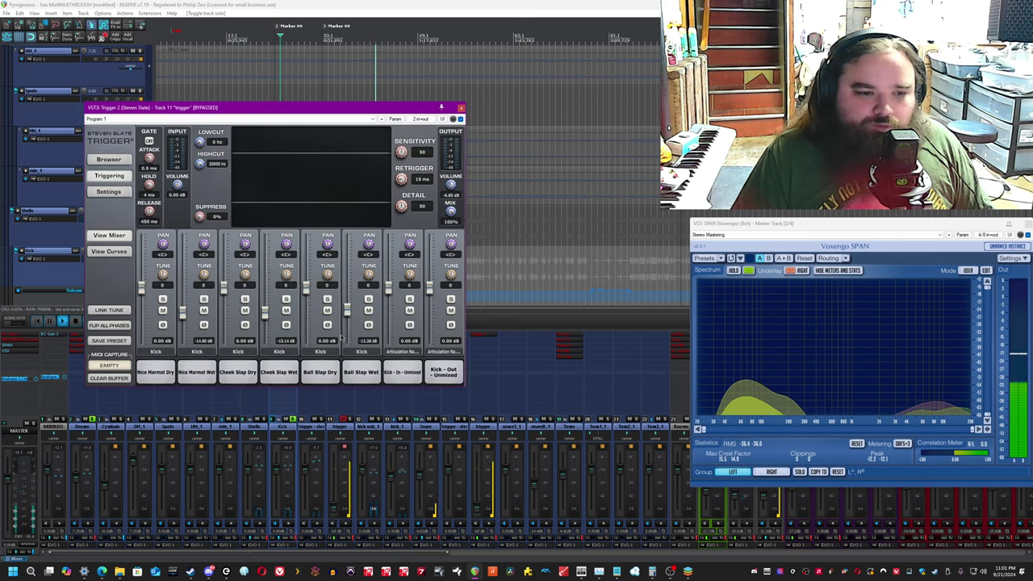
left_click_drag(267, 107, 241, 253)
key("space")
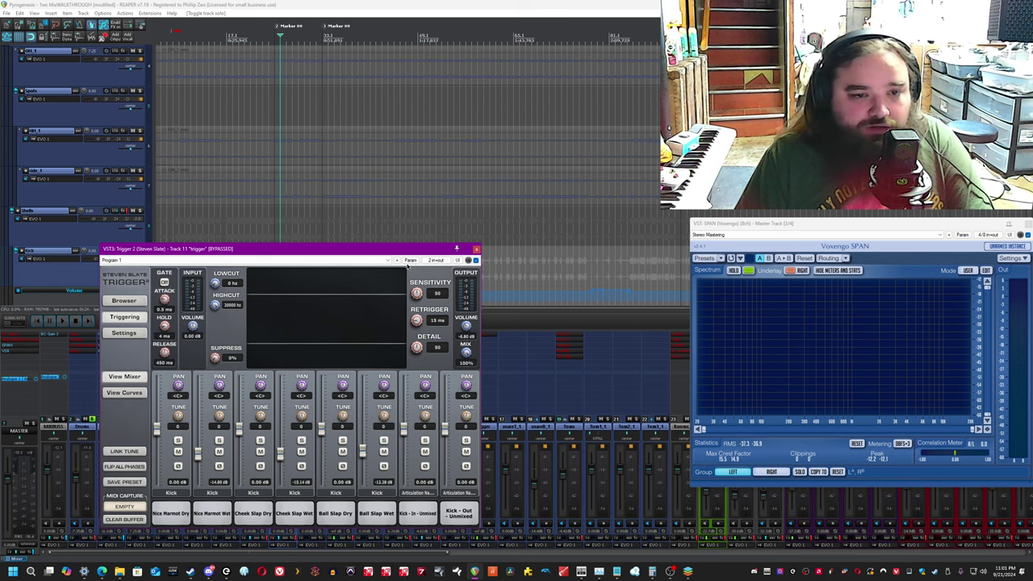
Move the Trigger 2 window clear of the mixer, unmute the kick trigger track and enable its effects.
left_click_drag(452, 249, 380, 134)
left_click(344, 419)
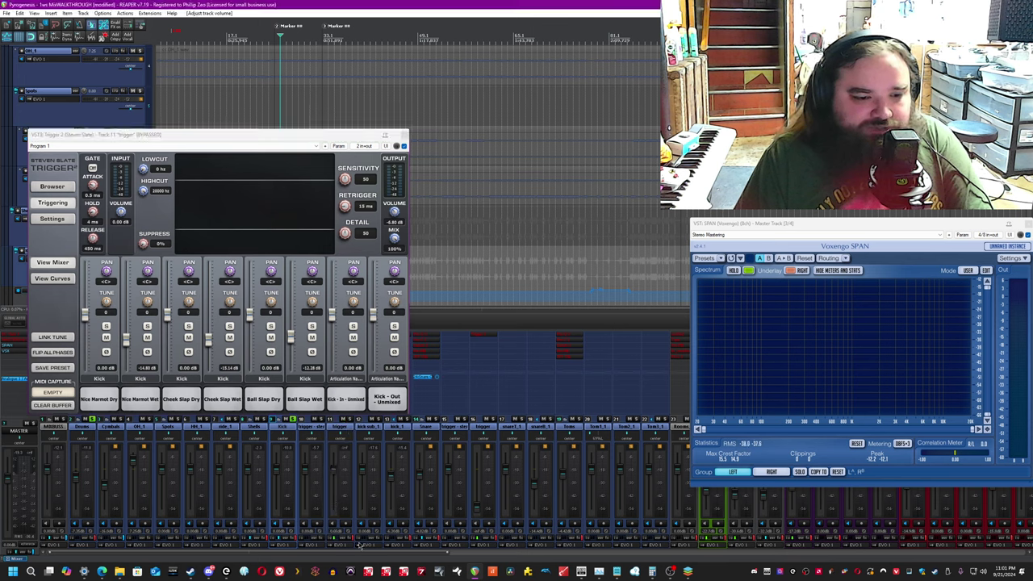
left_click(250, 247)
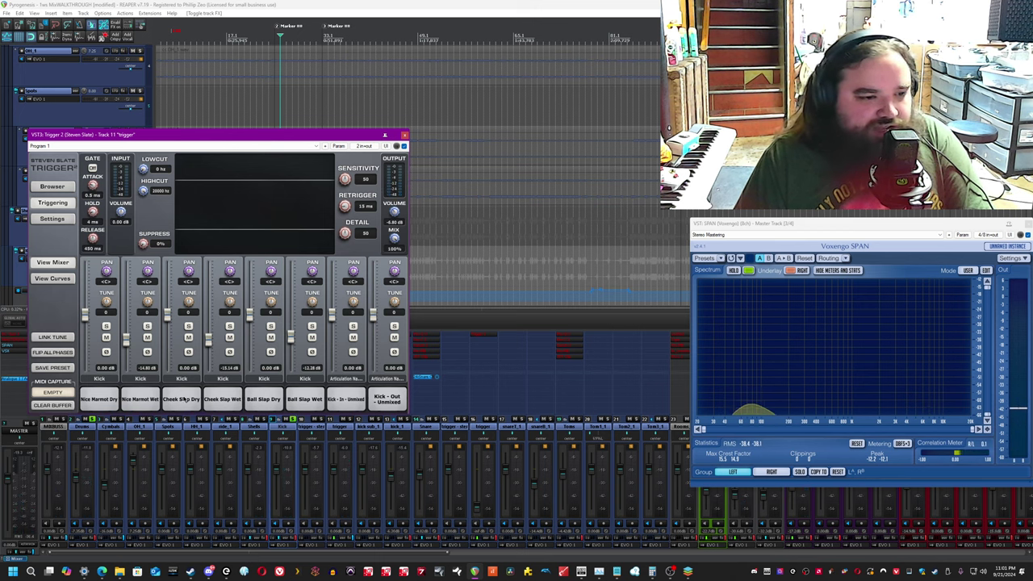
Audition the kick samples loaded in Trigger 2, including the Ball Slap, Kick-In, Kick-Out, Cheek Slap and Nice Marmot slots.
left_click(252, 401)
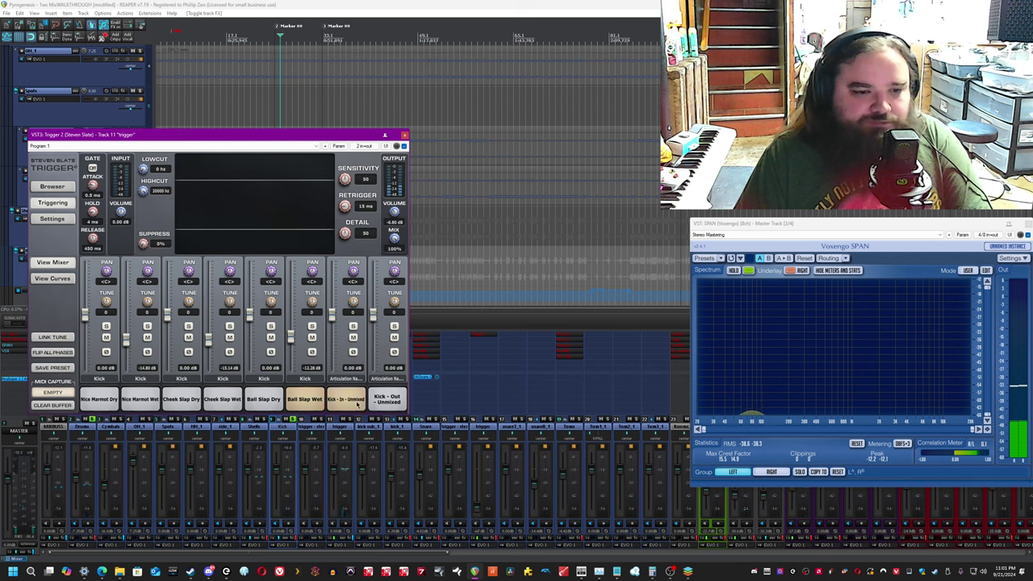
left_click(387, 399)
left_click(346, 399)
left_click(264, 399)
left_click(181, 399)
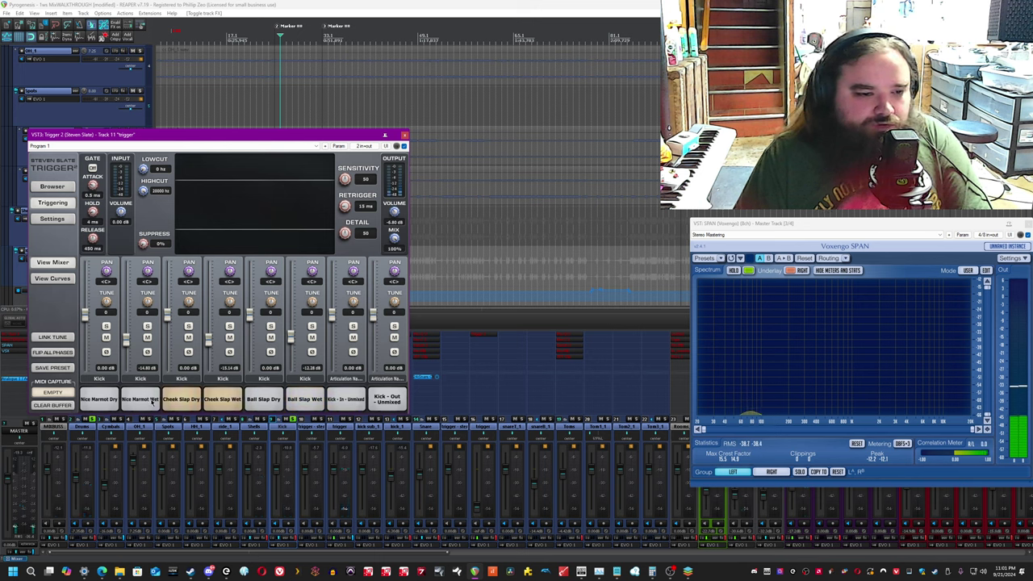
left_click(141, 399)
left_click(222, 398)
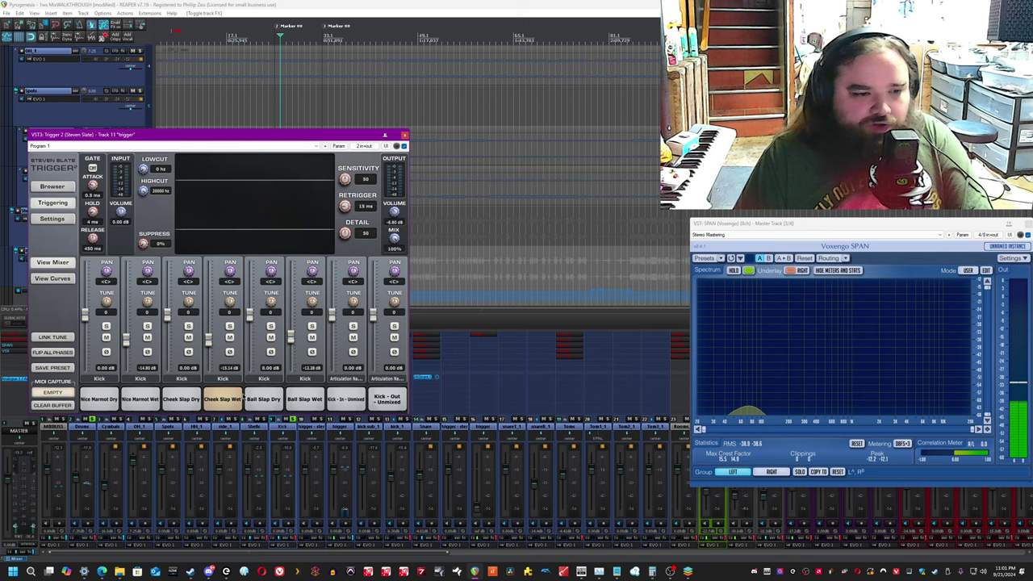
Audition the Ball Slap Dry and Ball Slap Wet kick samples and close the Trigger 2 window.
left_click(264, 399)
left_click(304, 398)
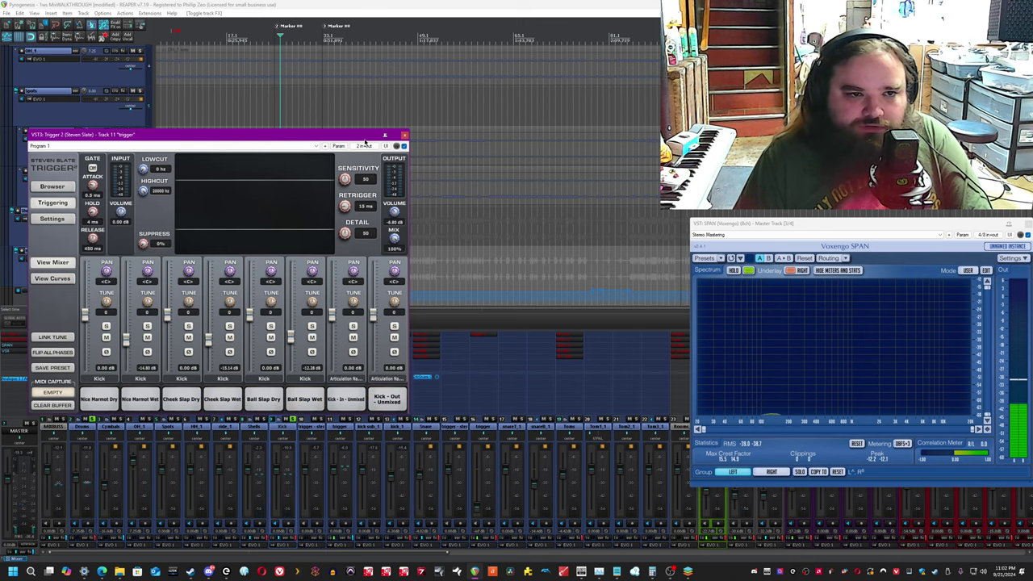
left_click_drag(388, 135, 428, 216)
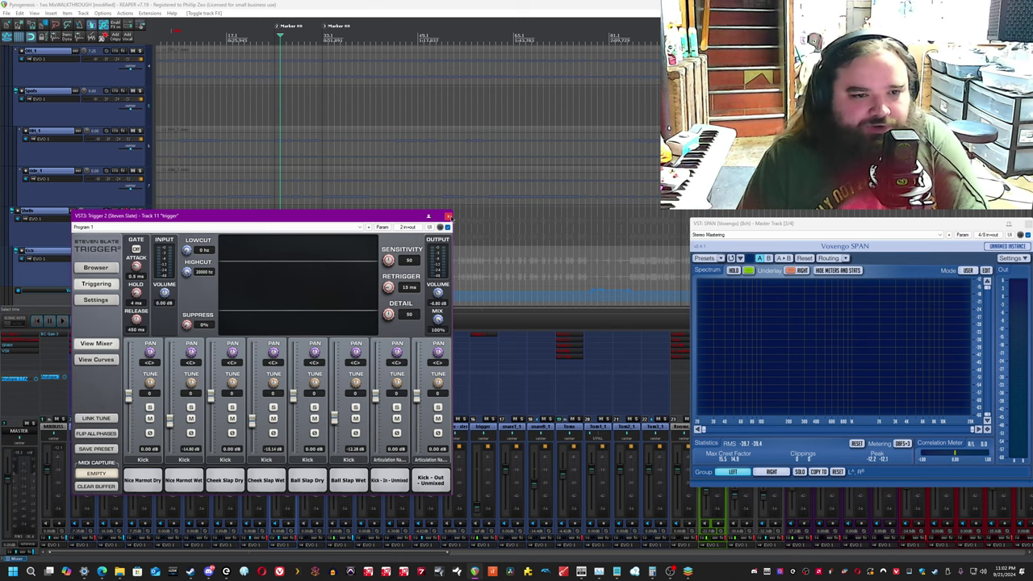
left_click(449, 217)
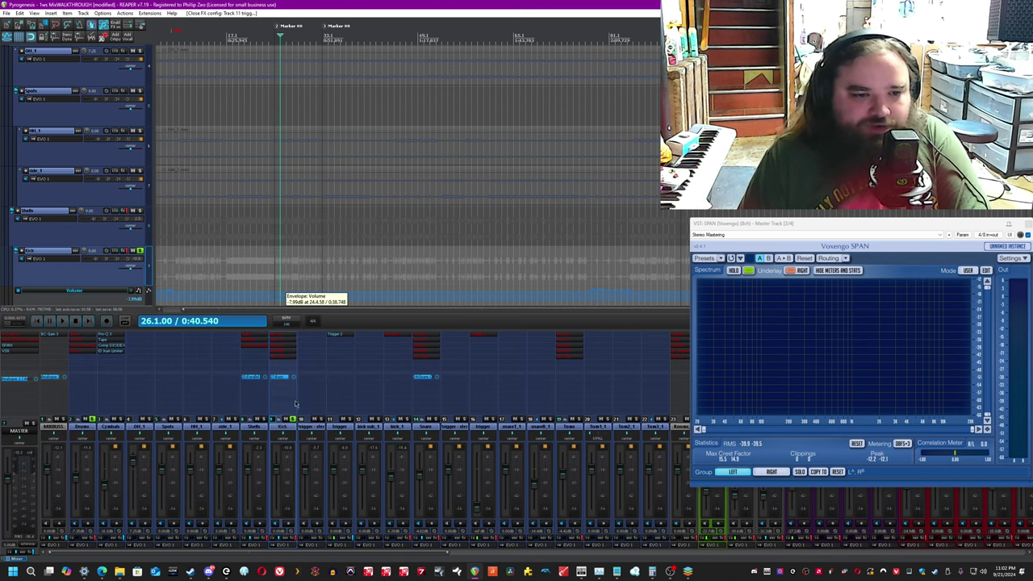
Mute the kick trigger track, solo kick sub_1 and play it from around bar 17.
left_click(317, 434)
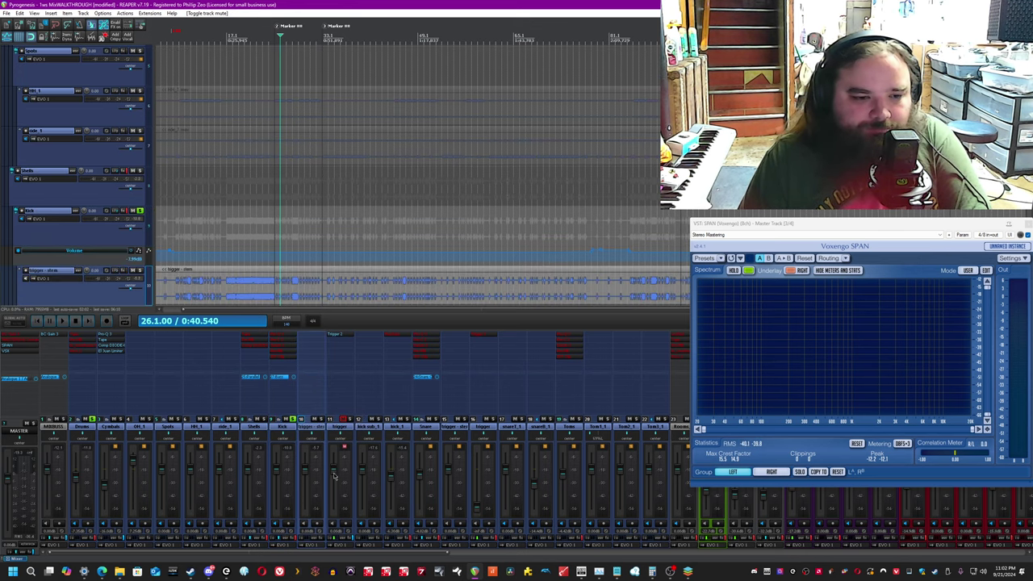
left_click(394, 434)
left_click(140, 231)
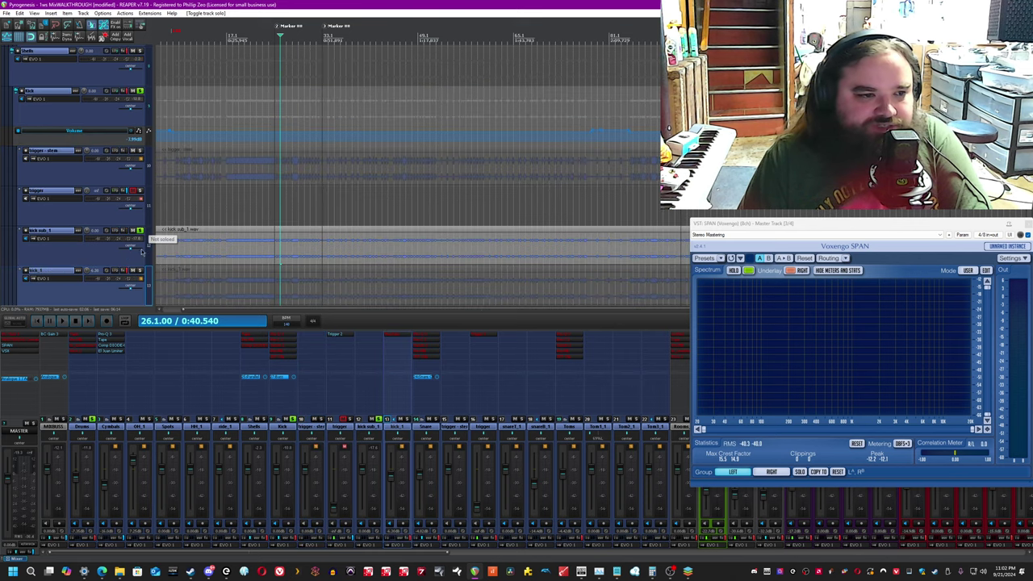
key("space")
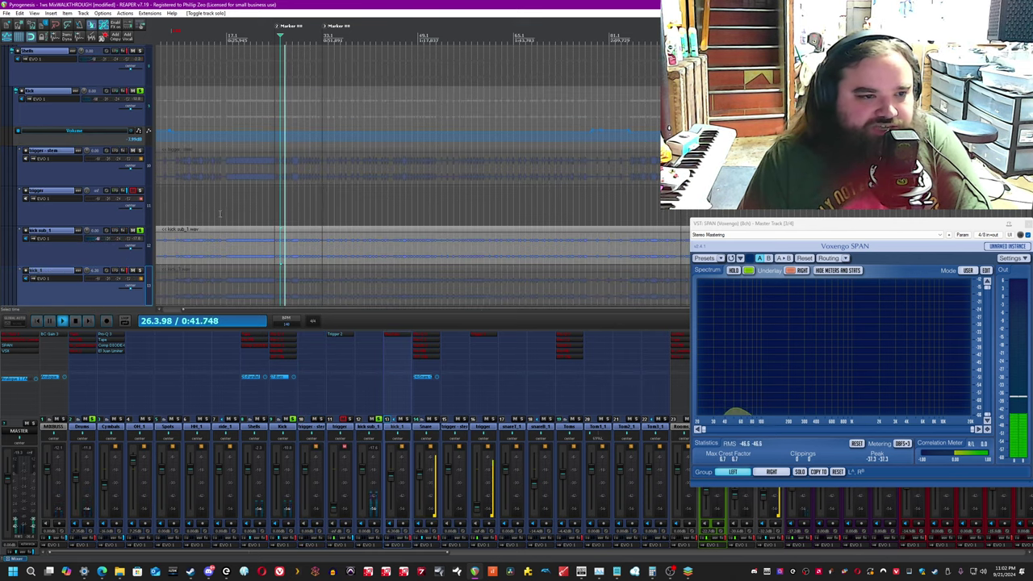
left_click(233, 210)
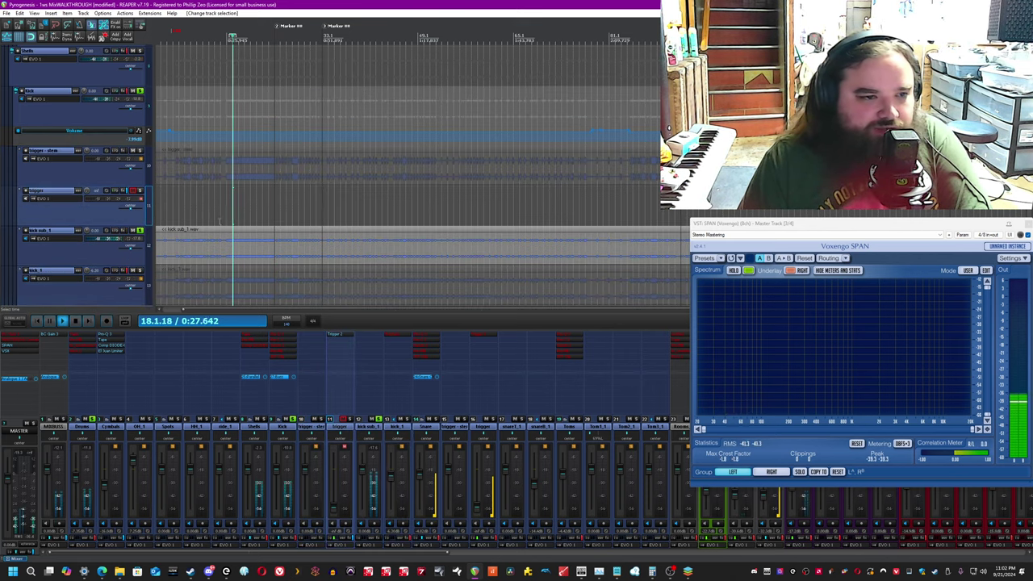
Audition kick_1 and the trigger stem soloed in turn, and clear the solos on the individual kick tracks.
left_click(140, 272)
left_click(140, 231)
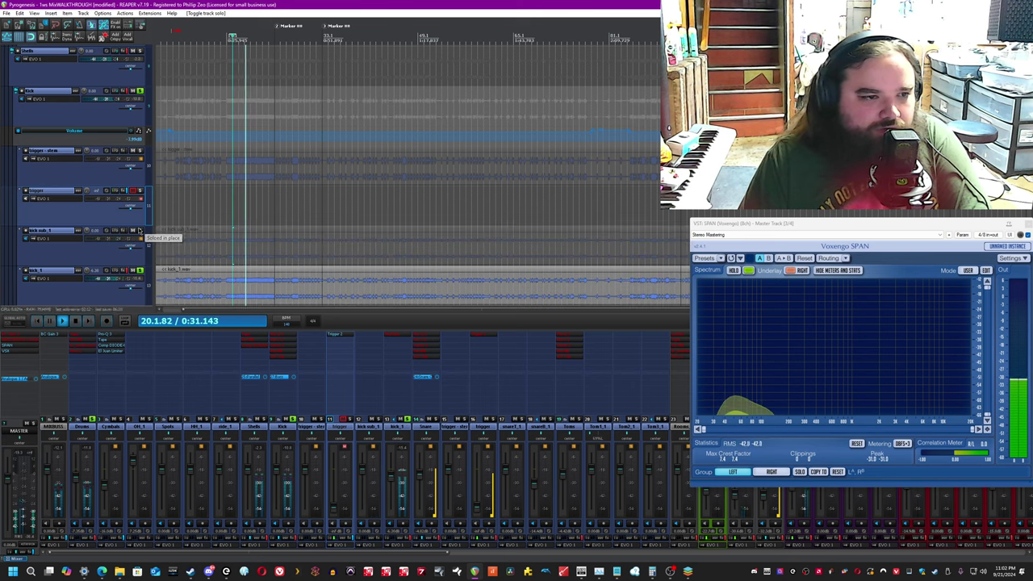
left_click(140, 150)
left_click(140, 271)
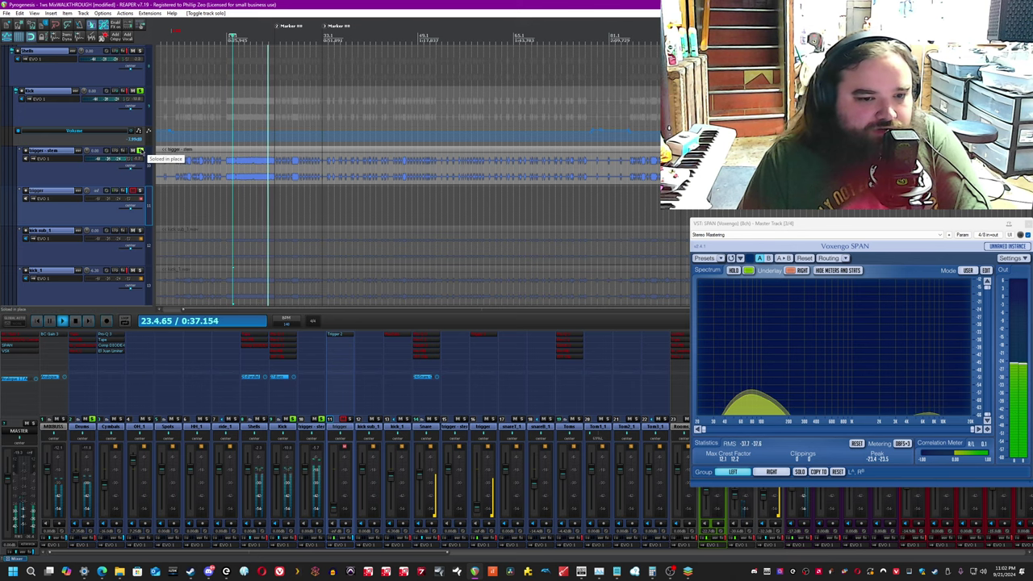
left_click(142, 151)
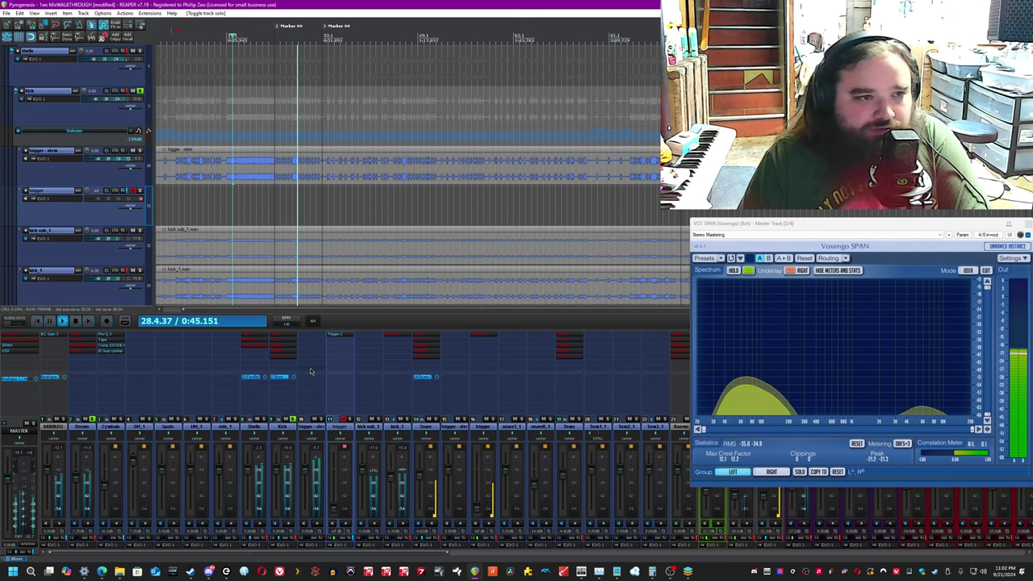
Play the kick from the project start and again where its volume envelope rises near bar 78, examining the envelope changes.
key("Home")
scroll(282, 258, "up", 5)
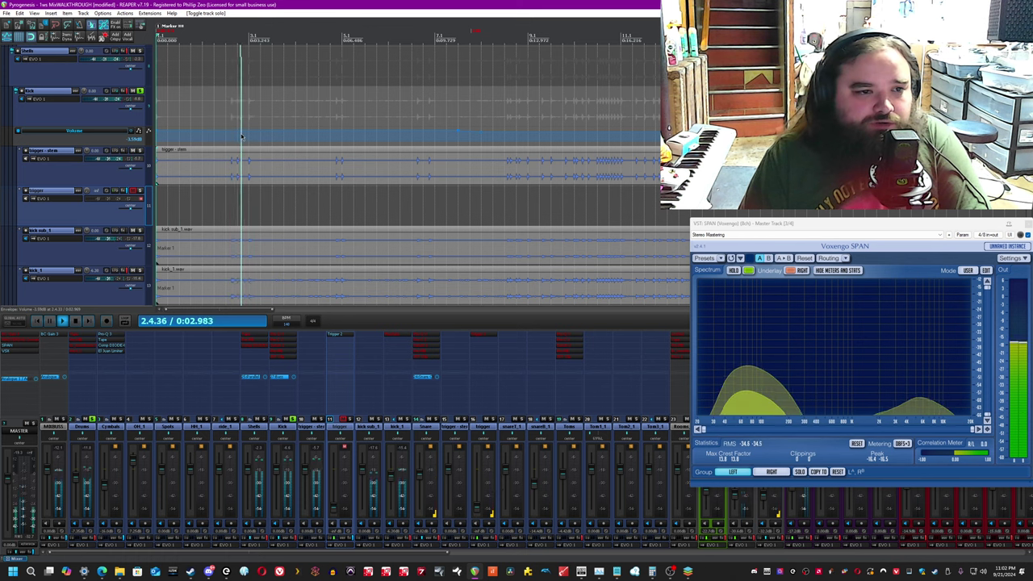
scroll(241, 136, "down", 3)
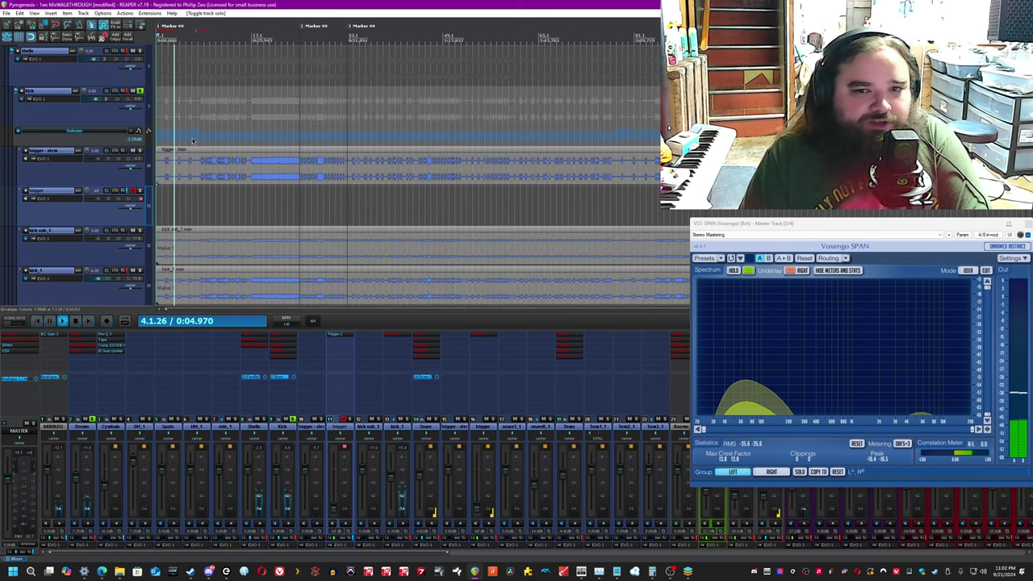
left_click(616, 126)
scroll(604, 128, "up", 5)
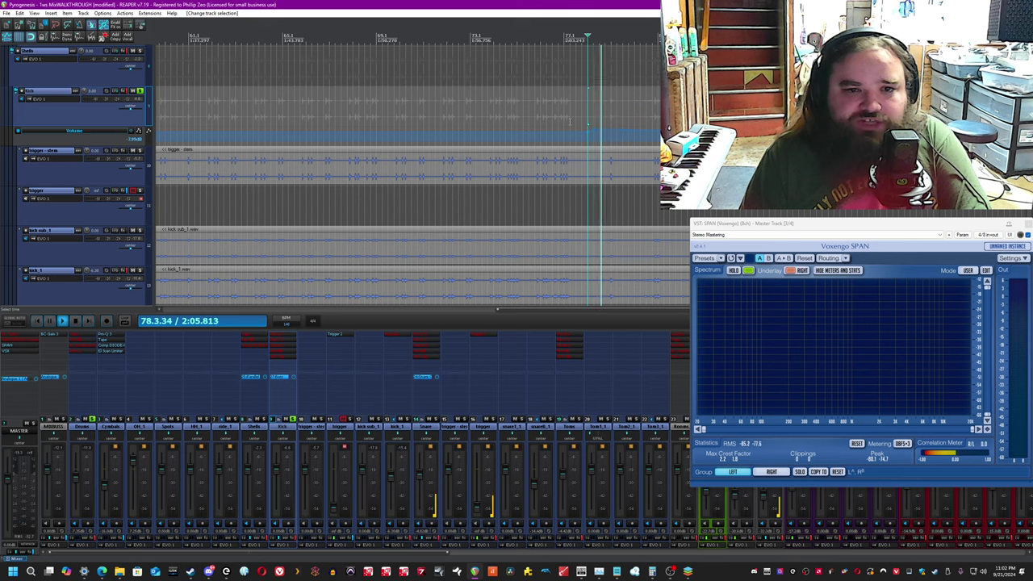
scroll(648, 129, "down", 2)
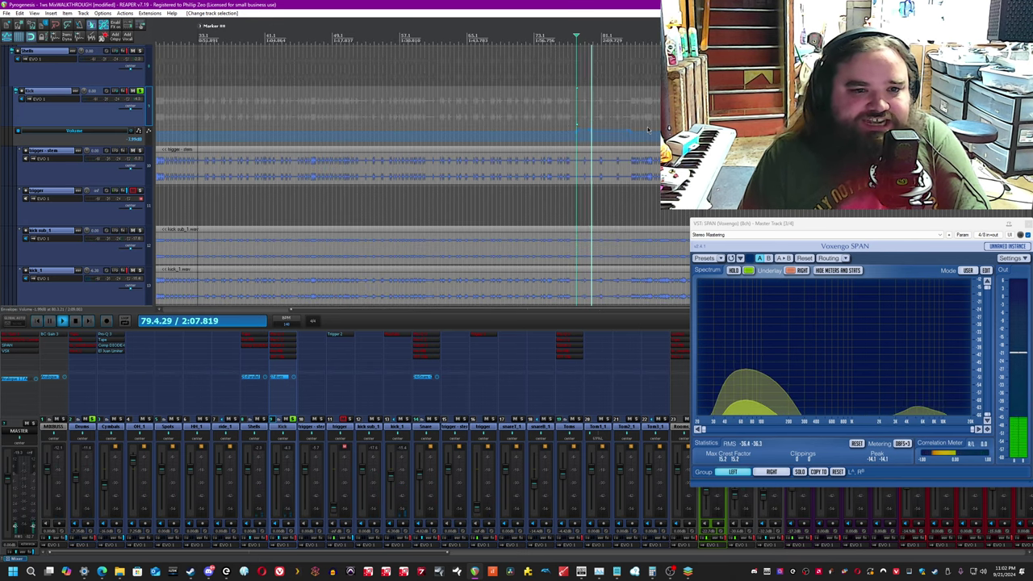
scroll(648, 130, "down", 4)
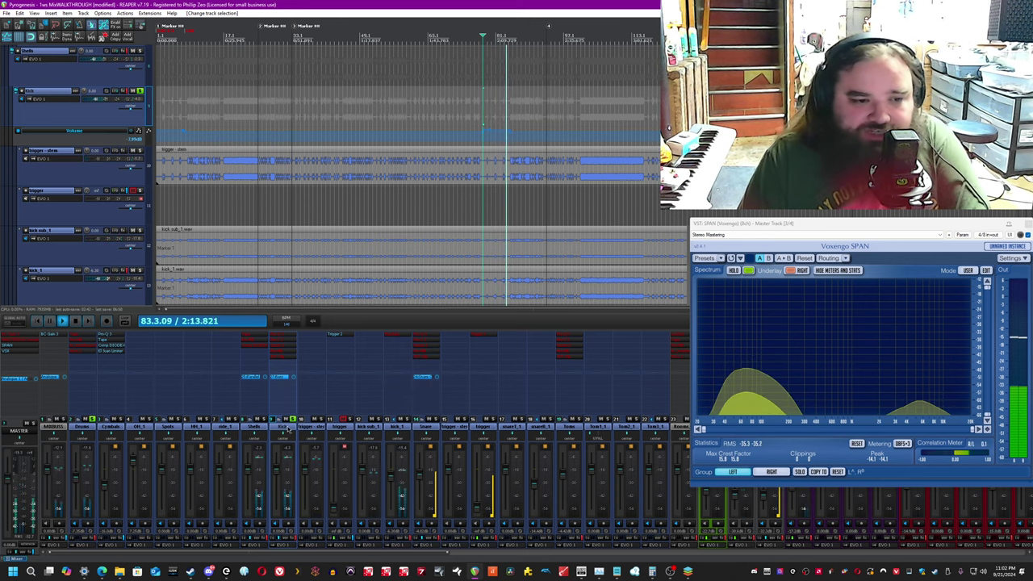
Enable the Kick folder's effects, open its effect chain and move the window clear of the arrangement tracks.
left_click(293, 539)
left_click(286, 540)
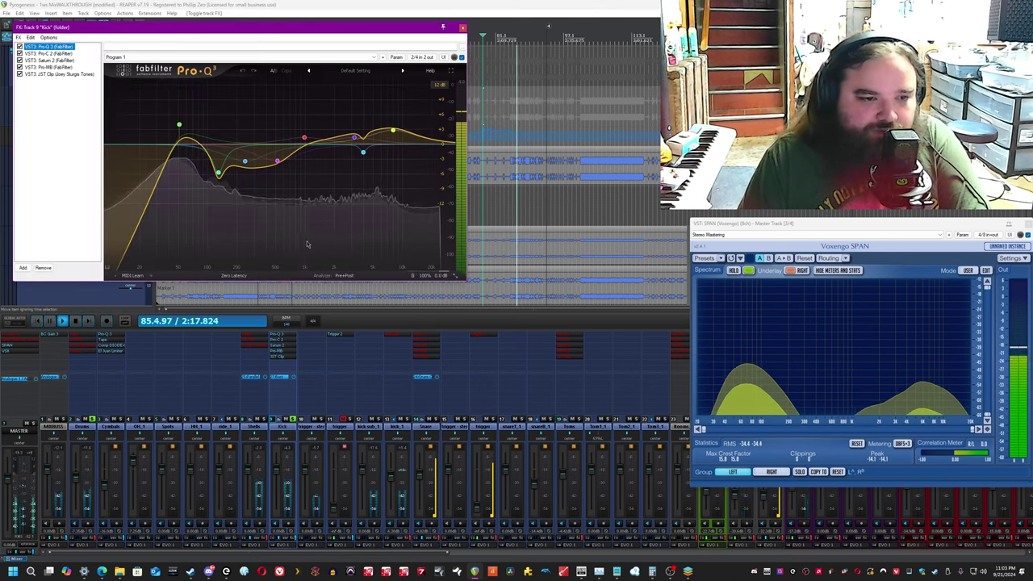
left_click_drag(283, 29, 362, 232)
Bypass Pro-C 2, Saturn 2, Pro-MB and JST Clip on the Kick folder, leaving Pro-Q 3 active and shown.
left_click_drag(115, 327, 129, 259)
left_click(97, 278)
left_click(97, 278)
left_click(98, 278)
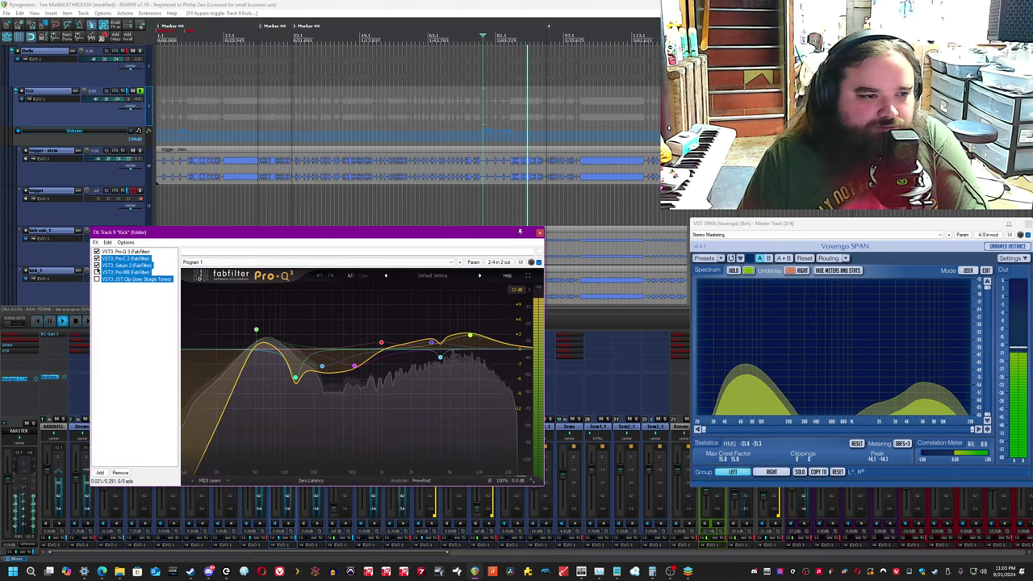
left_click(127, 252)
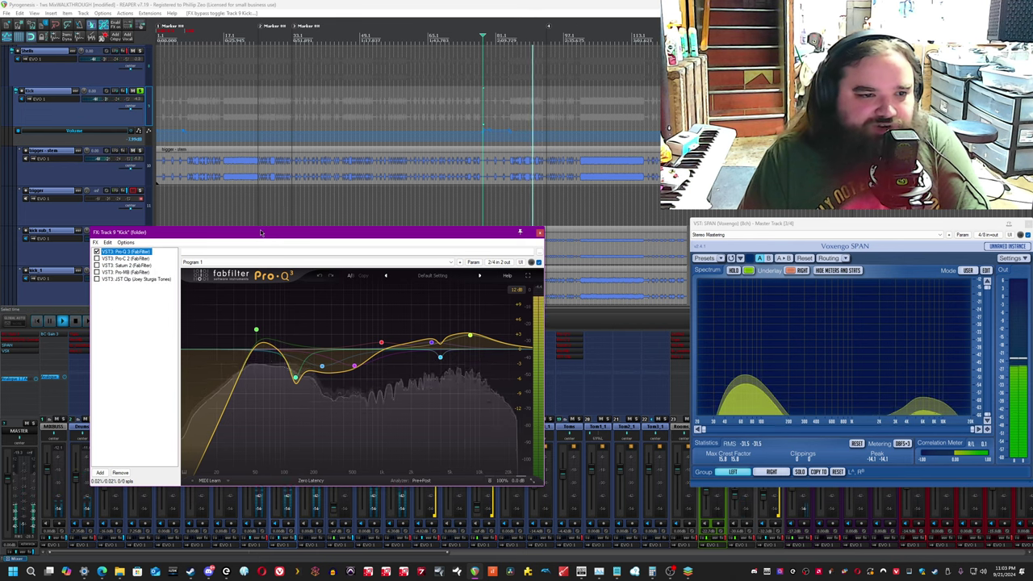
left_click_drag(248, 228, 306, 277)
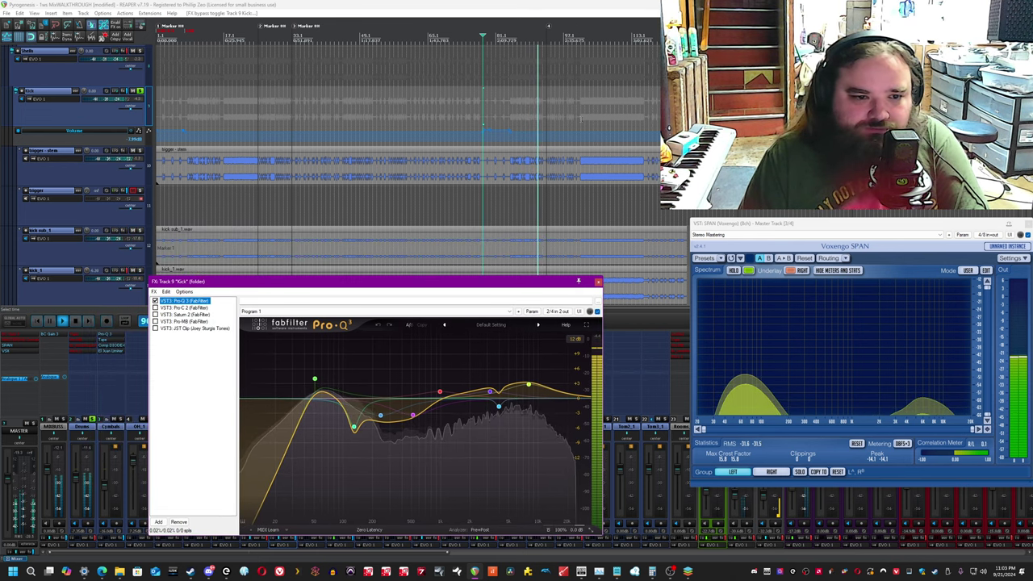
Play the late fast kick section and try boosting the three low-mid cut bands in Pro-Q 3, restoring their gains.
left_click(580, 120)
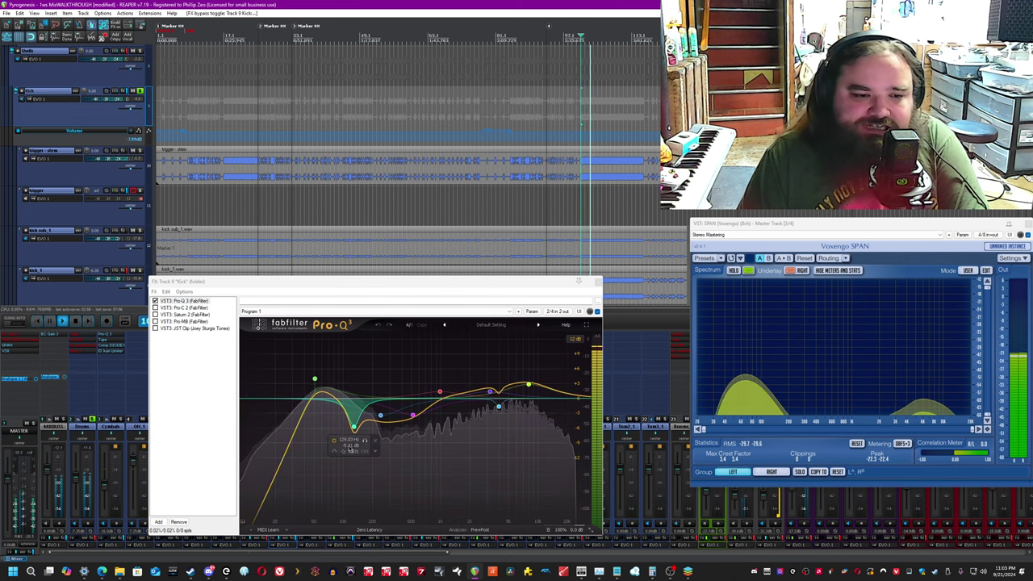
left_click(369, 498)
left_click_drag(347, 468, 426, 386)
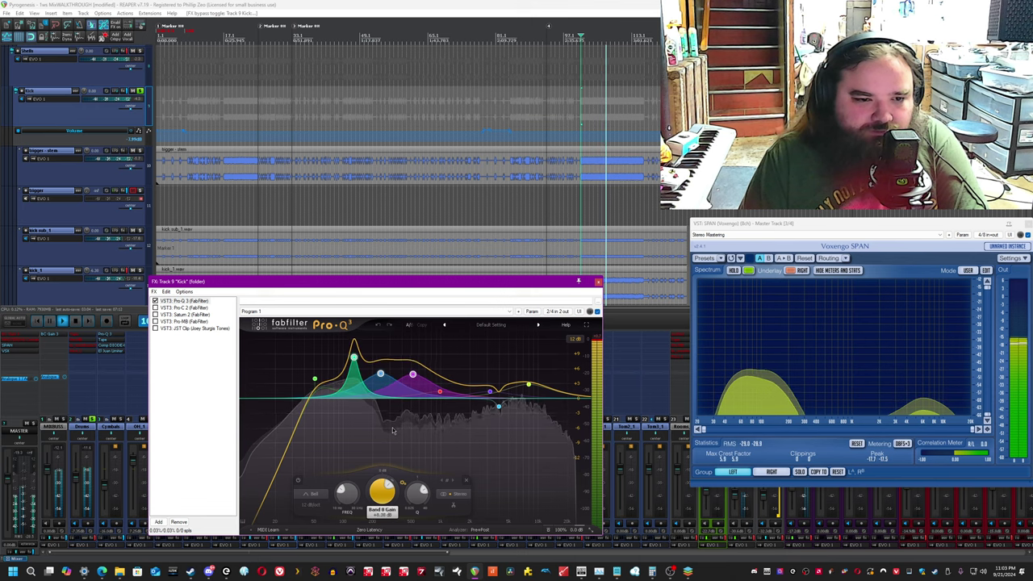
left_click_drag(393, 431, 375, 457)
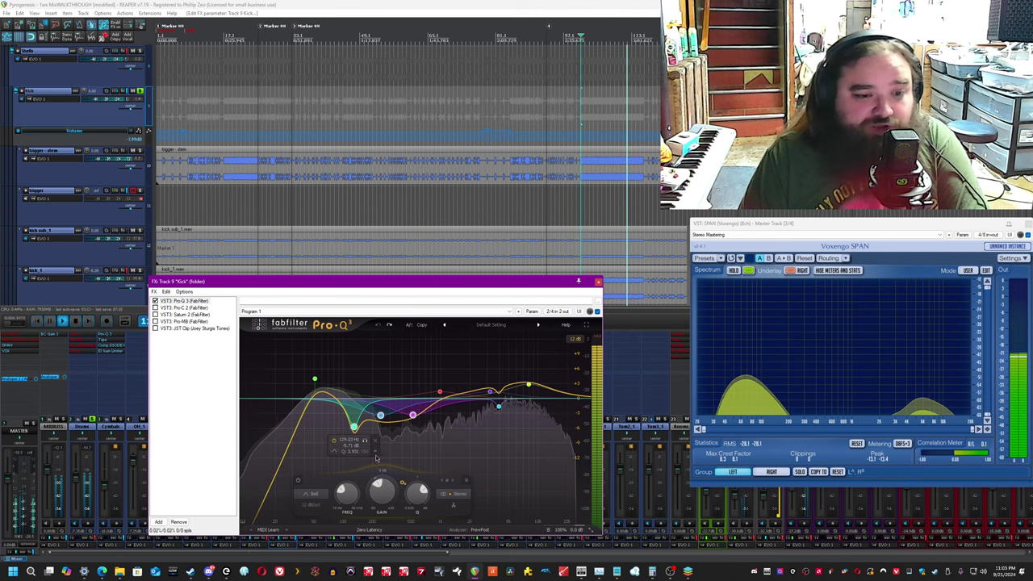
Try an exaggerated boost and a deep cut on Pro-Q 3's band near 520 Hz, undoing each change.
left_click(440, 392)
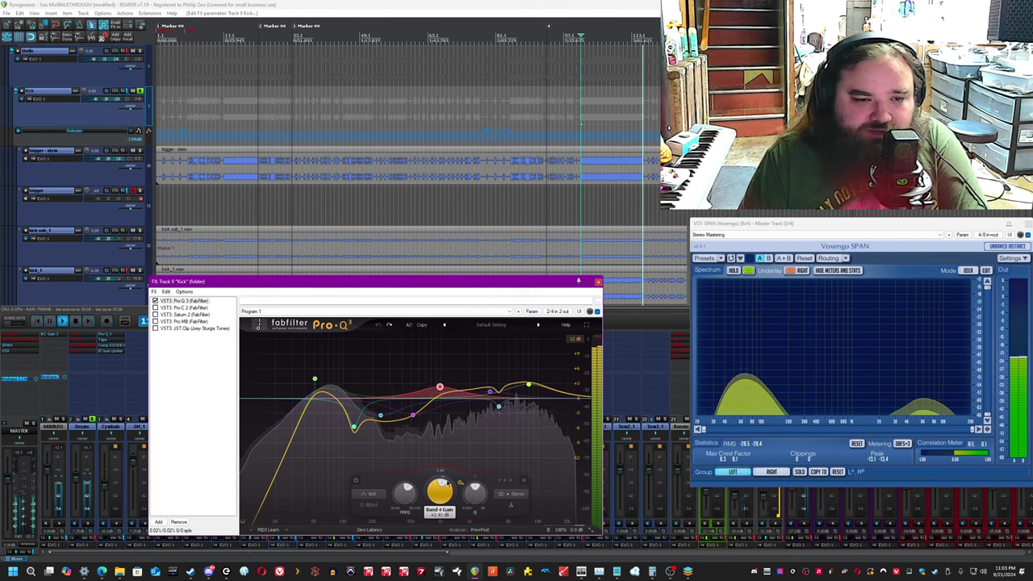
left_click_drag(442, 494, 441, 452)
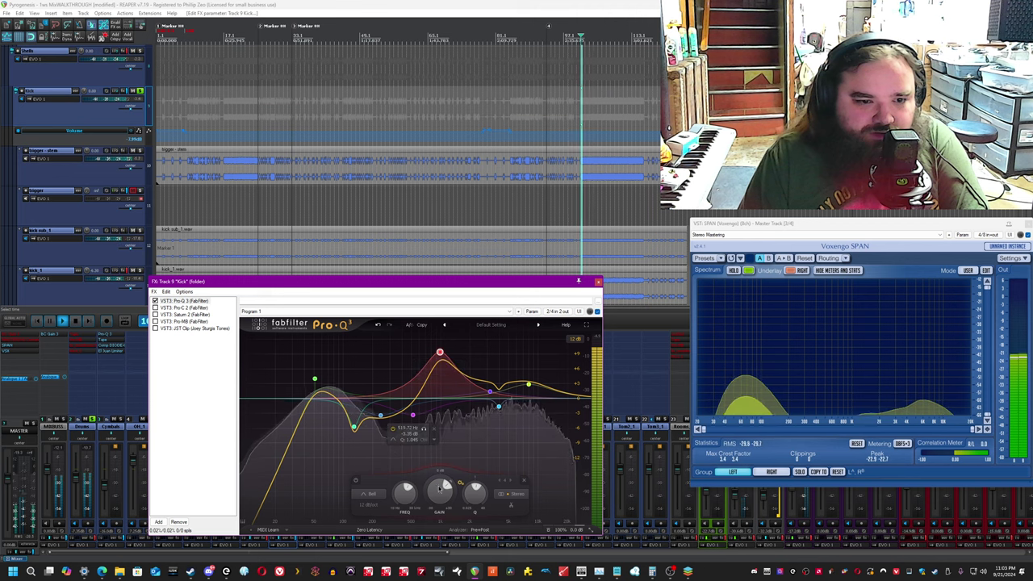
left_click(378, 326)
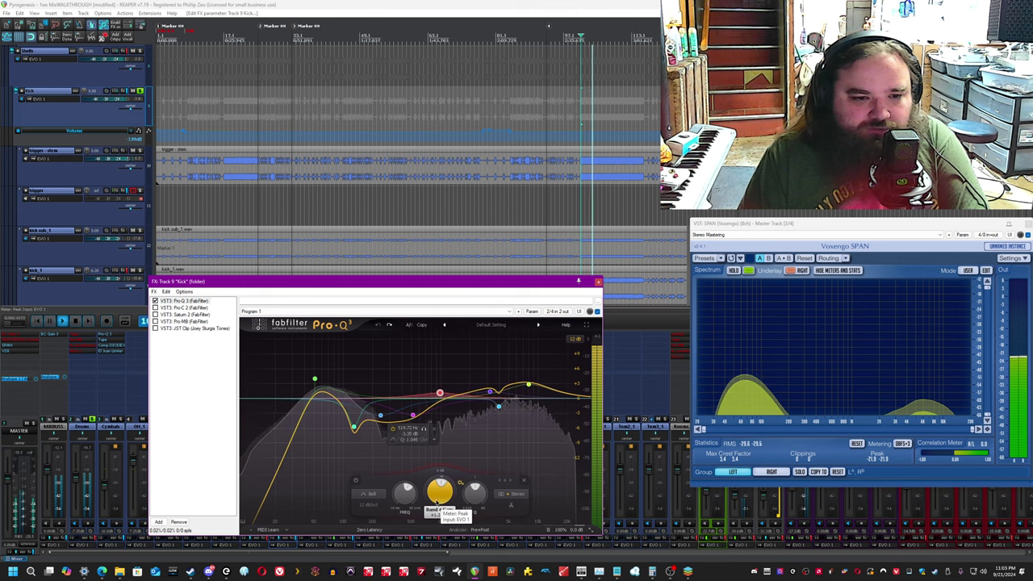
left_click(378, 326)
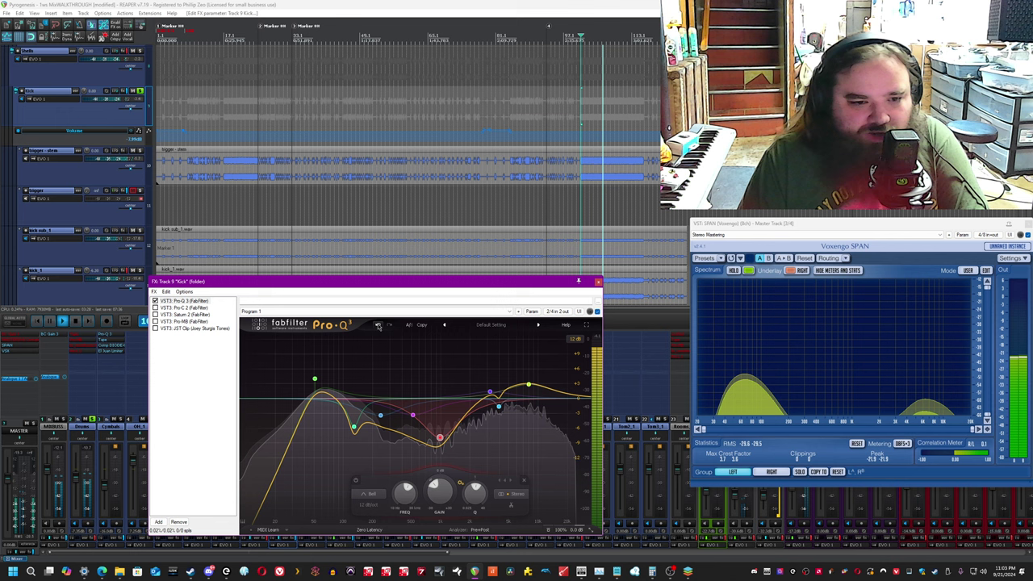
left_click(377, 325)
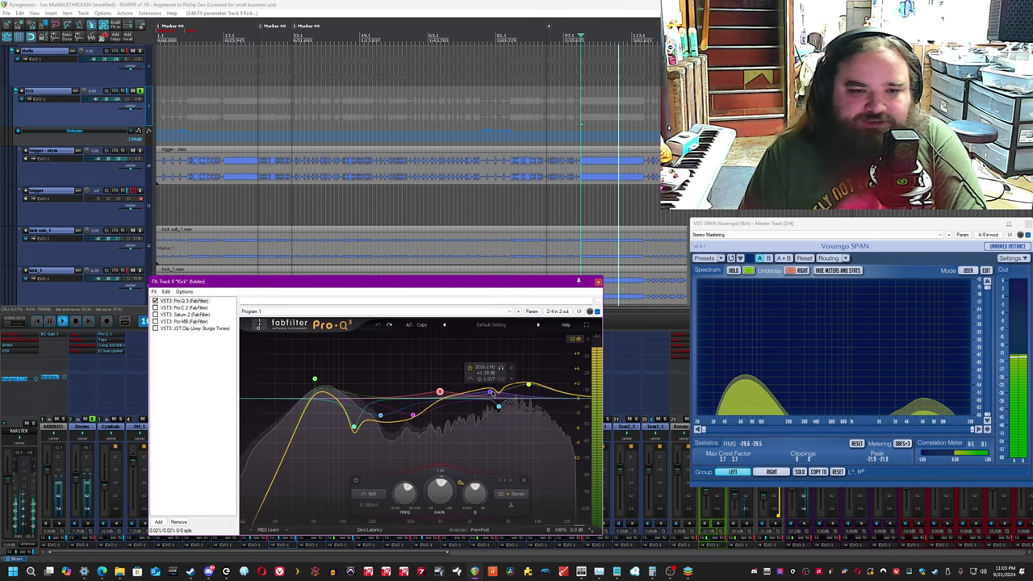
Inspect the upper-frequency bands in Pro-Q 3 and compare the kick with the equalizer bypassed and active.
left_click(490, 393)
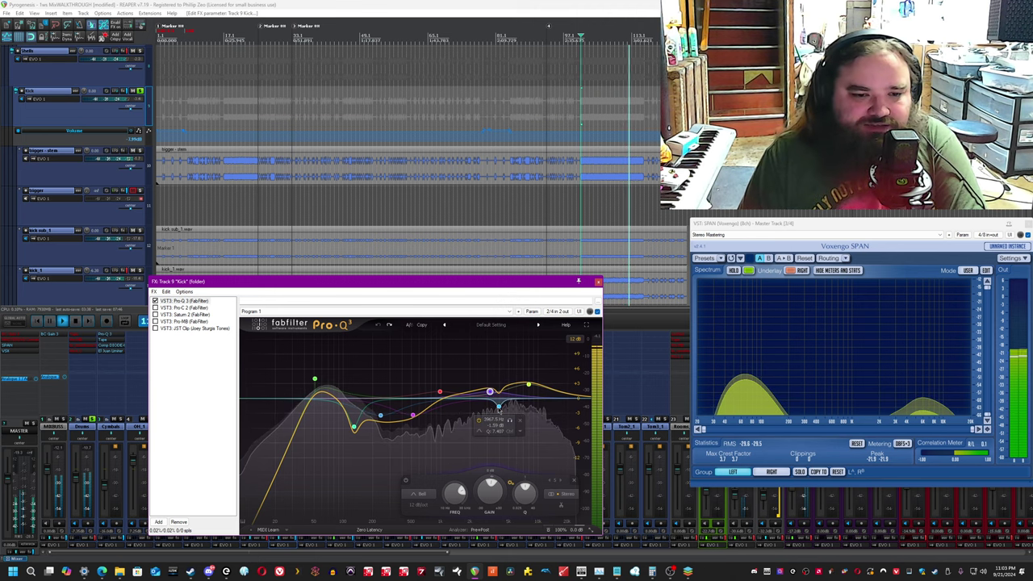
left_click(530, 387)
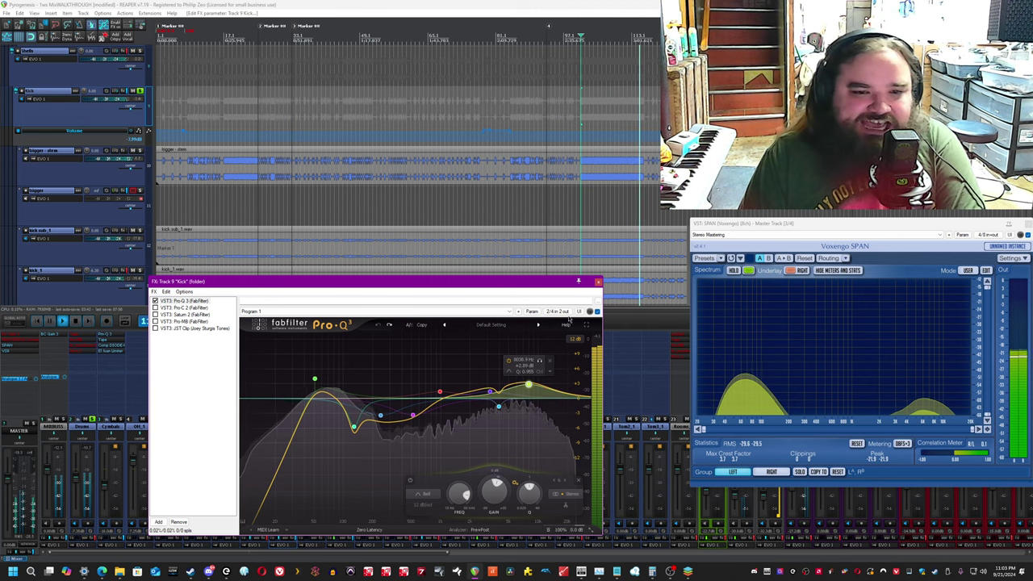
left_click(155, 301)
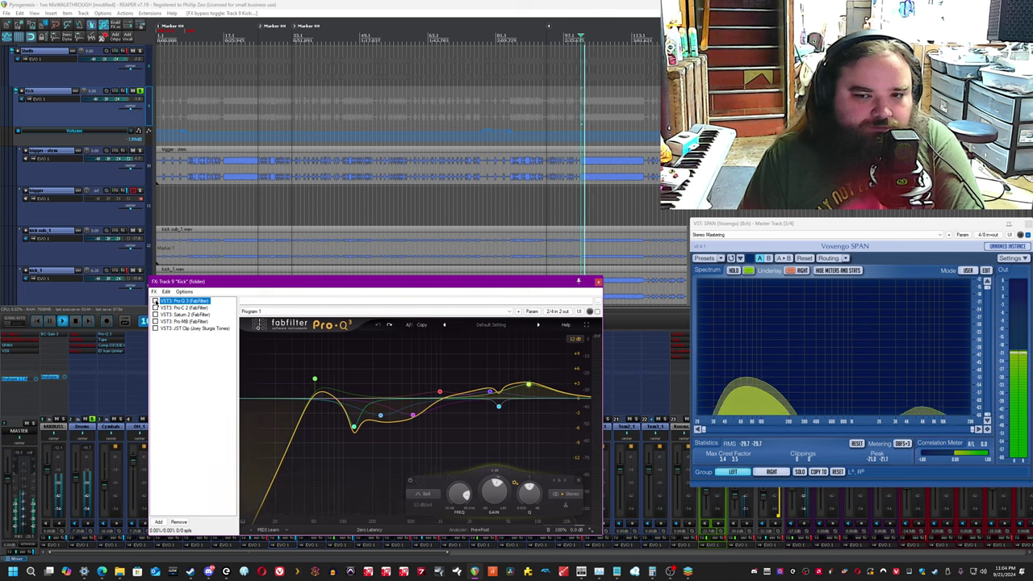
left_click(156, 300)
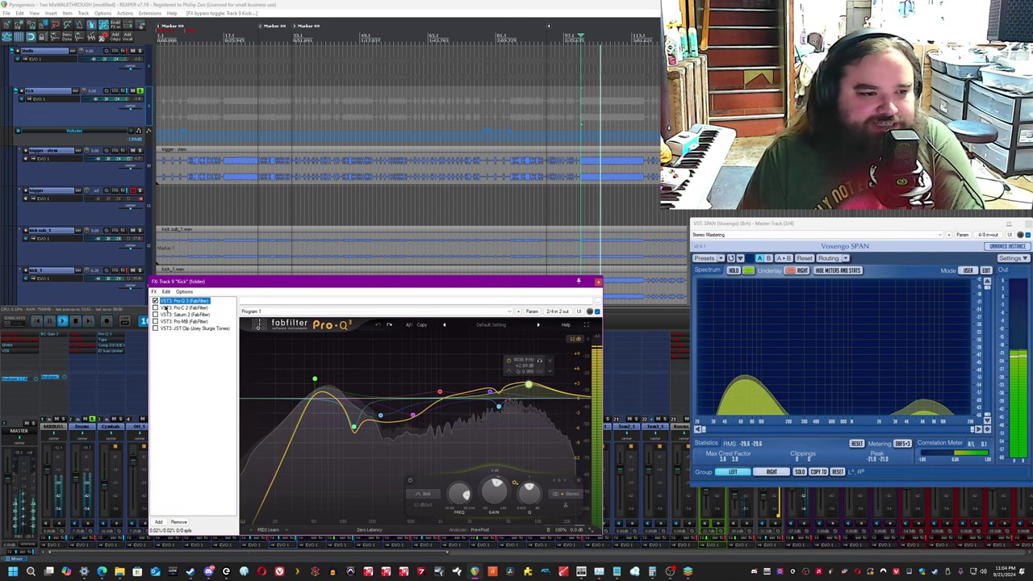
Enable Pro-C 2 in the Kick chain, examine its compression controls and play the kick from around bar 83.
left_click(155, 307)
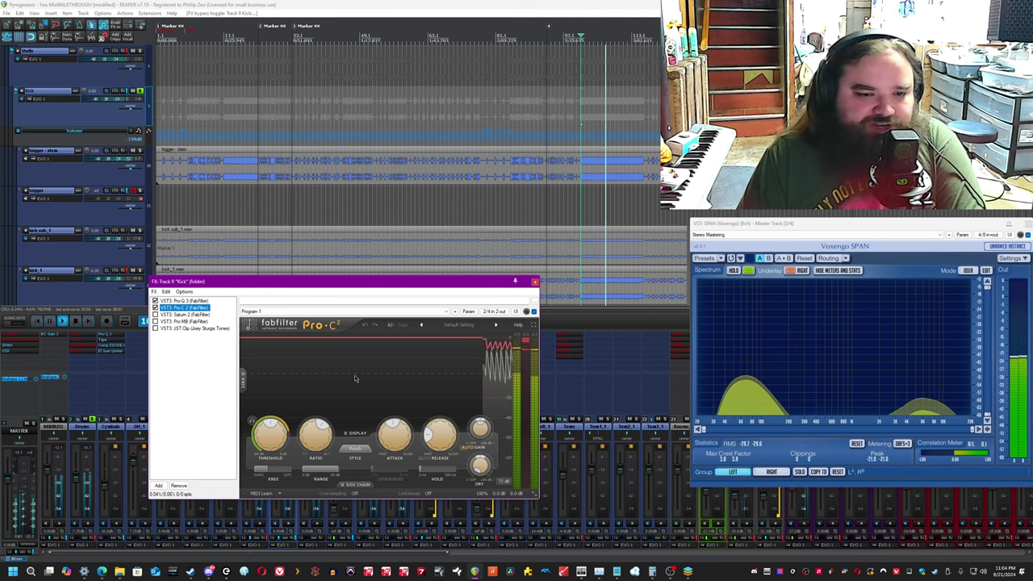
mouse_move(323, 438)
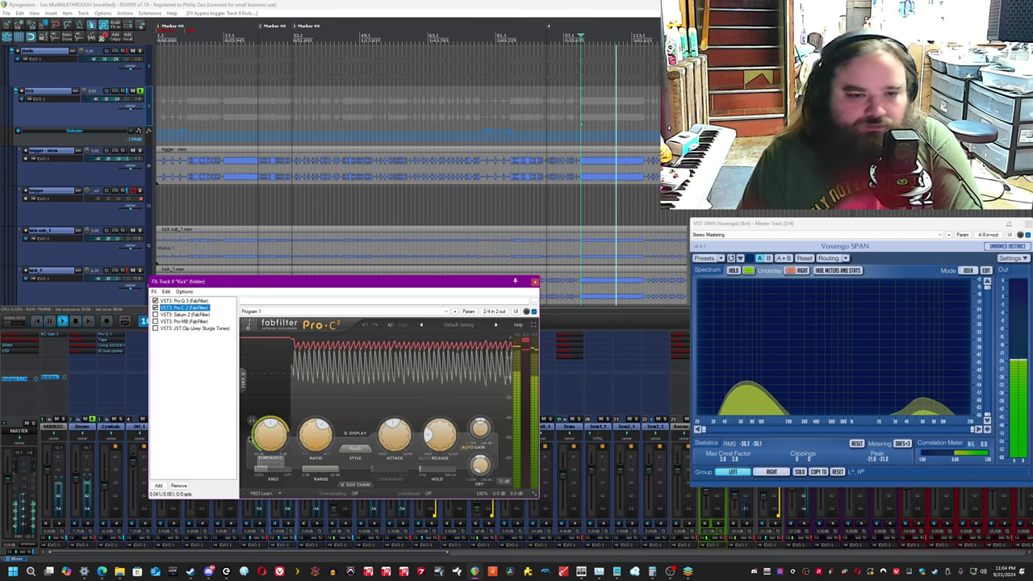
left_click(411, 406)
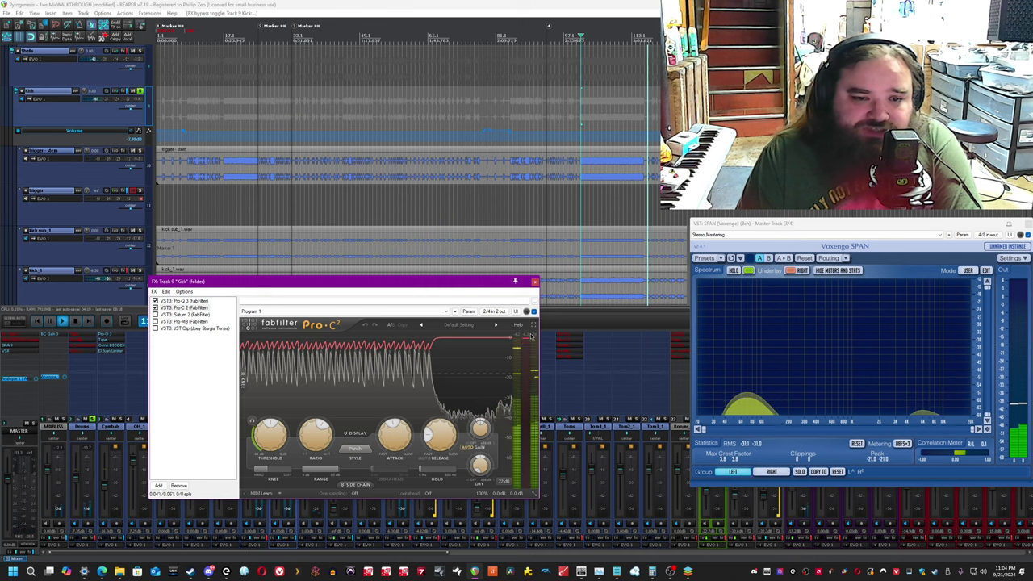
left_click(523, 4)
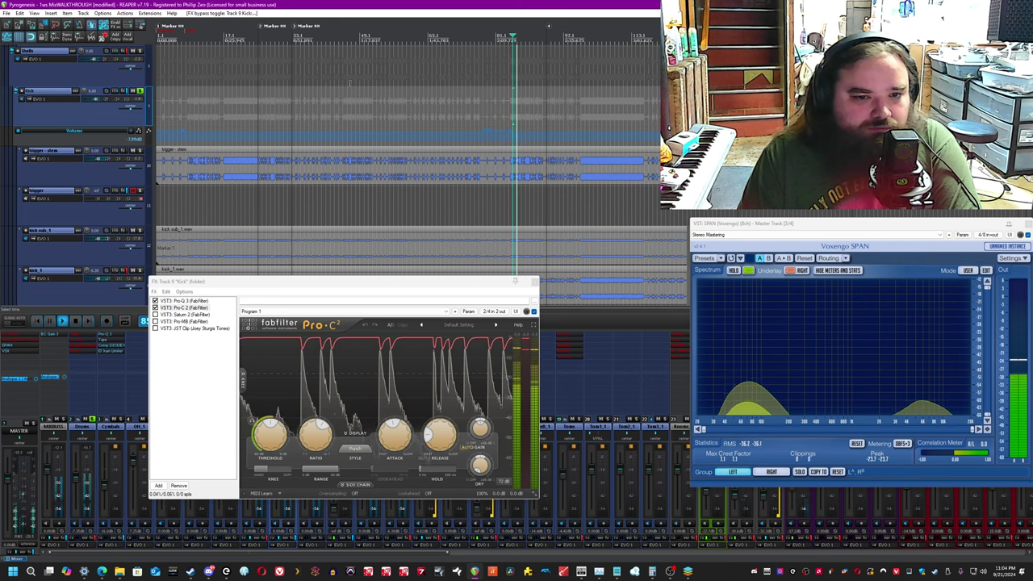
Enable Saturn 2 in the Kick chain, audition its middle Warm Tape band in solo and inspect that band's drive.
left_click(185, 315)
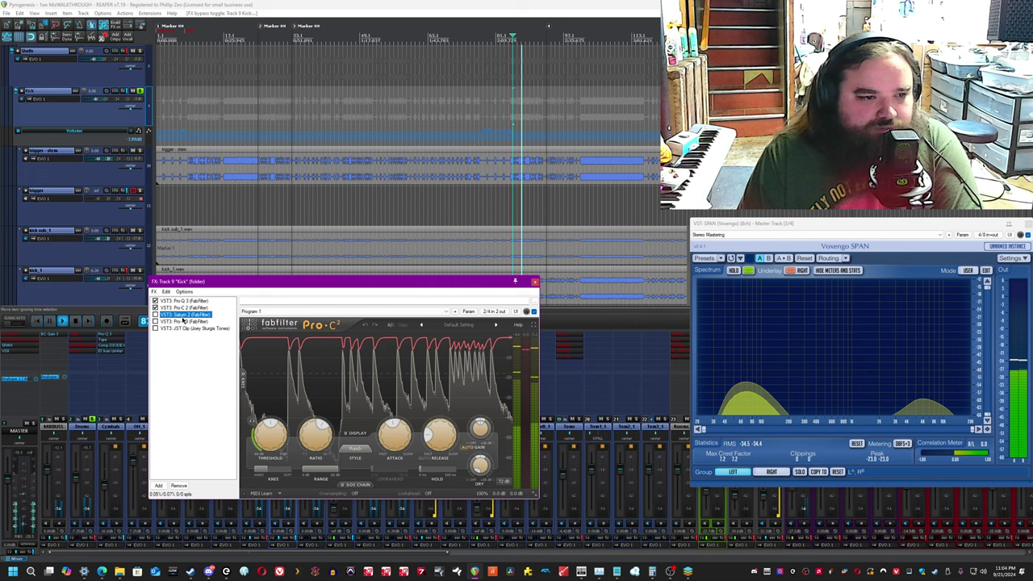
left_click(155, 315)
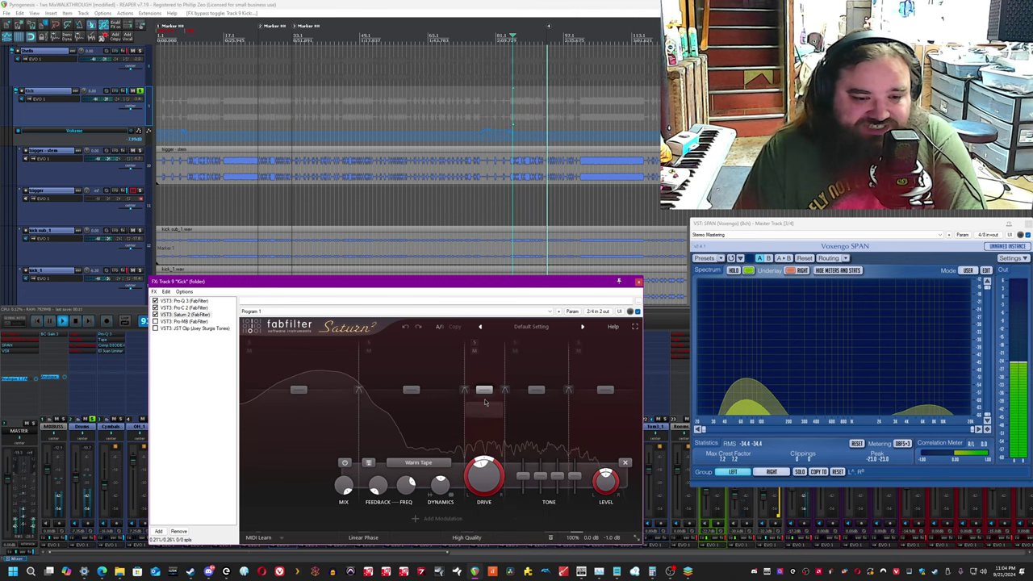
left_click(475, 351)
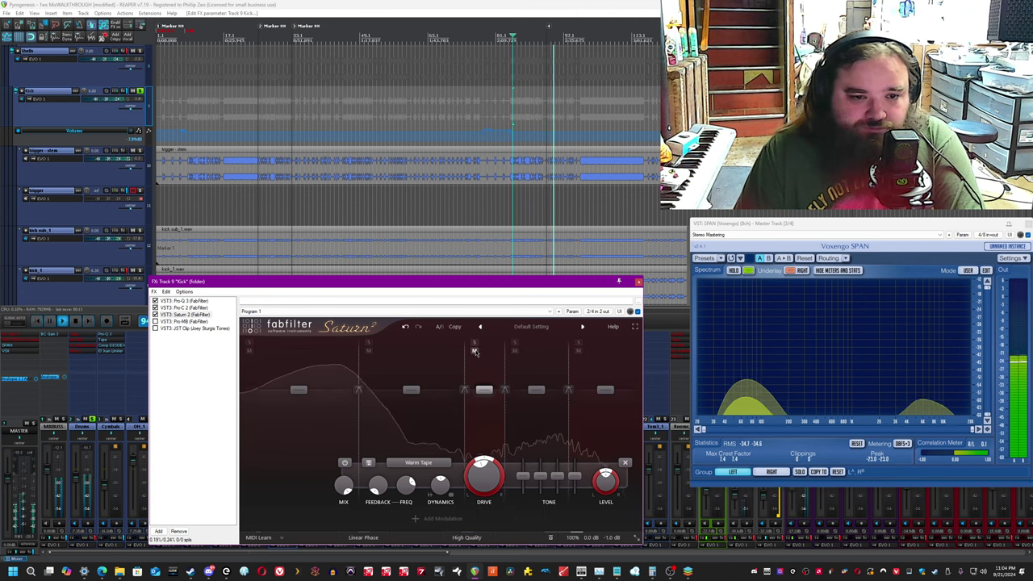
left_click(475, 344)
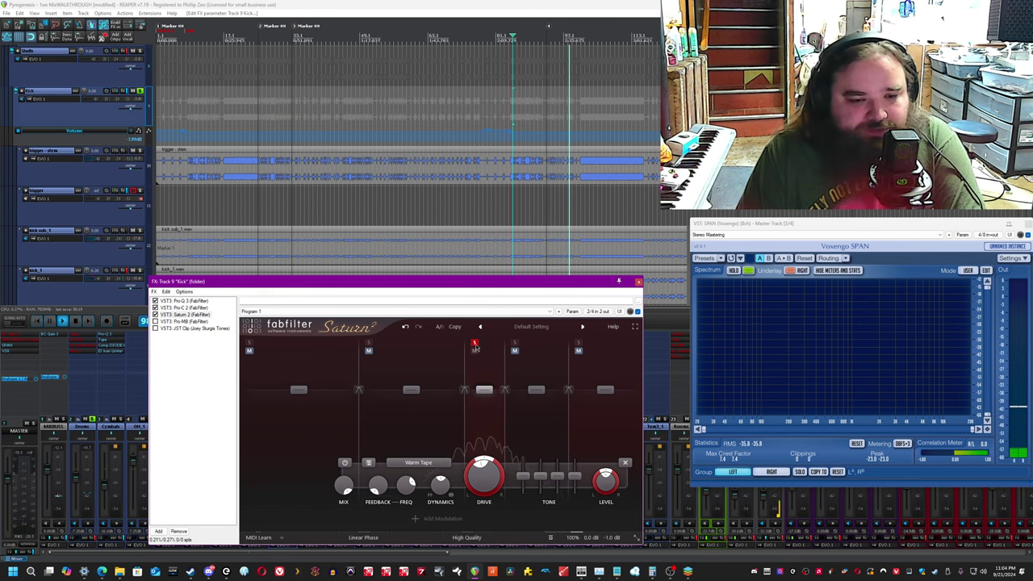
left_click(475, 344)
mouse_move(485, 473)
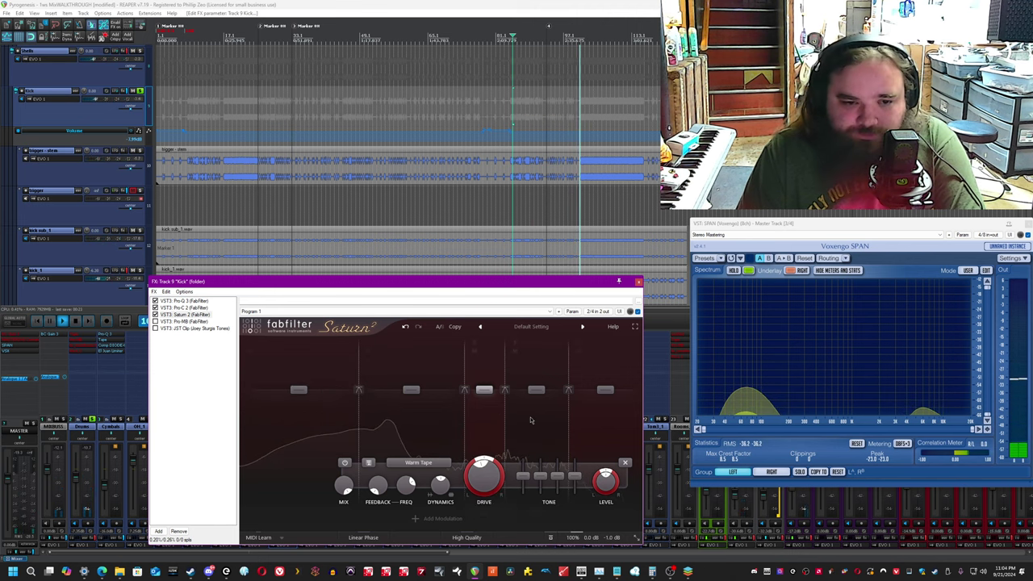
Solo Saturn 2's highest band, followed by its second band, comparing the second band's Warm Tape saturation bypassed and active.
left_click(578, 345)
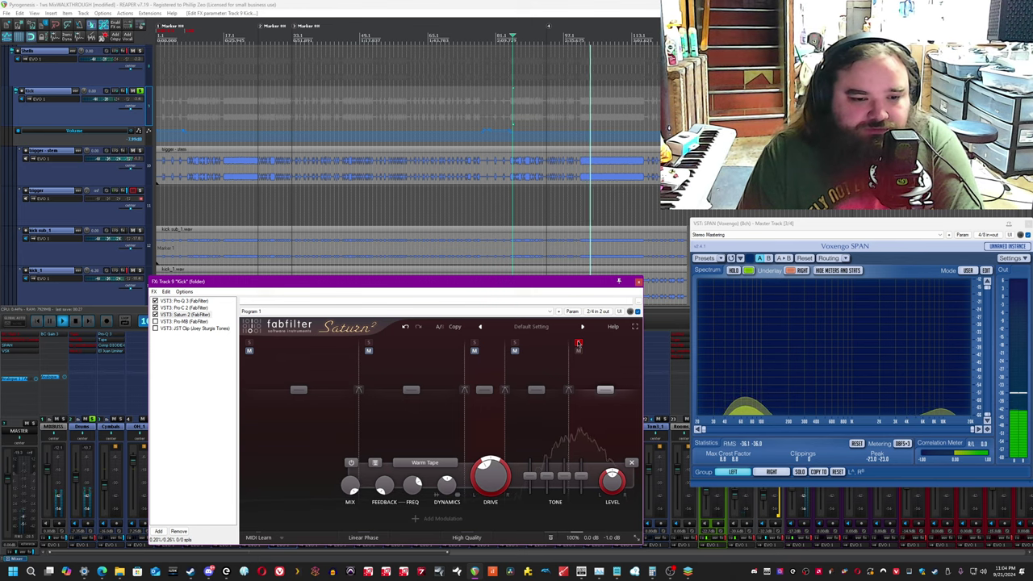
left_click(578, 346)
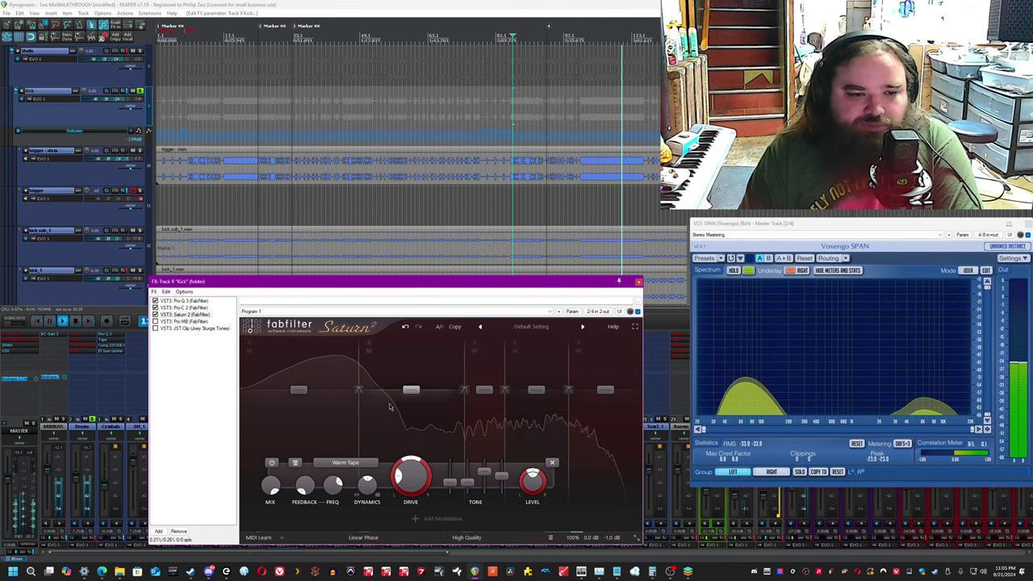
left_click(368, 344)
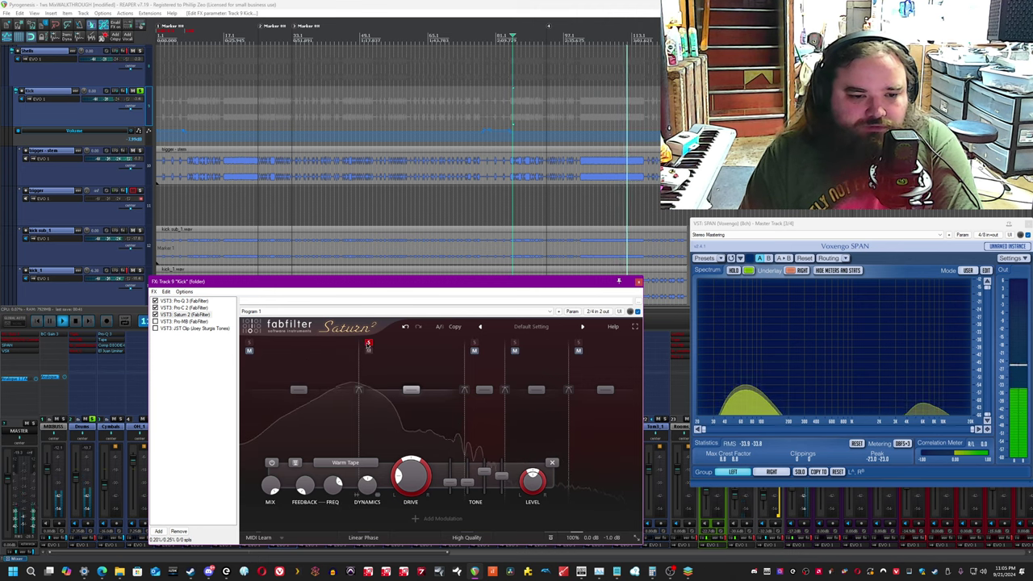
left_click(271, 462)
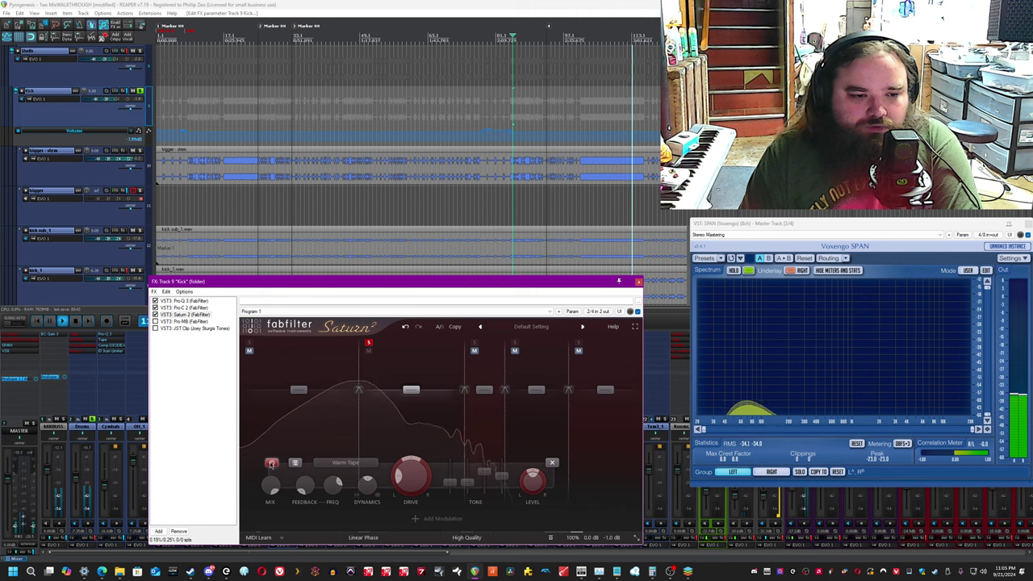
left_click(271, 462)
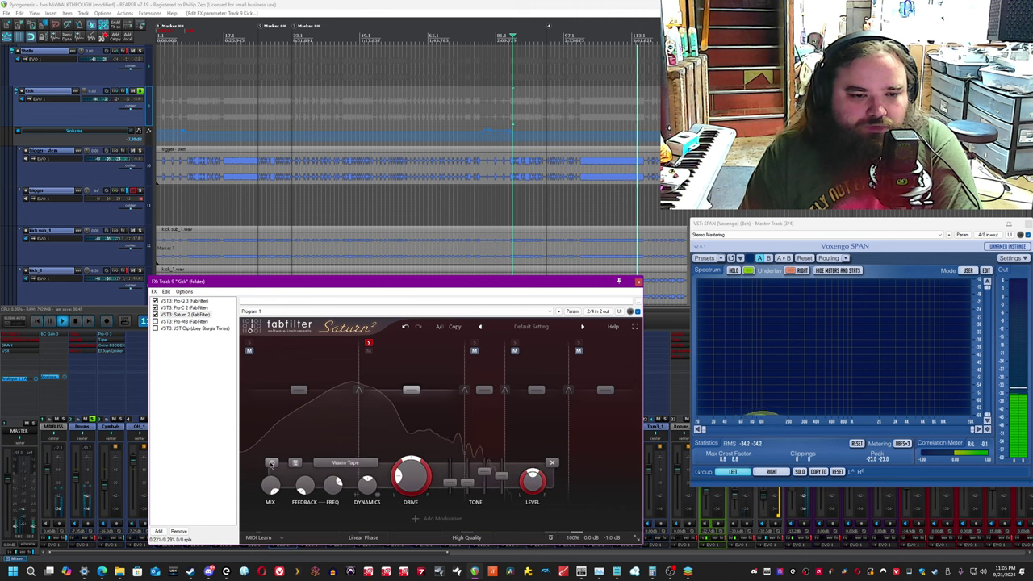
left_click(369, 343)
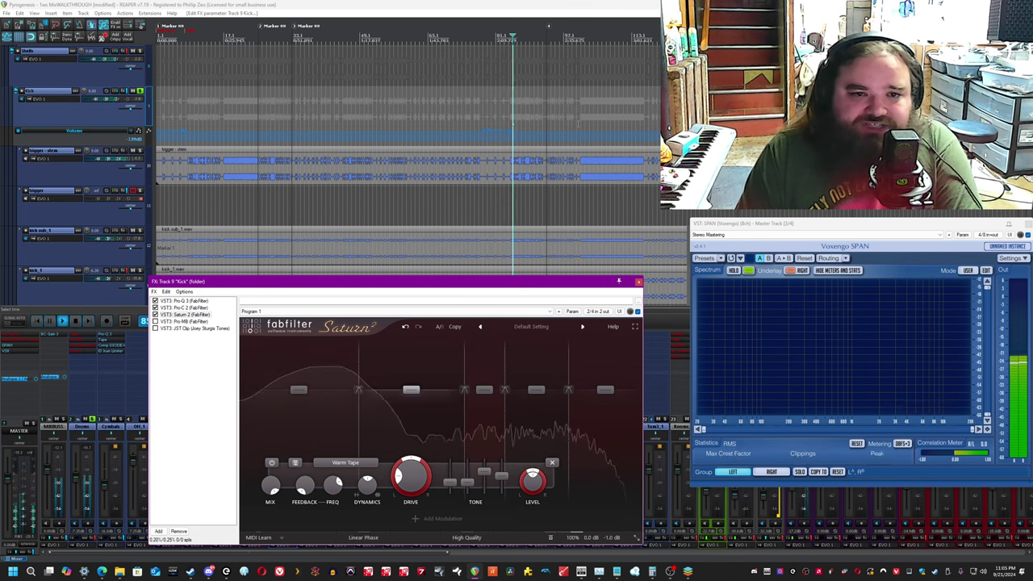
Play the fast kick section from around bar 101 and compare it with Saturn 2 bypassed and active.
left_click(579, 125)
left_click(637, 311)
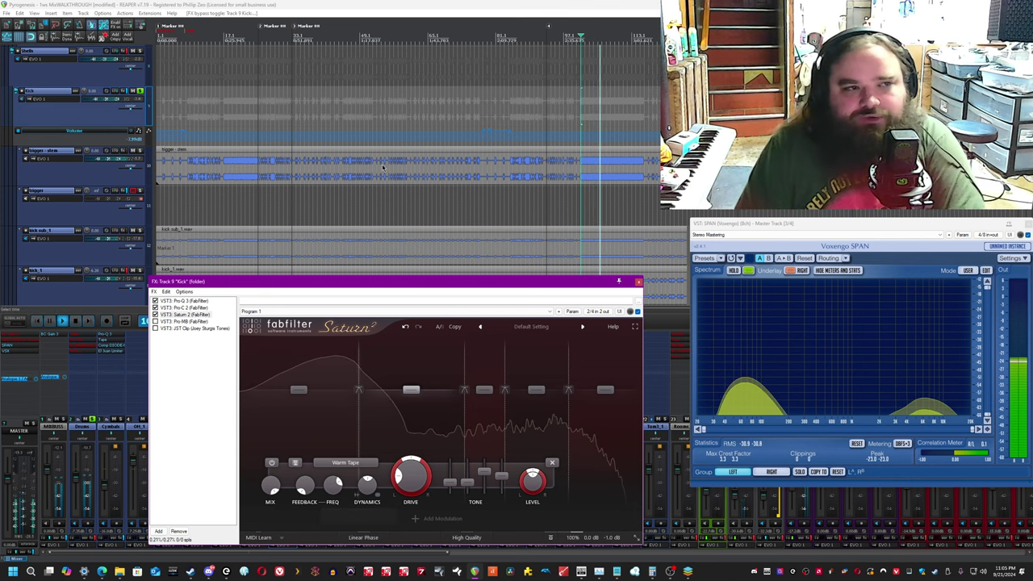
left_click(371, 26)
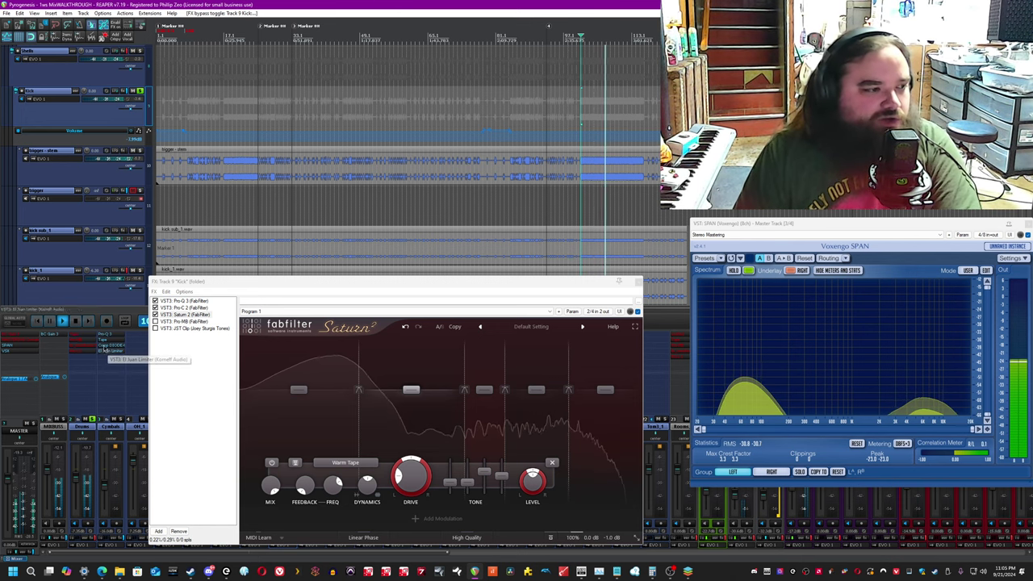
Enable Pro-MB in the Kick chain and open the compression controls of its low band at 60 Hz.
left_click(177, 323)
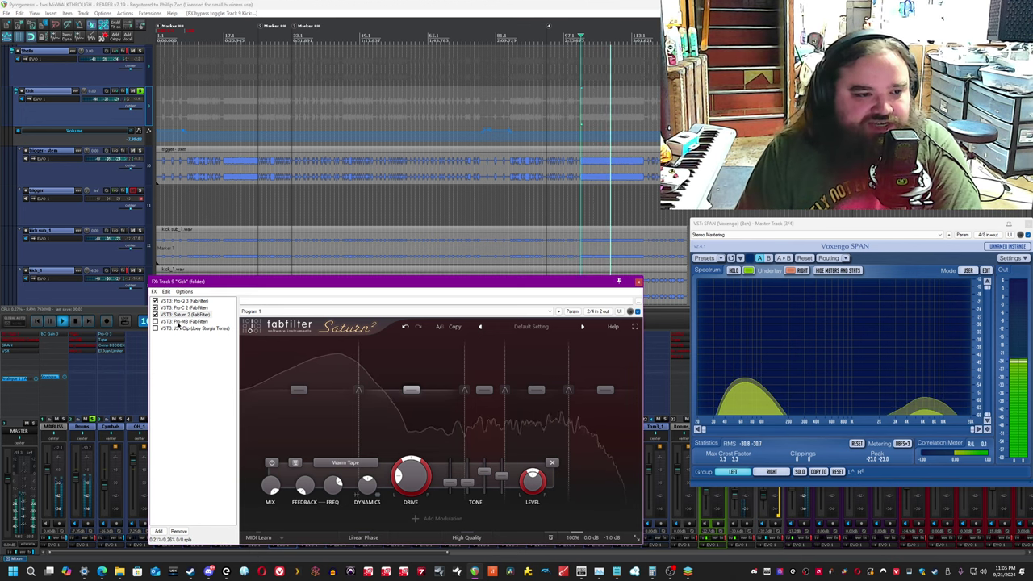
left_click(380, 4)
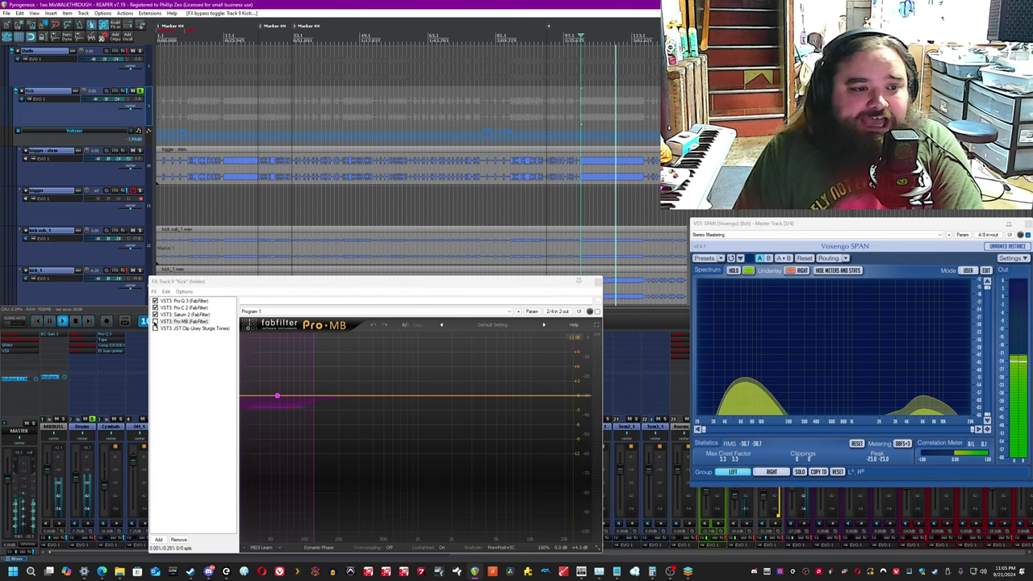
left_click(157, 322)
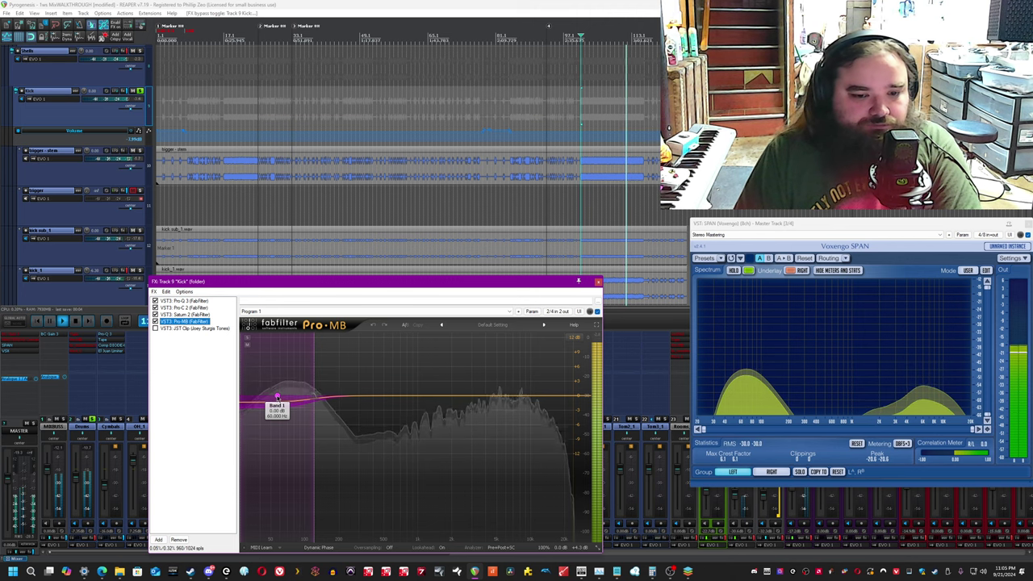
left_click(277, 397)
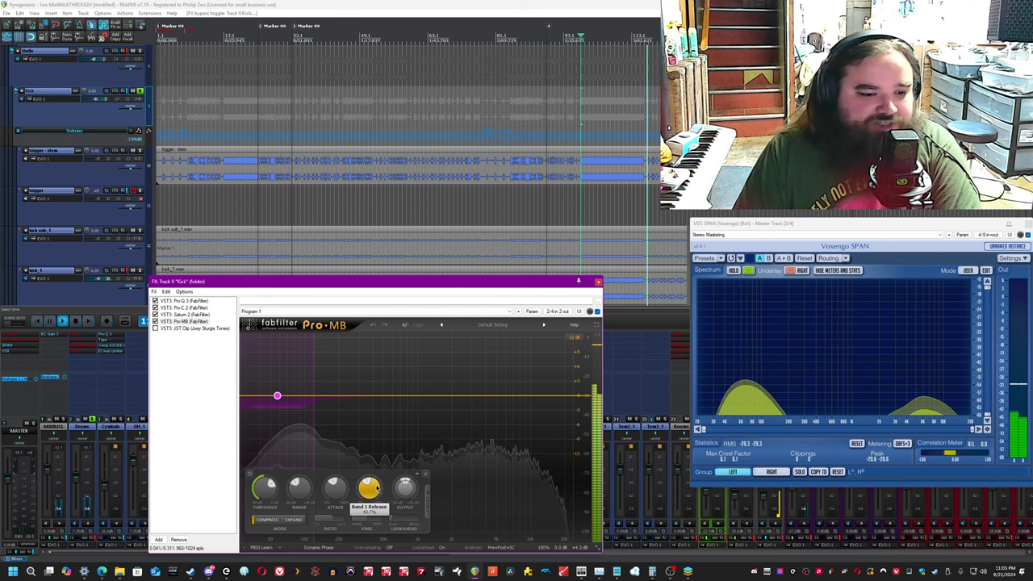
left_click(446, 4)
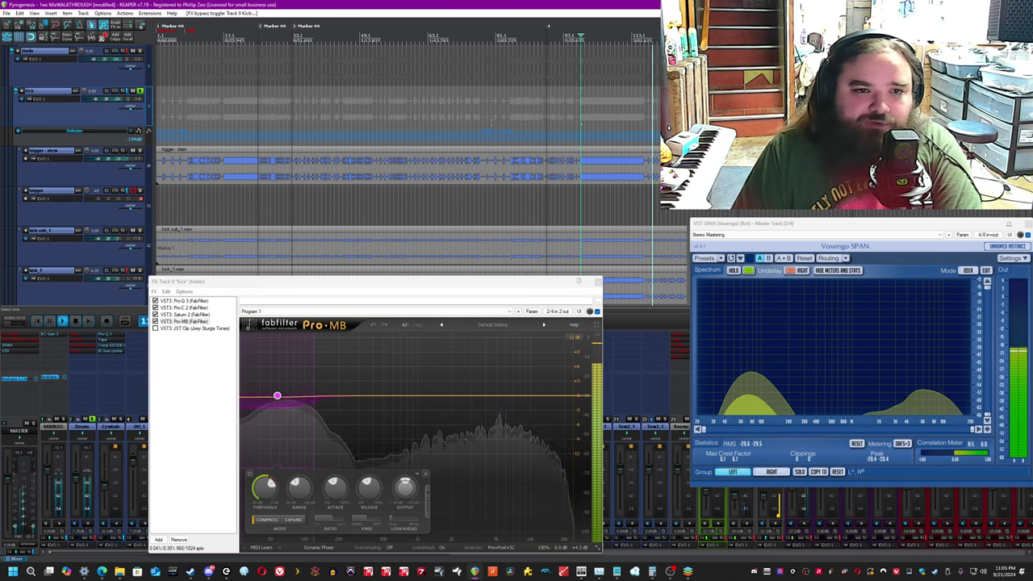
Play the kick from around bar 78 and the fast section, comparing the sound with Pro-MB bypassed and active.
left_click(484, 39)
scroll(483, 39, "up", 4)
key("space")
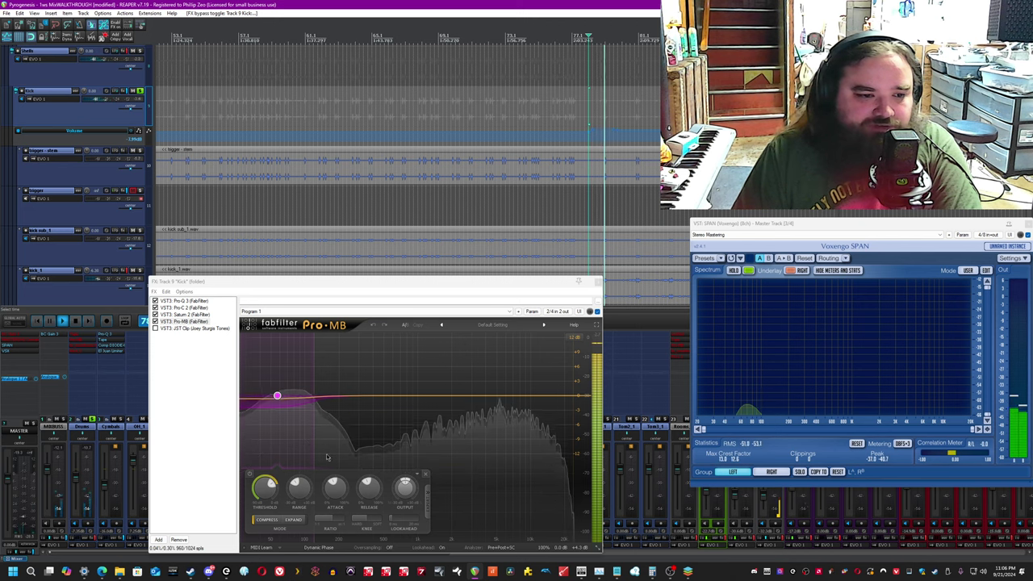
mouse_move(278, 400)
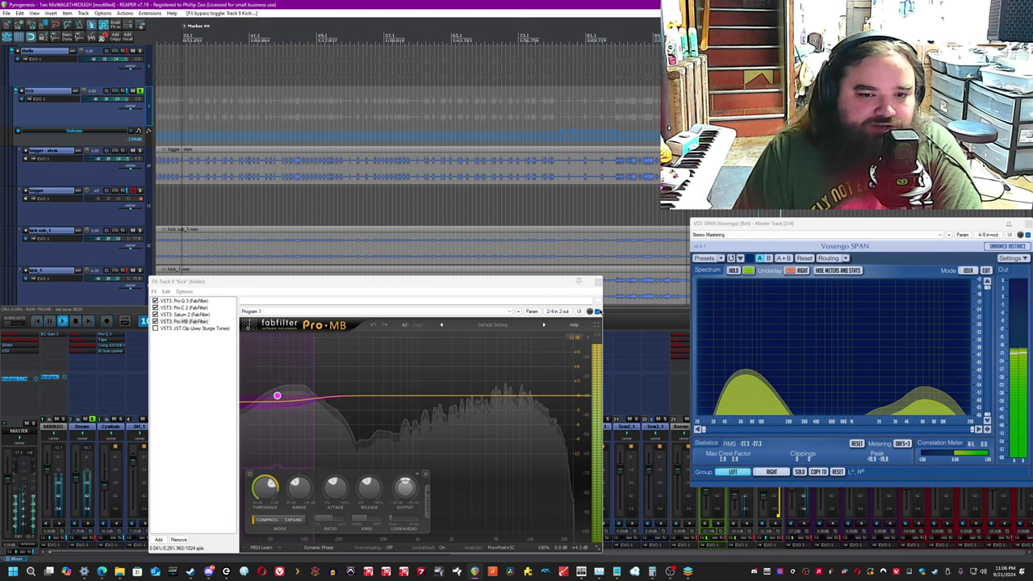
left_click(598, 312)
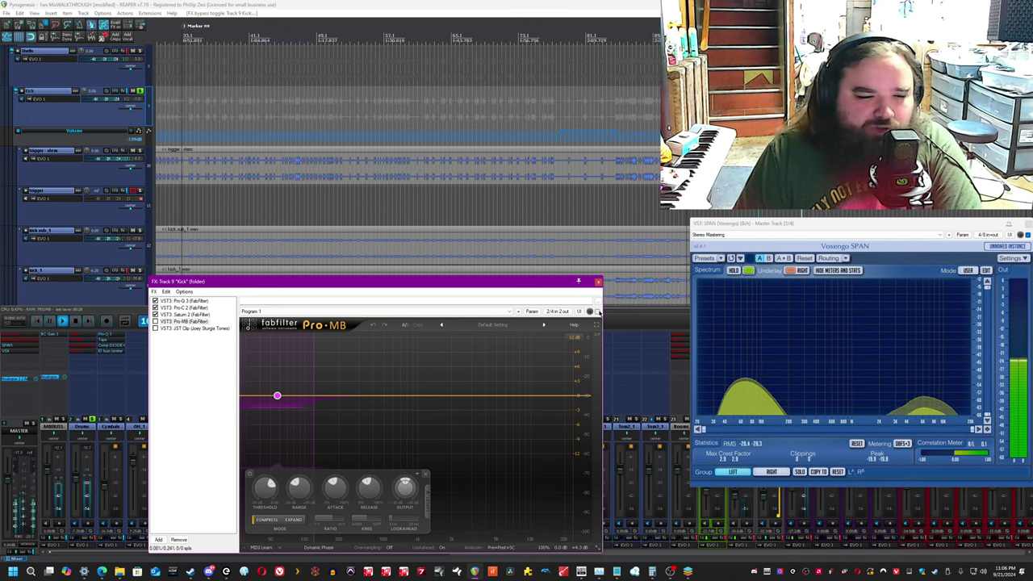
left_click(597, 311)
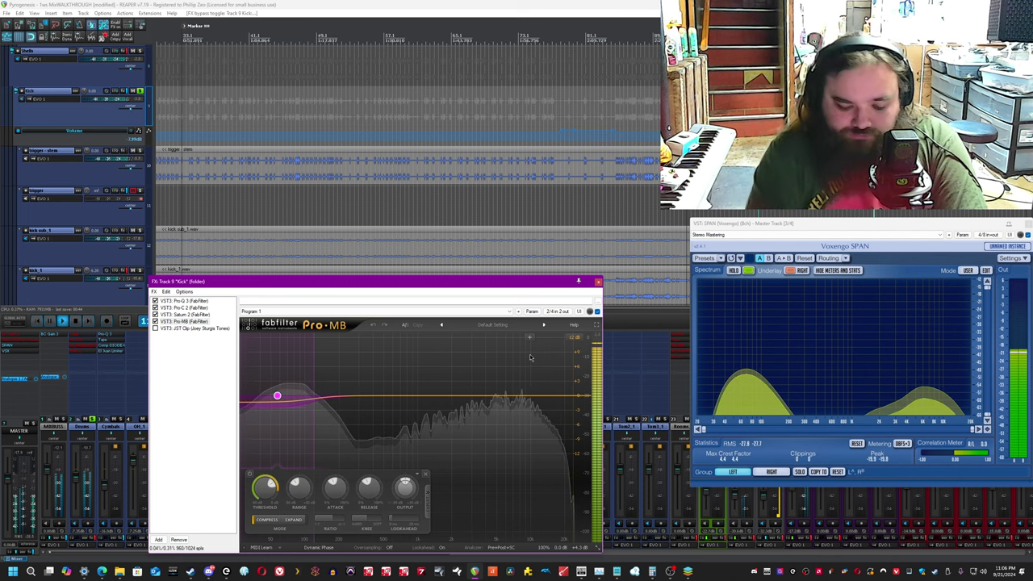
left_click(597, 3)
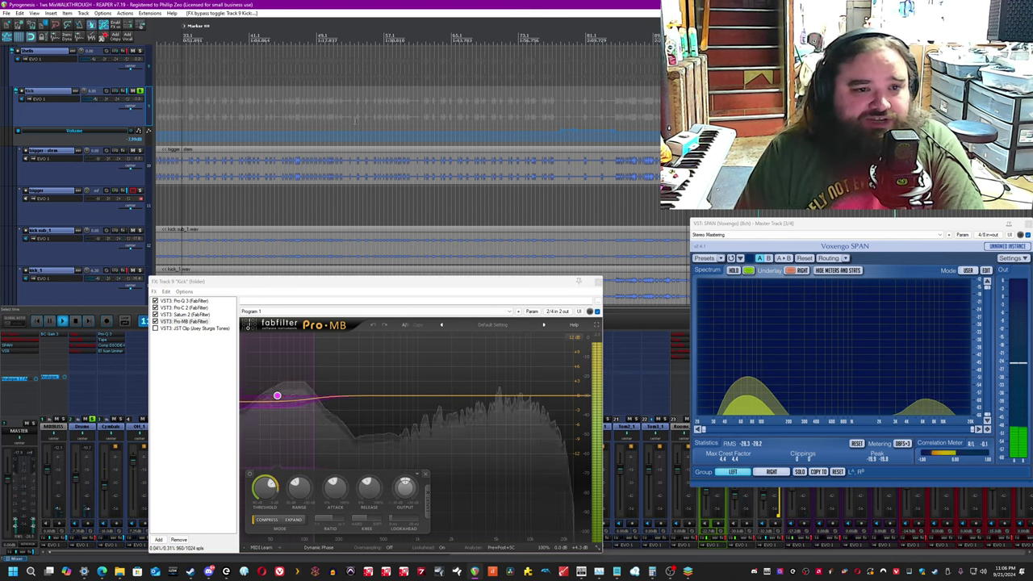
Enable JST Clip as the last effect in the Kick chain and examine its main clipping knob.
left_click(182, 327)
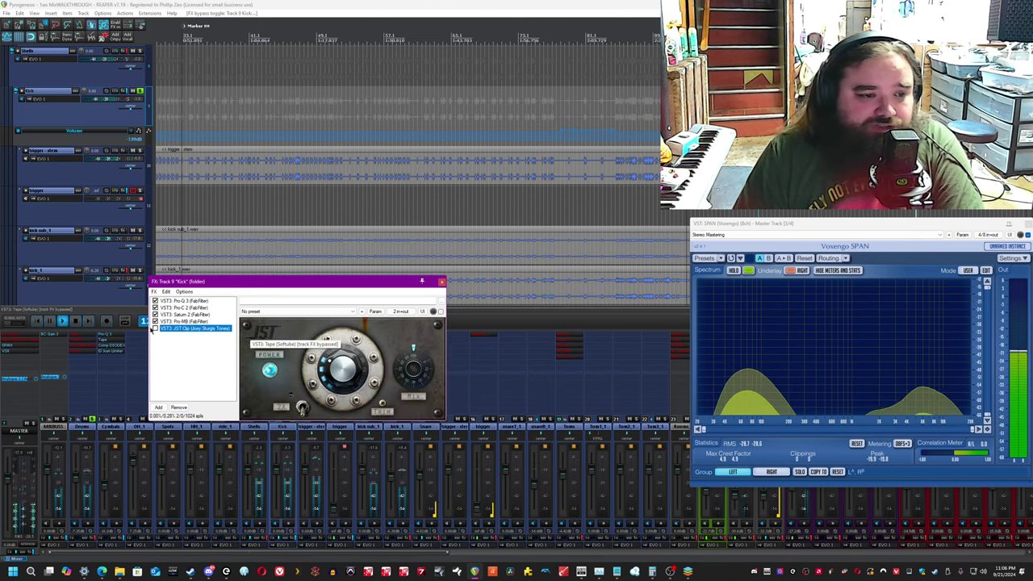
left_click(346, 366)
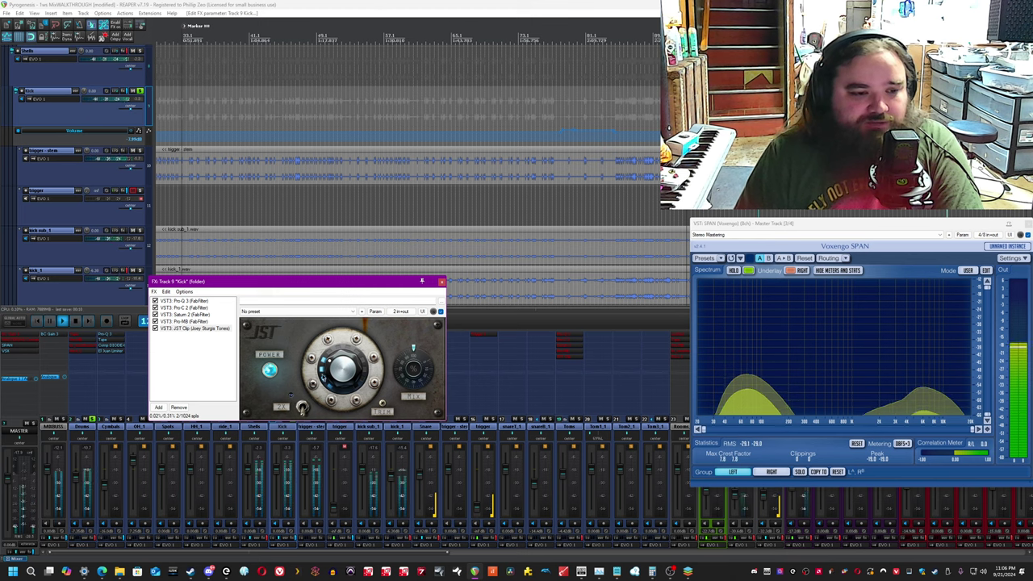
left_click(289, 4)
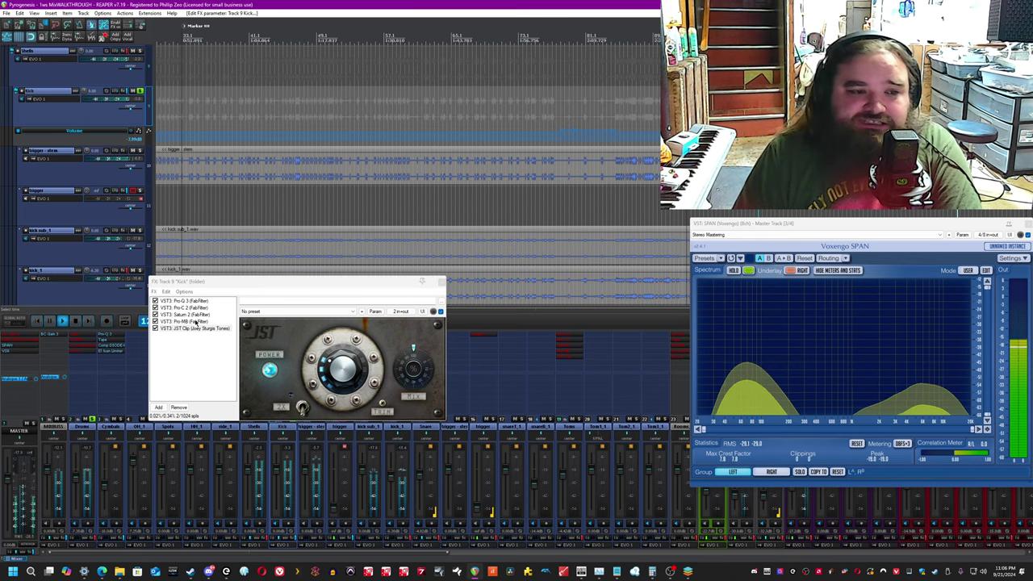
Check Pro-MB's output peak level while the kick plays, then return to JST Clip.
left_click(195, 322)
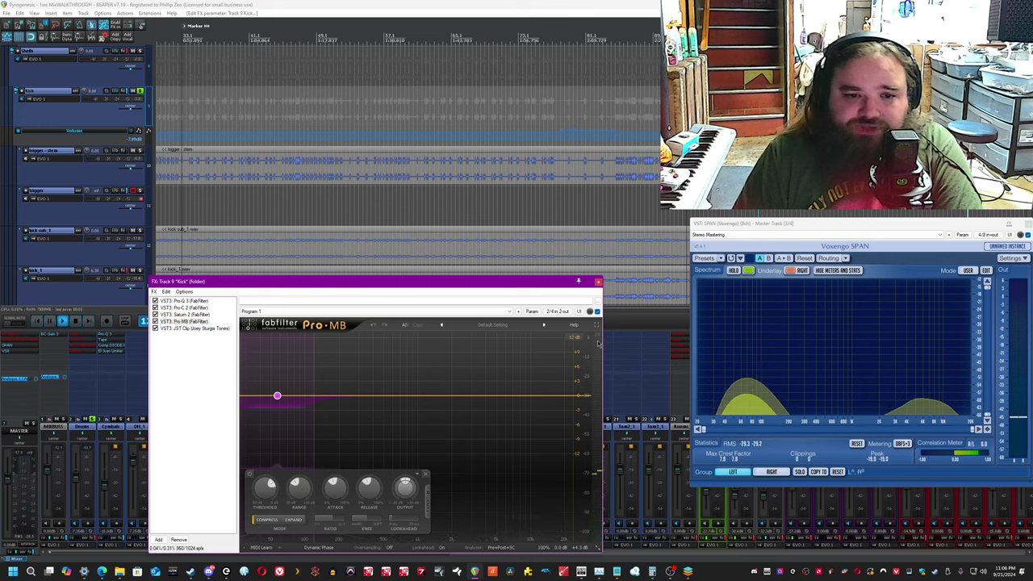
left_click(612, 3)
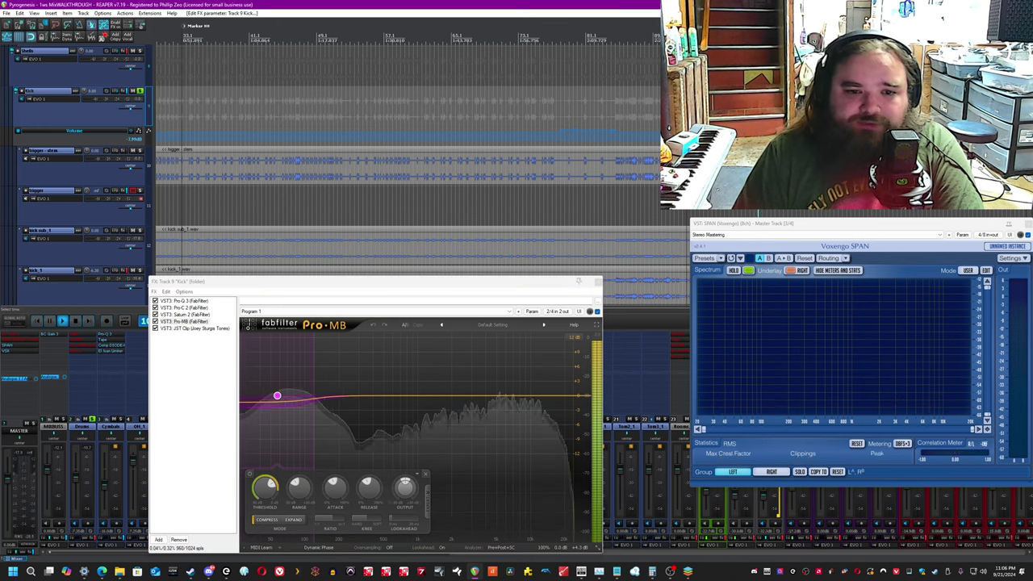
left_click(597, 343)
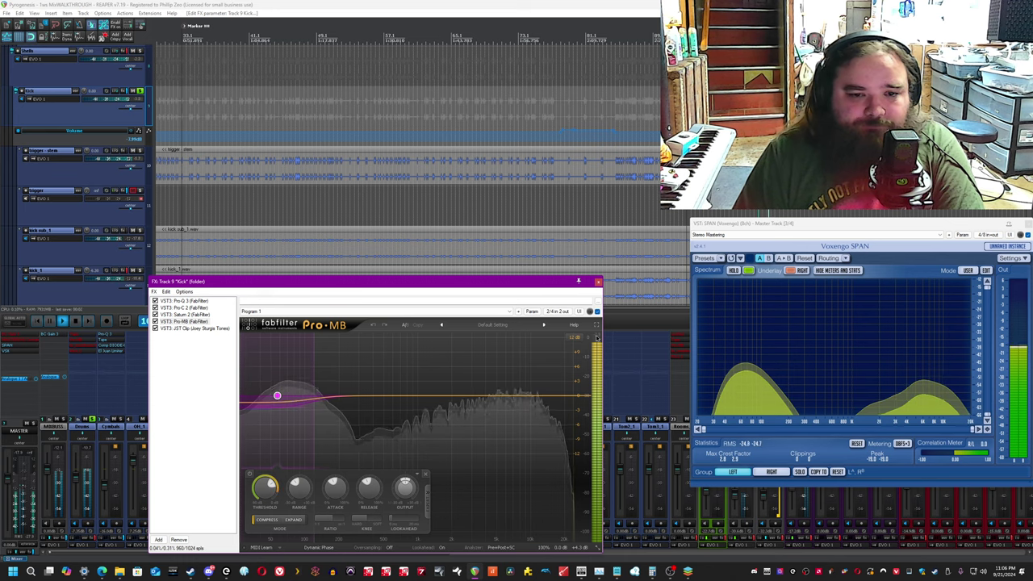
left_click(186, 328)
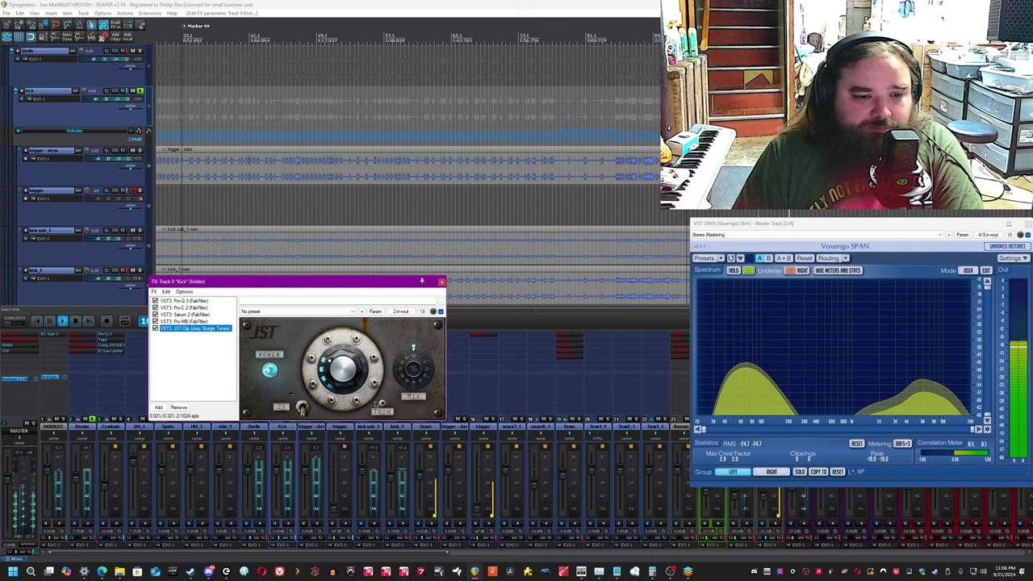
Close the Kick chain and compare the kick with all its track effects bypassed and active, stopping playback.
left_click(443, 281)
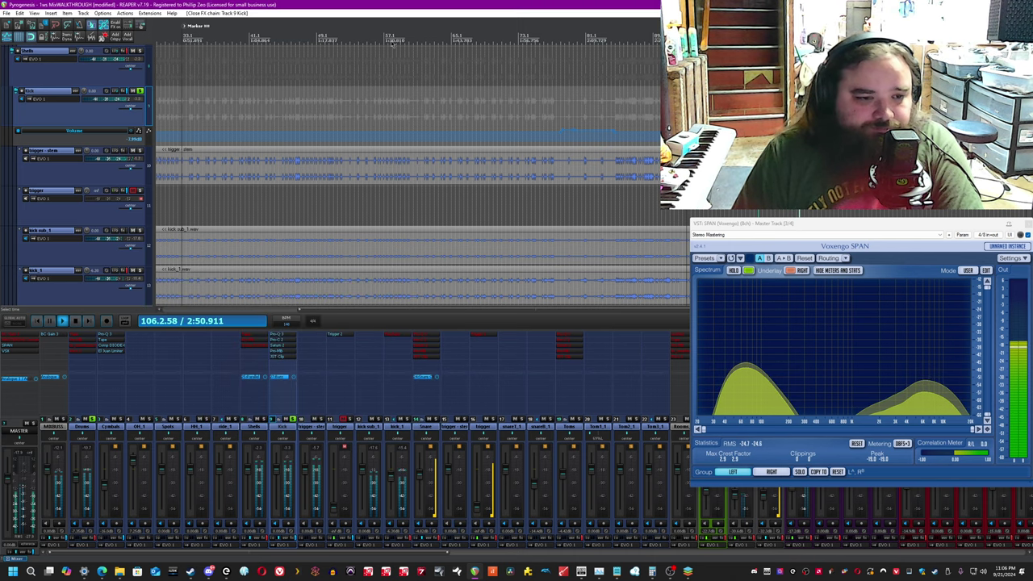
left_click(298, 542)
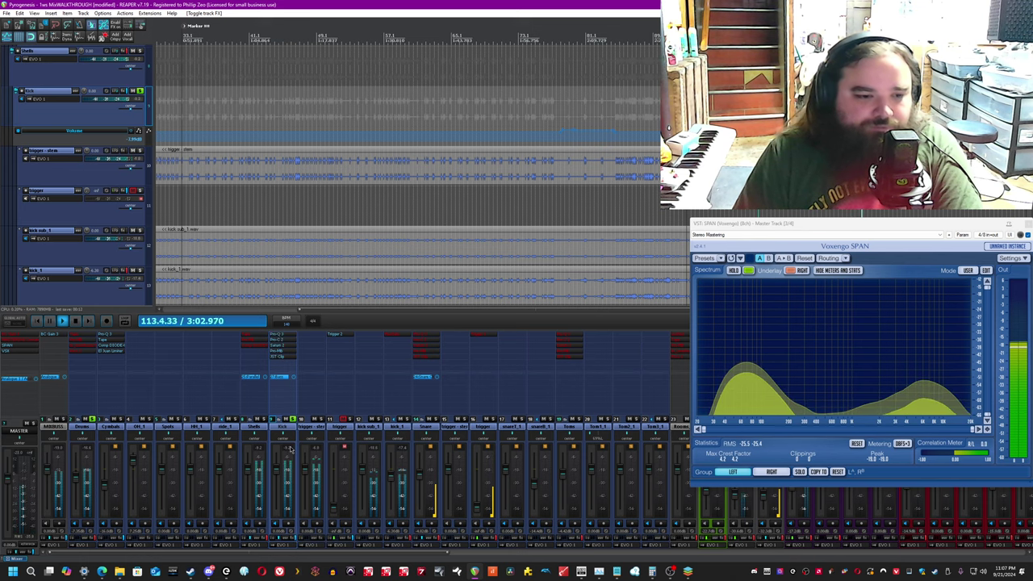
key("space")
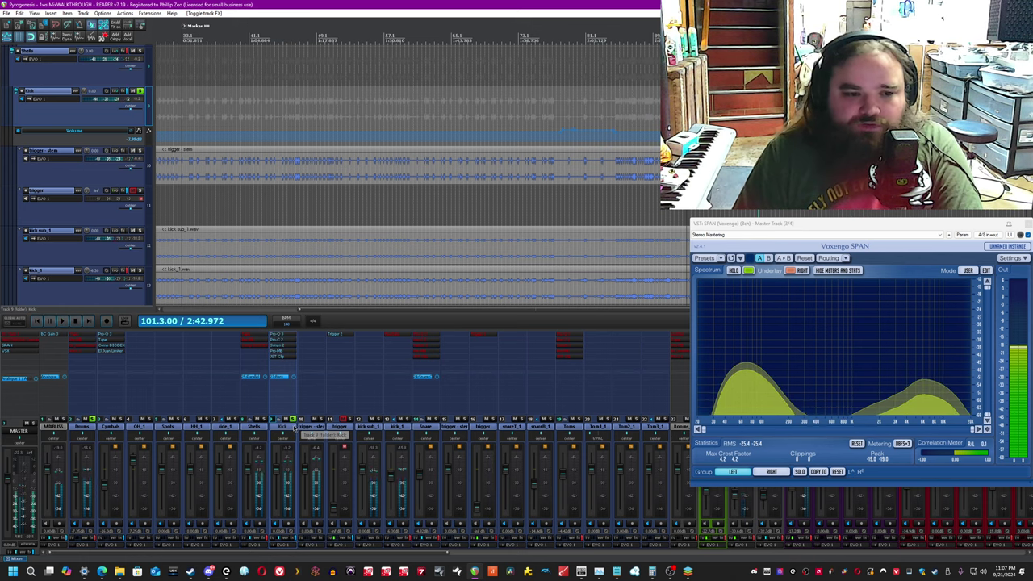
Switch the solo from the Kick folder to the Snare folder and play from bar 101.
left_click(428, 432)
left_click(437, 420)
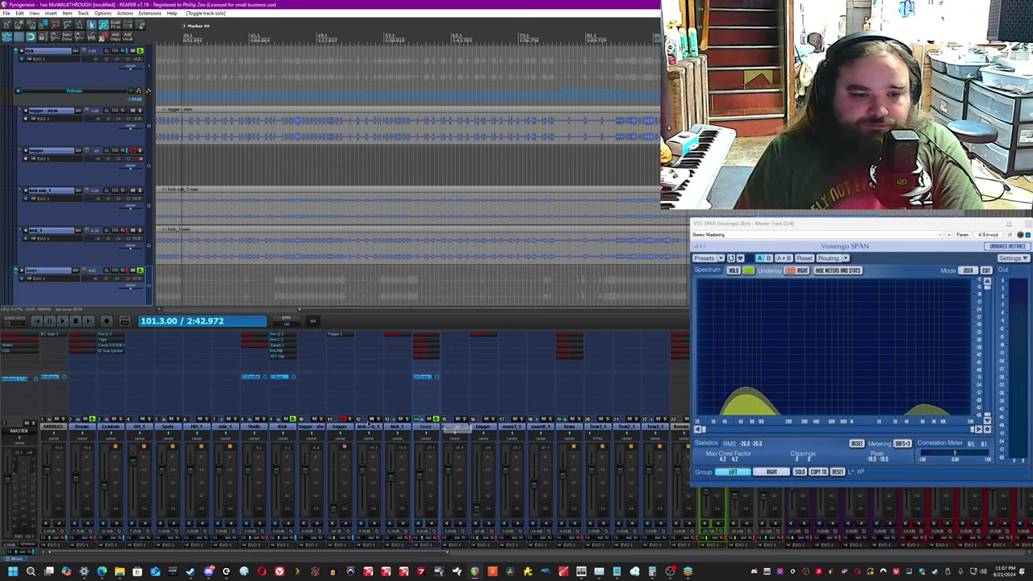
key("space")
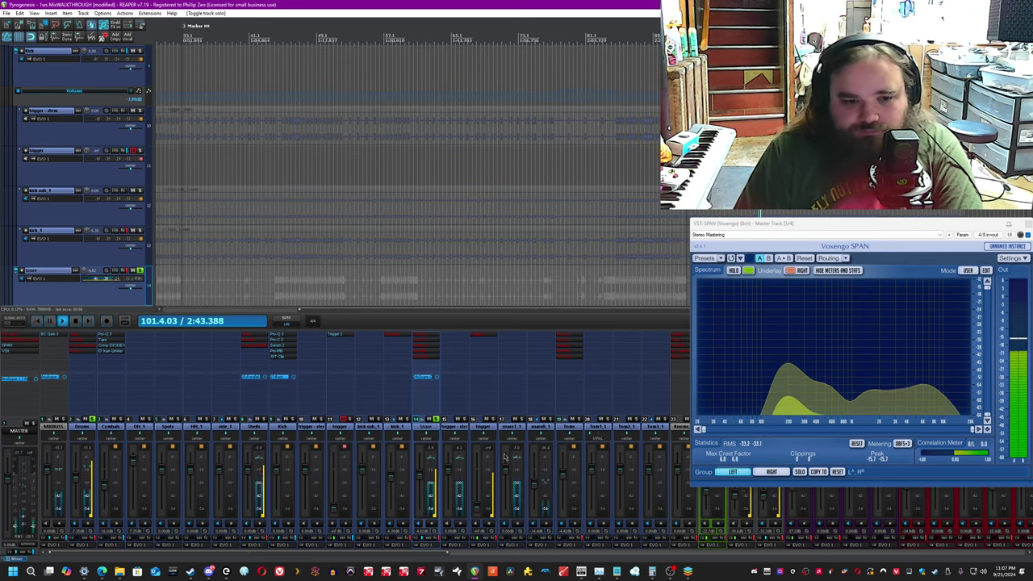
Examine the snare samples loaded in Trigger 2 on the snare's trigger track, then close the plug-in.
left_click(454, 428)
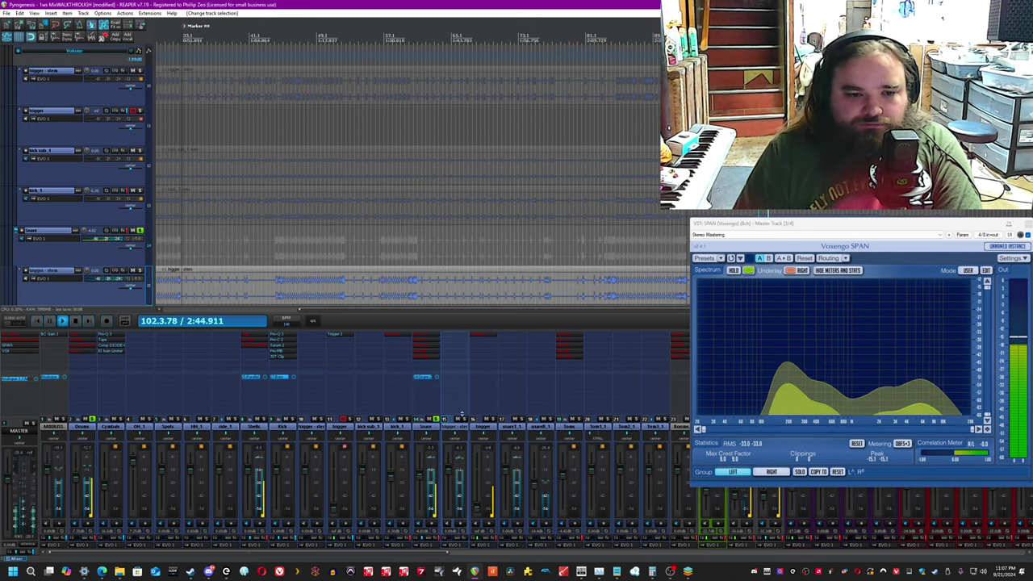
left_click(486, 335)
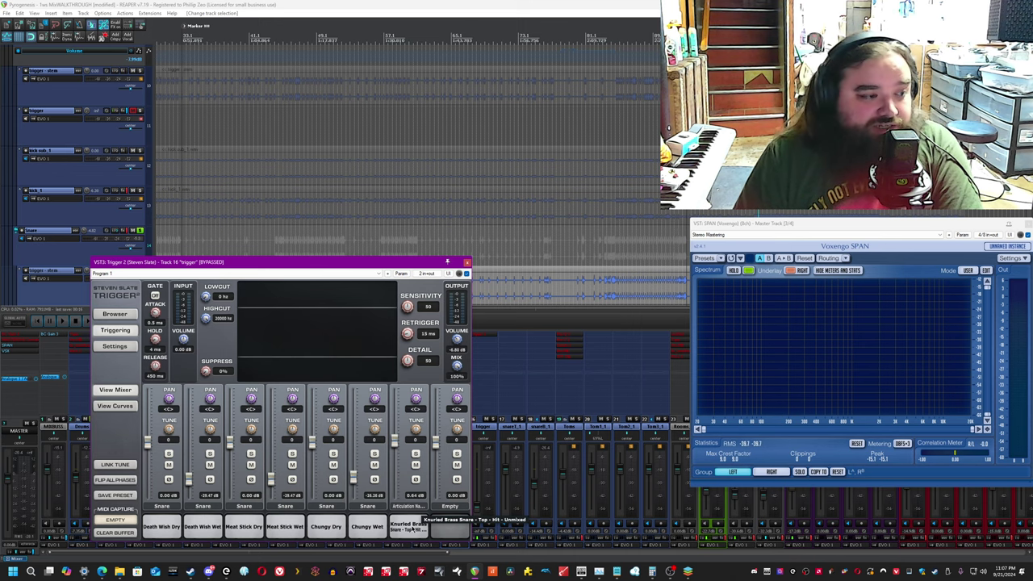
left_click(466, 262)
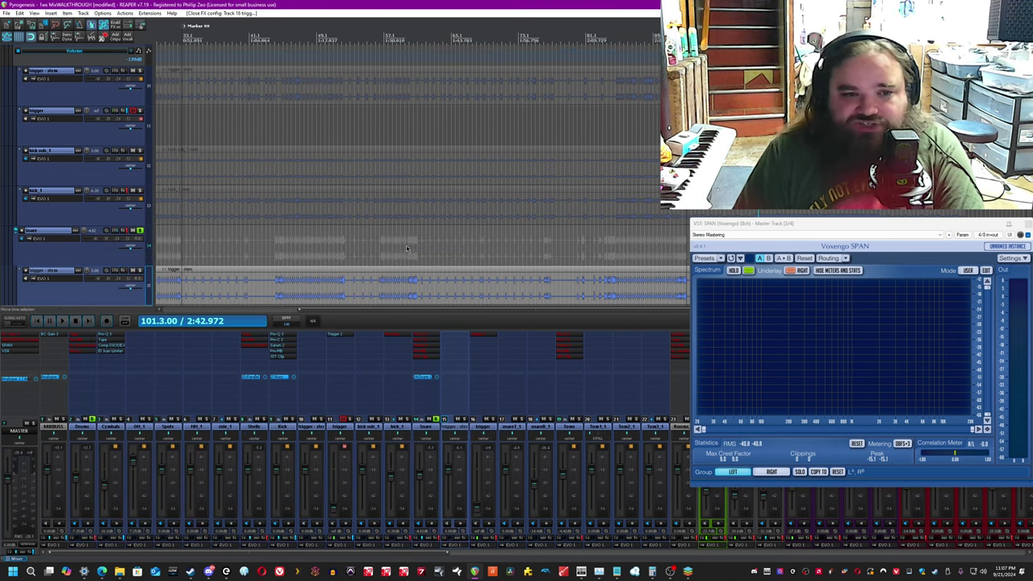
Audition the snare's trigger stem soloed from bar 58, then stop playback and clear its solo.
left_click(393, 256)
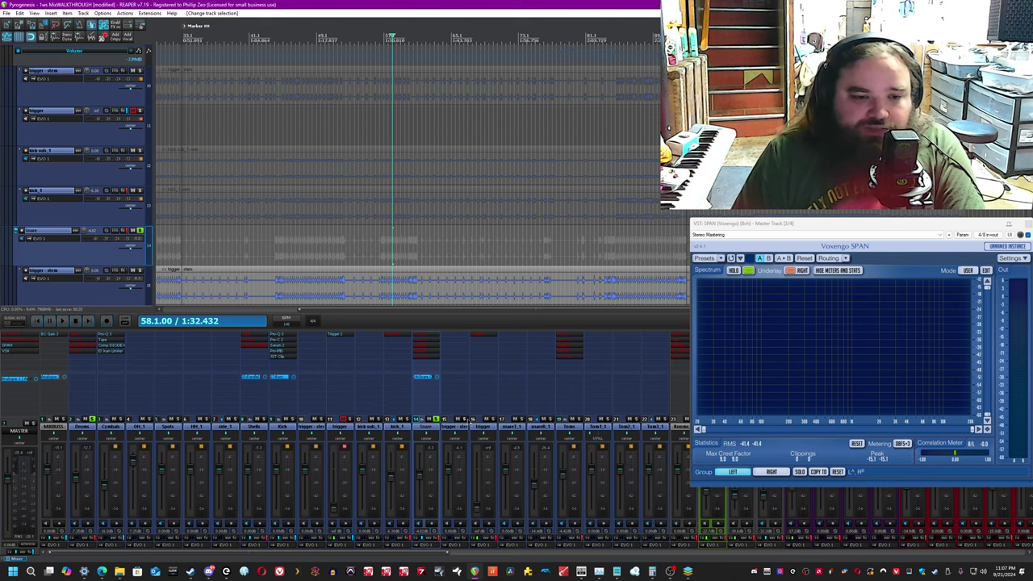
key("space")
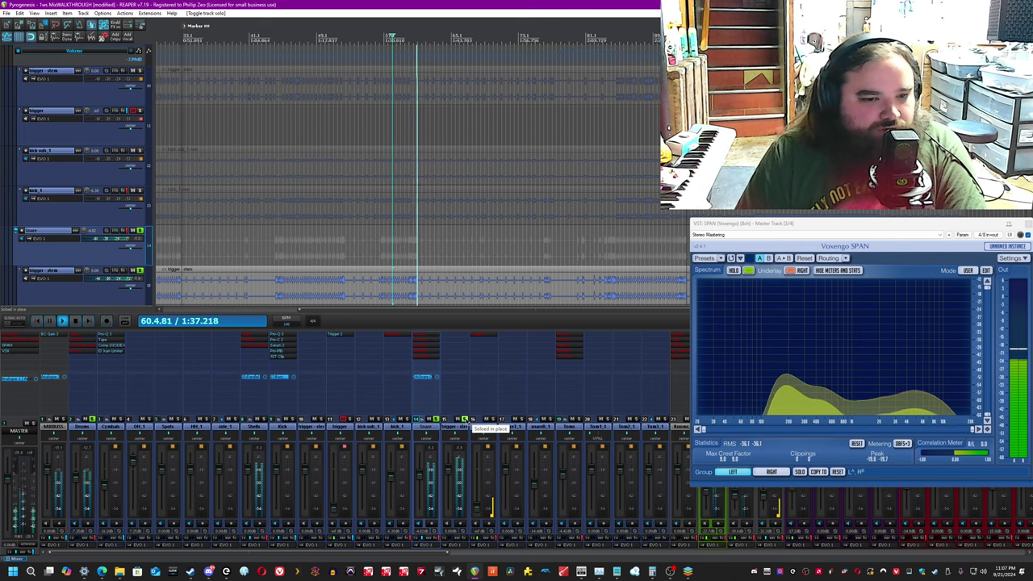
key("space")
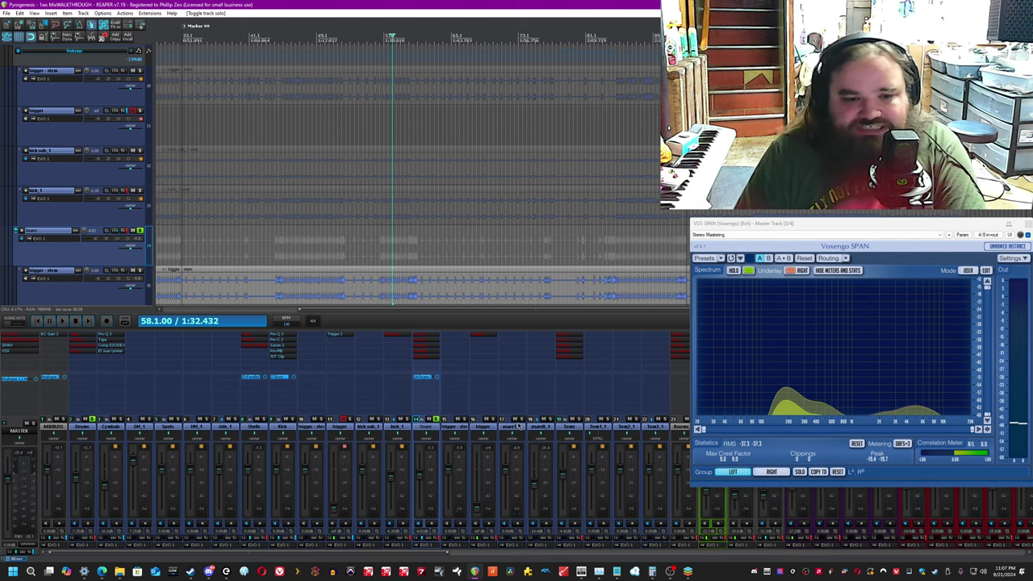
Mute the snare's trigger track, solo snareT_1 and snareB_1, and play them from bar 44.
left_click(539, 430)
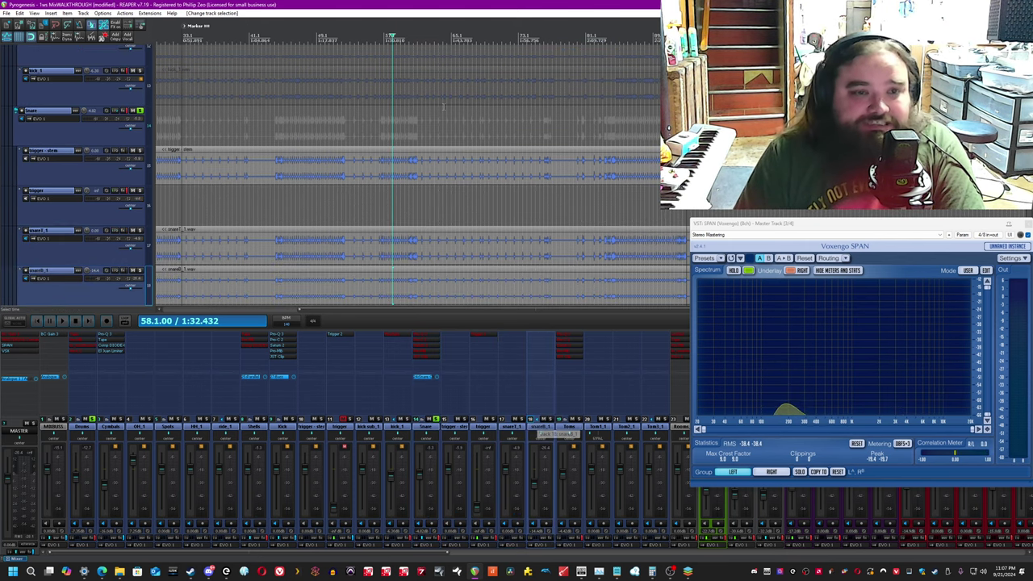
scroll(556, 280, "down", 2)
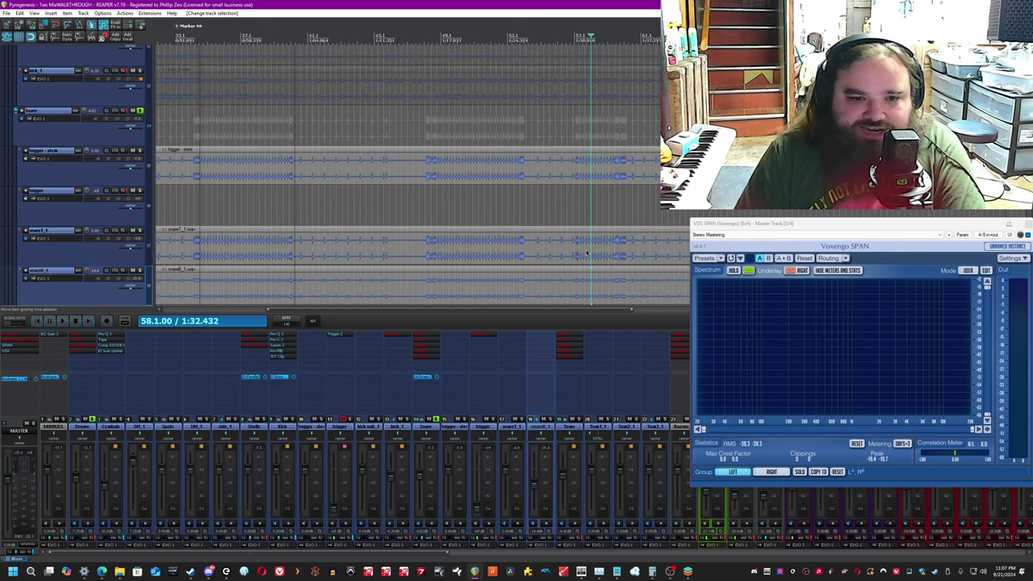
left_click(522, 421)
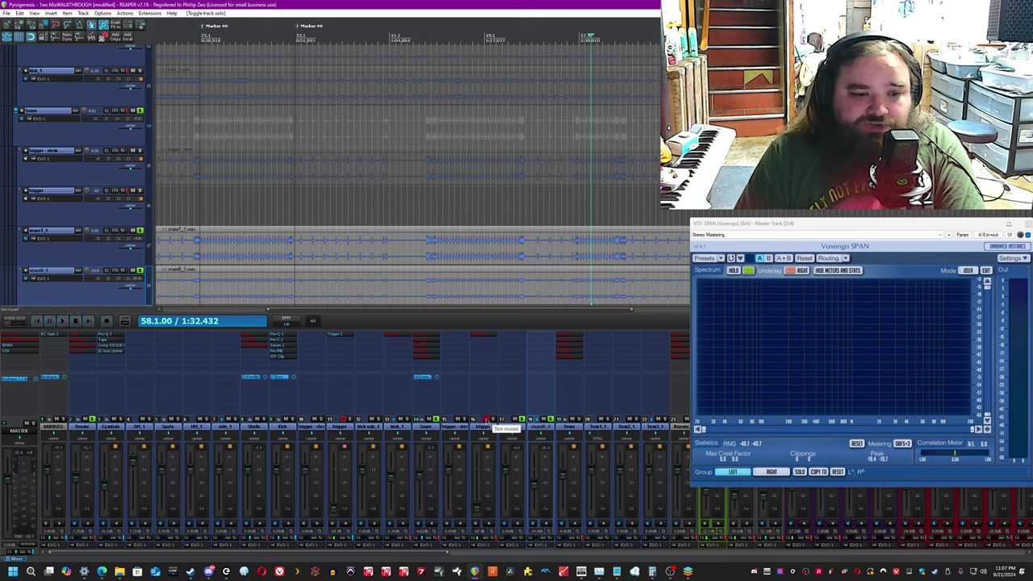
left_click(423, 218)
key("space")
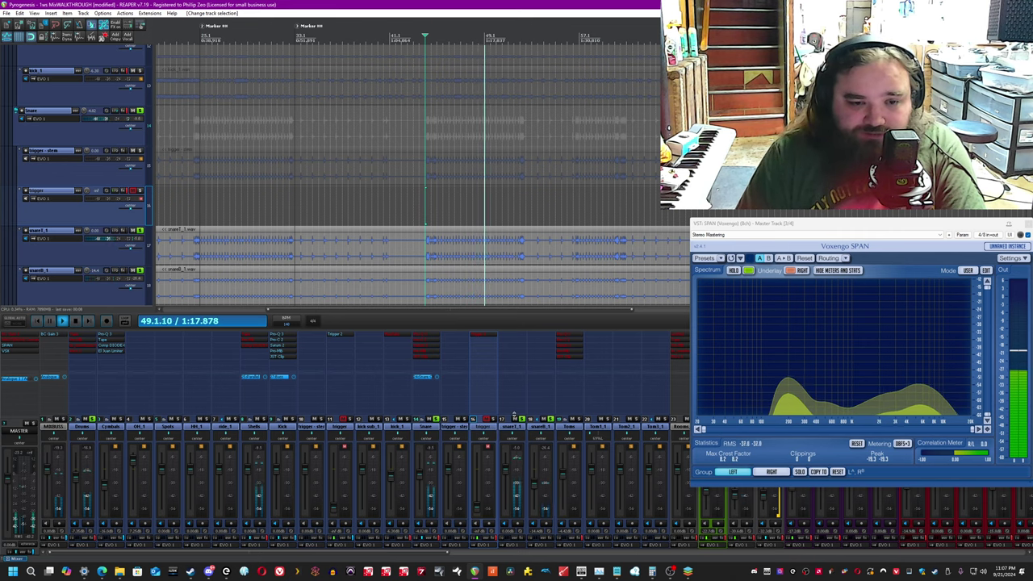
Clear the snare mic solos, compare the trigger stem alone with the full snare, and stop playback.
left_click(522, 419)
left_click(551, 419)
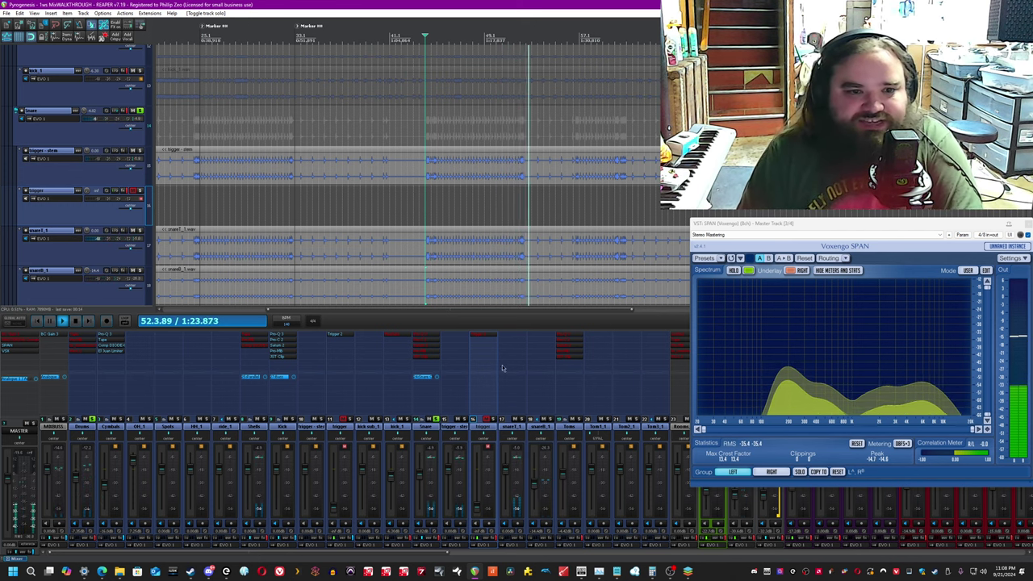
left_click(466, 427)
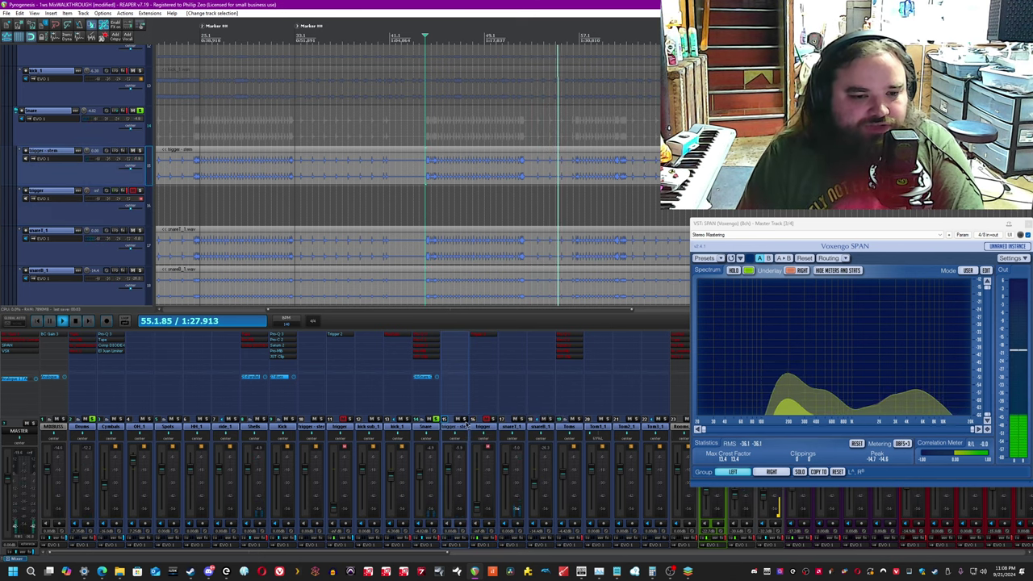
left_click(465, 420)
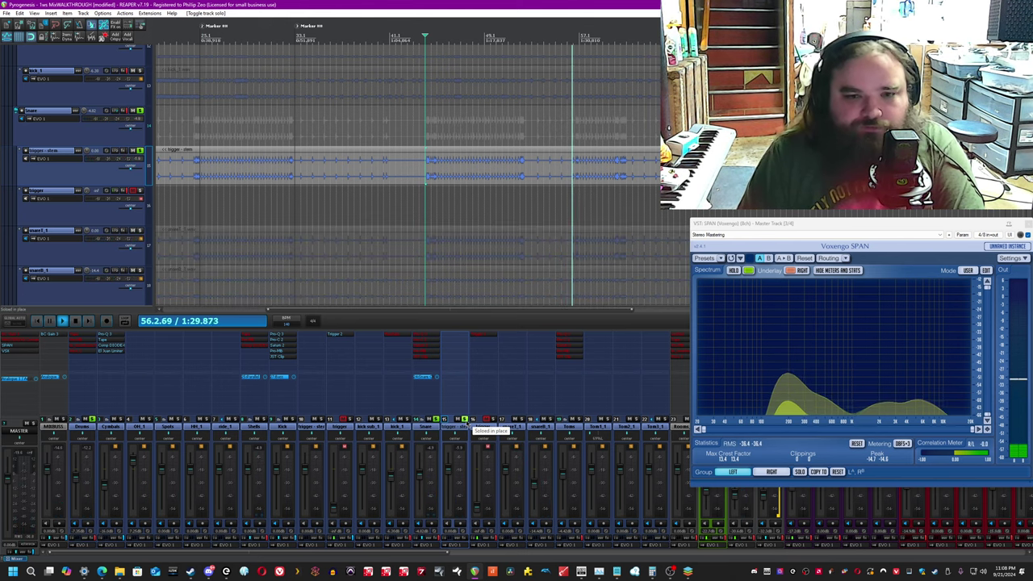
left_click(466, 421)
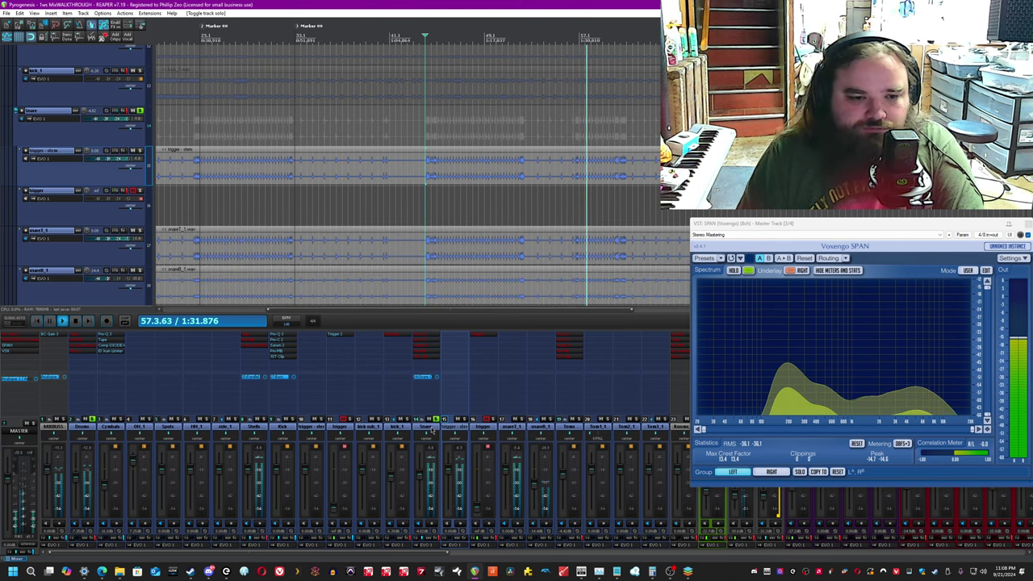
left_click(432, 430)
key("space")
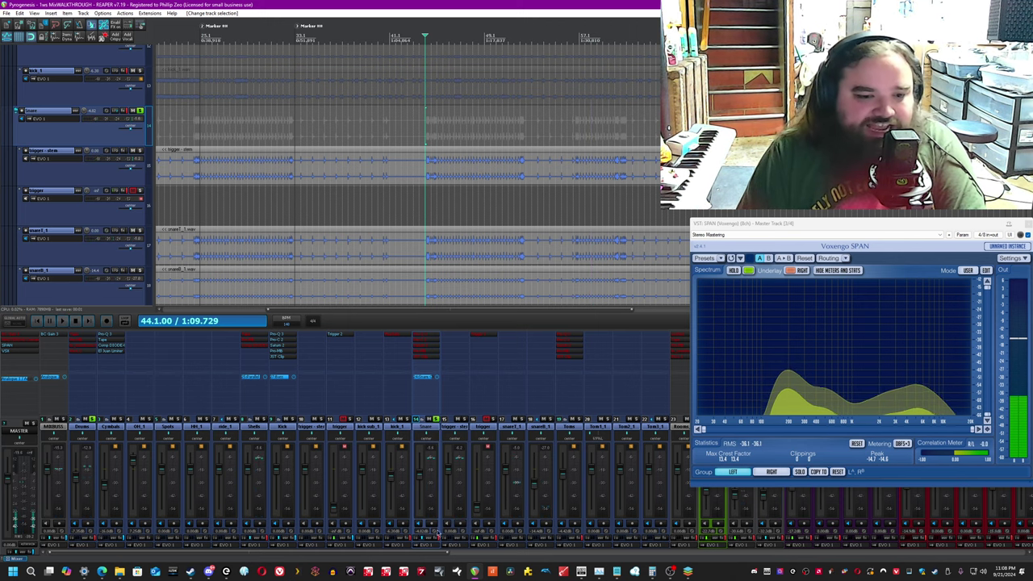
Enable the Snare folder's effects, open its chain, and bypass every plug-in except Pro-Q 3.
left_click(441, 543)
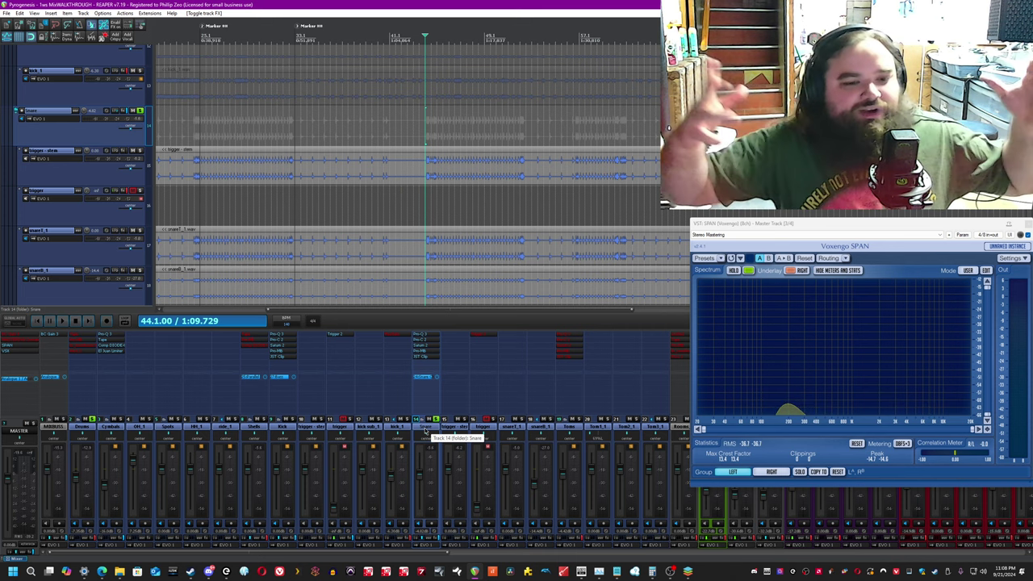
left_click(435, 541)
left_click_drag(46, 105, 23, 64)
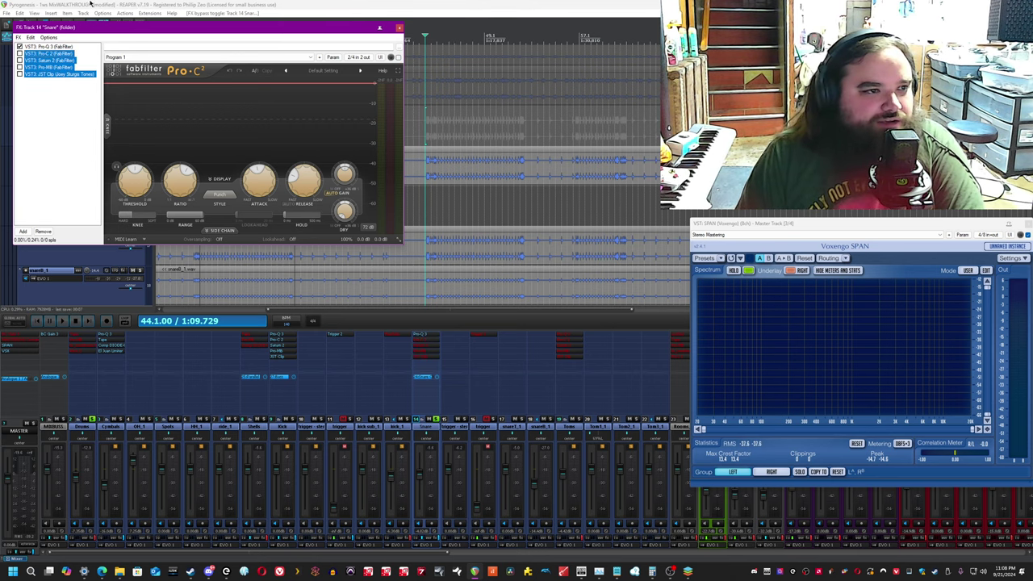
left_click_drag(89, 27, 194, 188)
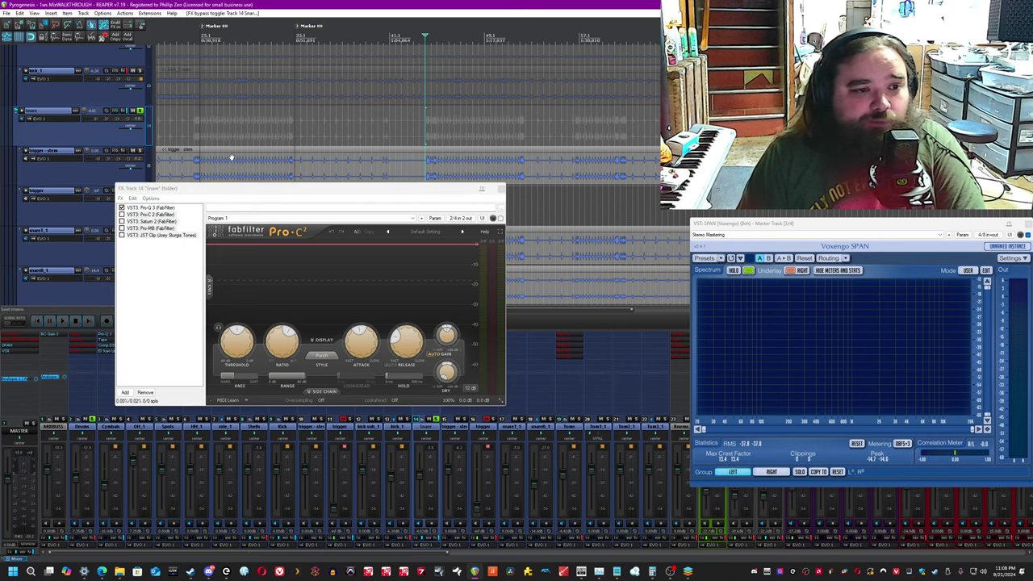
Show Pro-Q 3 in the Snare chain and examine its high-shelf band.
left_click(149, 207)
left_click_drag(519, 191, 519, 249)
left_click(395, 3)
left_click_drag(352, 247, 366, 273)
left_click(469, 4)
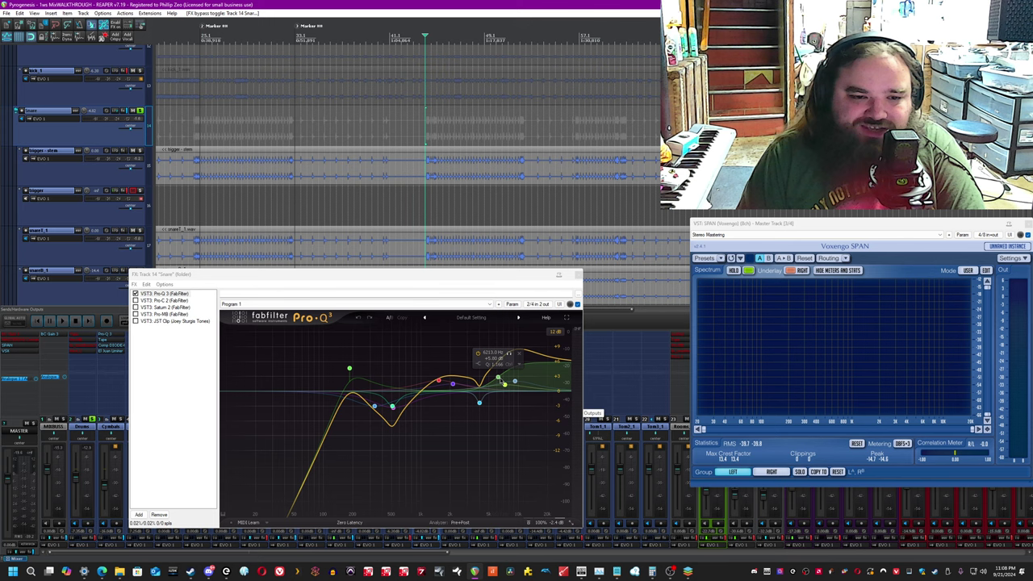
left_click(499, 378)
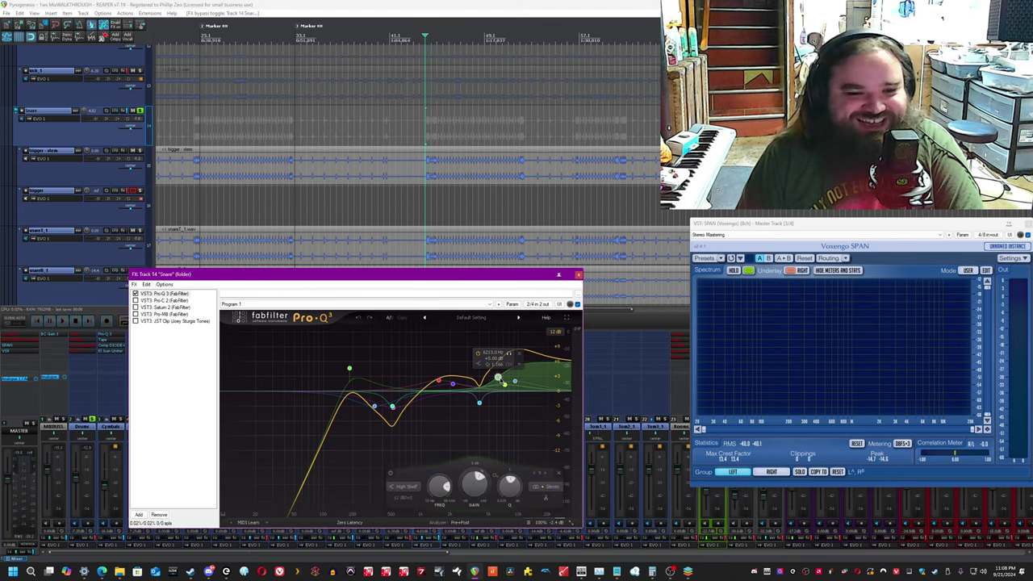
left_click(424, 45)
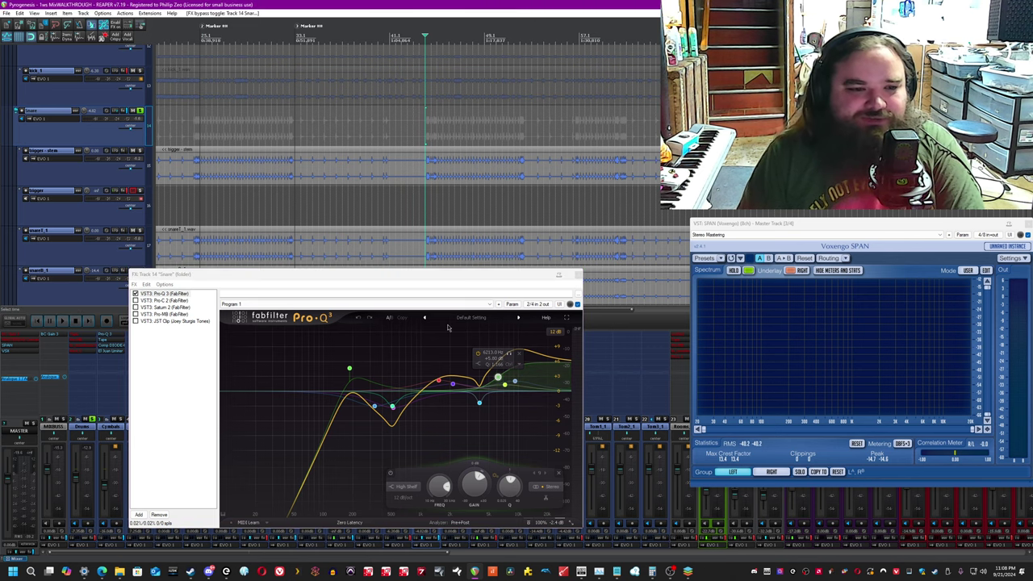
Play the snare, boost the two low-mid cut bands to about +3 dB for demonstration, then undo the change.
key("space")
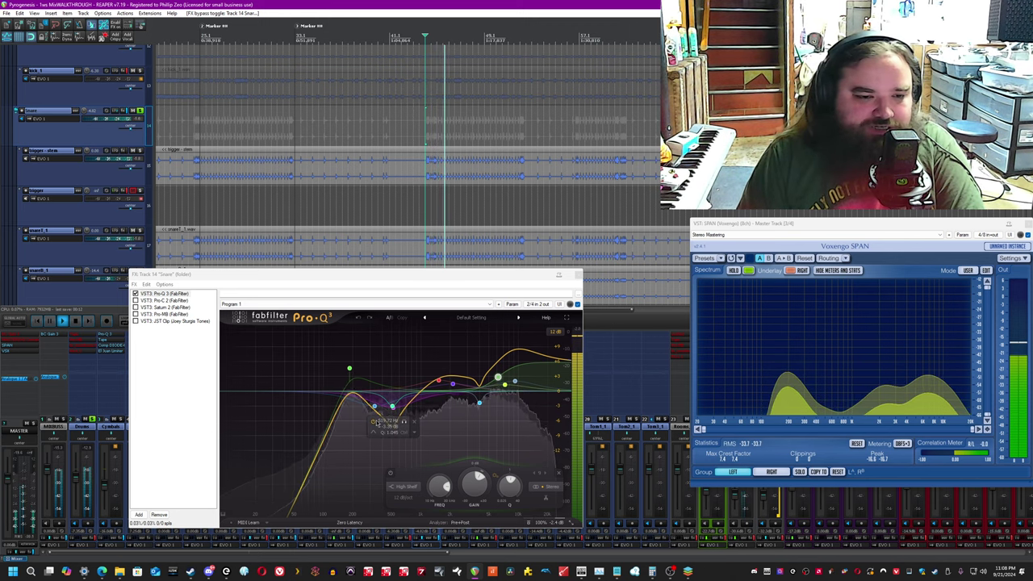
left_click(392, 406)
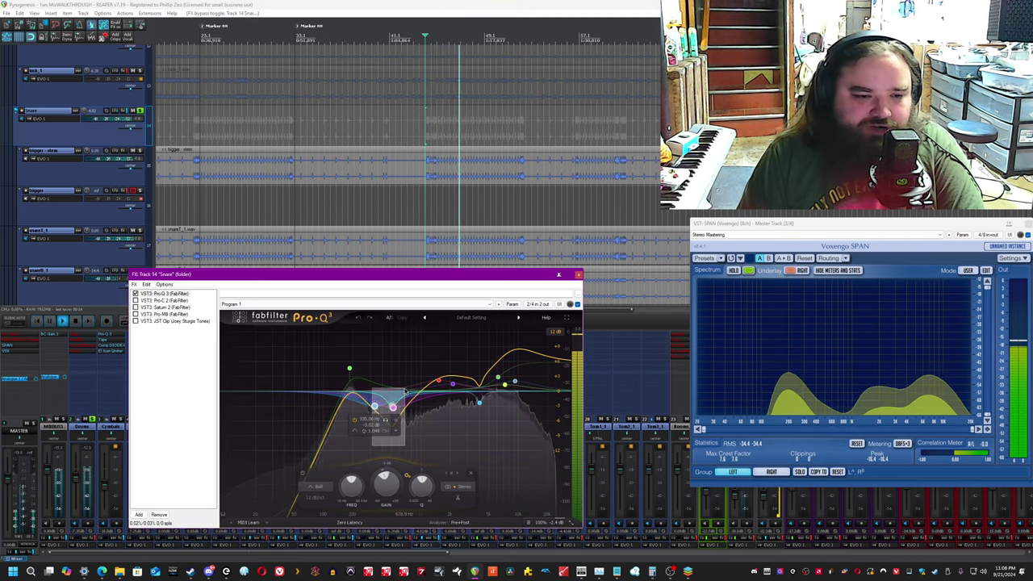
left_click_drag(387, 482, 387, 477)
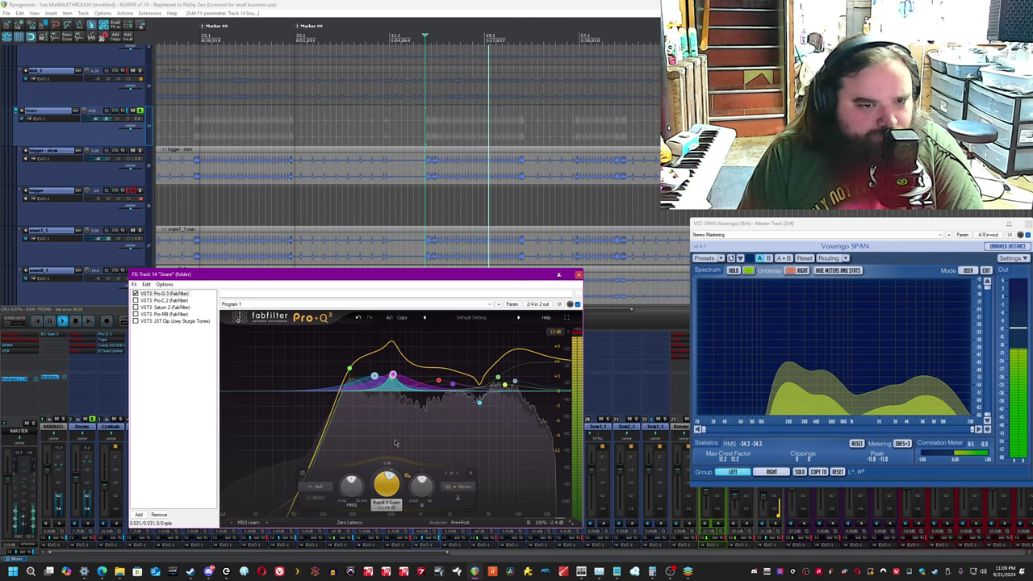
left_click(360, 318)
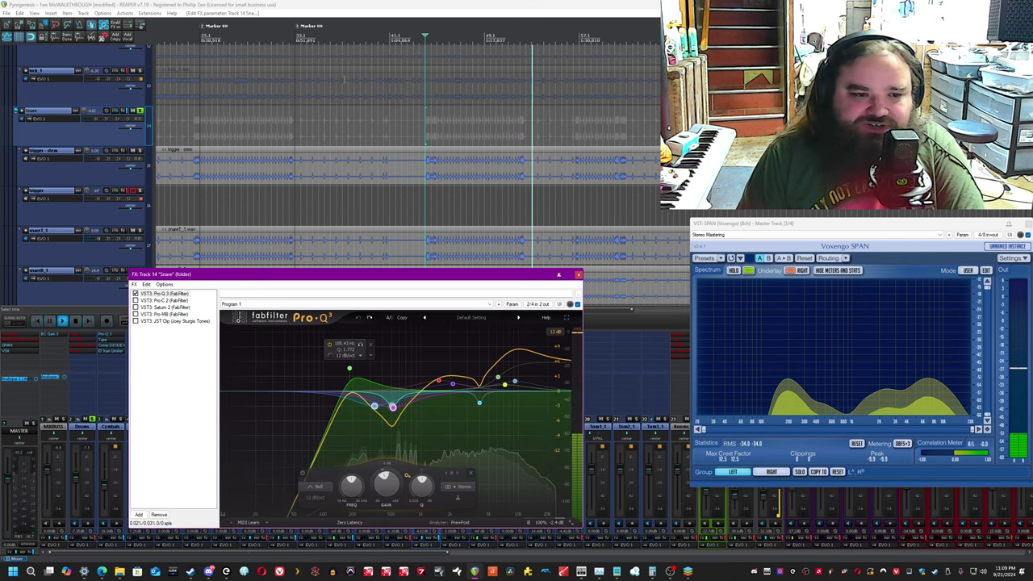
Restart playback and demonstrate cutting the two midrange bands, taking band 4 to about -4.6 dB, then undo the change.
left_click(396, 5)
key("space")
key("space")
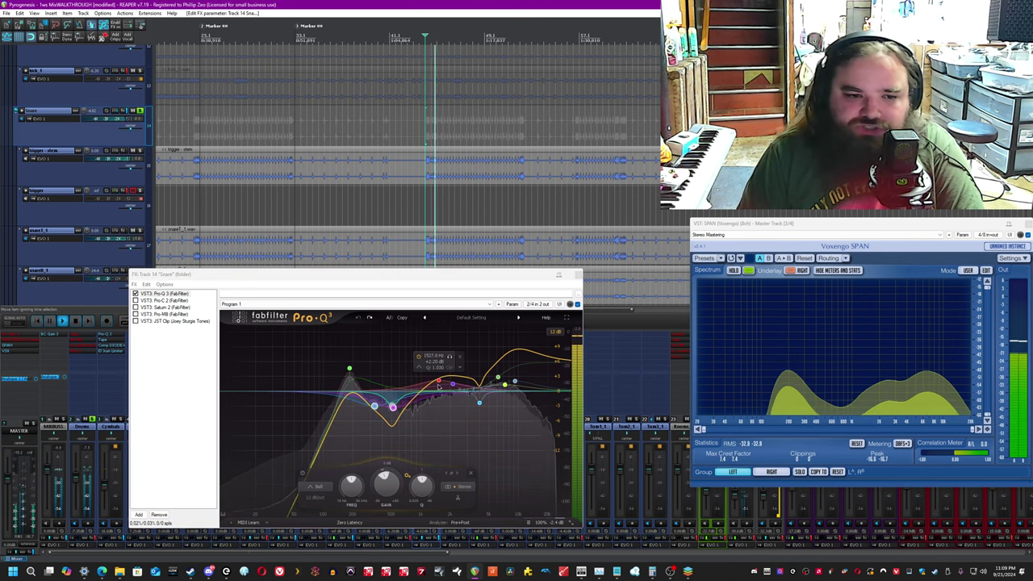
left_click(438, 381)
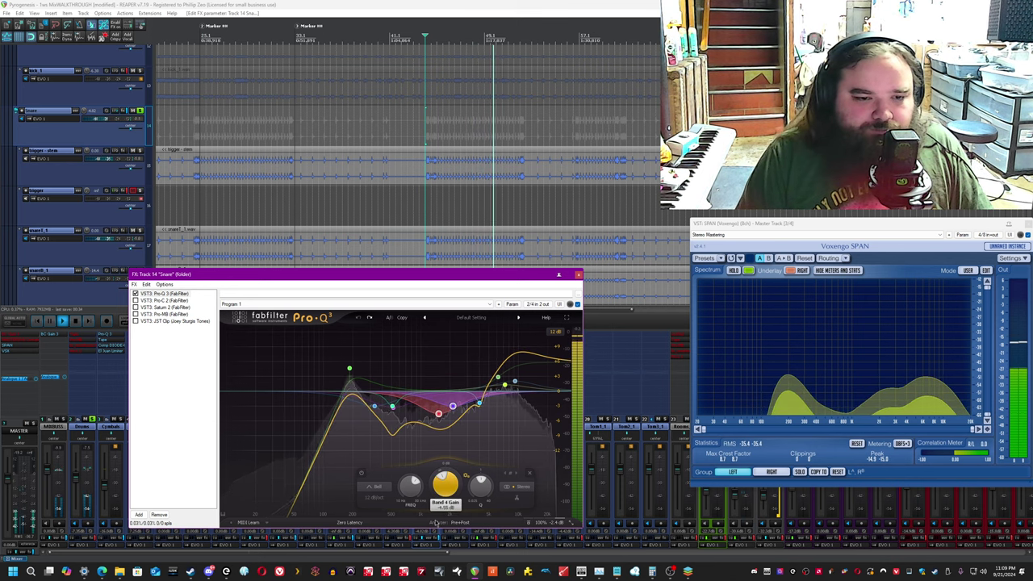
left_click(360, 318)
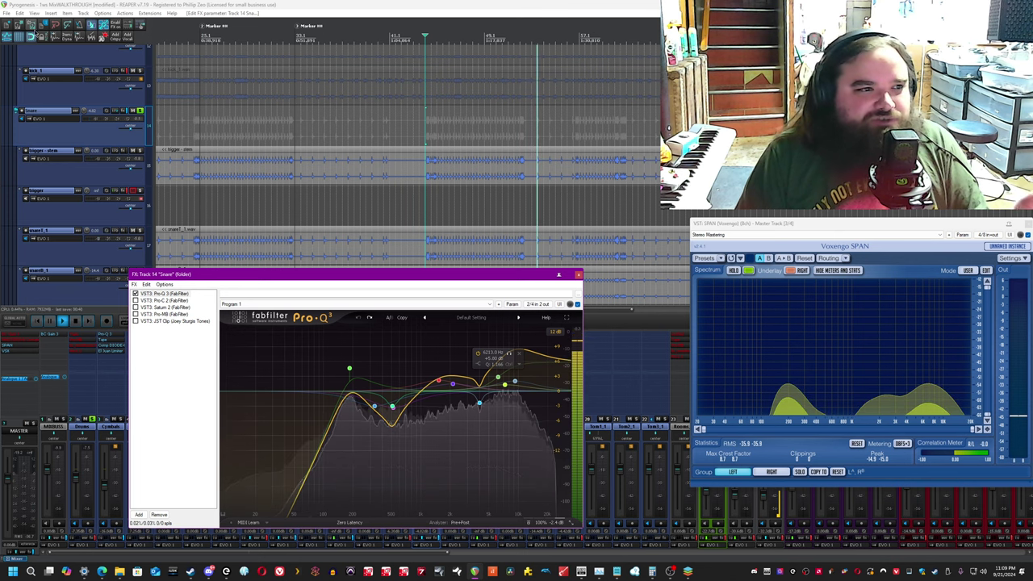
Demonstrate boosting the narrow 4 kHz band to about +4.5 dB while the snare plays, then undo the change.
left_click(124, 4)
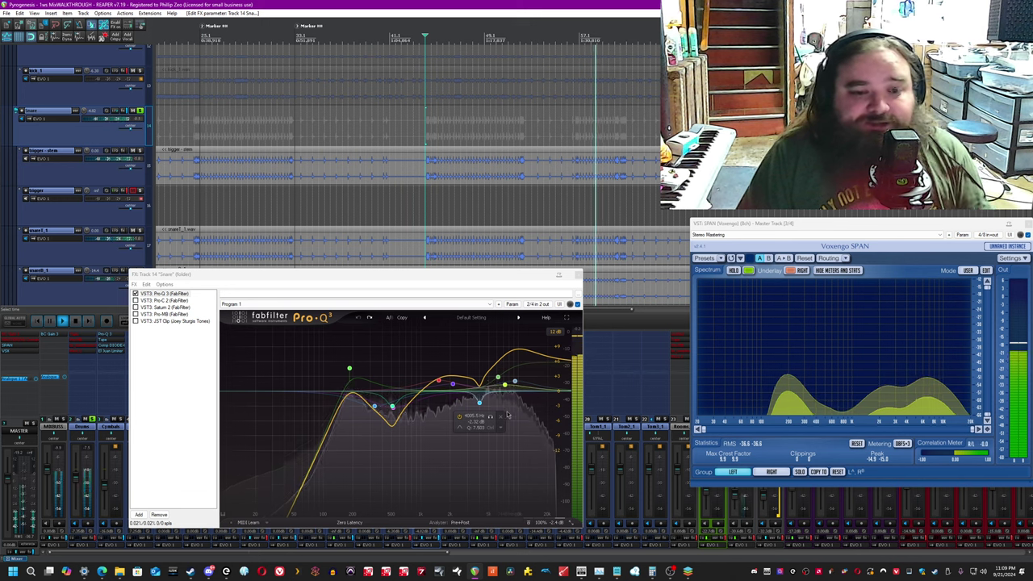
left_click(479, 403)
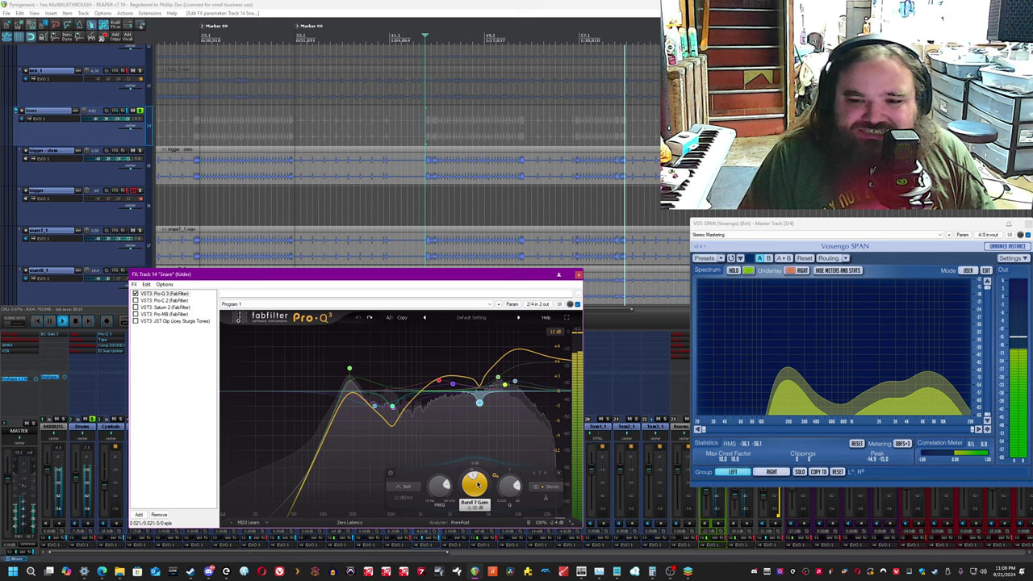
left_click_drag(476, 487, 476, 466)
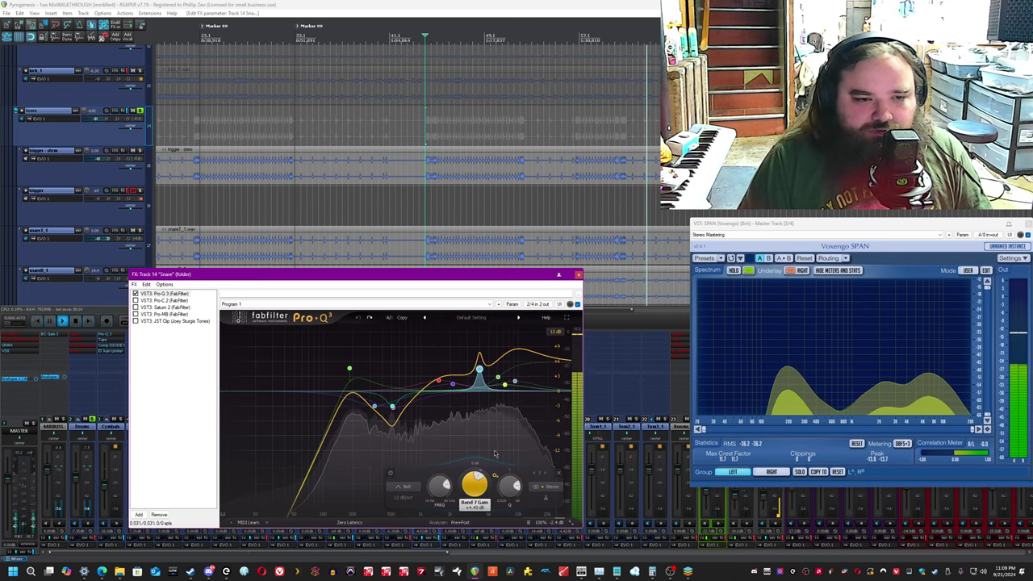
left_click(357, 319)
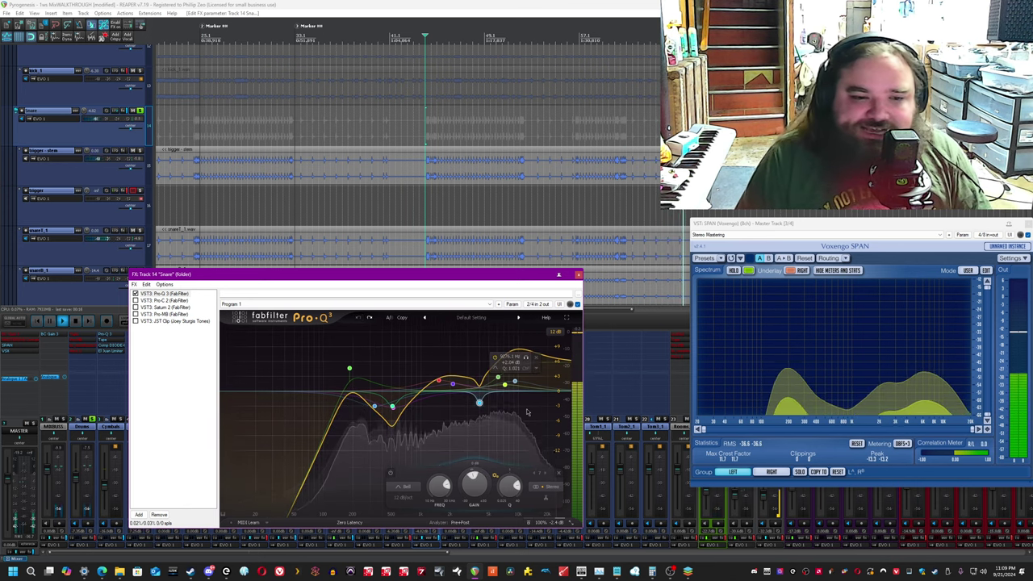
Select the three high-frequency boost bands in the snare's Pro-Q 3 and bypass them together.
left_click(498, 377)
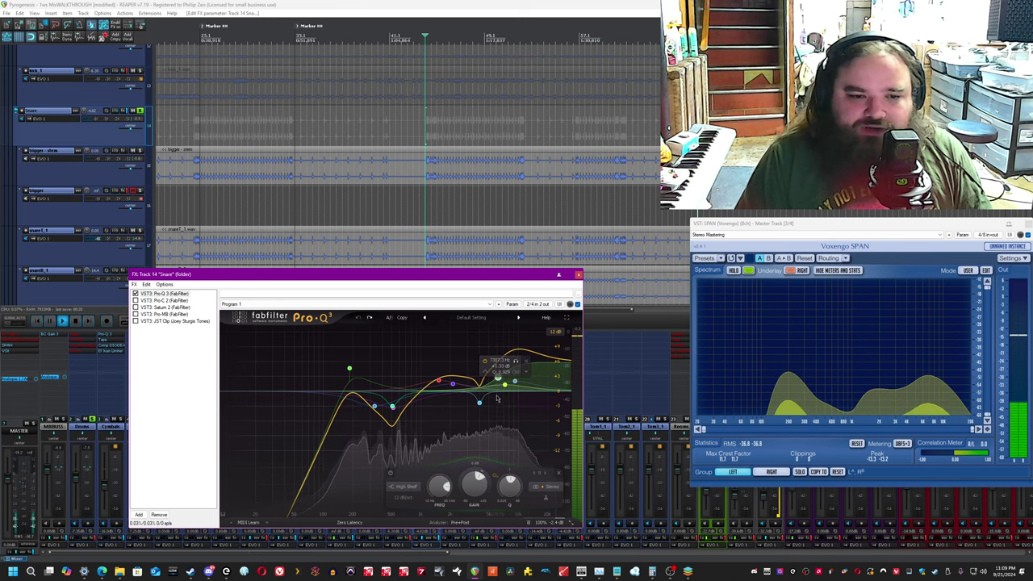
left_click_drag(496, 398, 523, 357)
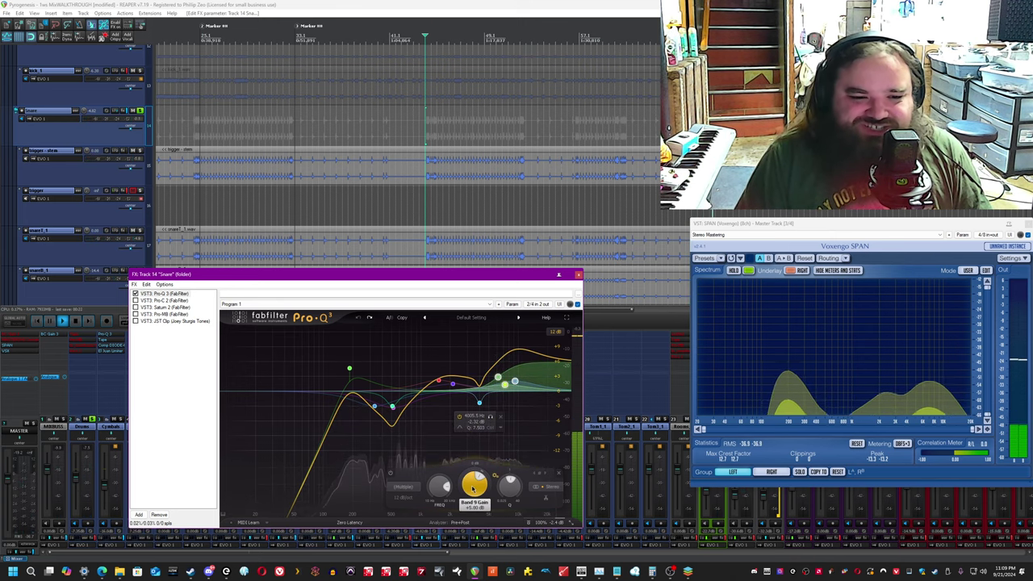
left_click(391, 475)
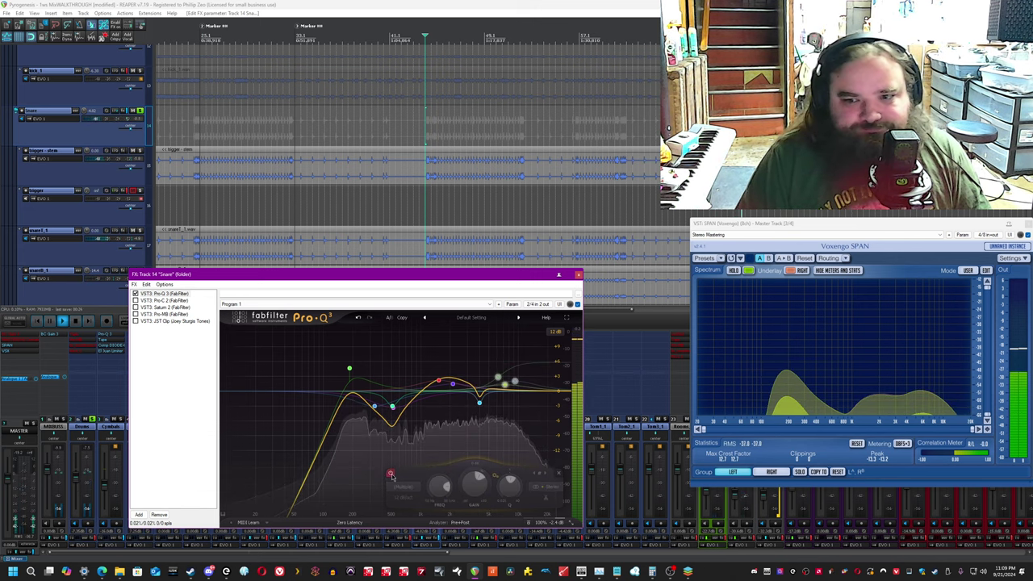
Replay the snare section while toggling the three high-frequency boost bands in Pro-Q 3 on and off for comparison.
left_click(391, 475)
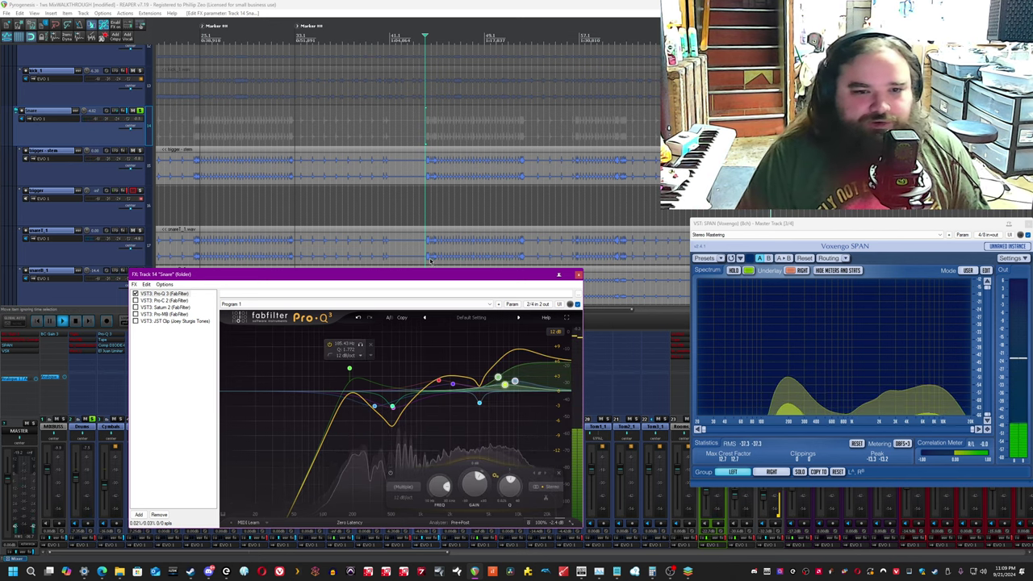
left_click(424, 143)
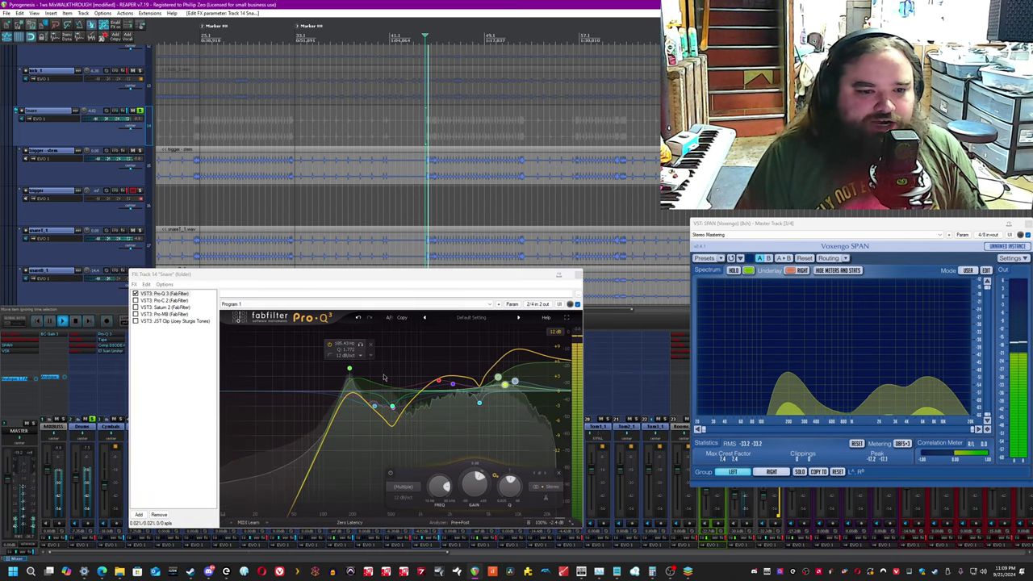
left_click(390, 475)
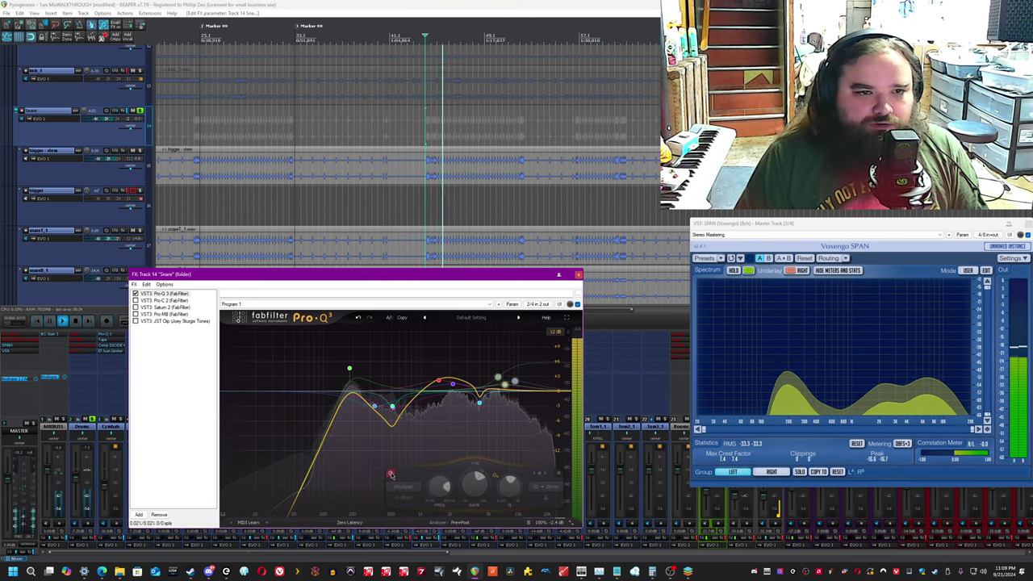
Enable Pro-C 2 in the Snare folder's effect chain and examine its gain reduction and Attack and Release settings during playback.
left_click(143, 301)
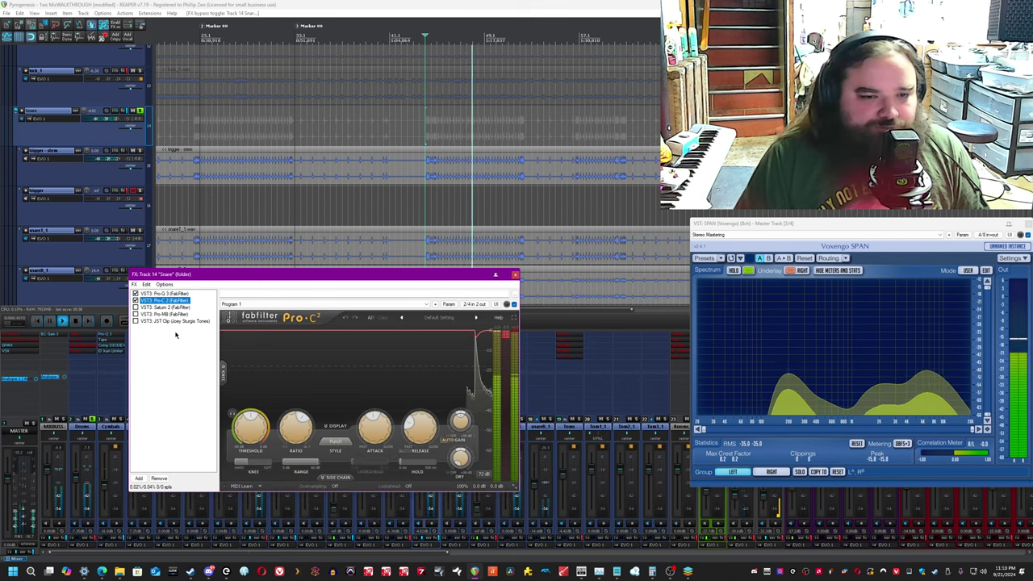
left_click(345, 374)
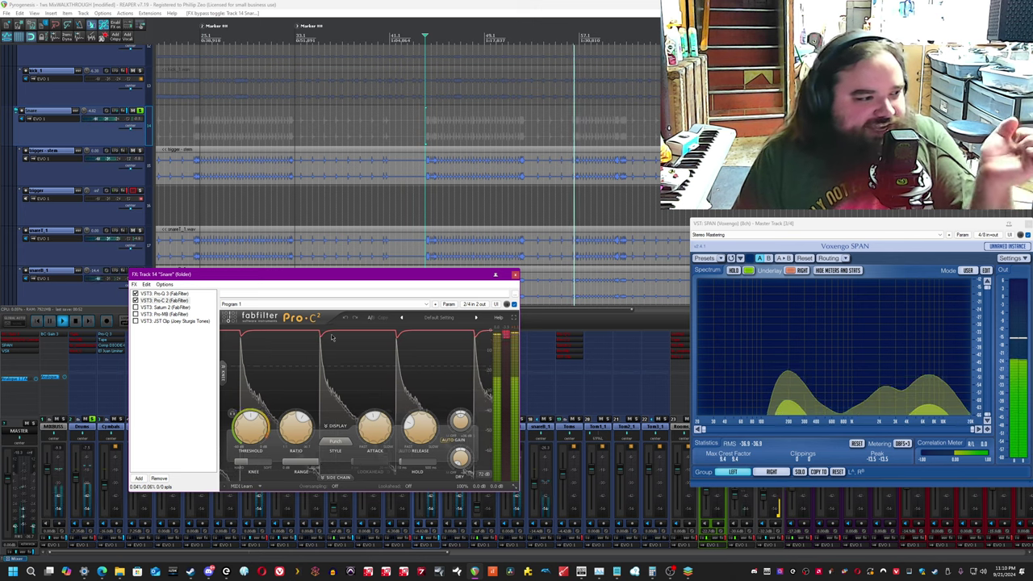
scroll(532, 207, "up", 2)
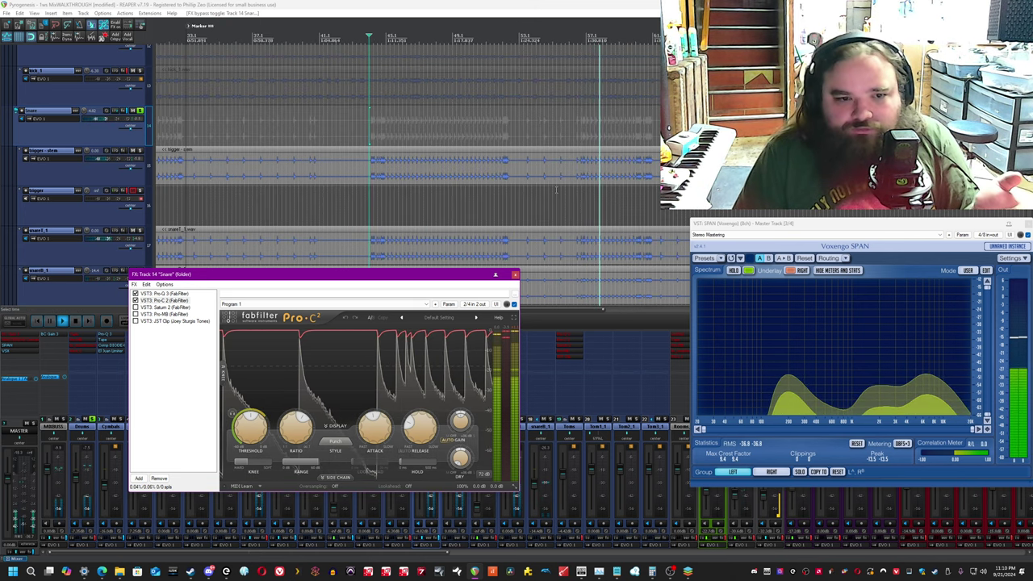
mouse_move(413, 438)
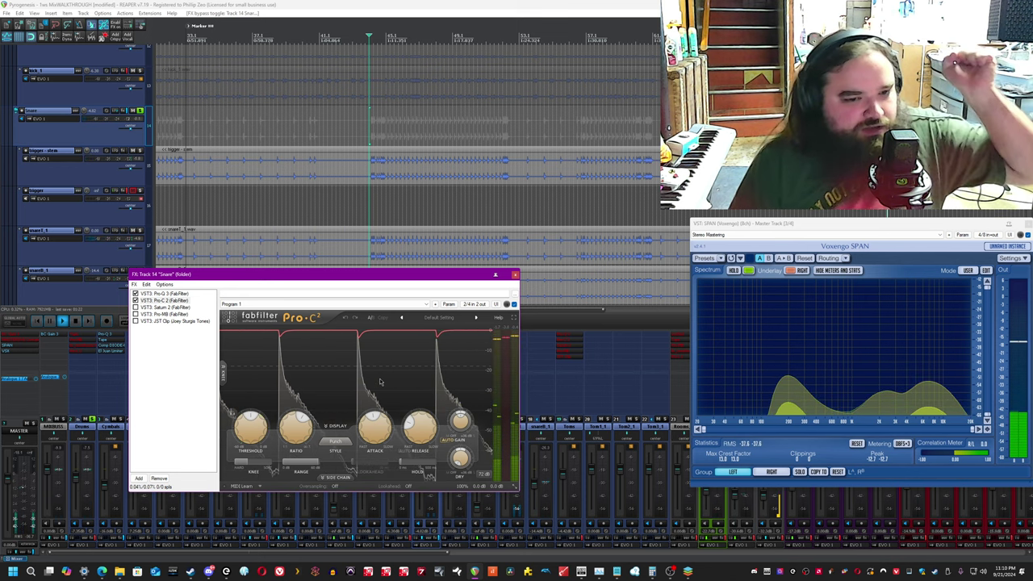
Show Saturn 2 in the snare chain and enable it.
left_click(165, 308)
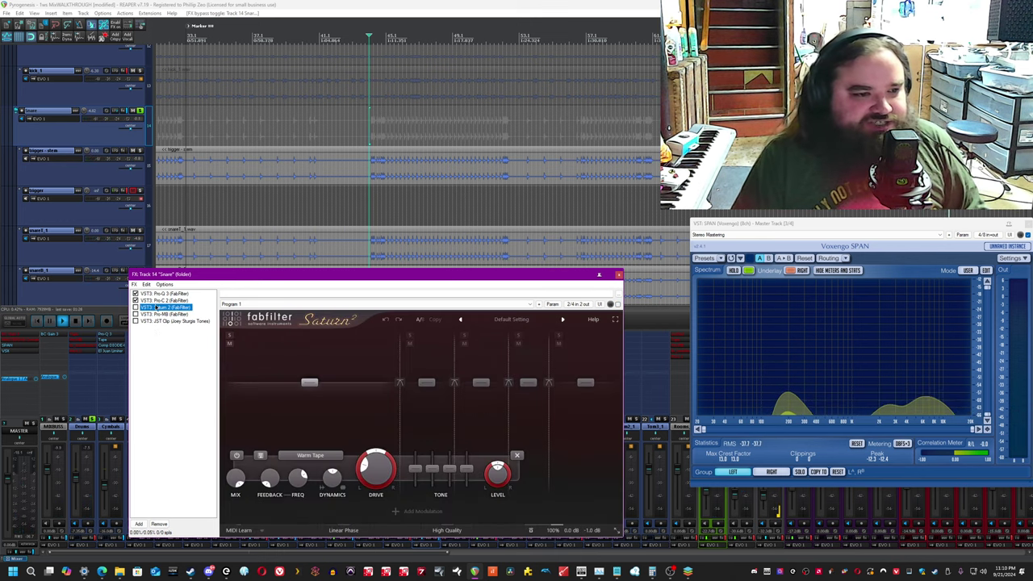
scroll(347, 125, "down", 3)
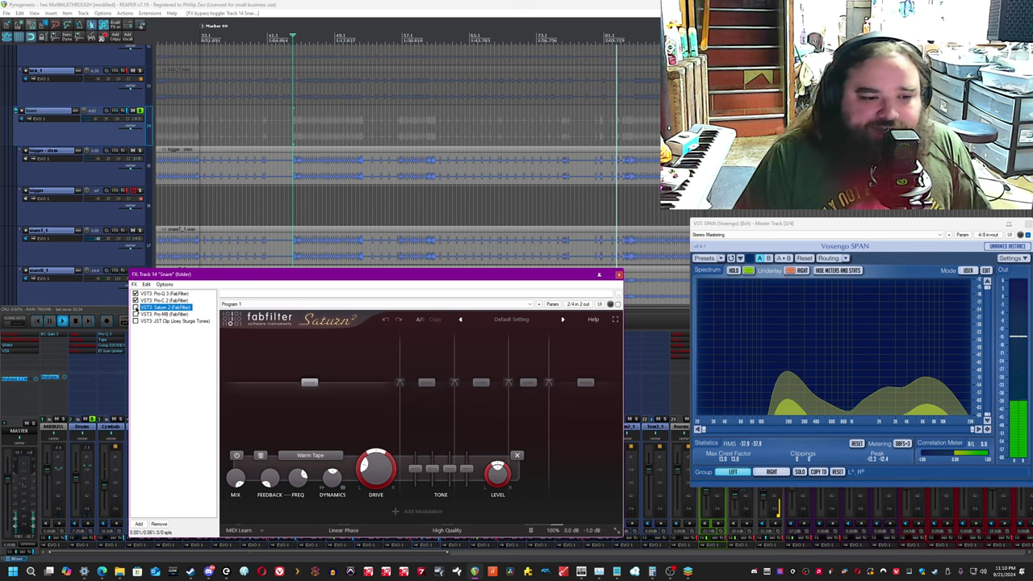
left_click(135, 307)
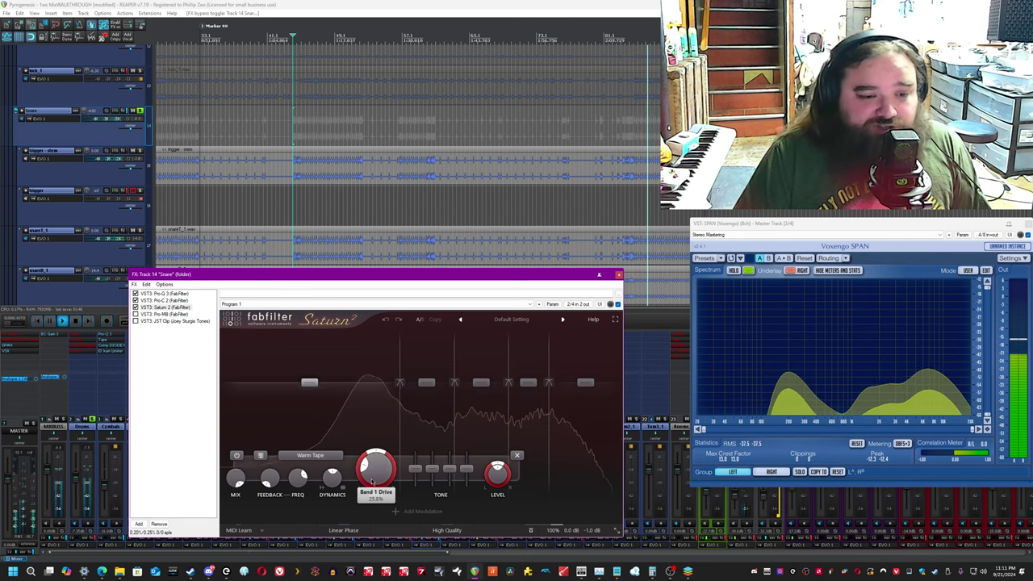
Compare the snare with Saturn 2's band 2 bypassed and re-enabled while replaying a section.
left_click(428, 420)
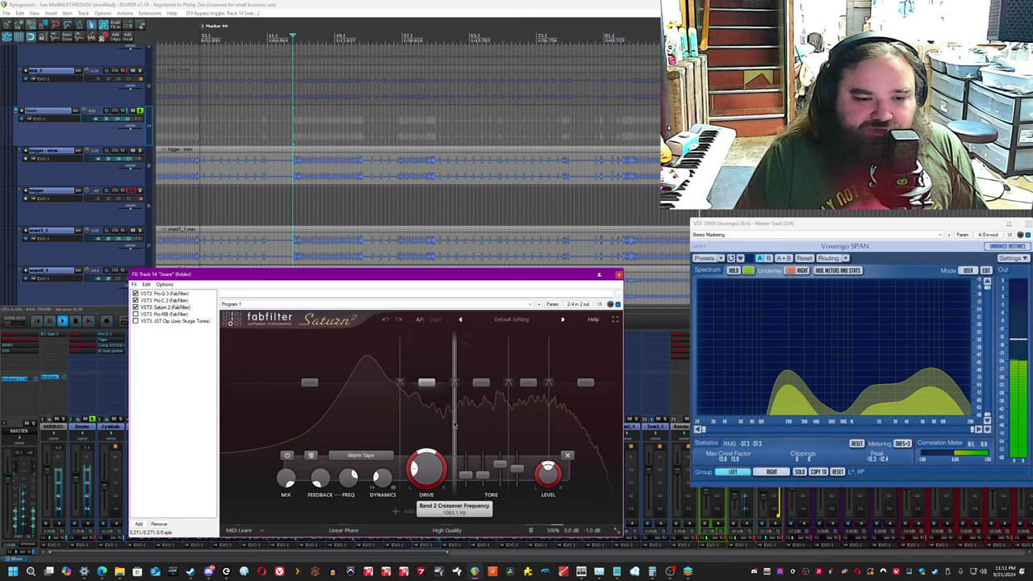
left_click(287, 456)
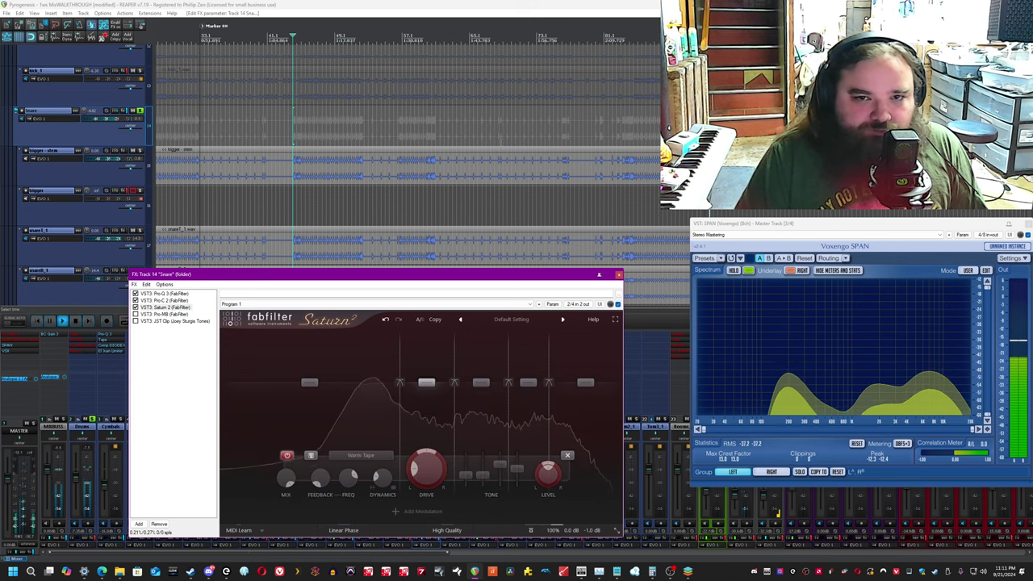
left_click(635, 131)
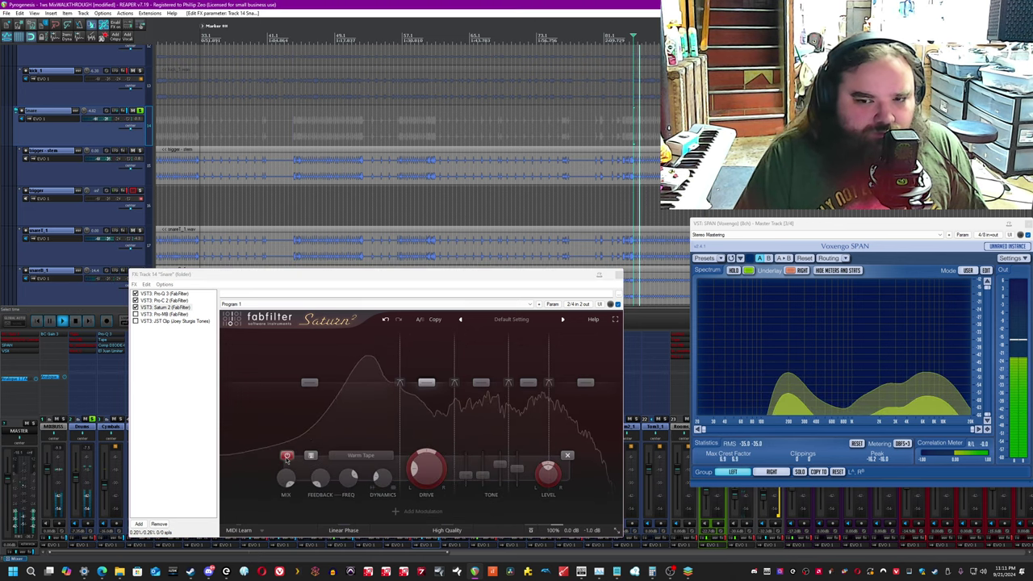
left_click(288, 456)
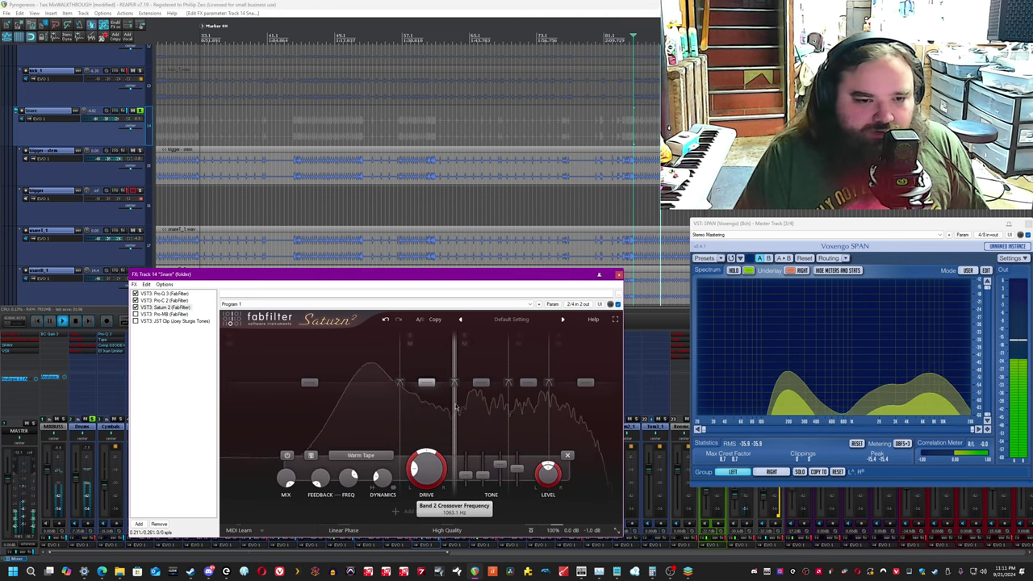
Audition Saturn 2's band 3, then demonstrate raising band 2's Dynamics to about 0.45 and undo the change.
left_click(472, 361)
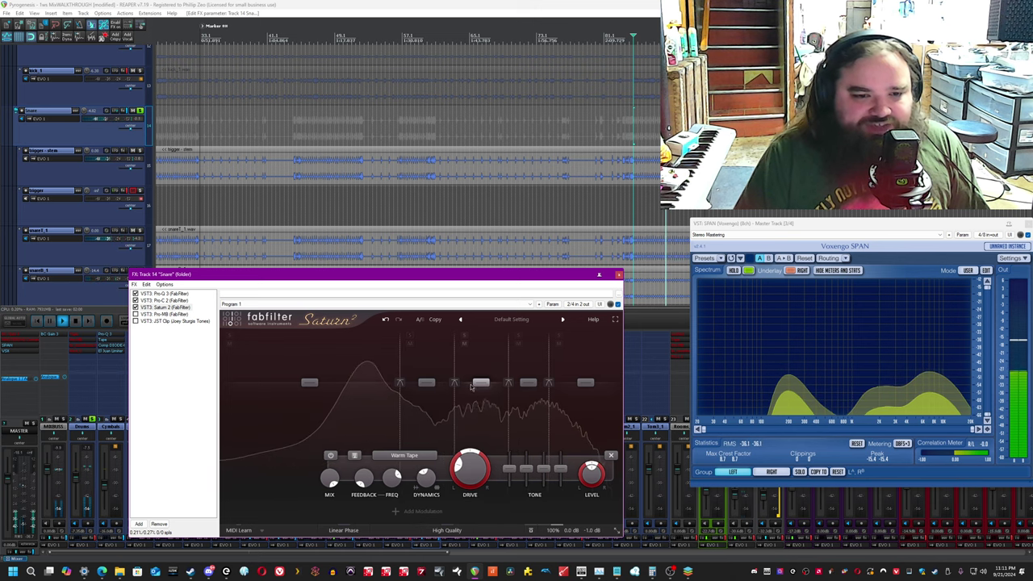
left_click(464, 336)
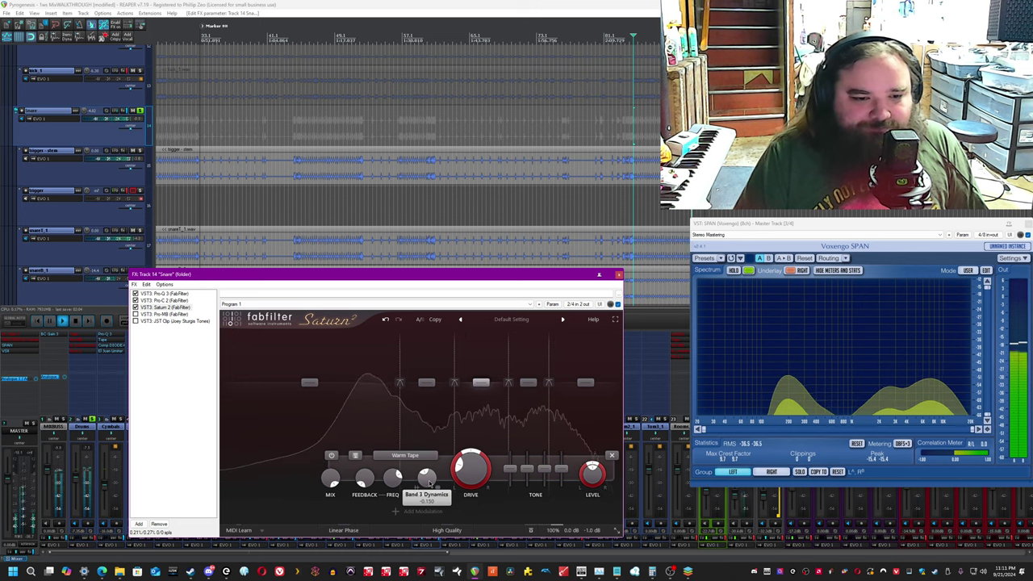
left_click(425, 428)
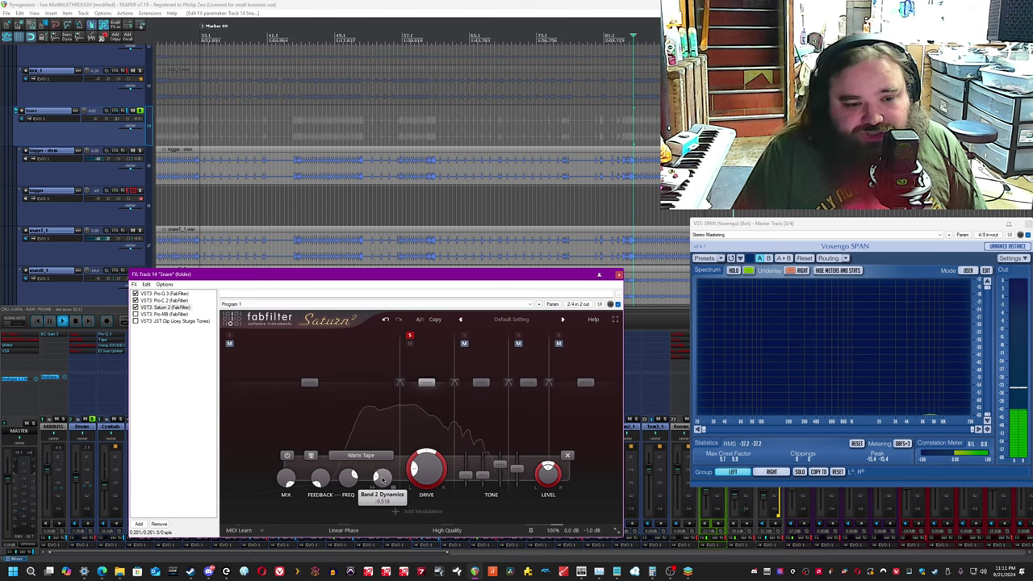
mouse_move(383, 482)
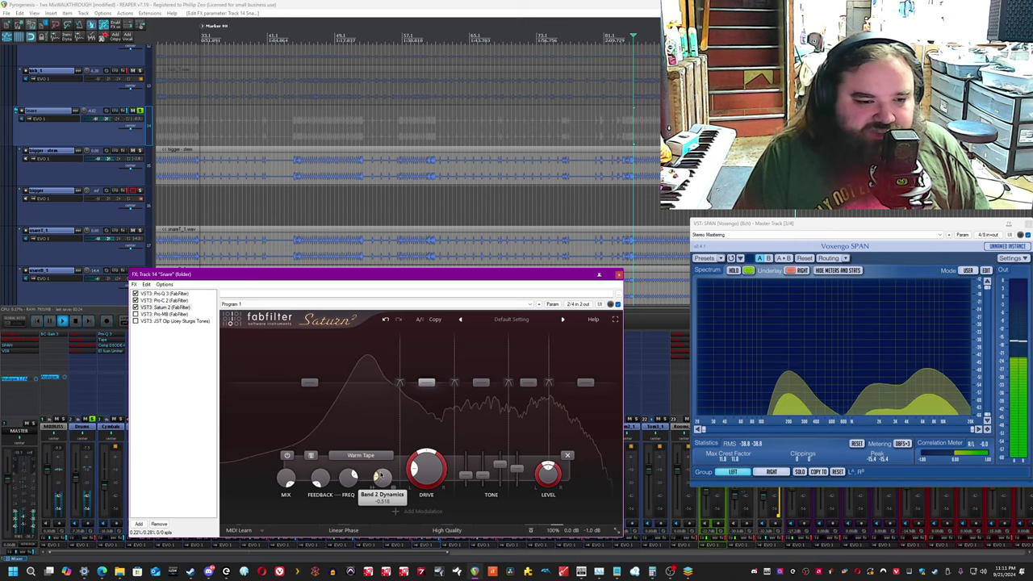
left_click_drag(380, 476, 390, 458)
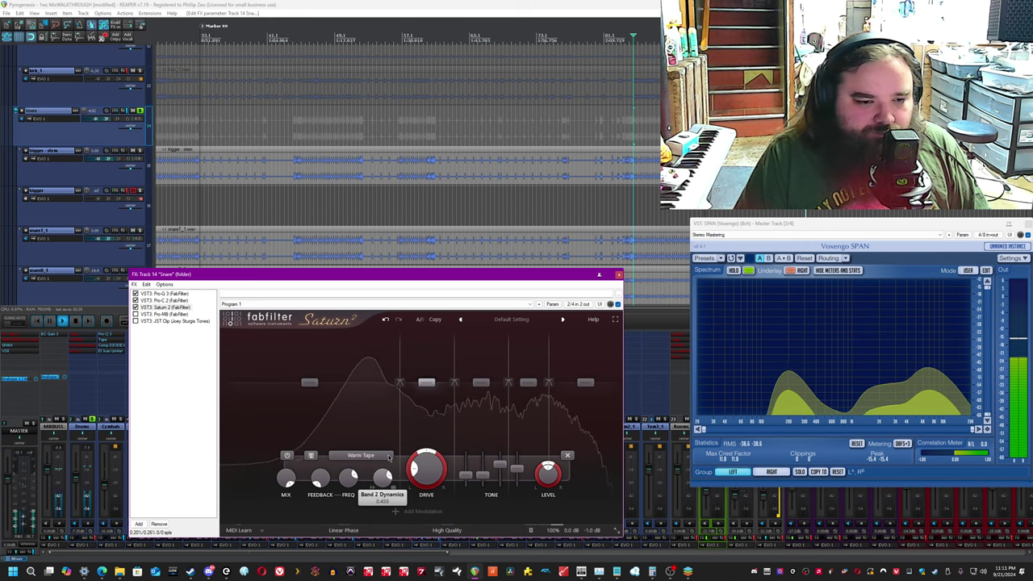
left_click(388, 320)
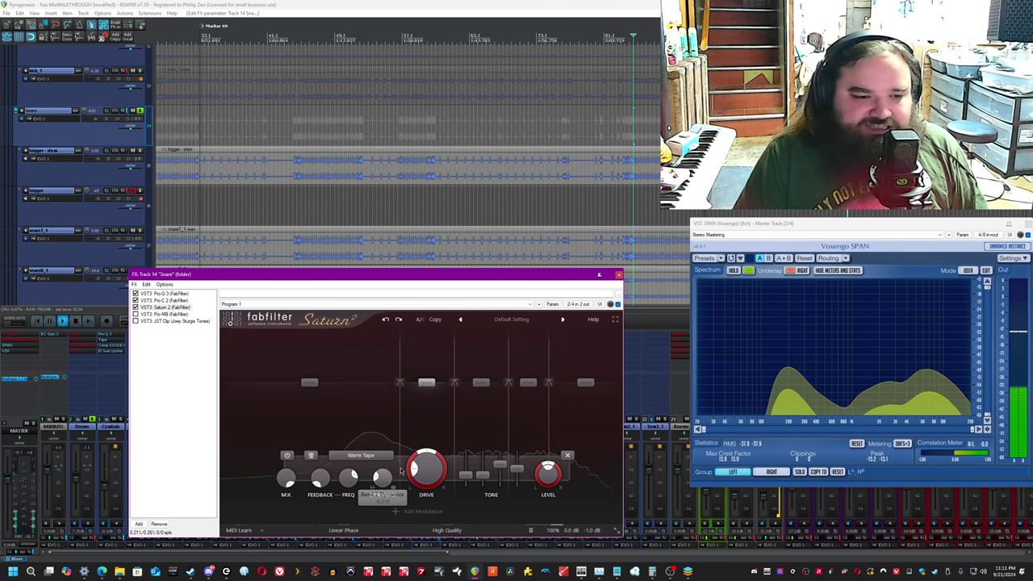
Solo Saturn 2's band 3, demonstrate raising its Dynamics, then restore the setting and restart playback from an earlier section.
left_click(475, 420)
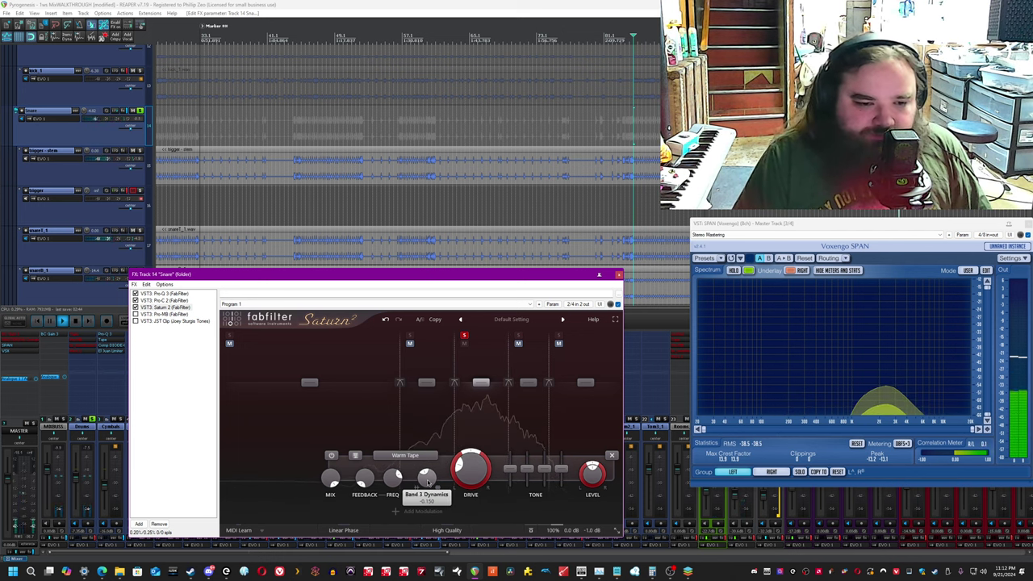
left_click_drag(428, 483, 436, 472)
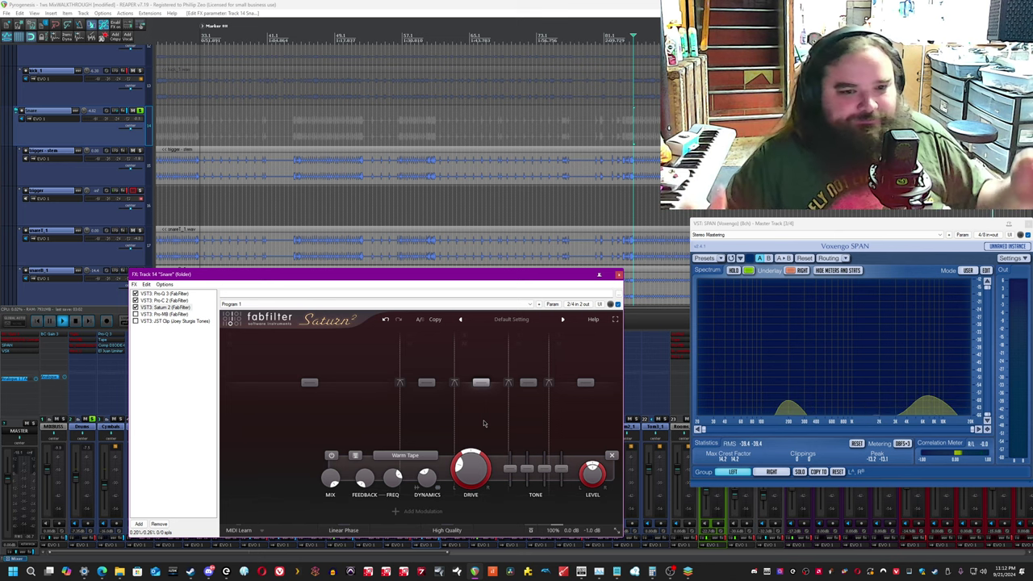
left_click(406, 38)
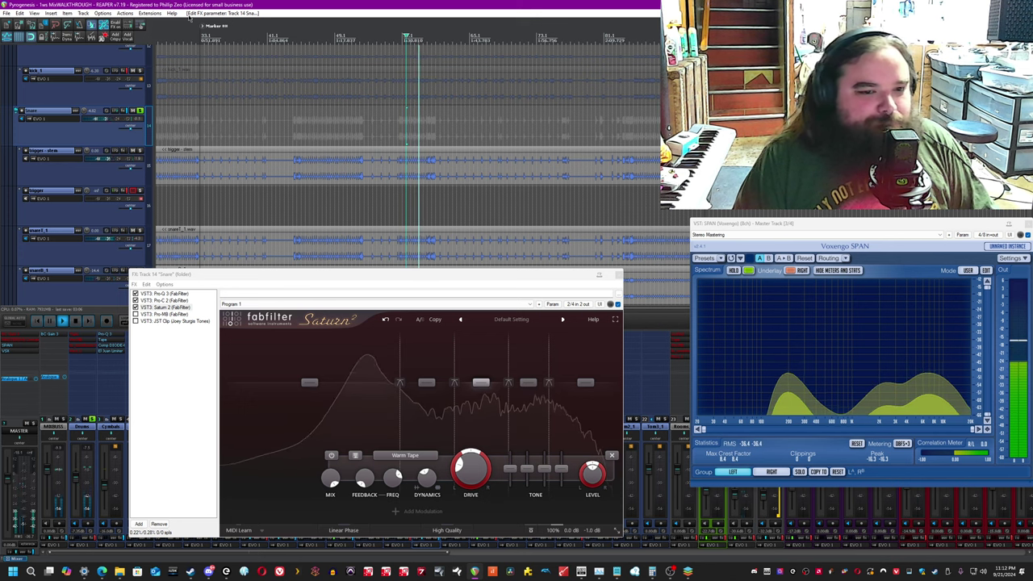
Solo Saturn 2's band 4, demonstrate raising its Dynamics to about 0.7, then undo the change and unsolo the band.
left_click(526, 409)
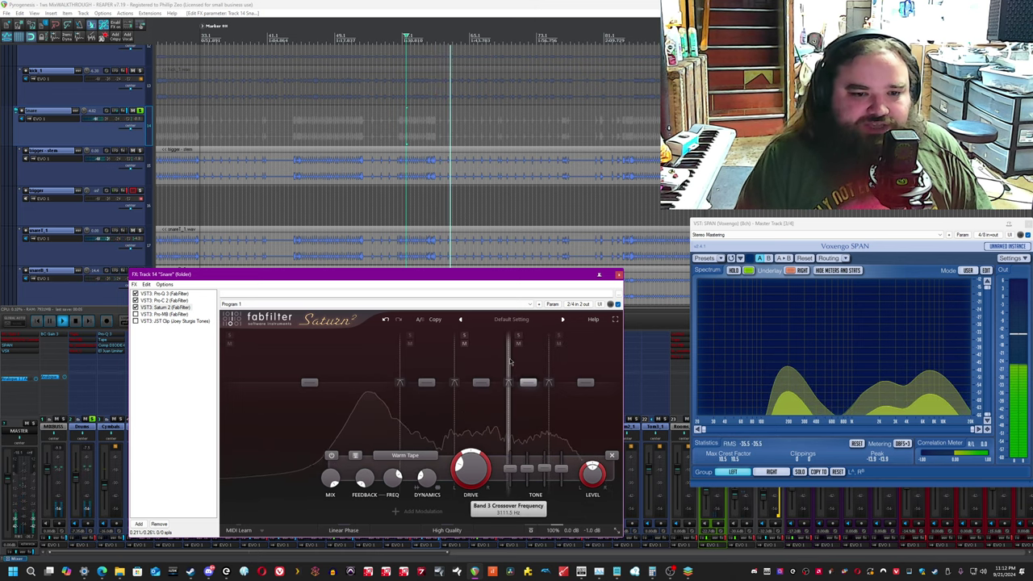
left_click(519, 335)
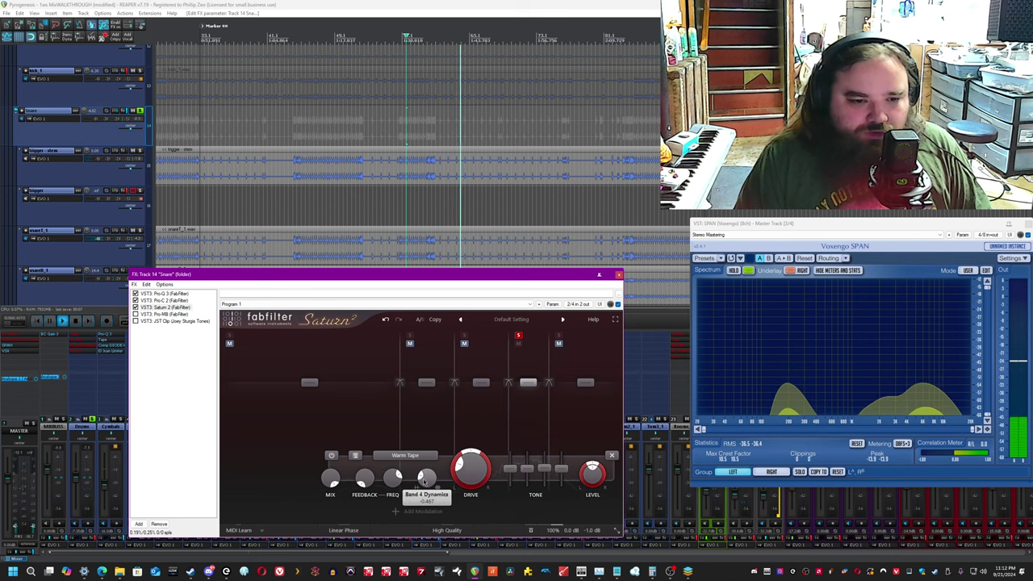
left_click_drag(427, 477, 427, 412)
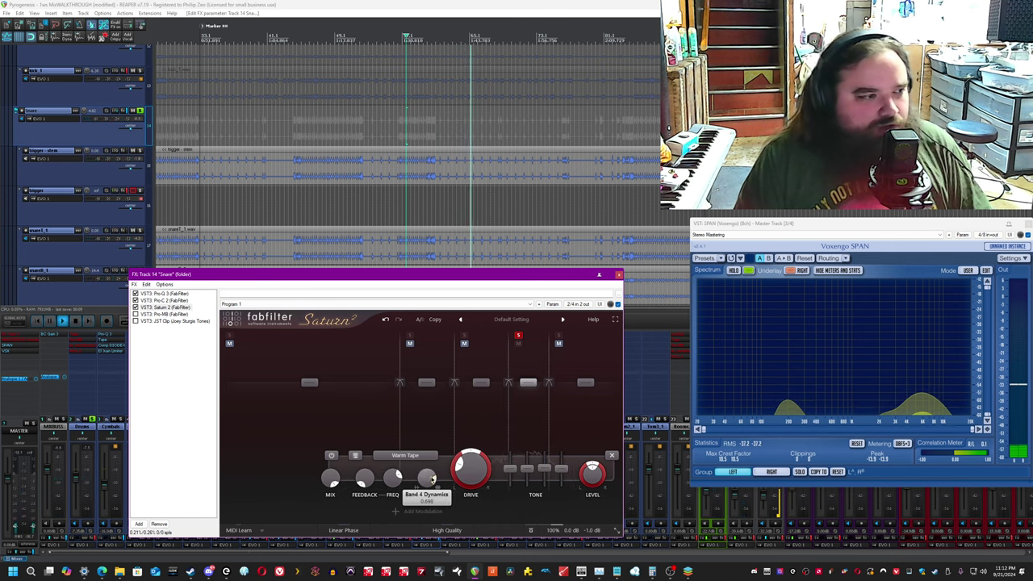
mouse_move(427, 478)
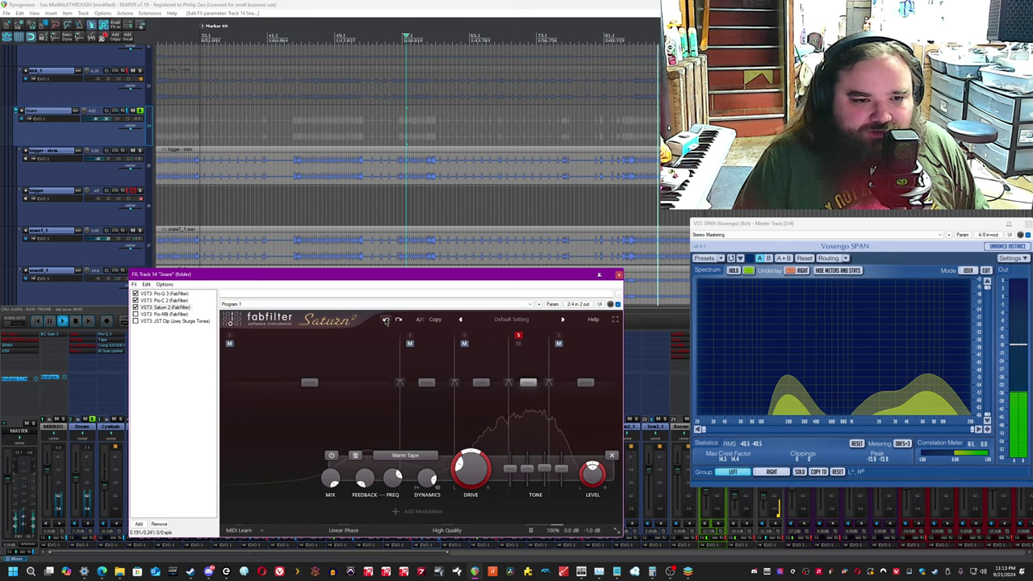
left_click(519, 335)
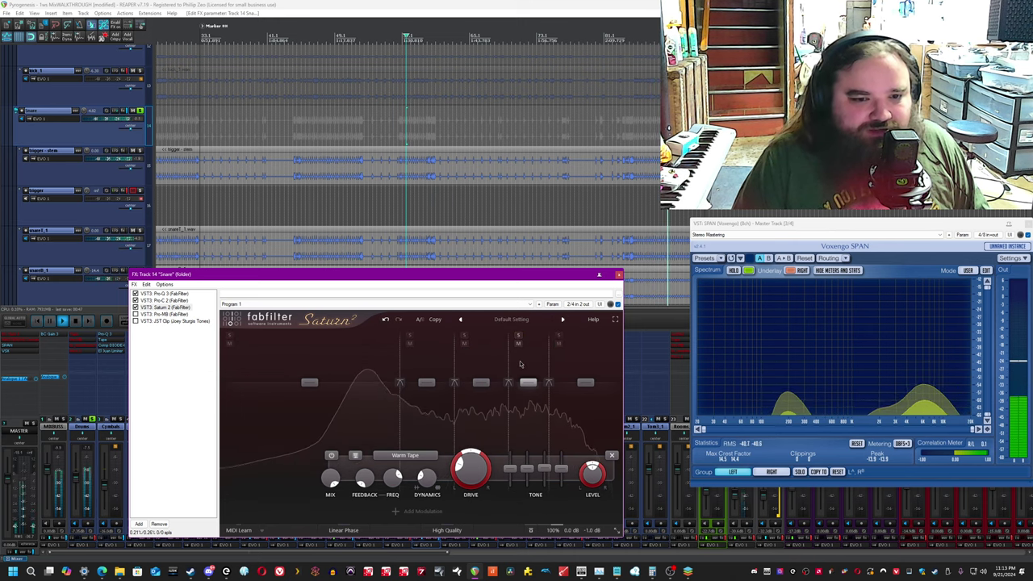
Demonstrate changing the Dynamics of Saturn 2's band 5, soloed and with all bands playing, then restore the setting.
left_click(78, 4)
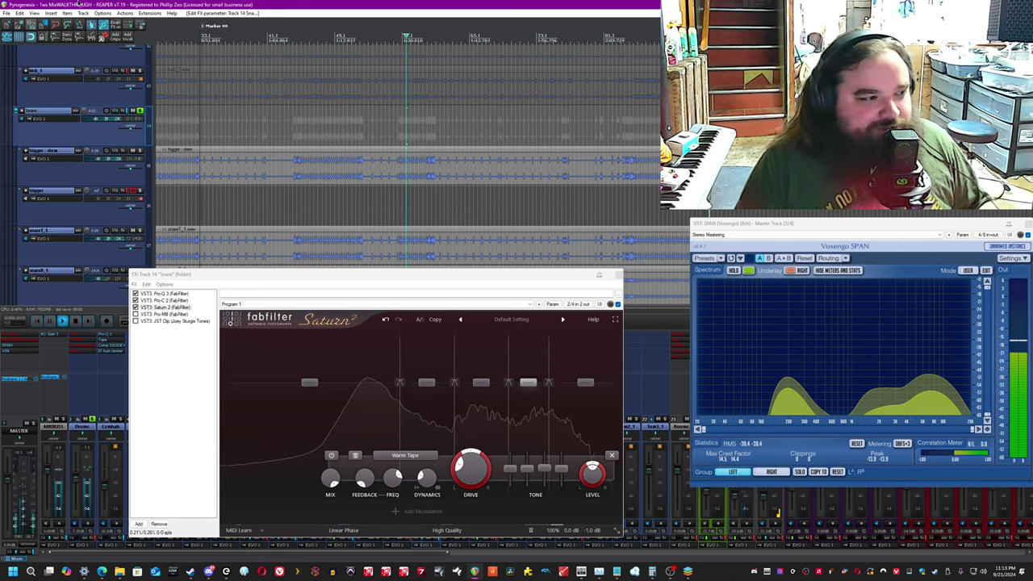
left_click(599, 434)
left_click_drag(427, 477, 427, 502)
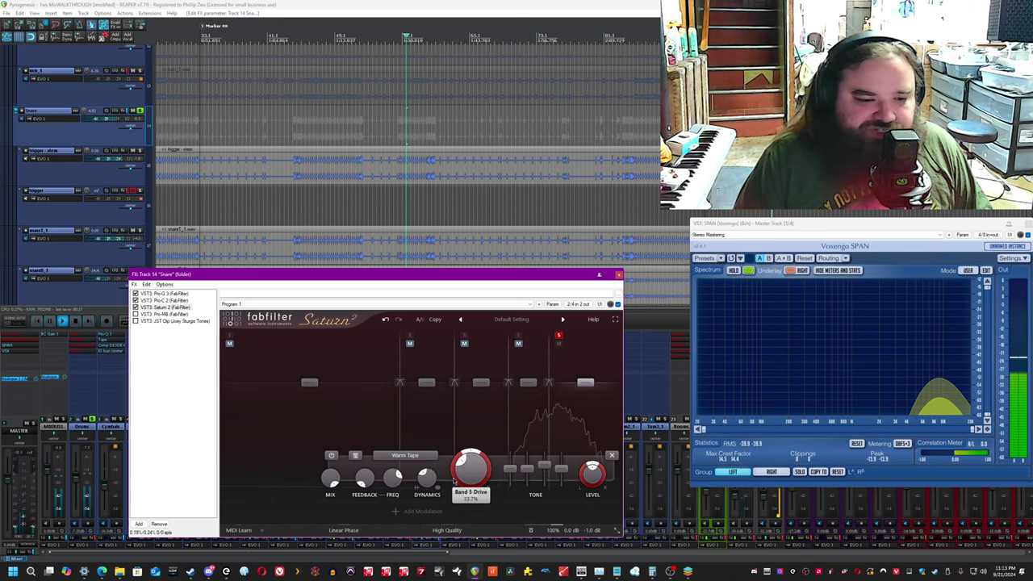
mouse_move(424, 482)
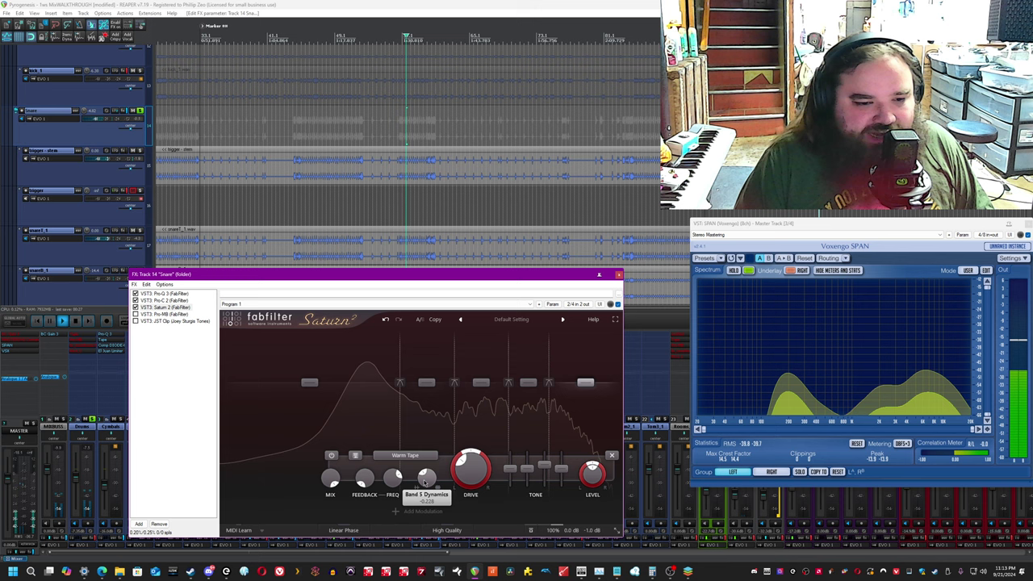
left_click_drag(436, 458, 438, 441)
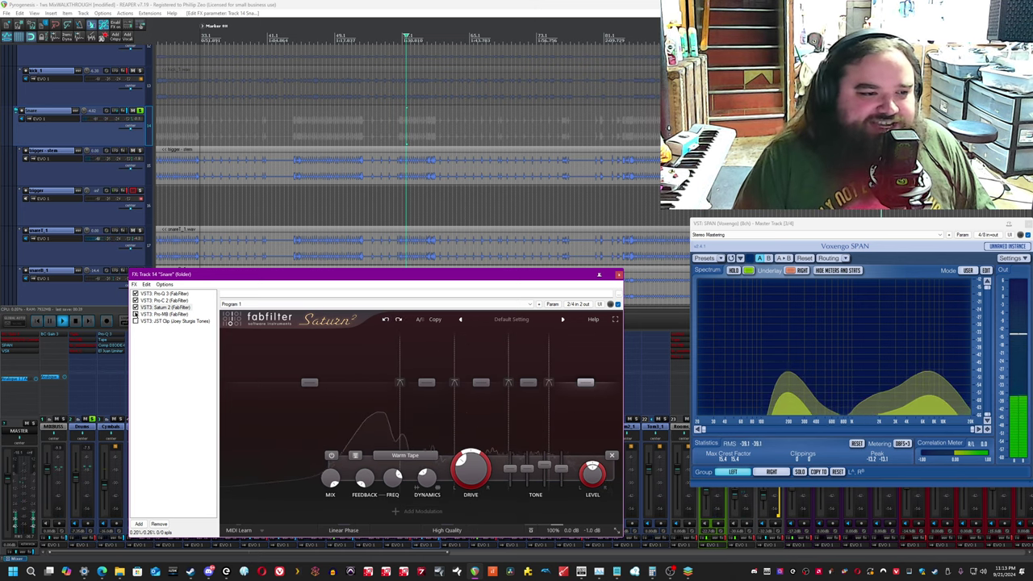
Replay the snare to compare Saturn 2 bypassed and enabled, then select Pro-MB in the effect chain.
left_click(136, 307)
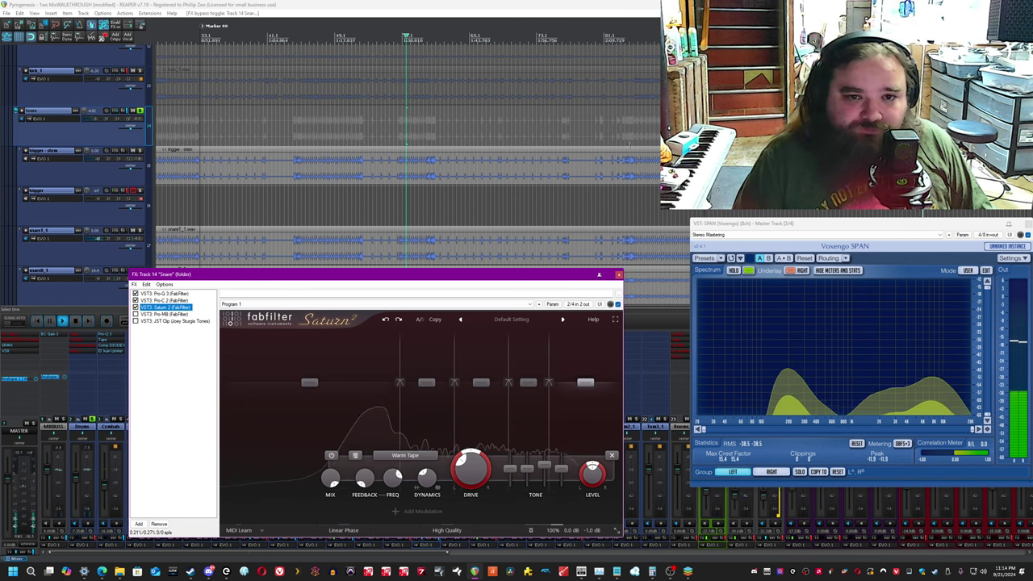
left_click(629, 139)
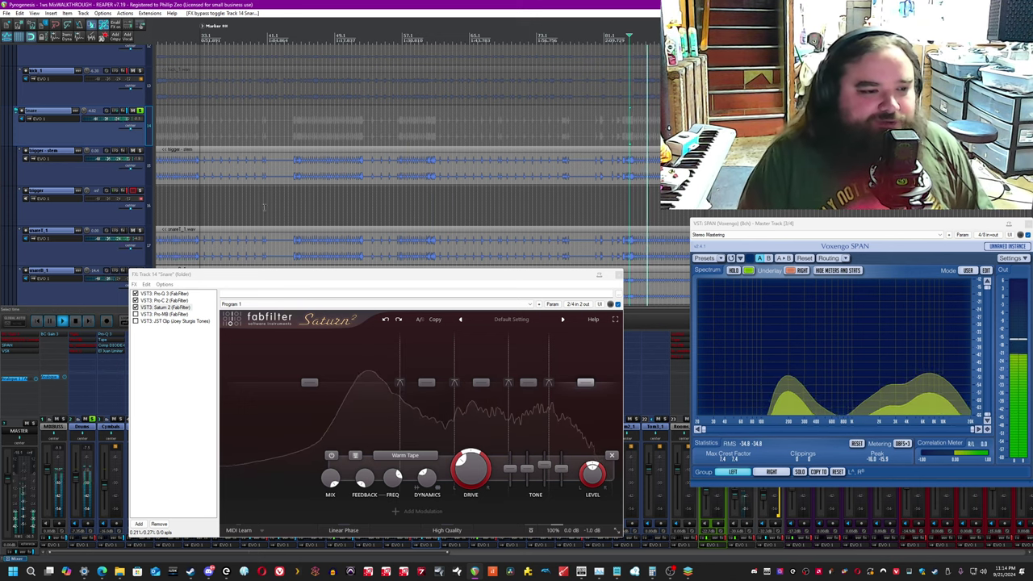
left_click(166, 314)
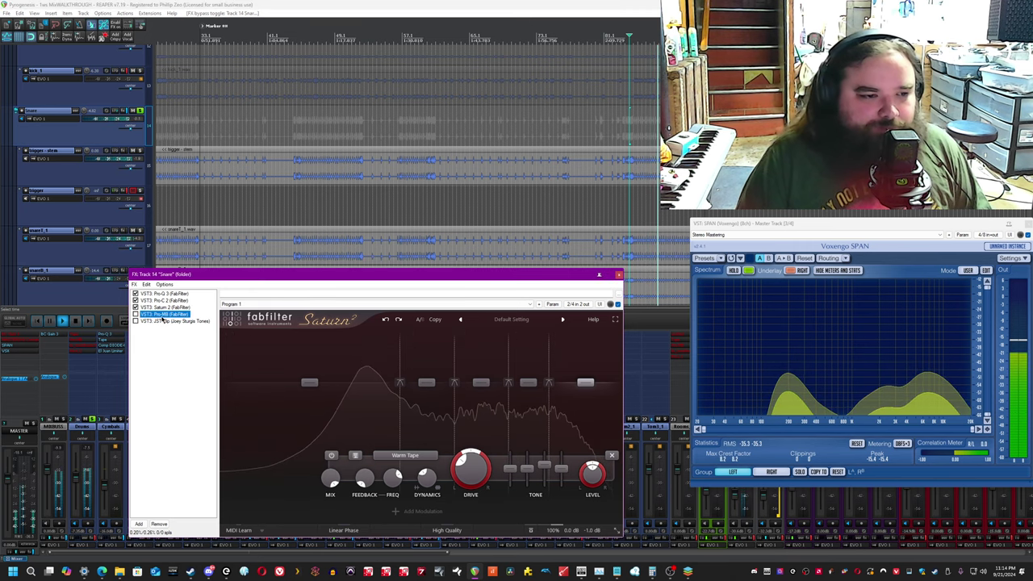
Enable Pro-MB on the Snare folder, show the controls of bands 2 and 1, and restart playback from an earlier section.
left_click(135, 314)
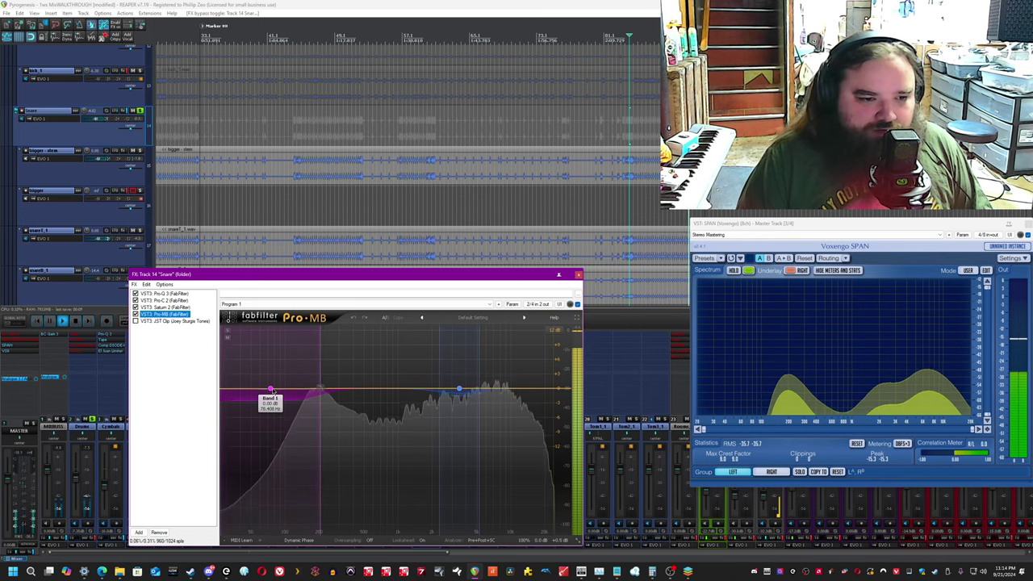
left_click(460, 392)
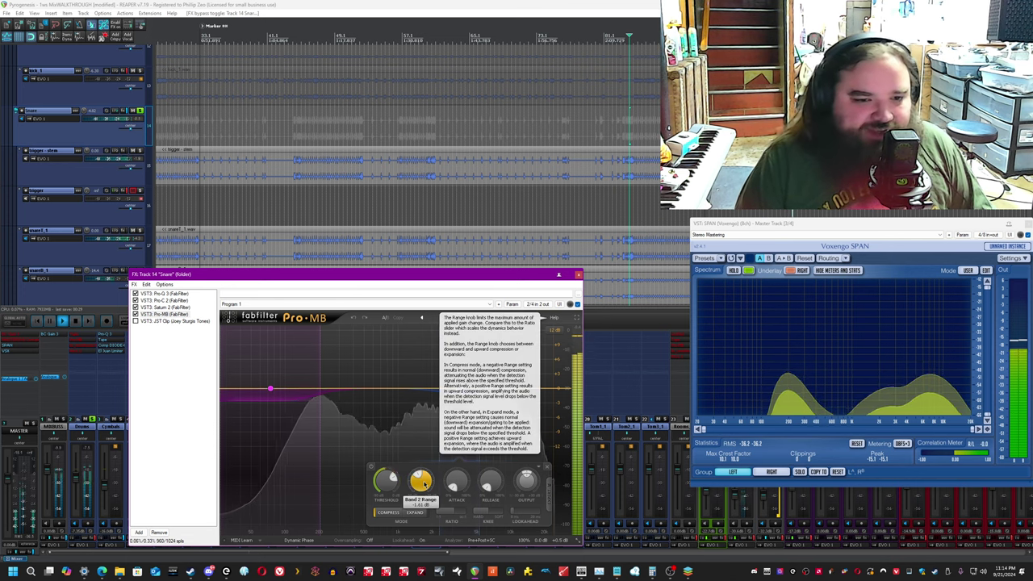
left_click(271, 390)
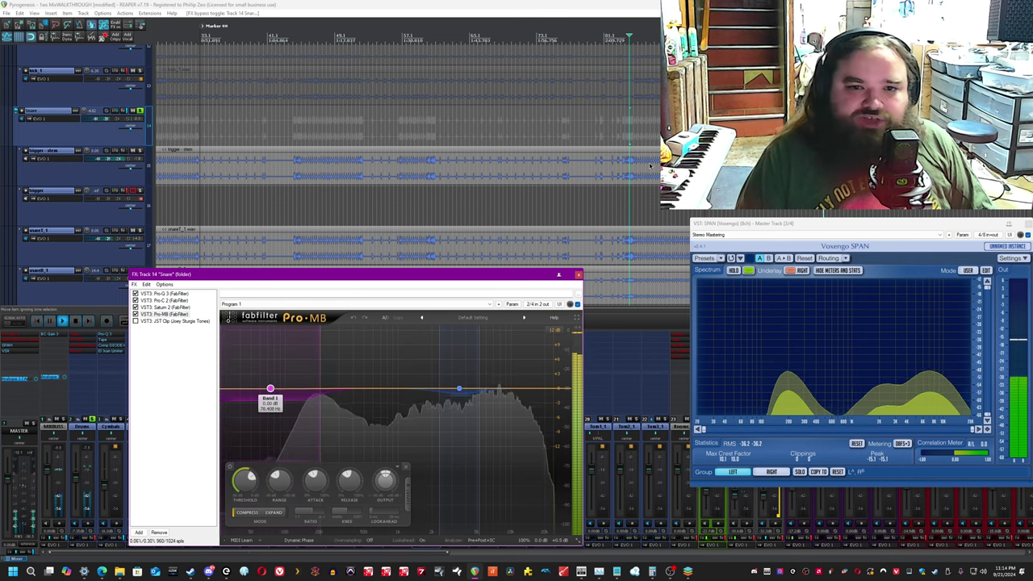
left_click(426, 141)
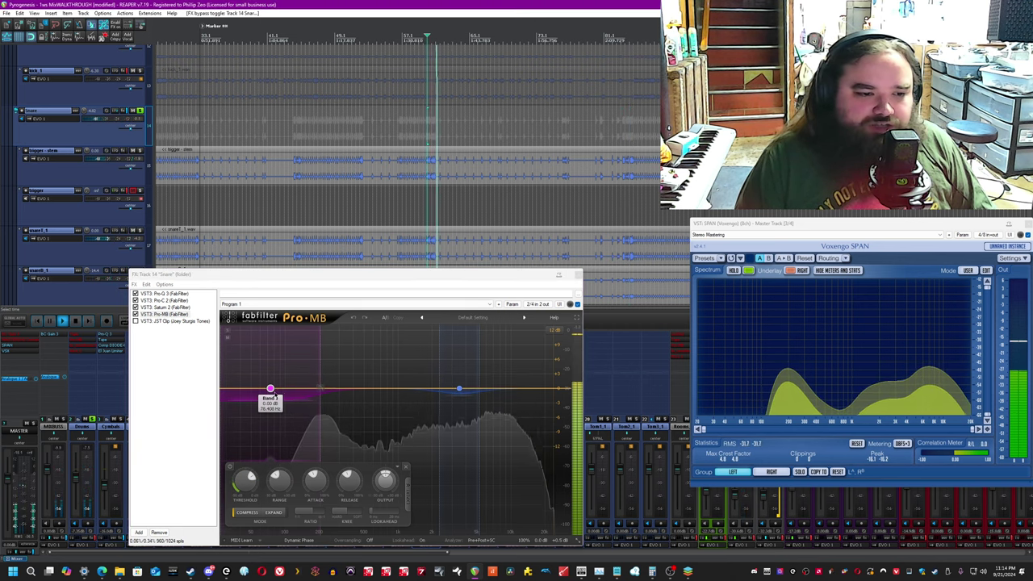
Enable JST Clip at the end of the Snare folder's chain while the snare plays, then close the effect chain window.
left_click(147, 321)
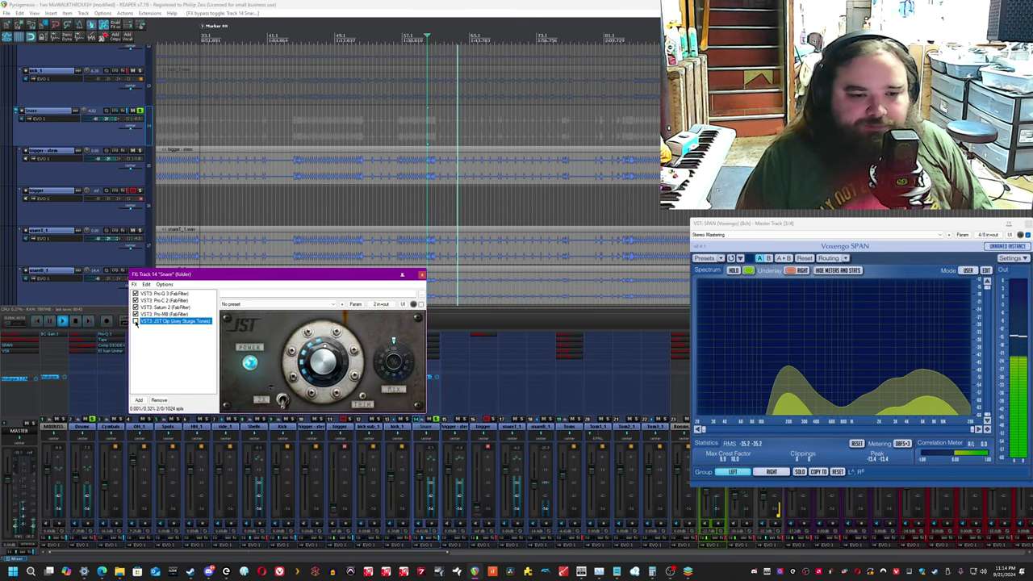
left_click(431, 450)
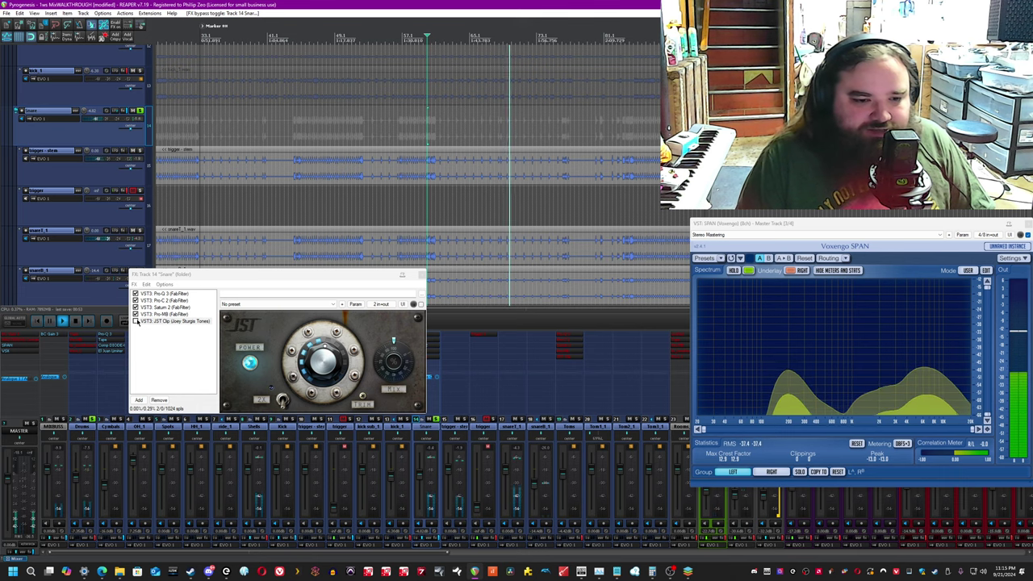
left_click(136, 321)
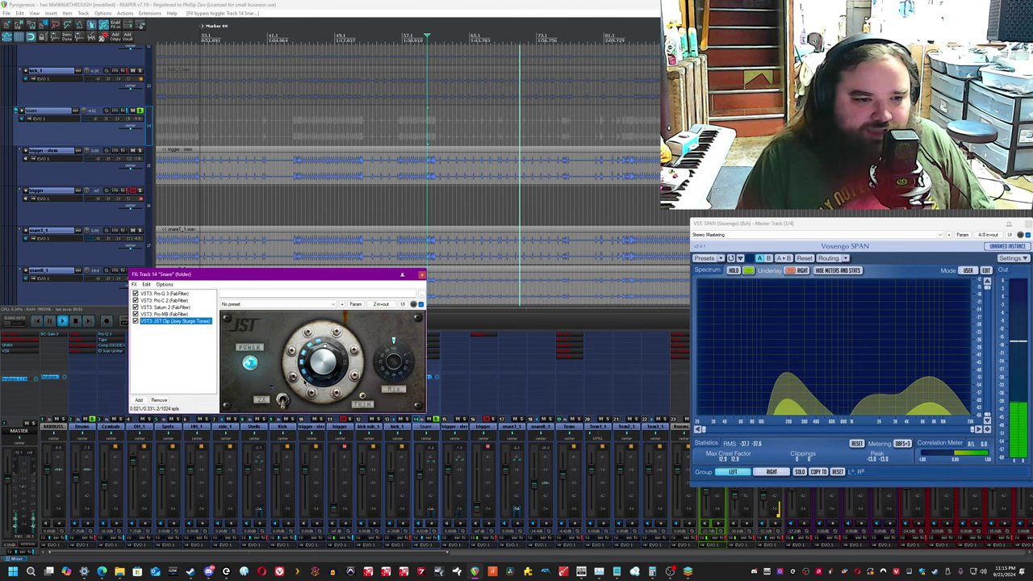
left_click(363, 399)
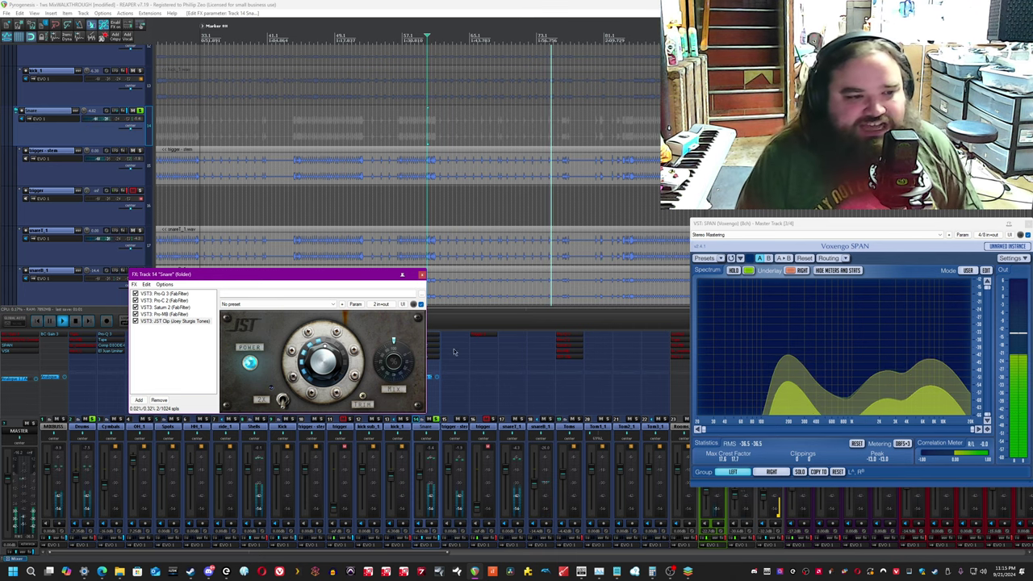
left_click(421, 275)
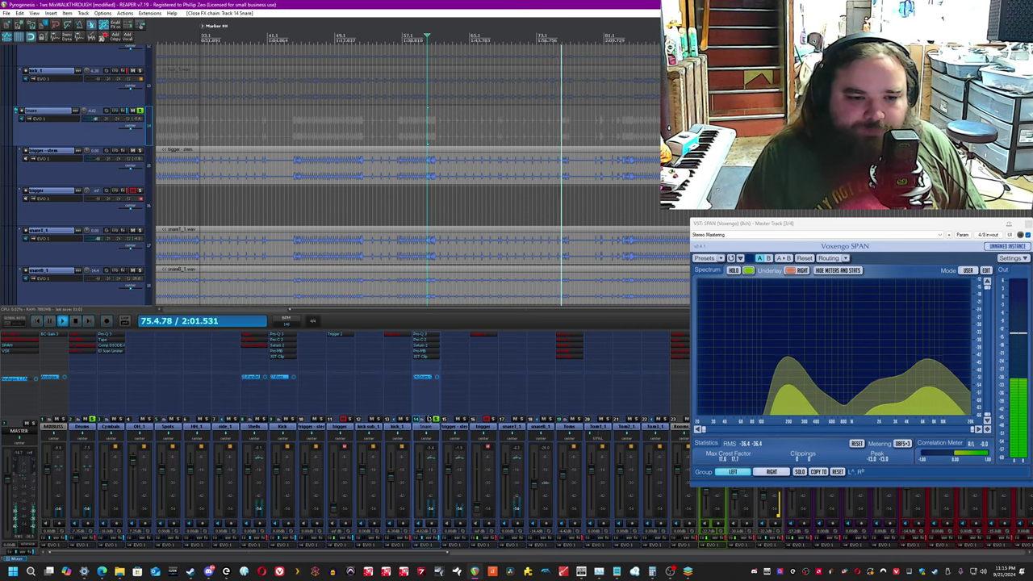
Compare the Snare folder with its whole effect chain bypassed and enabled during playback of the section near bar 84.
left_click(441, 539)
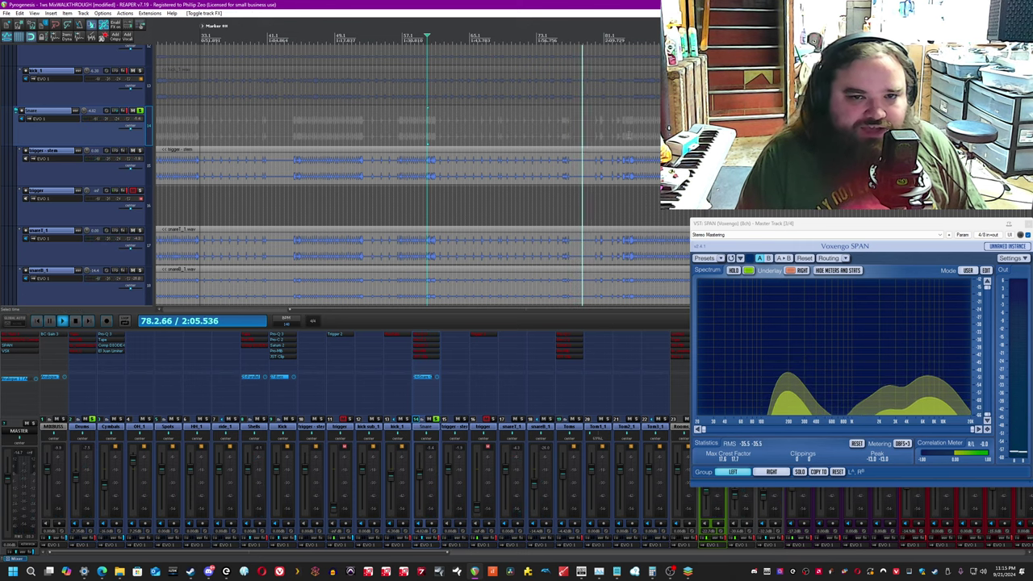
left_click(627, 106)
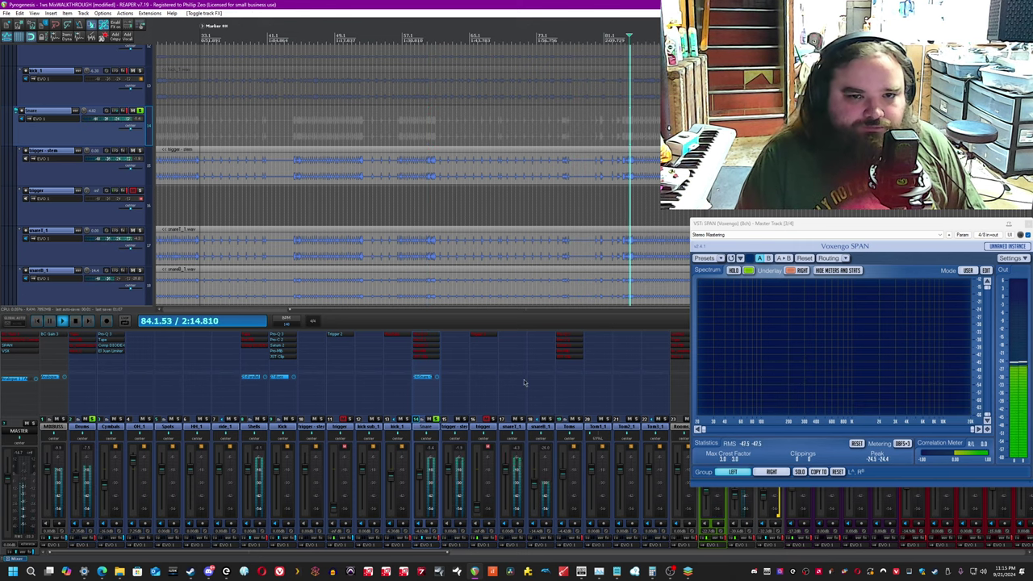
left_click(441, 540)
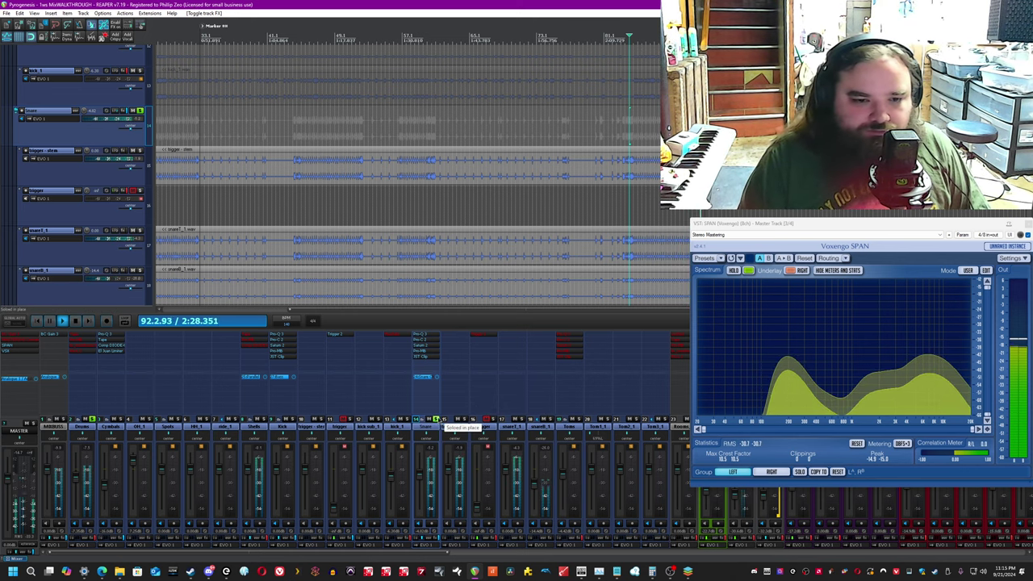
Enable the kick_1 track's effects and switch the solo from the Snare folder to the Toms folder.
left_click(413, 540)
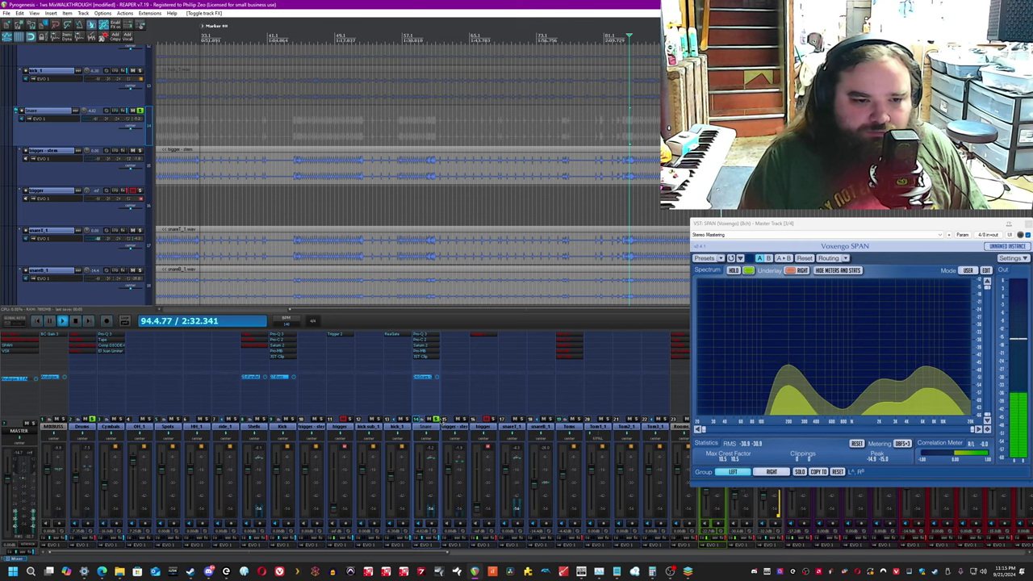
left_click(436, 420)
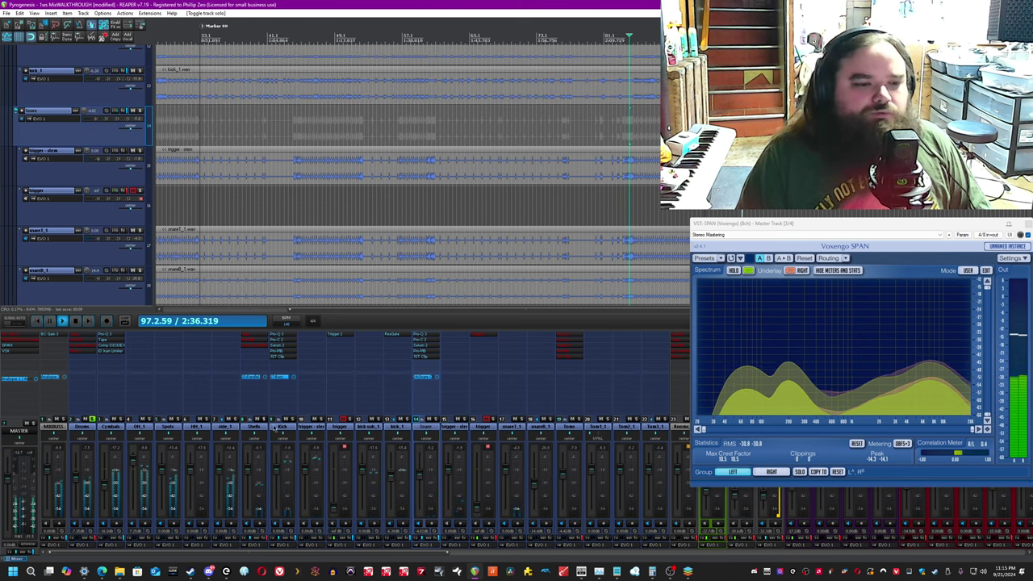
left_click(578, 422)
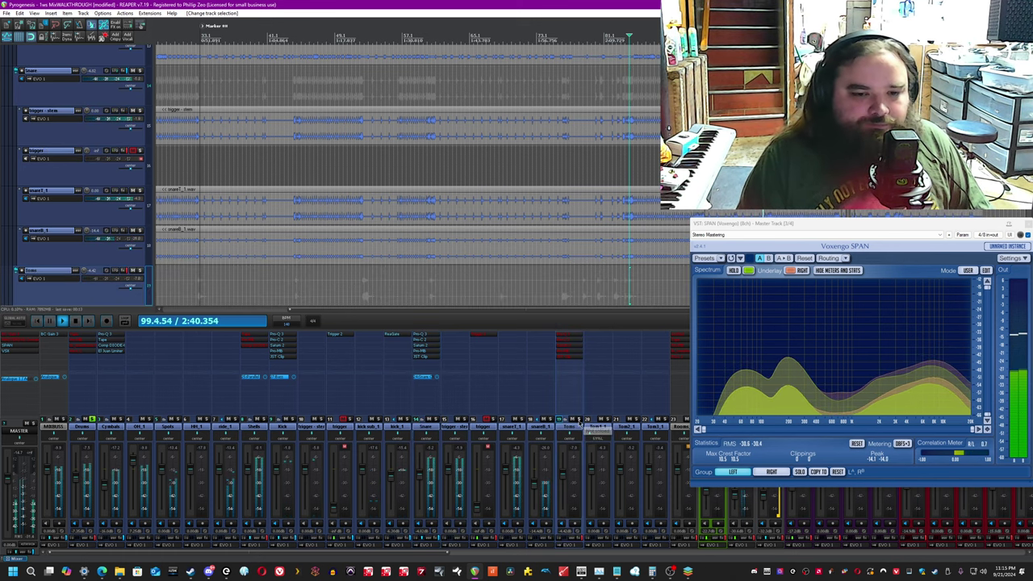
left_click(579, 421)
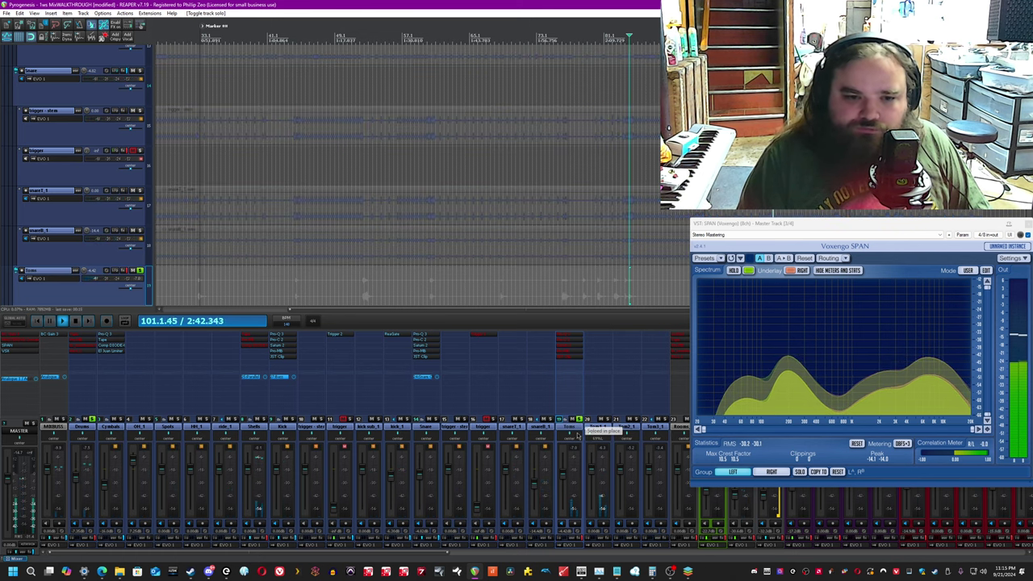
Move the SPAN analyzer clear of the Toms track and set a looping time selection over a passage containing tom hits.
left_click_drag(704, 235, 704, 304)
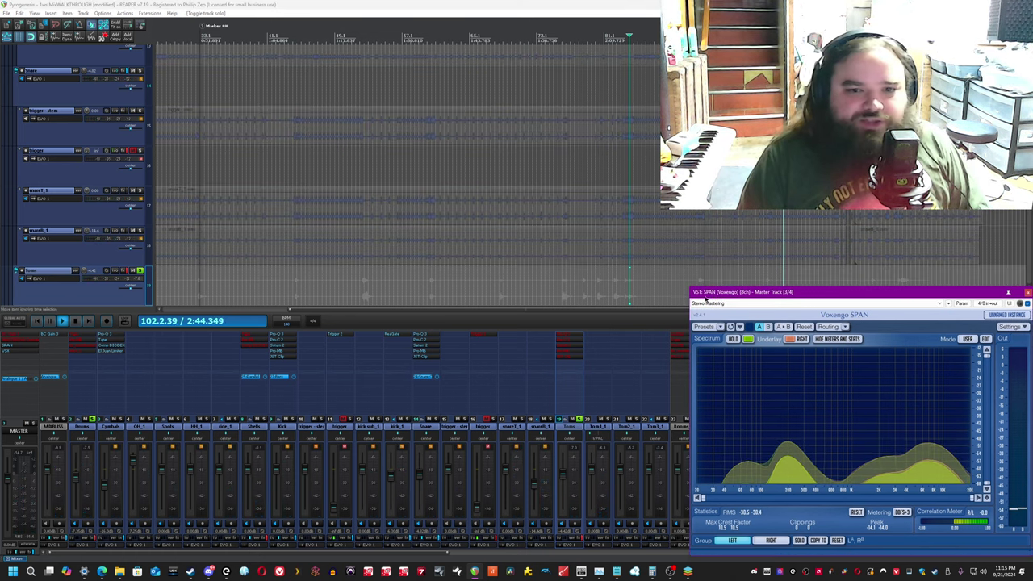
key("space")
key("space")
left_click_drag(563, 282, 638, 284)
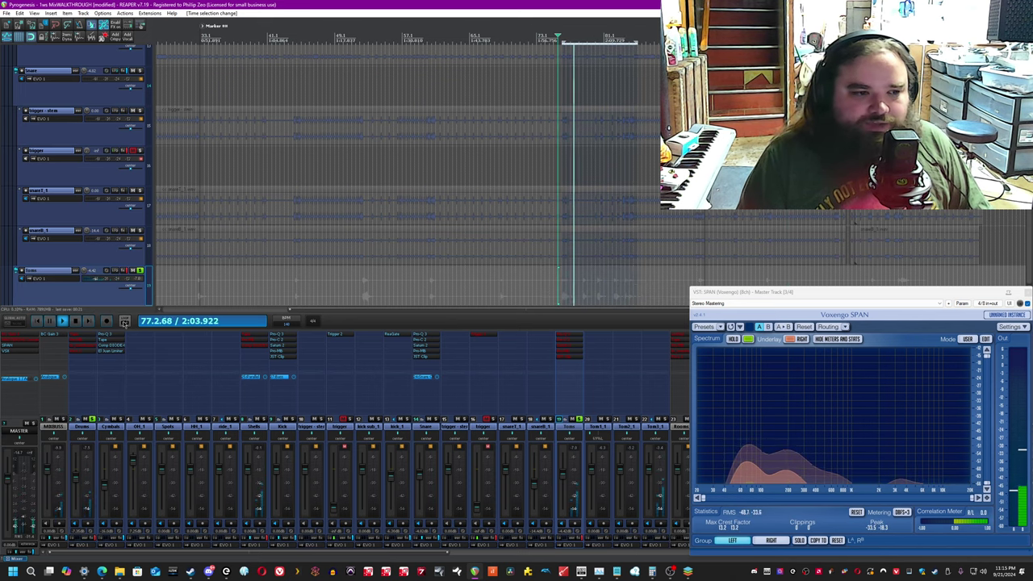
scroll(136, 322, "up", 2)
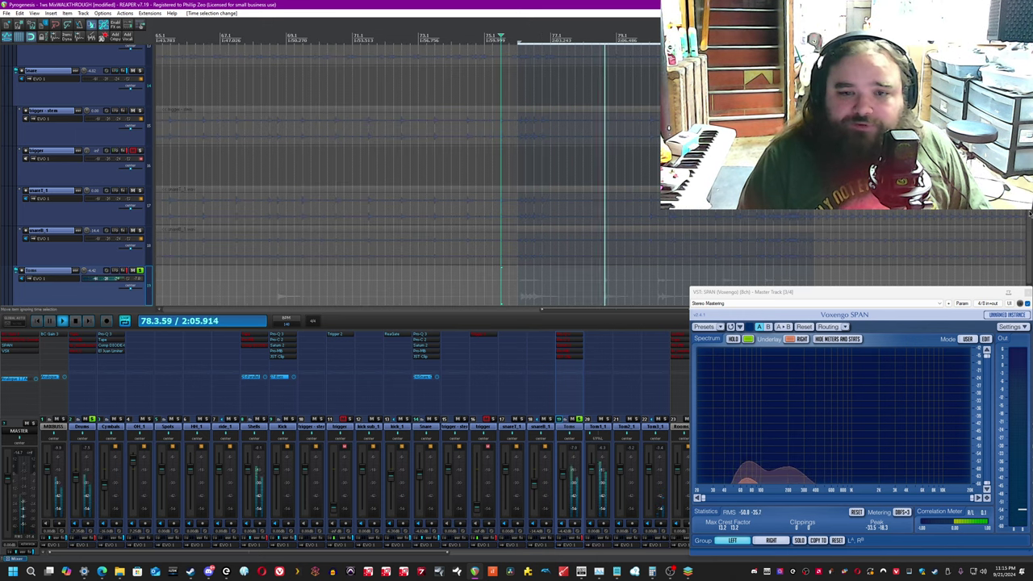
scroll(89, 210, "down", 4)
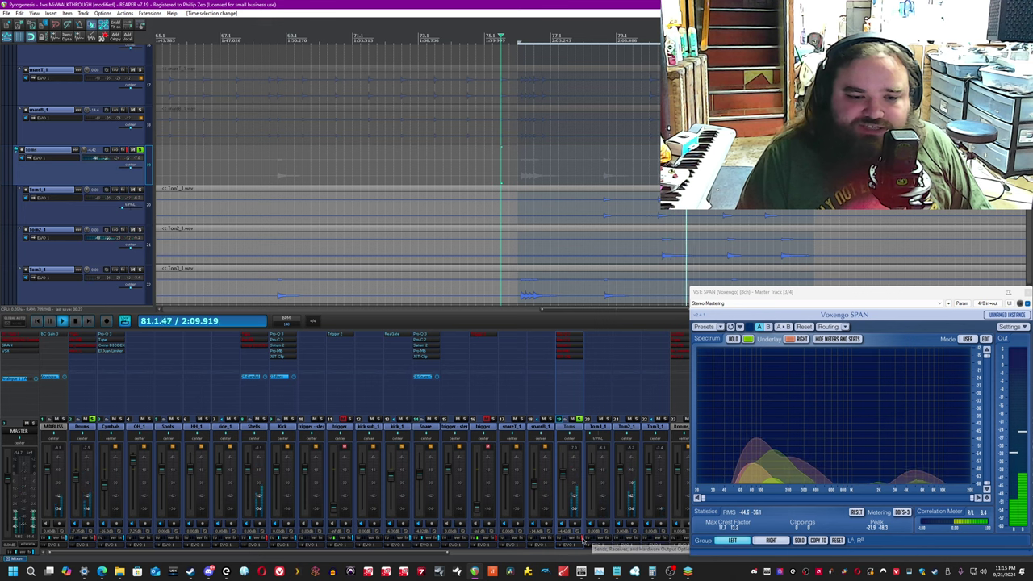
Open the Toms folder's effect chain and bypass Pro-C 2, Saturn 2, Pro-MB and JST Clip, leaving only Pro-Q 3 active.
left_click(579, 543)
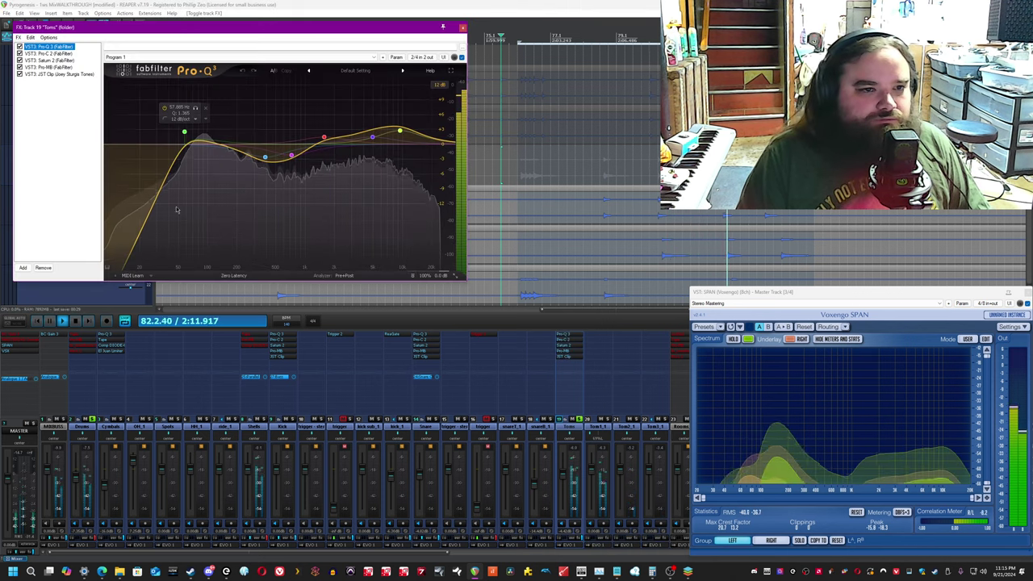
left_click_drag(110, 26, 185, 249)
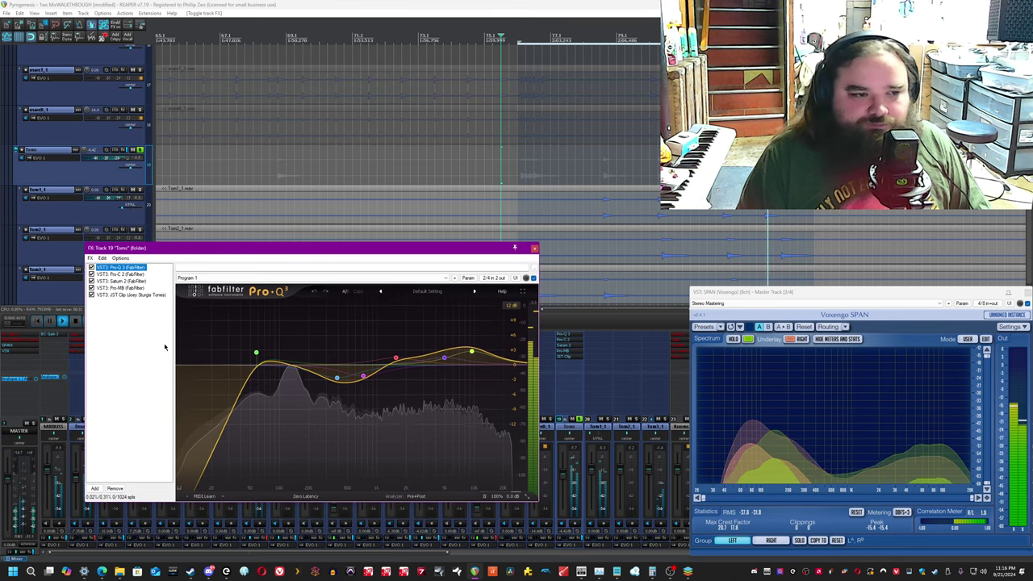
left_click(91, 288)
left_click(91, 281)
left_click(91, 274)
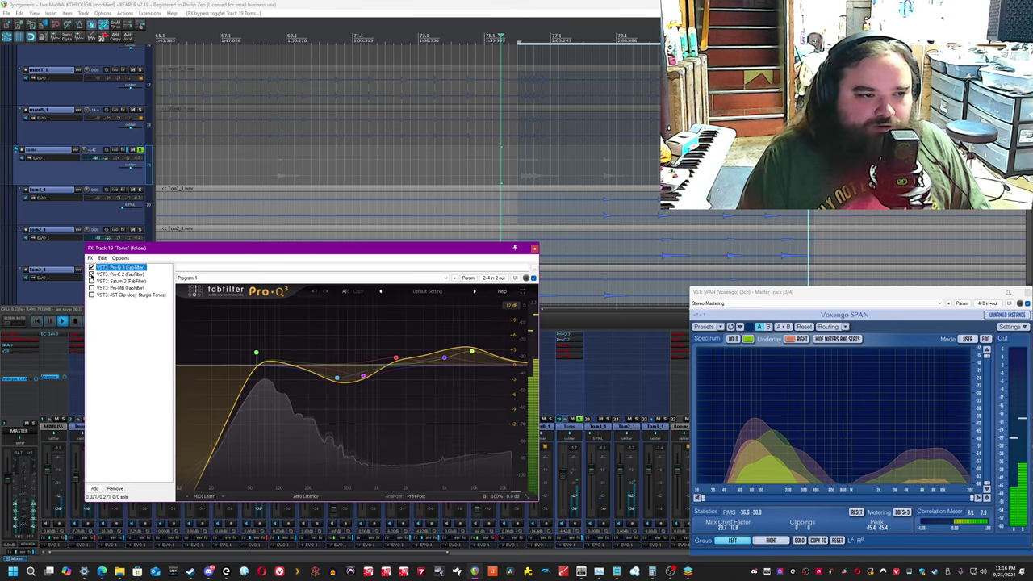
Demonstrate raising Pro-Q 3's two low-mid cuts near 390 and 725 Hz together to about +3 dB, then restore the cuts.
left_click(363, 377)
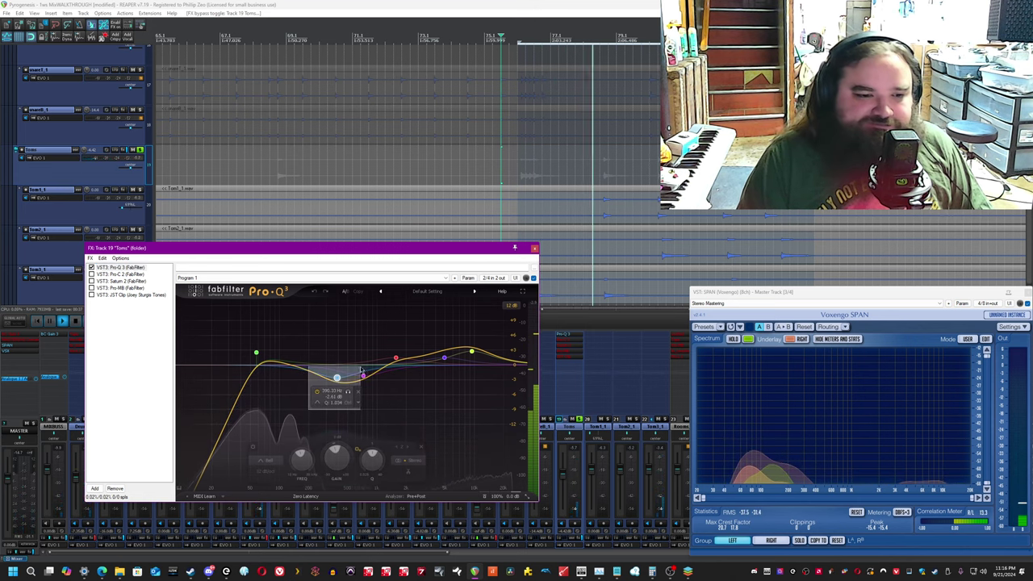
mouse_move(348, 461)
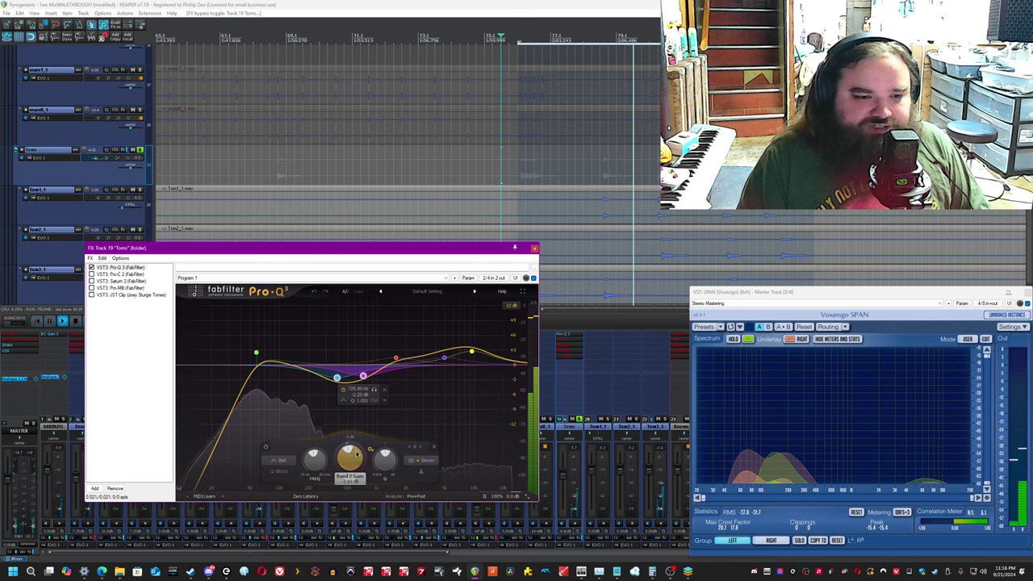
left_click_drag(348, 462, 366, 423)
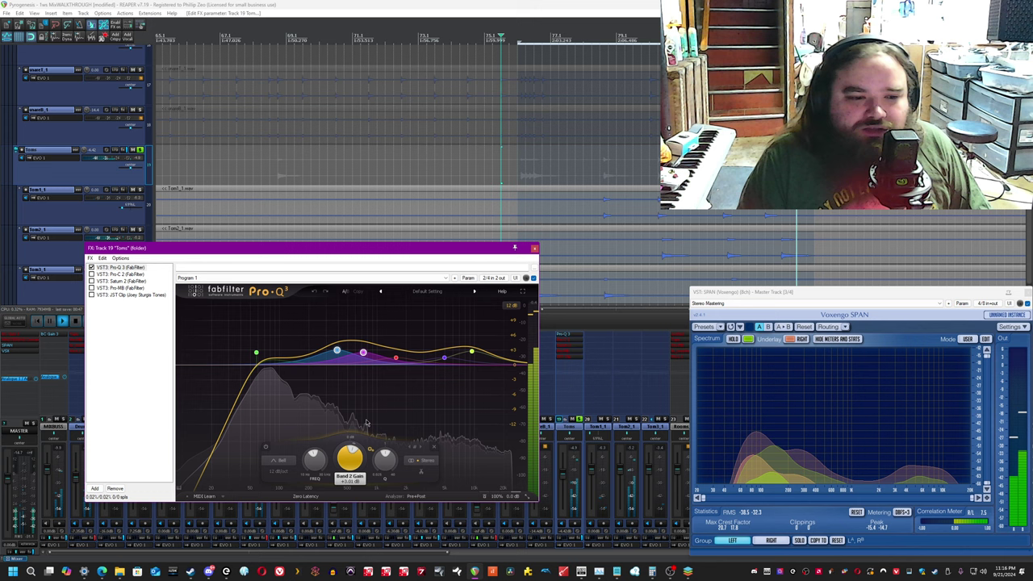
left_click_drag(365, 423, 356, 455)
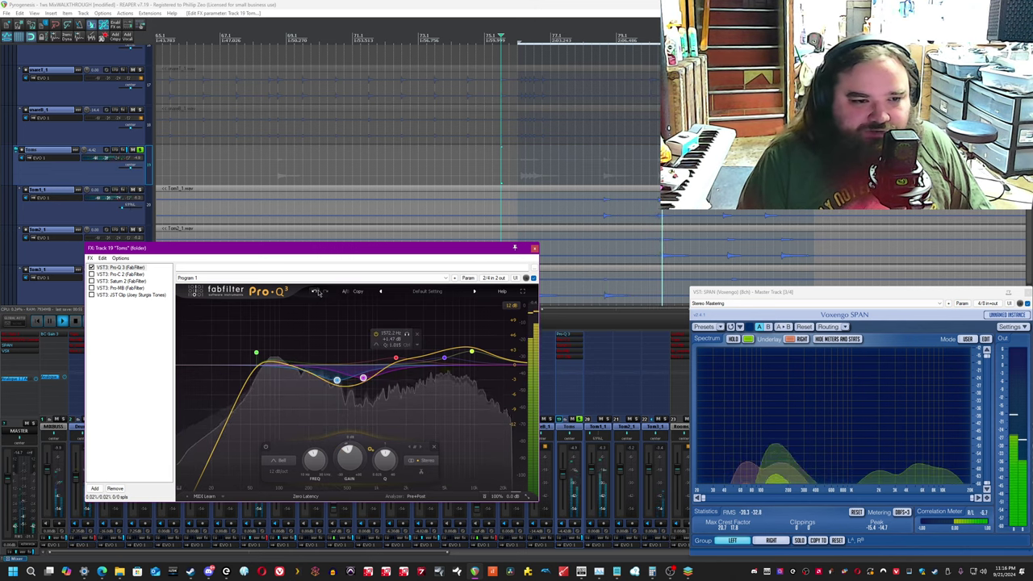
Show Pro-Q 3's low-cut band, demonstrate raising band 4's gain to about +5.5 dB, and undo the gain change.
left_click(257, 357)
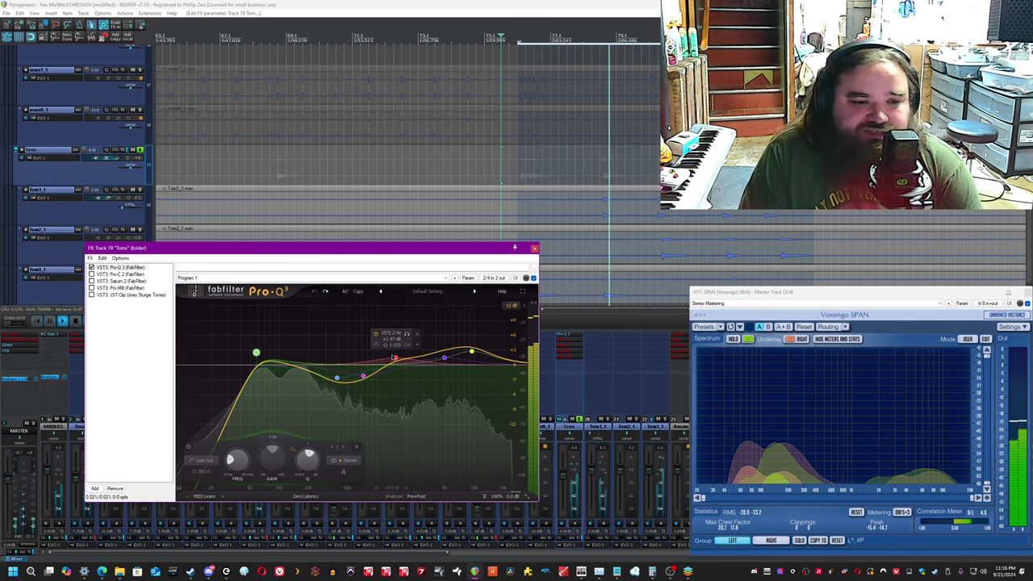
left_click(396, 359)
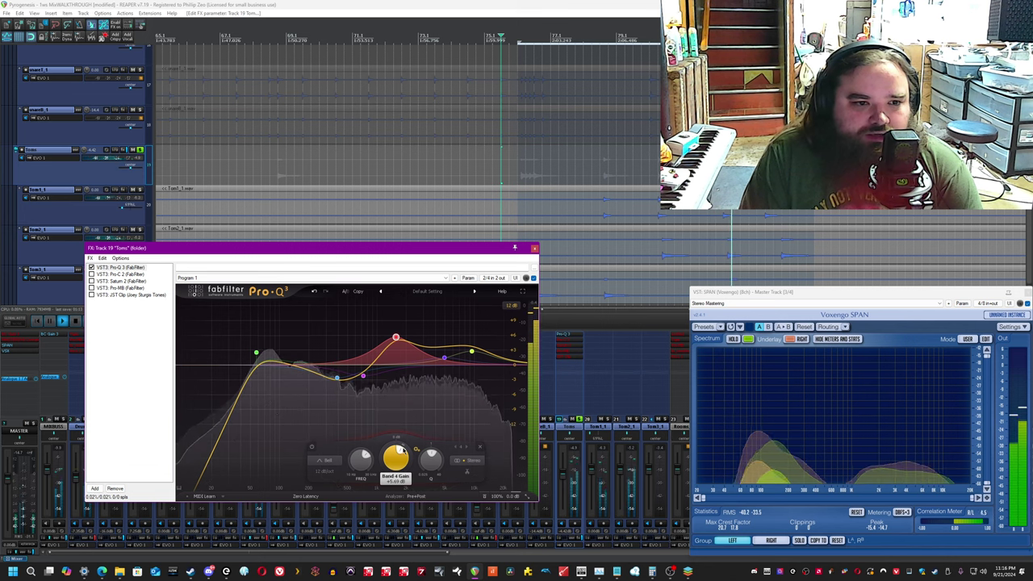
left_click(314, 293)
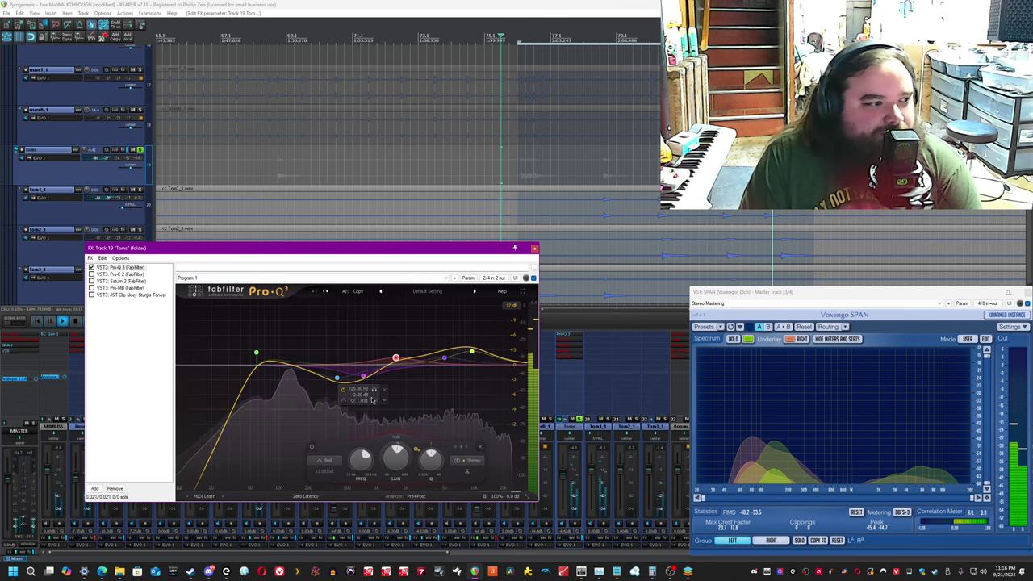
Demonstrate lowering Pro-Q 3's three upper boost bands together into cuts and raising them well above their settings, undoing each change.
left_click(445, 357)
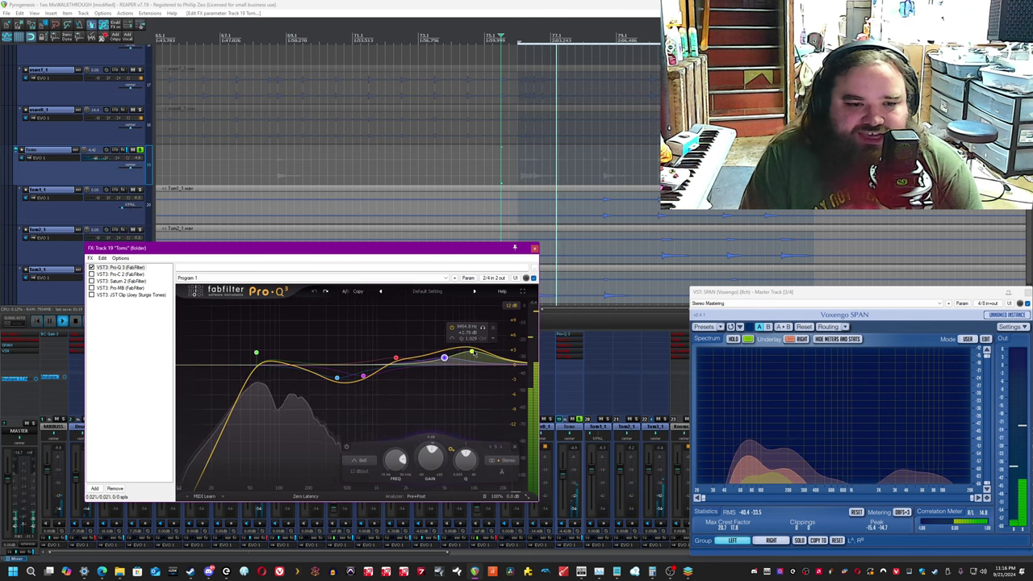
left_click(474, 352)
left_click_drag(498, 411, 377, 342)
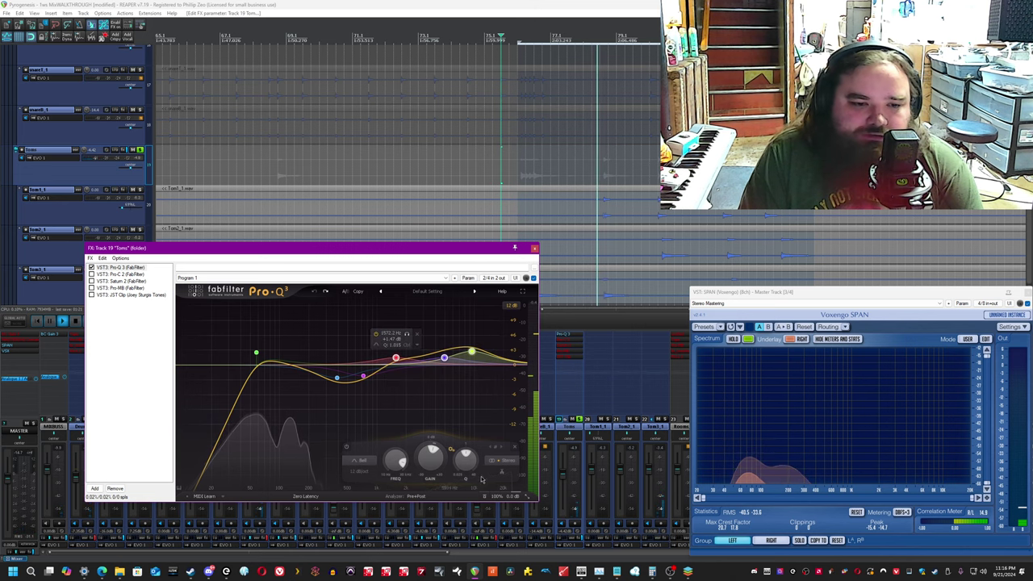
left_click_drag(433, 457, 432, 478)
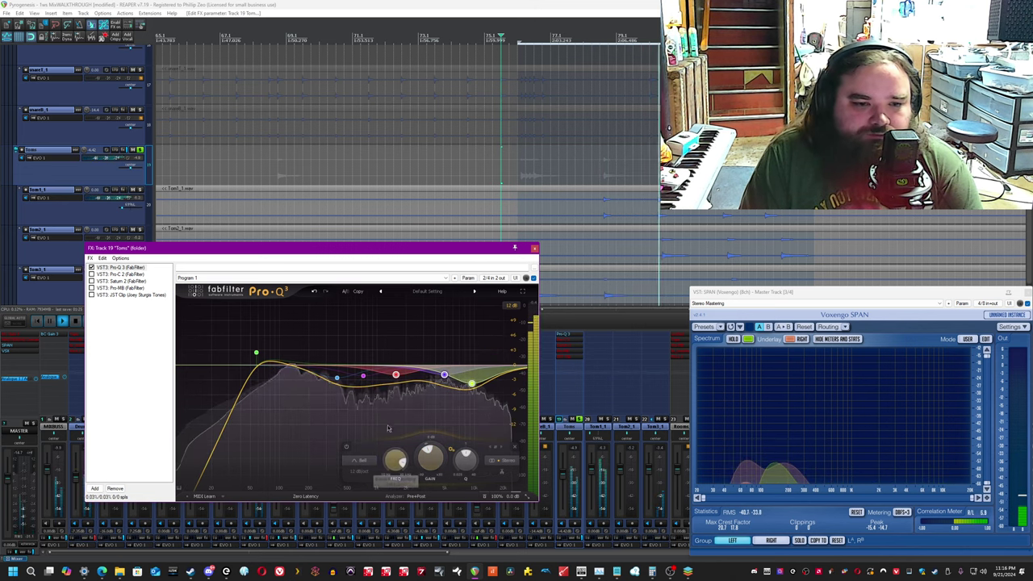
left_click(315, 293)
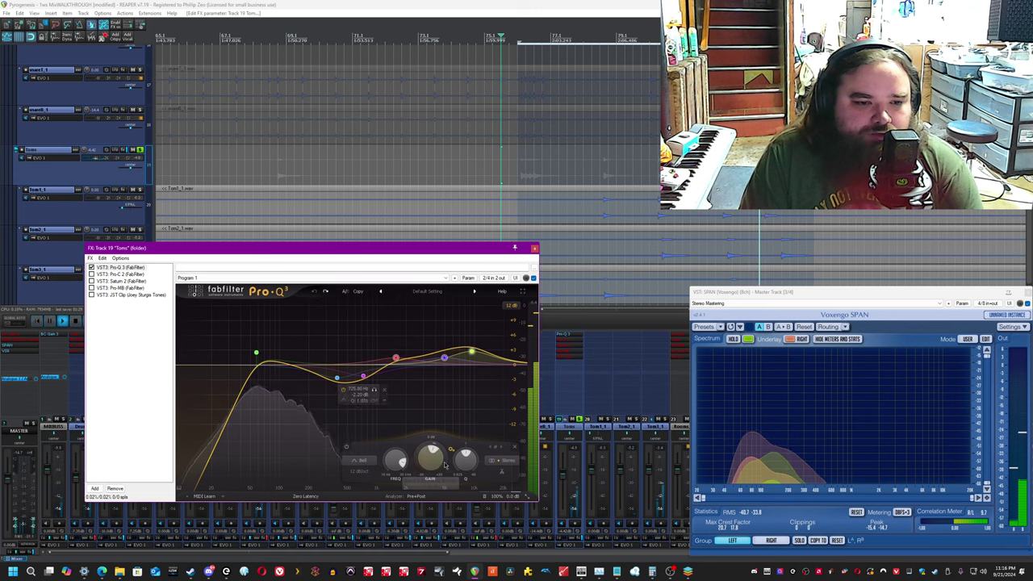
scroll(433, 449, "up", 8)
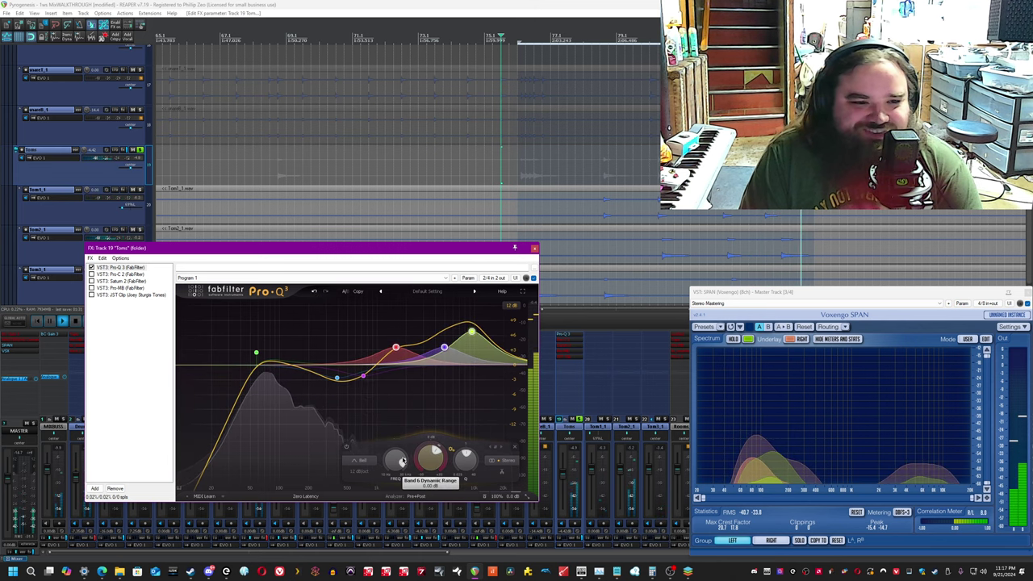
left_click(315, 293)
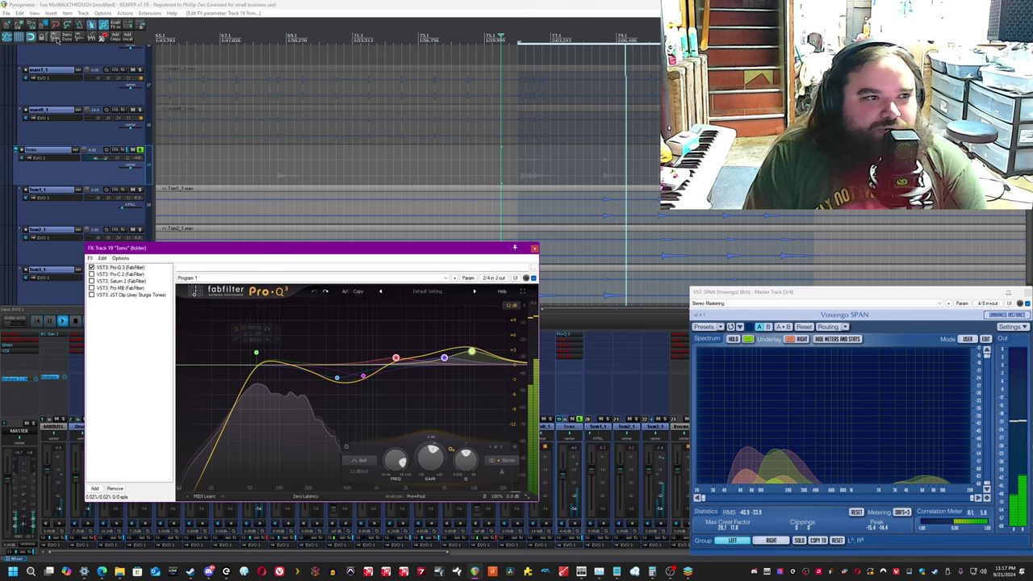
Enable Pro-C 2 in the Toms folder's chain and show its attack and release settings.
left_click(183, 23)
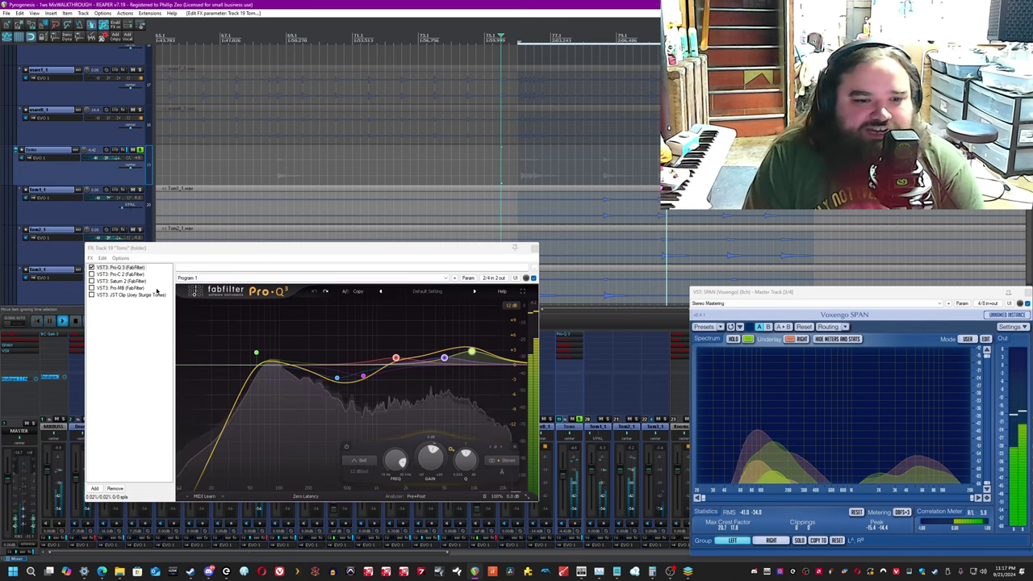
left_click(132, 278)
left_click(129, 275)
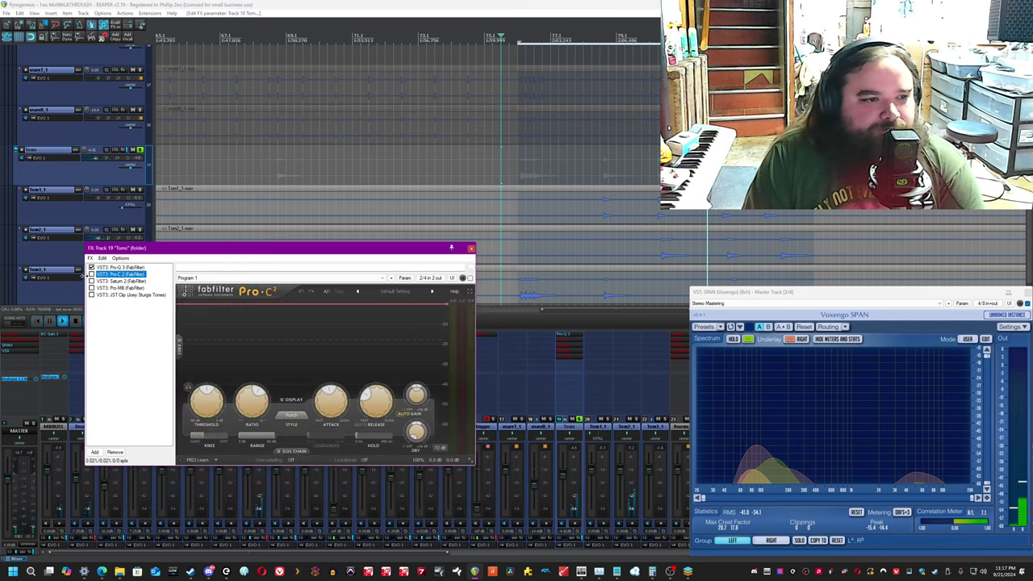
left_click(91, 274)
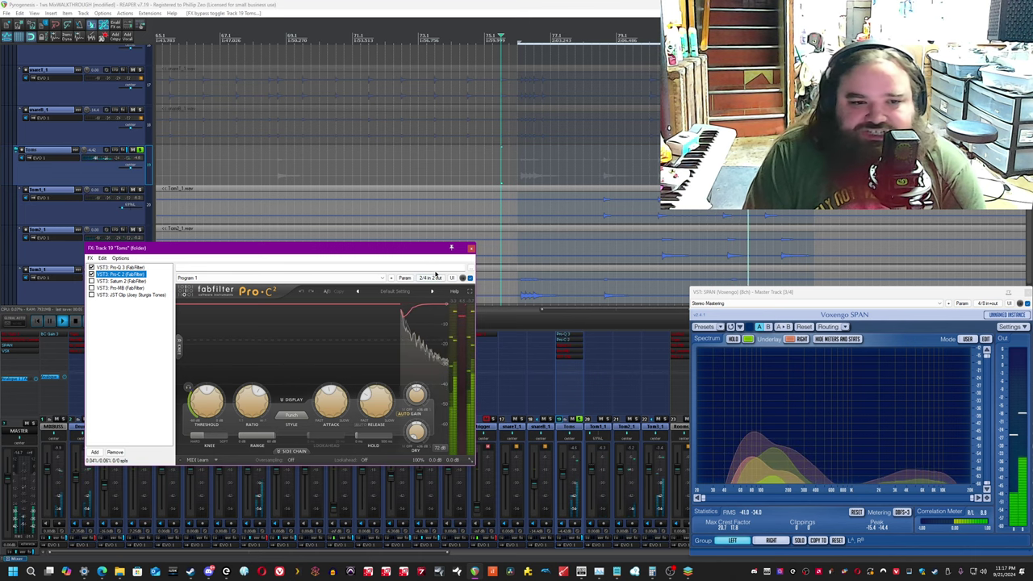
mouse_move(341, 403)
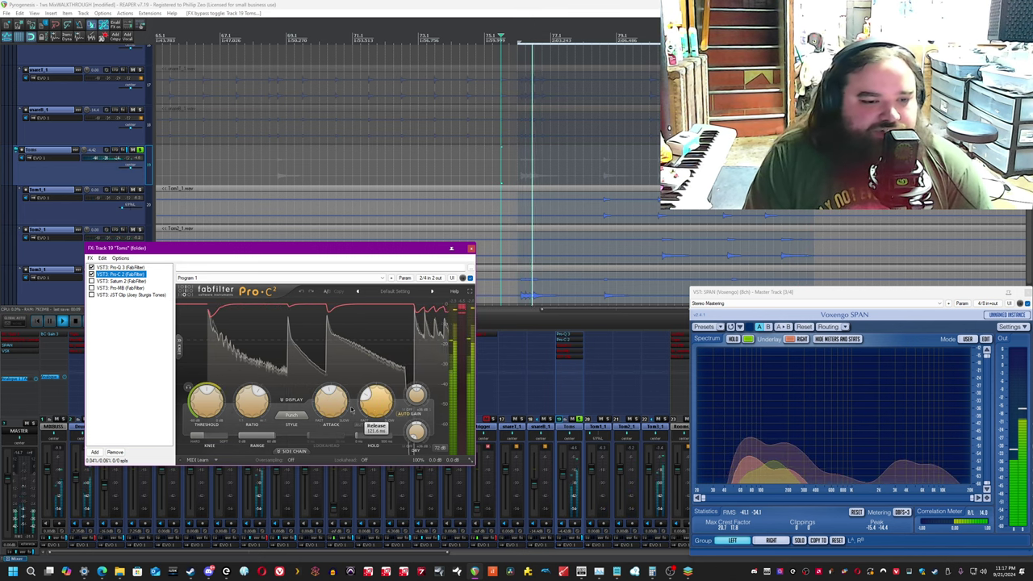
mouse_move(372, 407)
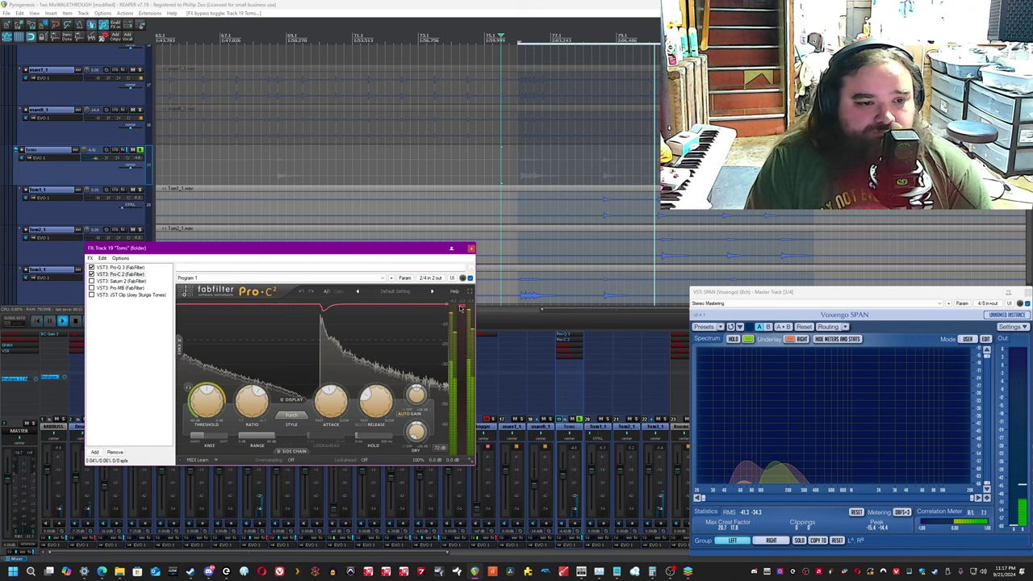
Enable Saturn 2 in the Toms chain and show the Warm Tape settings of its two highest bands.
left_click(41, 27)
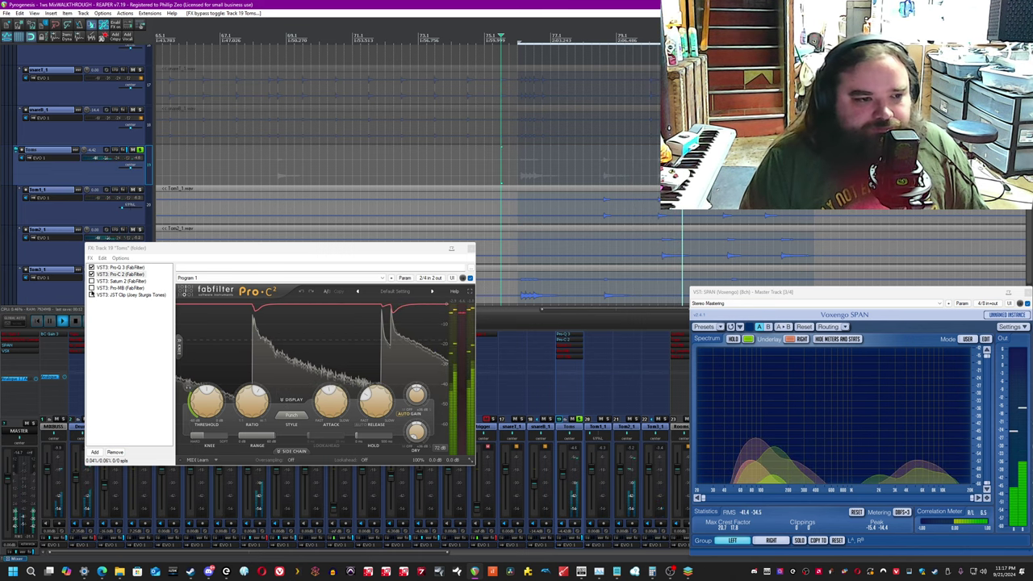
left_click(94, 282)
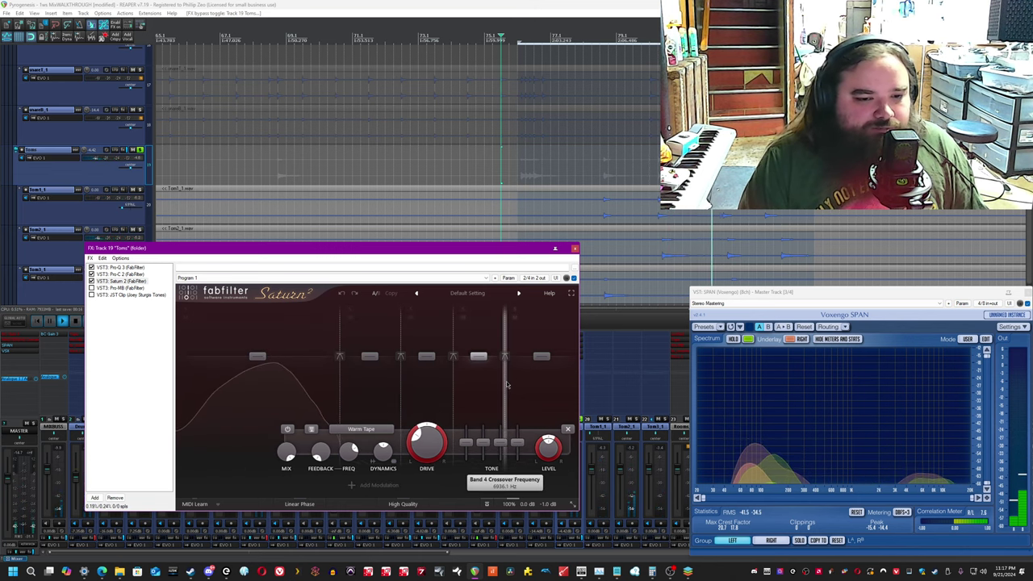
left_click(529, 396)
left_click(478, 397)
left_click(527, 422)
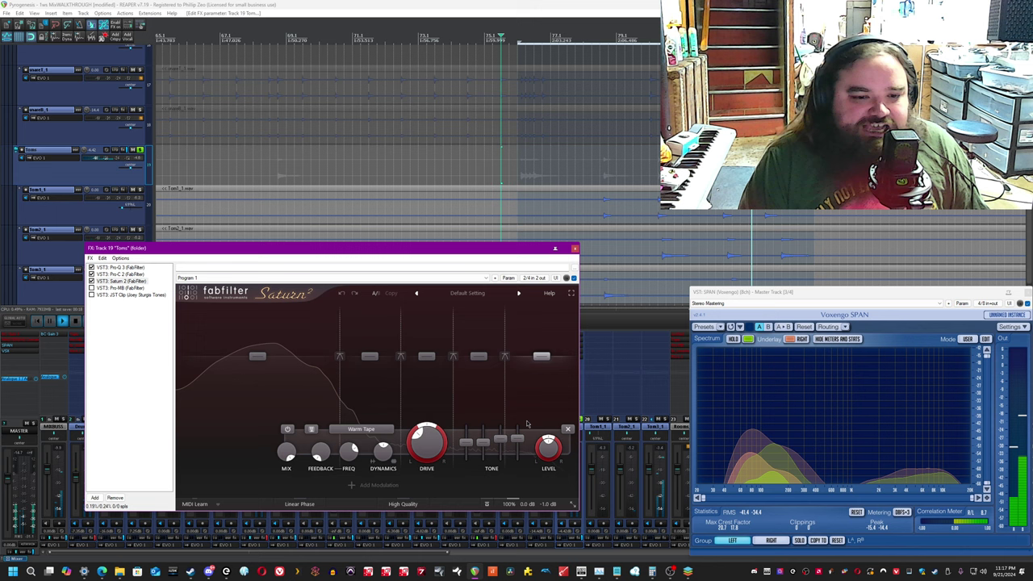
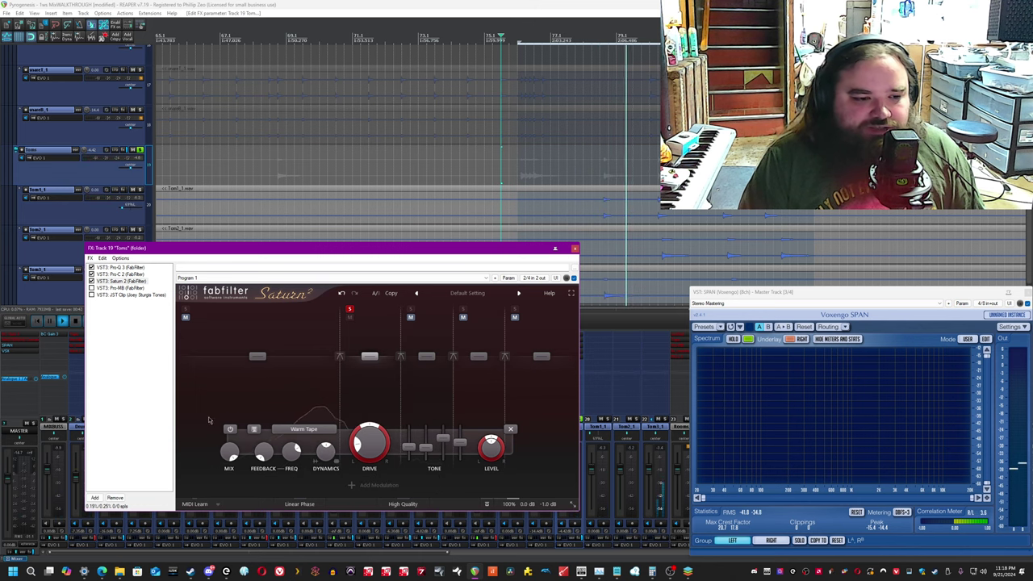
Compare Saturn 2's soloed second band with its Warm Tape saturation bypassed and active, then unsolo the band.
left_click(229, 430)
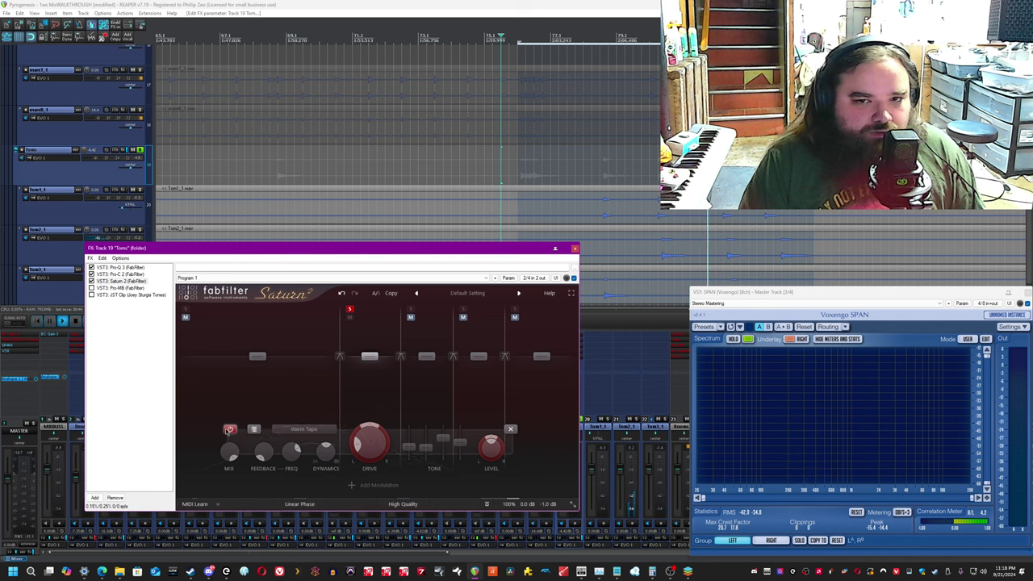
left_click(229, 429)
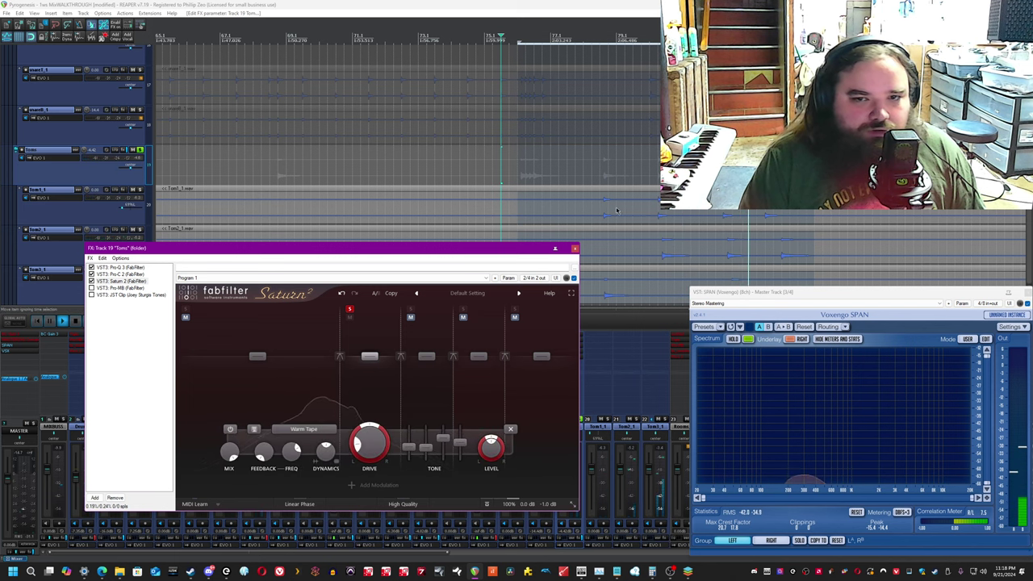
left_click(654, 166)
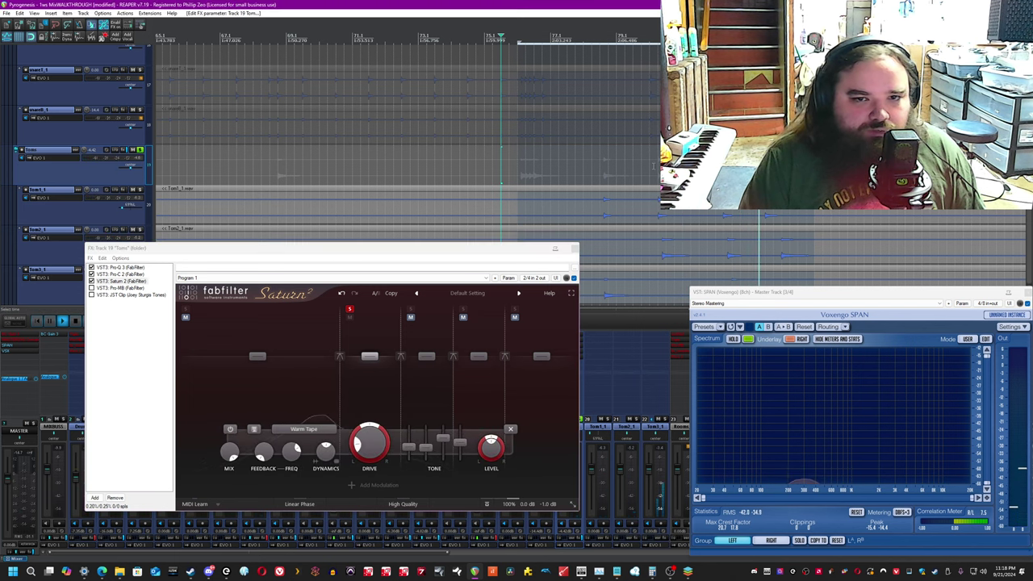
left_click(350, 310)
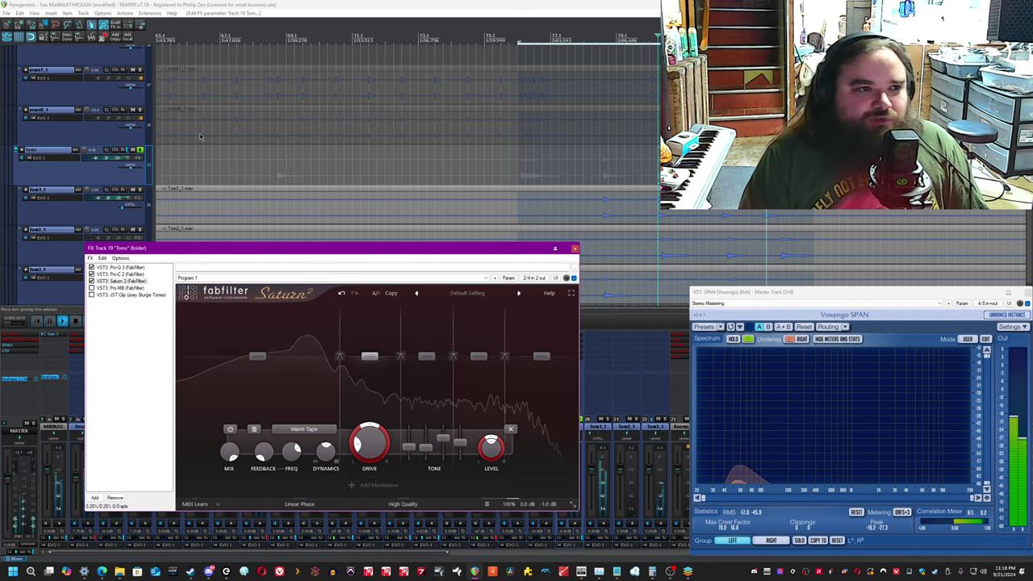
left_click(212, 236)
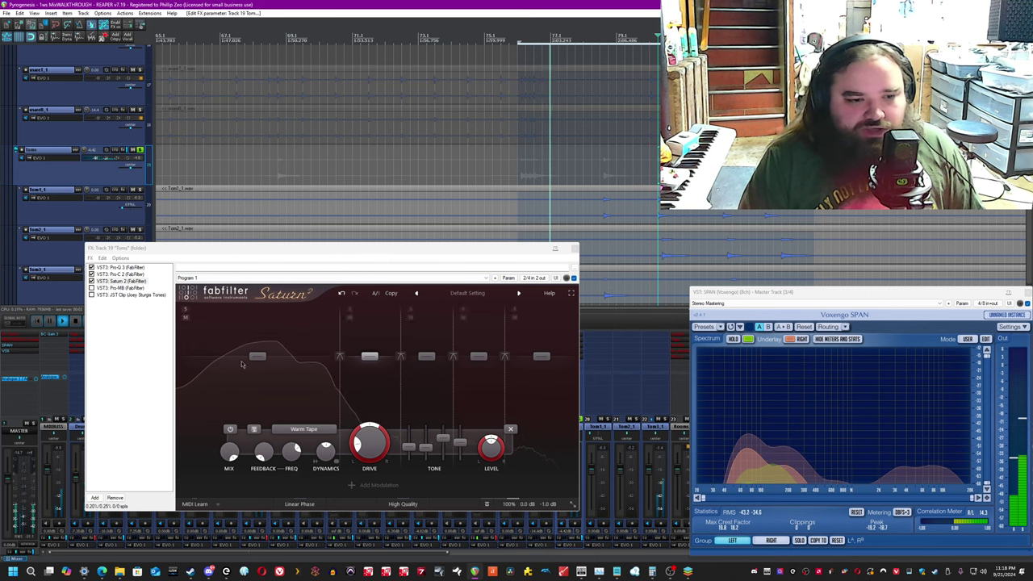
Enable Pro-MB, show its low band's compression settings, and restart playback from the beginning of the looped tom passage.
left_click(125, 289)
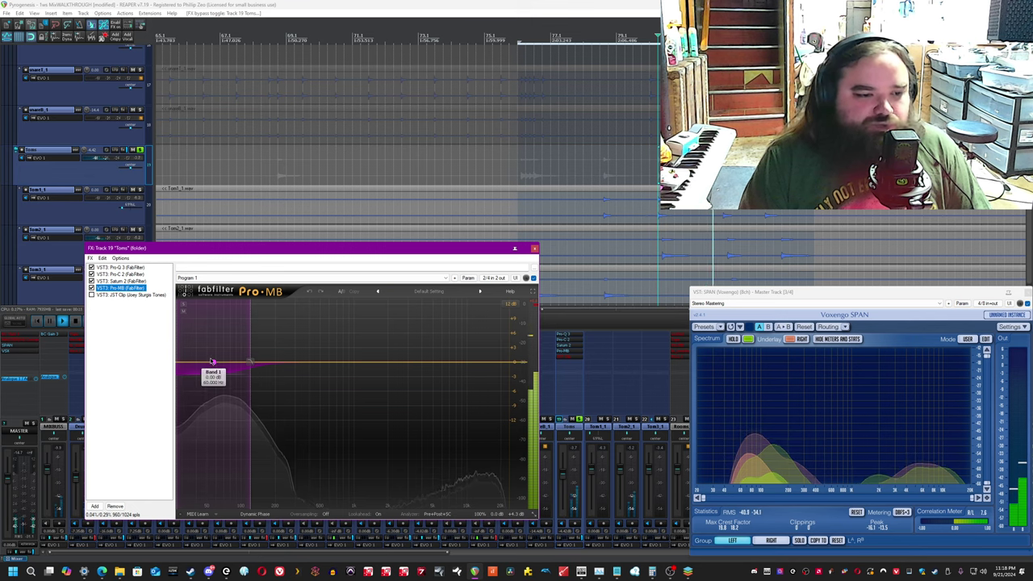
left_click(213, 363)
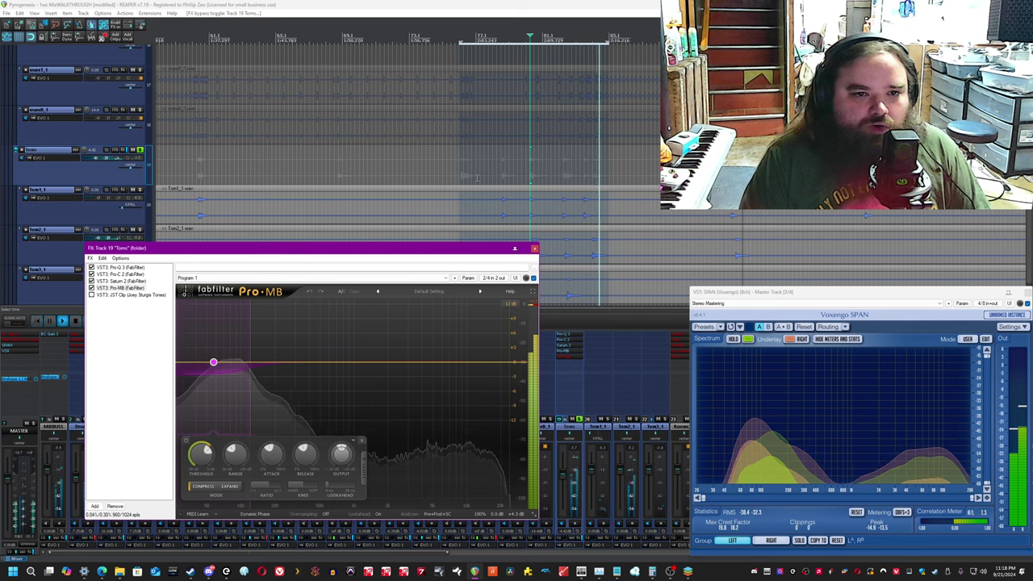
left_click(461, 174)
left_click(461, 174)
key("space")
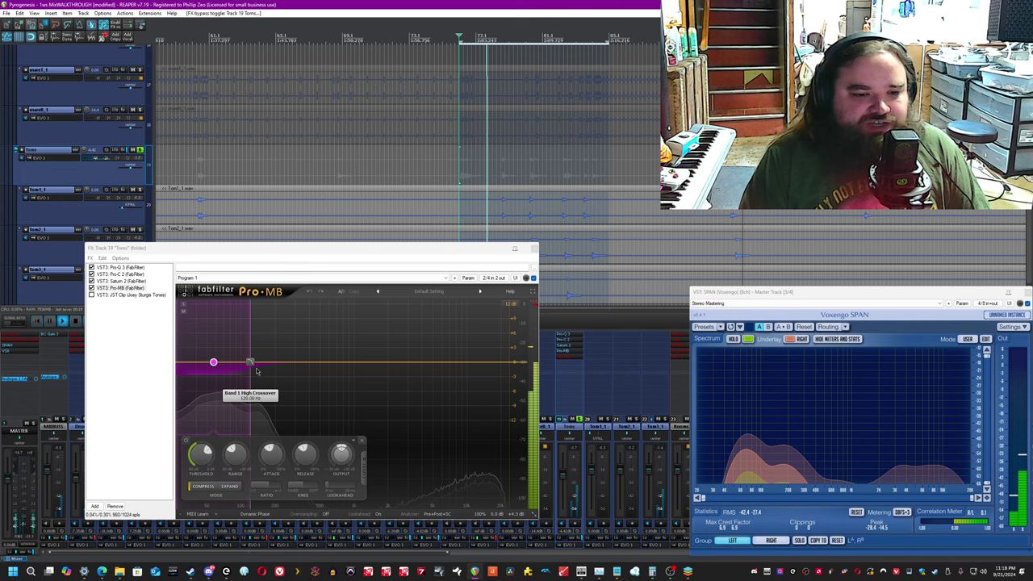
Enable JST Clip at the end of the Toms chain, show its controls, and close the effect chain.
left_click(113, 295)
left_click(114, 295)
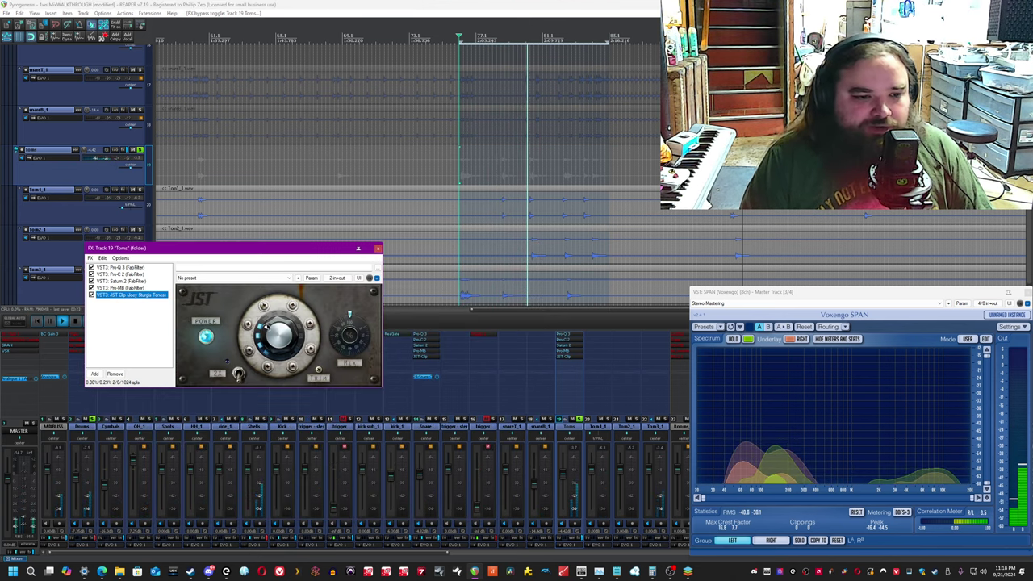
left_click(377, 250)
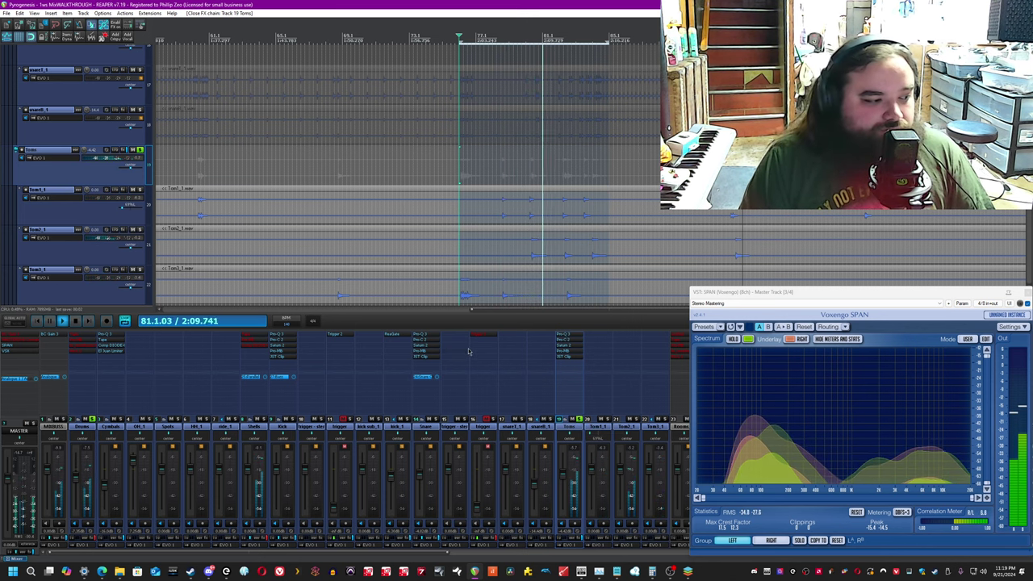
Unsolo the Toms folder and solo the Shells folder instead.
left_click(578, 421)
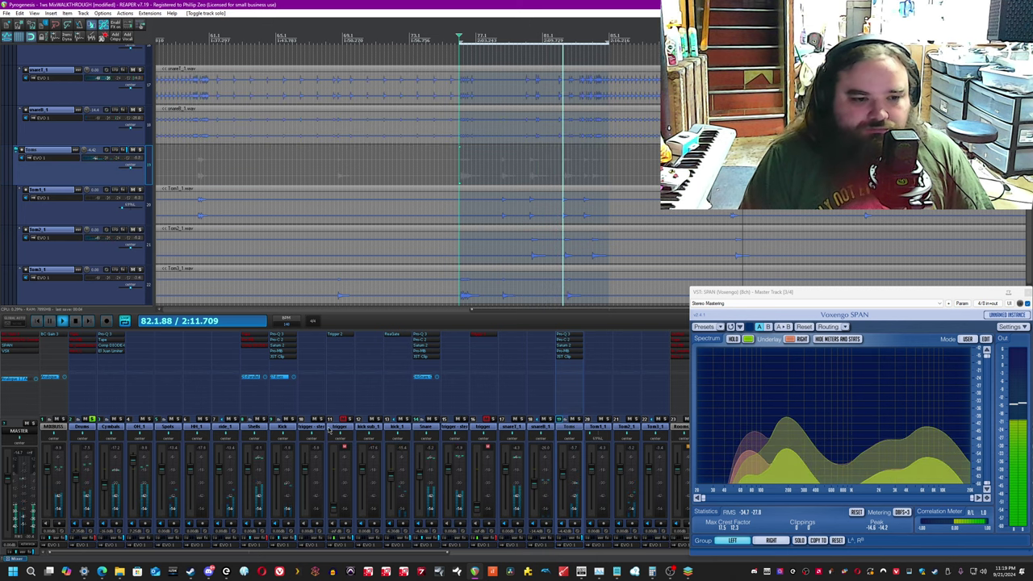
left_click(267, 424)
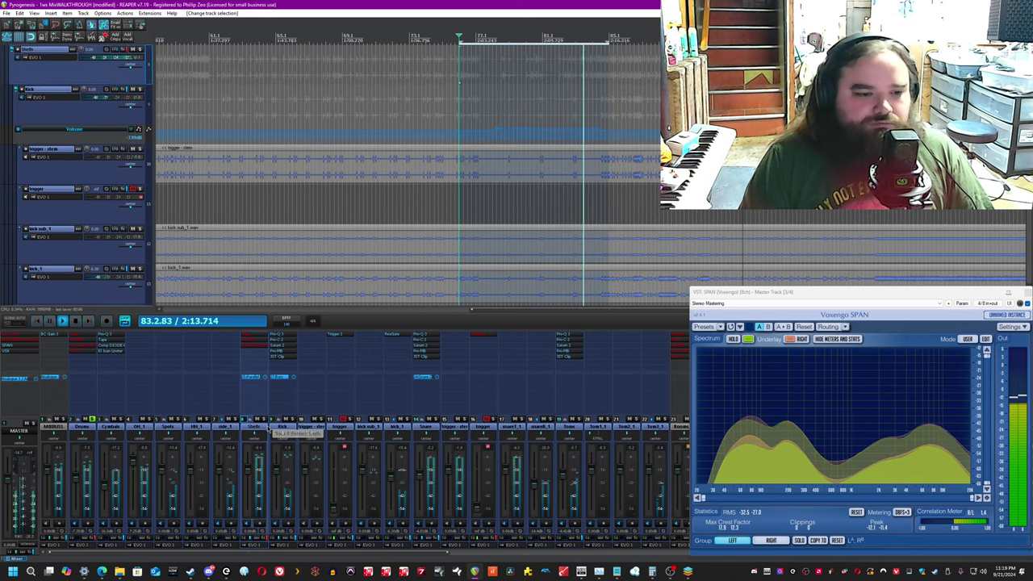
left_click(264, 420)
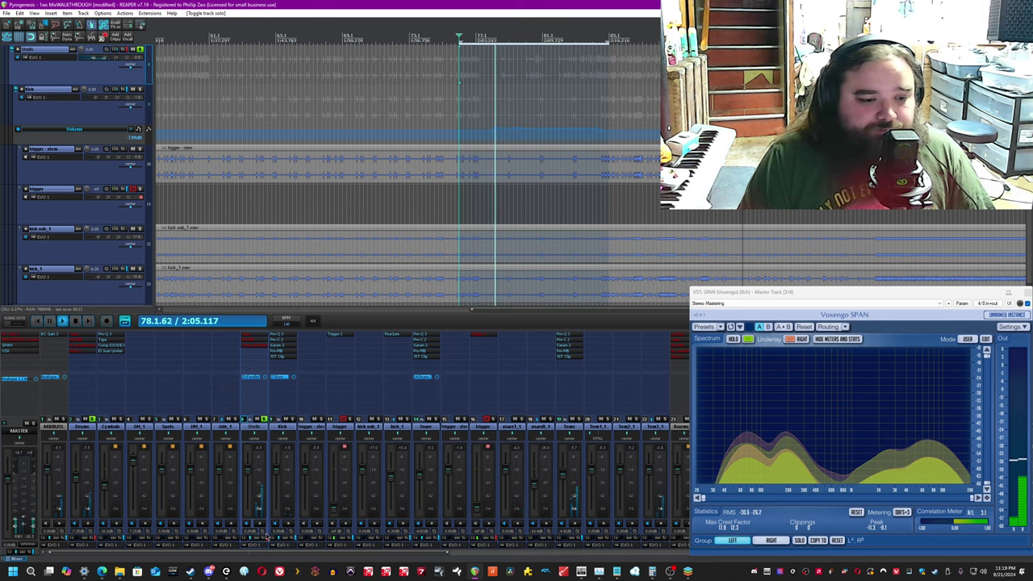
Open the Shells folder's effect chain and bypass Pro-MB and Comp DIODE-609, leaving only Softube Tape active.
left_click(268, 543)
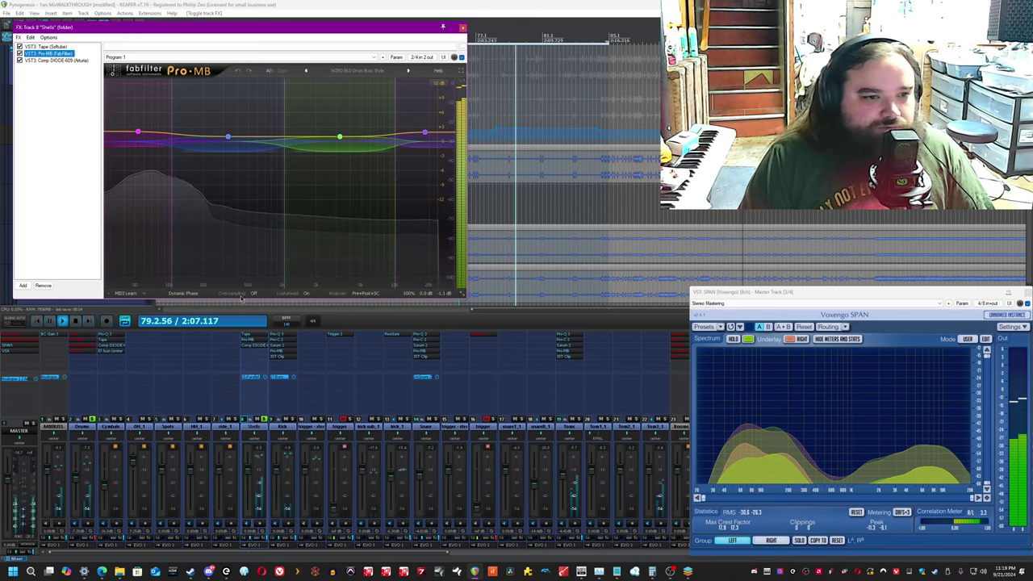
left_click_drag(159, 47, 190, 245)
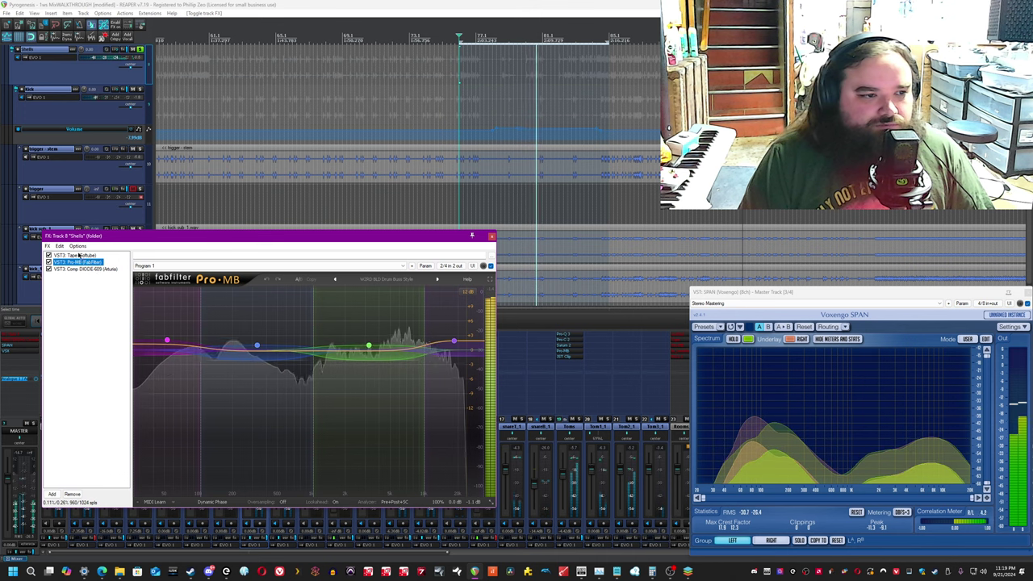
left_click(75, 255)
left_click(48, 269)
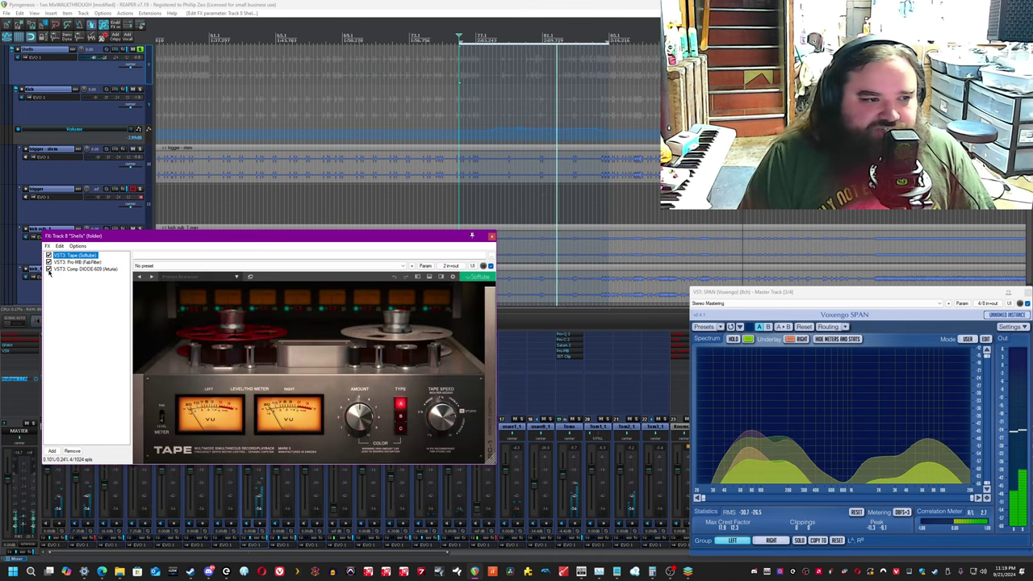
left_click(48, 263)
Examine Tape's remote-control section, including crosstalk, and its main colour amount control.
left_click(161, 415)
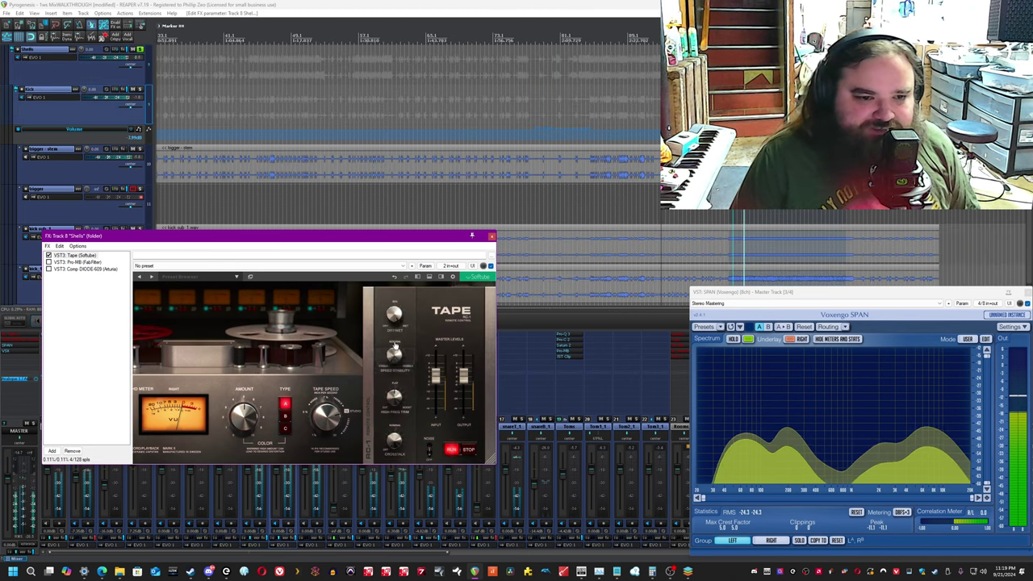
mouse_move(395, 437)
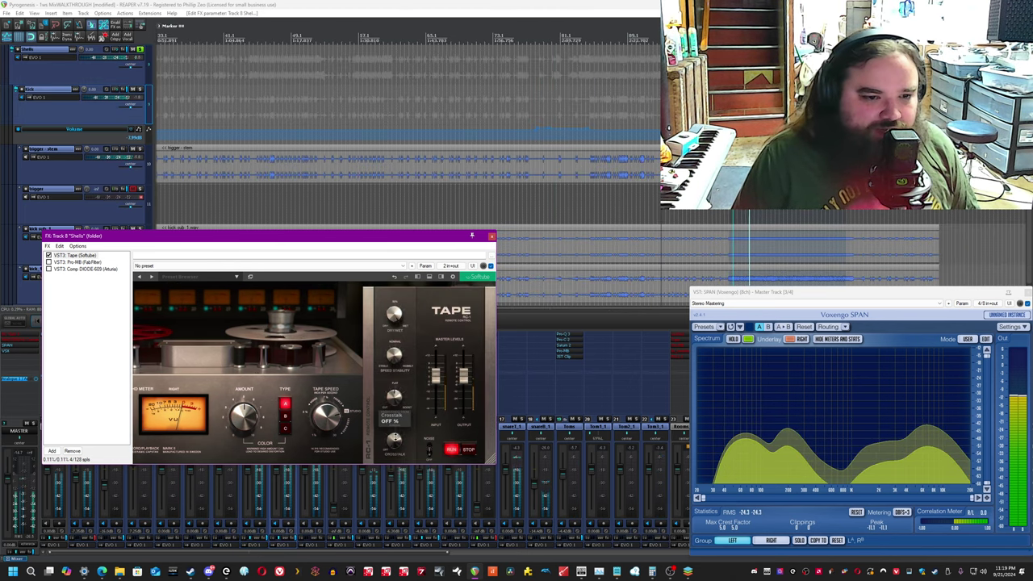
left_click(371, 418)
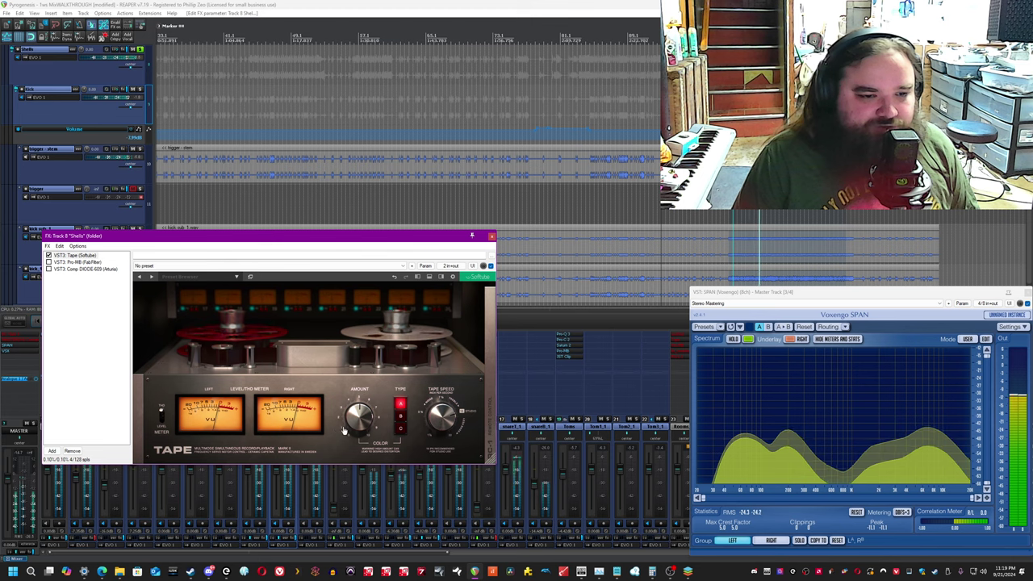
mouse_move(348, 408)
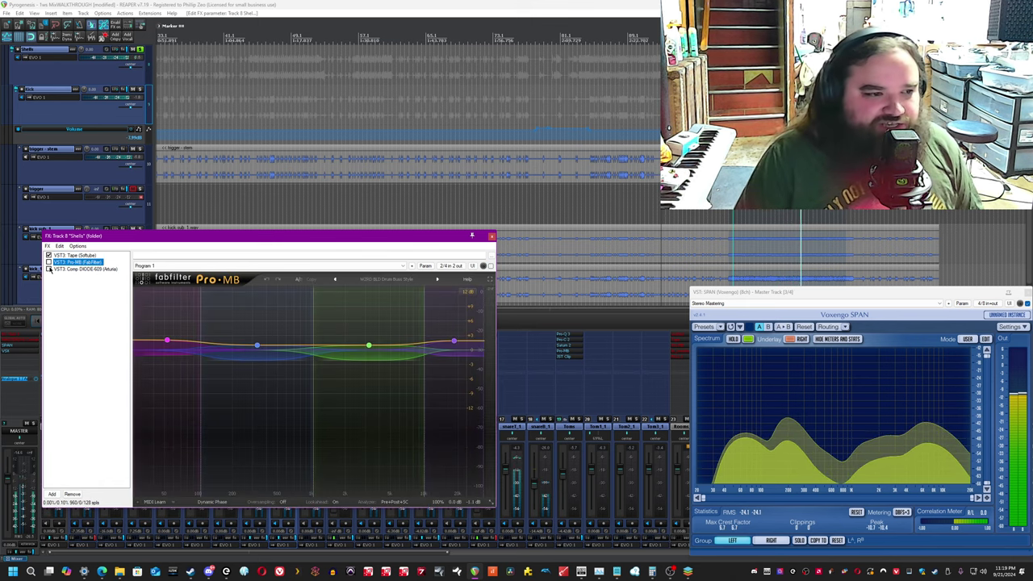
Enable Pro-MB in the Shells chain and inspect the settings of each of its four bands.
left_click(49, 262)
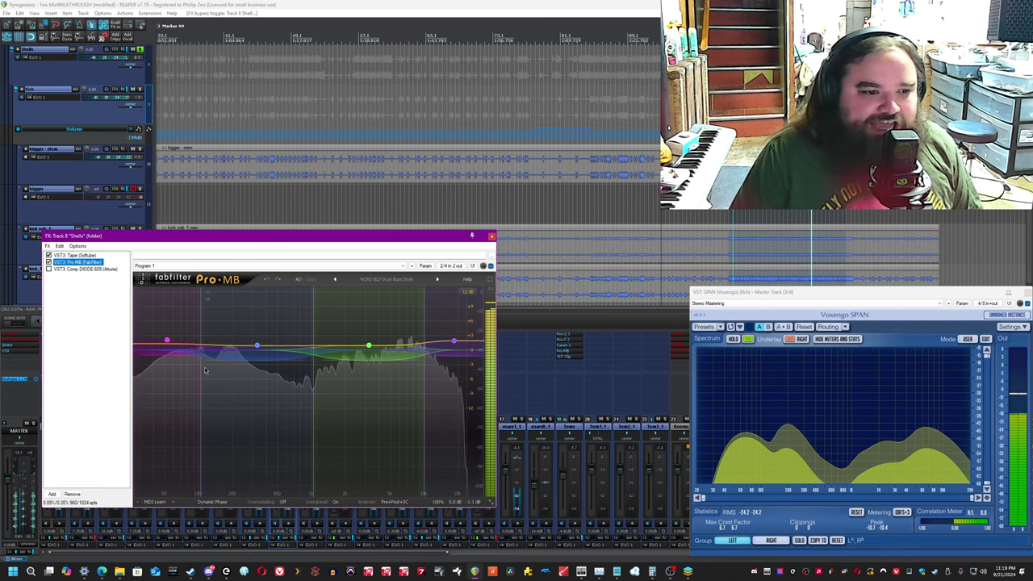
left_click(166, 351)
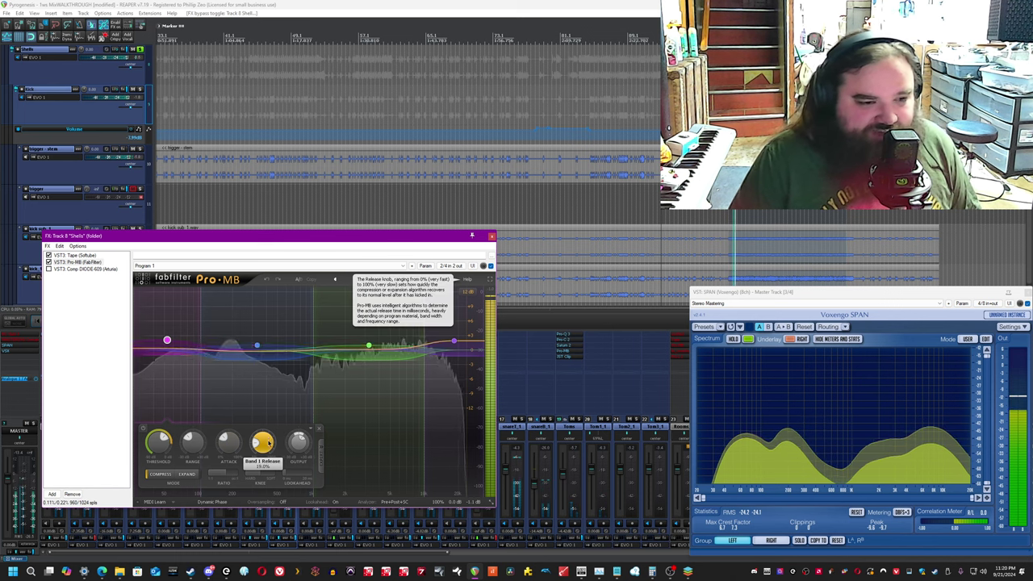
left_click(257, 347)
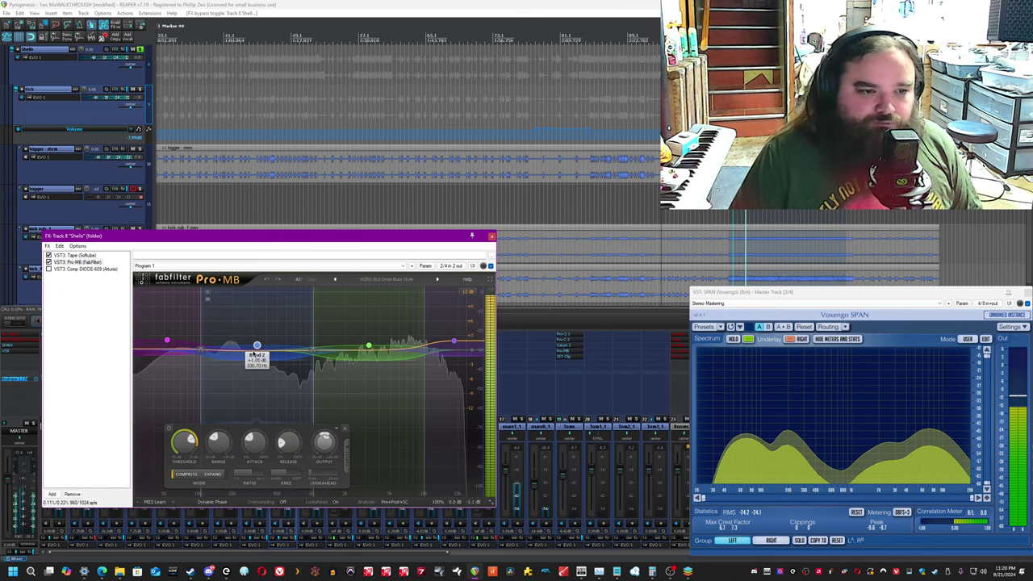
left_click_drag(227, 333, 404, 384)
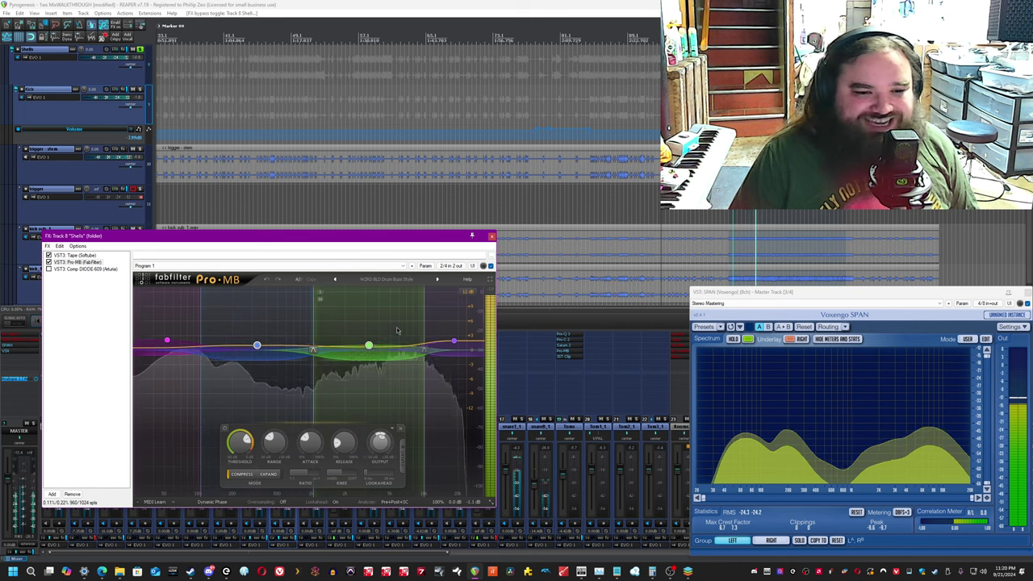
left_click(462, 329)
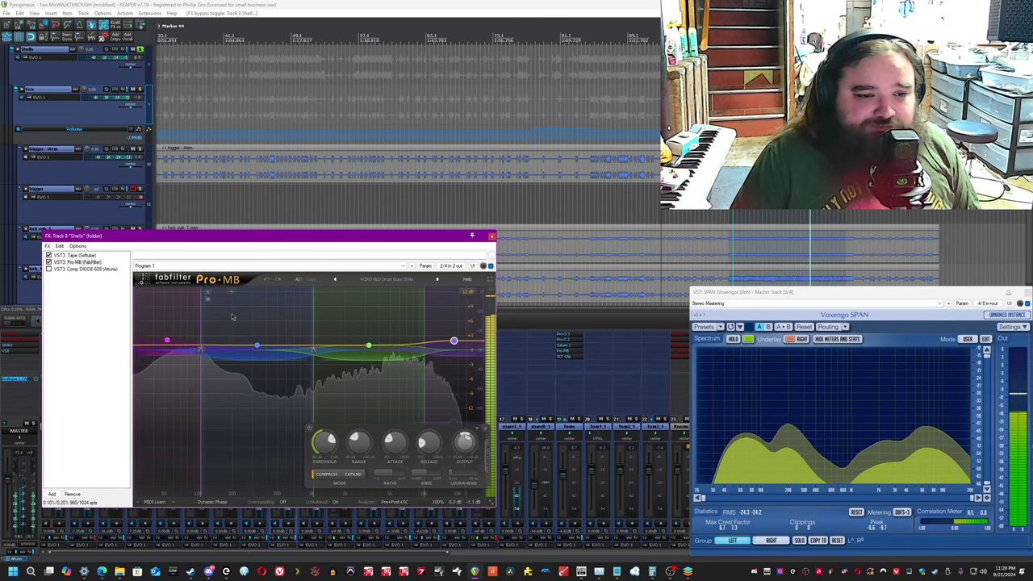
left_click(368, 346)
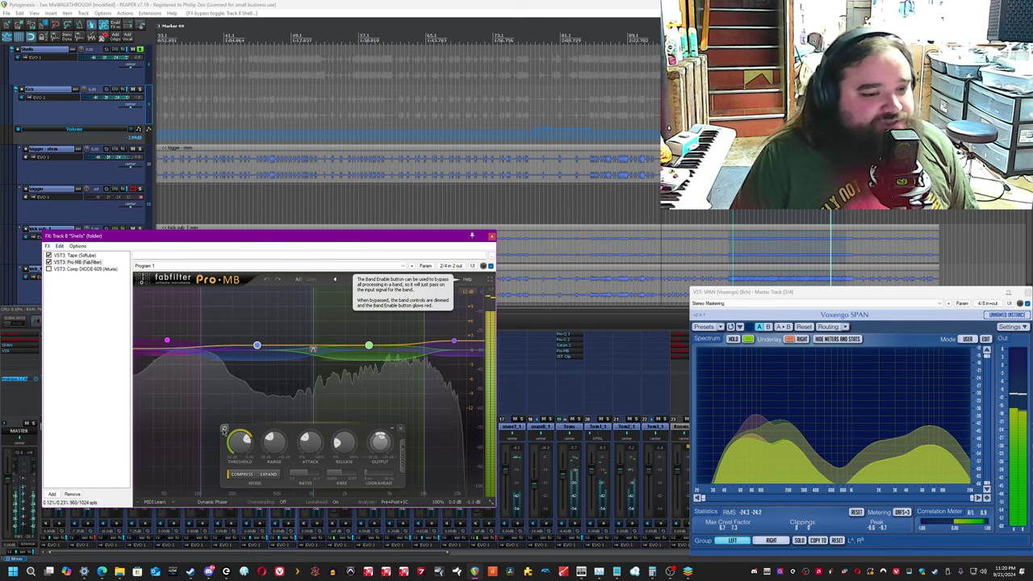
Bypass Pro-MB's two selected middle bands for comparison, re-enable them, and save the project.
left_click(225, 430)
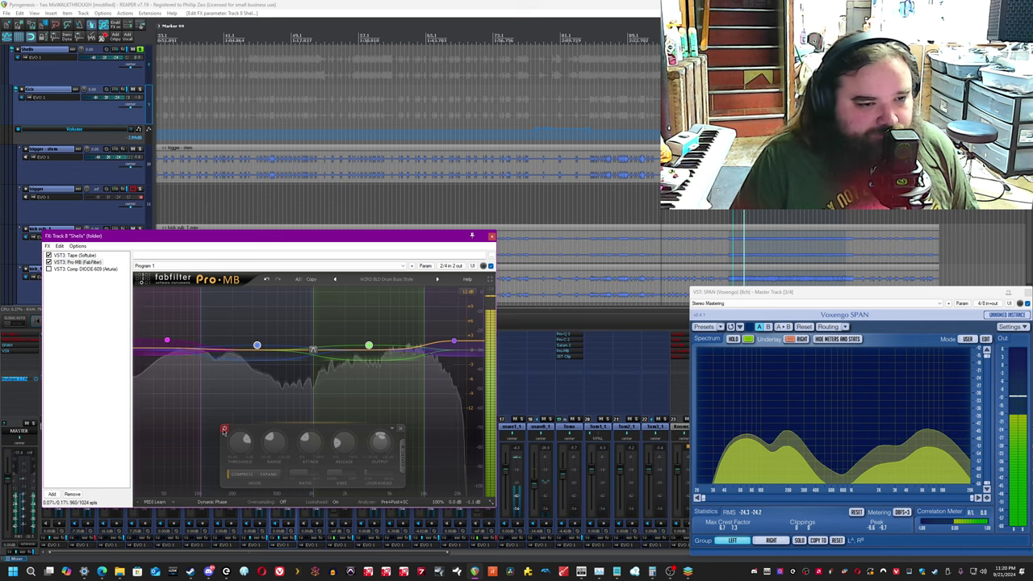
left_click(224, 430)
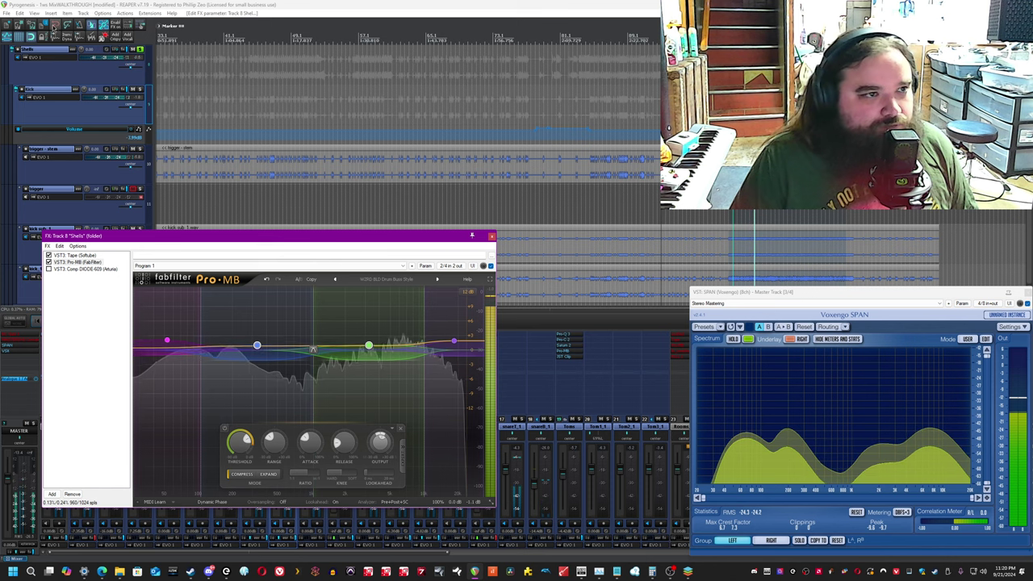
left_click(32, 25)
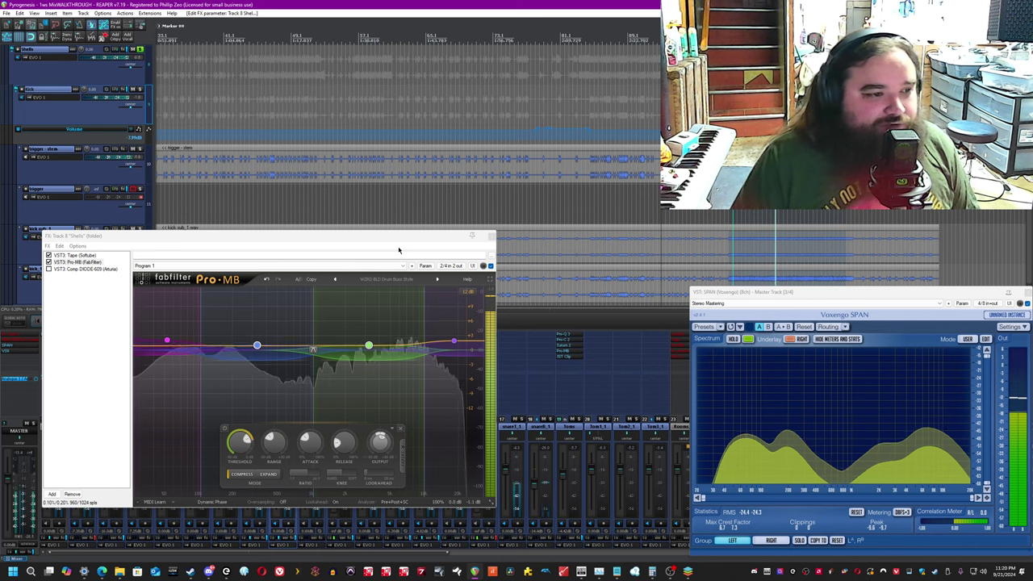
Enable Comp DIODE-609 at the end of the Shells chain and examine its gain reduction as both a graph and needle meters.
left_click(81, 270)
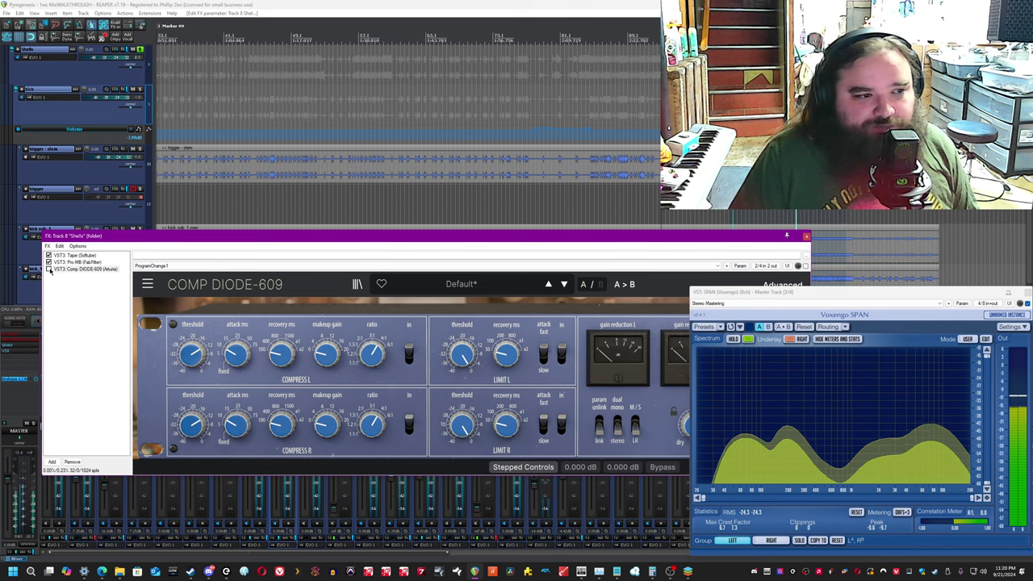
left_click(788, 237)
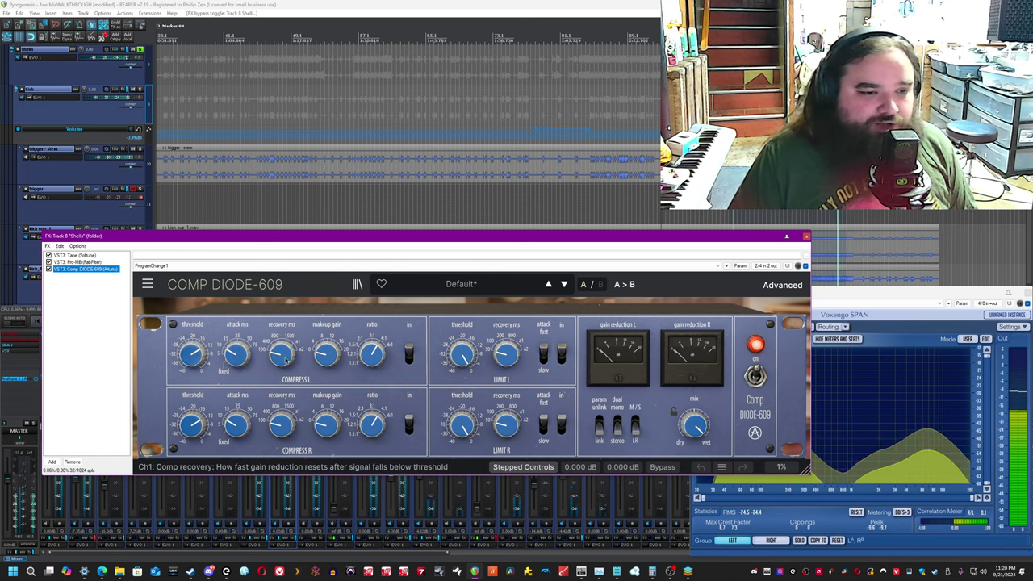
left_click(664, 350)
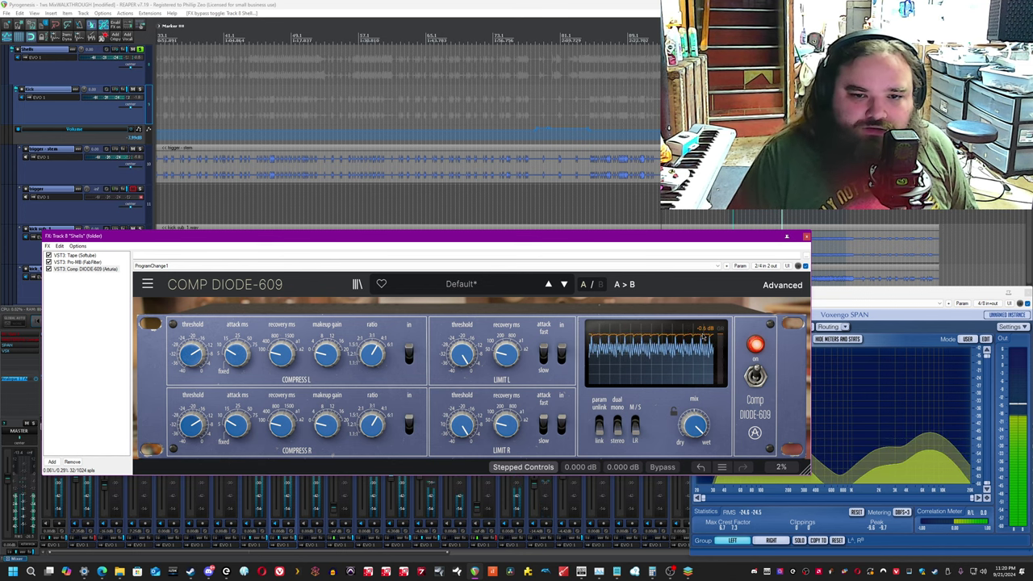
left_click(632, 369)
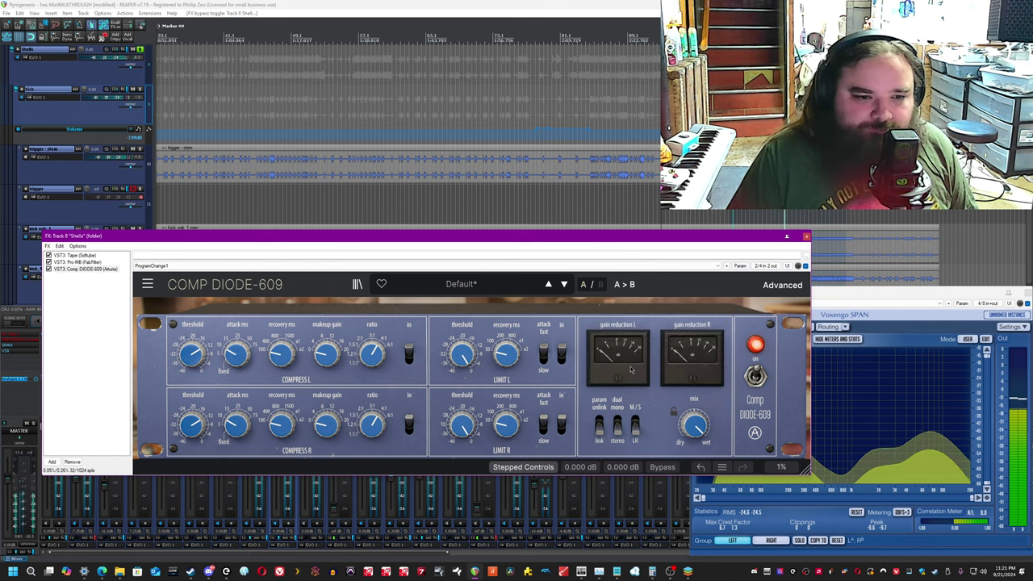
left_click(705, 370)
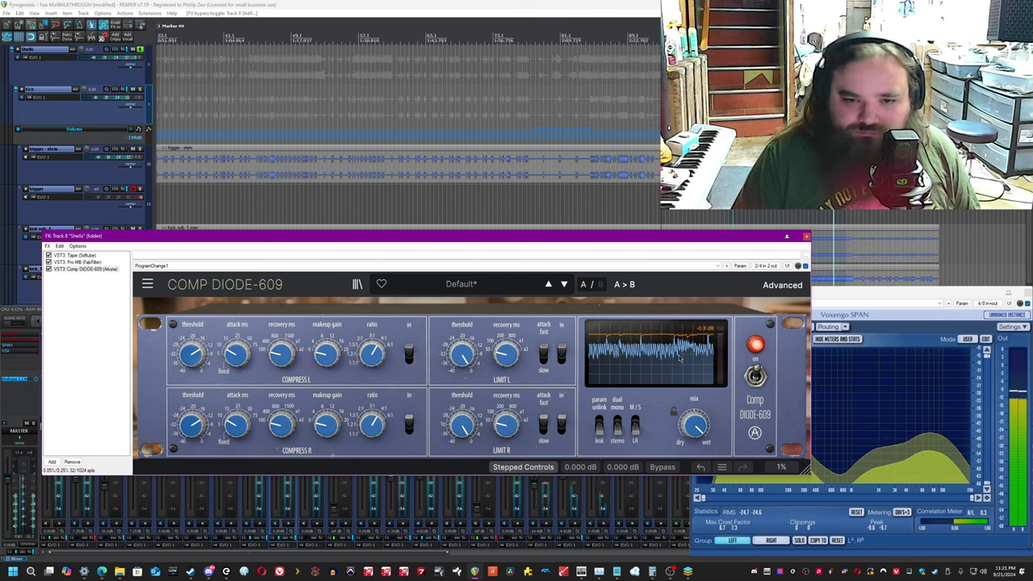
left_click(680, 356)
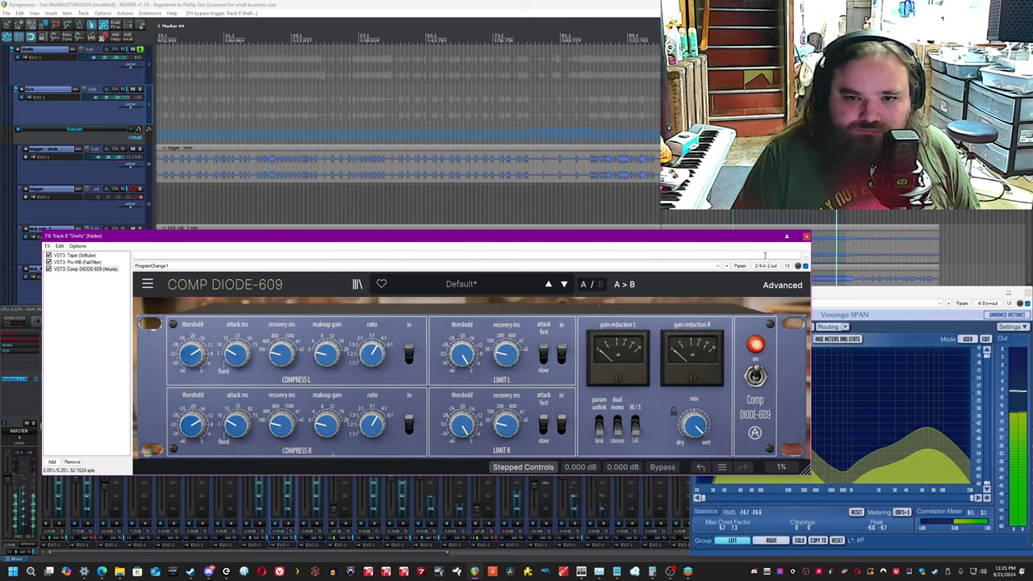
Close the Shells effect chain and unsolo the Shells folder.
left_click(806, 236)
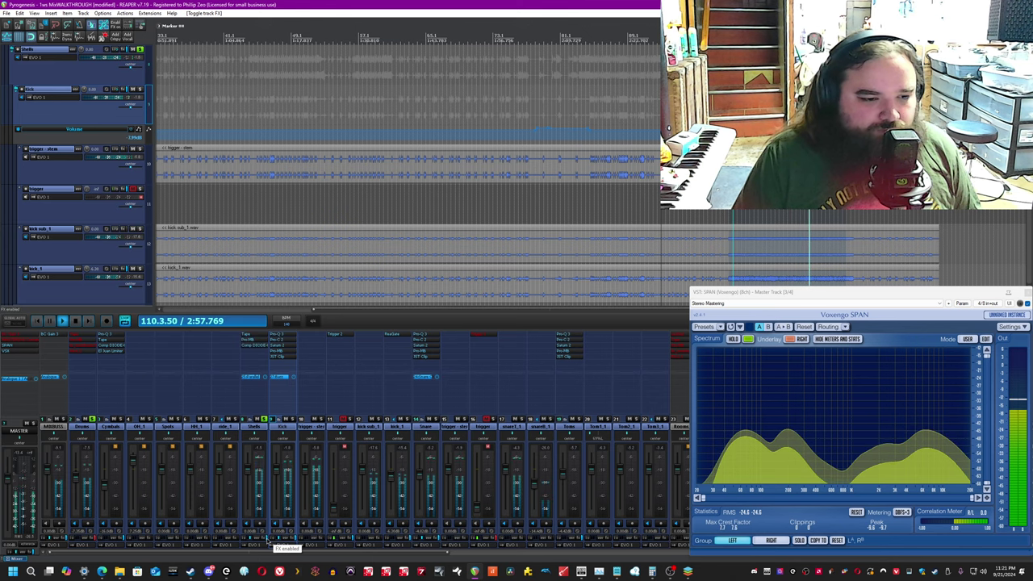
left_click(260, 447)
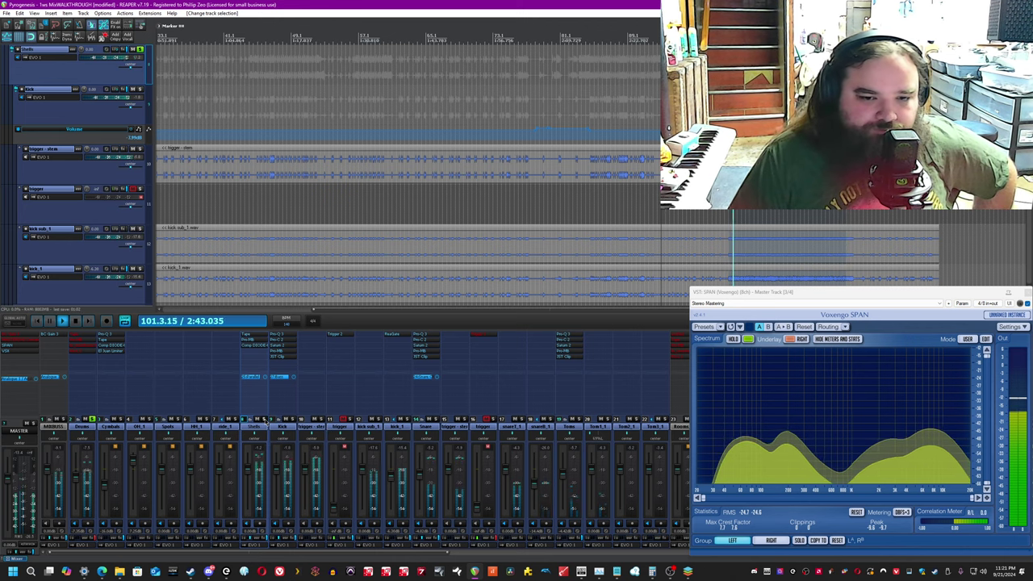
left_click(264, 420)
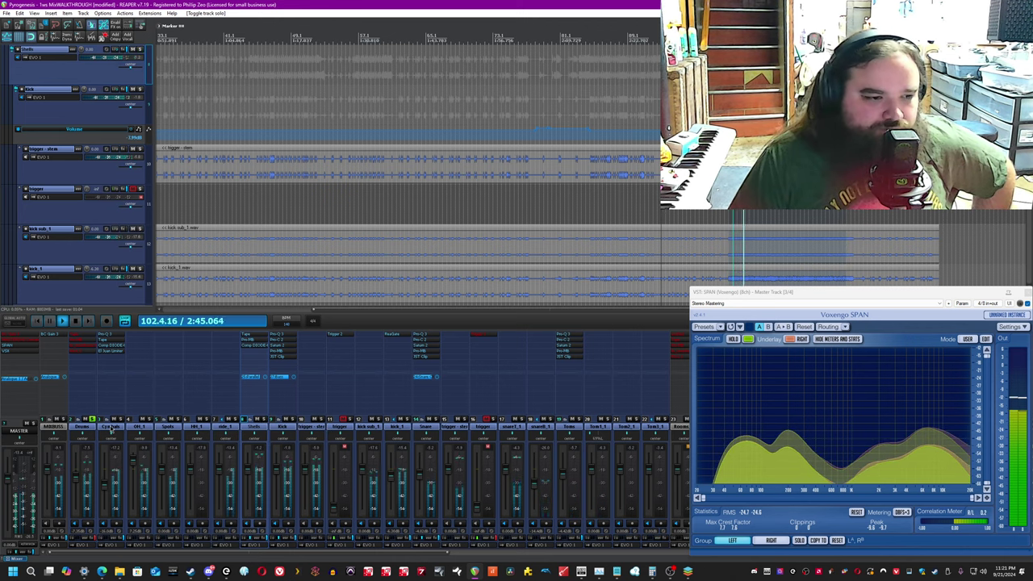
Compare all tracks from Cymbals through Tom3_1 with their effects bypassed and active again, and save the project.
left_click(111, 428)
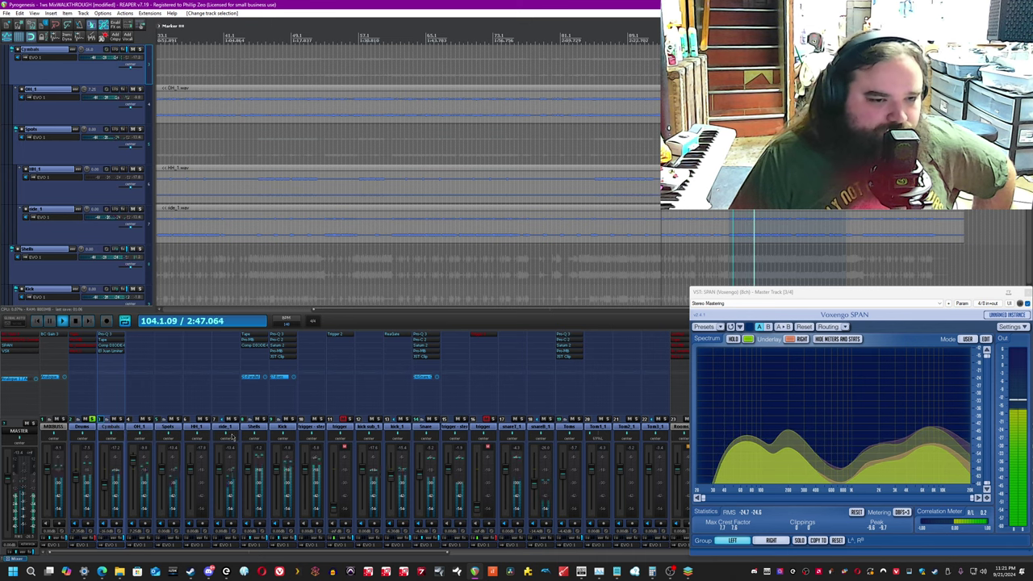
left_click(663, 431)
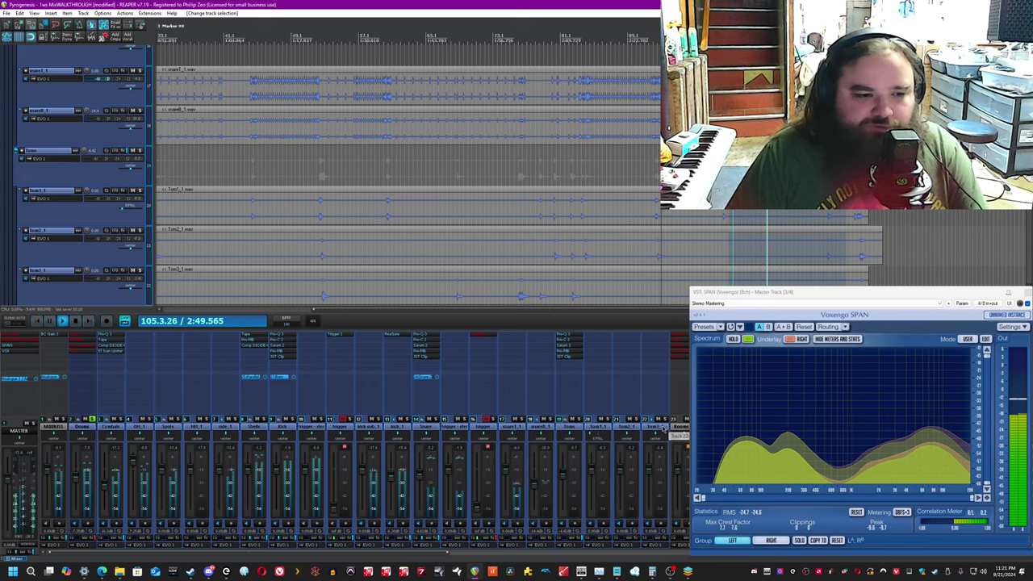
left_click(441, 540)
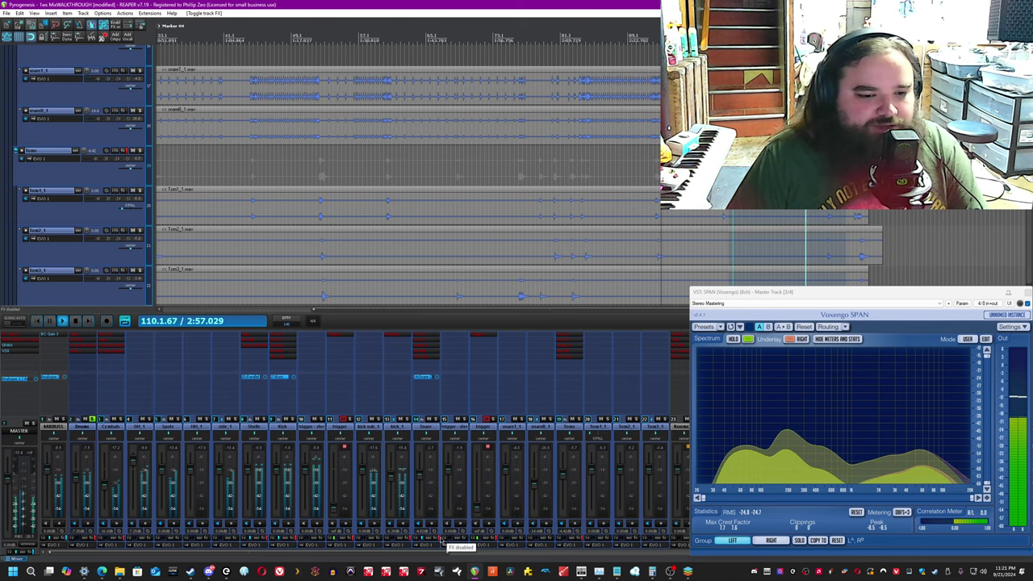
left_click(442, 541)
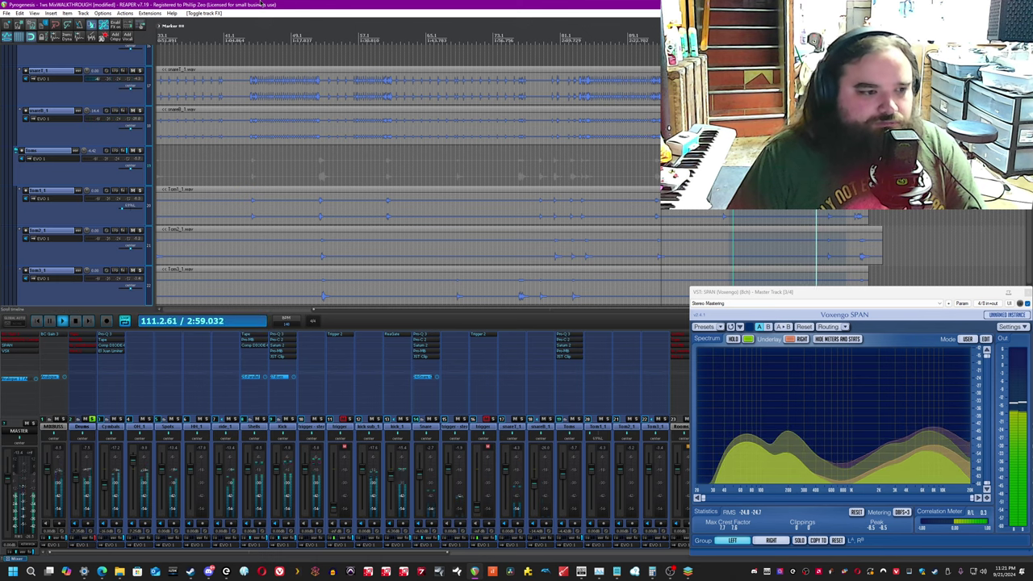
key("ctrl+s")
Stop playback and open the Drums folder's effect chain, placing its window over the mixer.
left_click(77, 427)
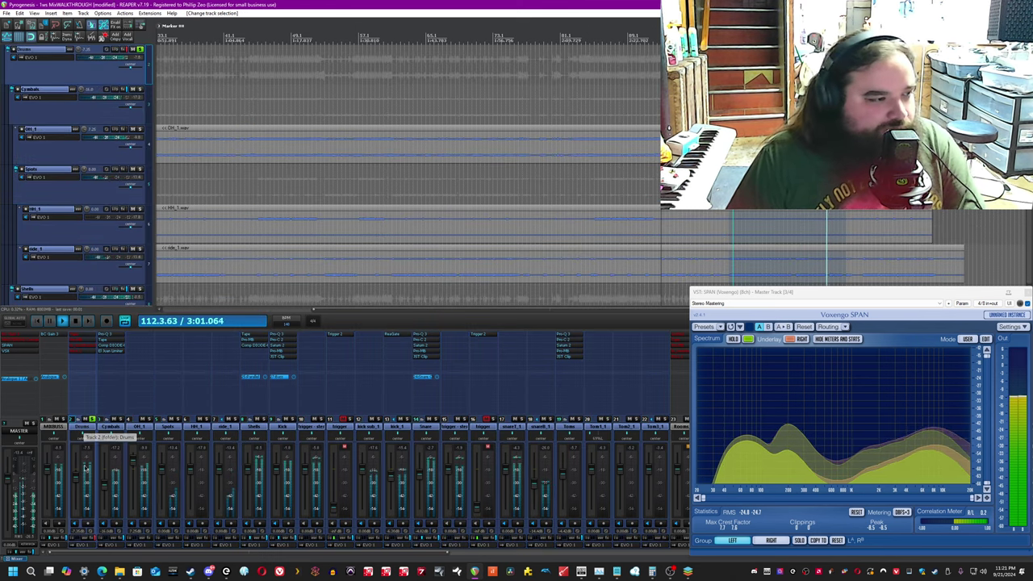
key("space")
left_click(88, 539)
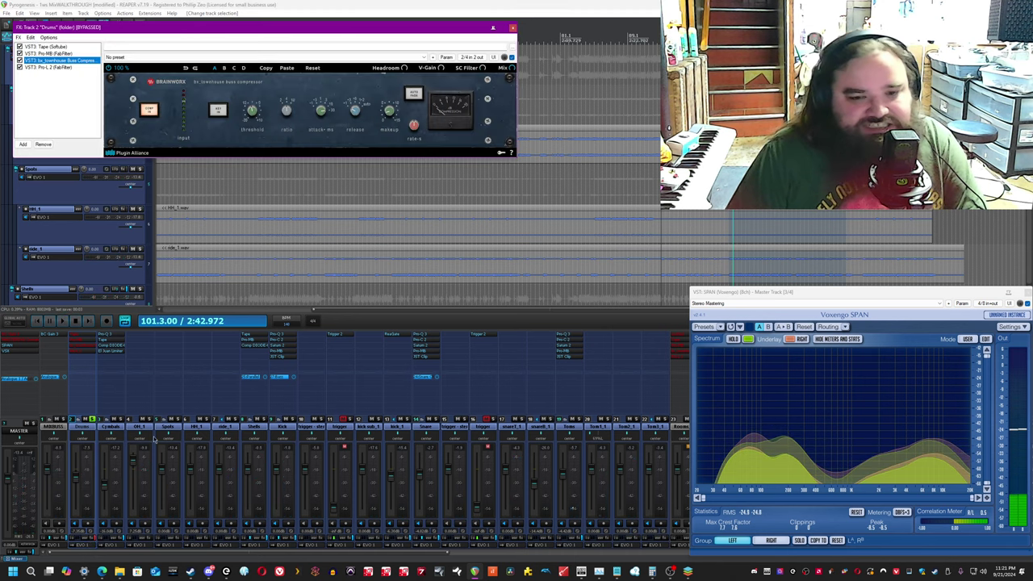
left_click_drag(498, 27, 763, 319)
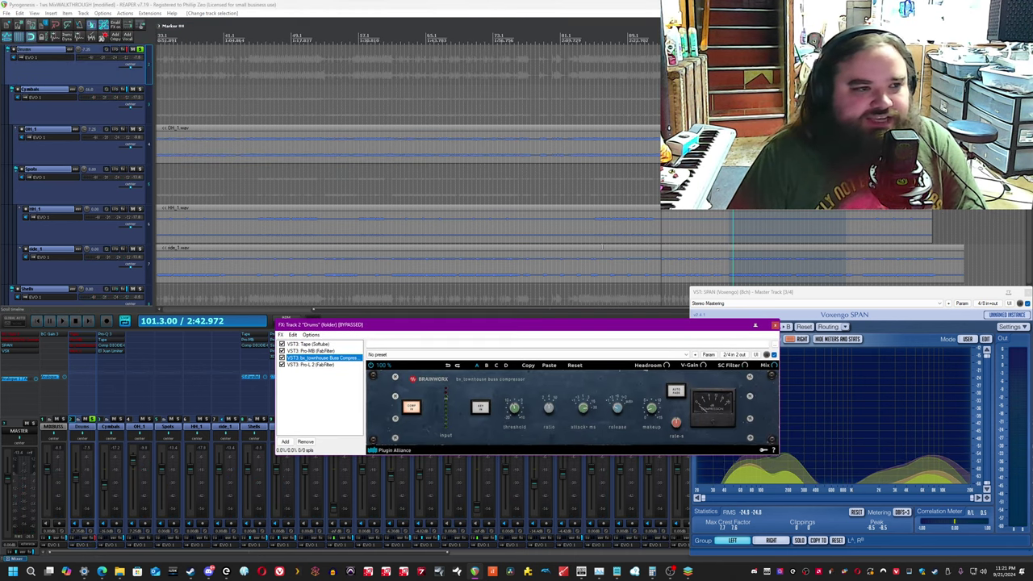
Shrink the track heights to show the whole drum hierarchy and take the Drums folder's effect chain out of bypass.
left_click(179, 178)
scroll(180, 178, "down", 5)
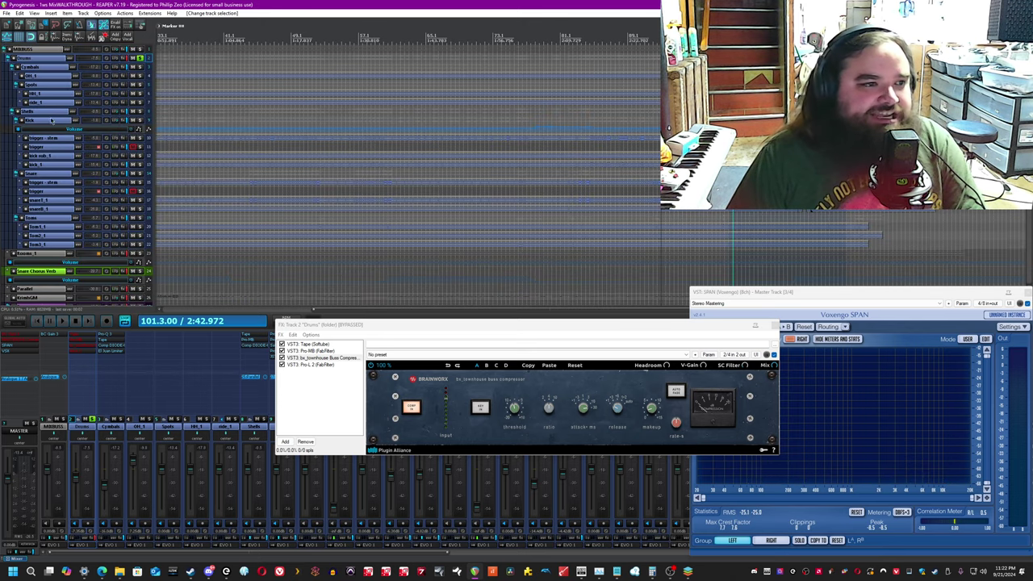
left_click_drag(318, 325, 274, 328)
left_click(102, 543)
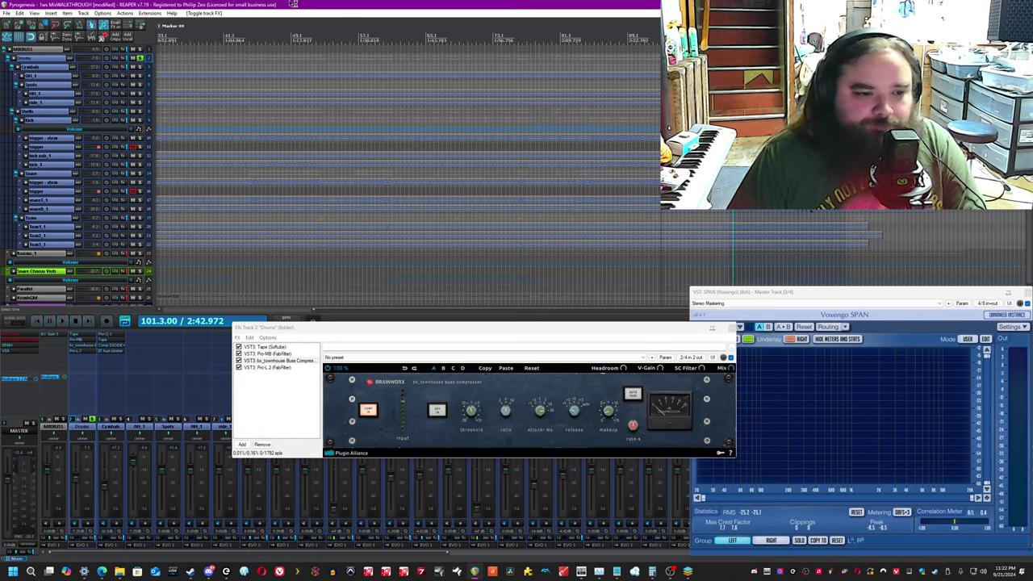
Bypass Pro-L 2, bx_townhouse Buss Compressor and Pro-MB on the Drums folder, leaving only Softube Tape active and displayed.
left_click(260, 368)
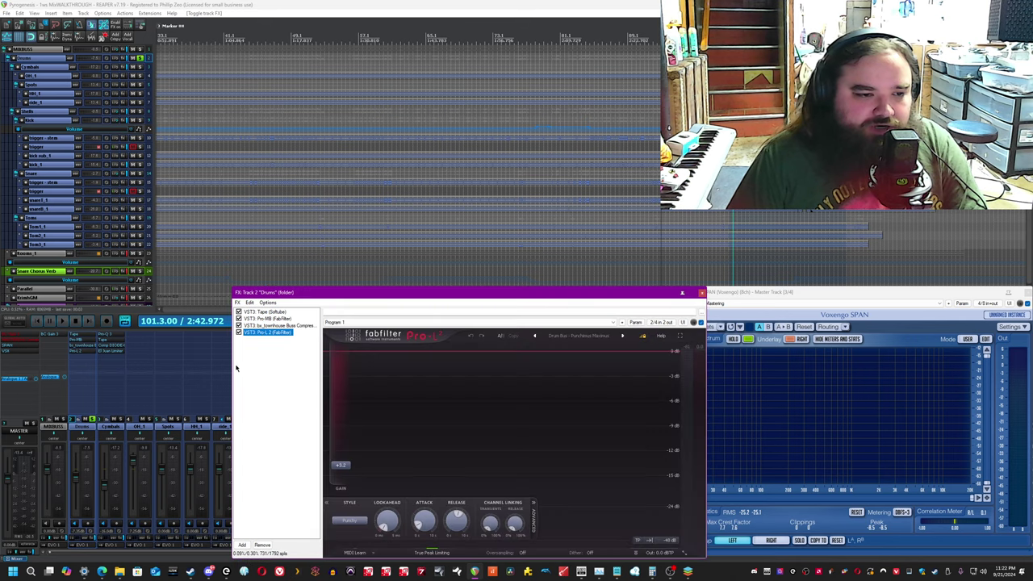
left_click(239, 332)
left_click(253, 319)
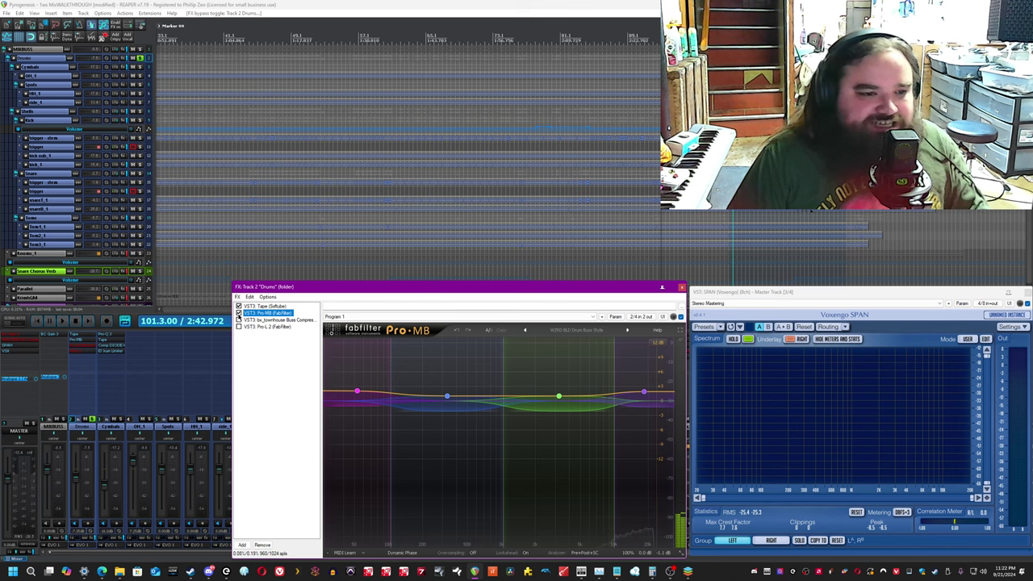
left_click(260, 307)
left_click(441, 4)
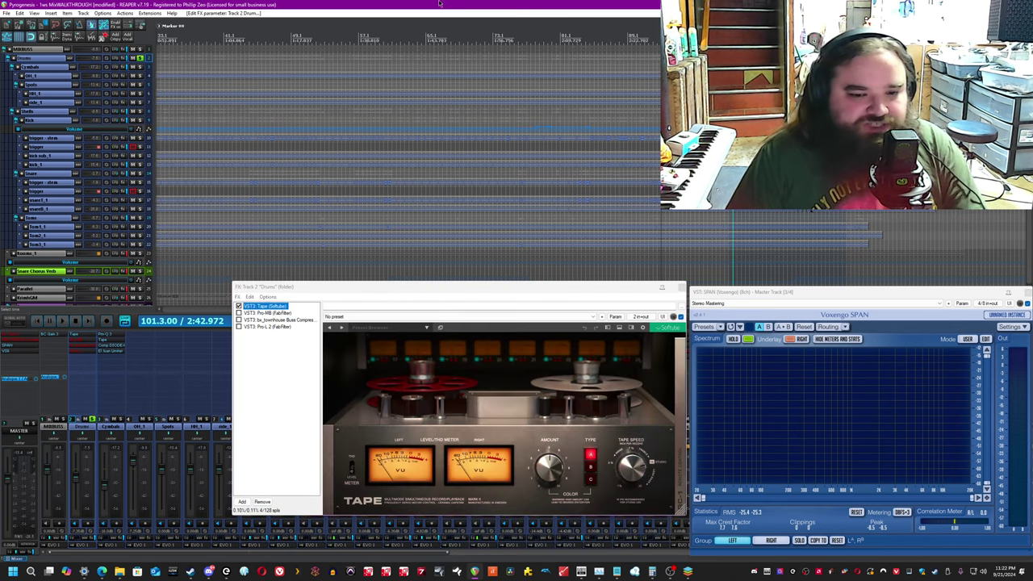
Play the drums while comparing Tape bypassed and active, set its meter to THD, and leave Tape enabled with playback stopped.
key("space")
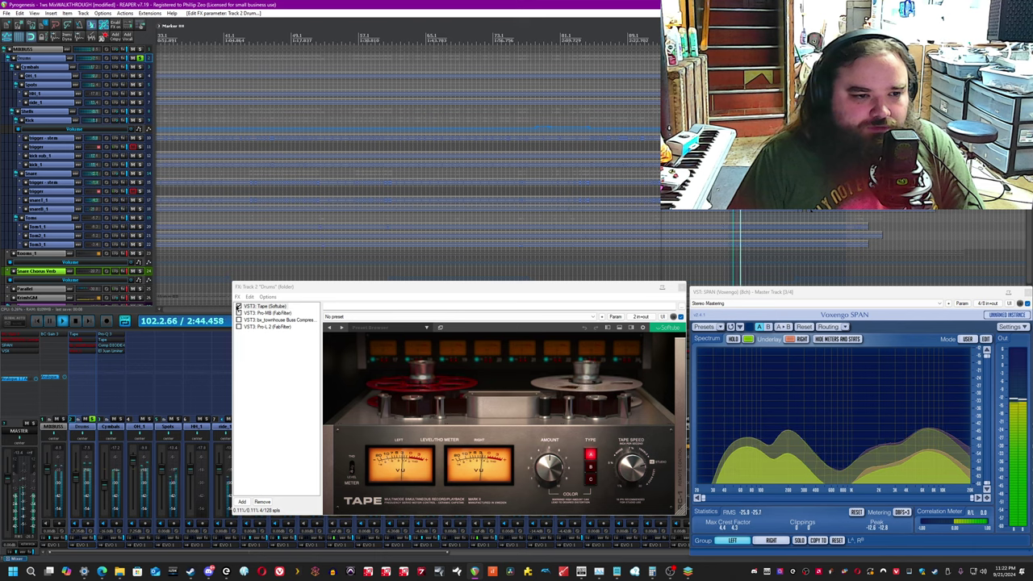
left_click(239, 307)
left_click(239, 307)
left_click(360, 478)
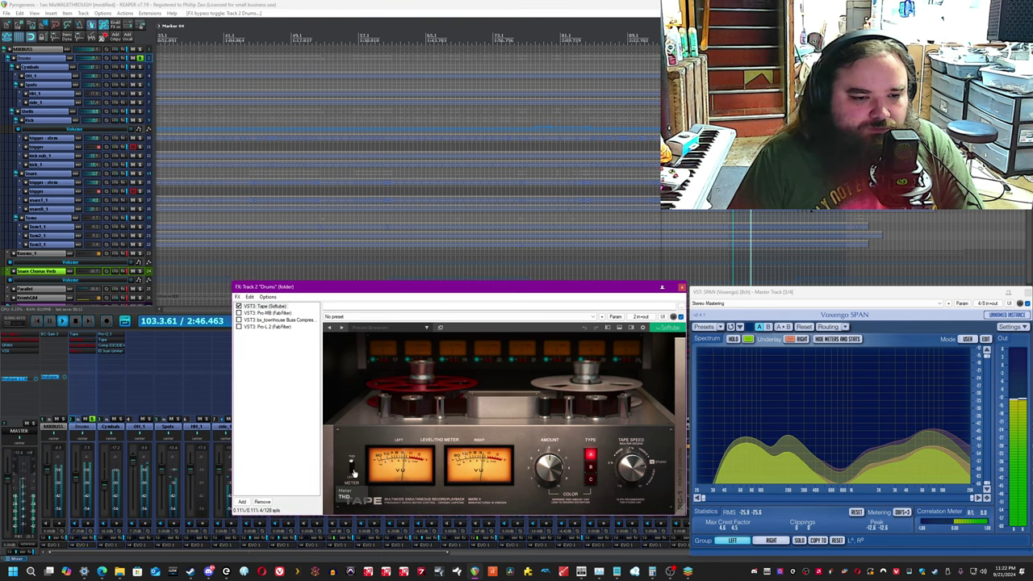
left_click(239, 306)
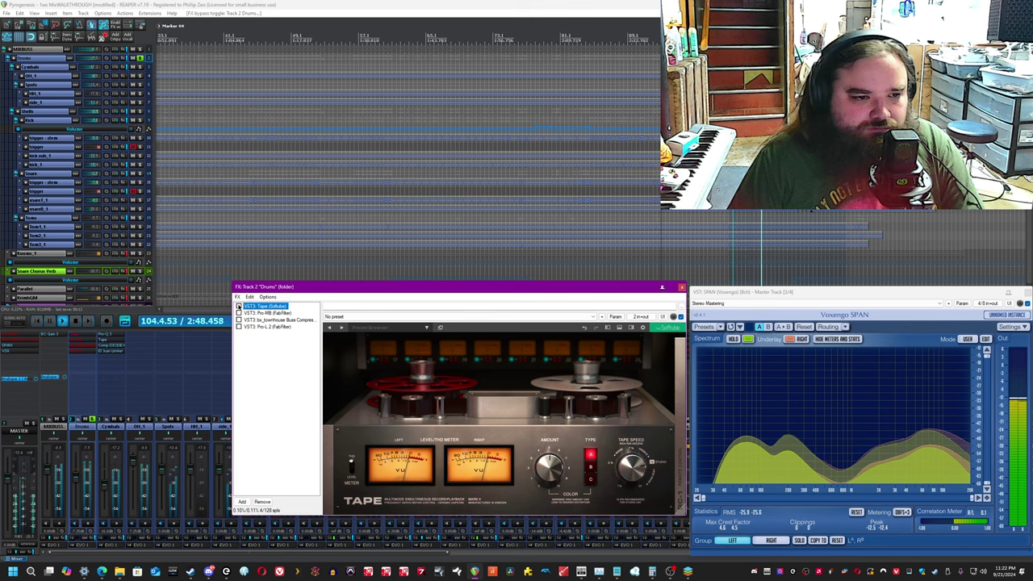
left_click(322, 3)
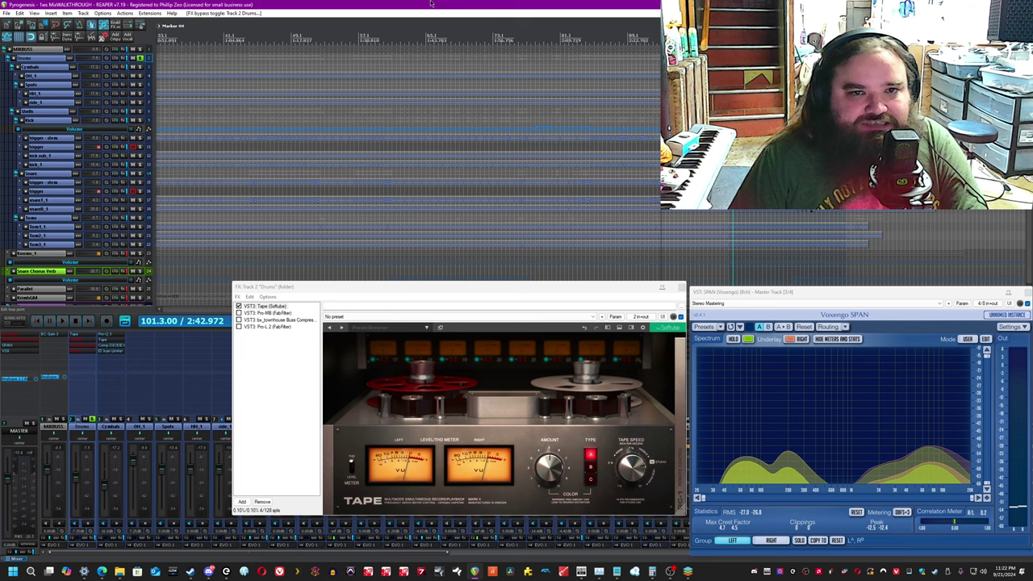
Play the drums, enable Pro-MB on the Drums folder, and inspect the settings of its bands 3 and 1.
left_click(305, 314)
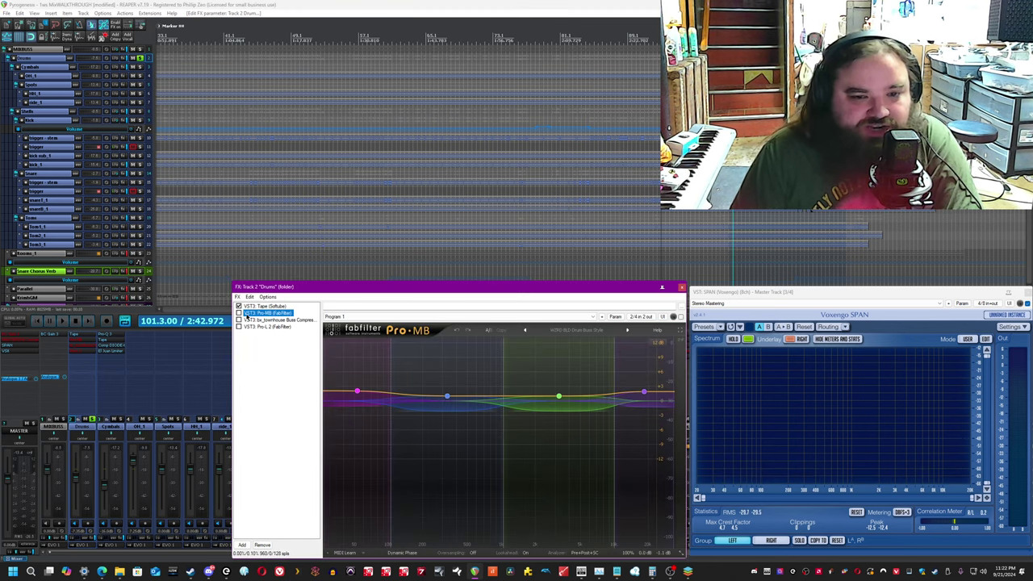
left_click(359, 4)
key("space")
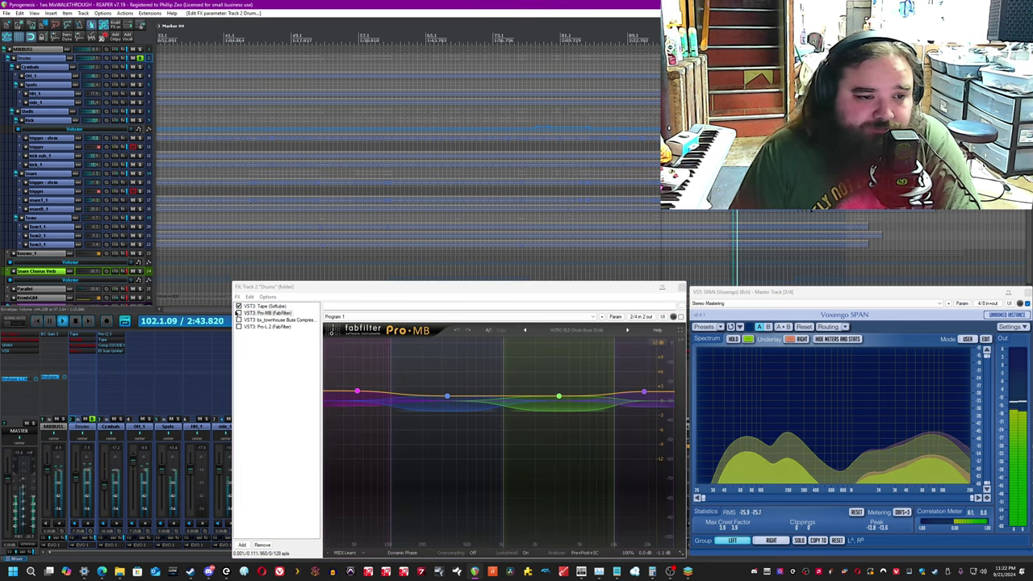
left_click(238, 313)
left_click(512, 378)
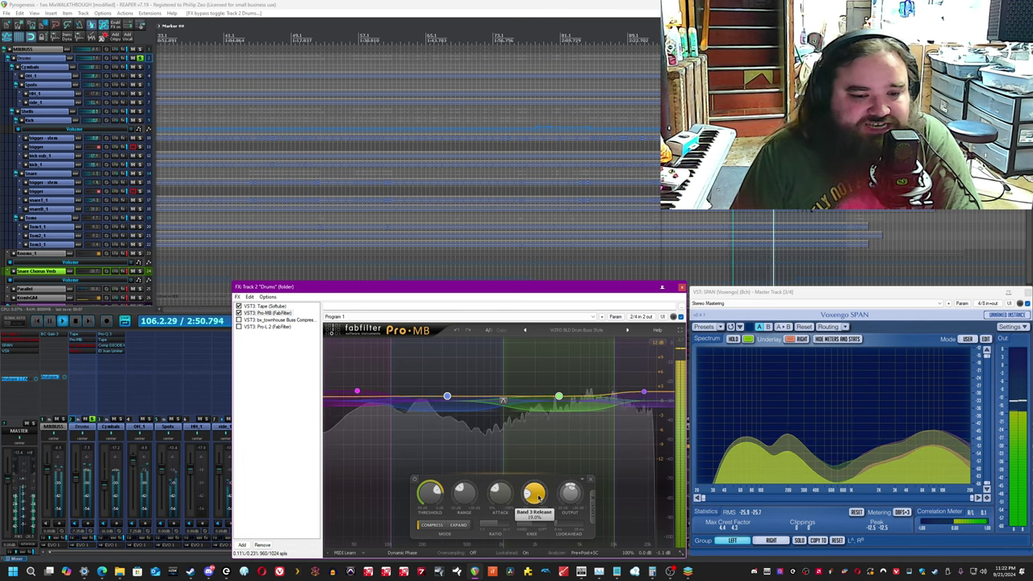
left_click(357, 392)
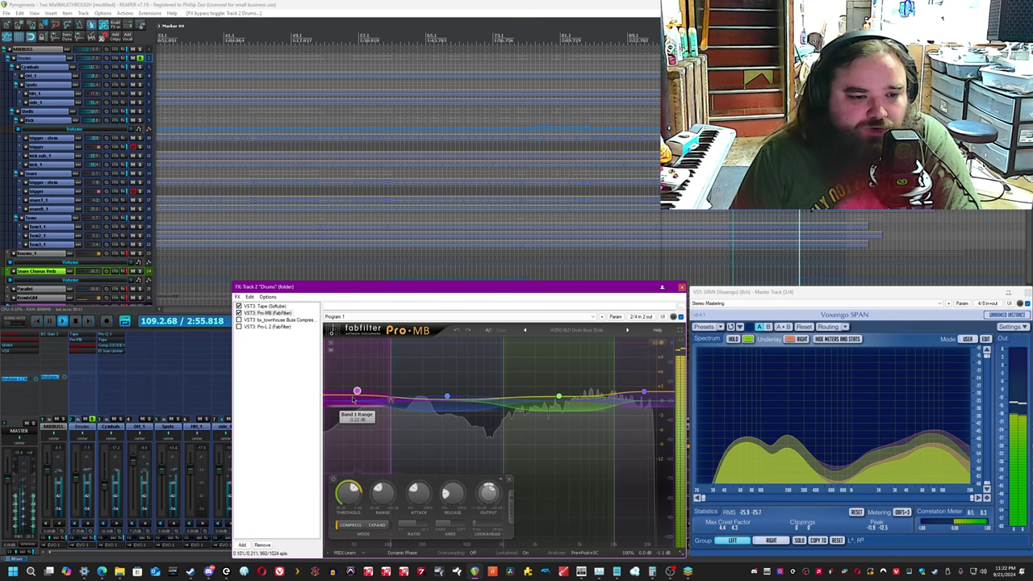
left_click(414, 3)
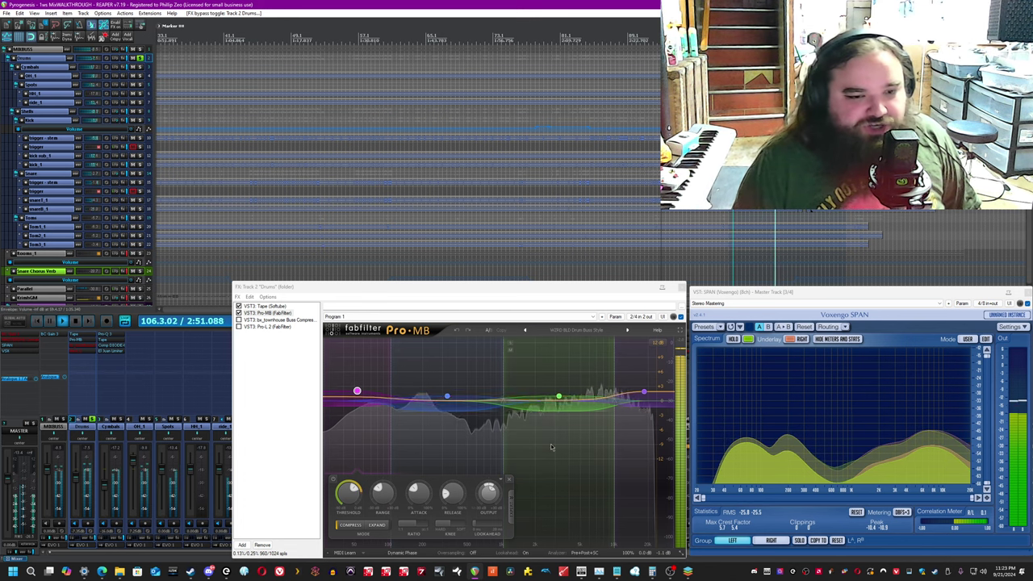
Display bx_townhouse Buss Compressor on the Drums folder, shift the chain window down, and compare it bypassed and active, leaving it enabled.
left_click(278, 321)
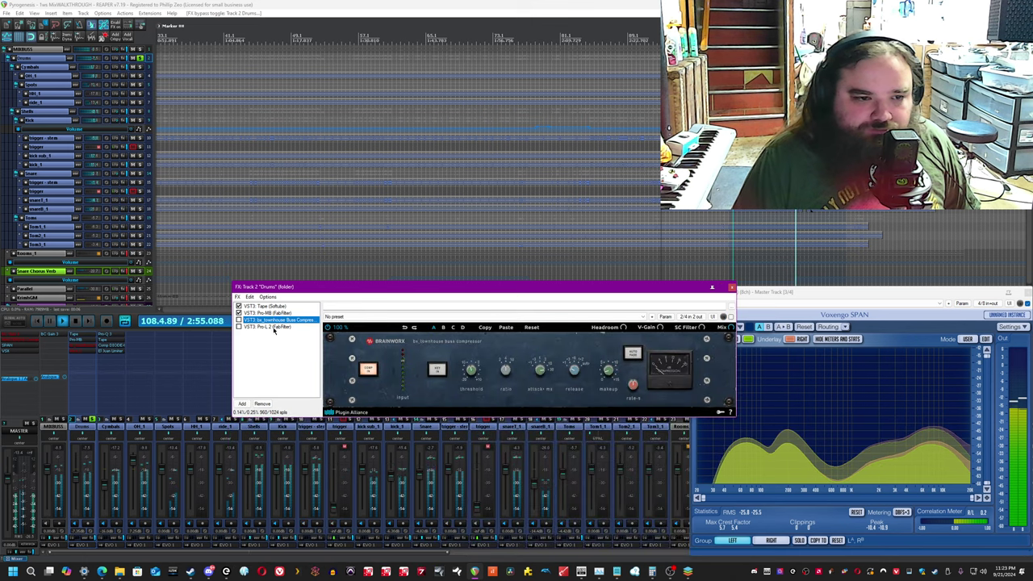
left_click_drag(314, 289, 246, 329)
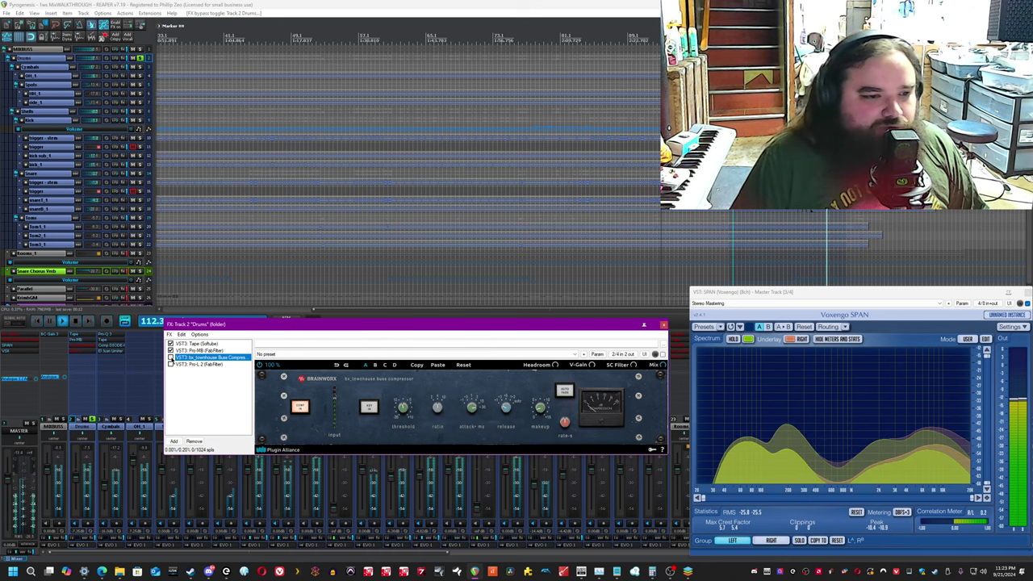
left_click(171, 357)
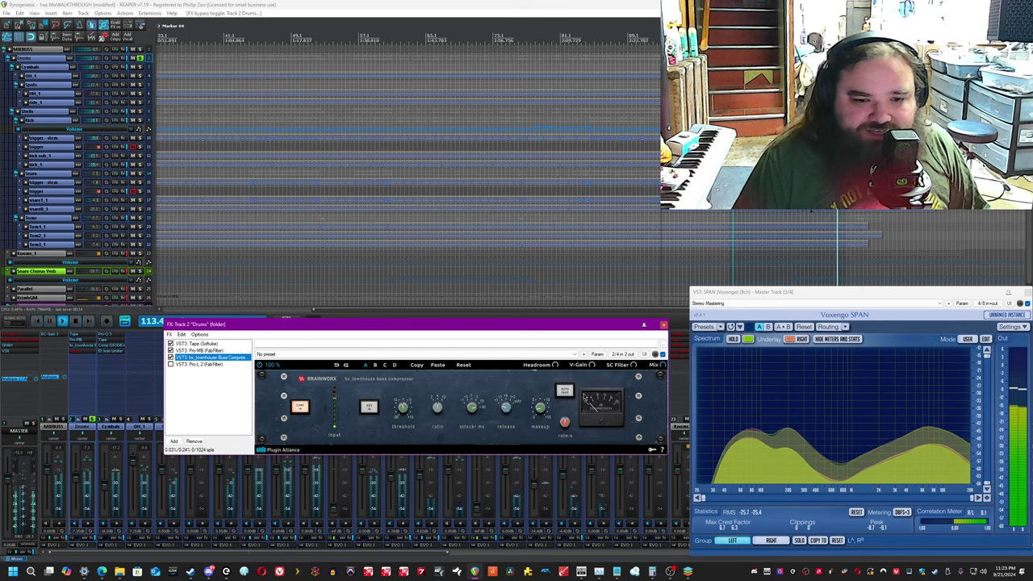
left_click(634, 366)
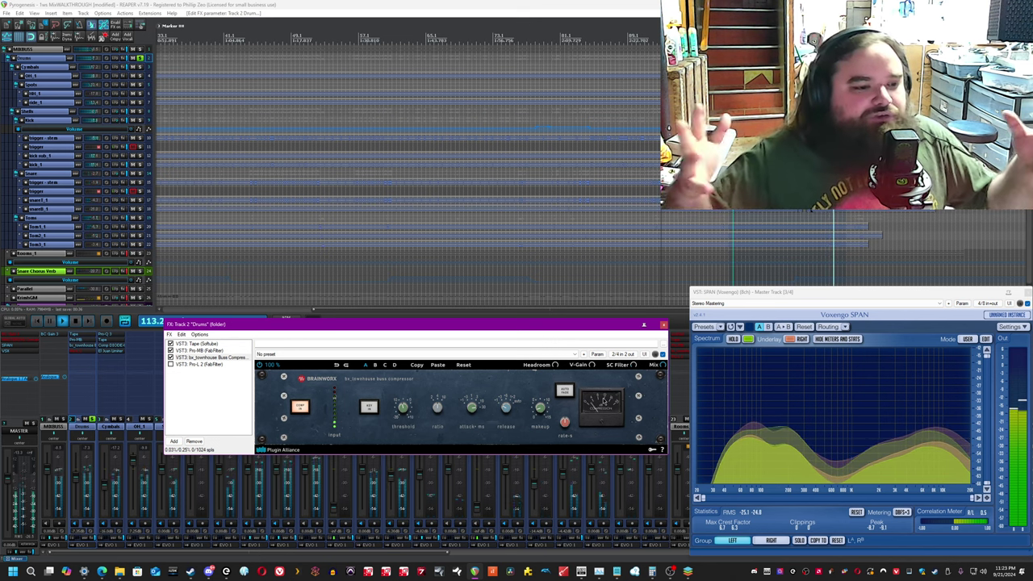
left_click(170, 357)
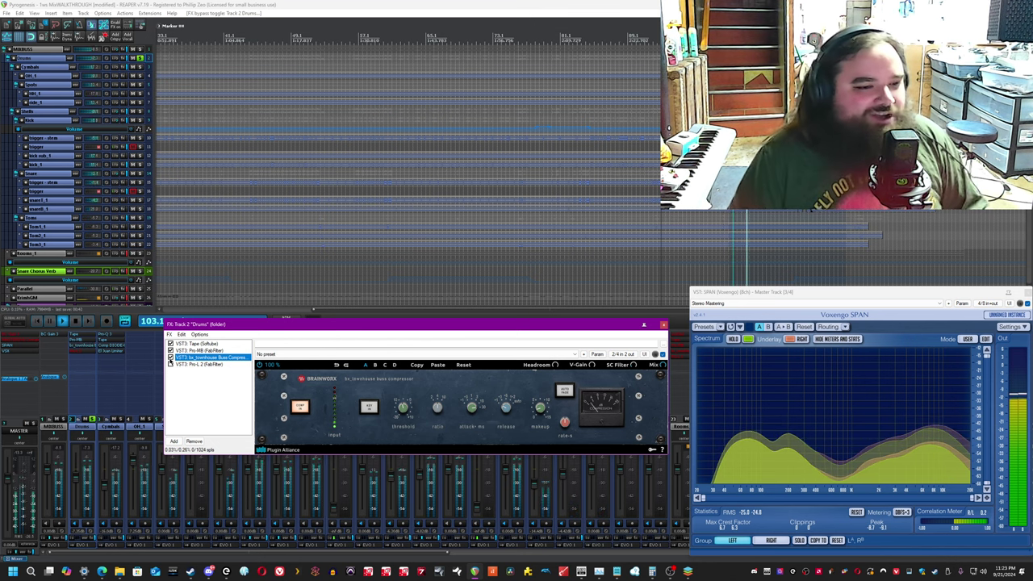
Display and enable Pro-L 2 on the Drums folder, watch its limiting during playback, and close the chain window.
left_click(206, 366)
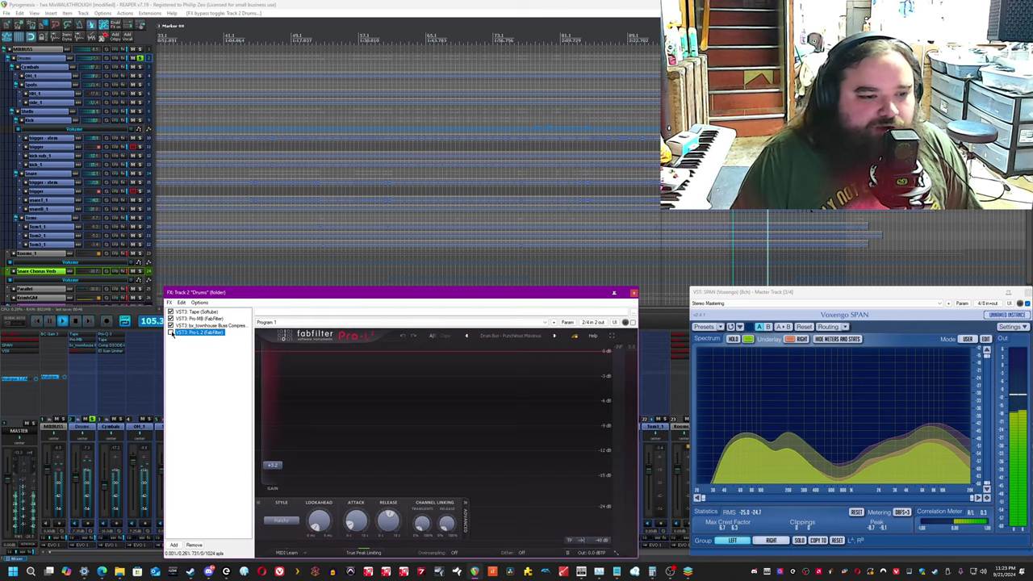
left_click(171, 334)
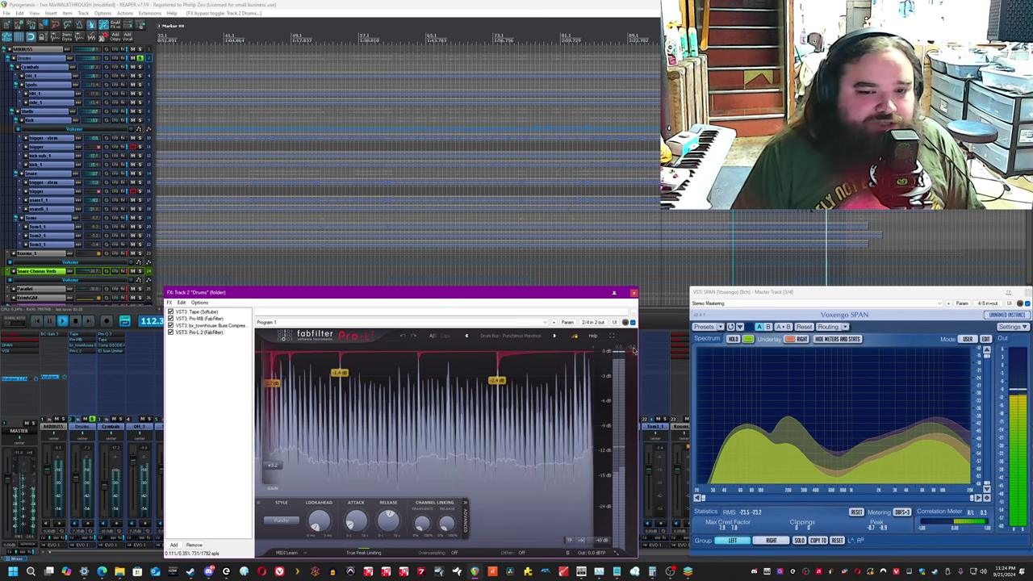
left_click(635, 294)
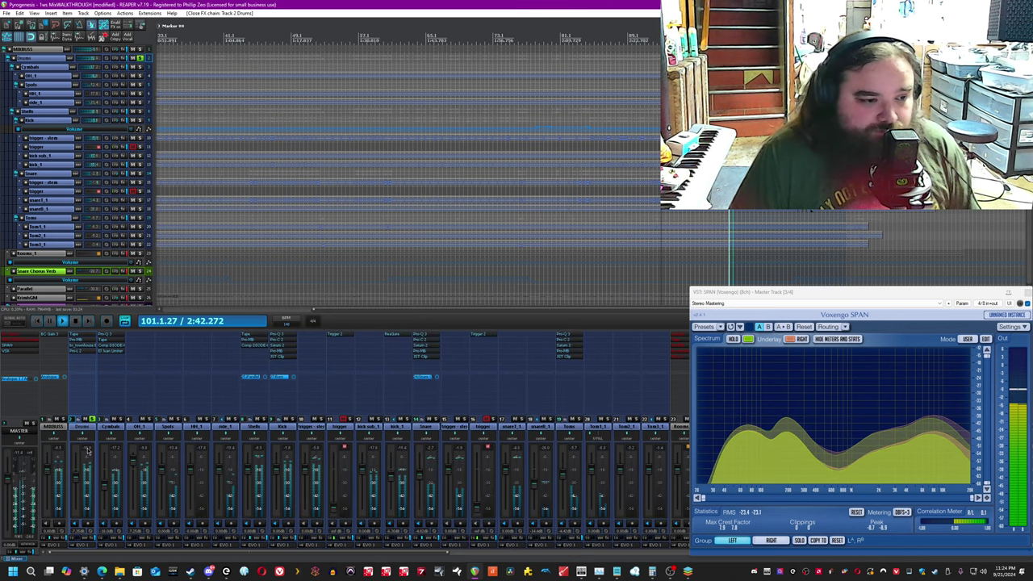
Compare the Drums folder's full chain bypassed and active, save the project, and stop playback.
left_click(96, 546)
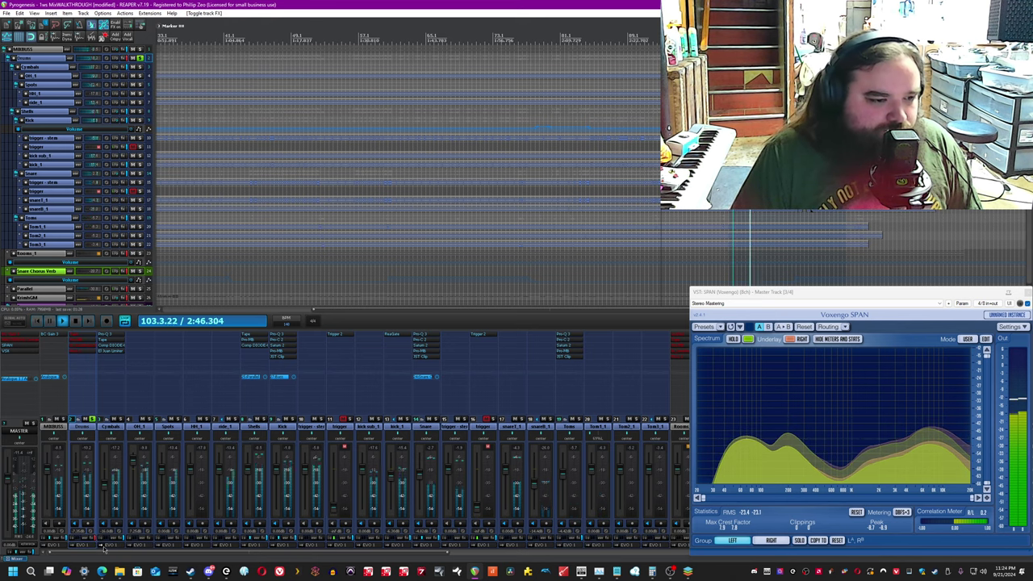
left_click(97, 543)
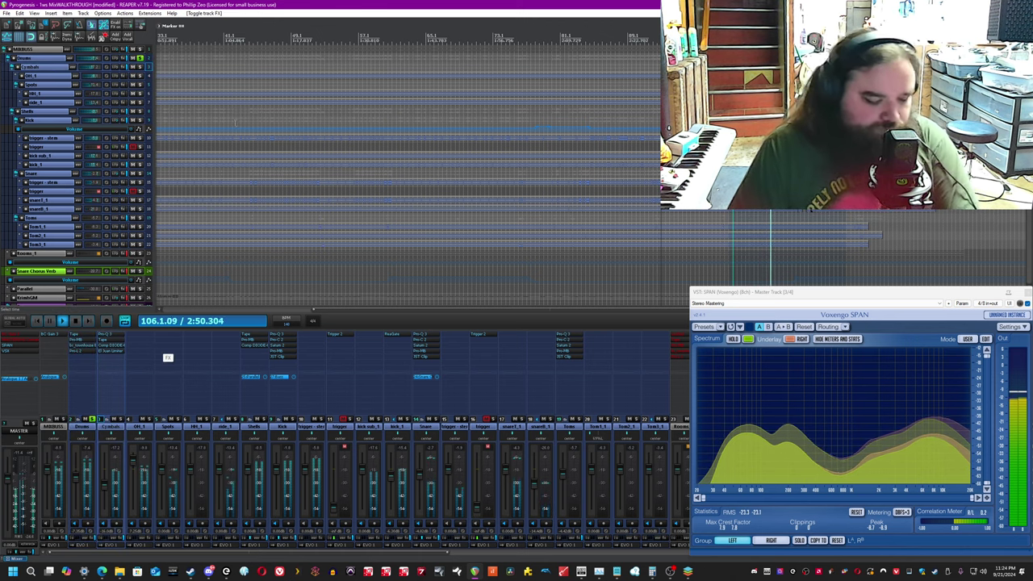
key("ctrl+s")
scroll(517, 129, "down", 5)
key("space")
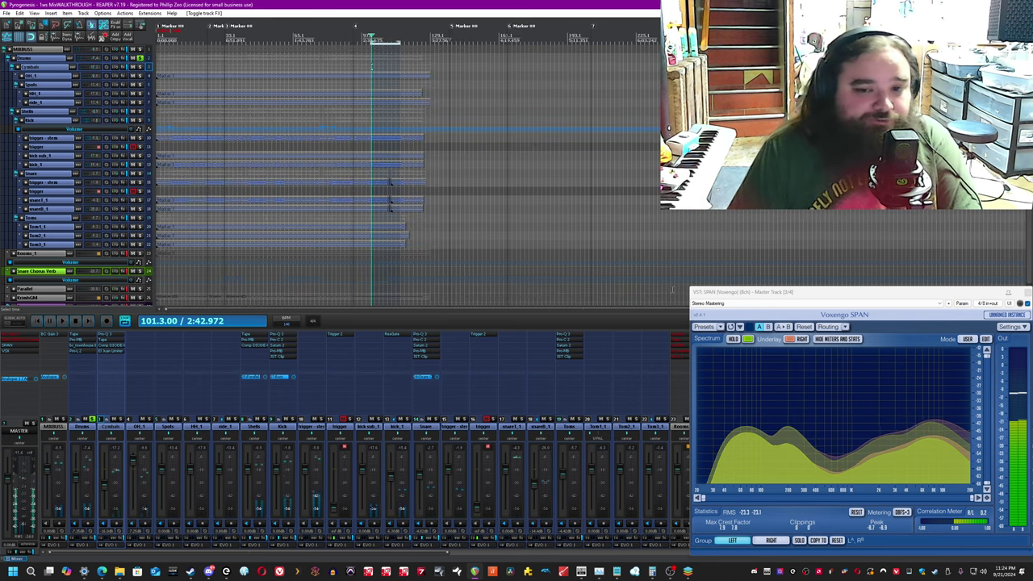
Move the SPAN window aside to reveal more mixer tracks, unsolo the Drums folder, save the project, and solo Rooms_1.
left_click_drag(724, 293, 857, 292)
left_click(85, 448)
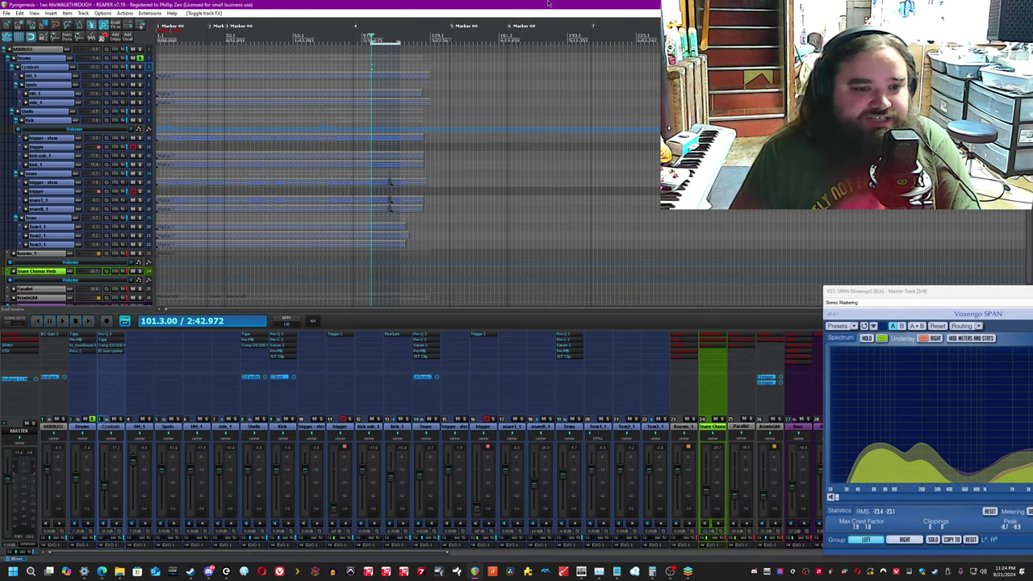
left_click(92, 419)
key("ctrl+s")
left_click(697, 420)
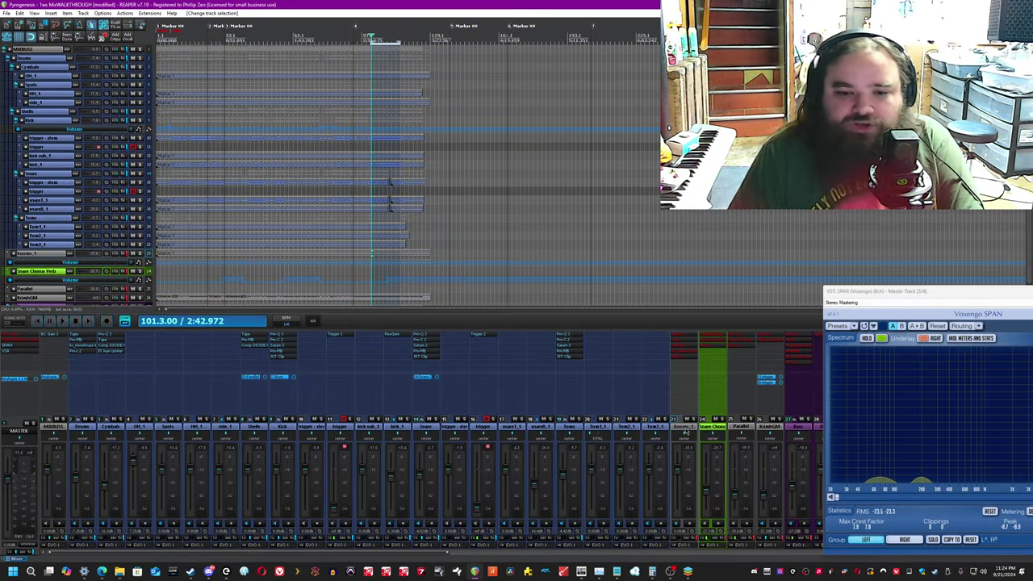
left_click(694, 419)
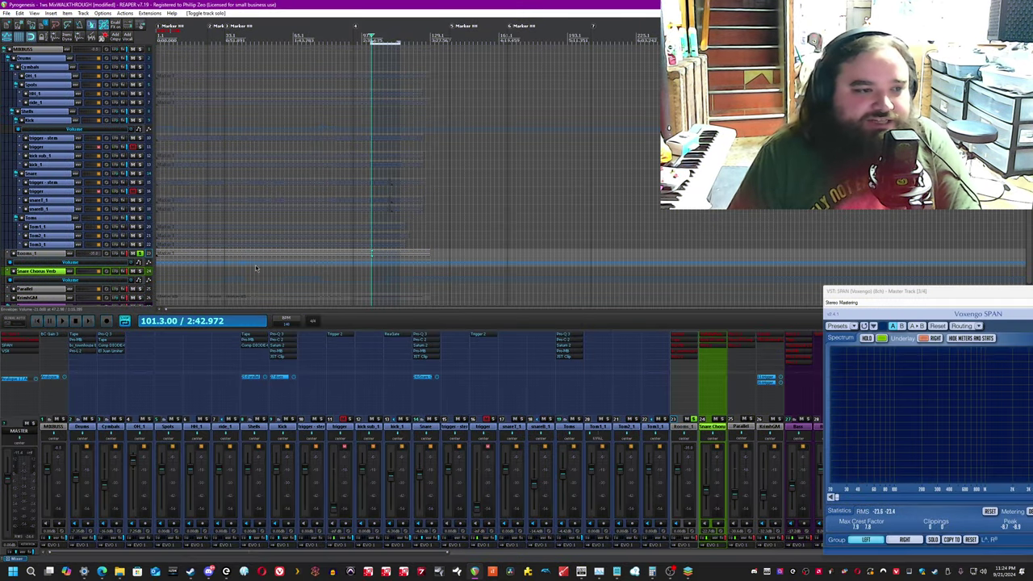
Play Rooms_1 from near the song's start and open its effect chain, placing the window over the mixer.
key("w")
scroll(257, 268, "up", 3)
scroll(275, 266, "down", 2)
scroll(286, 265, "up", 8)
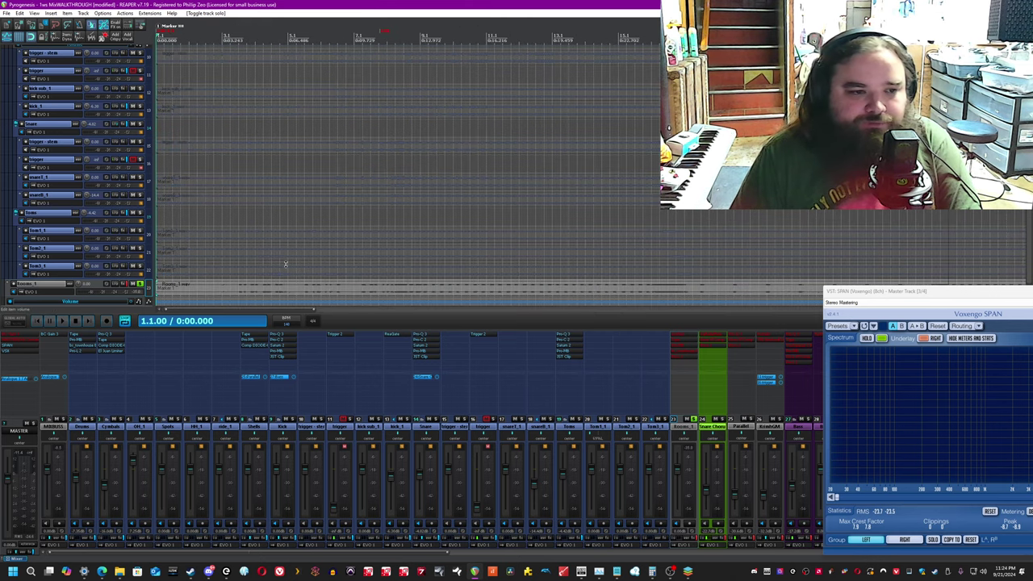
key("space")
left_click(240, 299)
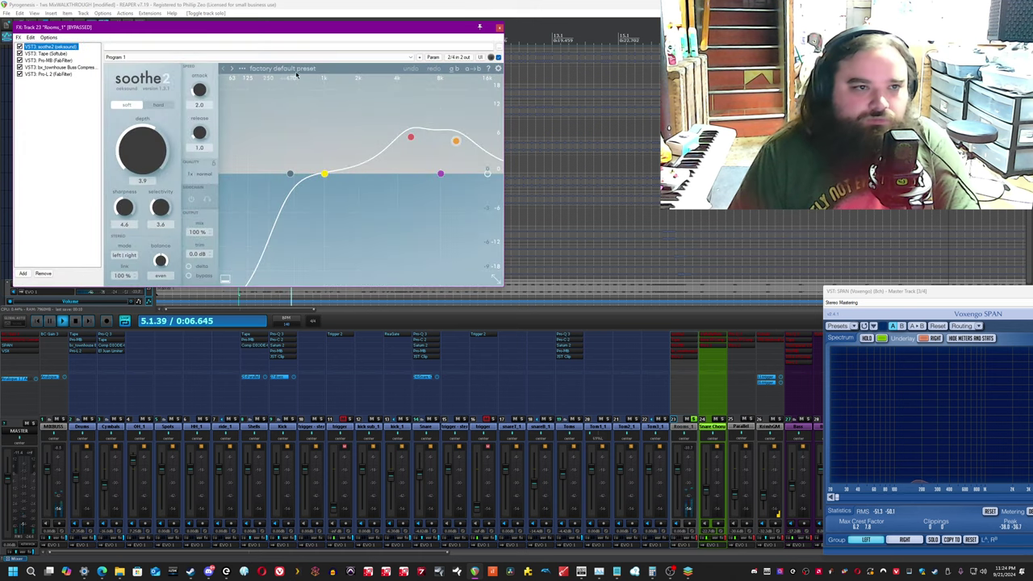
mouse_move(301, 29)
left_mouse_down()
mouse_move(339, 249)
mouse_move(324, 282)
left_mouse_up()
left_click(348, 3)
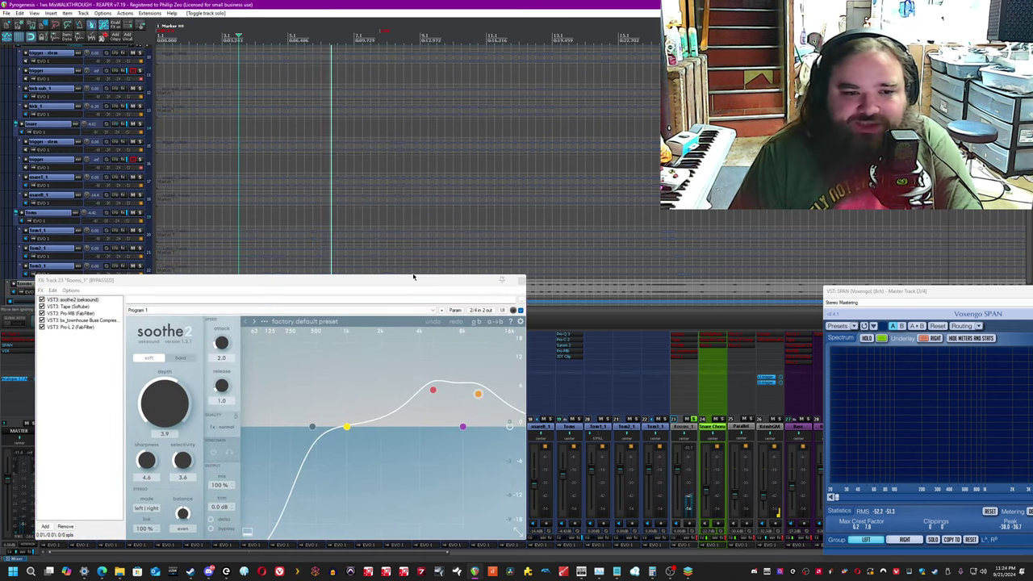
left_click_drag(487, 282, 477, 262)
left_click(480, 4)
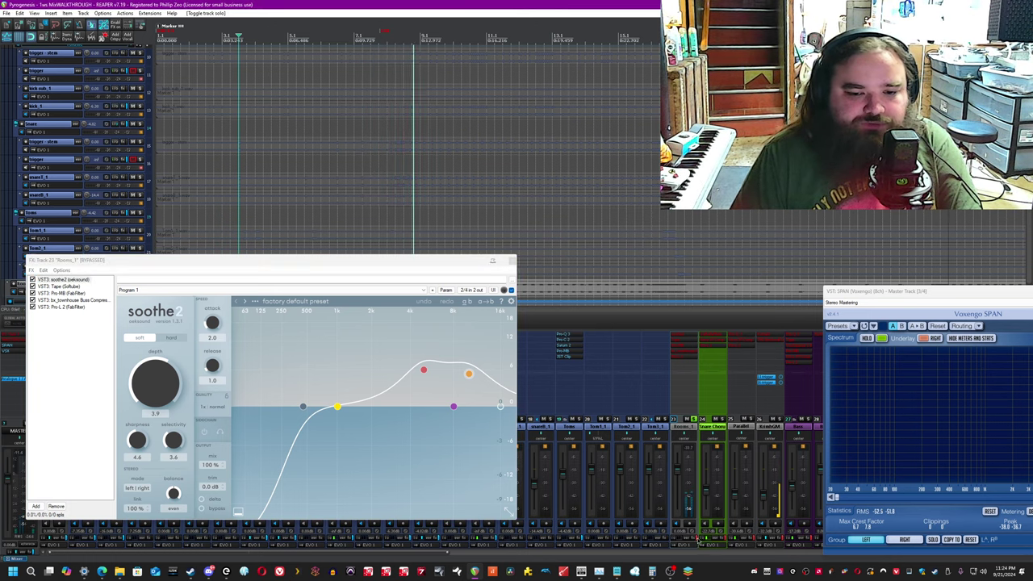
Take the Rooms_1 chain out of bypass and disable Tape, Pro-MB, bx_townhouse Buss Compressor and Pro-L 2, leaving only soothe2 active.
left_click(698, 540)
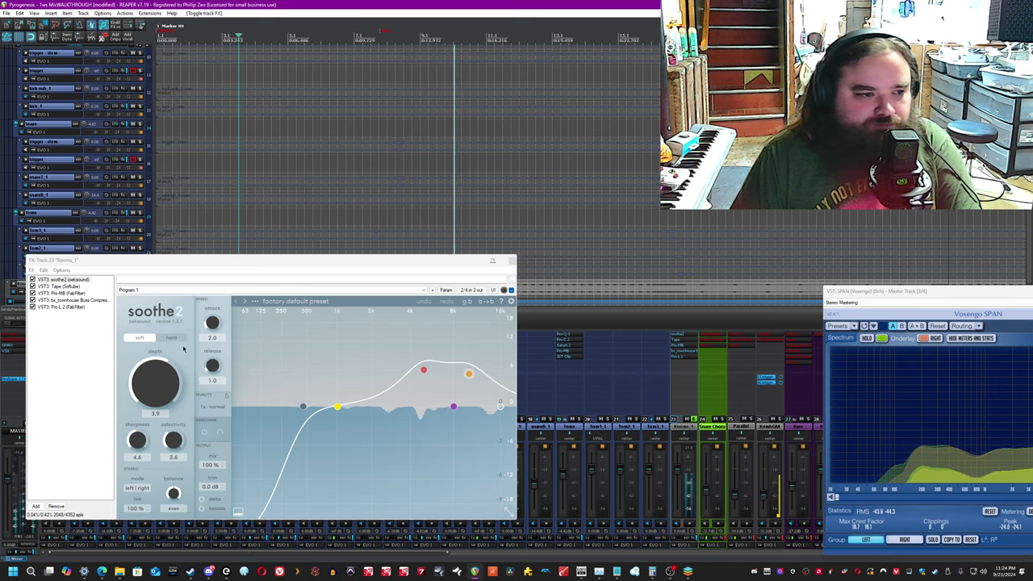
left_click(46, 321)
left_click_drag(48, 325, 45, 288)
left_click(42, 286)
left_click(39, 293)
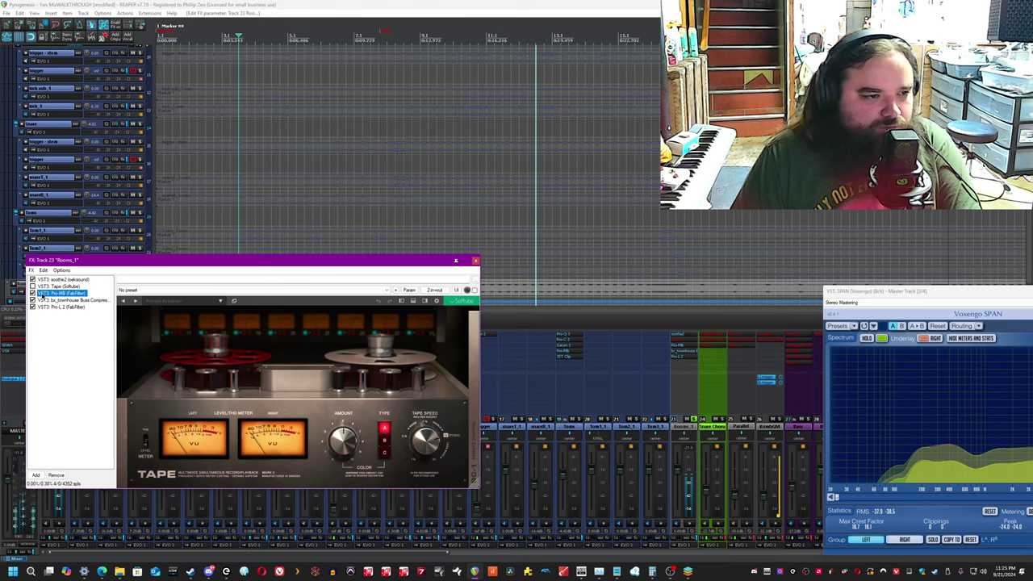
left_click(36, 300)
left_click(36, 307)
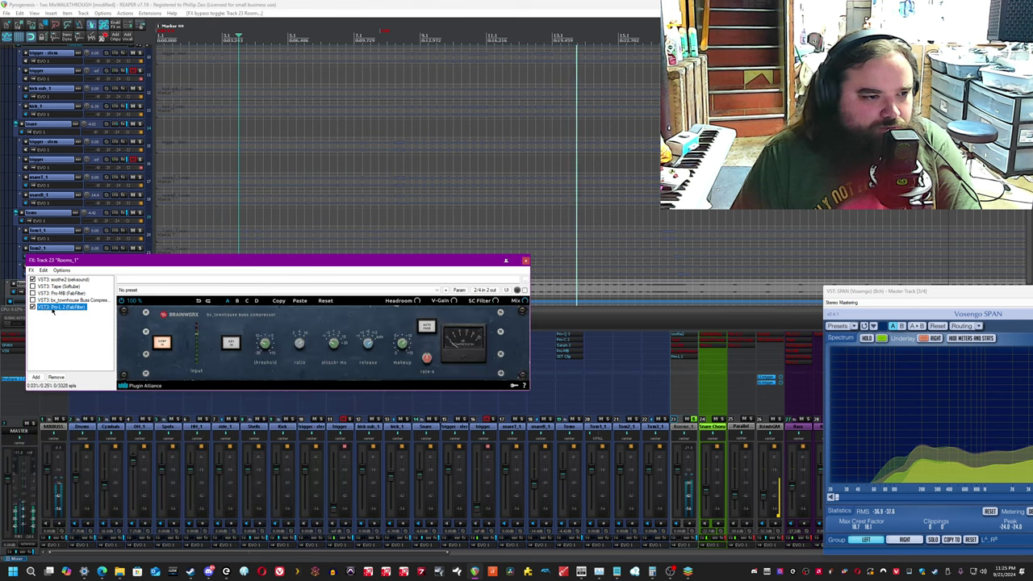
left_click(33, 307)
left_click(250, 4)
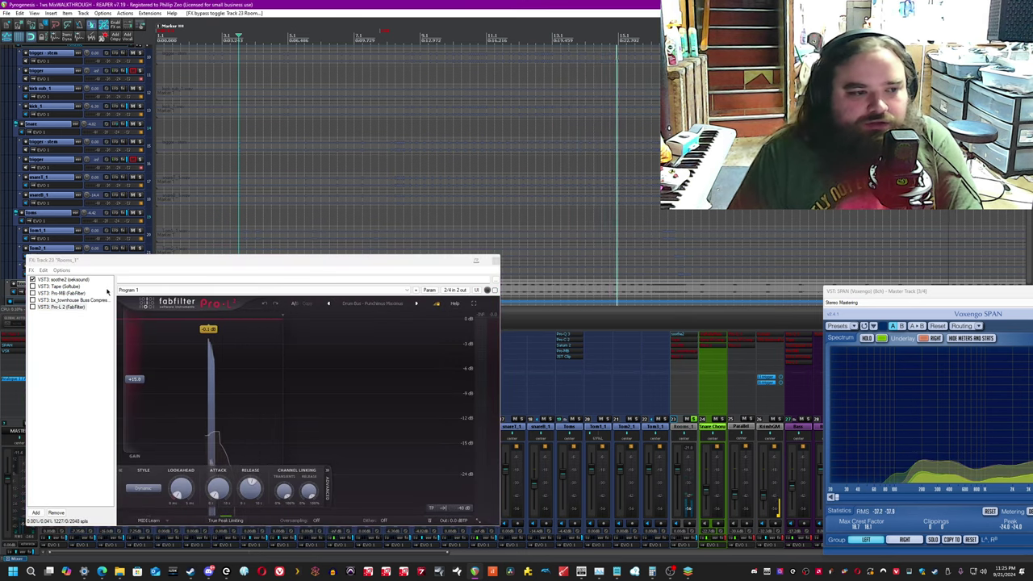
Display soothe2 on Rooms_1, audition its delta signal, and compare the plug-in bypassed and active.
left_click(71, 280)
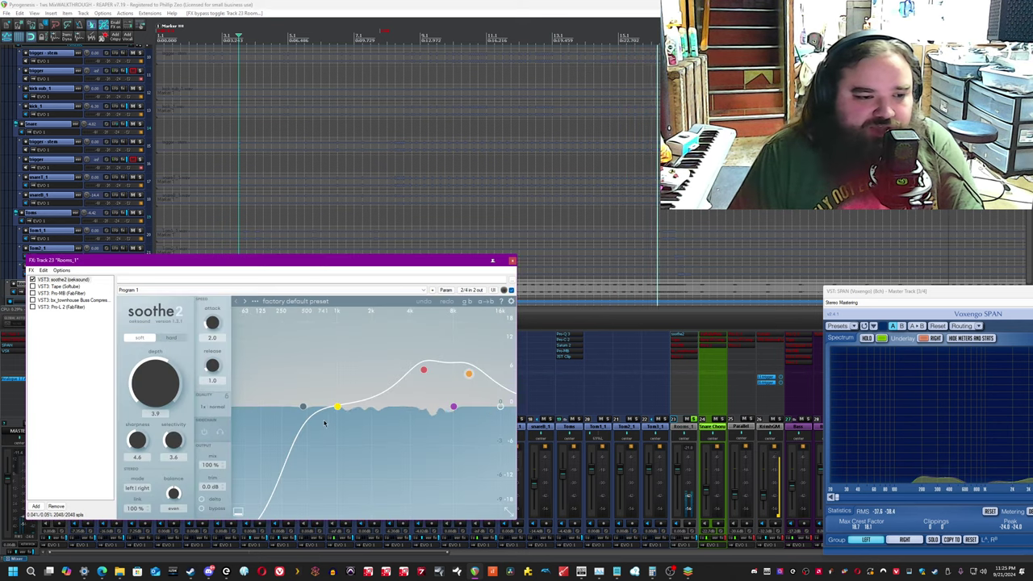
left_click(208, 499)
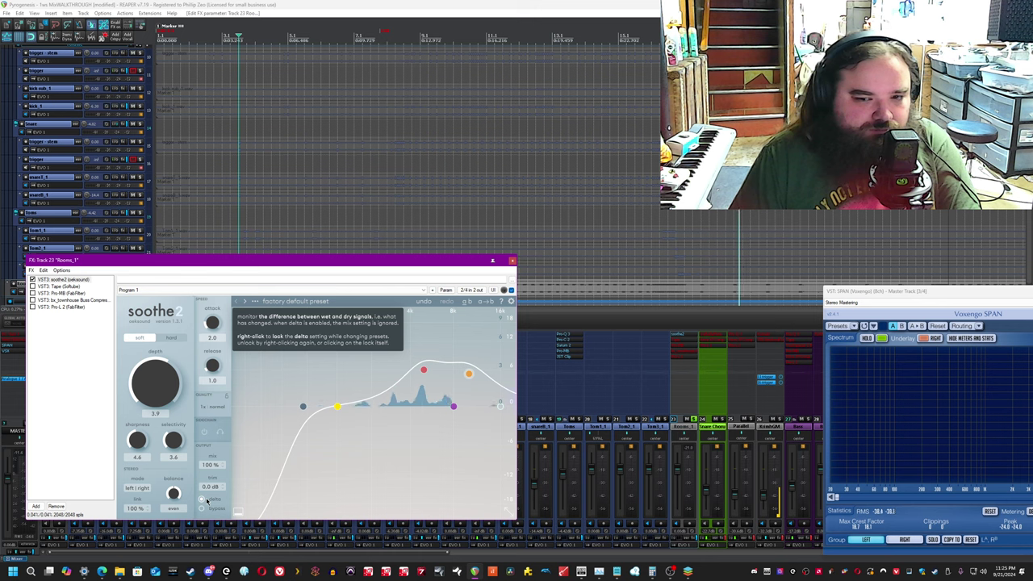
left_click(207, 499)
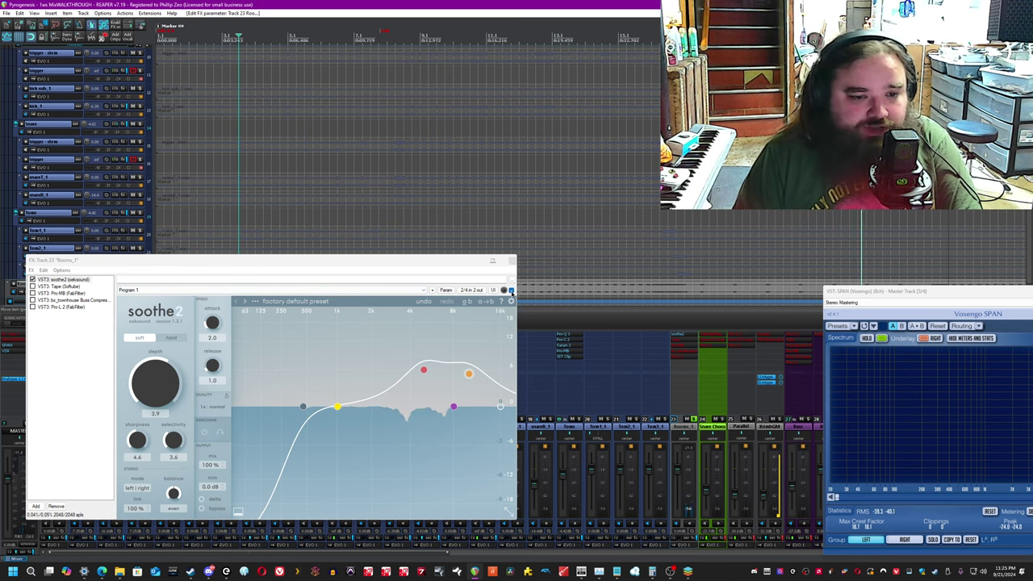
left_click(511, 291)
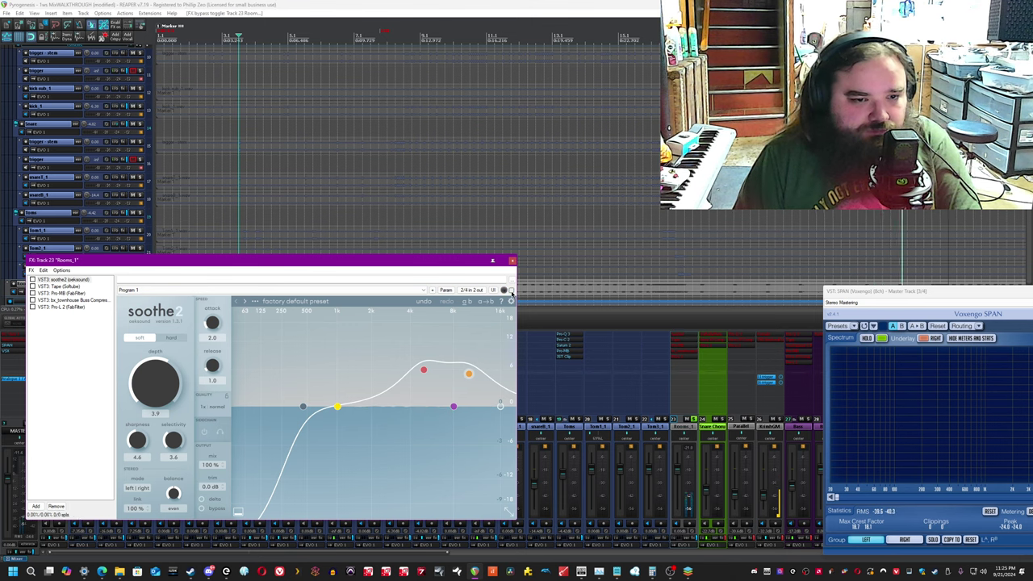
left_click(448, 4)
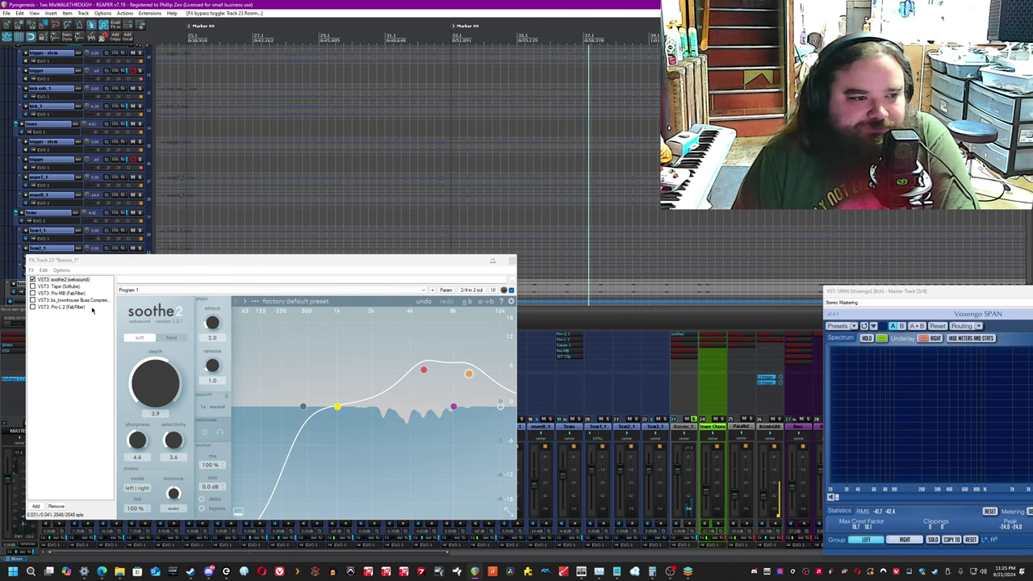
Display Softube Tape on Rooms_1 and enable it during playback.
left_click(65, 287)
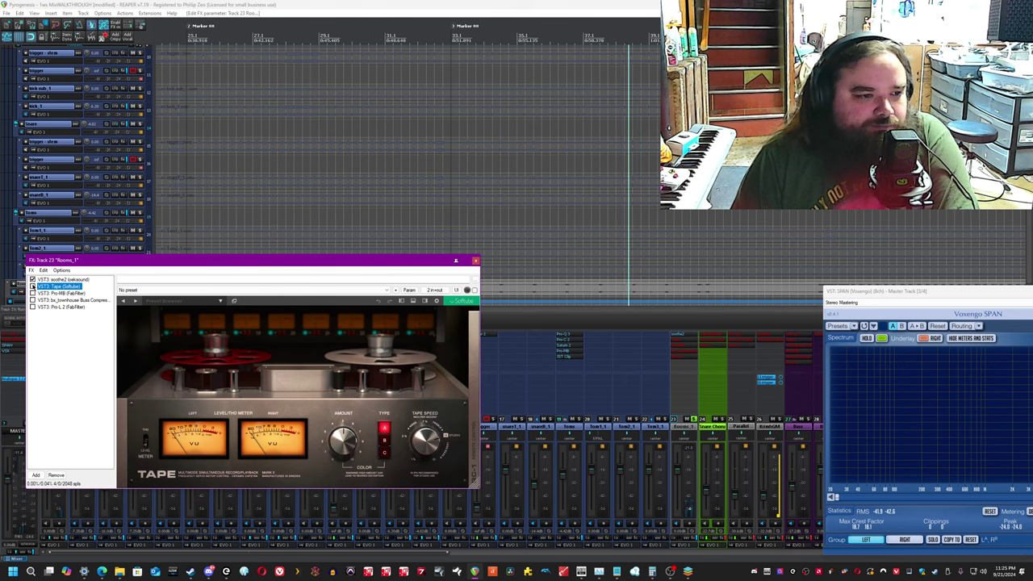
left_click(33, 287)
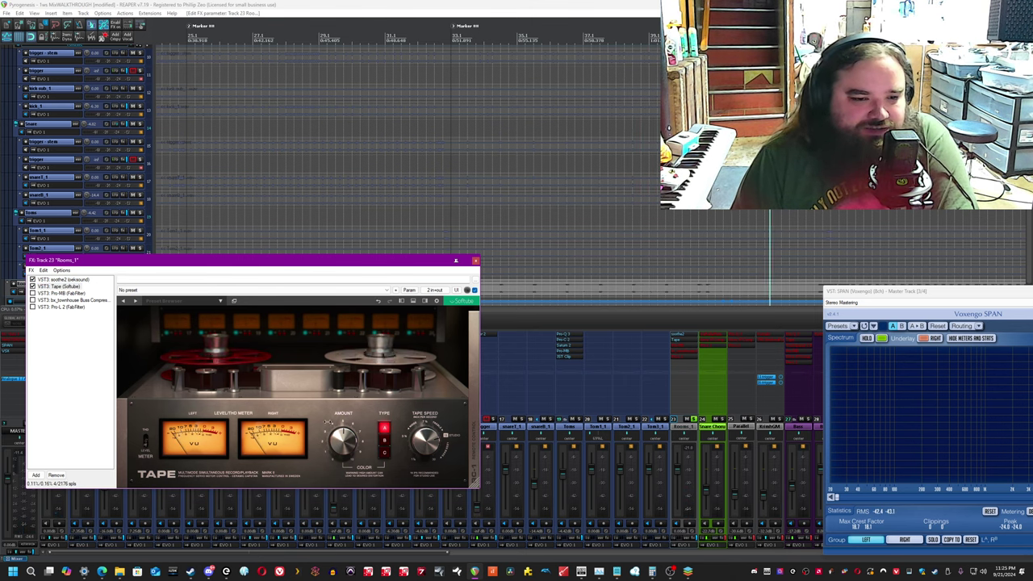
left_click(418, 4)
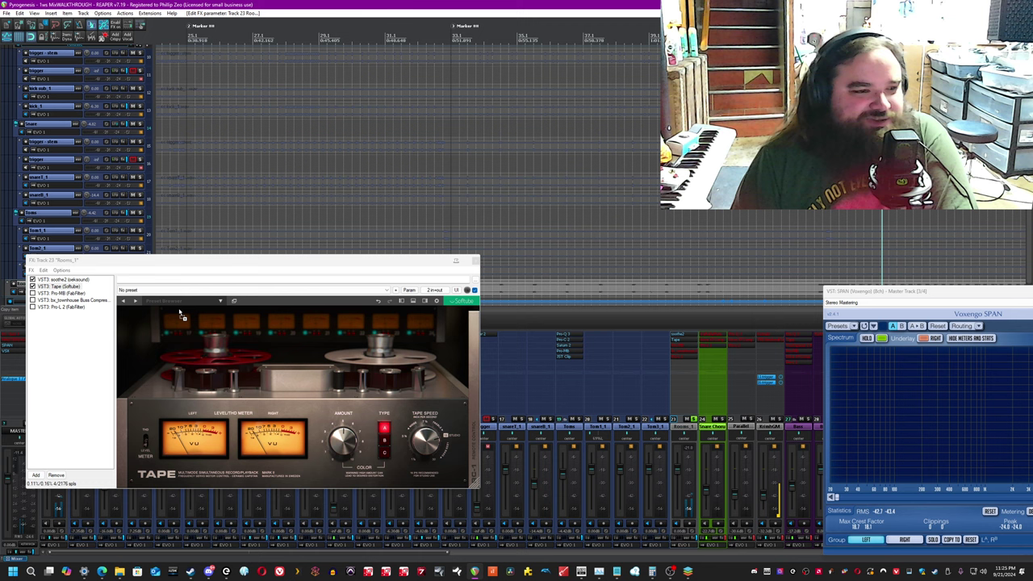
Switch the meter mode in Rooms_1's Softube Tape, and display and enable FabFilter Pro-MB in the same chain.
left_click(145, 441)
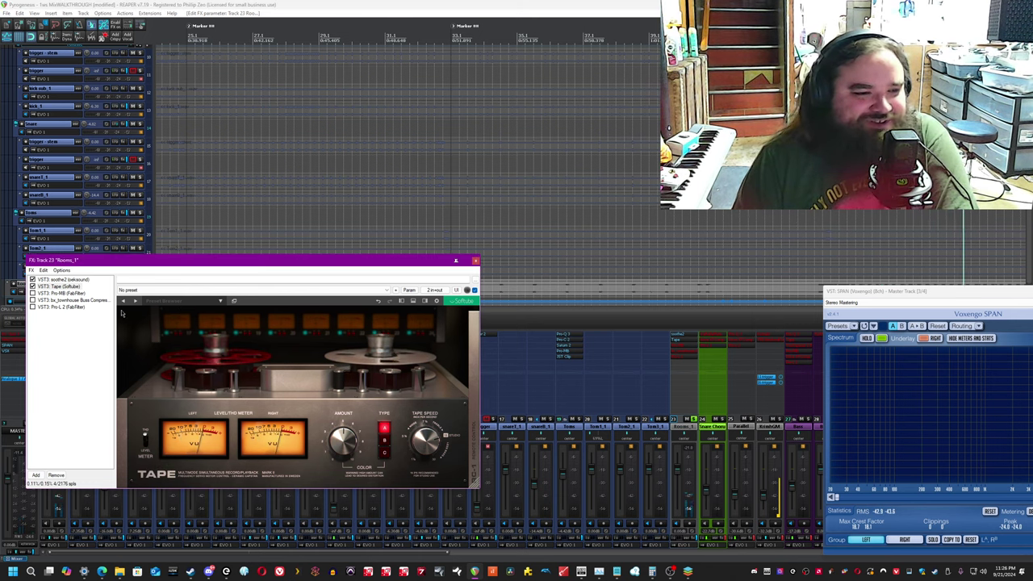
left_click(61, 294)
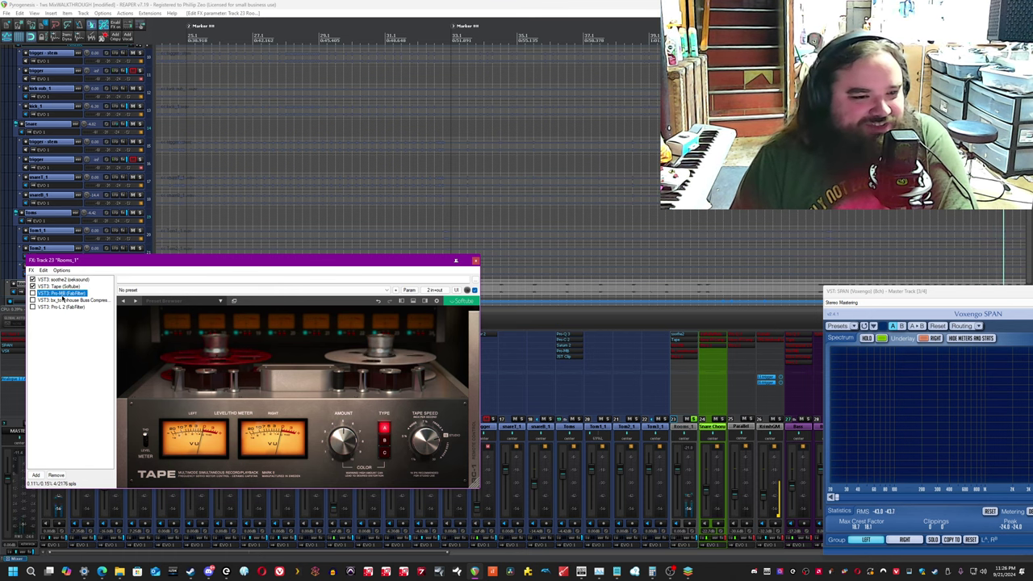
left_click(33, 293)
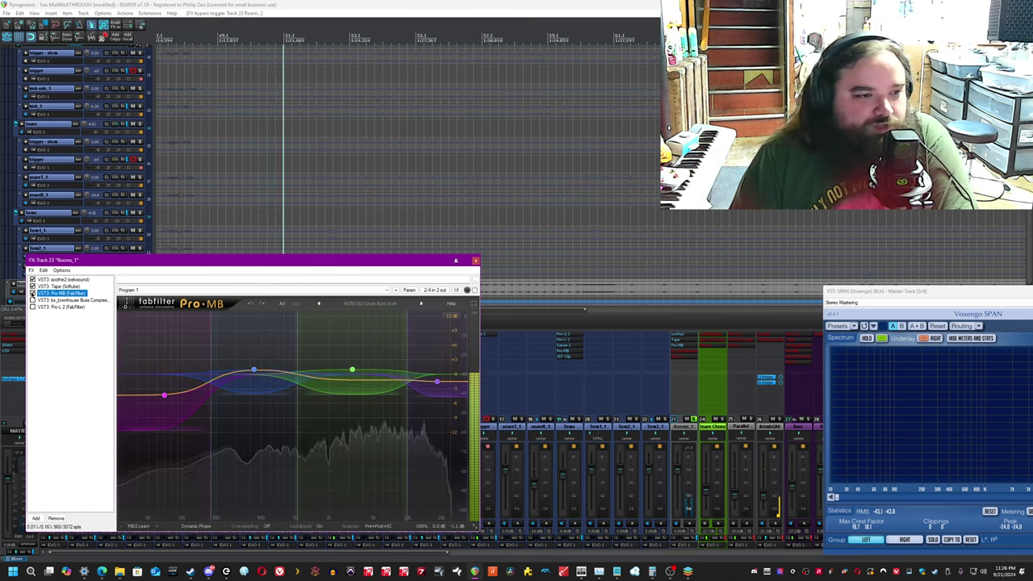
left_click(436, 4)
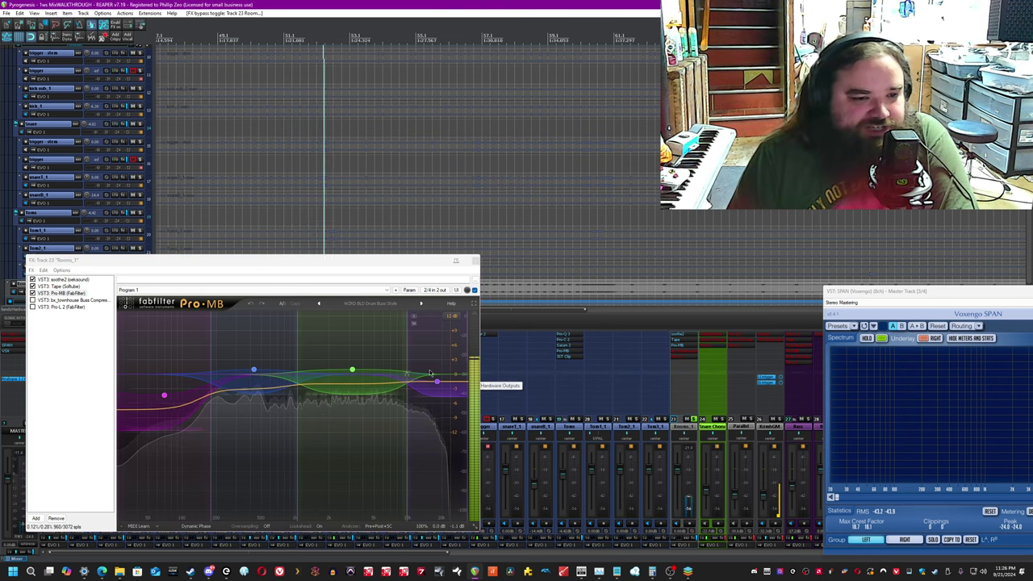
Examine the Pro-MB bands on Rooms_1 during playback, showing the controls of individual bands from low to high.
left_click(158, 401)
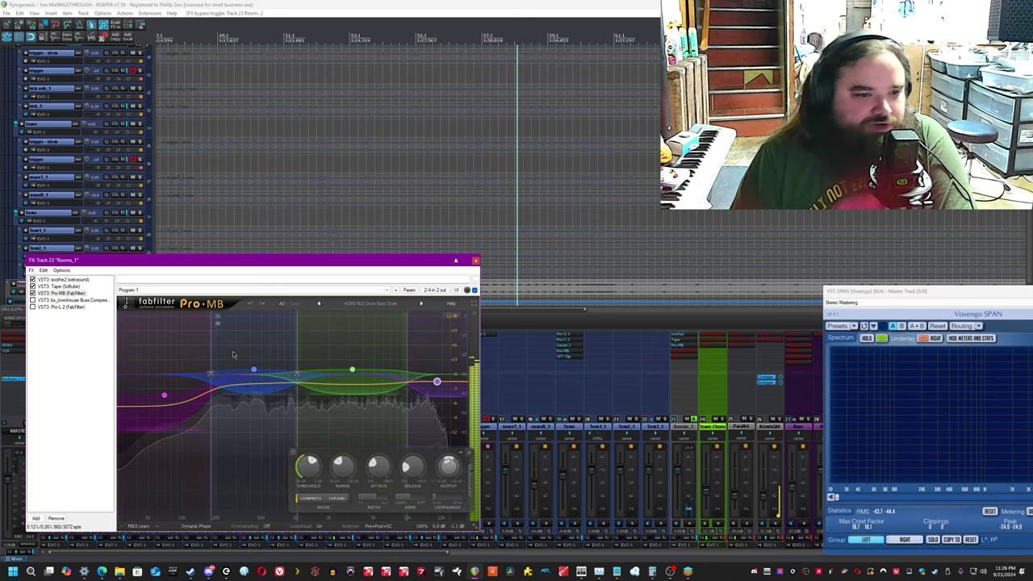
left_click(447, 5)
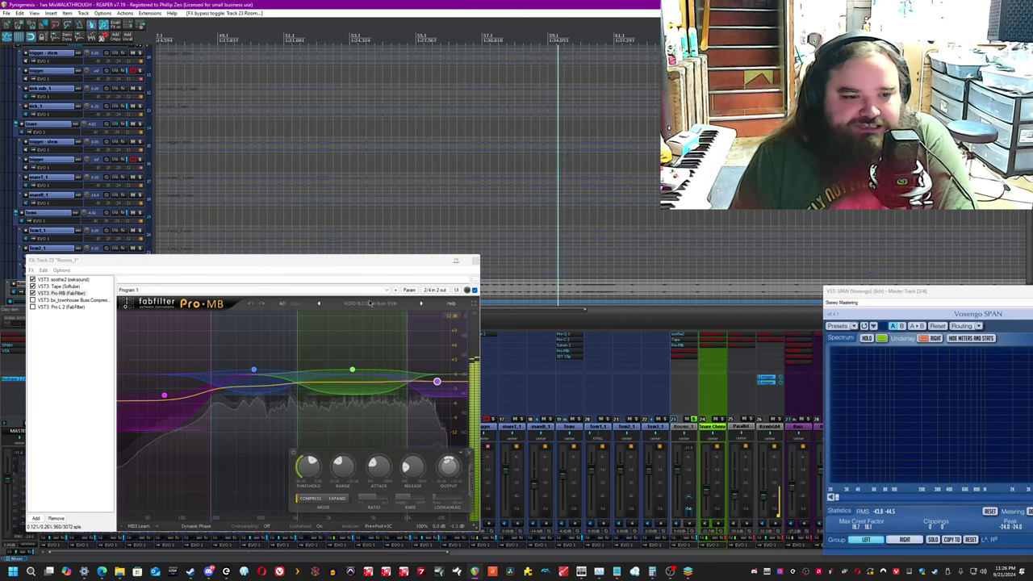
left_click(352, 370)
left_click(254, 369)
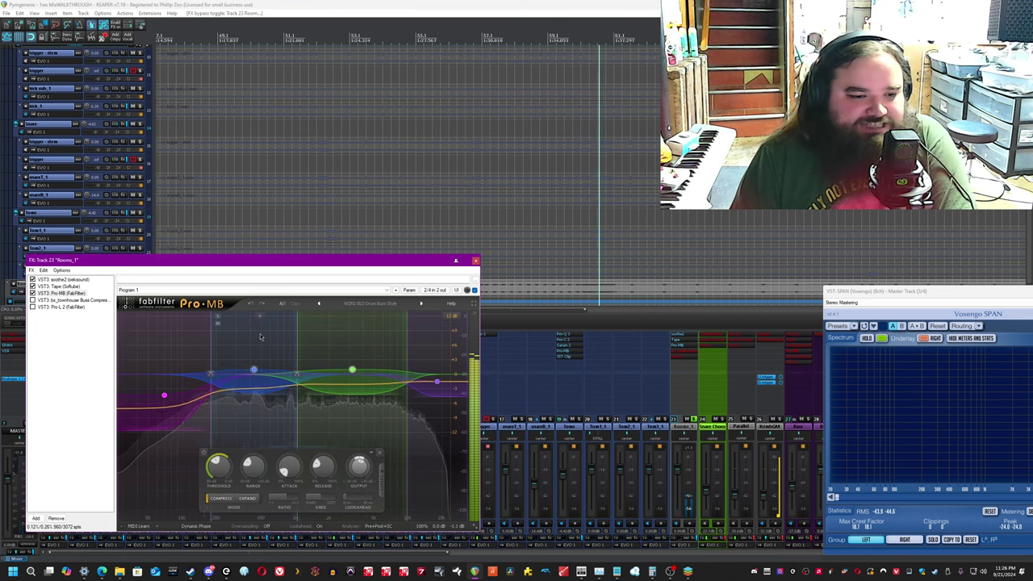
left_click(195, 356)
left_click(439, 349)
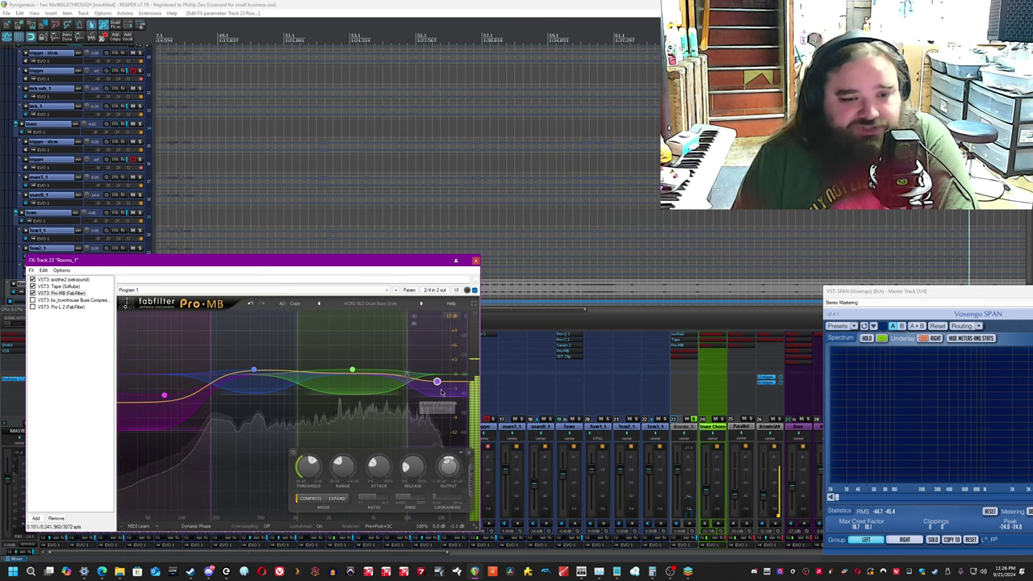
Move the Voxengo SPAN window to reveal its correlation meter, and place the Rooms_1 effect window lower over the mixer.
left_click(361, 3)
scroll(438, 84, "down", 2)
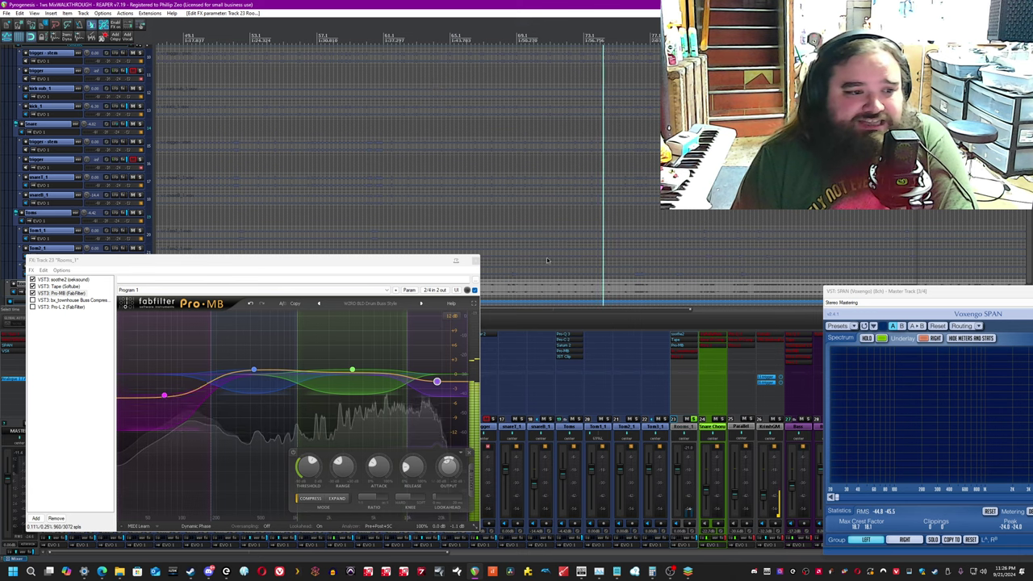
left_click_drag(873, 294, 761, 297)
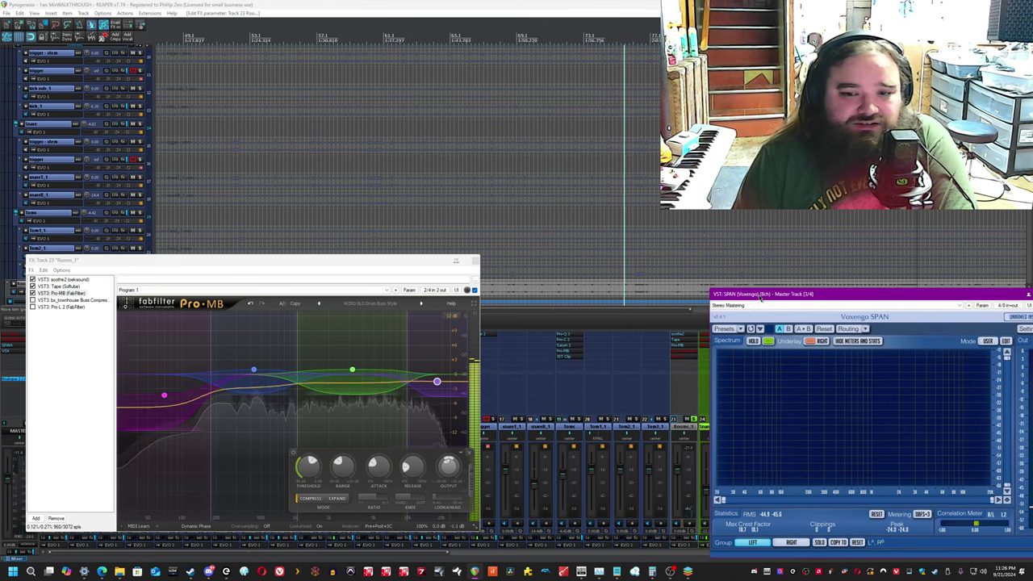
left_click(572, 3)
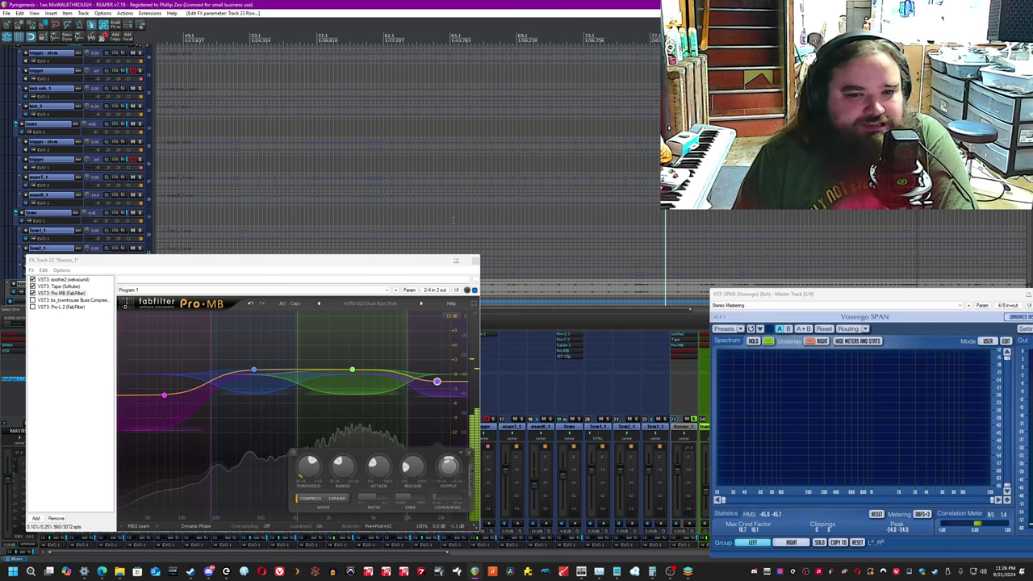
left_click_drag(392, 260, 378, 285)
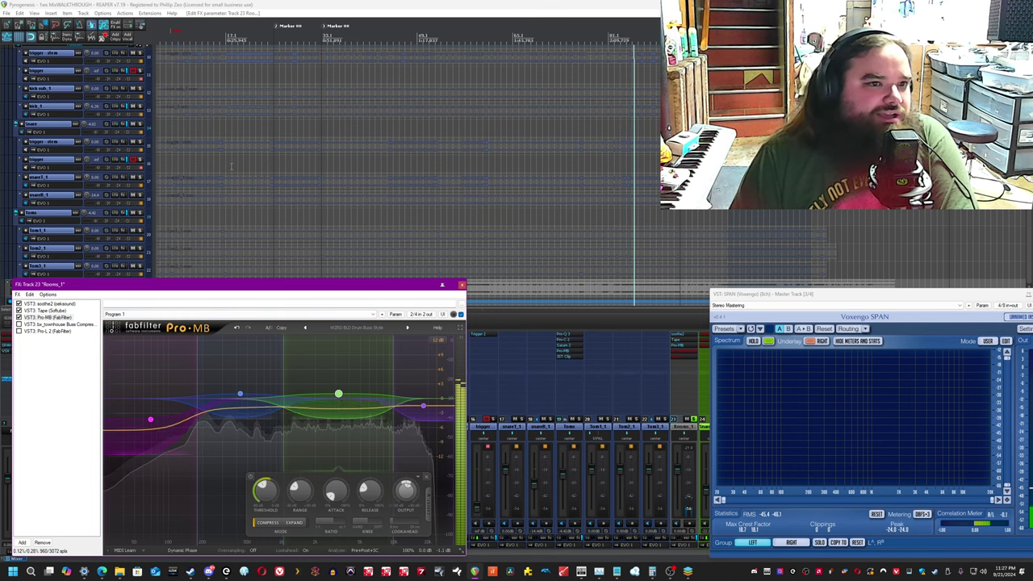
left_click(256, 4)
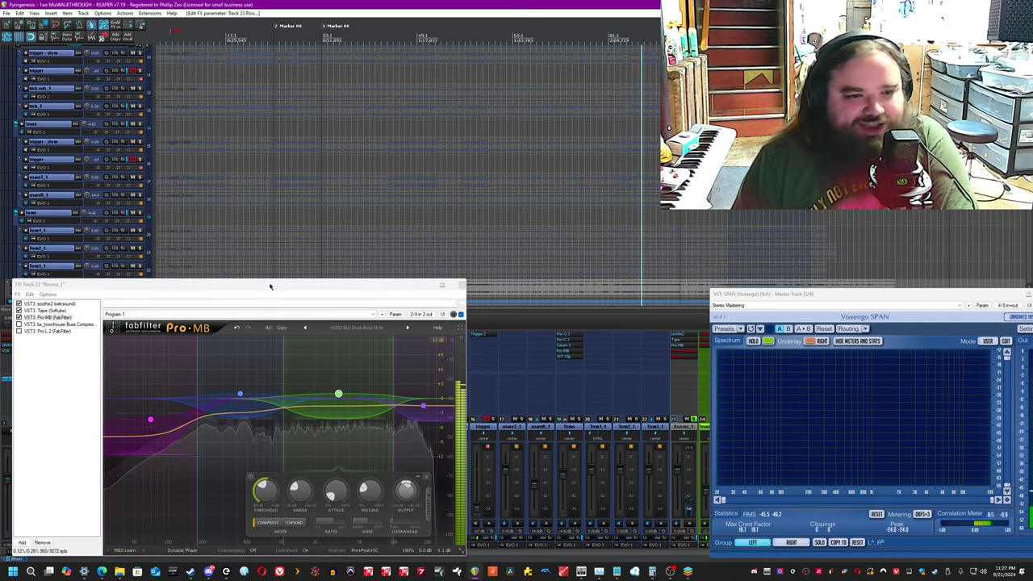
left_click_drag(270, 286, 321, 286)
left_click(294, 5)
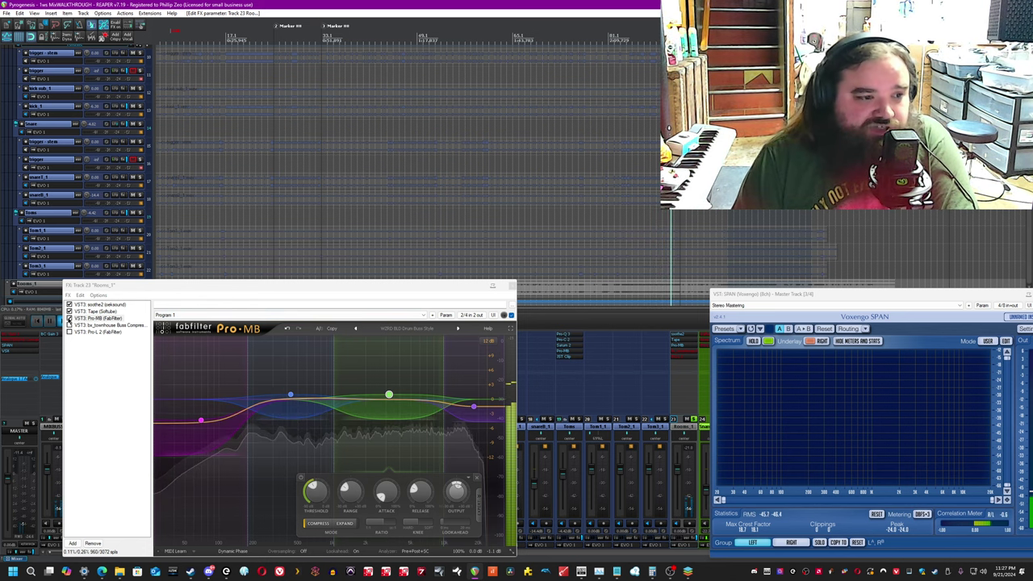
Compare Pro-MB bypassed and active on Rooms_1, and display and enable bx_townhouse Buss Compressor.
left_click(70, 319)
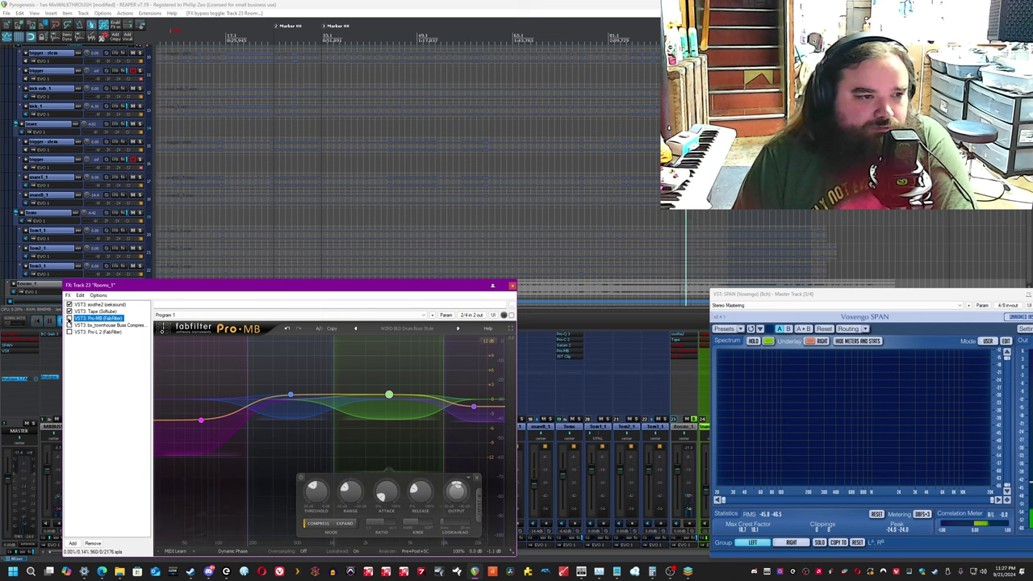
left_click(69, 318)
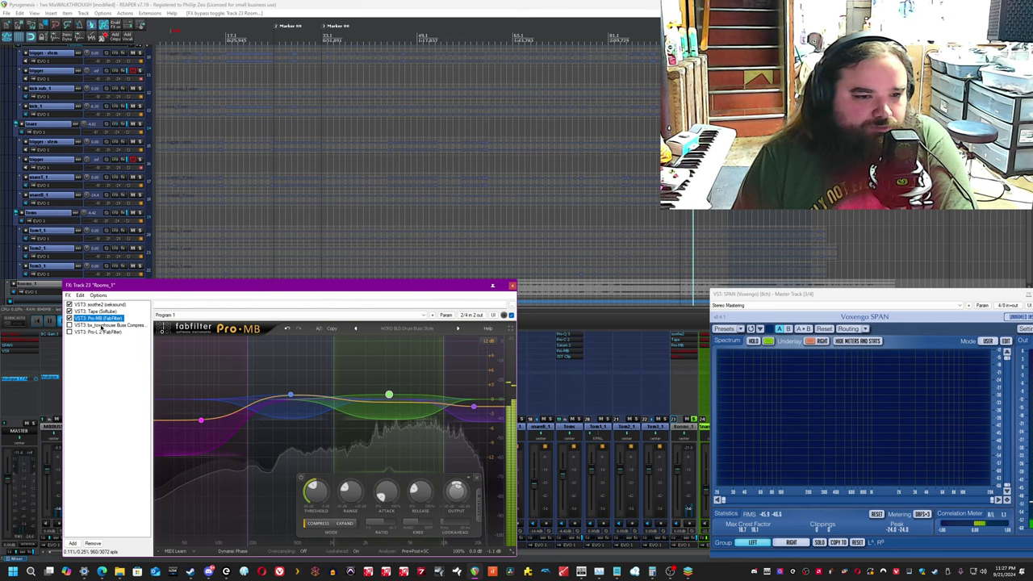
left_click(102, 326)
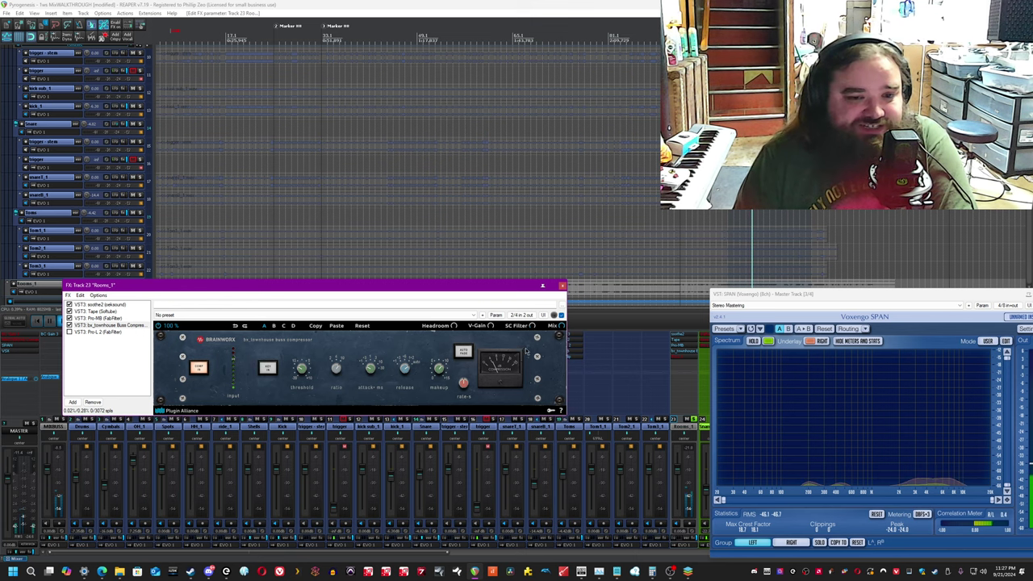
Open Pro-MB in the Rooms track's effects chain and compare the sound with it bypassed and re-enabled.
left_click(455, 4)
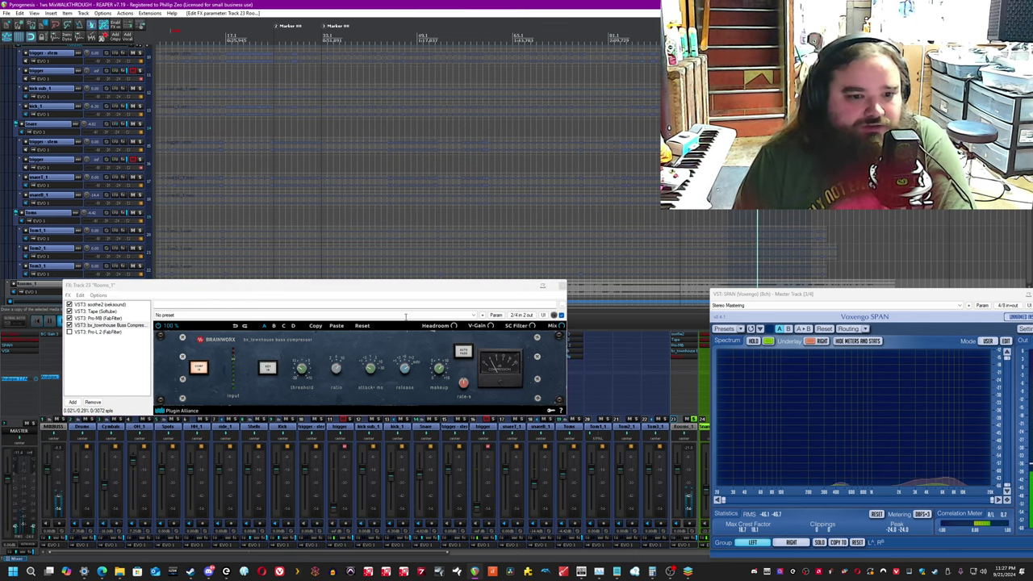
left_click(82, 319)
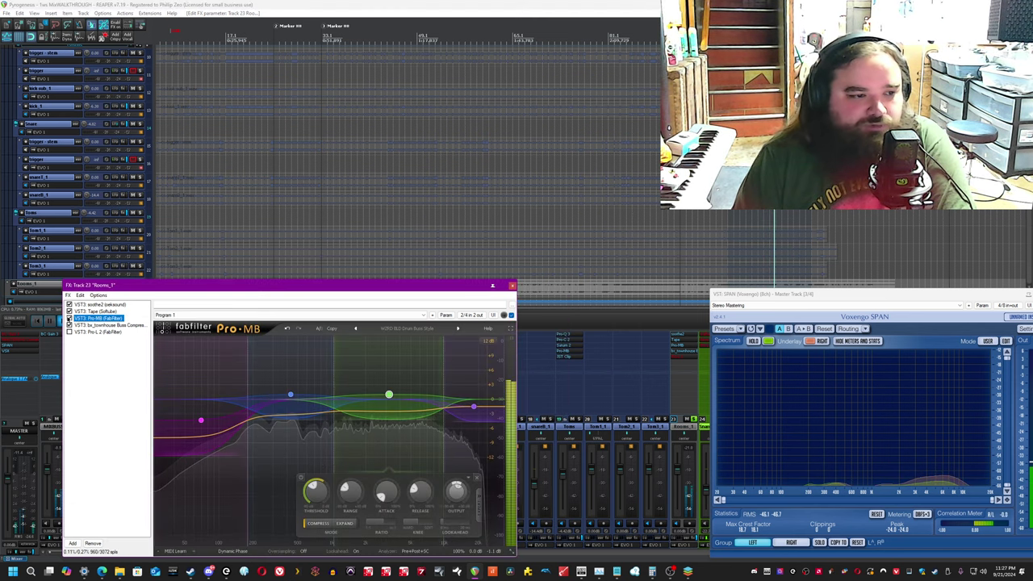
left_click(70, 319)
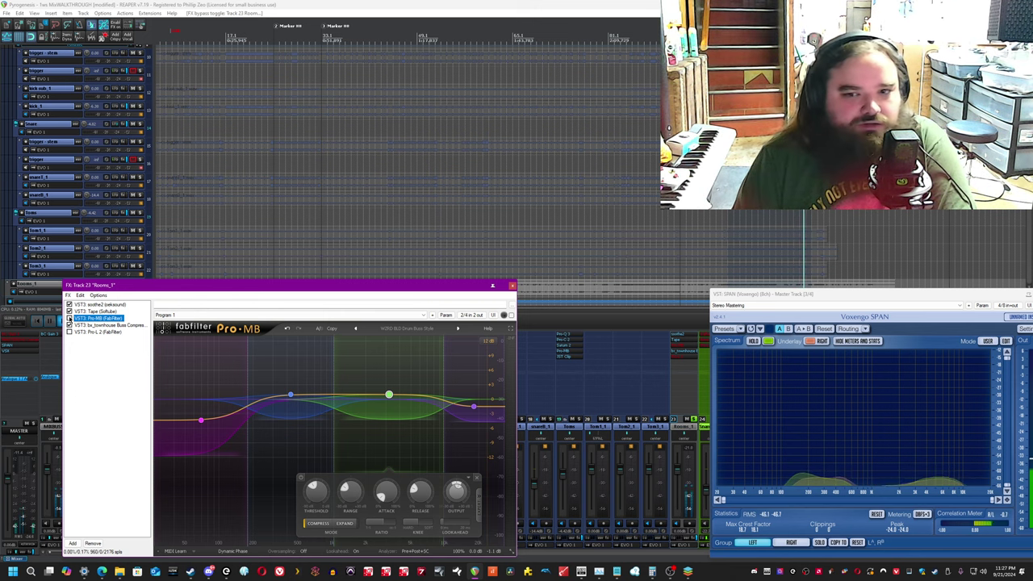
left_click(71, 319)
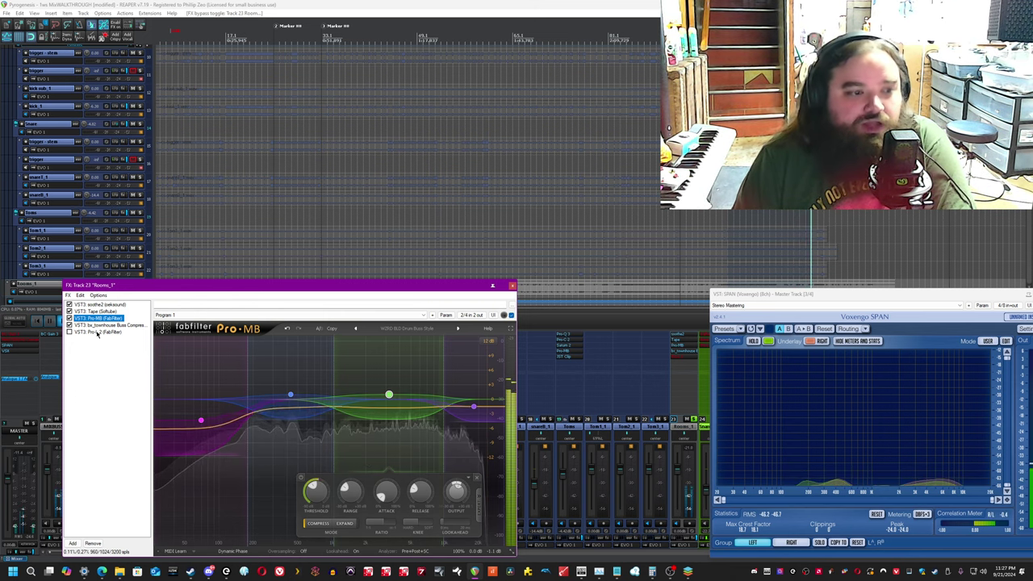
Enable the Pro-L 2 limiter on the Rooms track, move the effects window up slightly, and toggle the limiter for comparison.
left_click(96, 332)
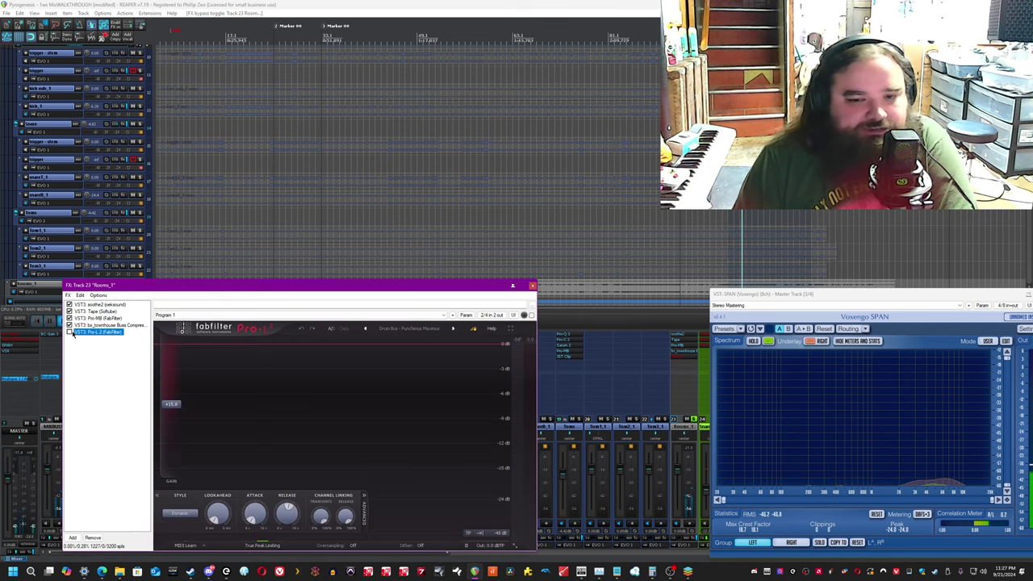
left_click(70, 332)
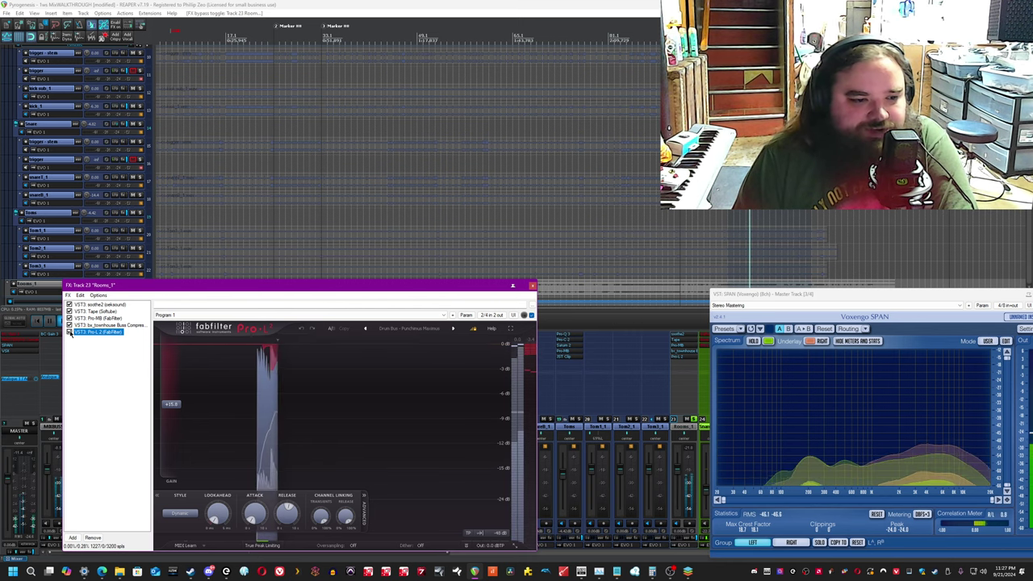
left_click(419, 8)
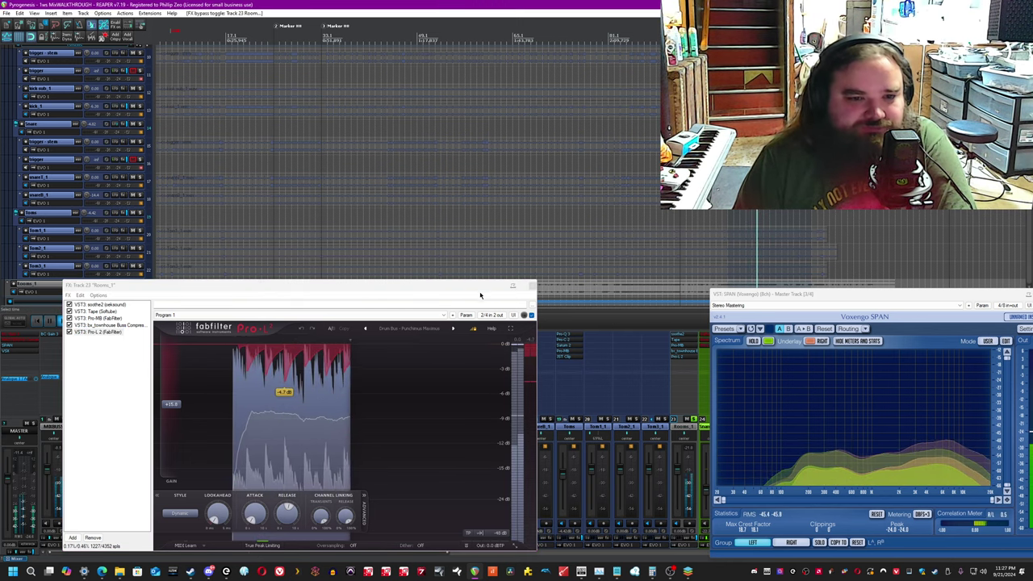
left_click_drag(482, 287, 481, 266)
left_click(486, 4)
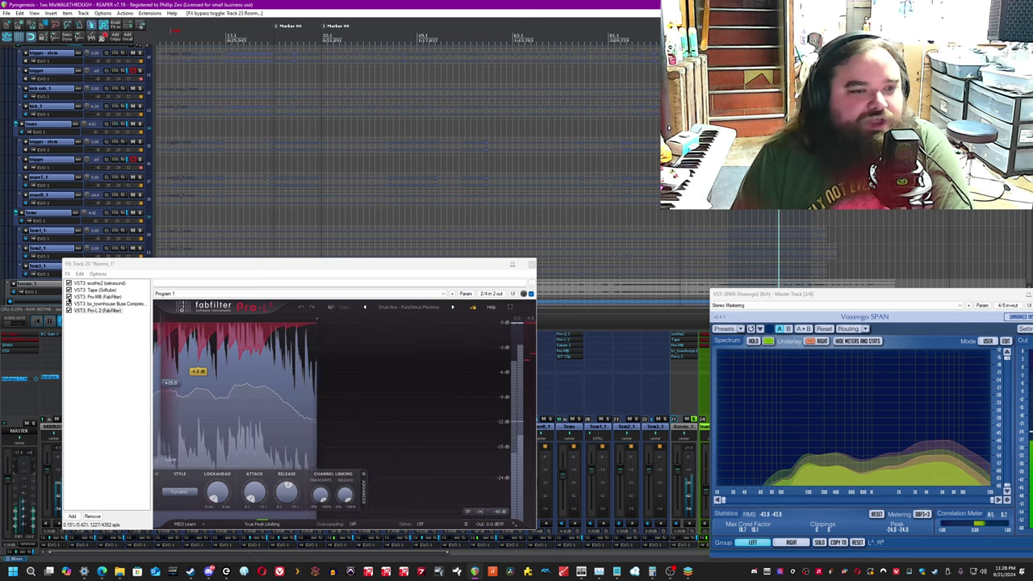
left_click(70, 310)
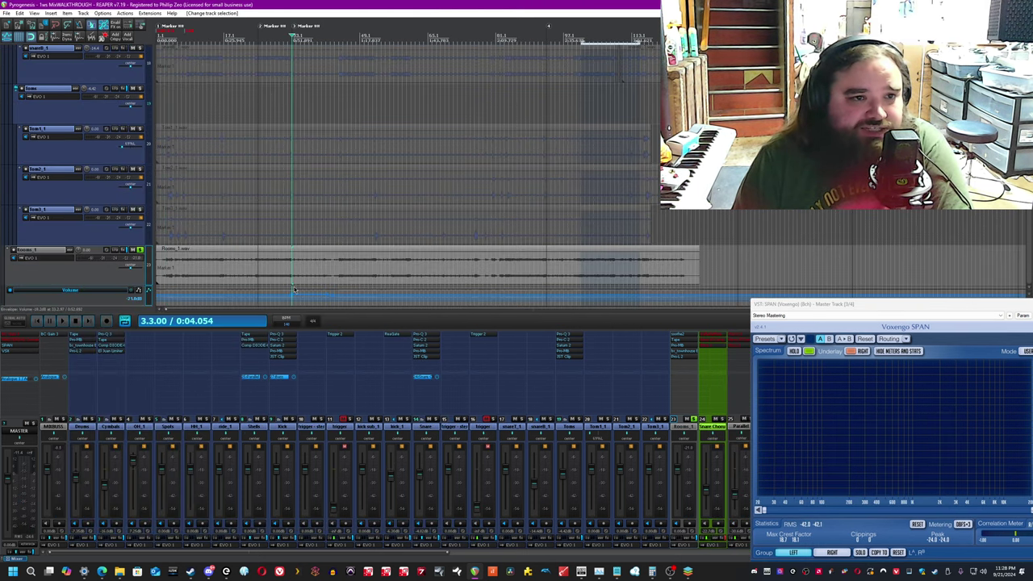
Play the soloed Rooms track from the marker at bar 33 to hear it on its own.
left_click(299, 289)
scroll(299, 289, "up", 4)
key("space")
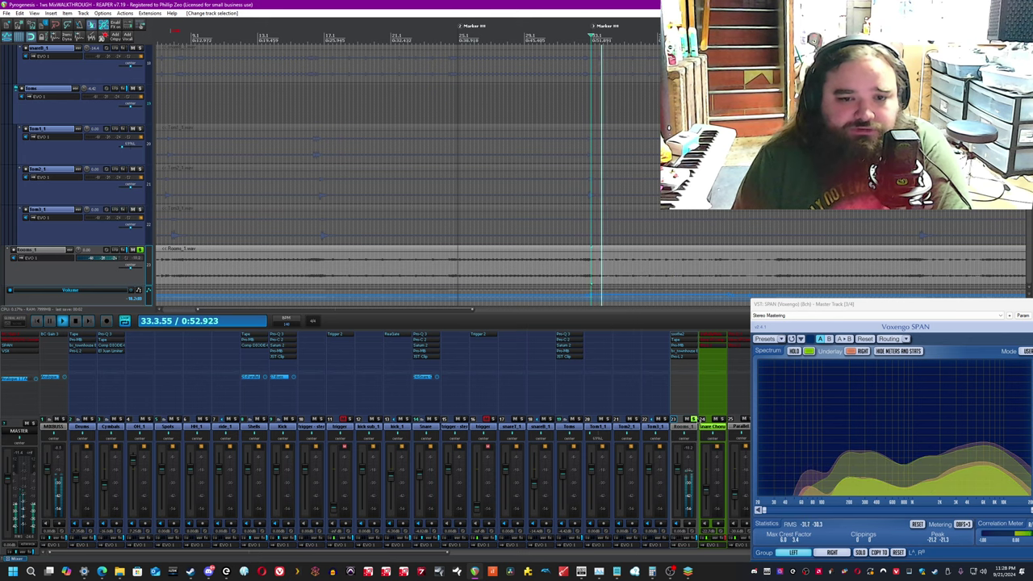
scroll(597, 276, "down", 6)
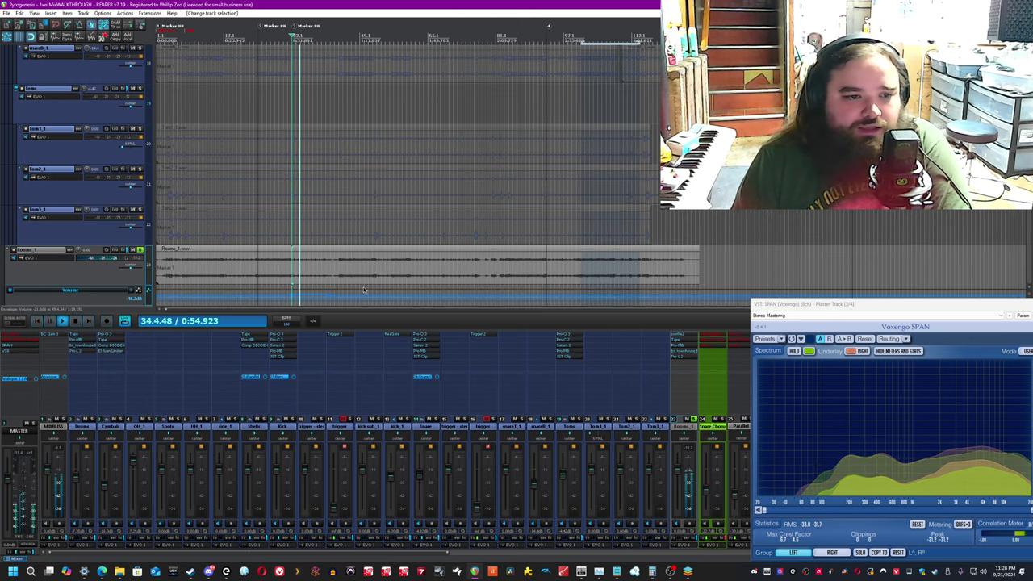
scroll(341, 235, "up", 3)
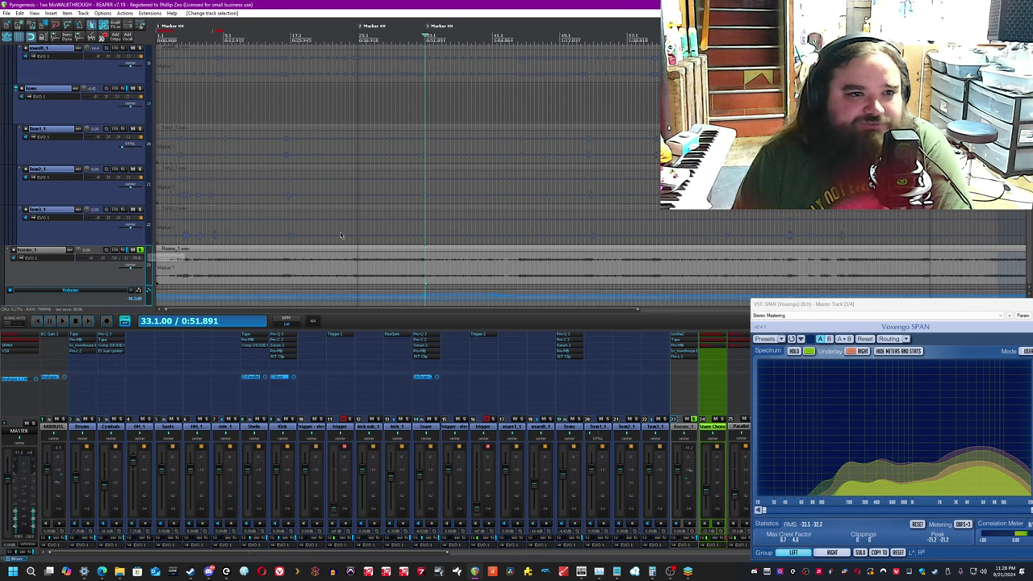
Unsolo the Rooms track and play all tracks from bar 33 to hear the rooms in context.
left_click(141, 250)
key("space")
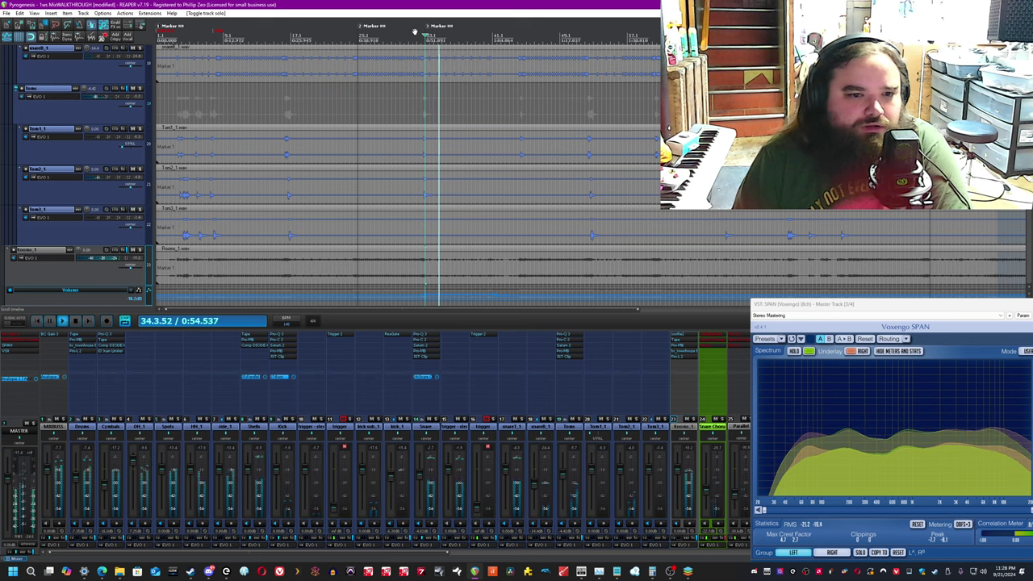
key("space")
scroll(397, 236, "down", 2)
scroll(397, 236, "up", 1)
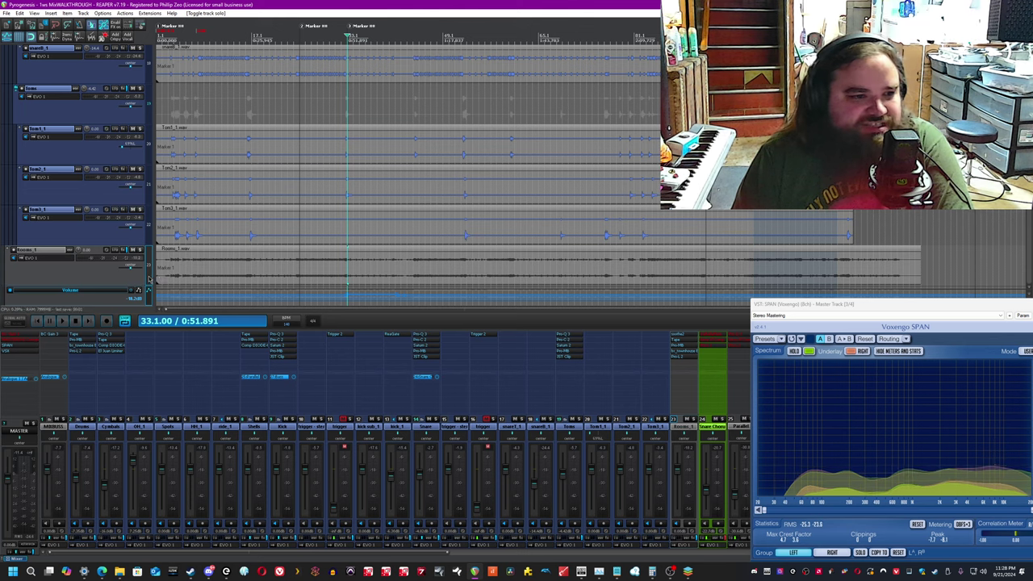
Solo the Snare Chorus Verb track and open its effects chain on ValhallaPlate, placing the window over the middle of the project.
scroll(148, 276, "down", 2)
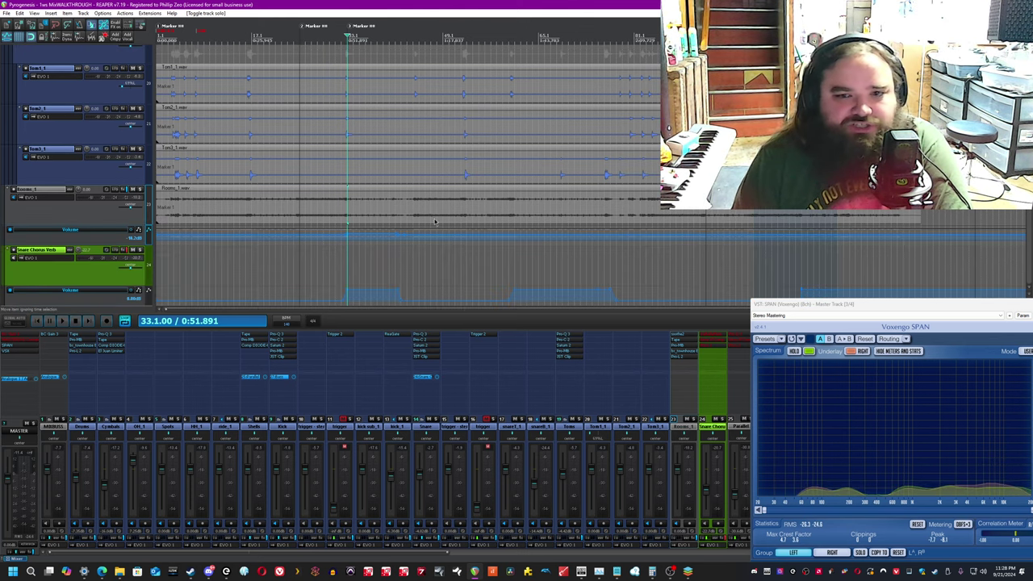
scroll(352, 257, "up", 2)
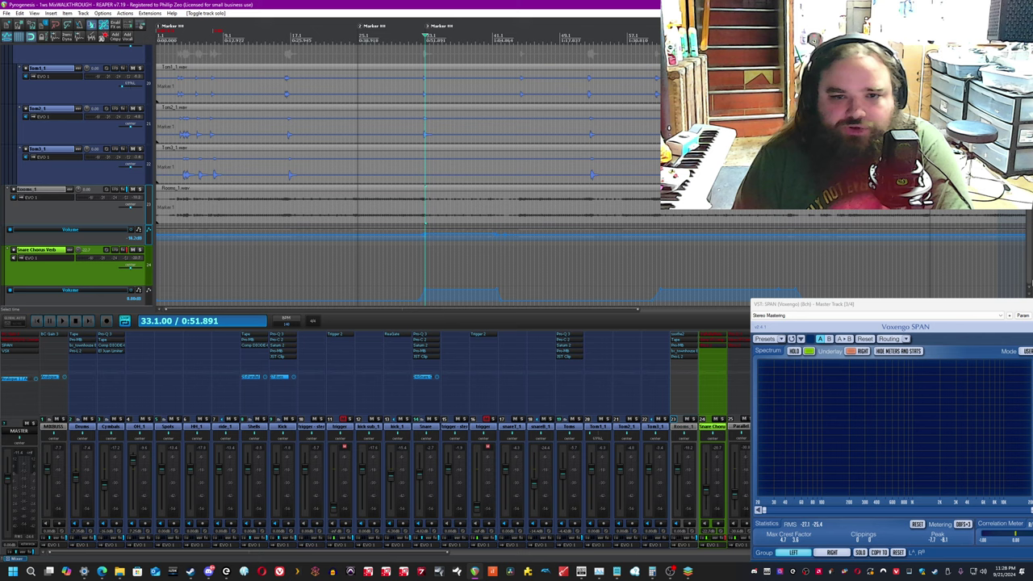
scroll(574, 172, "down", 3)
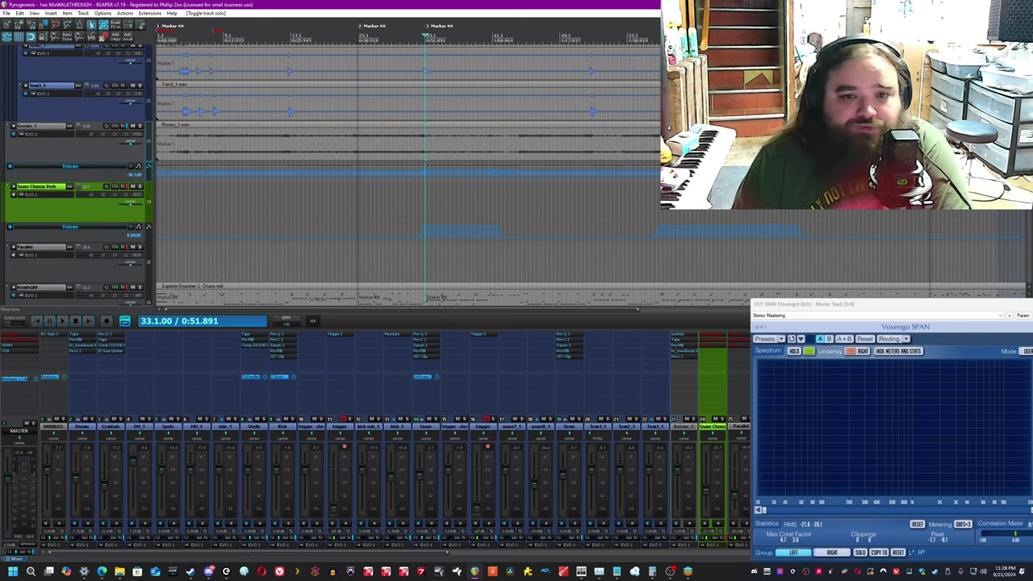
scroll(574, 172, "down", 2)
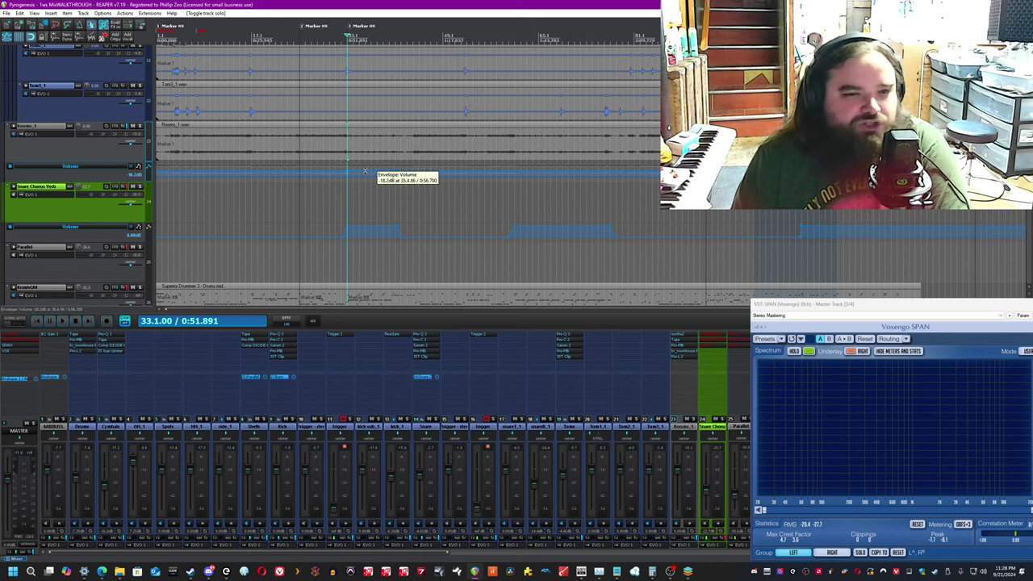
left_click(139, 187)
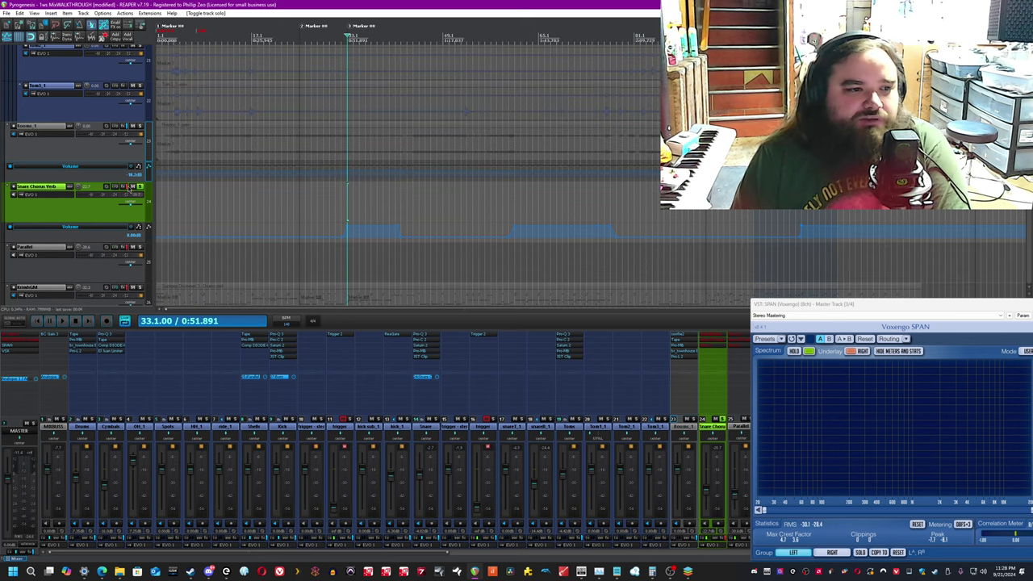
left_click(123, 187)
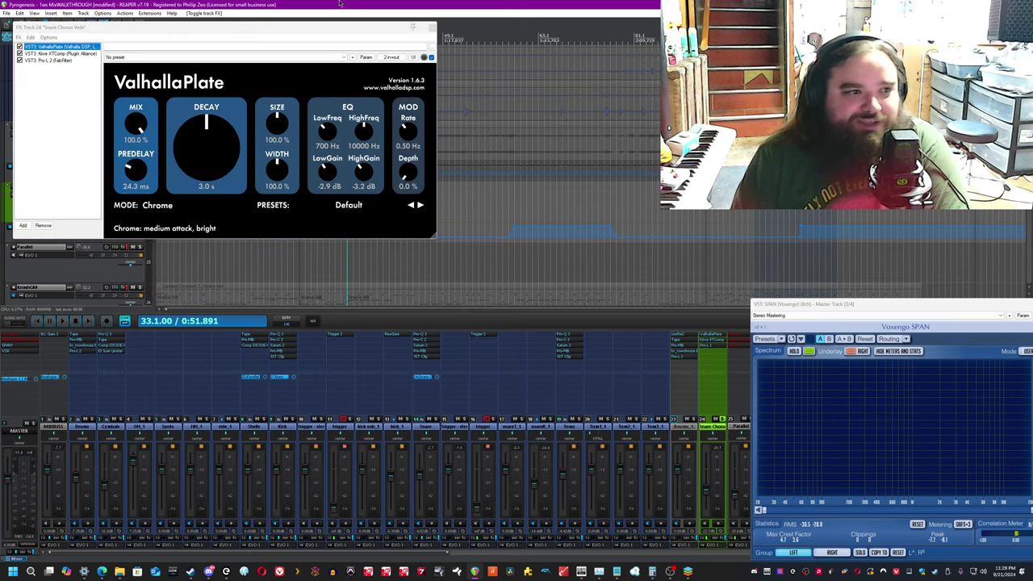
left_click_drag(330, 28, 407, 175)
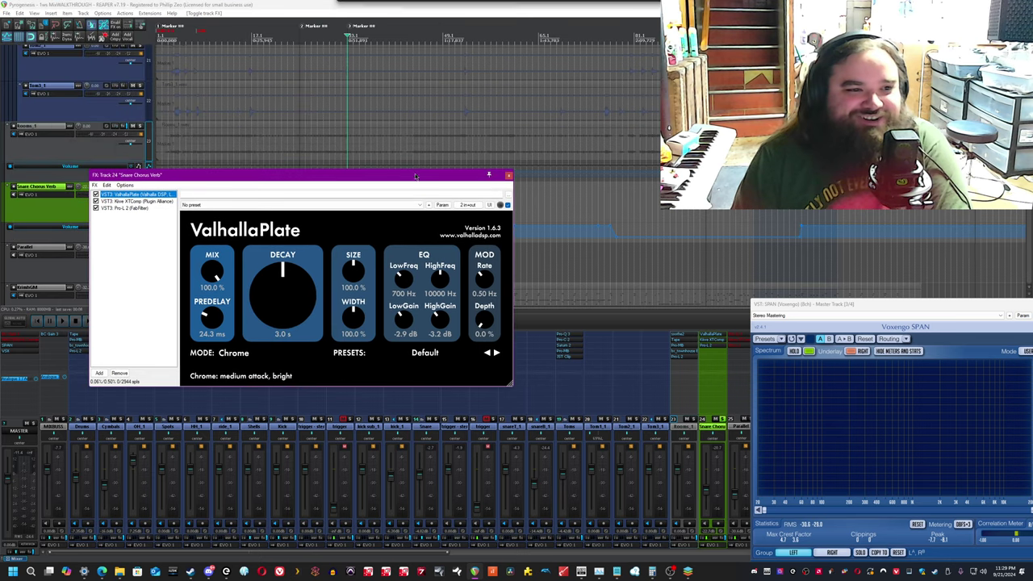
left_click(487, 193)
left_click(184, 82)
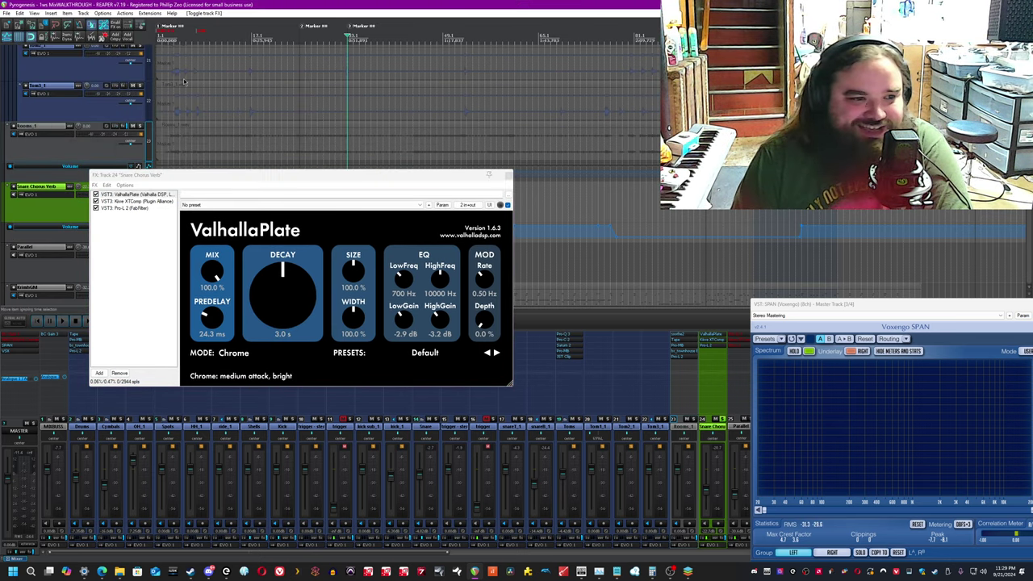
Bypass Kiive XTComp and Pro-L 2 on the Snare Chorus Verb track and move the effects window below the track's volume envelope.
left_click(95, 201)
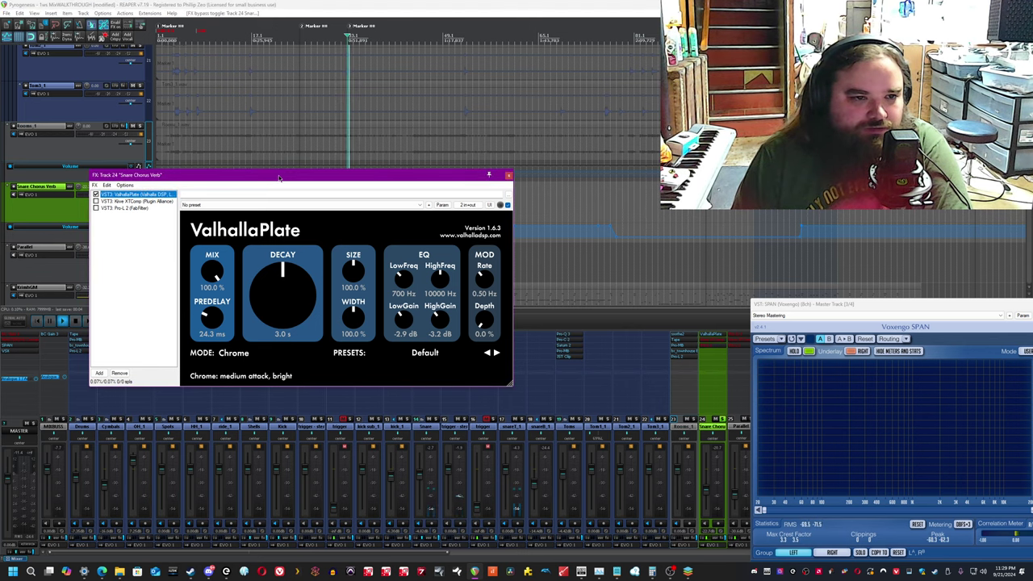
left_click_drag(279, 175, 298, 288)
left_click(486, 4)
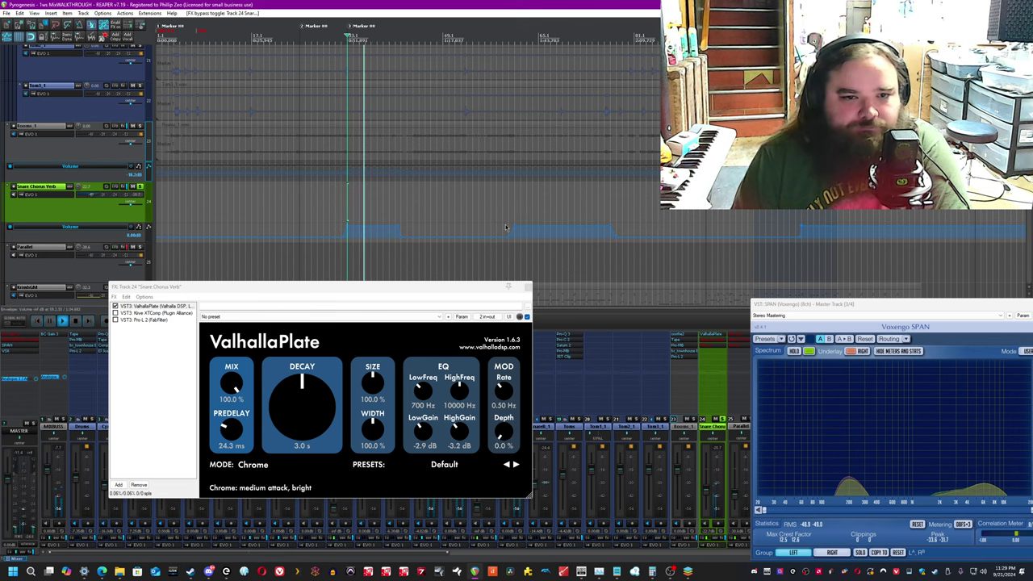
Select the second raised section of the Snare Chorus Verb volume envelope from bar 61 and audition it while toggling ValhallaPlate.
left_click(526, 207)
left_click_drag(521, 207, 611, 218)
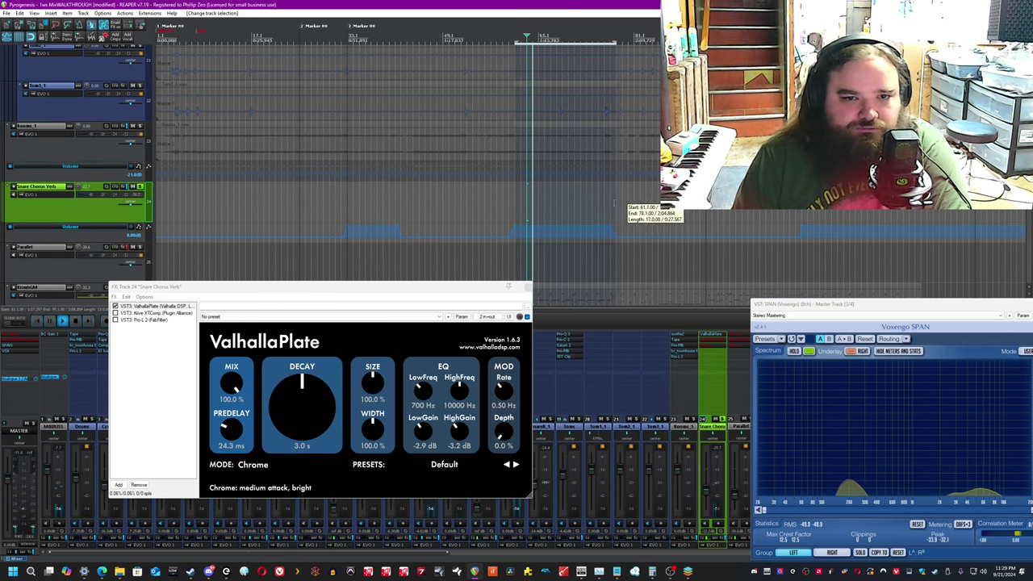
key("space")
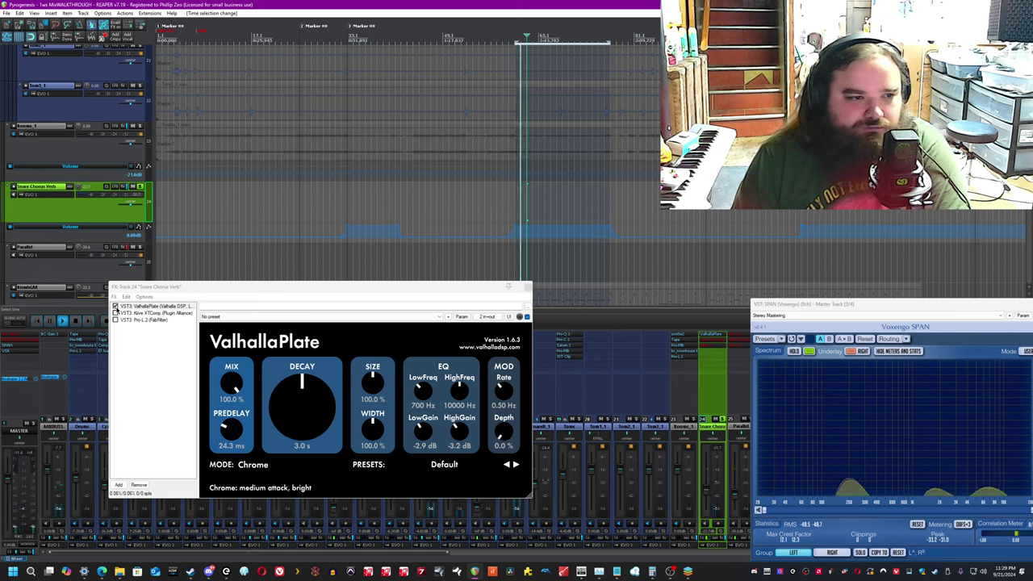
left_click(115, 307)
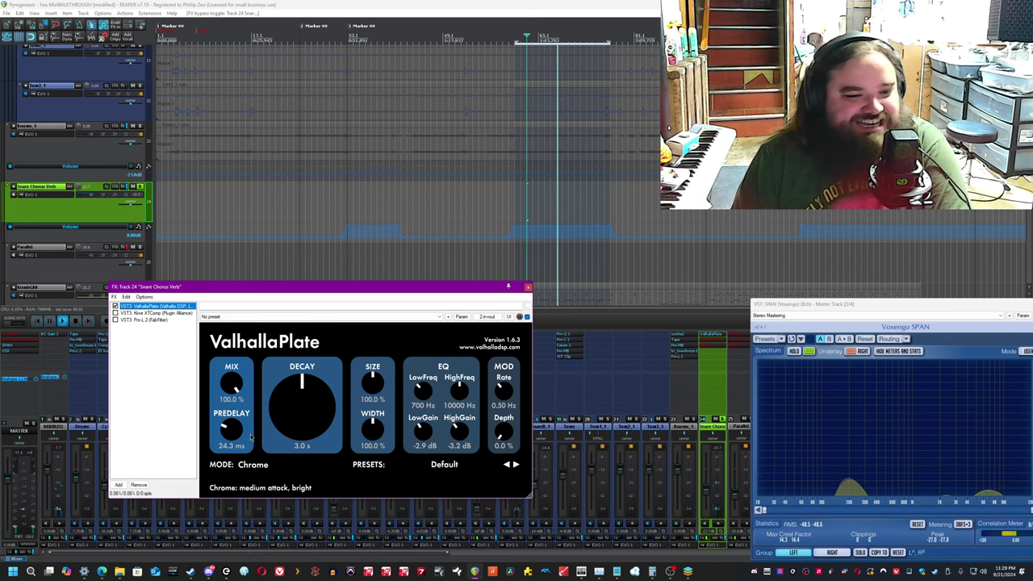
left_click(365, 4)
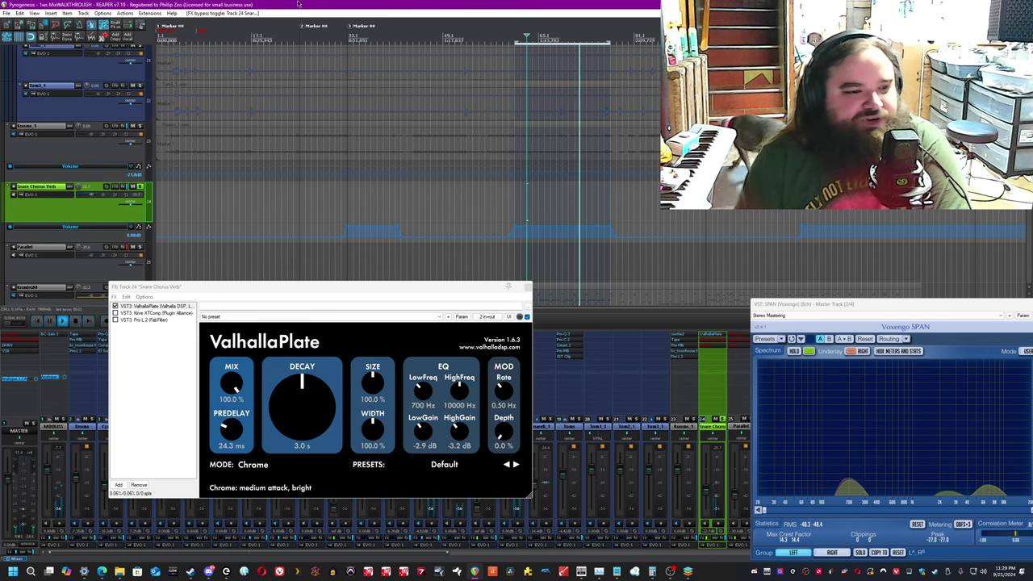
Open Kiive XTComp in the Snare Chorus Verb chain and enable it after ValhallaPlate.
left_click(161, 312)
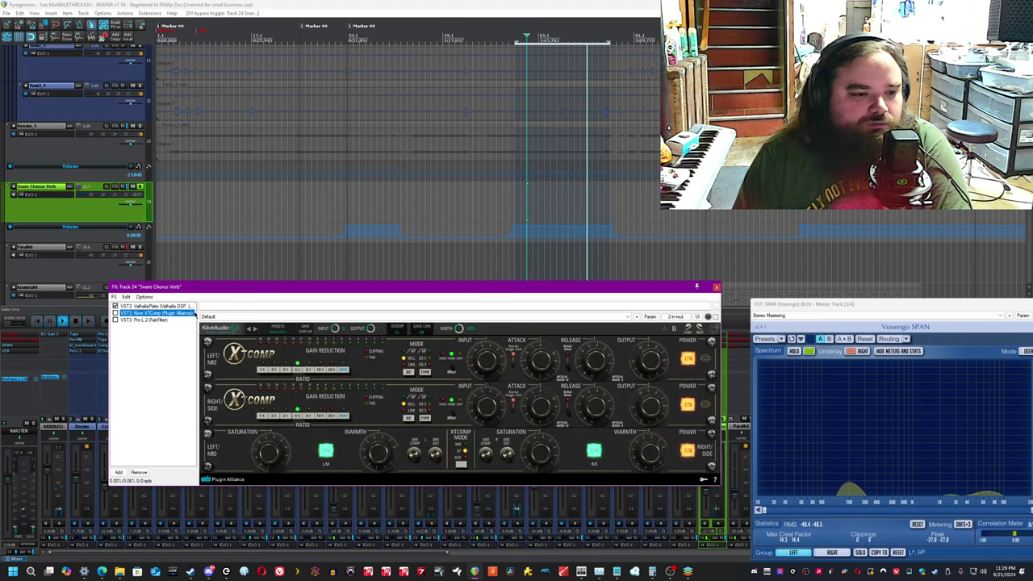
left_click(179, 240)
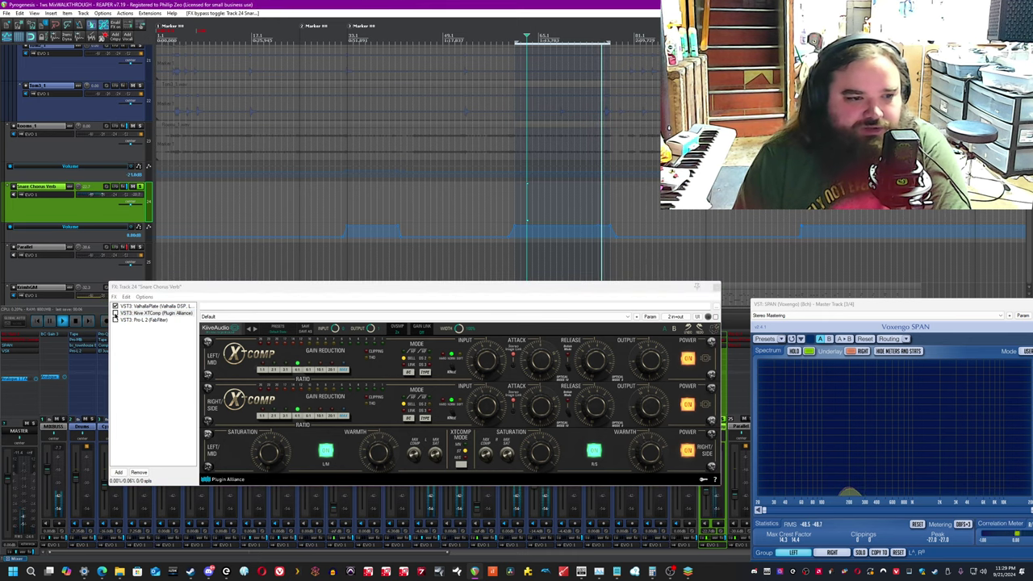
left_click(115, 313)
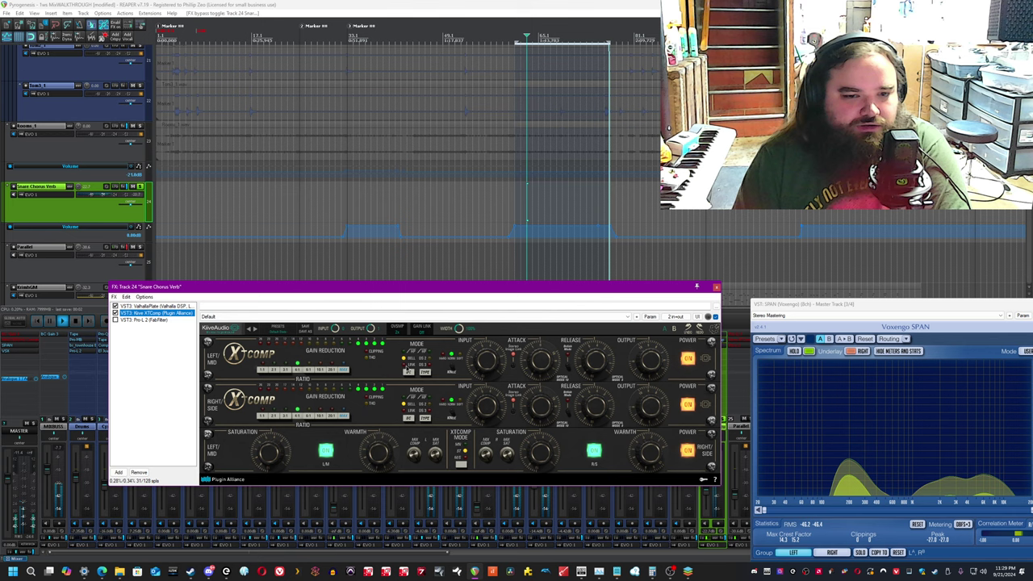
Adjust the attack of XTComp's left/mid channel, save the project, and check its left/mid saturation section.
left_click_drag(539, 360, 537, 368)
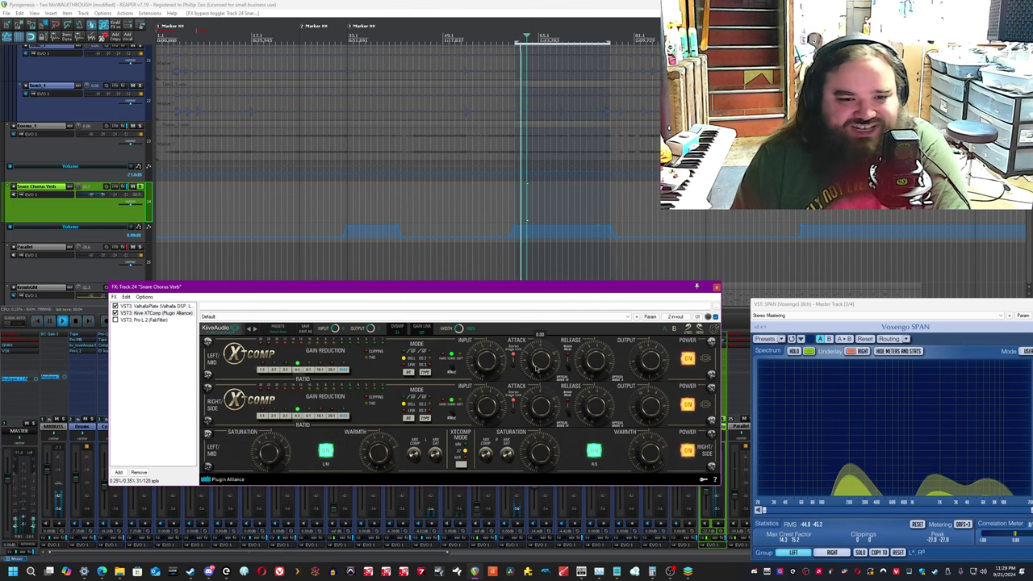
left_click(490, 4)
key("ctrl+s")
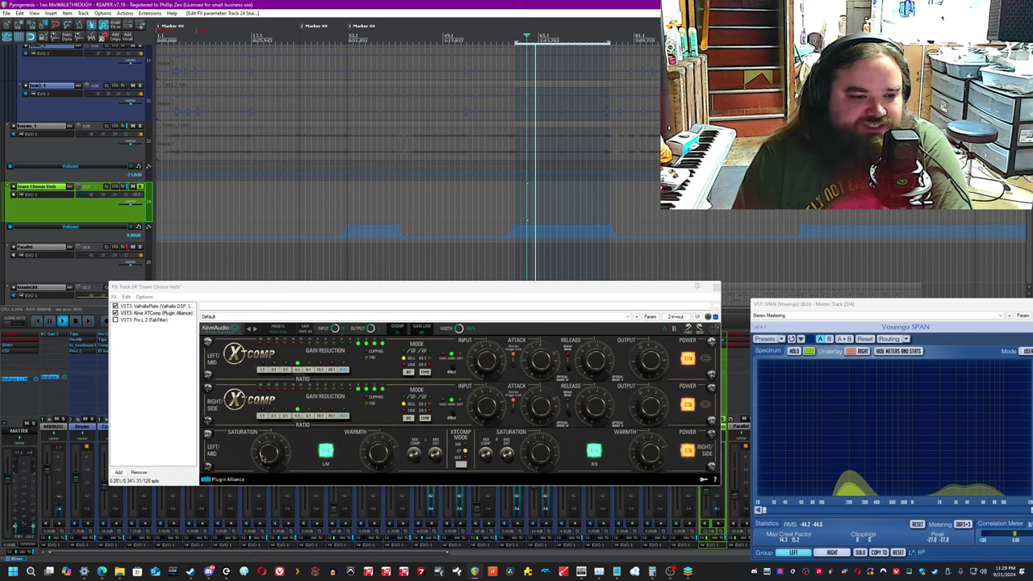
left_click(323, 451)
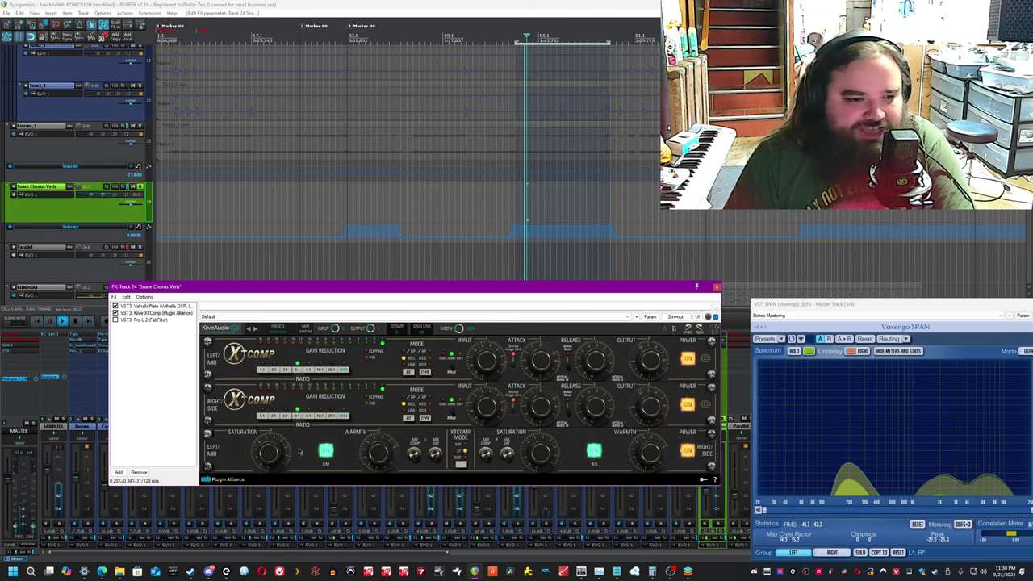
Open Pro-L 2 in the Snare Chorus Verb chain, enable it after Kiive XTComp, and close the effects window.
left_click(139, 320)
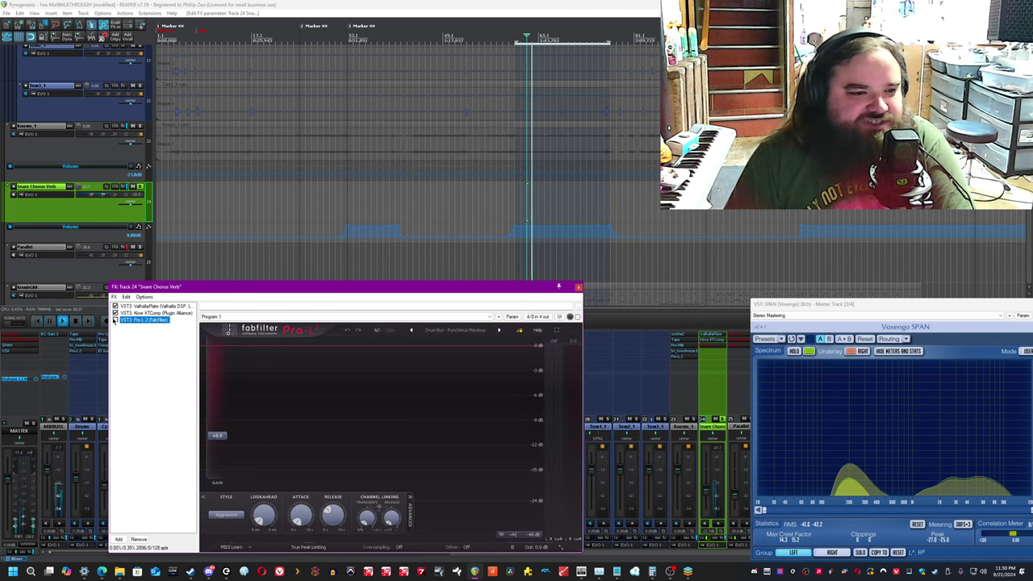
left_click(116, 321)
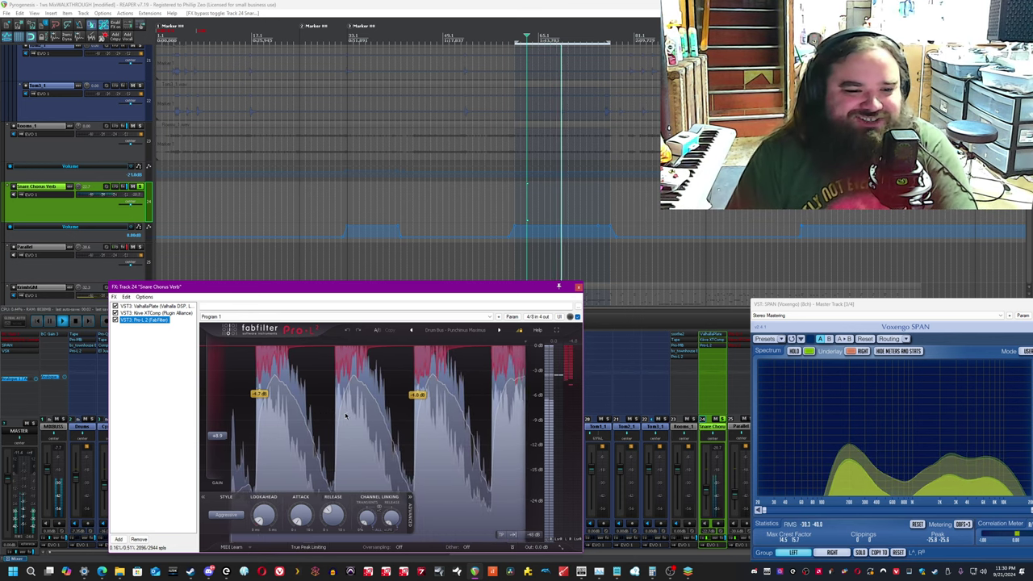
left_click(578, 288)
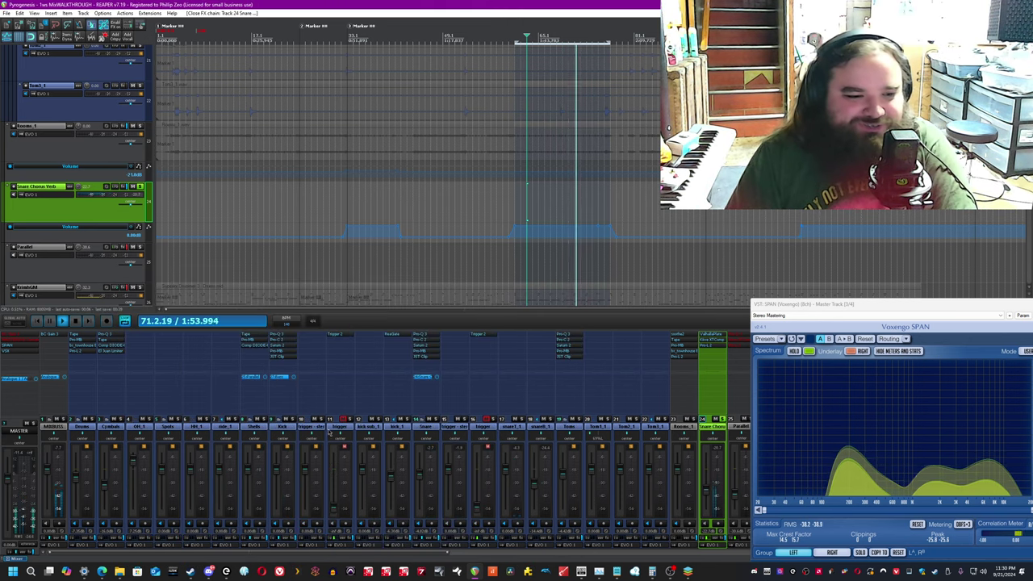
Solo the Shells track to hear it with Snare Chorus Verb, stop playback, and unsolo Snare Chorus Verb.
left_click(264, 420)
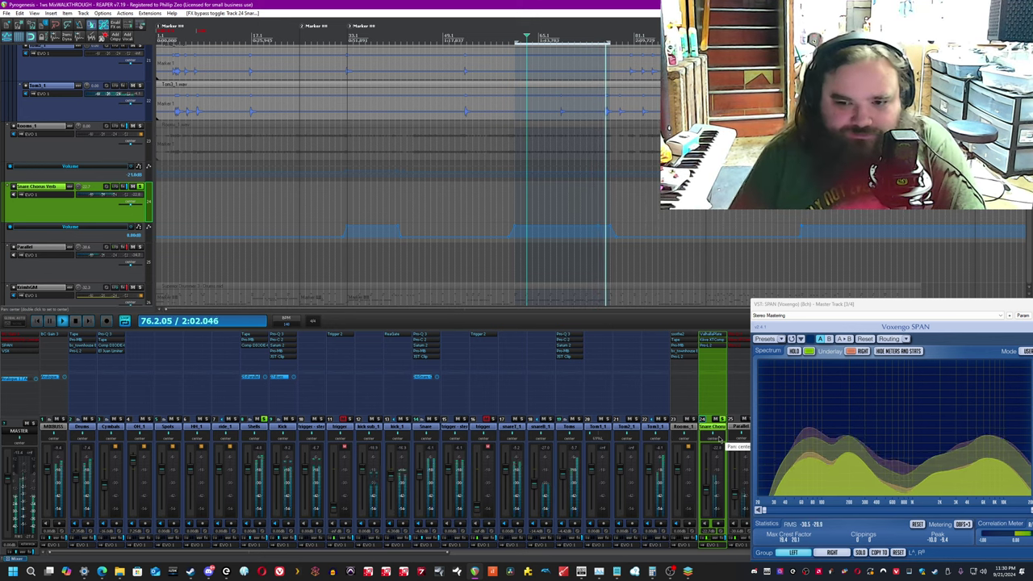
key("space")
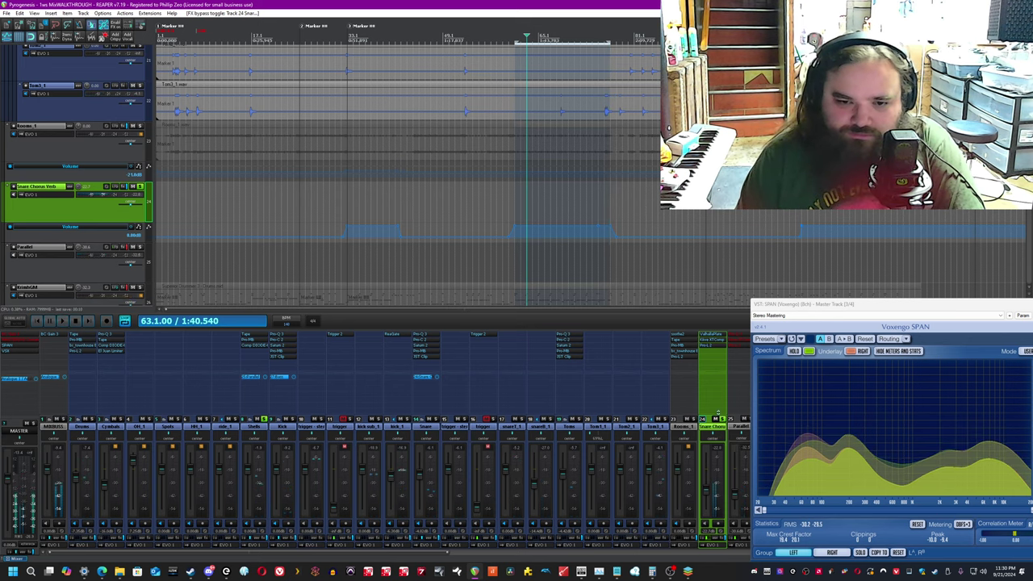
left_click(726, 419)
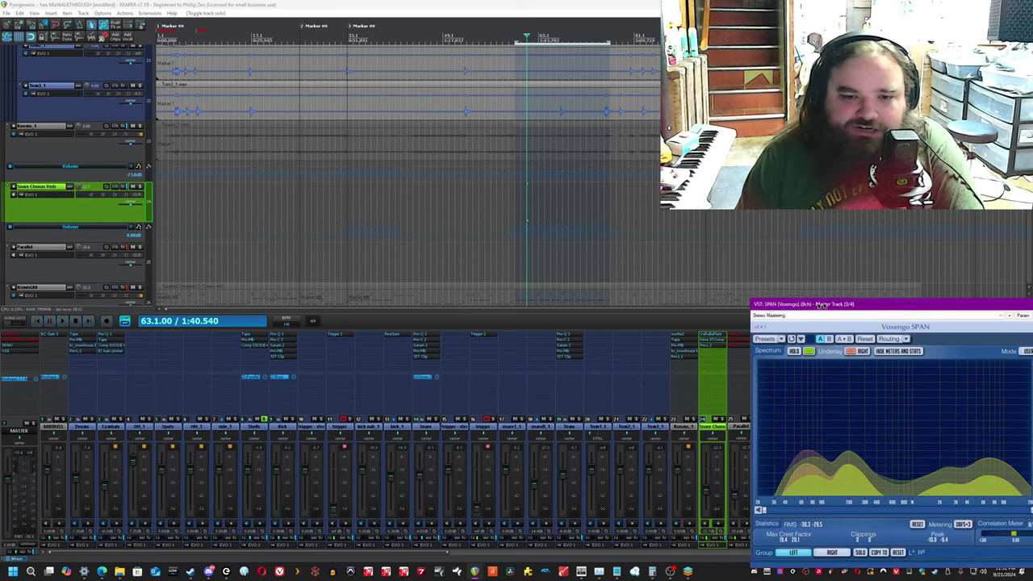
Move the SPAN window clear of the mixer channels, then select and solo the Parallel track with its effects enabled.
left_click_drag(818, 304, 878, 298)
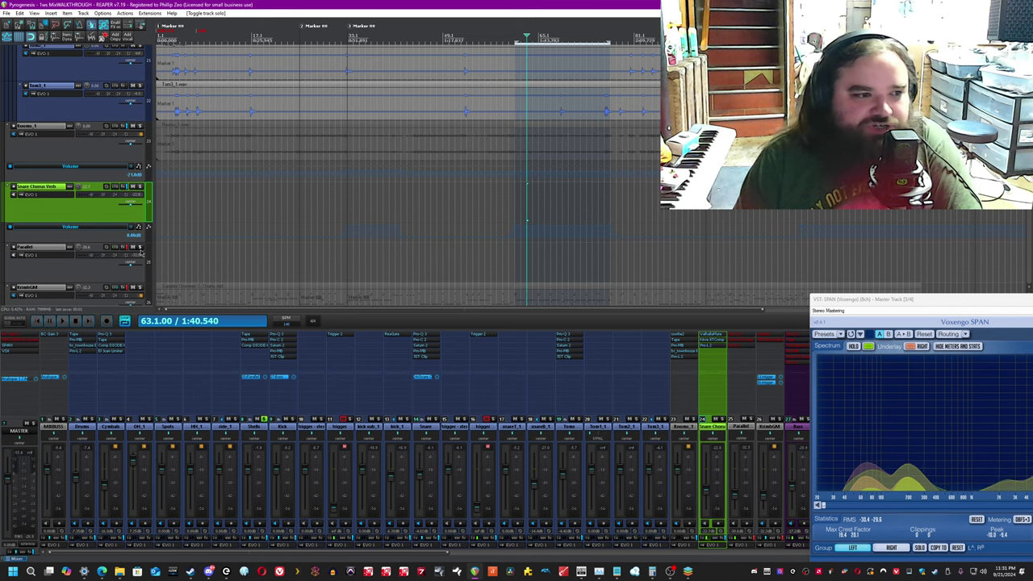
left_click(111, 272)
scroll(111, 271, "down", 1)
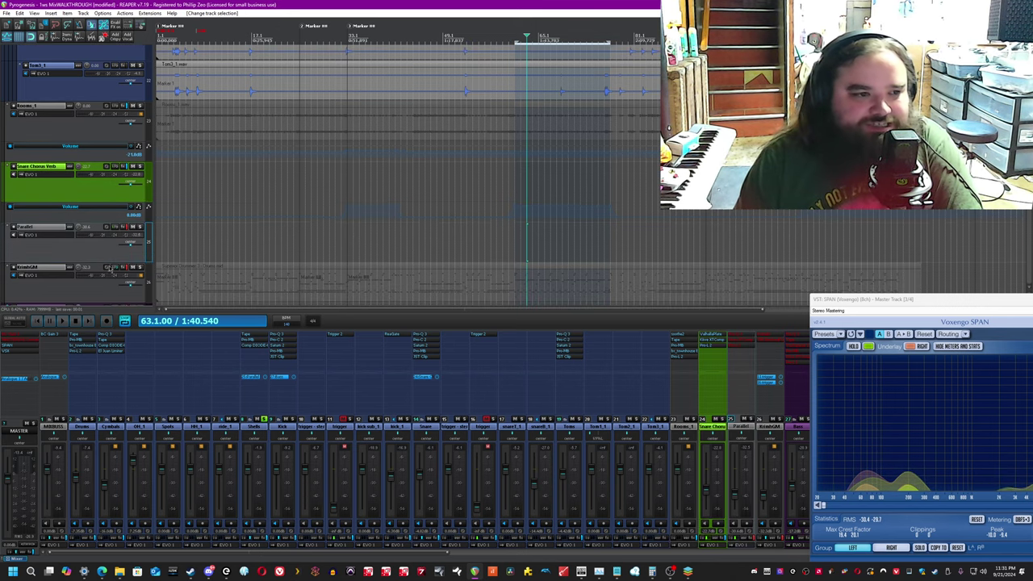
left_click(139, 227)
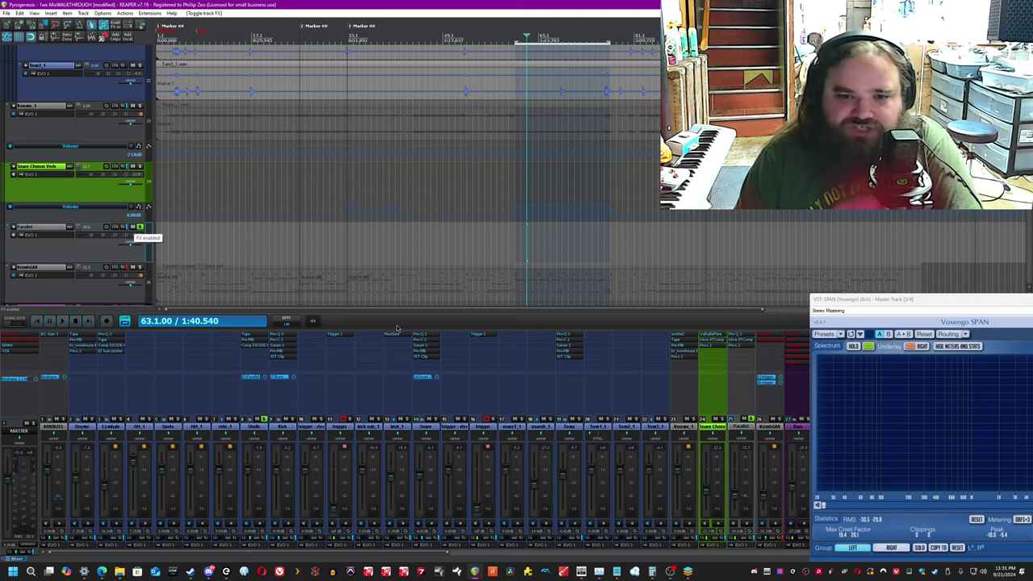
Open Pro-Q 3 on the Parallel track and play the selected section to check its EQ curve.
left_click(737, 334)
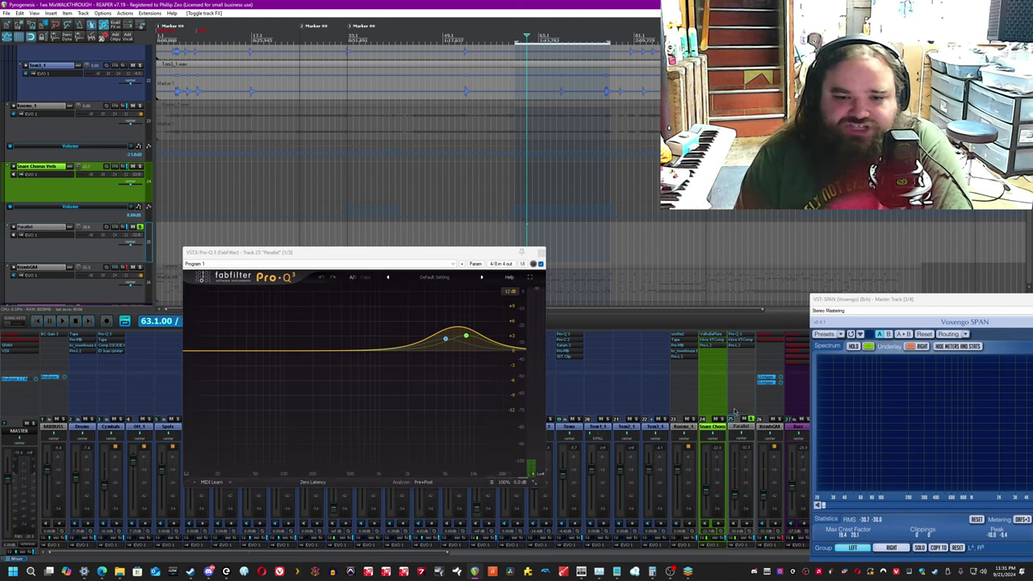
key("space")
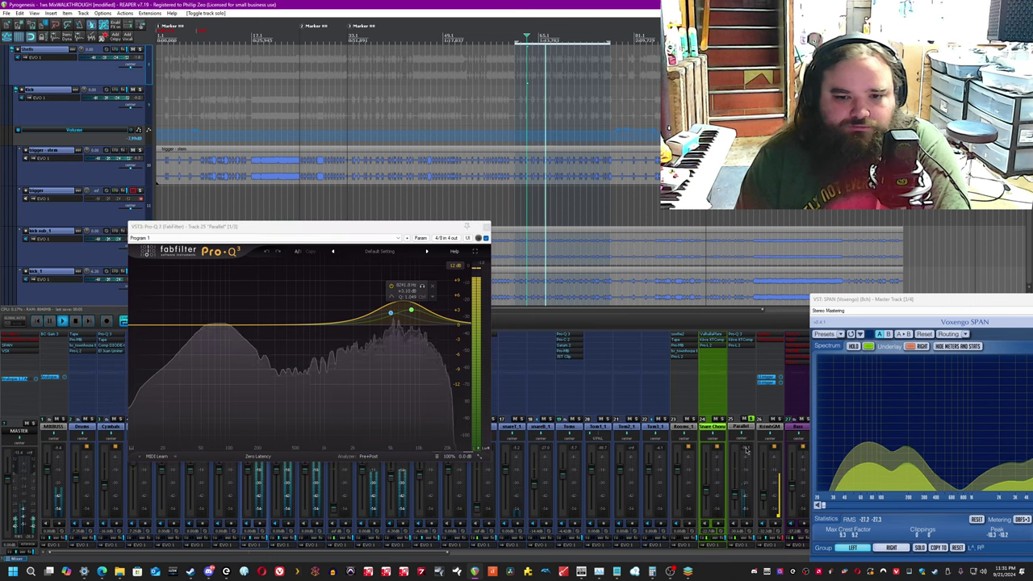
left_click(747, 451)
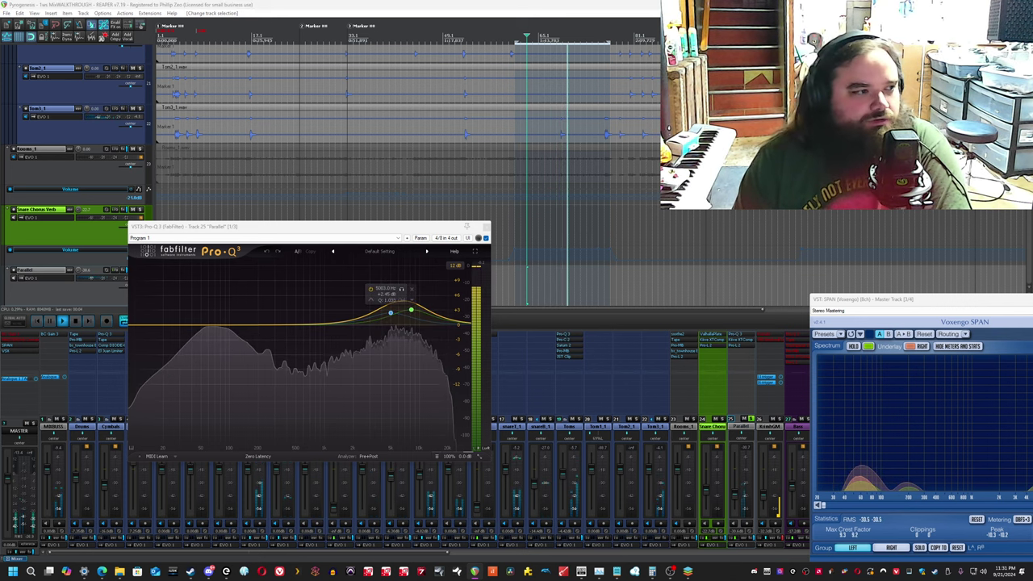
Open Kiive XTComp on the Parallel track, check its left/mid attack and saturation during playback, and close it.
left_click(741, 339)
left_click_drag(477, 214, 485, 207)
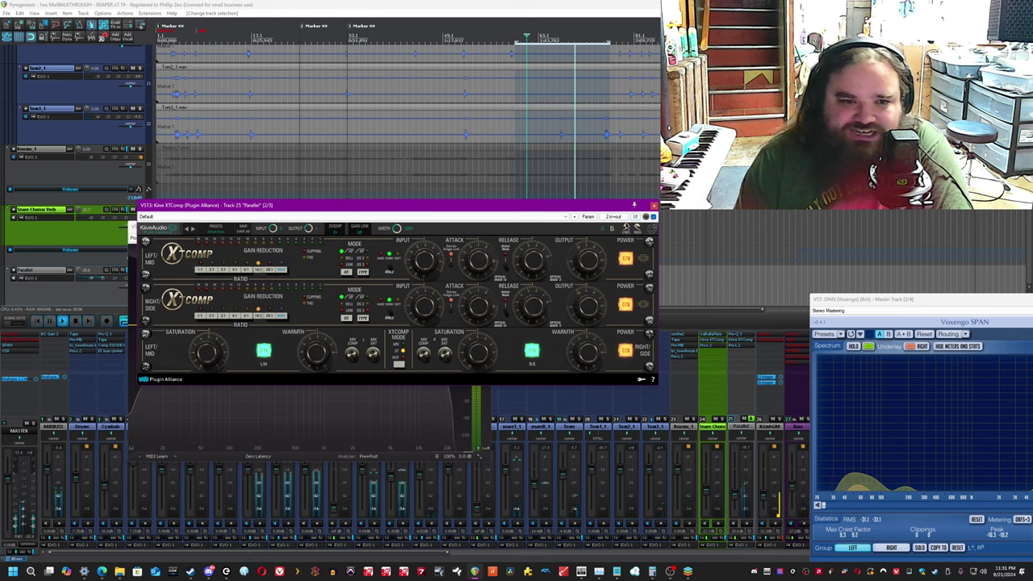
left_click(477, 255)
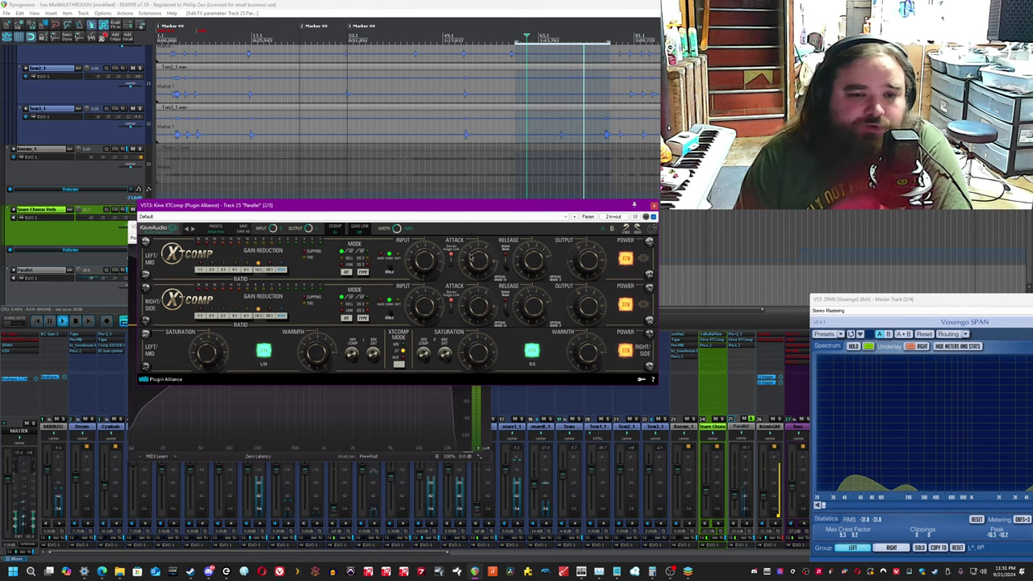
left_click(468, 3)
left_click(208, 353)
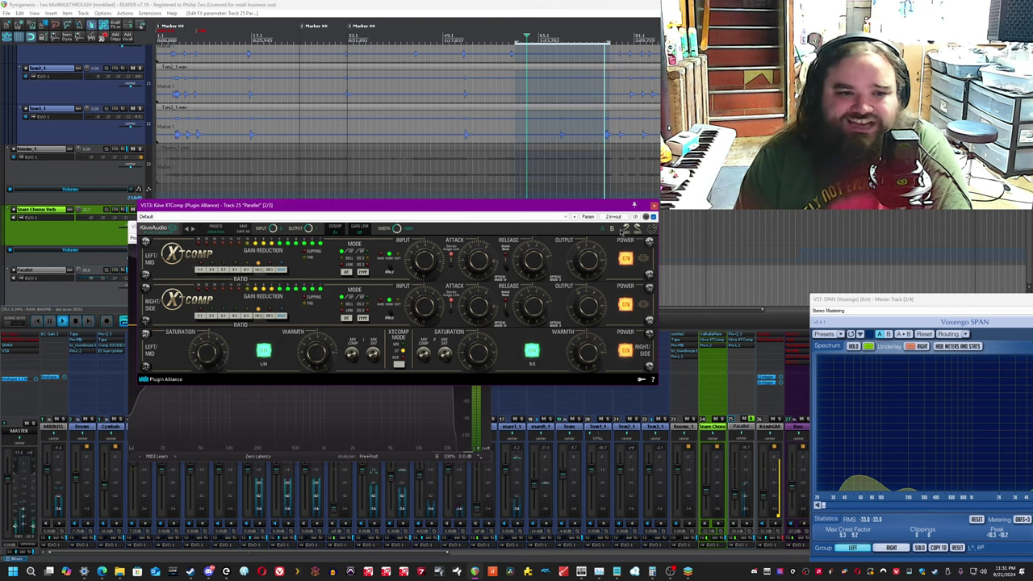
left_click(654, 205)
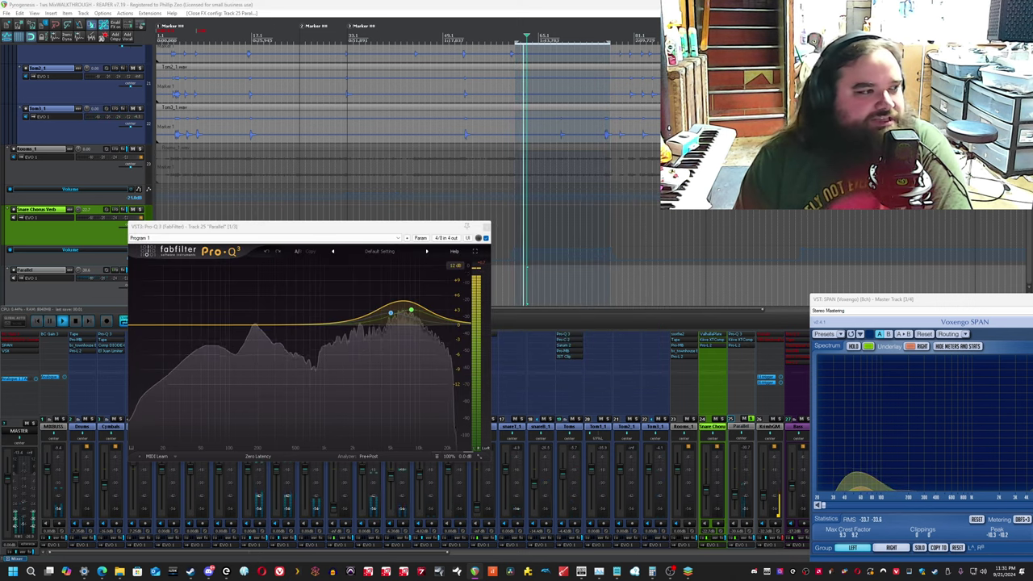
Open Pro-L 2 on the Parallel track, move it clear of the mixer channels, and examine its limiting during playback.
left_click(743, 347)
left_click_drag(468, 262, 391, 201)
left_click(396, 4)
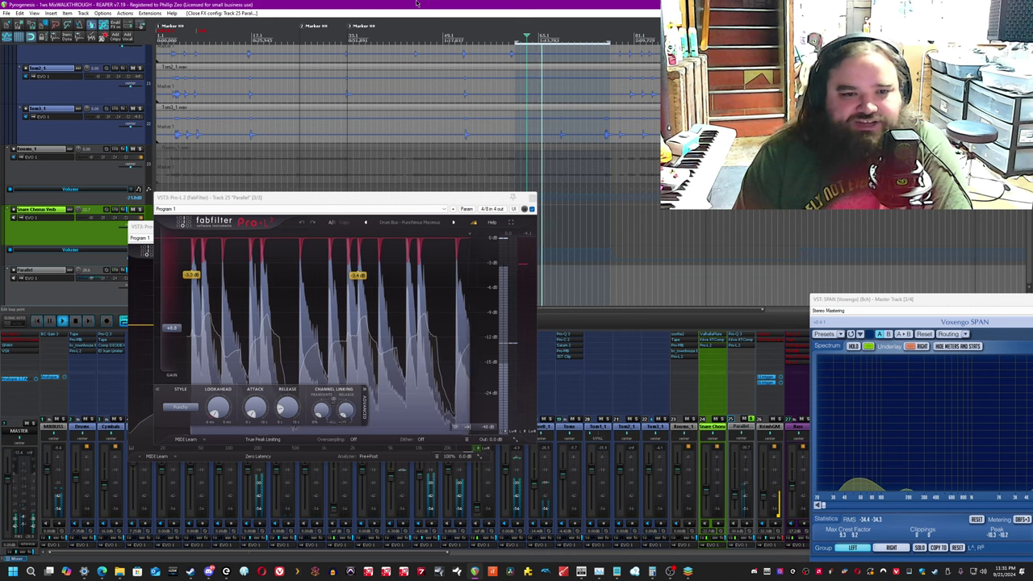
left_click(512, 198)
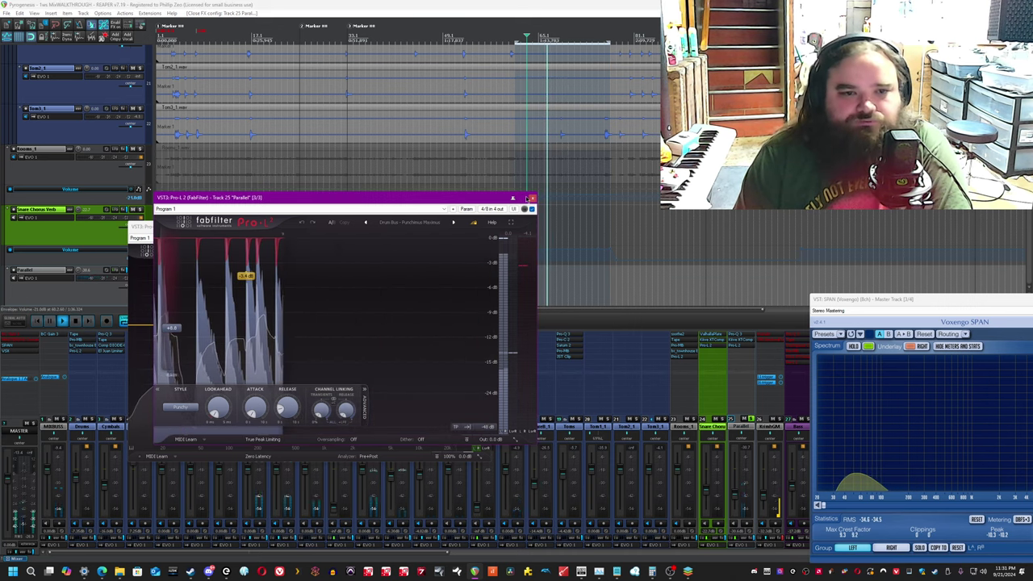
Compare the Parallel track with Pro-L 2 bypassed and re-enabled, then close the plugin windows.
left_click(741, 345, "shift")
left_click(743, 341, "shift")
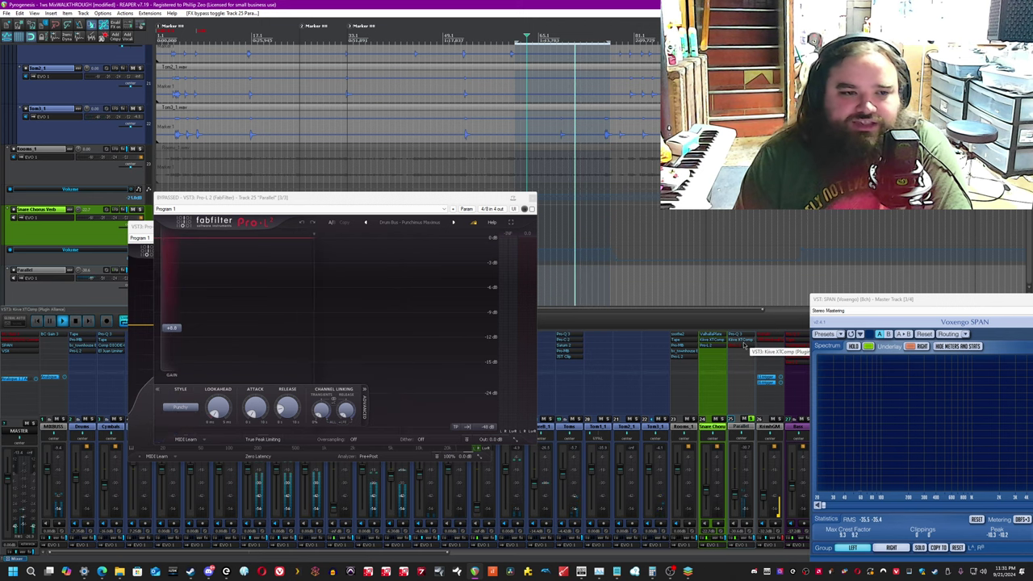
left_click(743, 348, "shift")
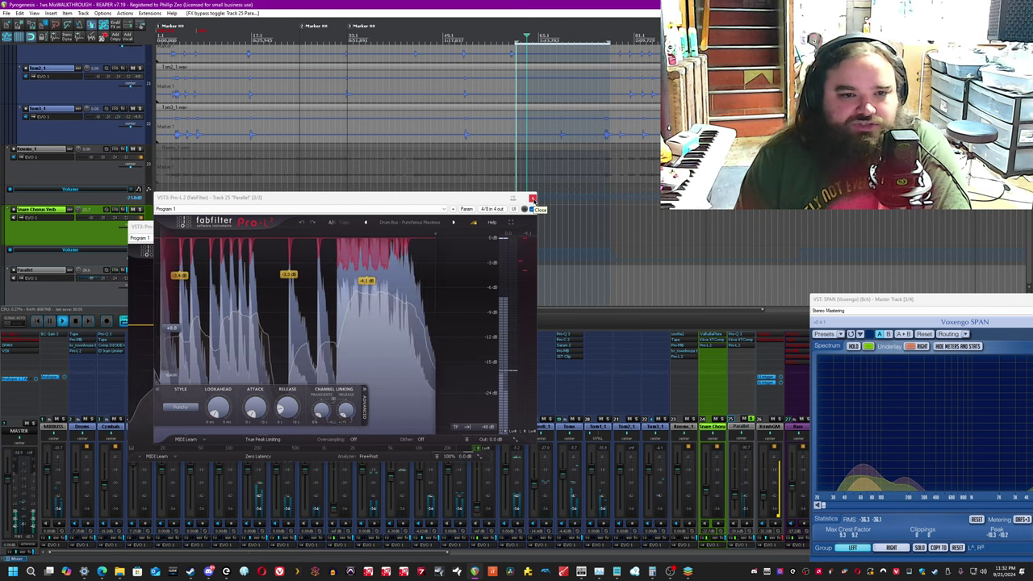
left_click(532, 198)
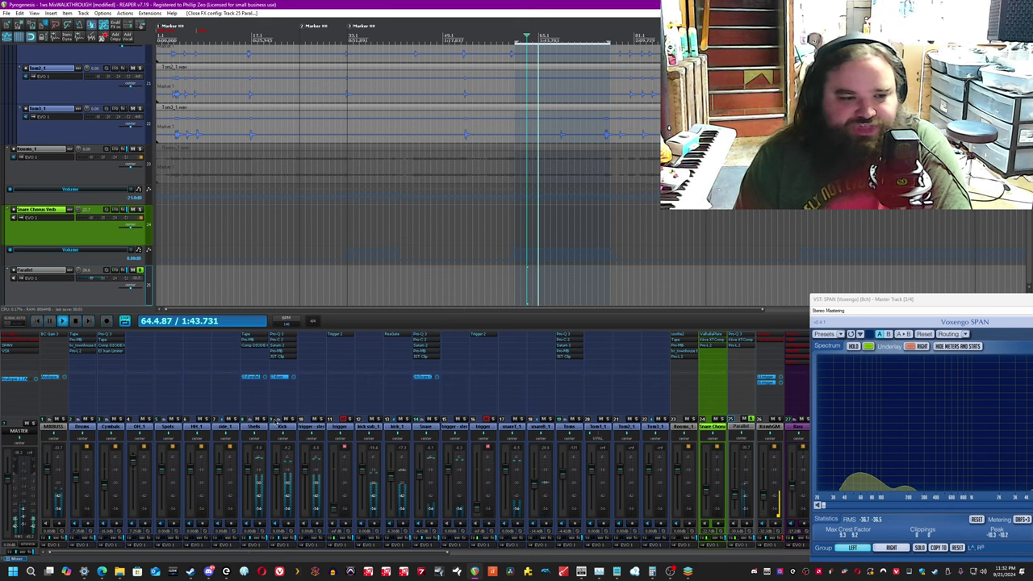
Audition the soloed Drums while muting and unmuting Parallel and Snare Chorus Verb, leaving both tracks unmuted.
left_click(744, 421)
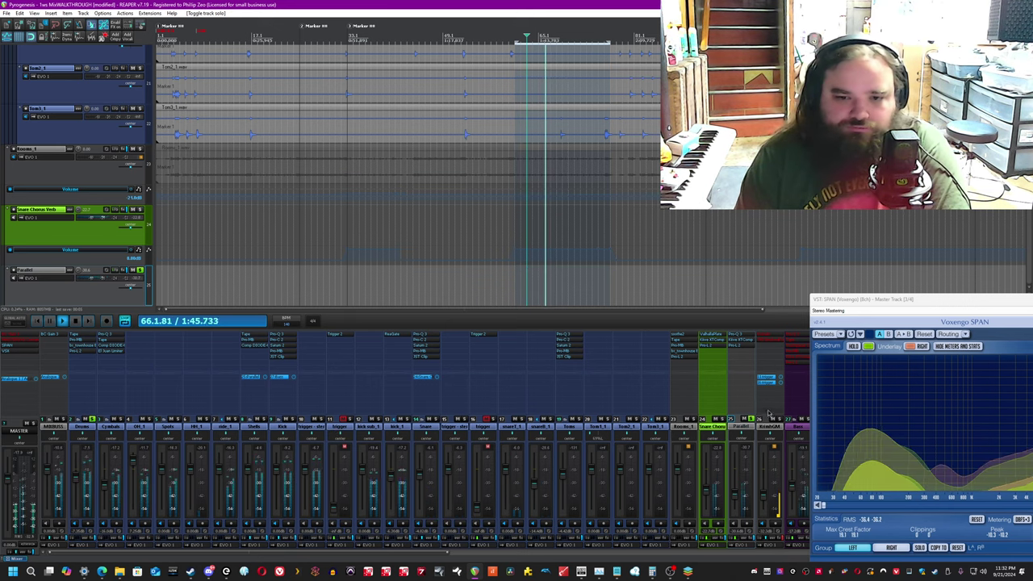
left_click(749, 421)
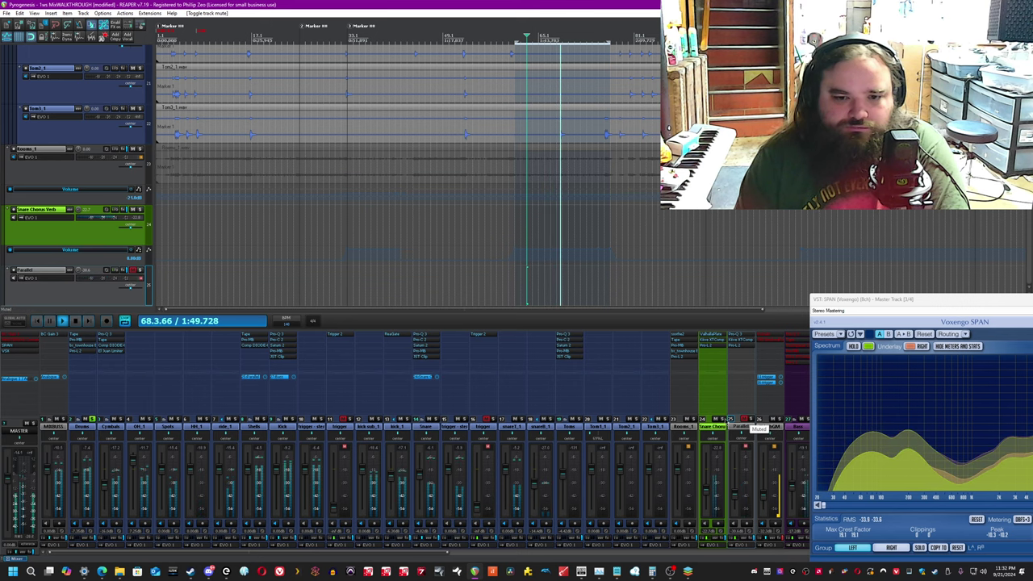
left_click(716, 420)
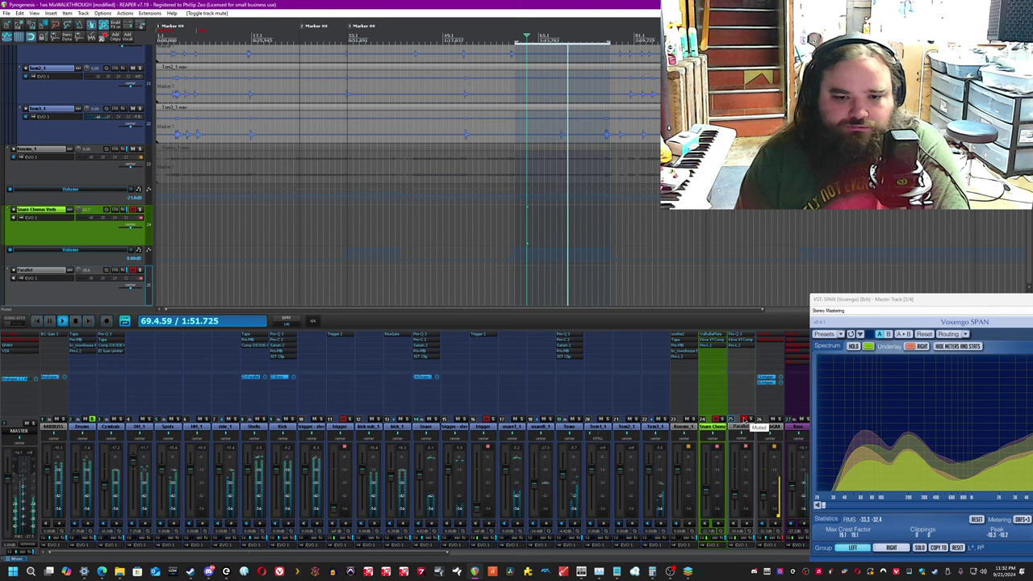
left_click(745, 420)
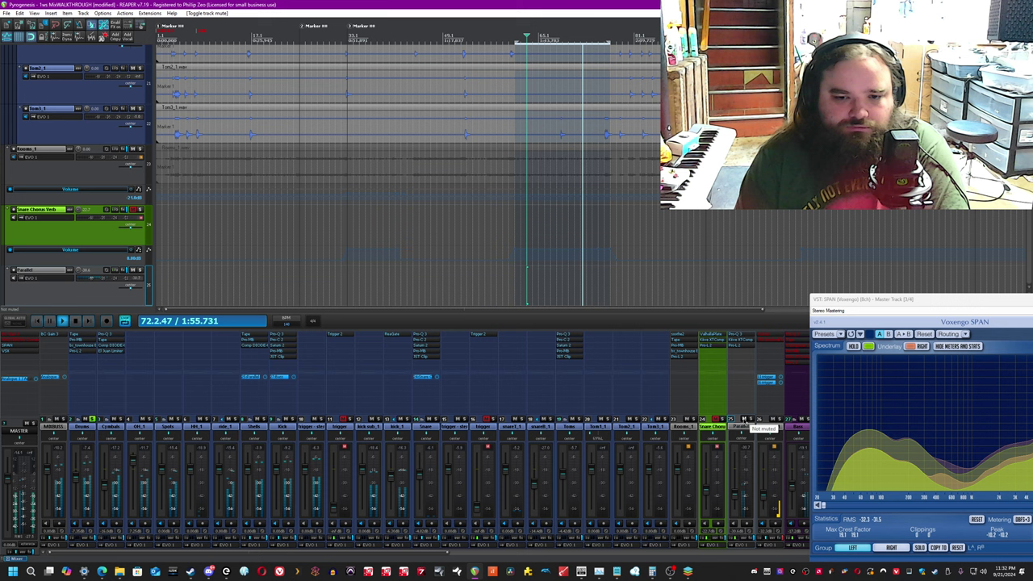
key("space")
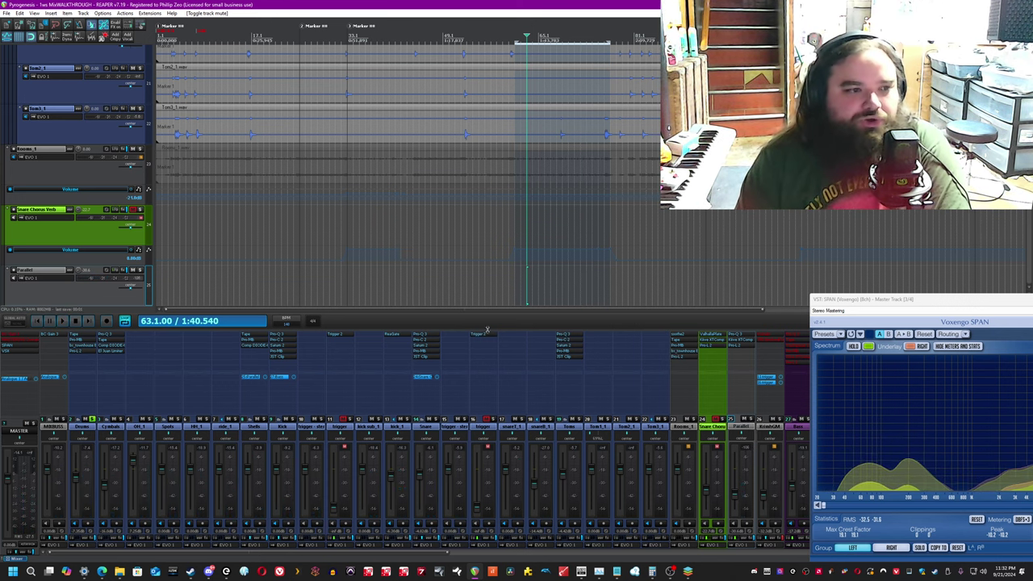
scroll(152, 280, "down", 2)
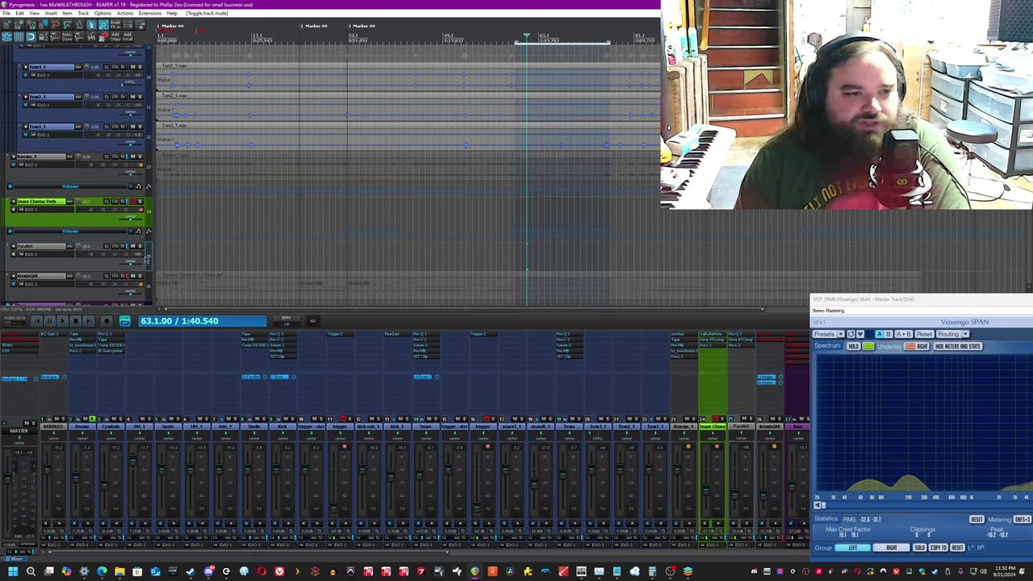
scroll(147, 259, "down", 2)
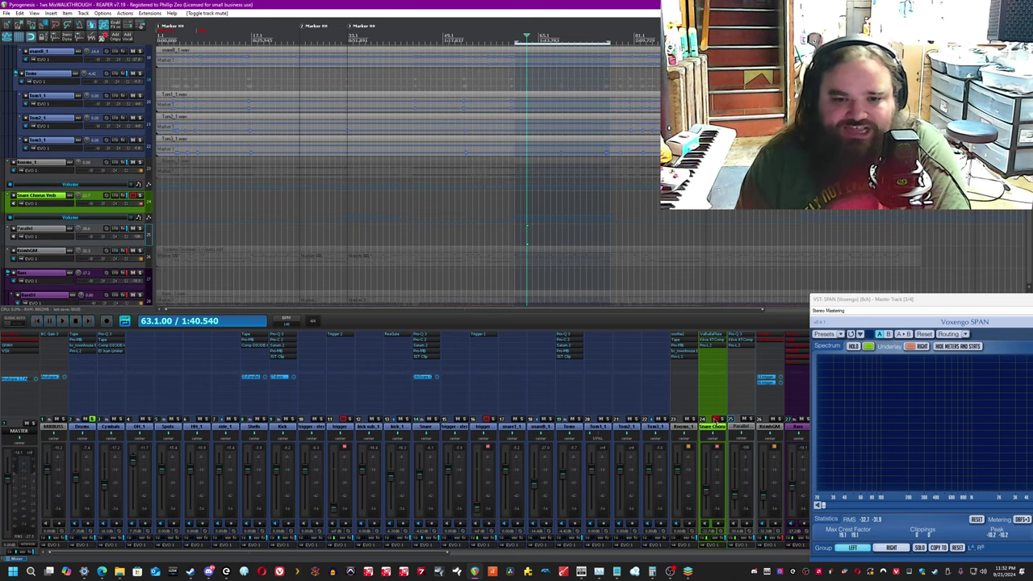
left_click(713, 420)
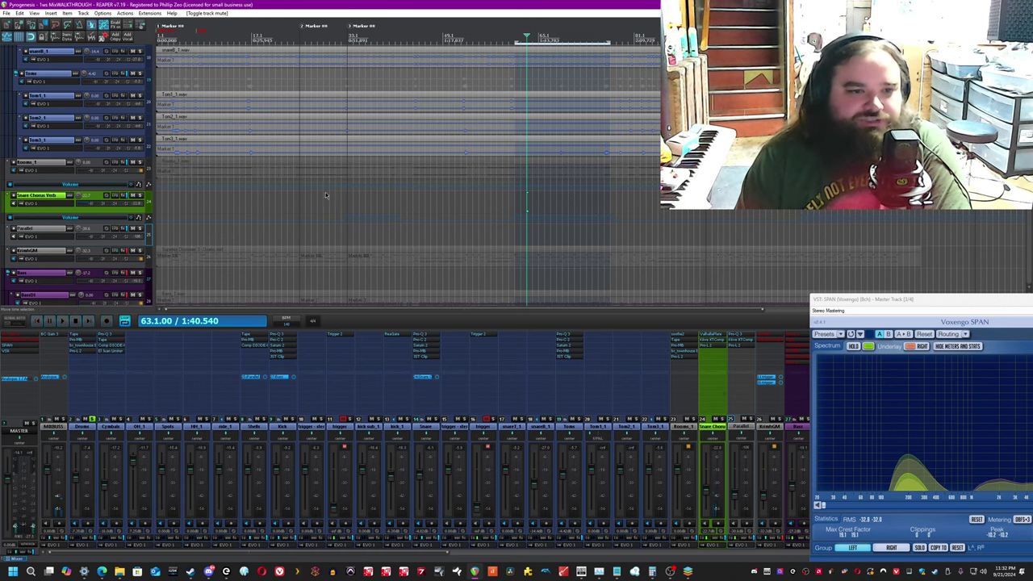
Place the edit cursor at bar 18, solo the KrimhGM track, and view its Kontakt Krimh Drums kit.
left_click(259, 236)
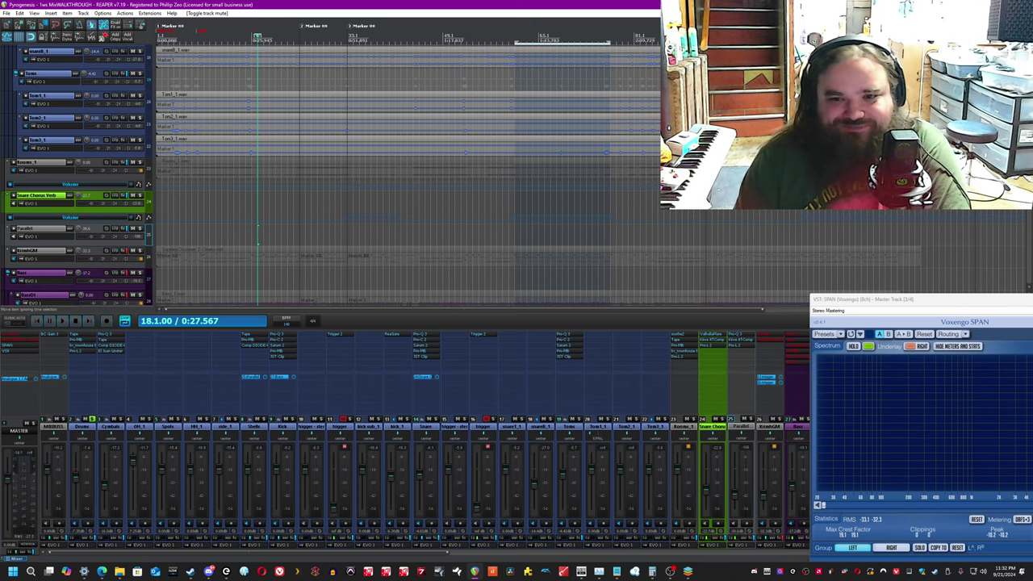
scroll(259, 234, "down", 3)
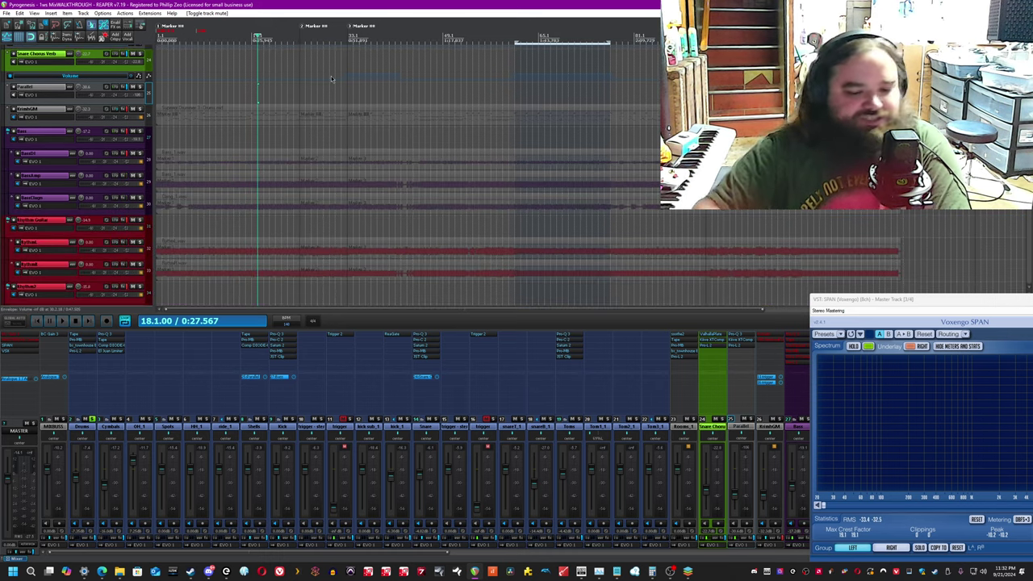
left_click(148, 116)
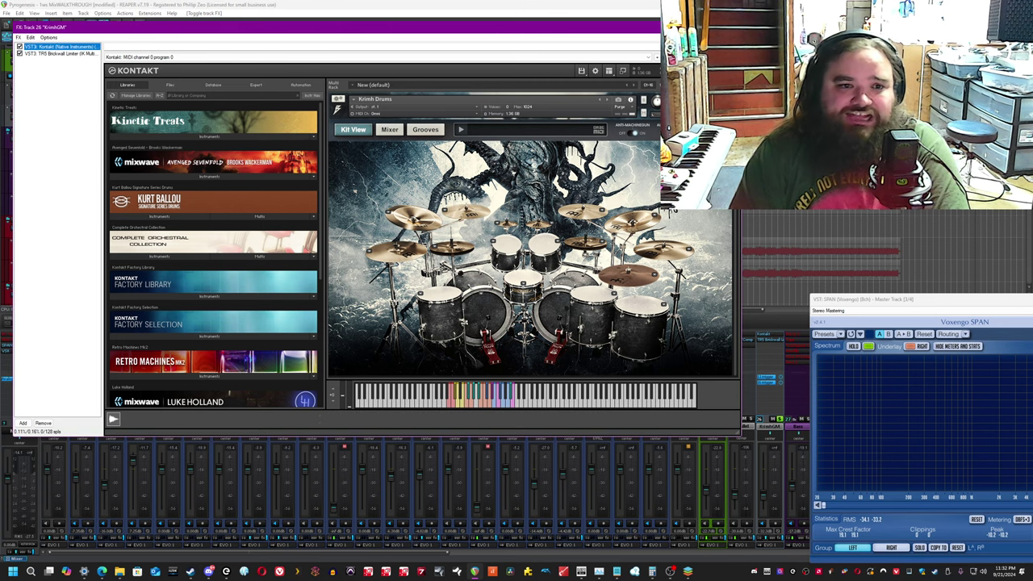
left_click(731, 26)
Audition the soloed KrimhGM track from bar 18, stop playback, and unsolo it.
key("space")
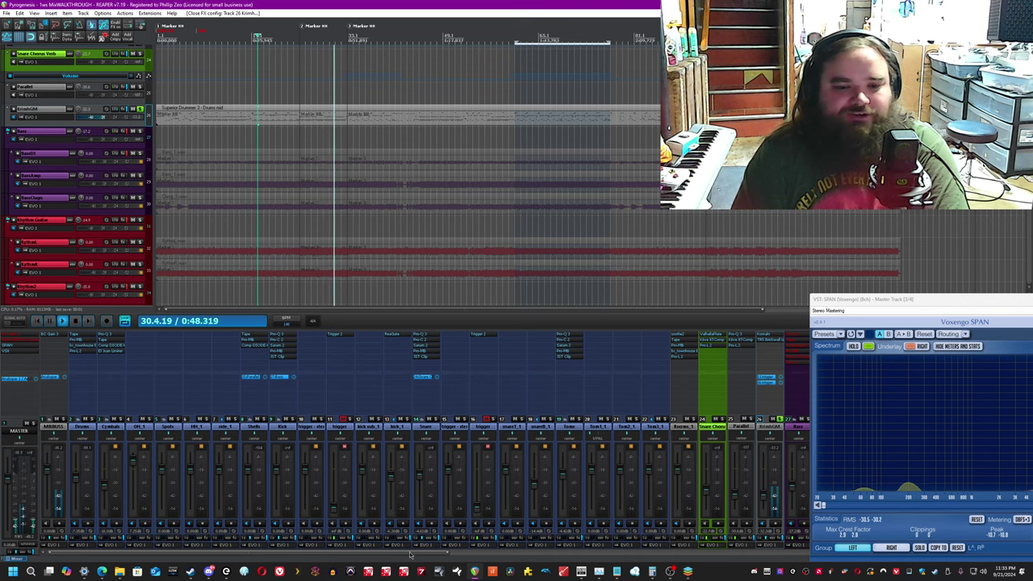
left_click_drag(417, 549, 498, 553)
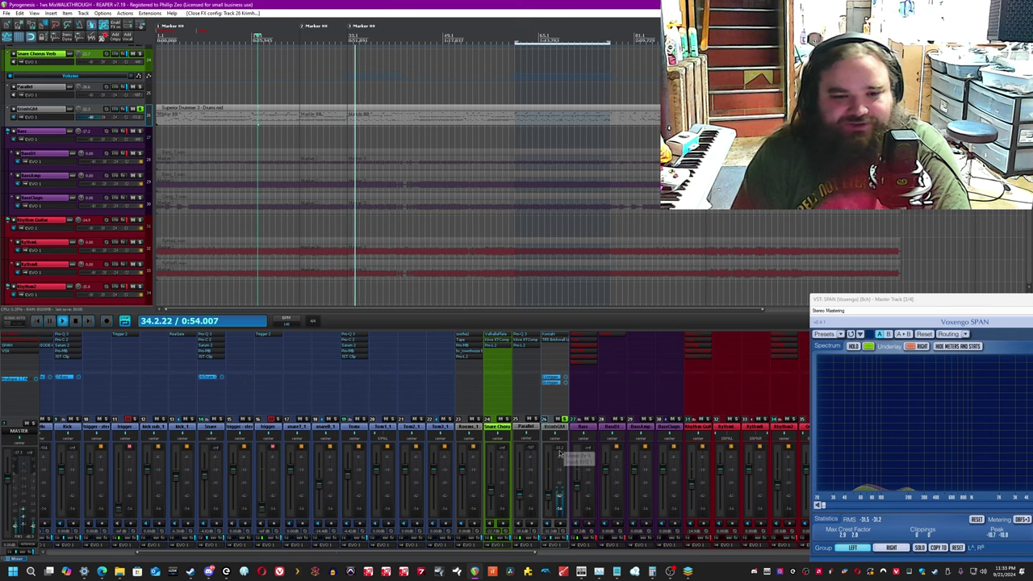
key("space")
left_click(542, 420)
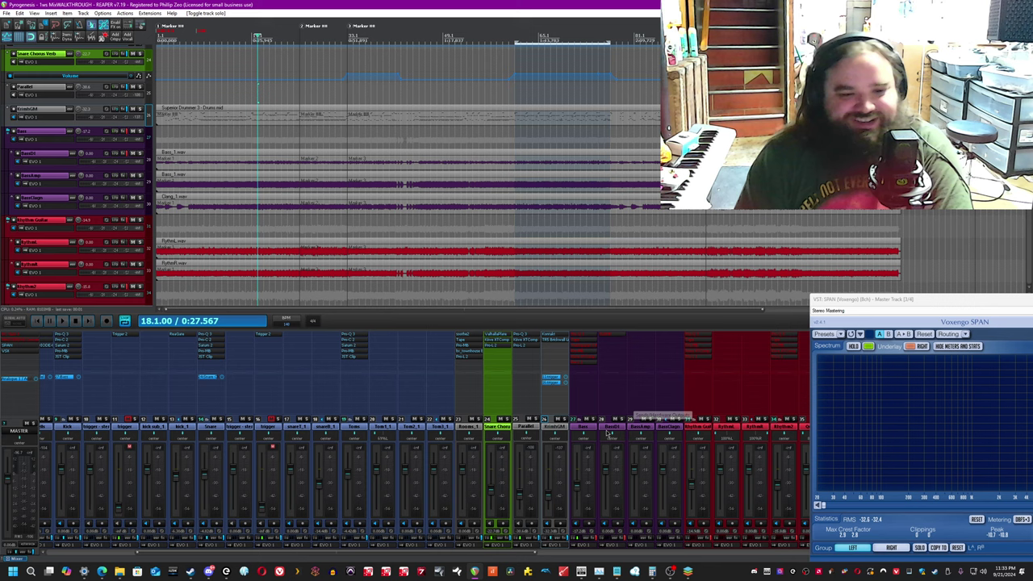
Solo the Bass folder track and start playback from bar 18.
left_click(595, 429)
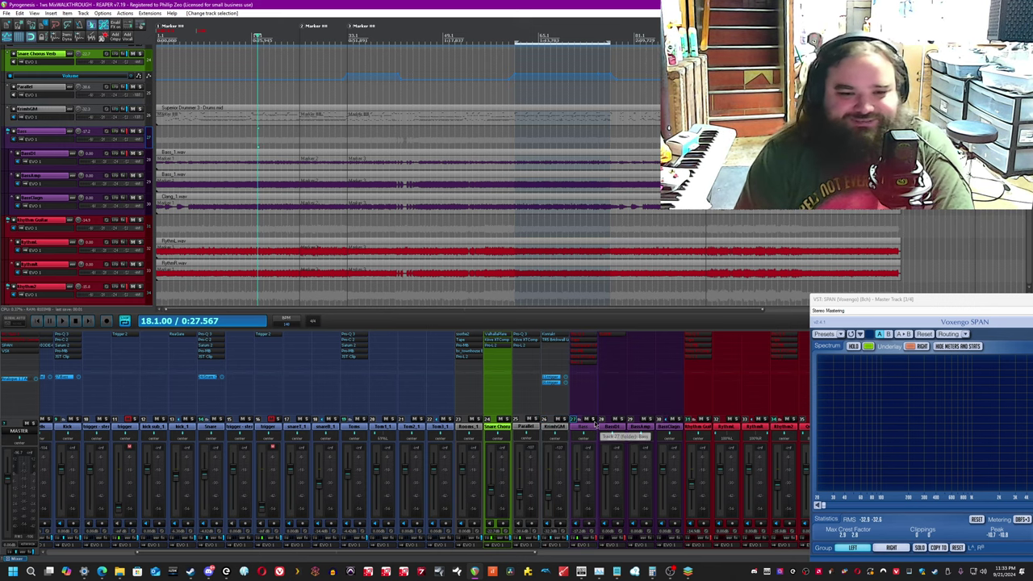
left_click(593, 419)
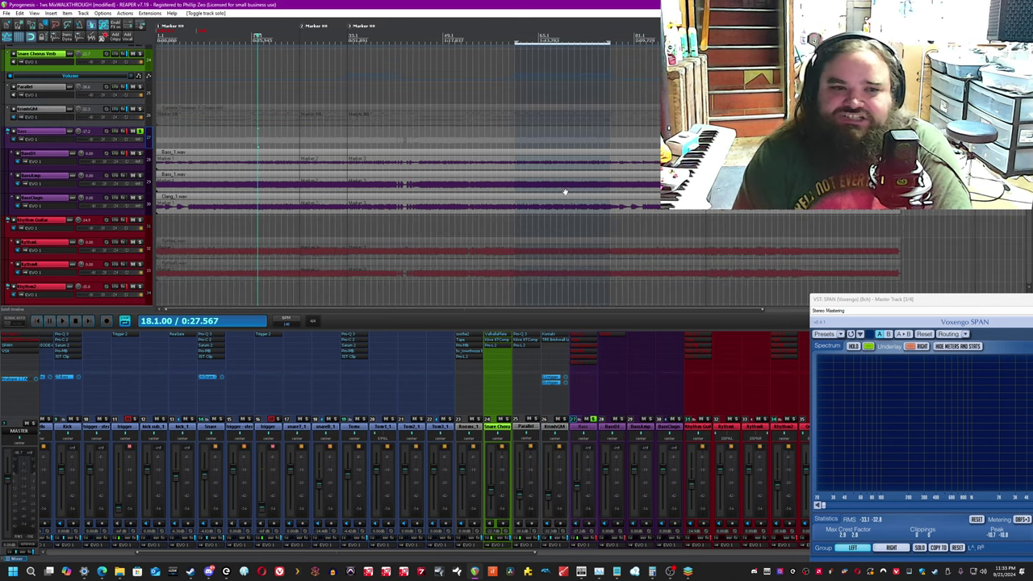
key("space")
Compare the soloed Bass with the BassDI track muted and unmuted, then solo BassDI.
left_click(617, 438)
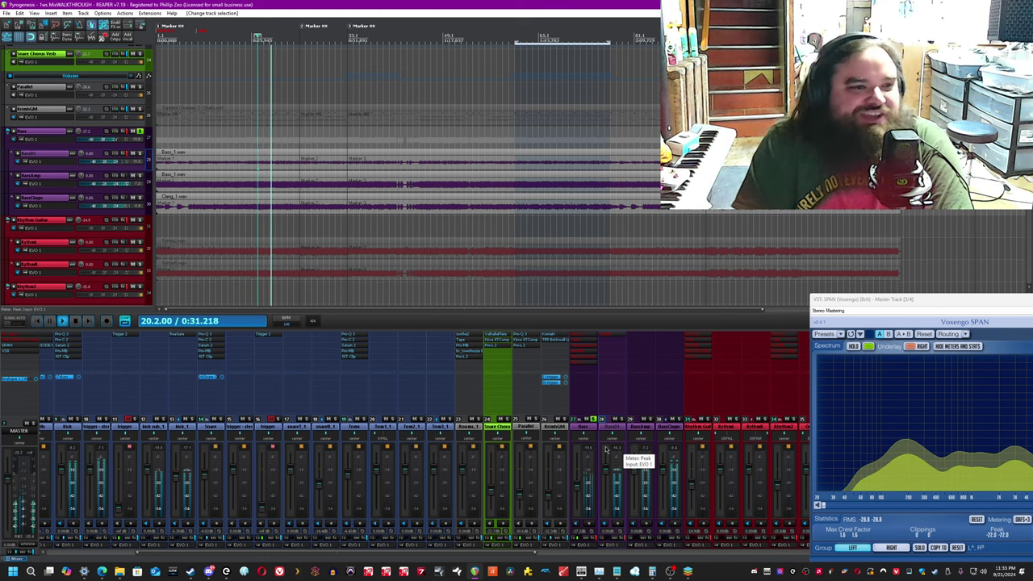
left_click(615, 420)
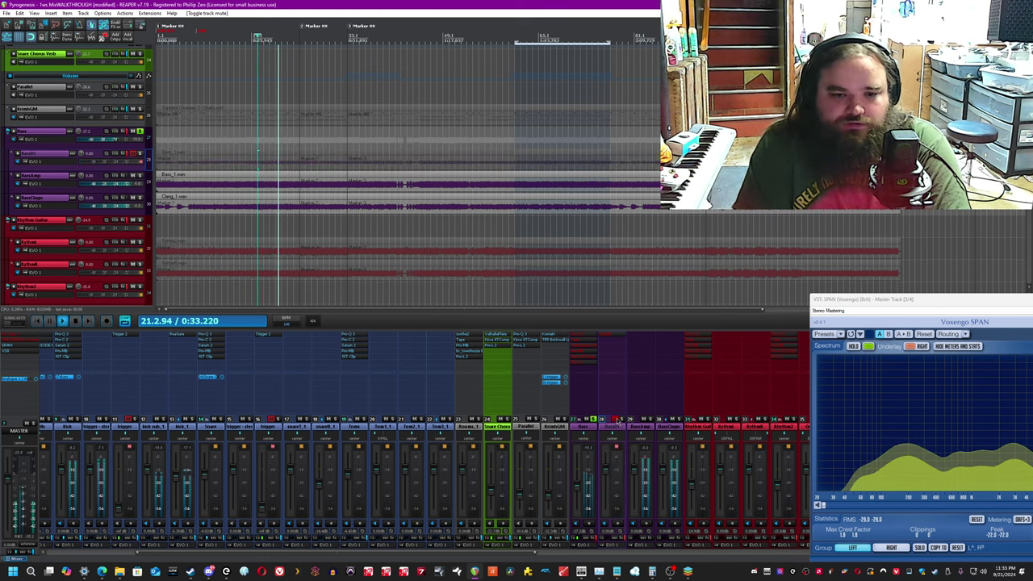
left_click(642, 427)
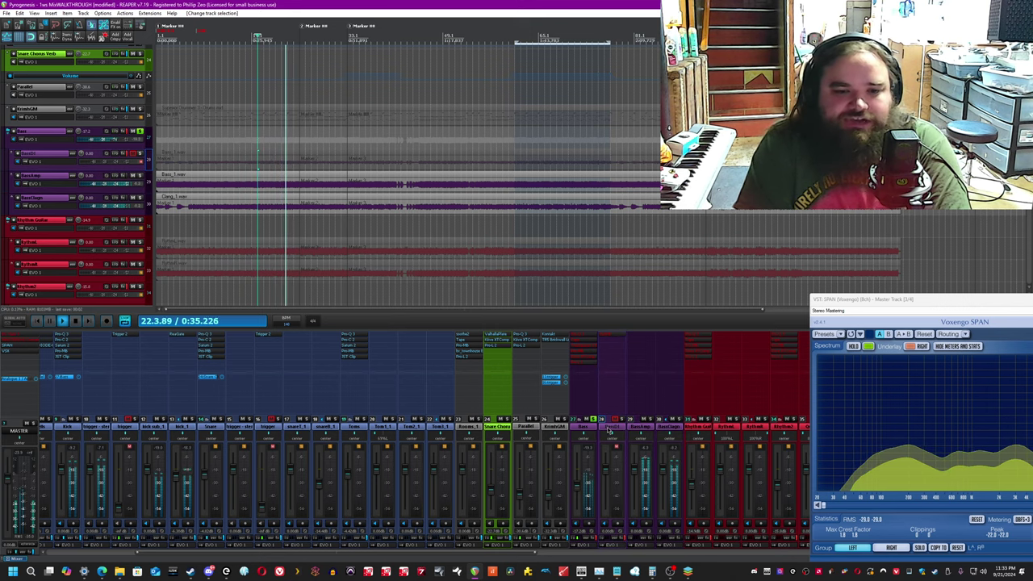
left_click(615, 420)
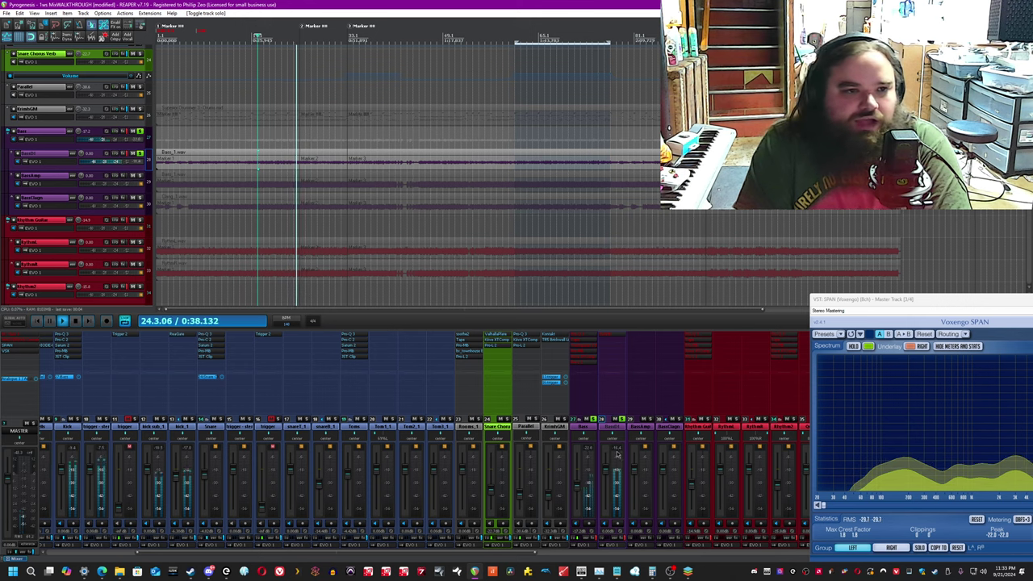
Enable the BassDI track's effects and view the Stomp, Cab and FX pages of its KLANK plugin.
left_click(628, 540)
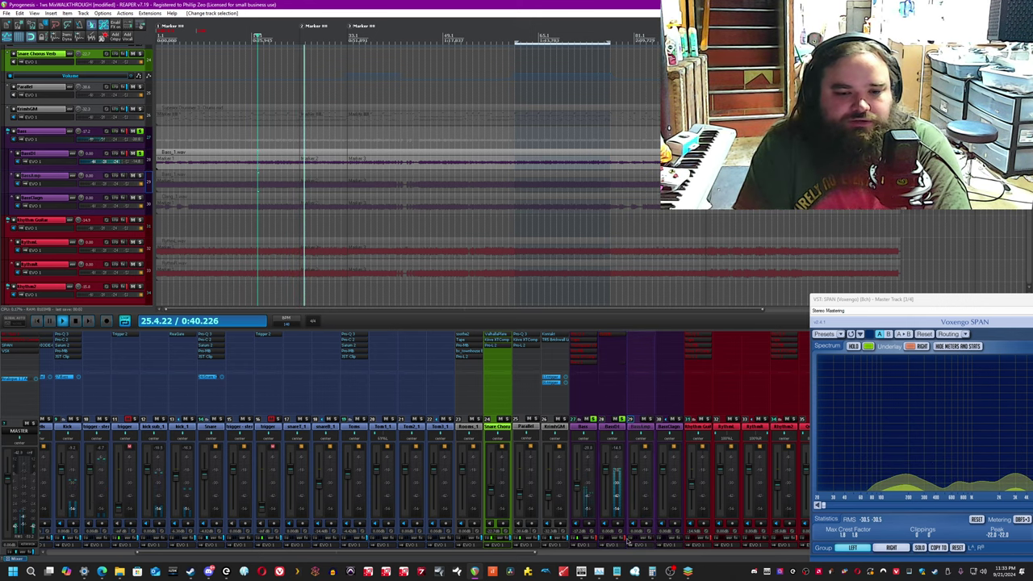
left_click(616, 338)
left_click(616, 338)
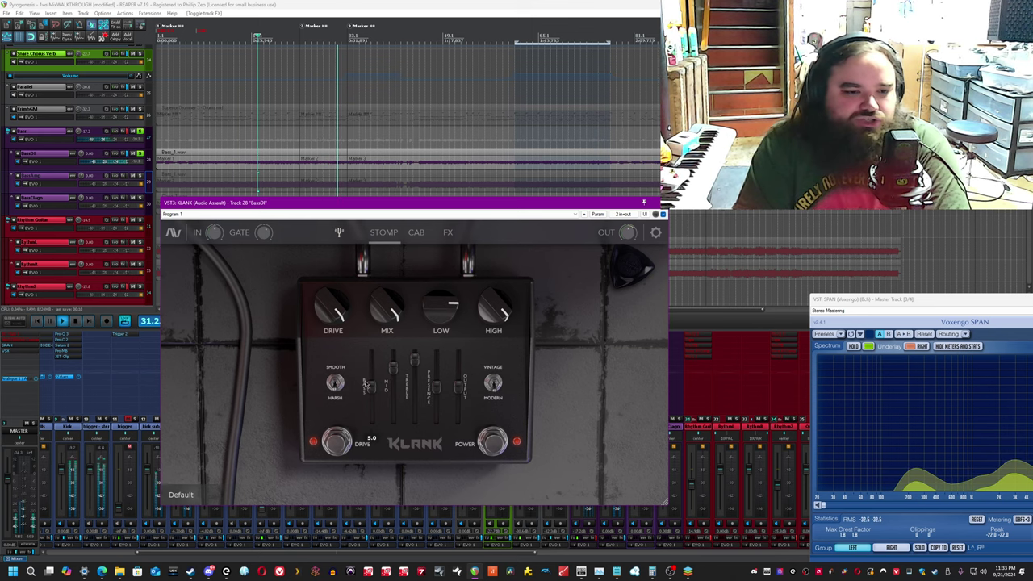
left_click(416, 233)
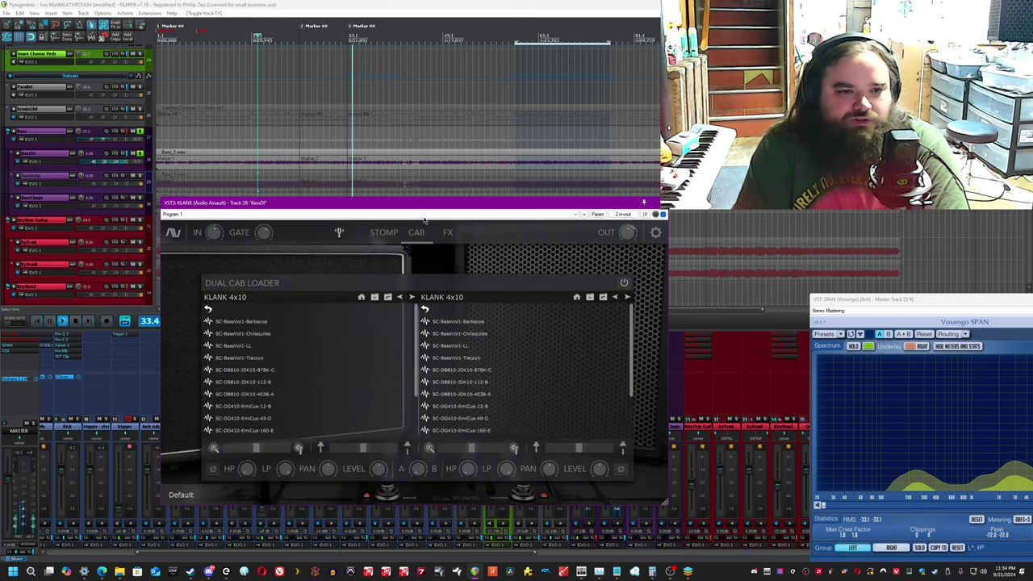
left_click(448, 232)
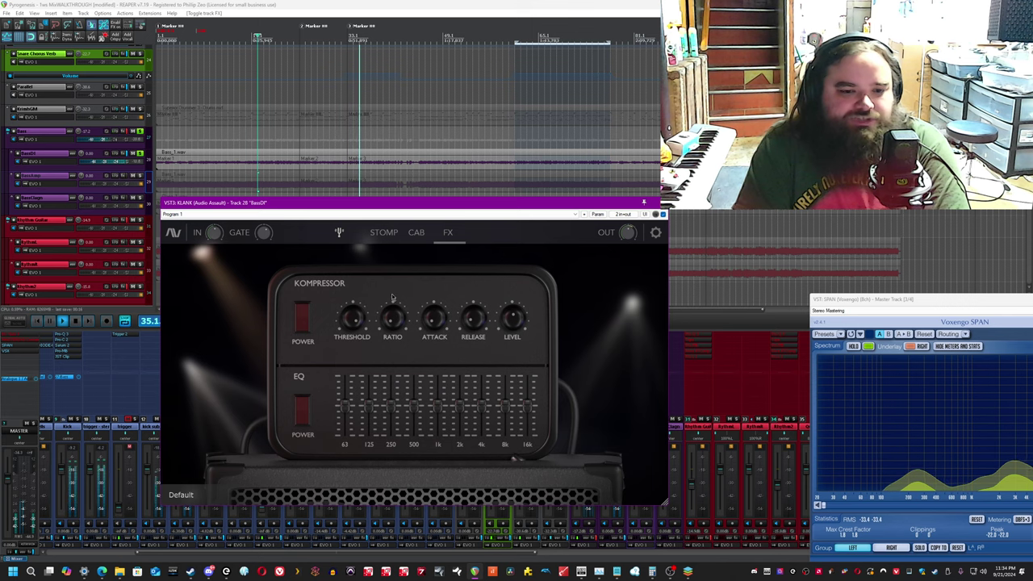
left_click(383, 233)
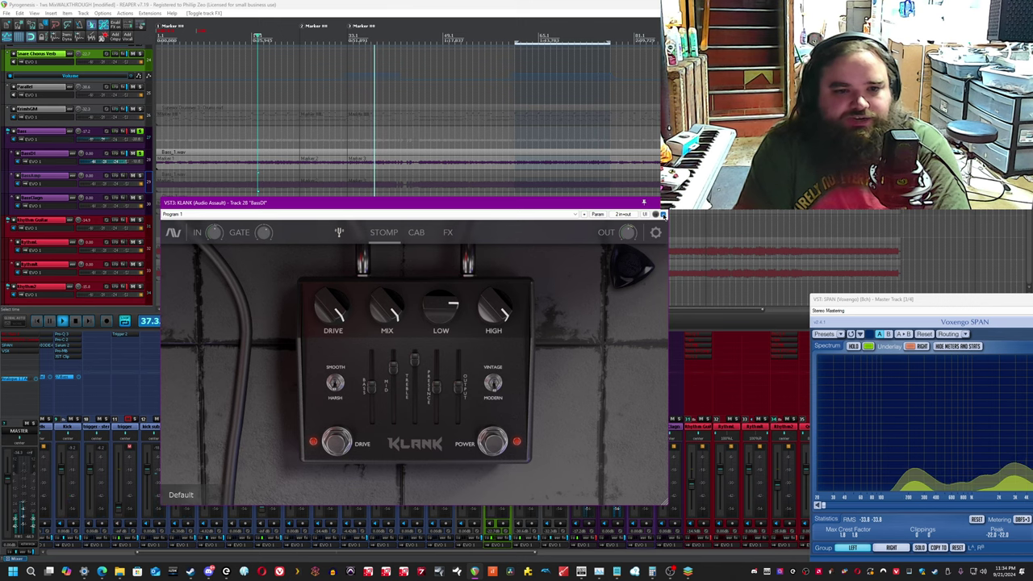
Compare BassDI with KLANK bypassed and re-enabled, then close the plugin window.
left_click(662, 215)
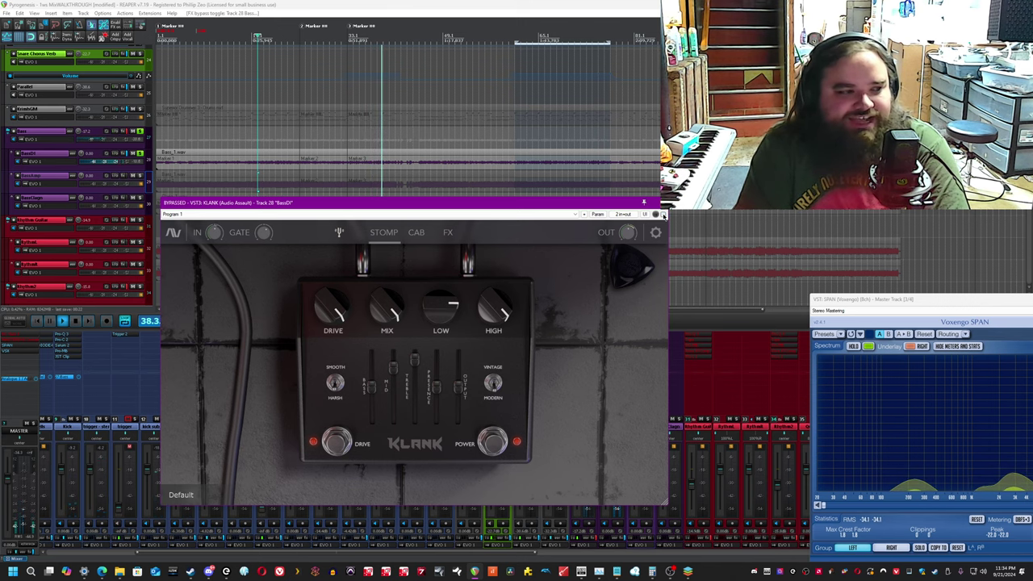
left_click(663, 215)
left_click(660, 202)
Move playback to bar 61 and unsolo the BassDI track.
left_click(743, 225)
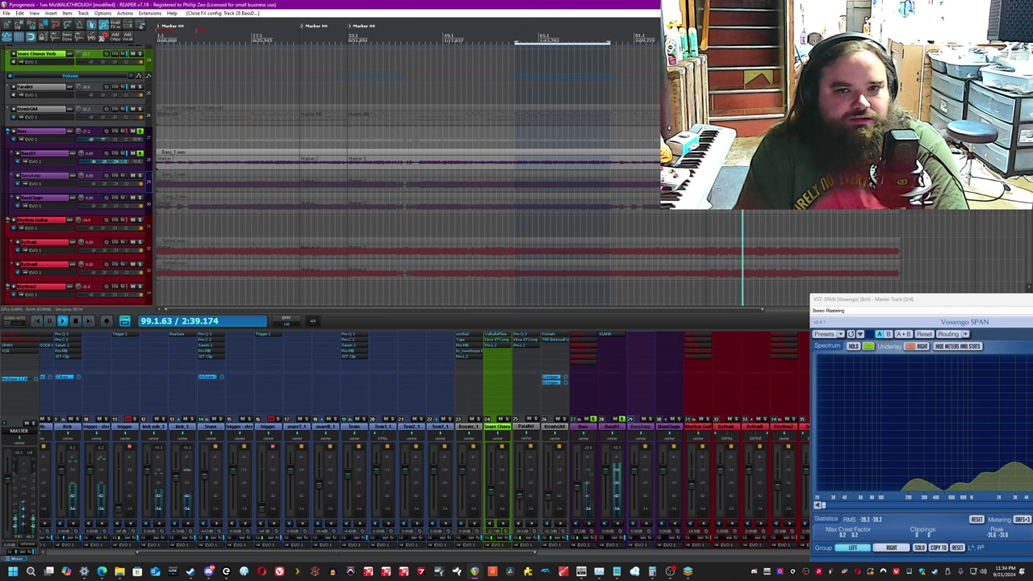
left_click(518, 65)
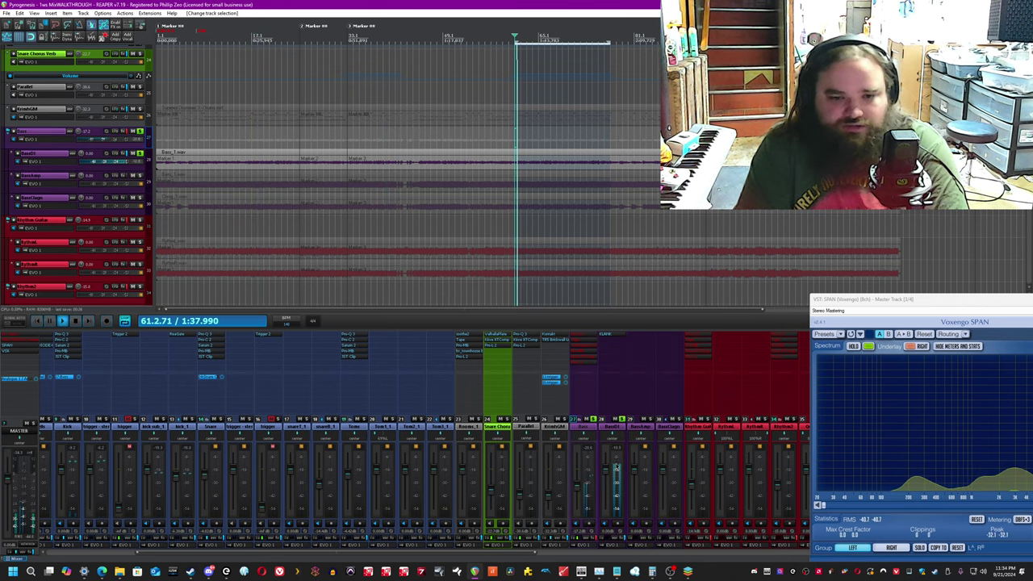
left_click(622, 419)
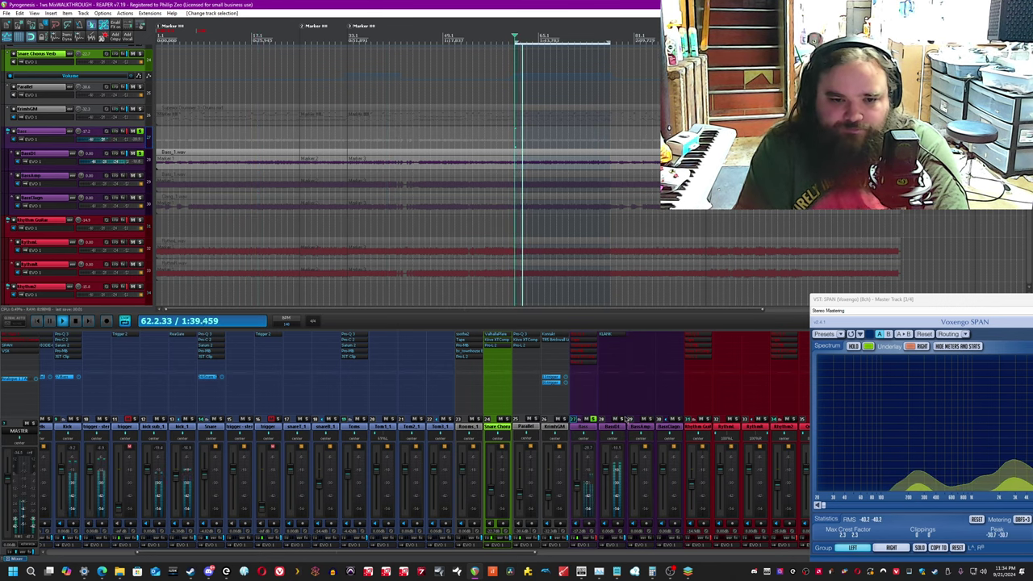
Audition the Bass folder with BassDI muted and unmuted, then stop playback.
left_click(652, 429)
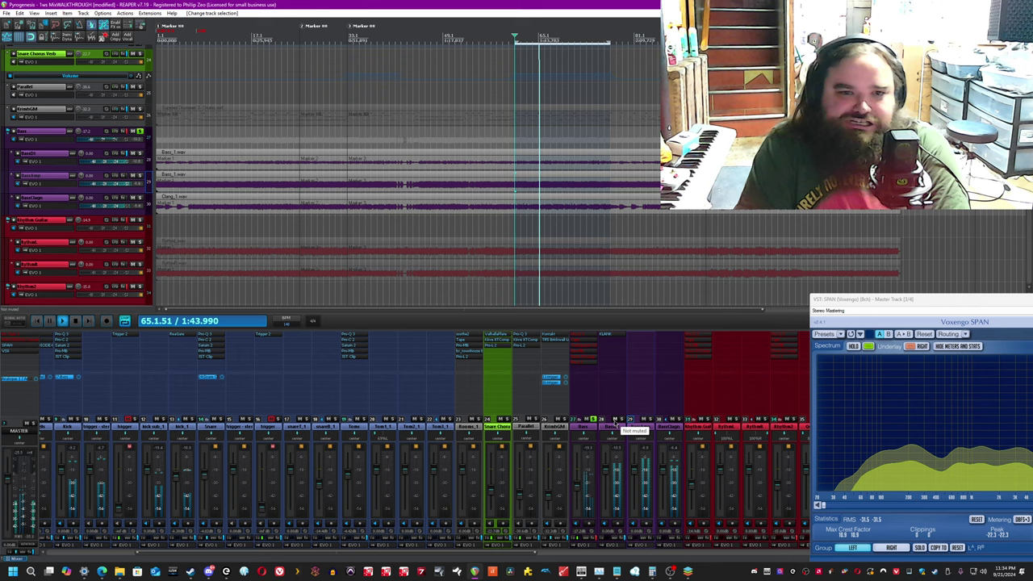
left_click(615, 421)
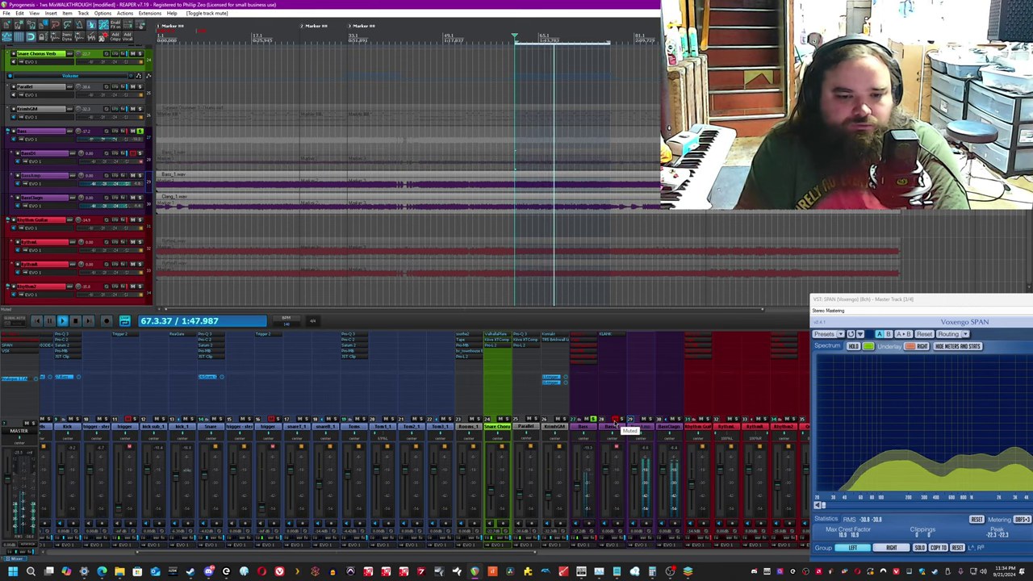
left_click(615, 420)
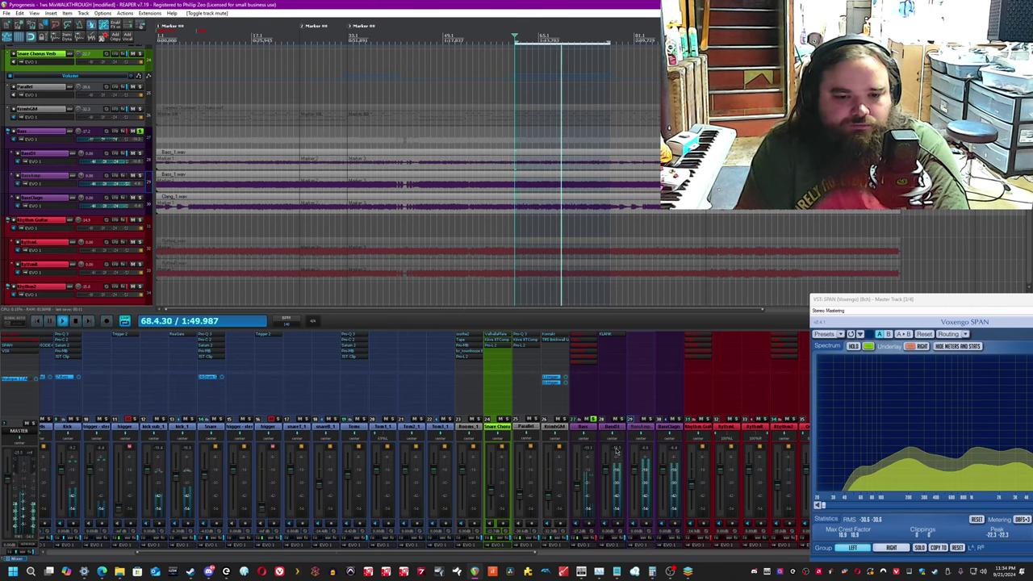
key("space")
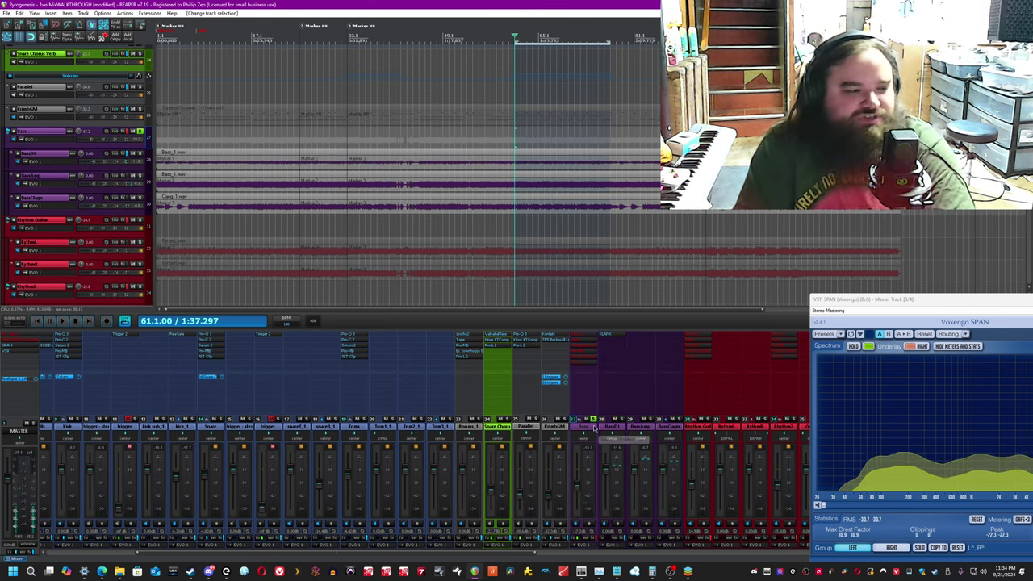
Enable the Bass folder's effects and open its FX chain, placing the window below the bass waveforms.
left_click(595, 539)
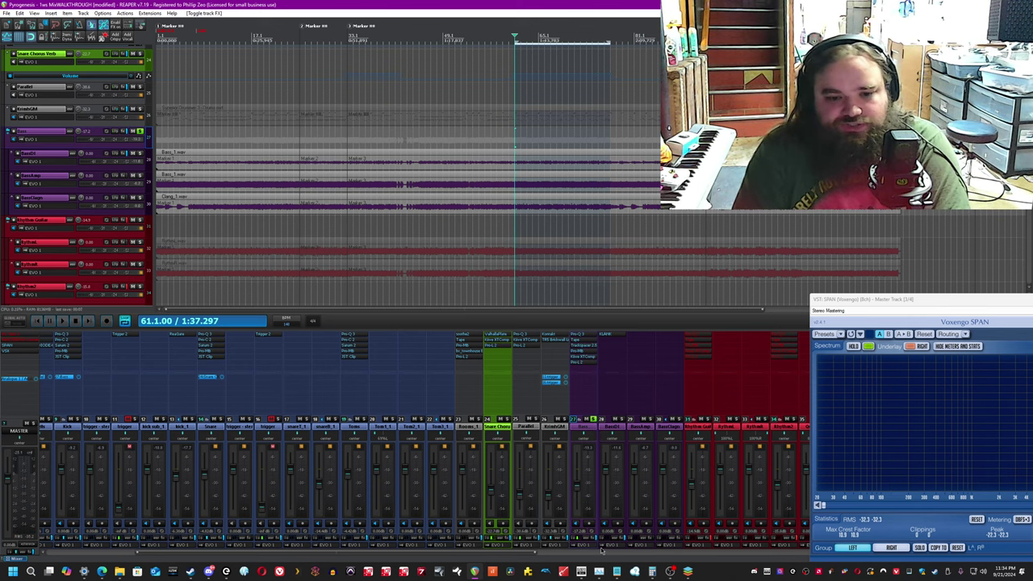
left_click(588, 539)
left_click(553, 3)
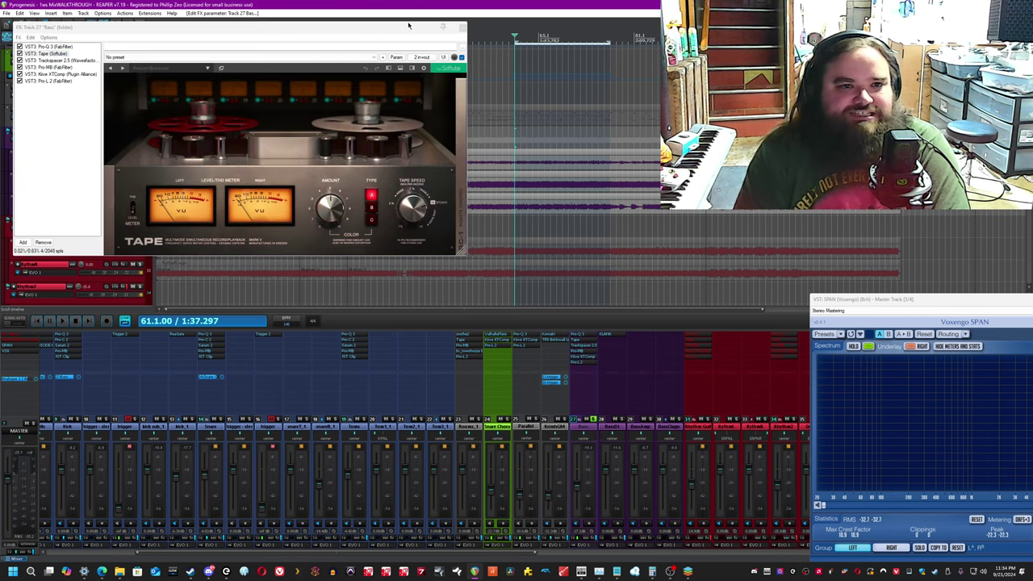
left_click_drag(442, 31, 476, 236)
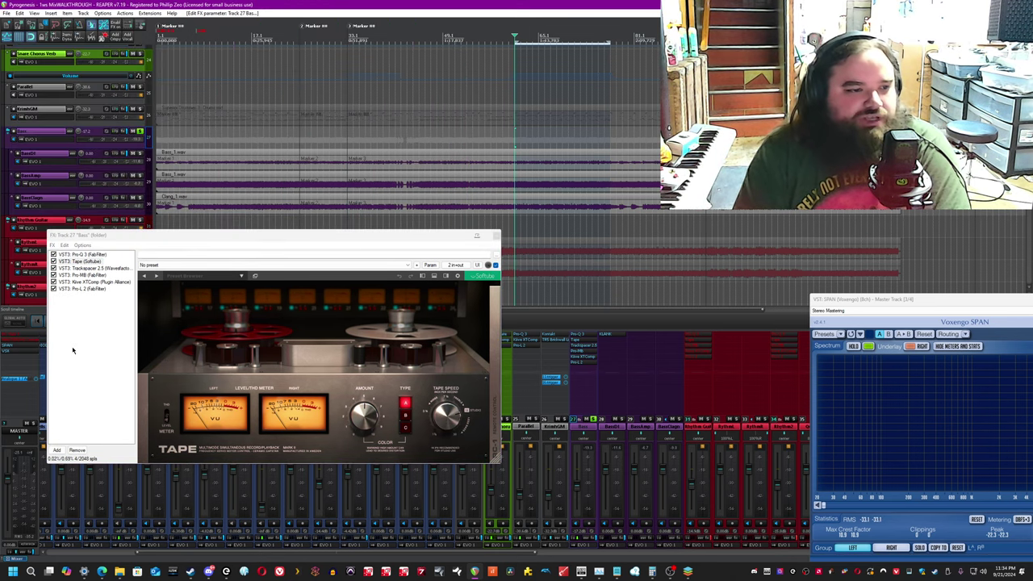
Bypass every plugin after Pro-Q 3 in the Bass chain and play the Bass through the equalizer.
left_click_drag(54, 289, 54, 261)
left_click(76, 255)
left_click(432, 3)
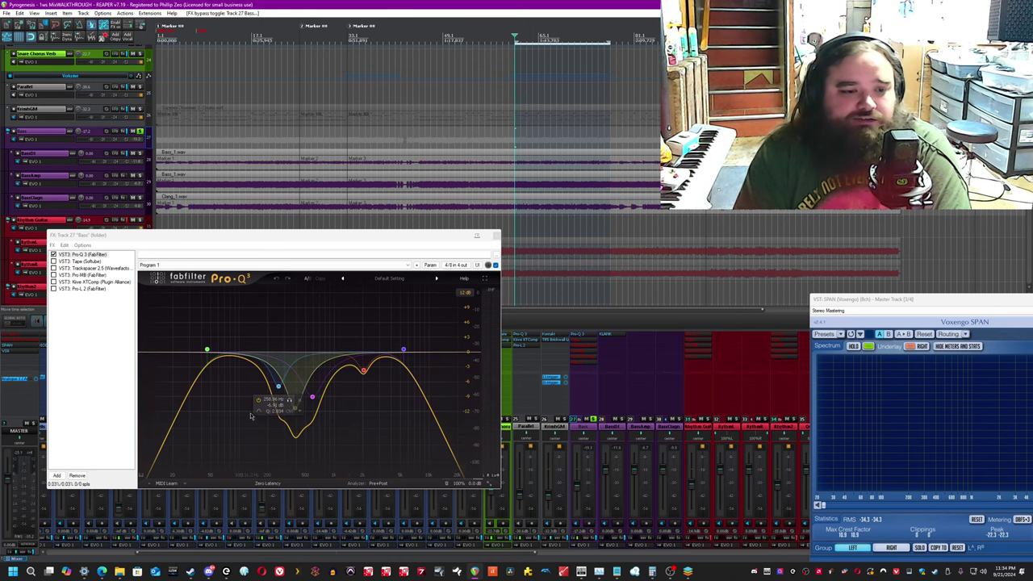
key("space")
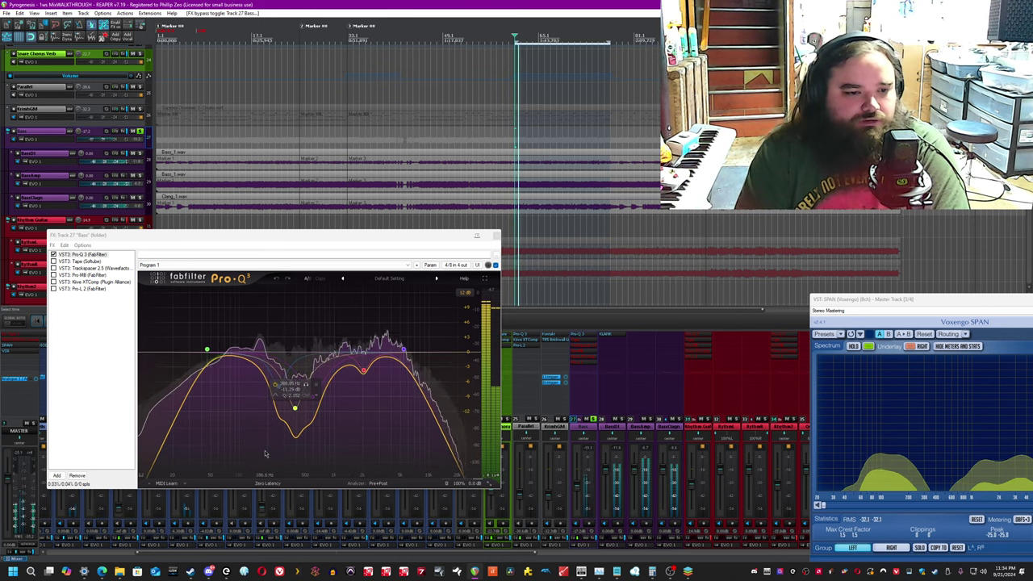
Try reducing the three selected low-mid cuts around Band 6 in Pro-Q 3, then undo the gain change.
left_click_drag(259, 456, 339, 337)
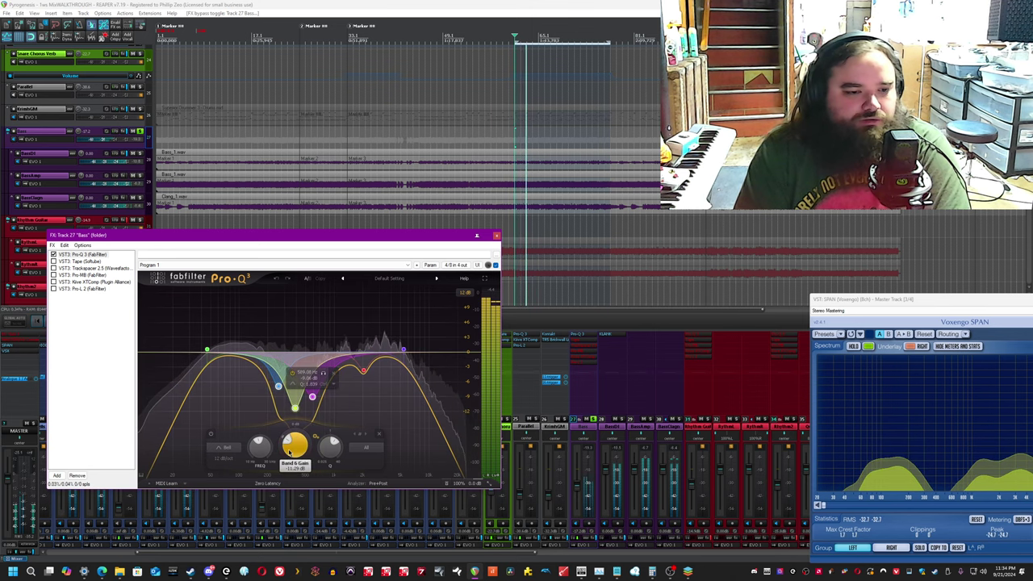
mouse_move(292, 451)
left_mouse_down()
mouse_move(296, 391)
mouse_move(295, 442)
left_mouse_up()
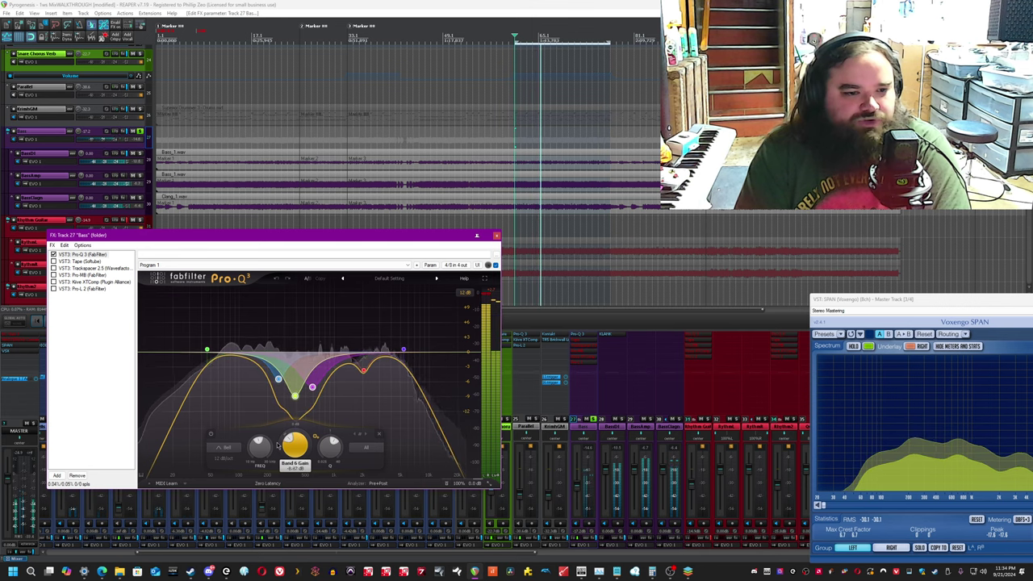
left_click(276, 280)
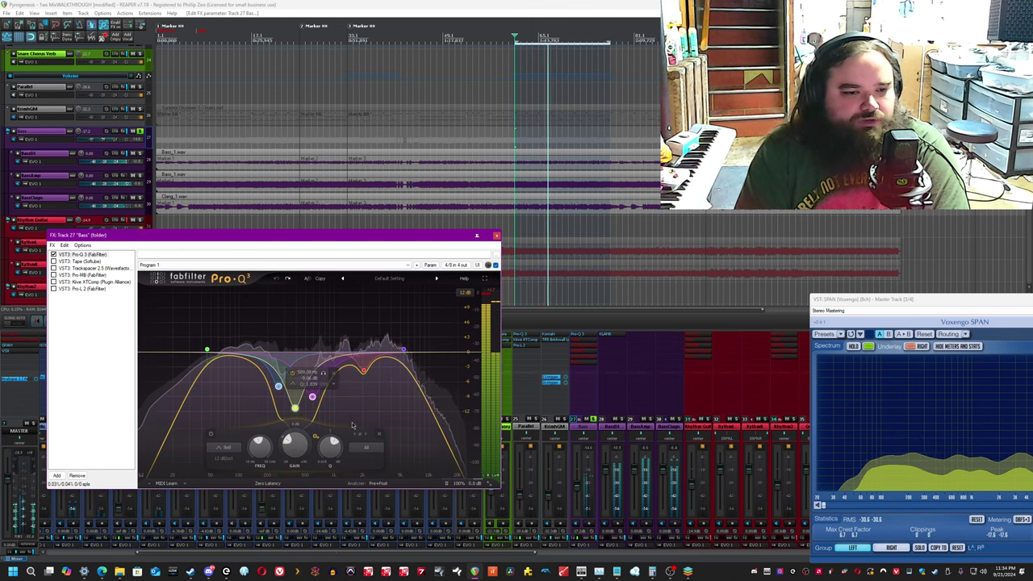
Try turning Pro-Q 3's Band 4 cut into a boost, then undo the gain change.
left_click_drag(351, 423, 364, 361)
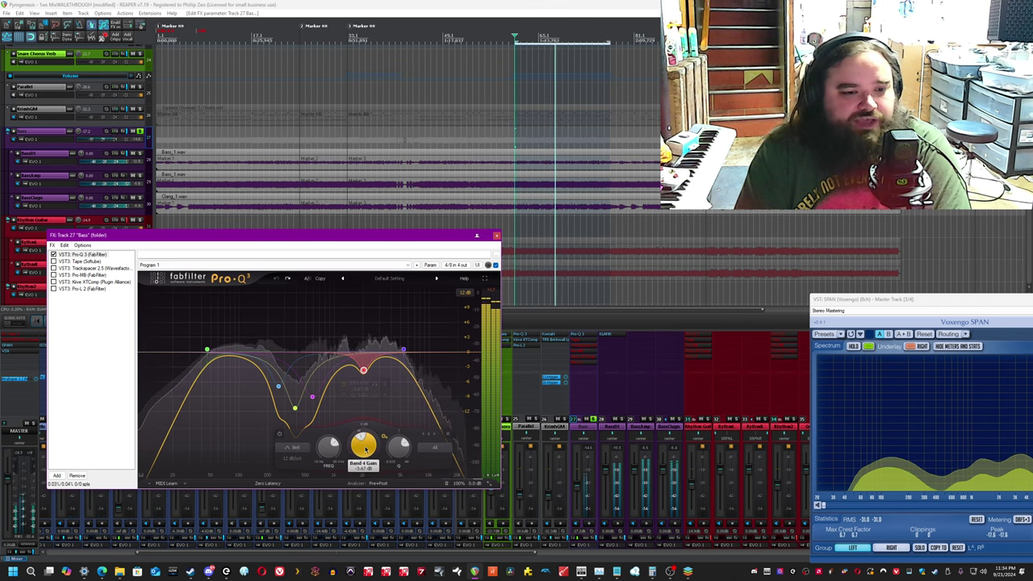
left_click_drag(369, 445, 369, 410)
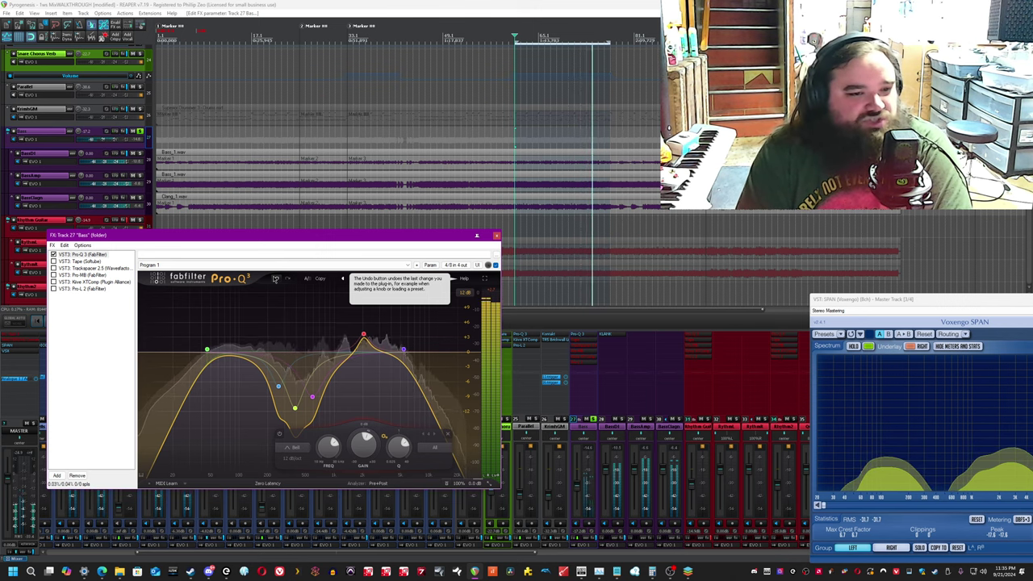
left_click(276, 279)
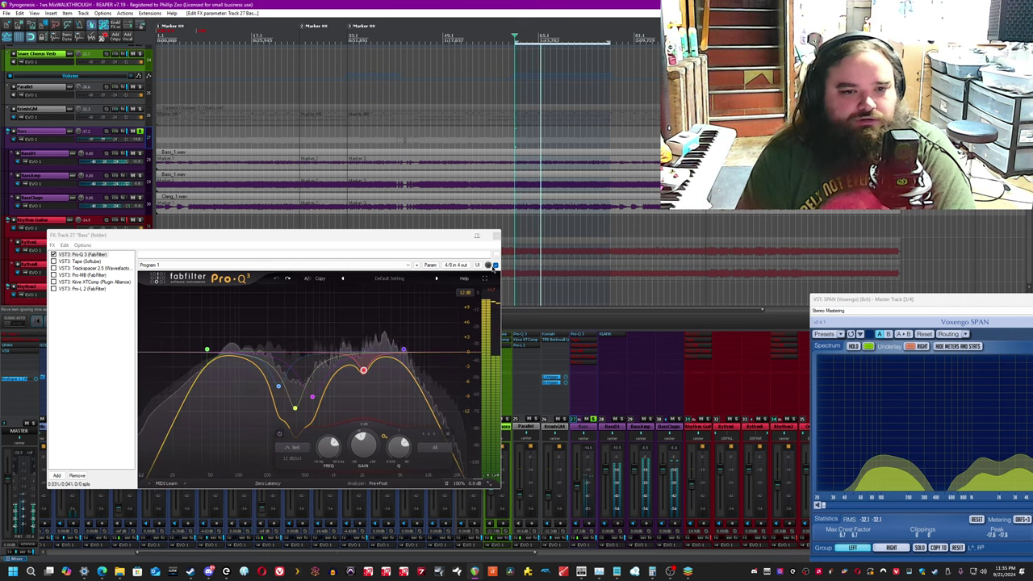
Compare the Bass with Pro-Q 3 bypassed and re-enabled, then display and enable the Softube Tape plugin.
left_click(495, 266)
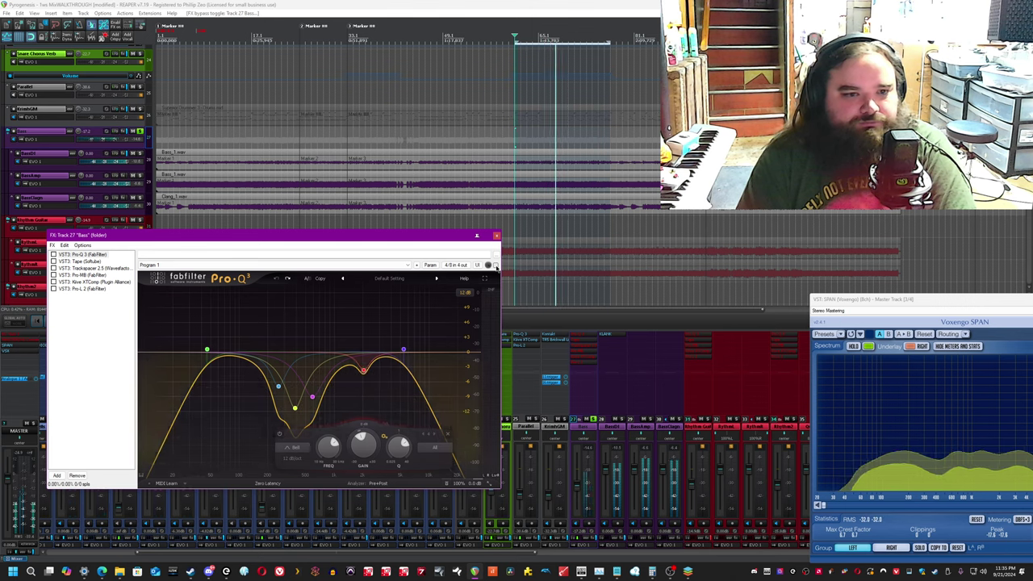
left_click(495, 266)
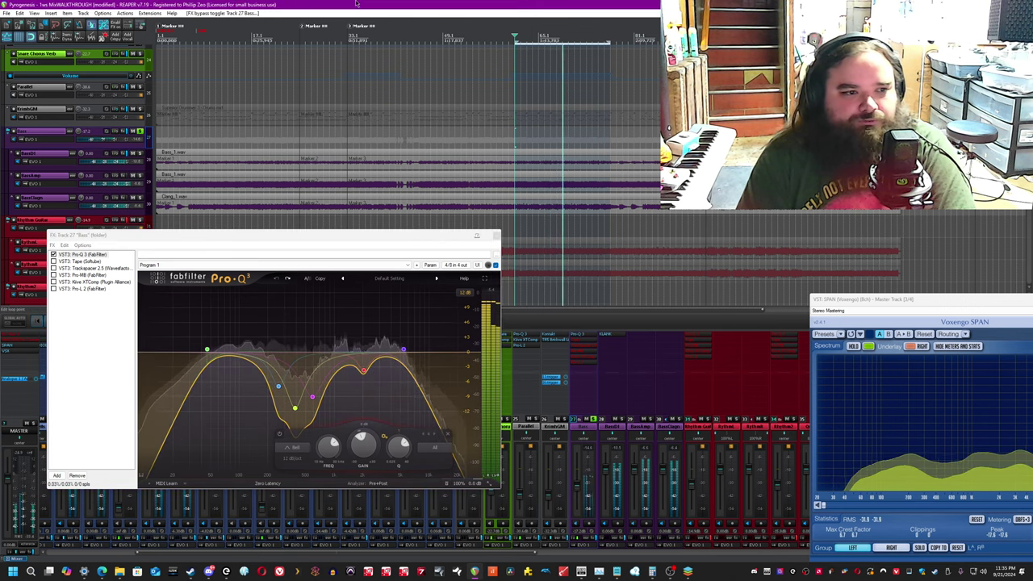
left_click(80, 262)
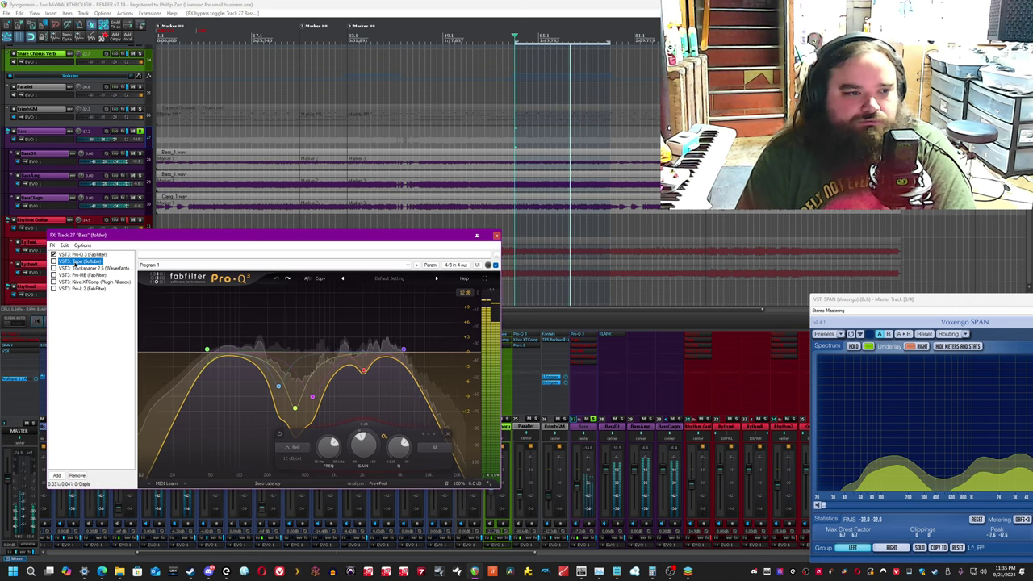
left_click(304, 3)
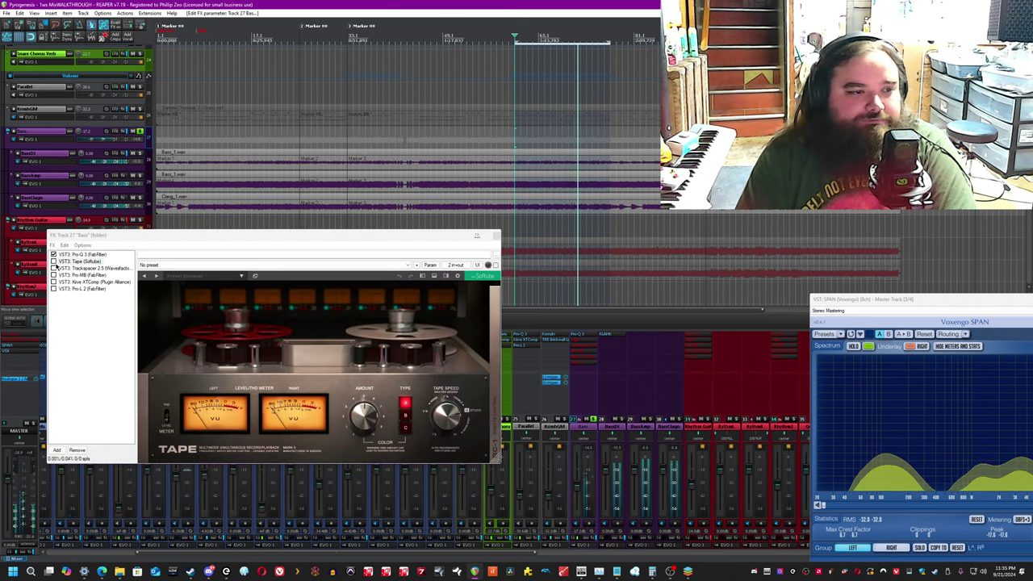
left_click(54, 263)
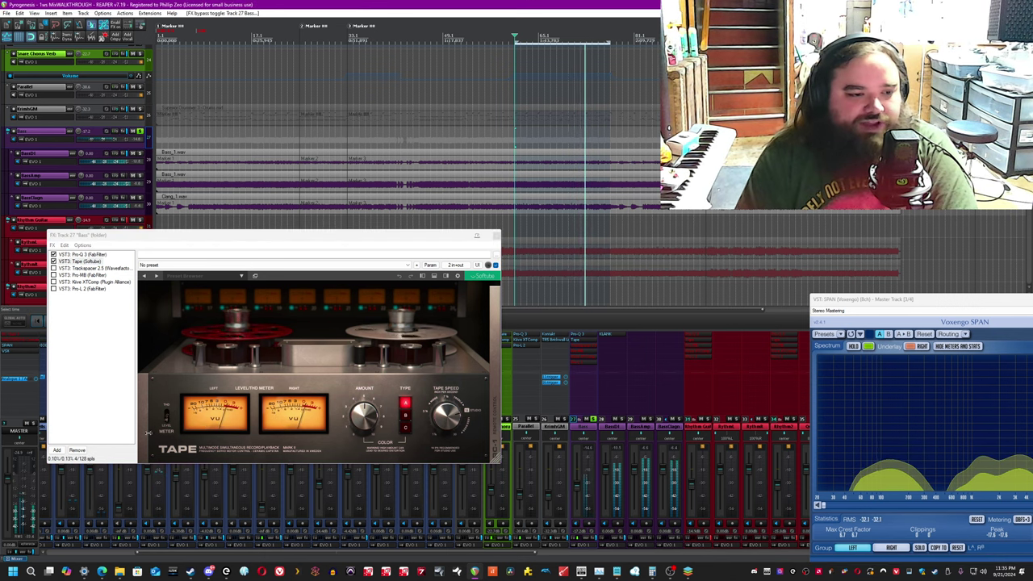
Reveal Softube Tape's remote control section to view its extra controls, then hide it while the Bass keeps playing.
left_click(166, 417)
left_click(449, 3)
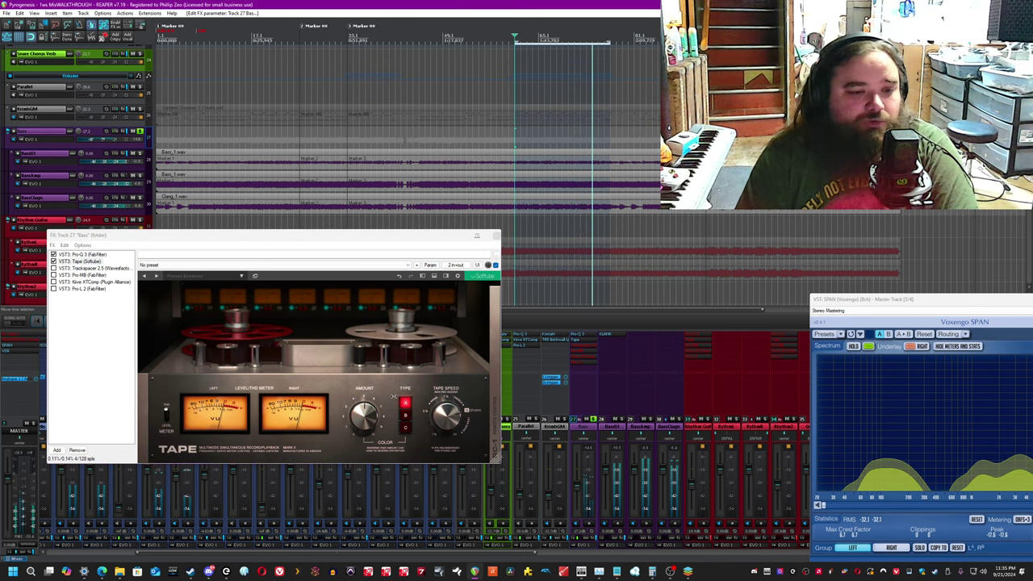
left_click(494, 395)
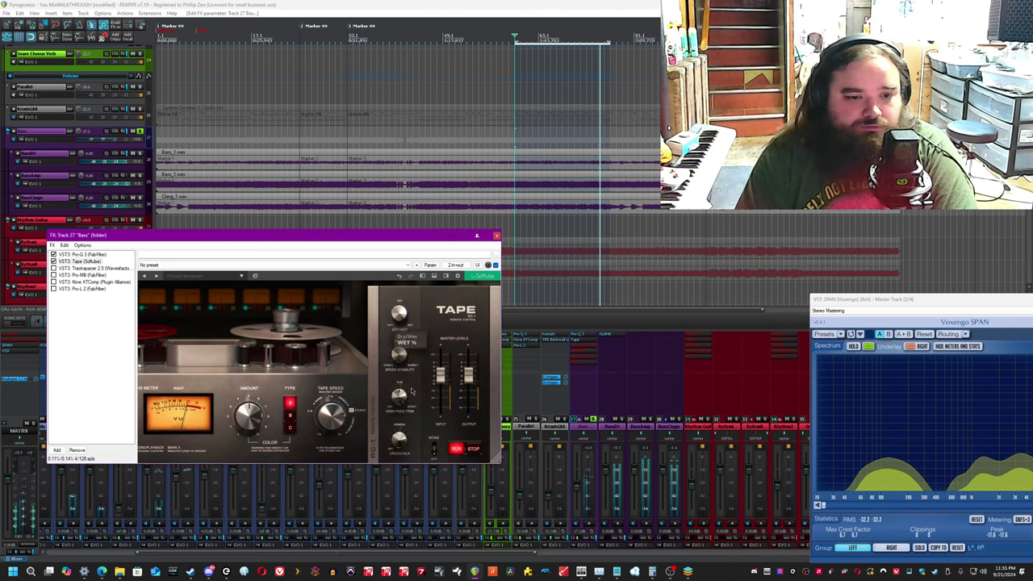
left_click(377, 404)
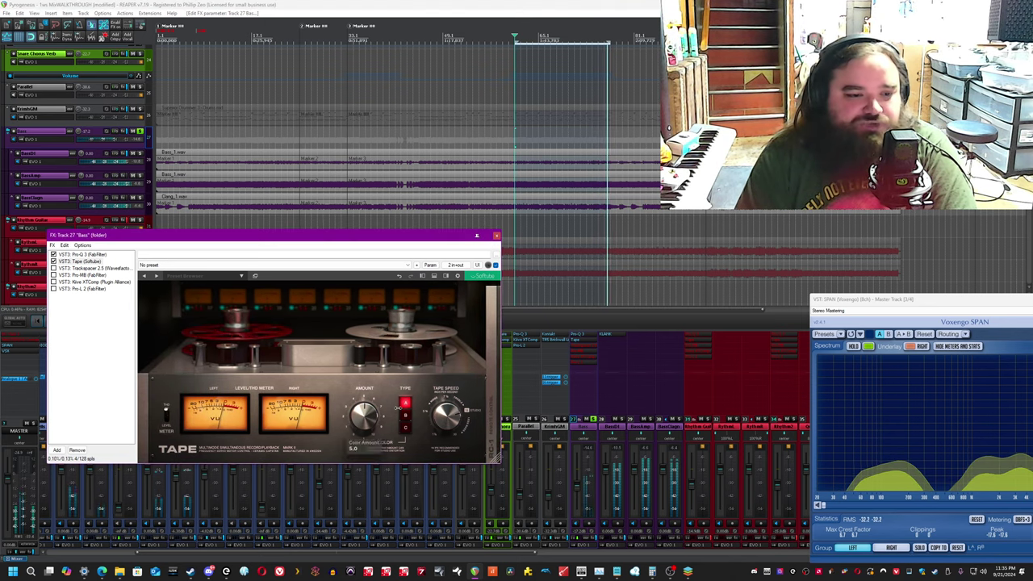
left_click(328, 4)
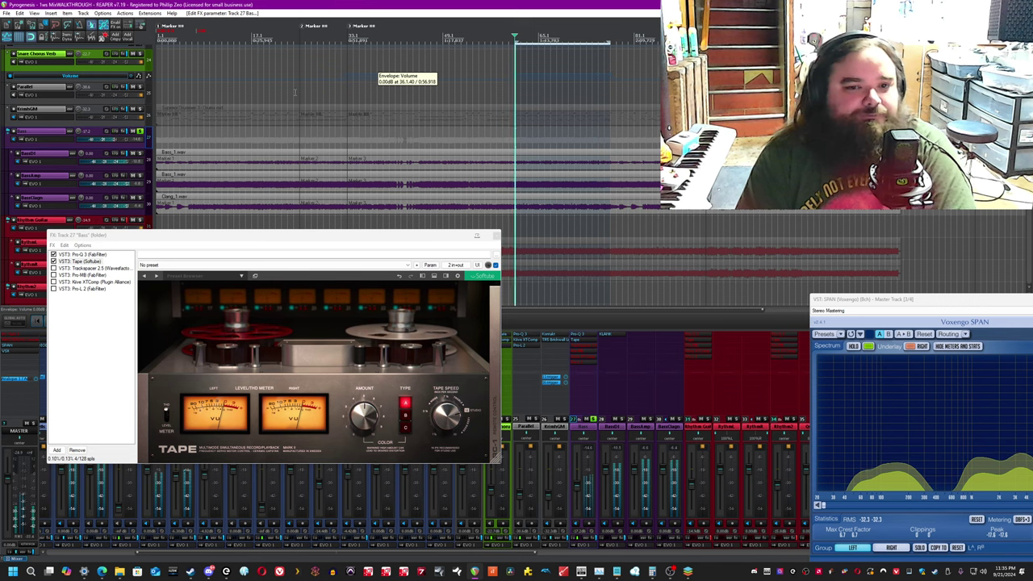
Display and enable Trackspacer 2.5 in the Bass chain and watch its ducking curve during playback.
left_click(69, 268)
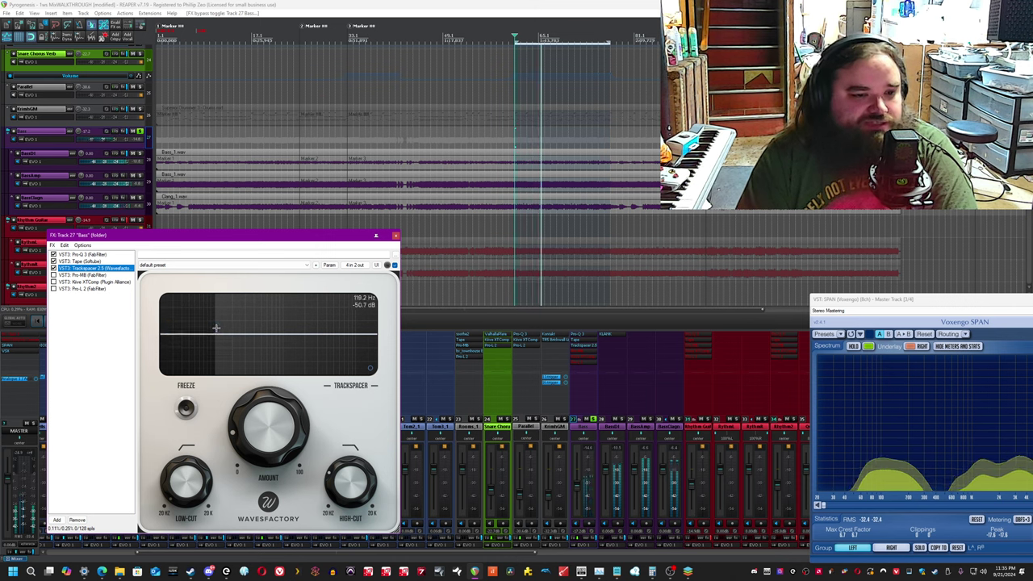
mouse_move(366, 468)
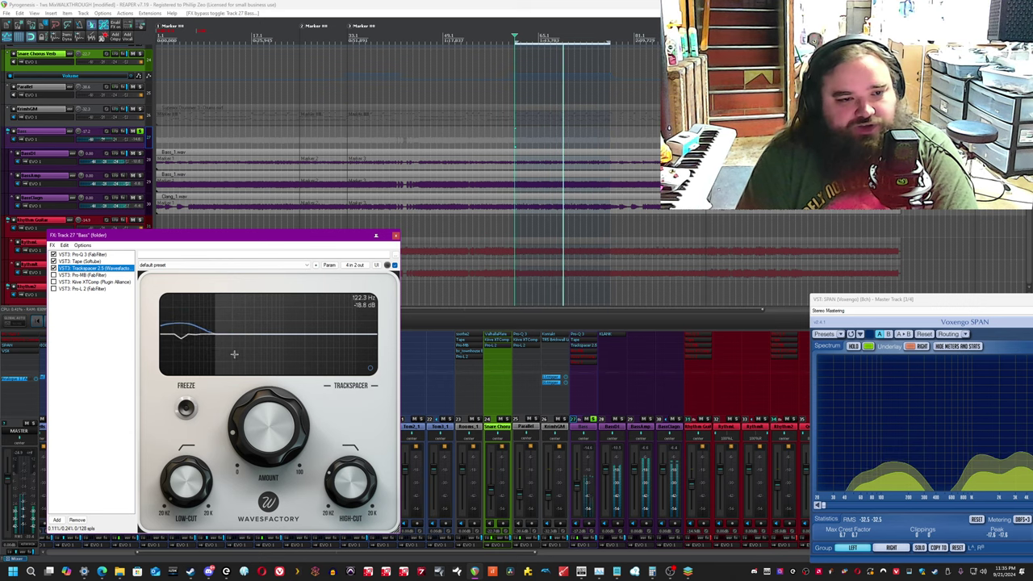
mouse_move(274, 412)
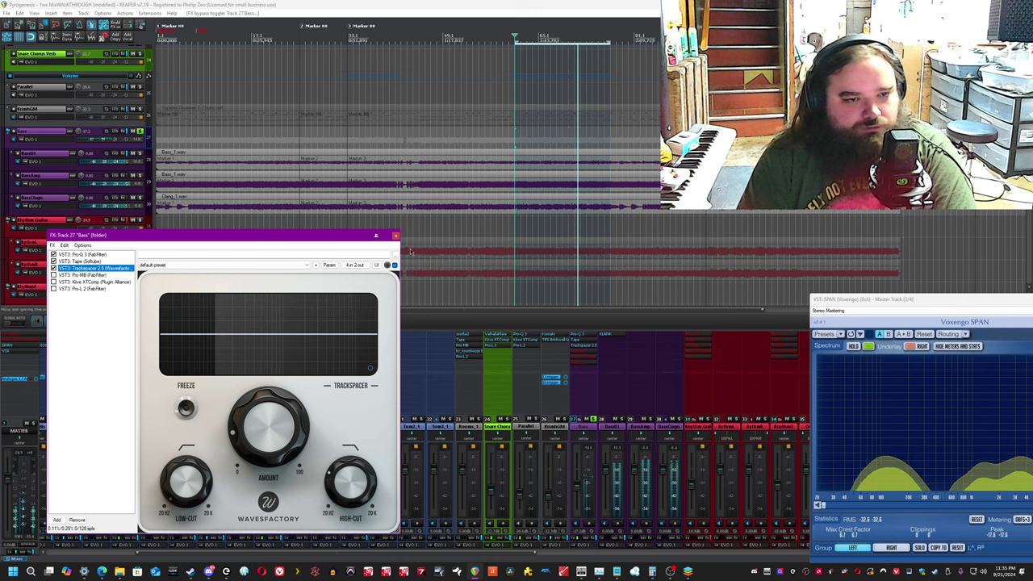
left_click(452, 4)
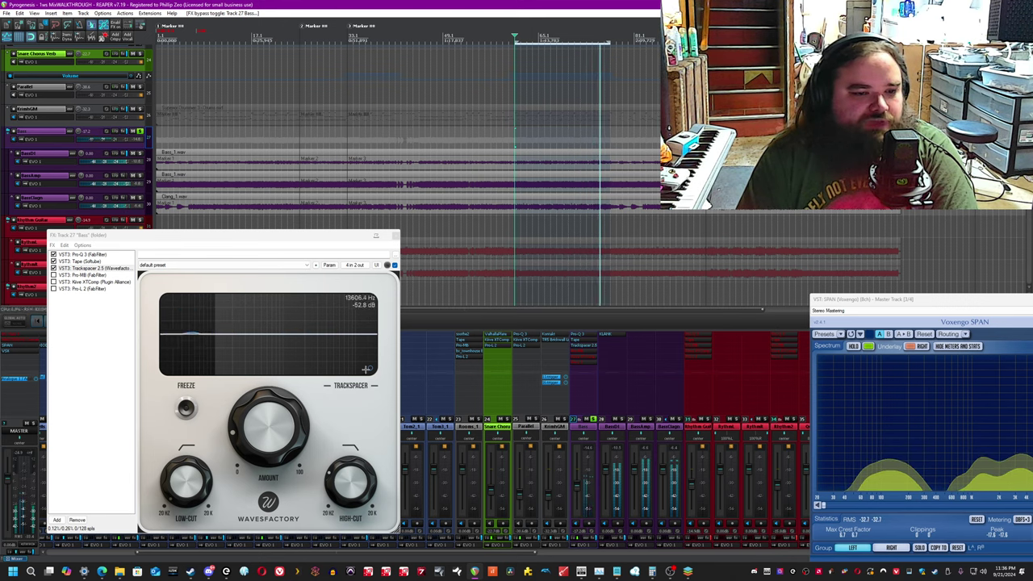
Check the attack setting in Trackspacer's Advanced Panel, then return to the spectrum display.
left_click(367, 369)
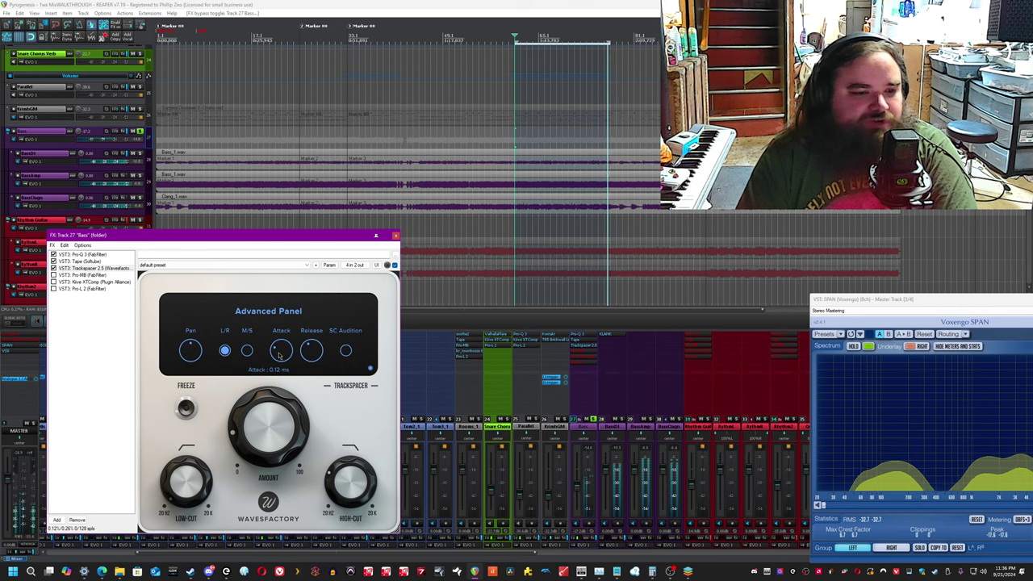
left_click(369, 369)
left_click(298, 3)
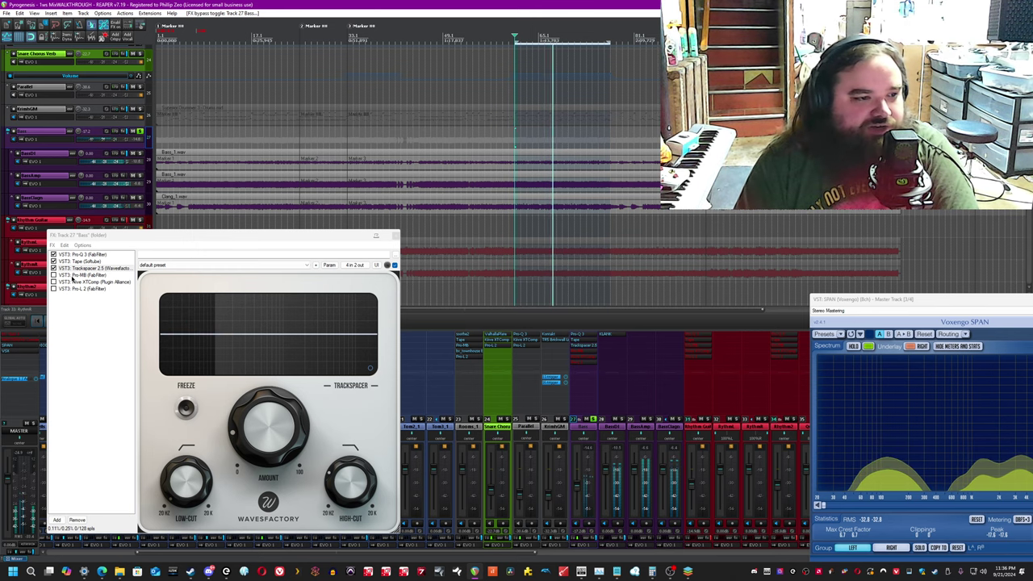
Display and enable Pro-MB in the Bass chain and show the settings of its lowest band.
left_click(72, 276)
left_click(54, 275)
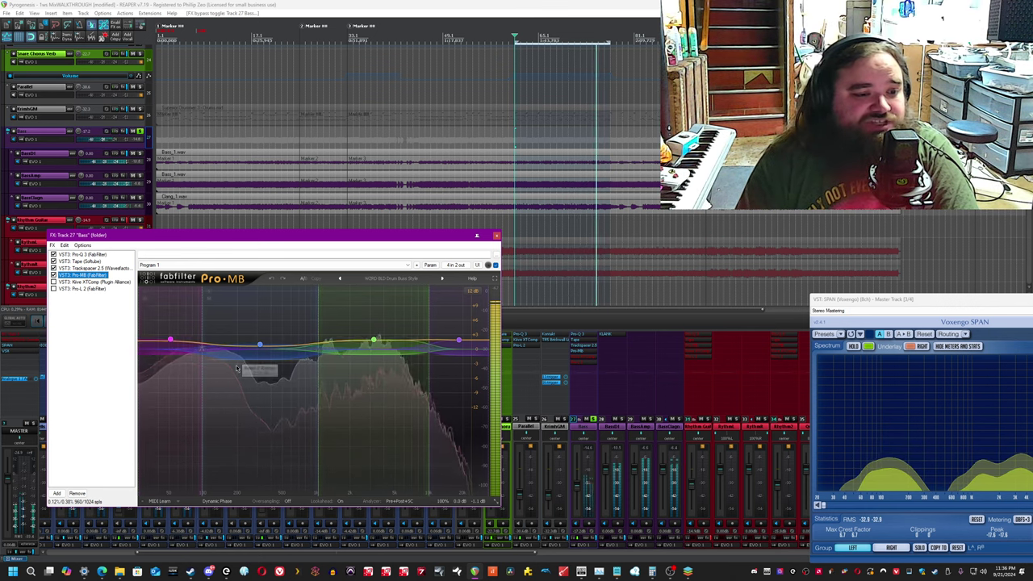
left_click(169, 339)
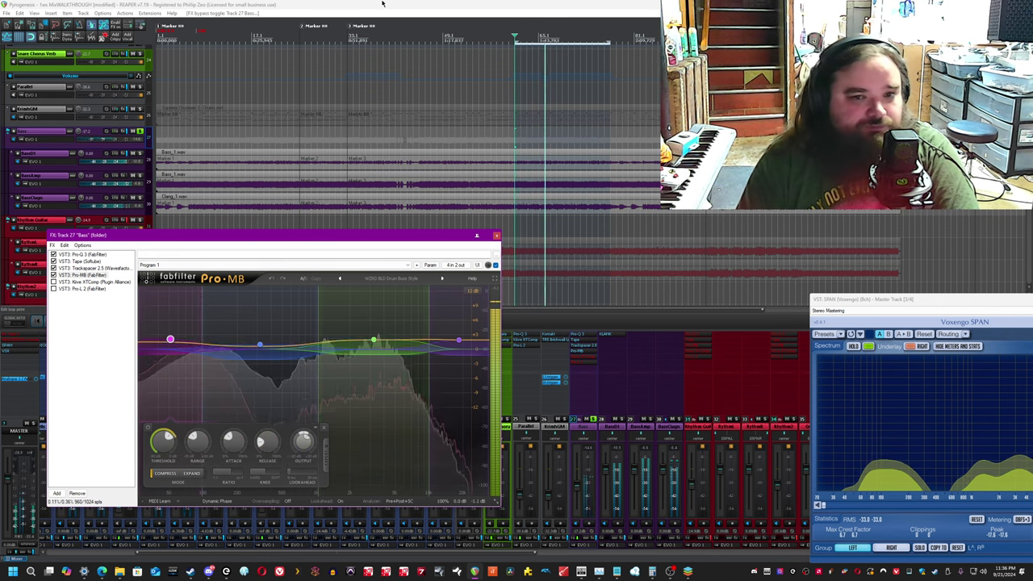
Play the Bass from bar 40 while examining Pro-MB's second and third bands and their crossovers.
left_click(365, 98)
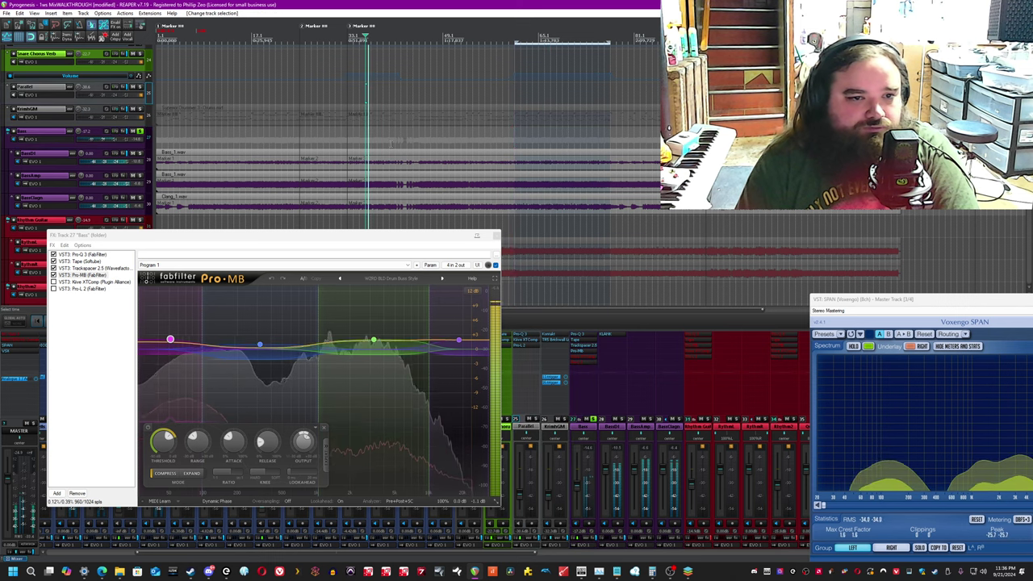
left_click(329, 380)
left_click_drag(329, 380, 309, 379)
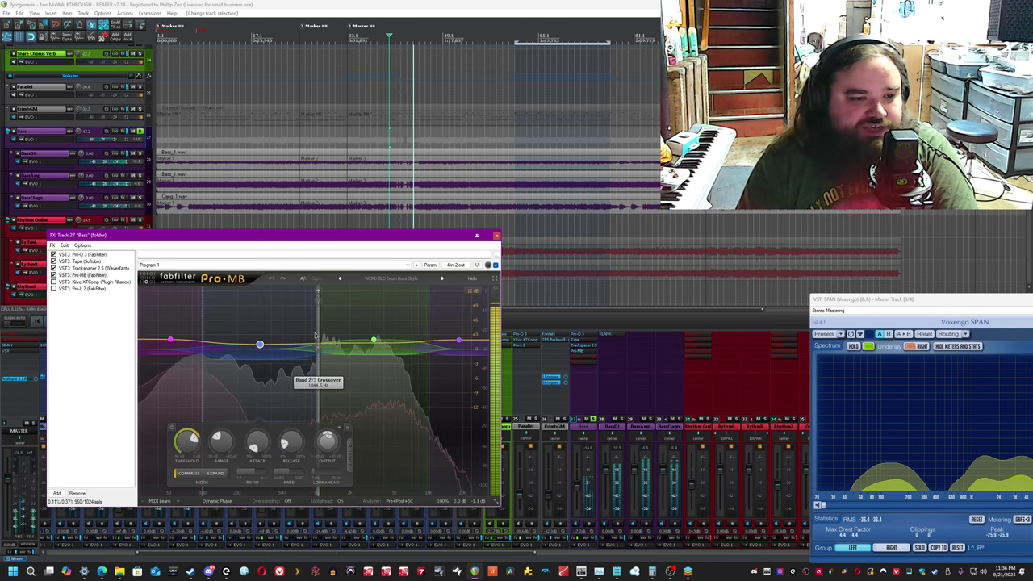
left_click(322, 4)
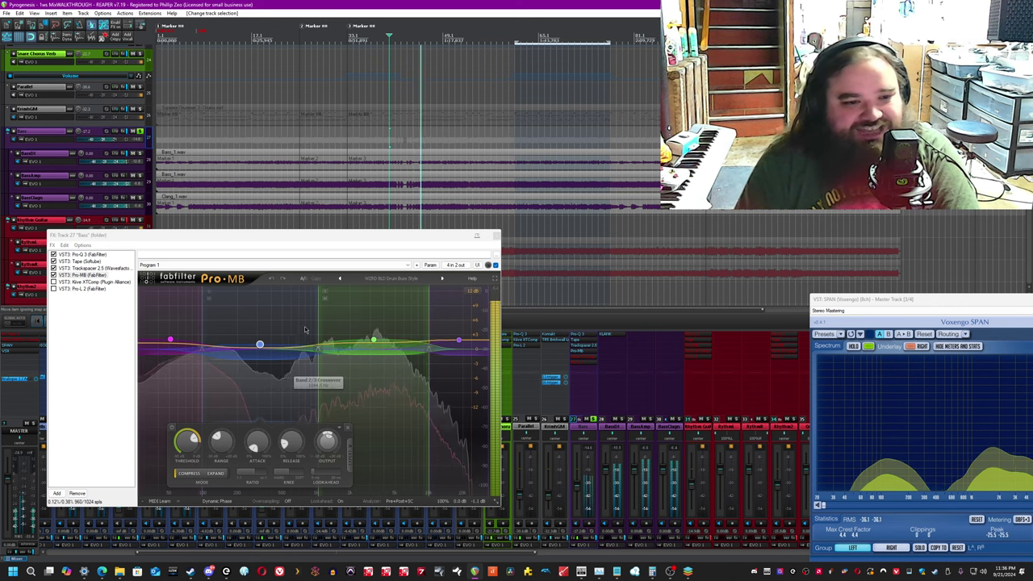
left_click(319, 352)
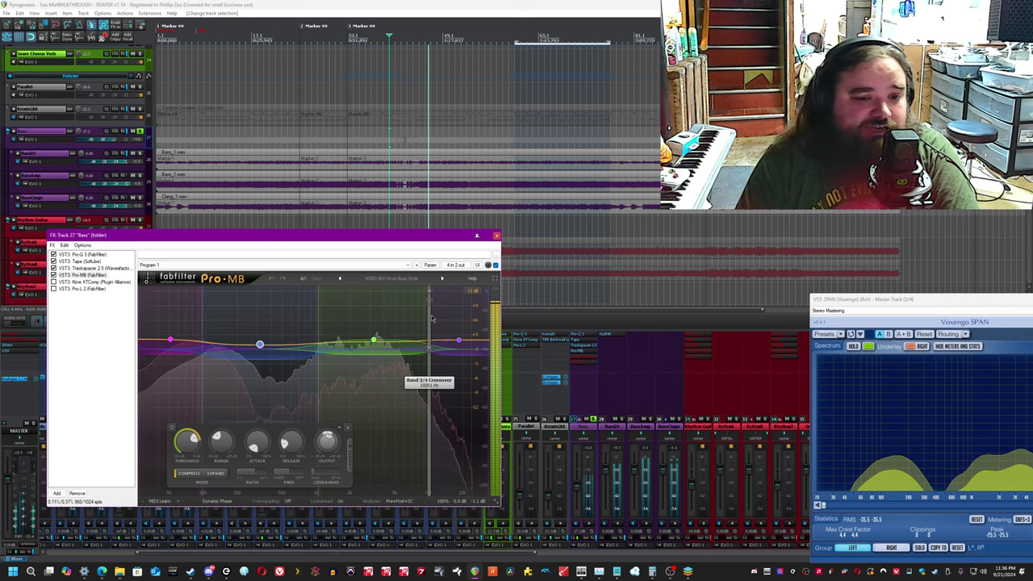
left_click(374, 340)
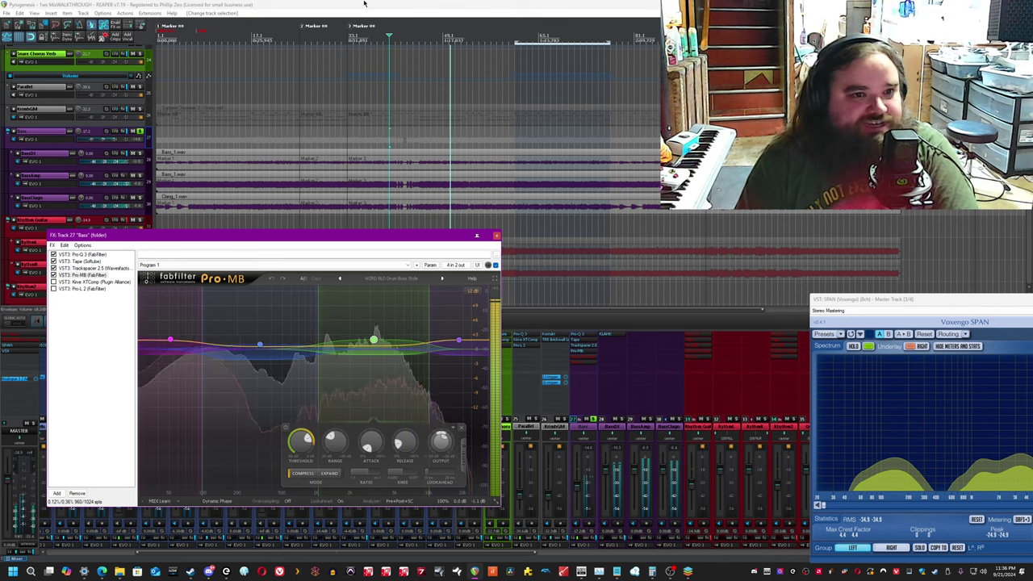
Compare the Bass with Pro-MB bypassed and re-enabled.
left_click(329, 10)
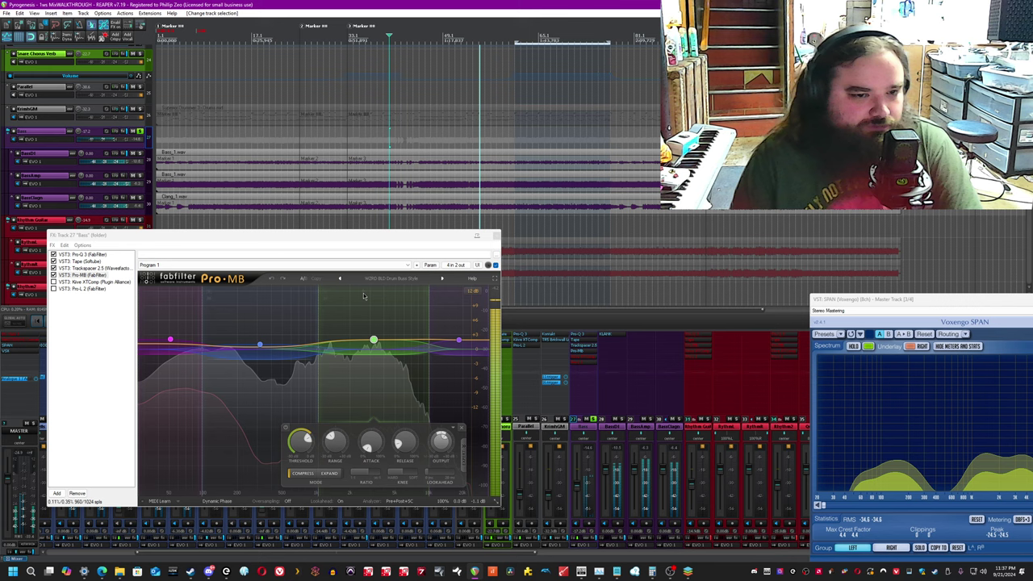
left_click(496, 265)
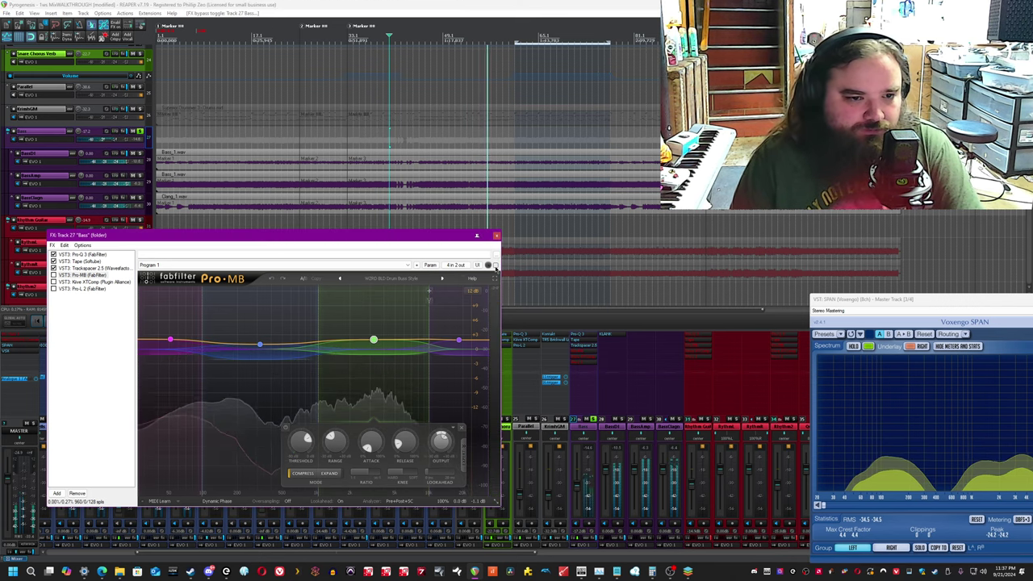
left_click(496, 267)
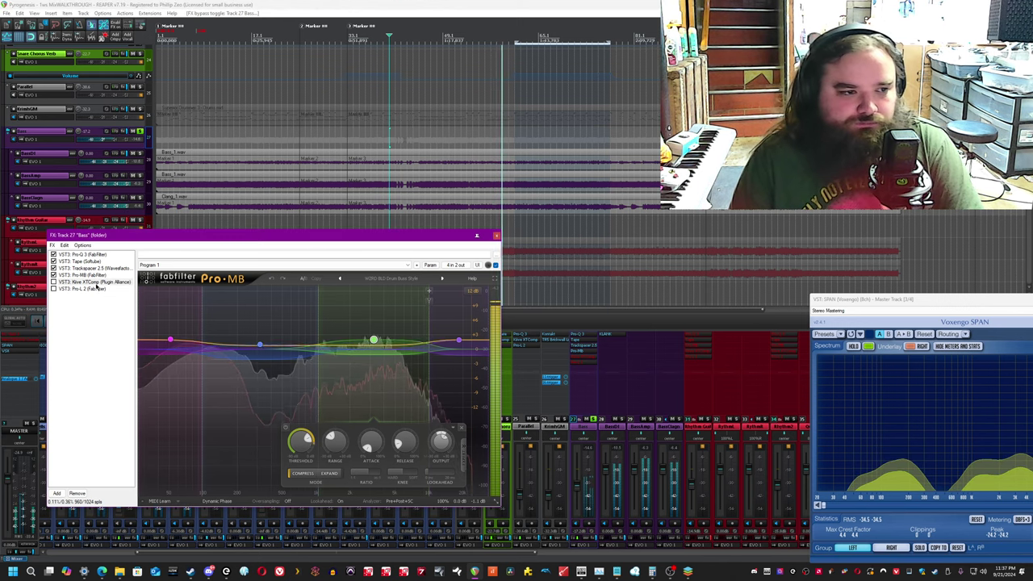
Display and enable Kiive XTComp in the Bass chain and audition its compression.
left_click(93, 283)
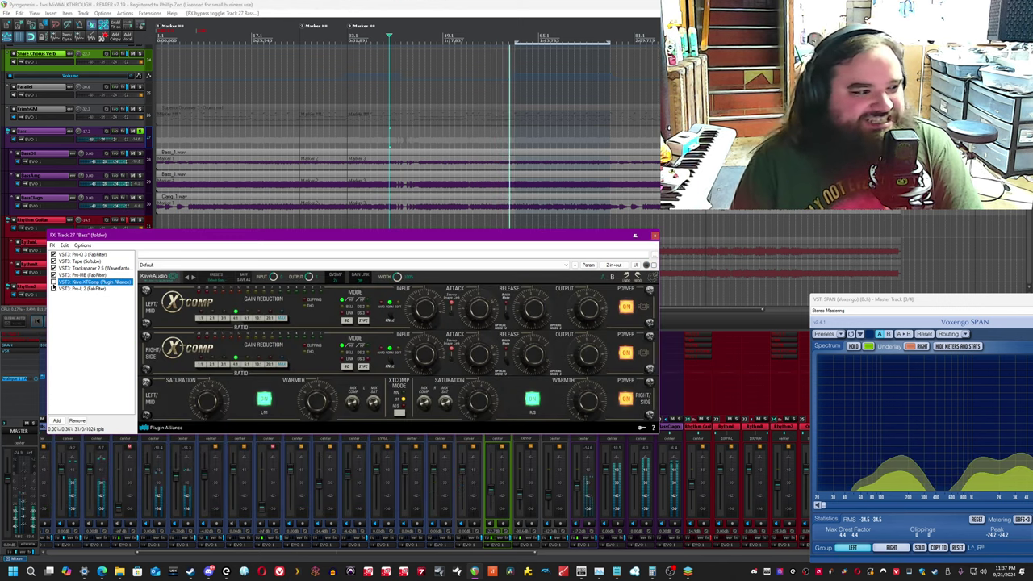
left_click(333, 4)
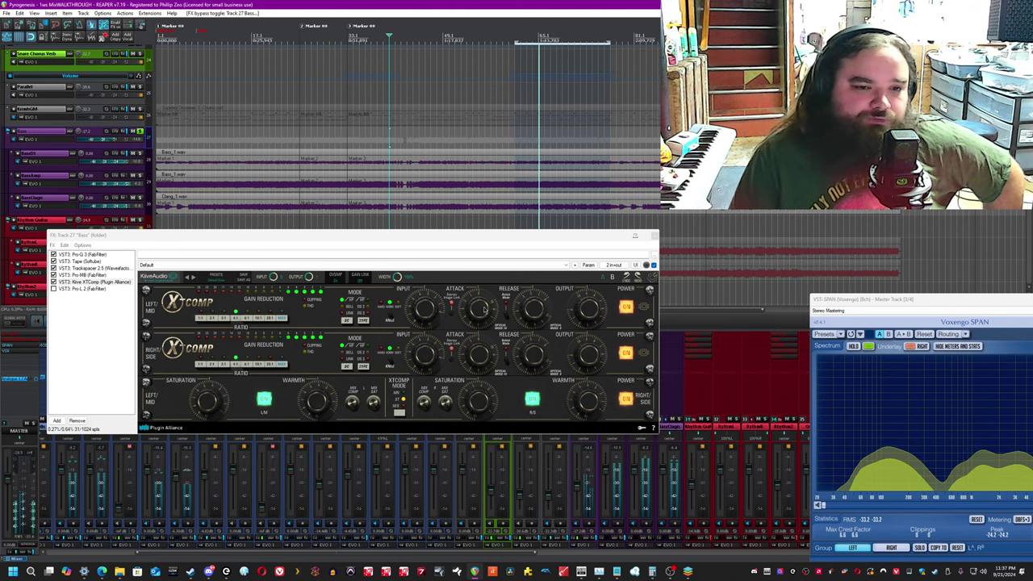
left_click(537, 311)
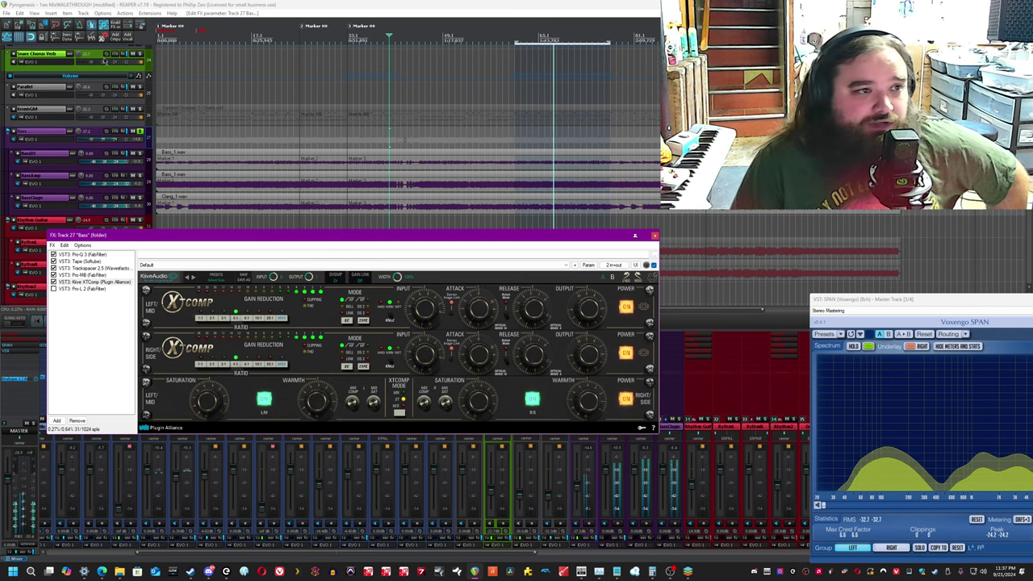
left_click(32, 23)
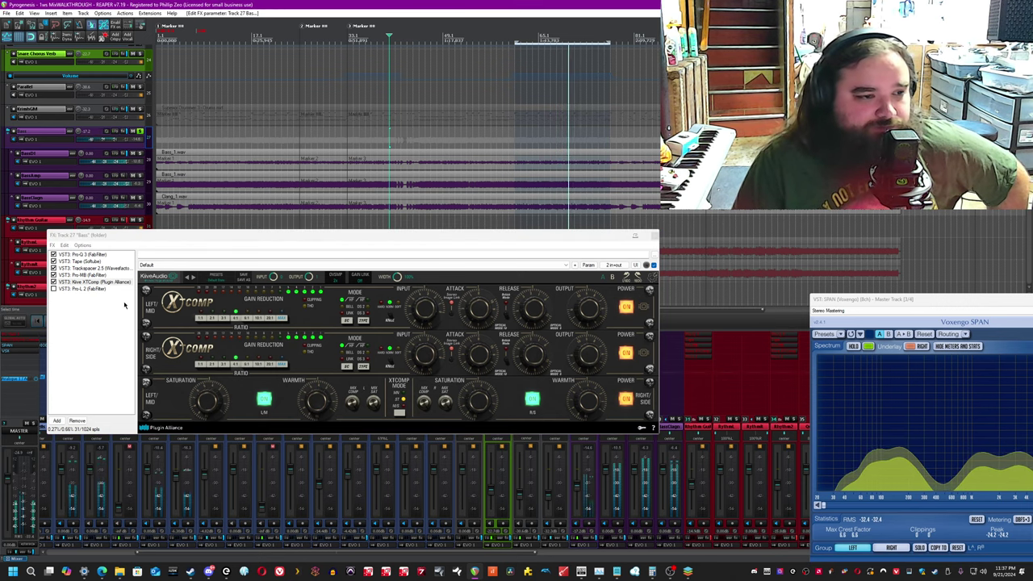
left_click(54, 283)
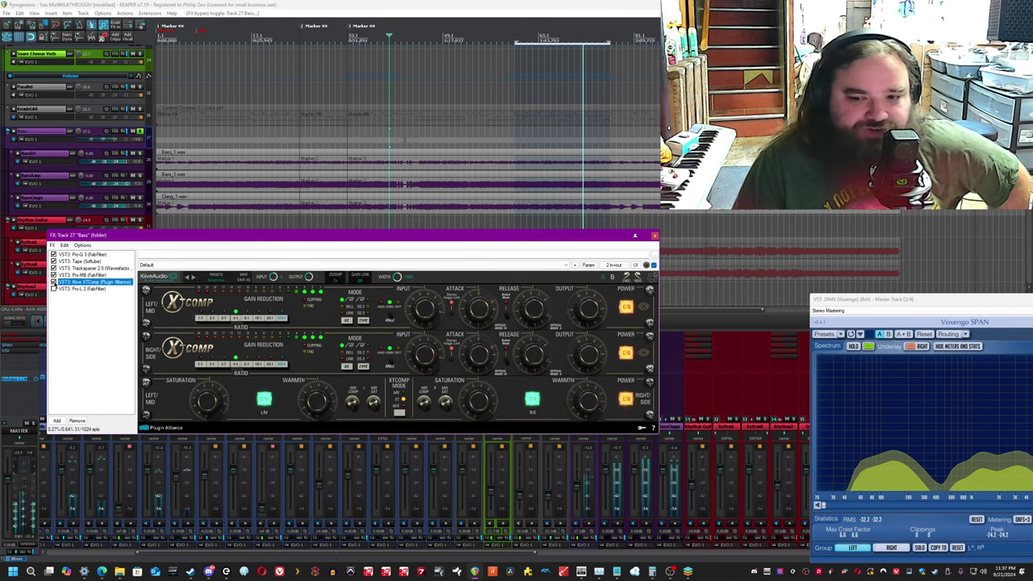
Display and enable the Pro-L 2 limiter, listen to the complete Bass chain, and close the FX window.
left_click(72, 289)
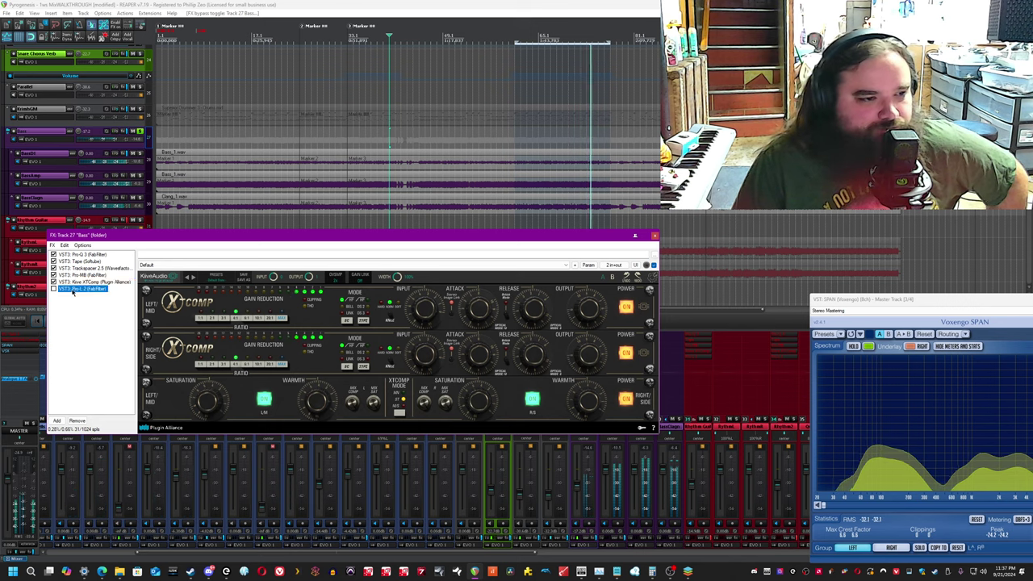
left_click(54, 289)
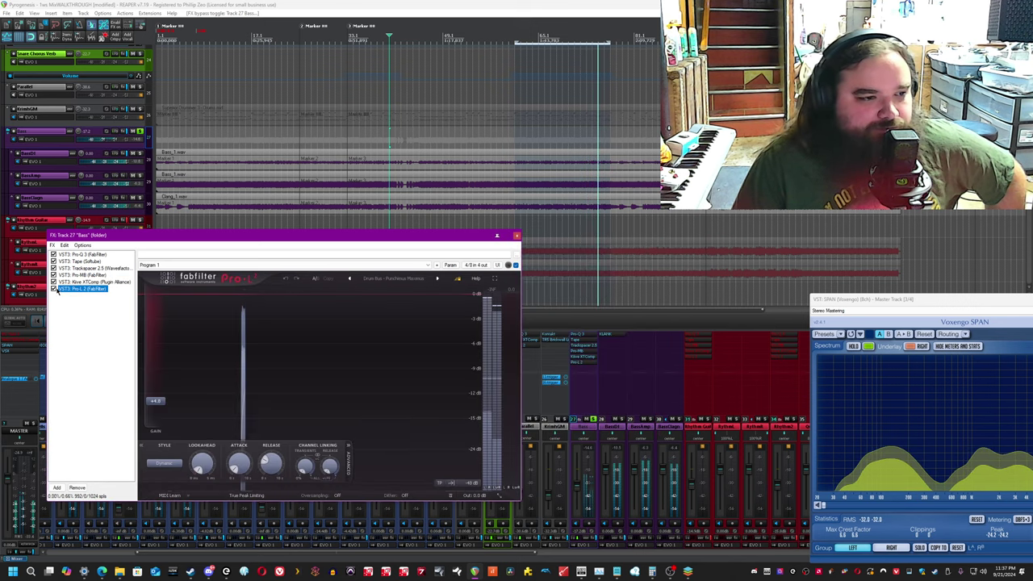
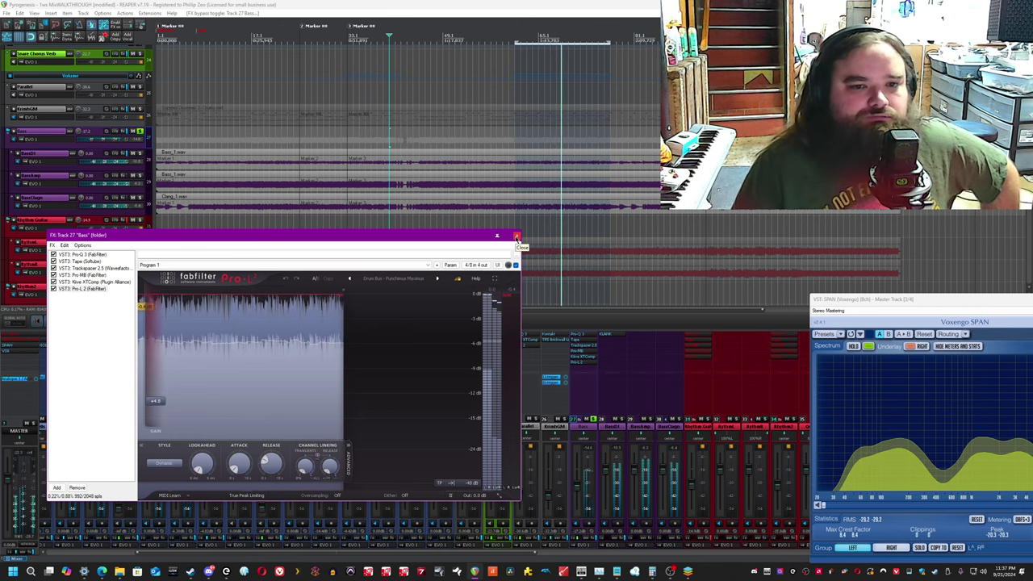
left_click(518, 236)
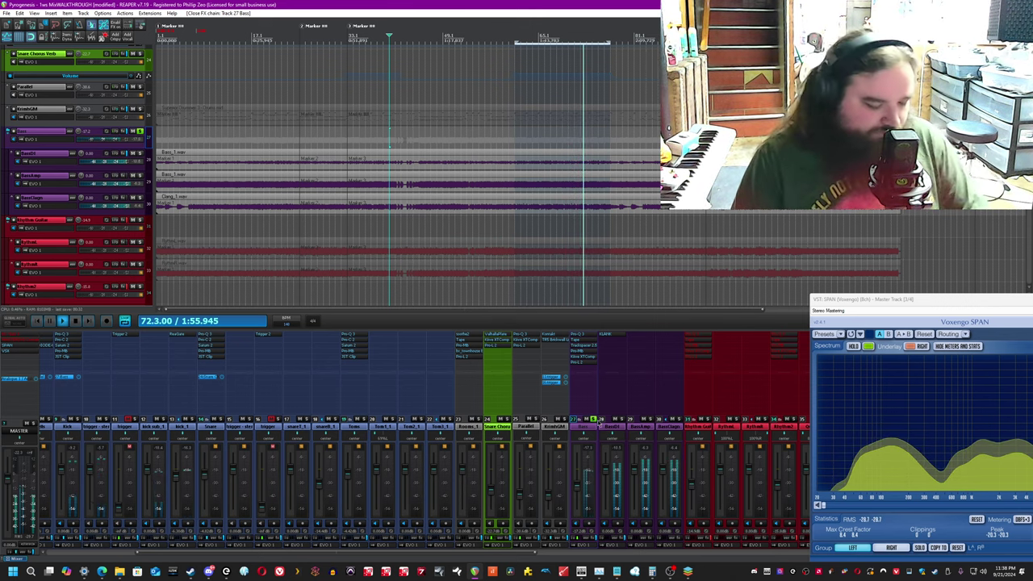
Solo the Drums folder alongside the Bass and play both together from bar 40.
key("space")
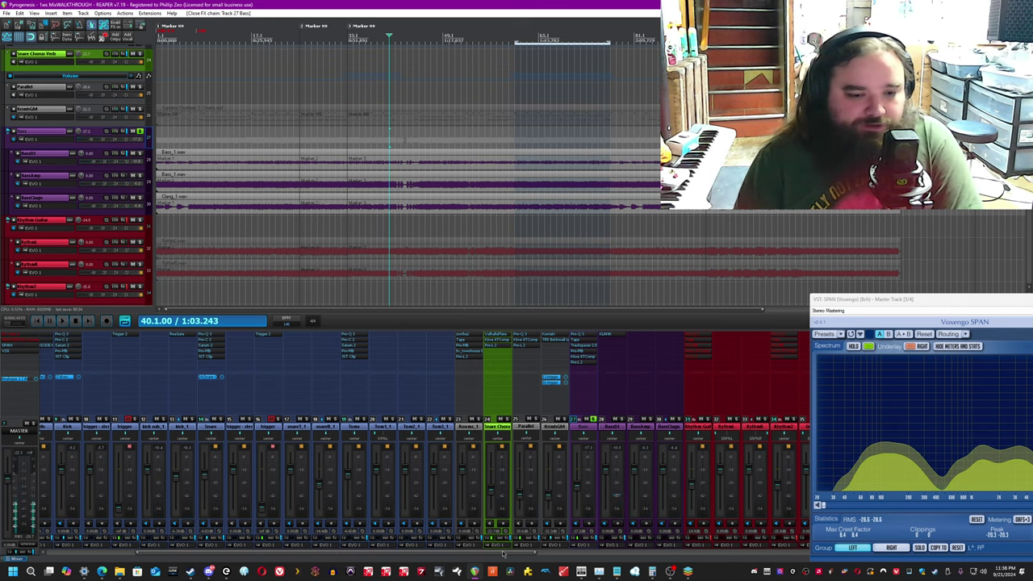
left_click_drag(504, 553, 171, 437)
left_click(93, 419)
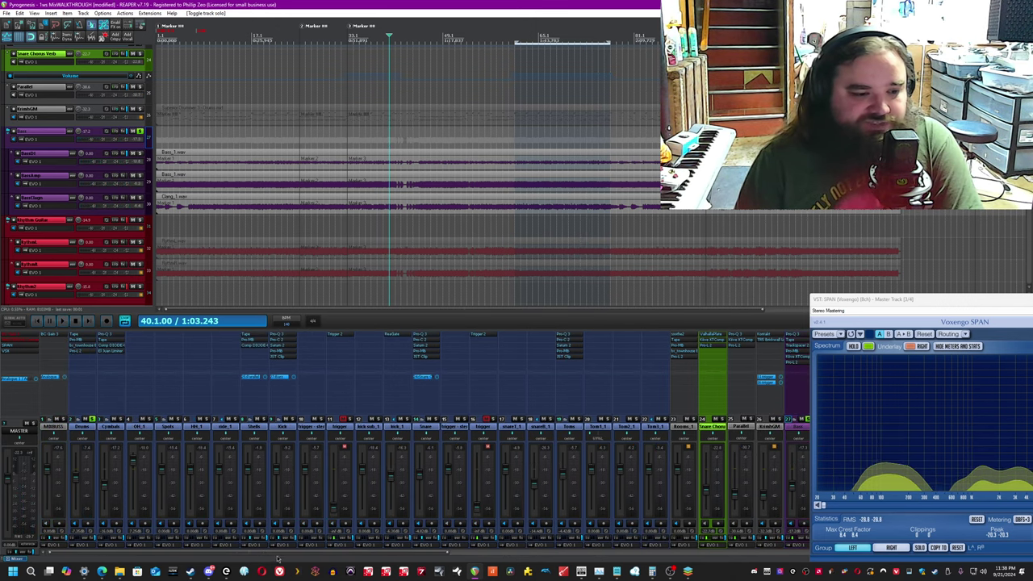
left_click_drag(171, 553, 373, 533)
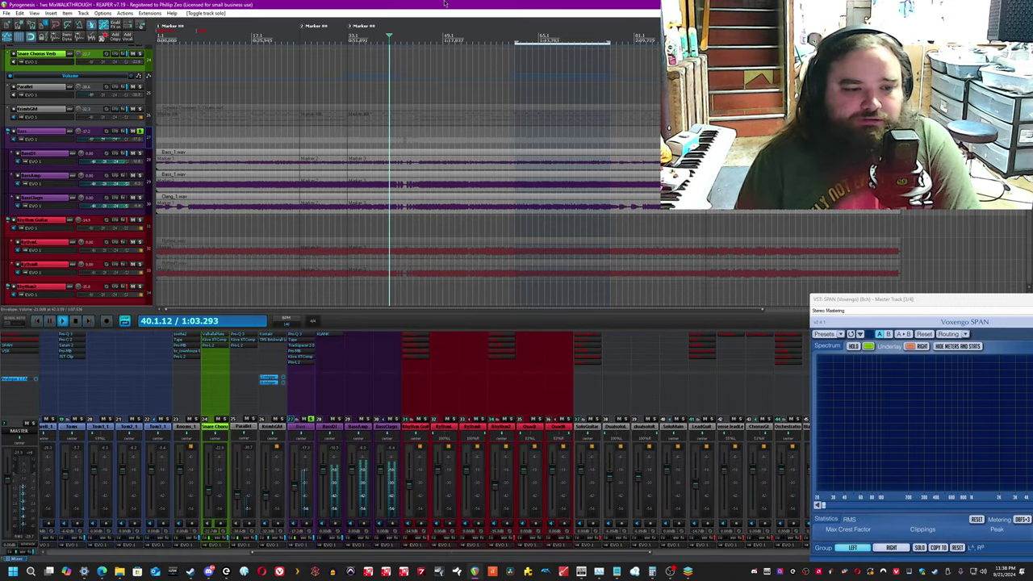
key("space")
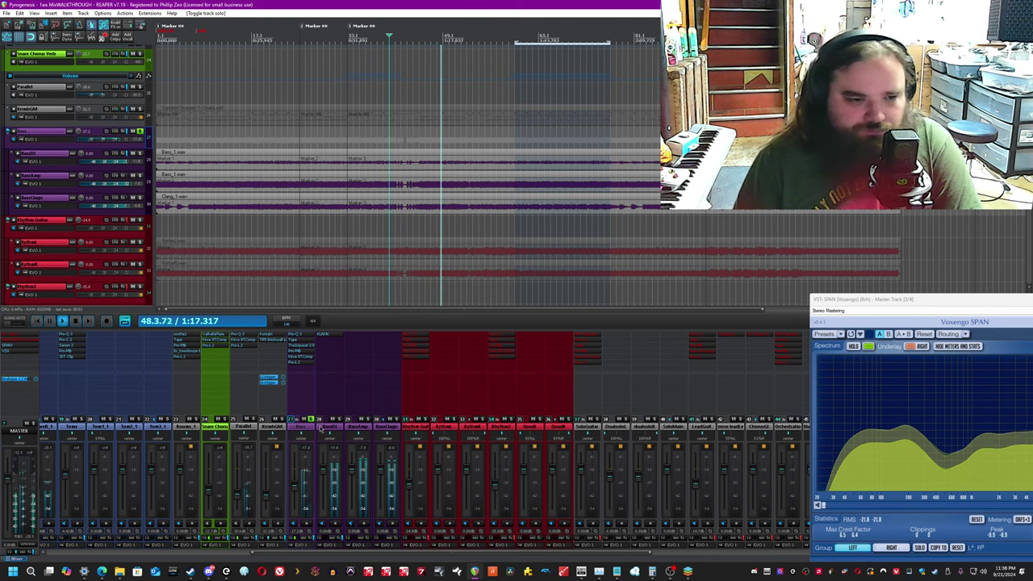
Stop playback and solo the first Rhythm Guitar folder exclusively.
key("space")
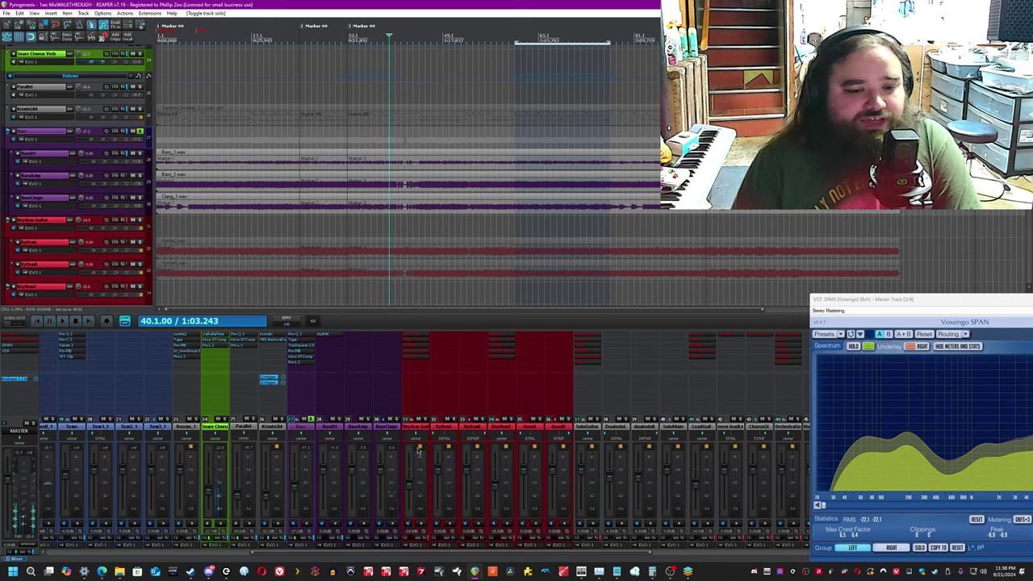
left_click(426, 420, "ctrl+alt")
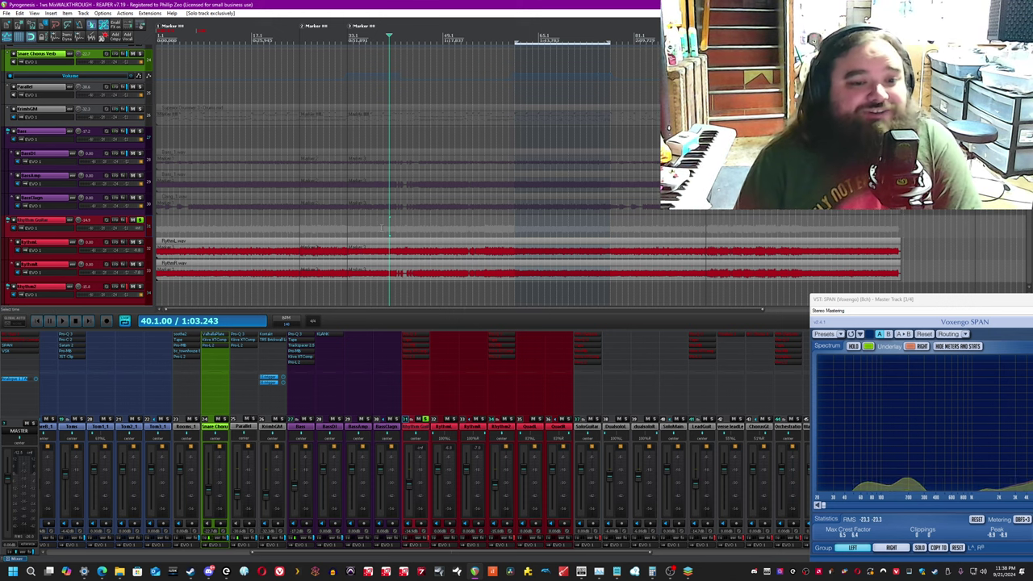
Play the soloed Rhythm Guitar folder from the start of the project and widen the timeline view.
key("Home")
key("space")
key("equal")
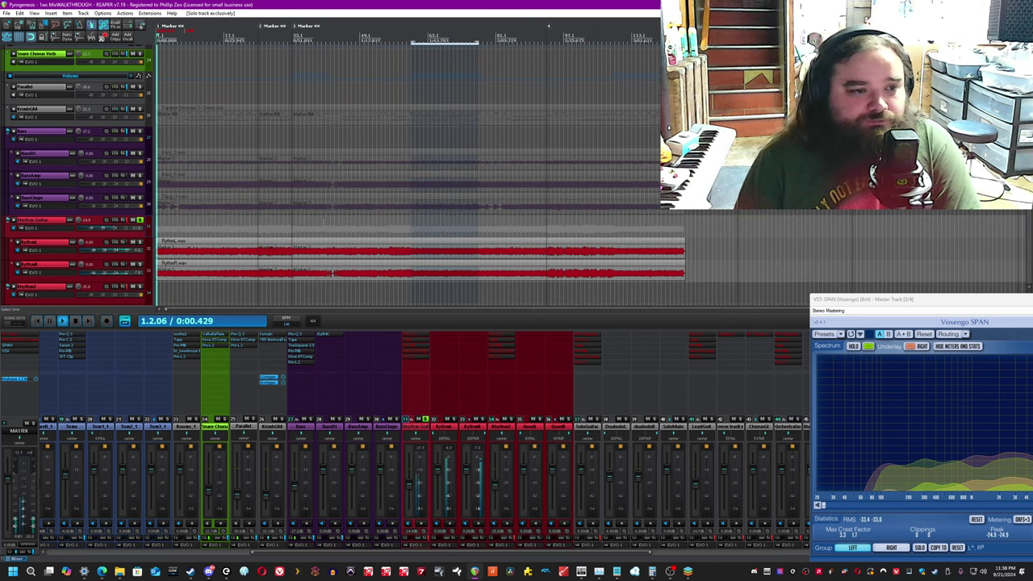
Open the Rhythm Guitar folder's FX chain, bypass each plugin individually, and re-enable the chain as a whole.
left_click(419, 523)
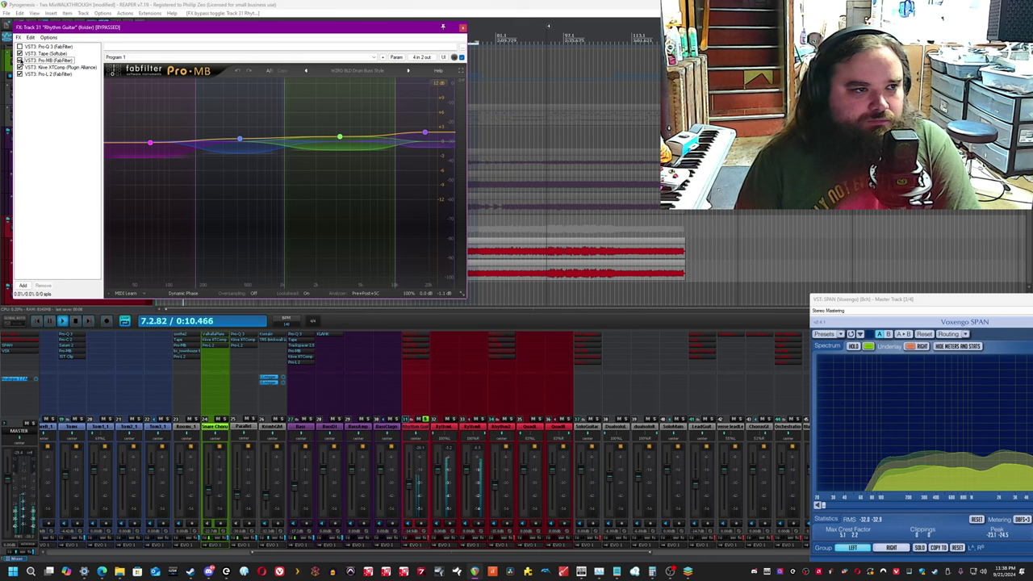
key("ctrl+s")
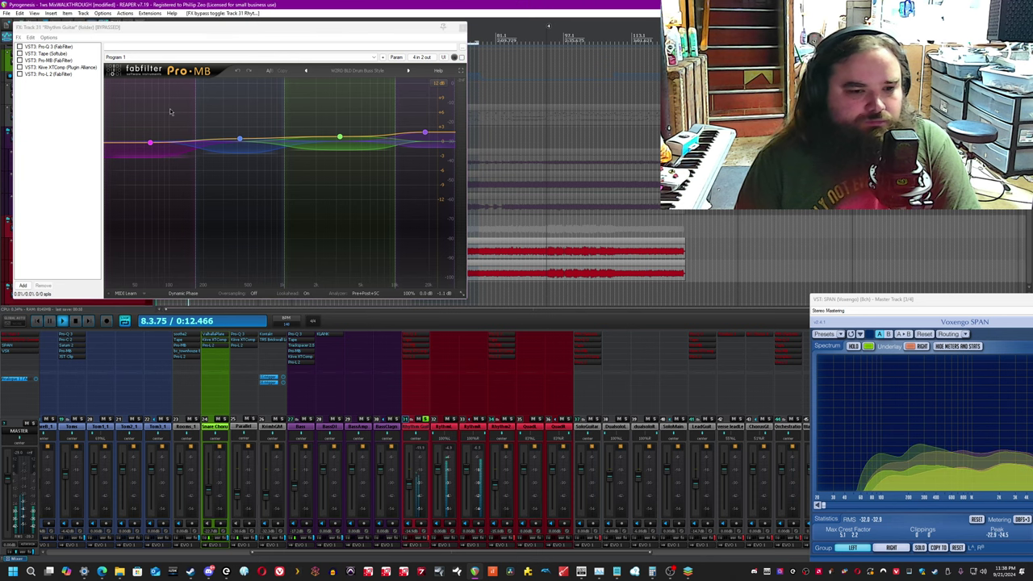
left_click(430, 541)
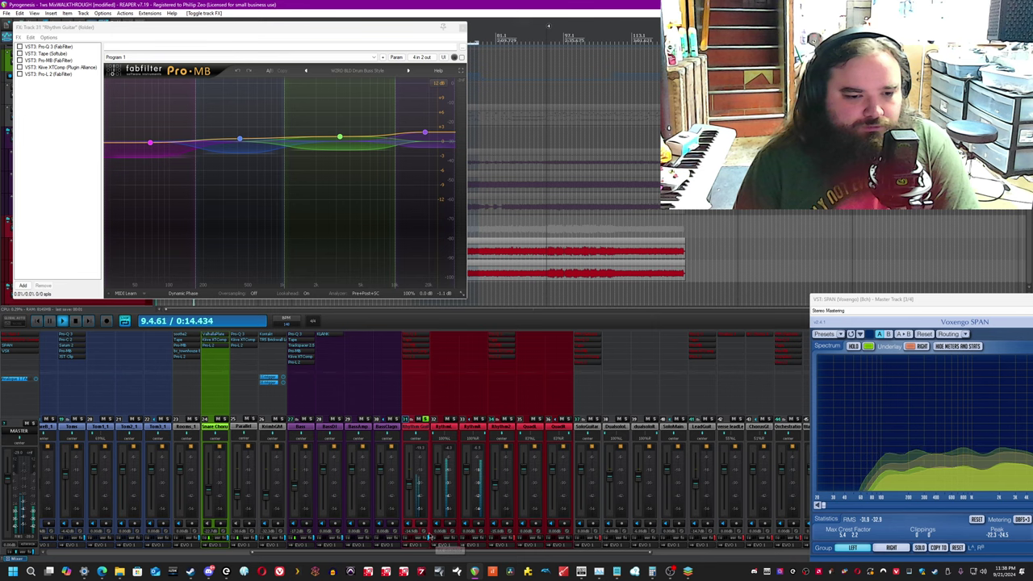
Reposition the FX window, restart playback from the second marker, and make a time selection about 16 bars long from that marker.
left_click_drag(396, 34, 482, 314)
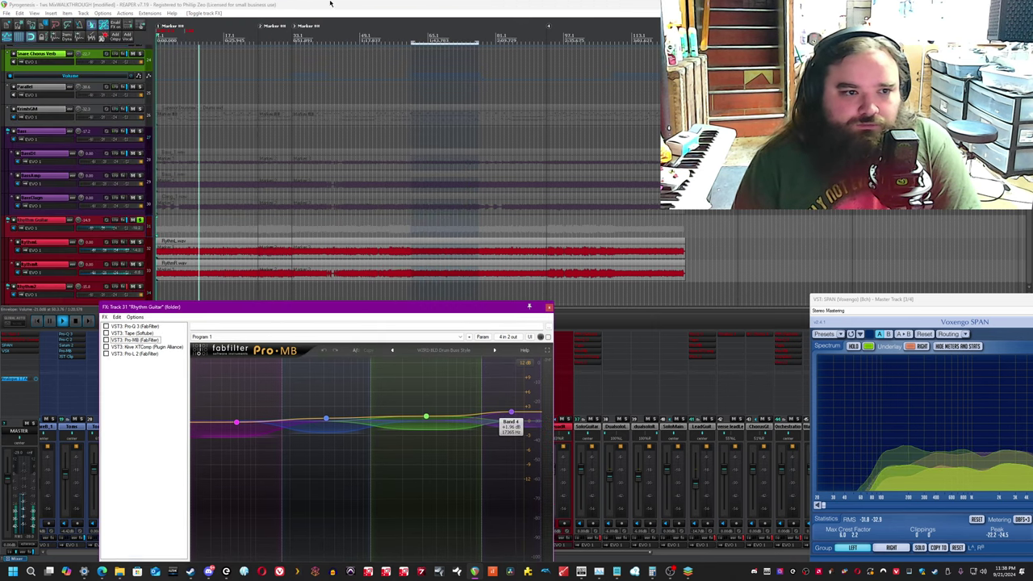
left_click(260, 236)
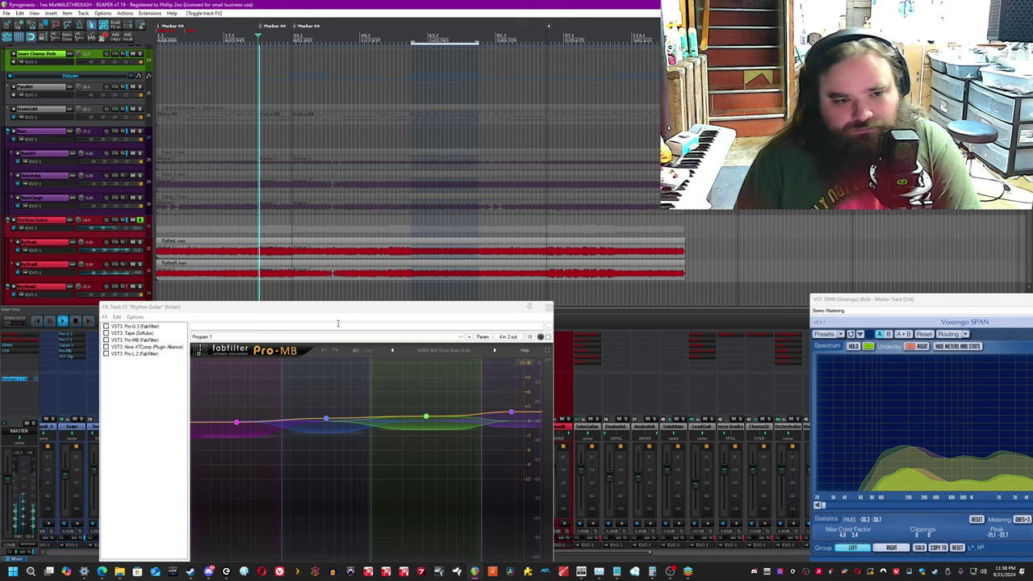
left_click_drag(344, 311, 385, 142)
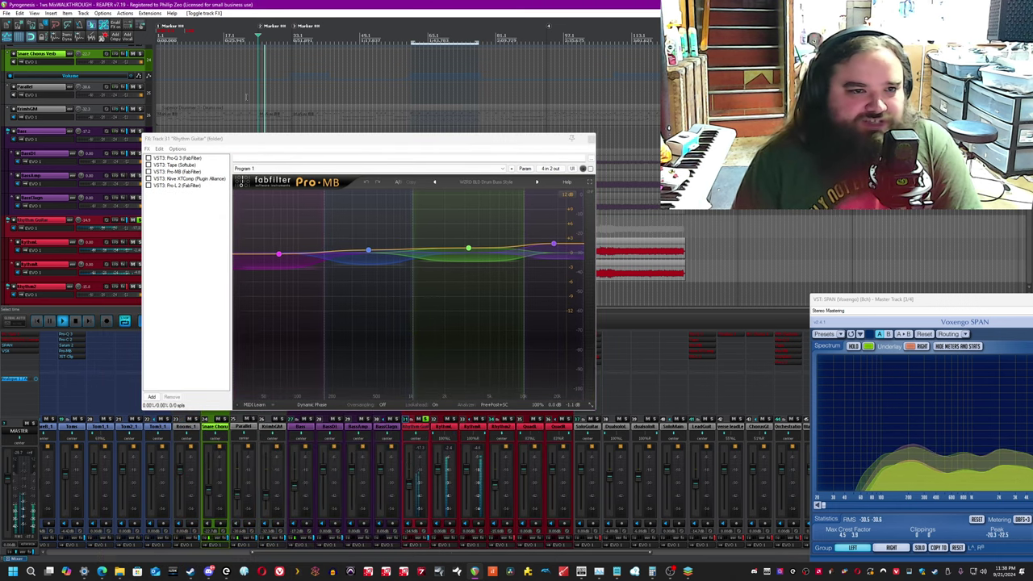
left_click_drag(257, 91, 328, 96)
Enable Pro-Q 3 in the Rhythm Guitar chain and audition its low-mid cuts around 245 Hz and 356 Hz.
left_click(165, 158)
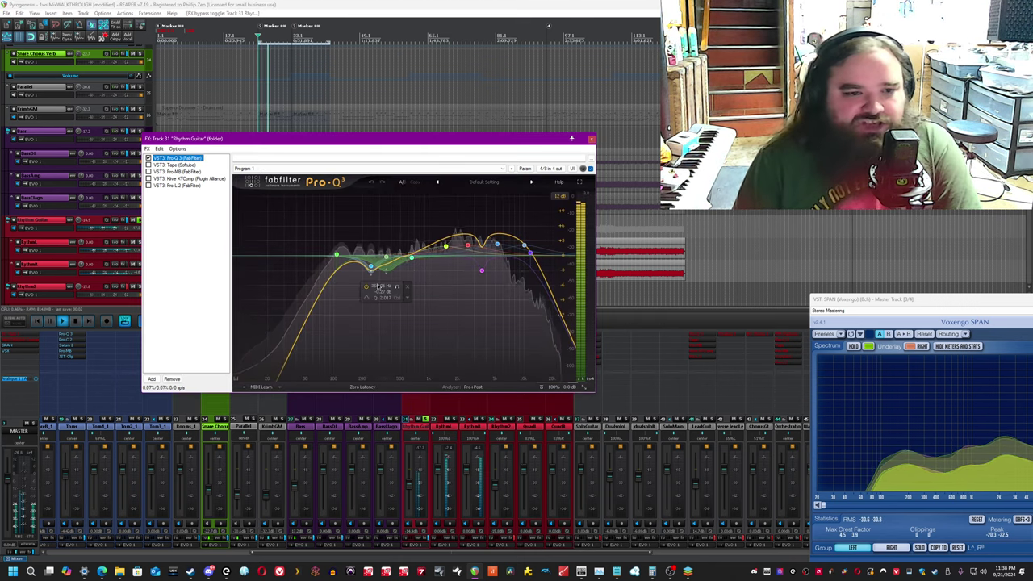
left_click(371, 268)
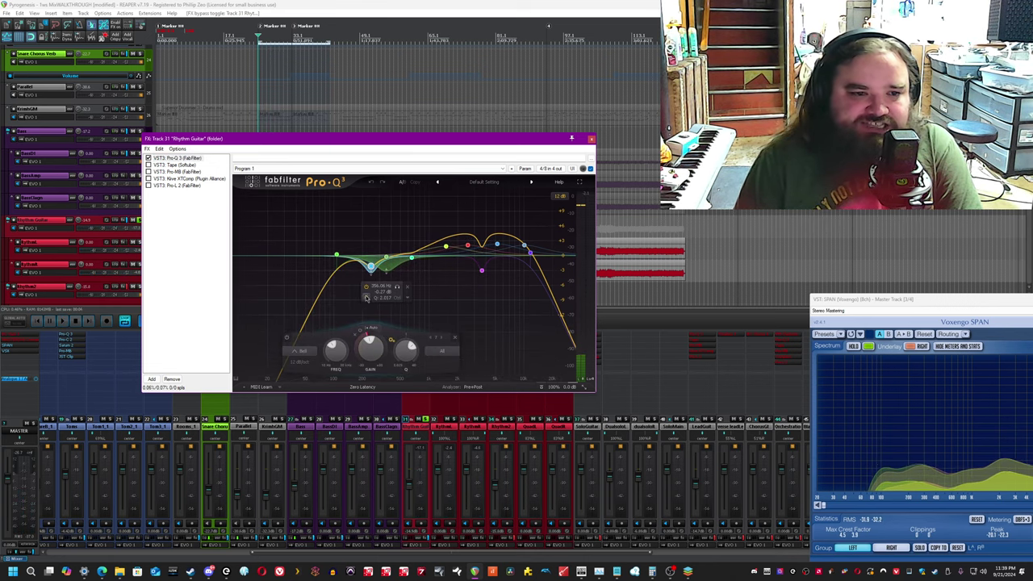
key("space")
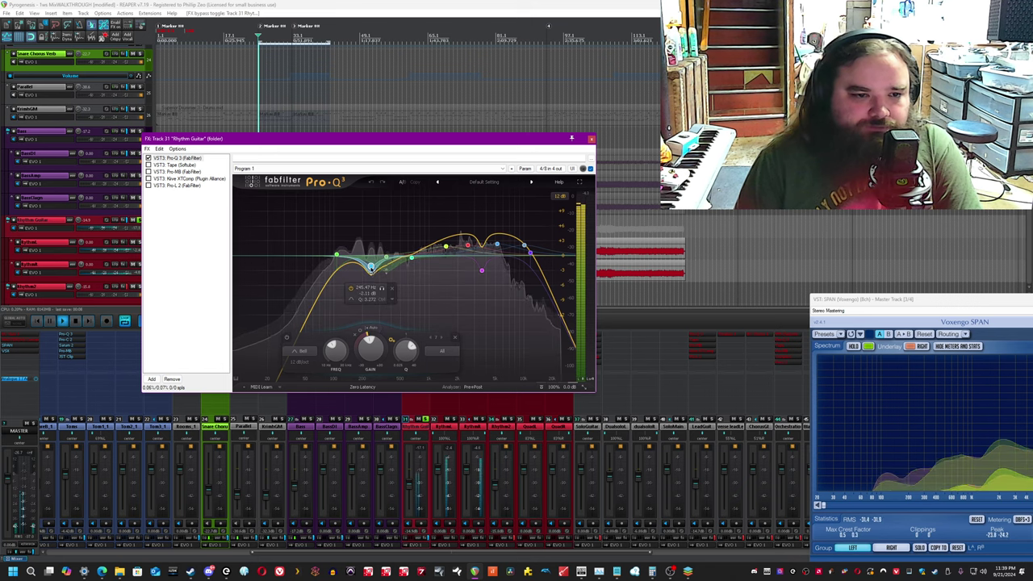
left_click(386, 259)
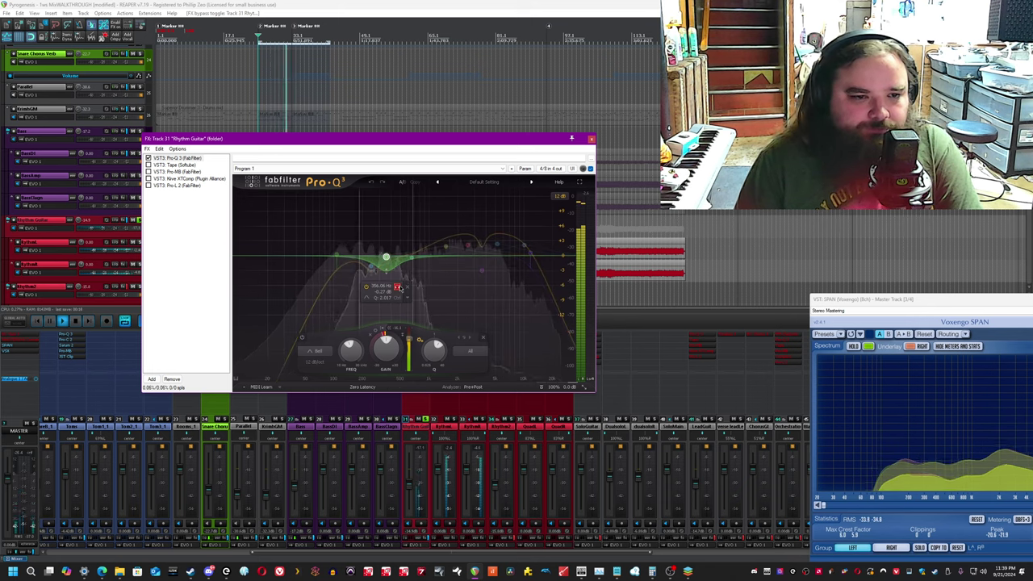
left_click(462, 3)
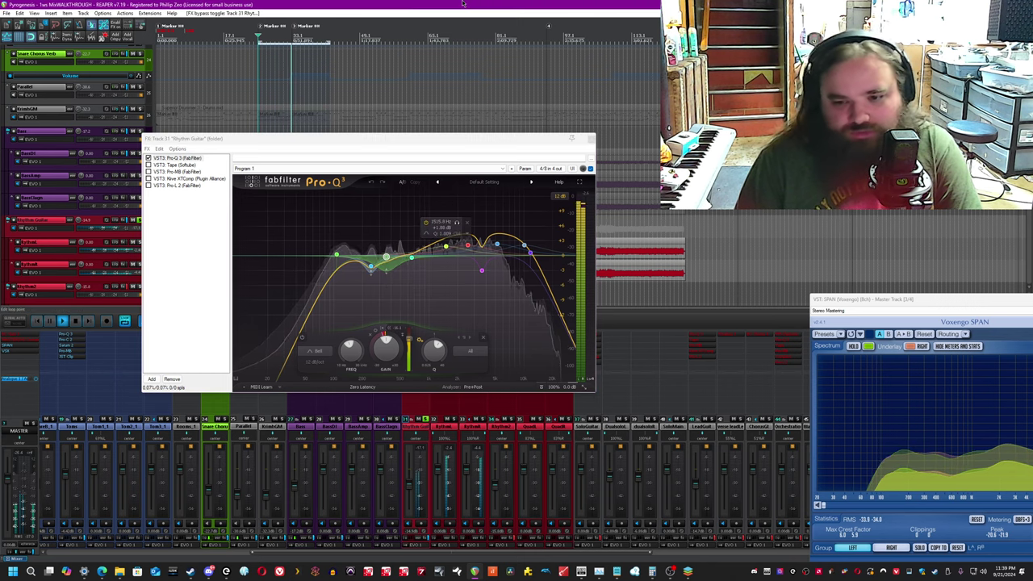
Audition the Pro-Q 3 boosts around 1.5 kHz and 2.6 kHz and the narrow cut around 3.6 kHz in isolation.
left_click(446, 247)
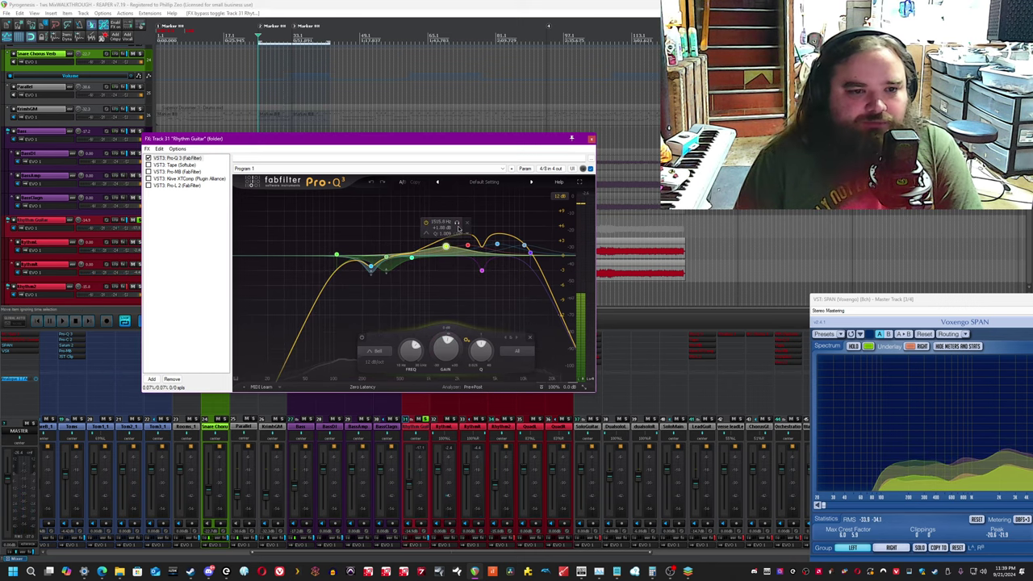
key("space")
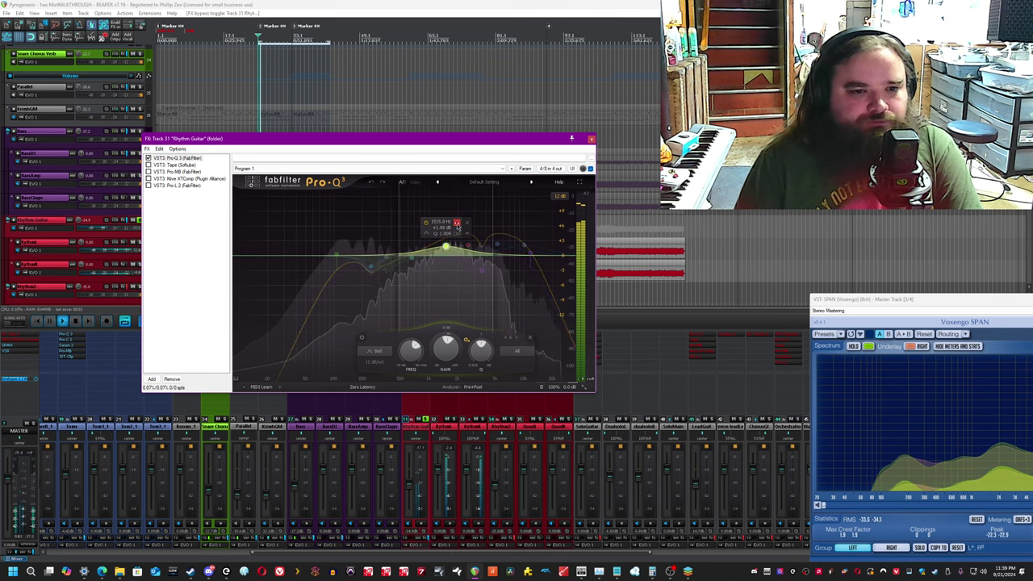
left_click(468, 245)
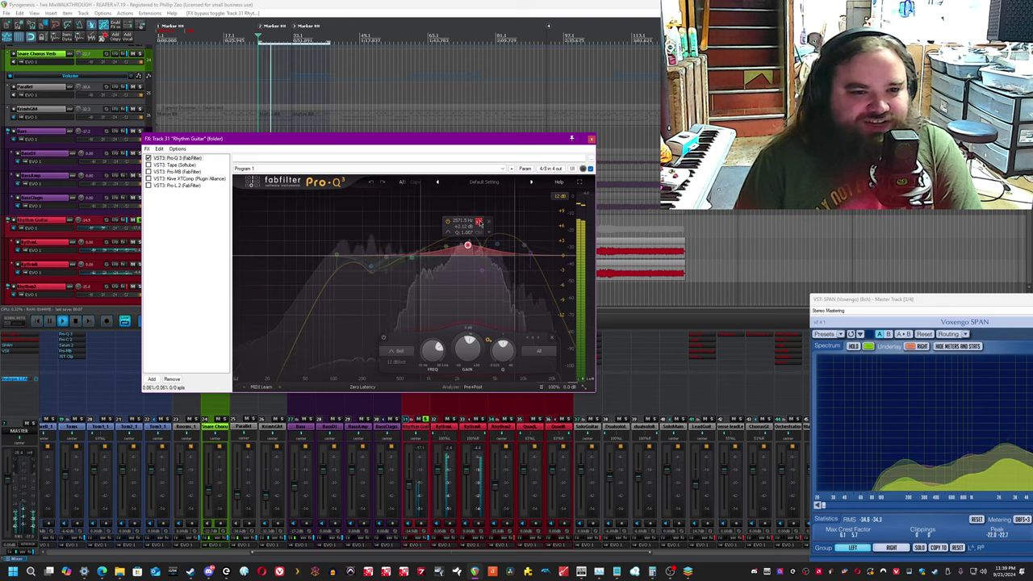
left_click(479, 221)
left_click(482, 270)
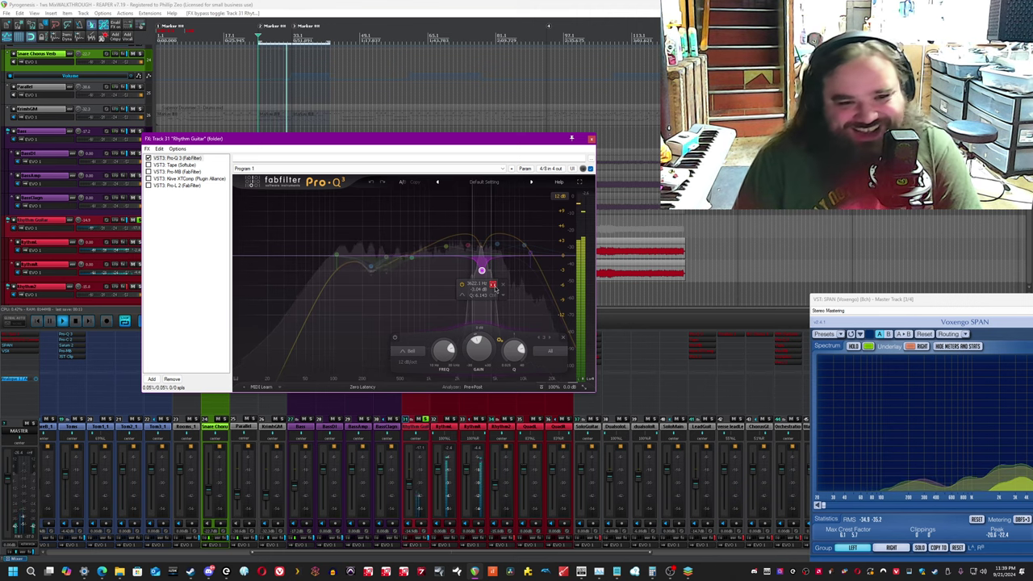
left_click(495, 287)
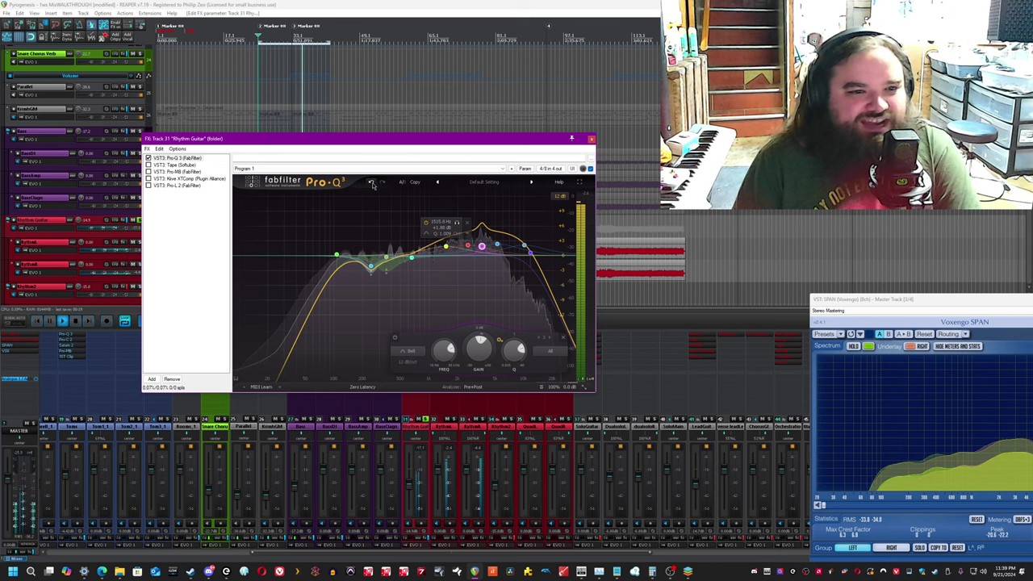
Return the 3.6 kHz band to a cut and audition the boost around 5.25 kHz in isolation.
left_click_drag(482, 245, 482, 270)
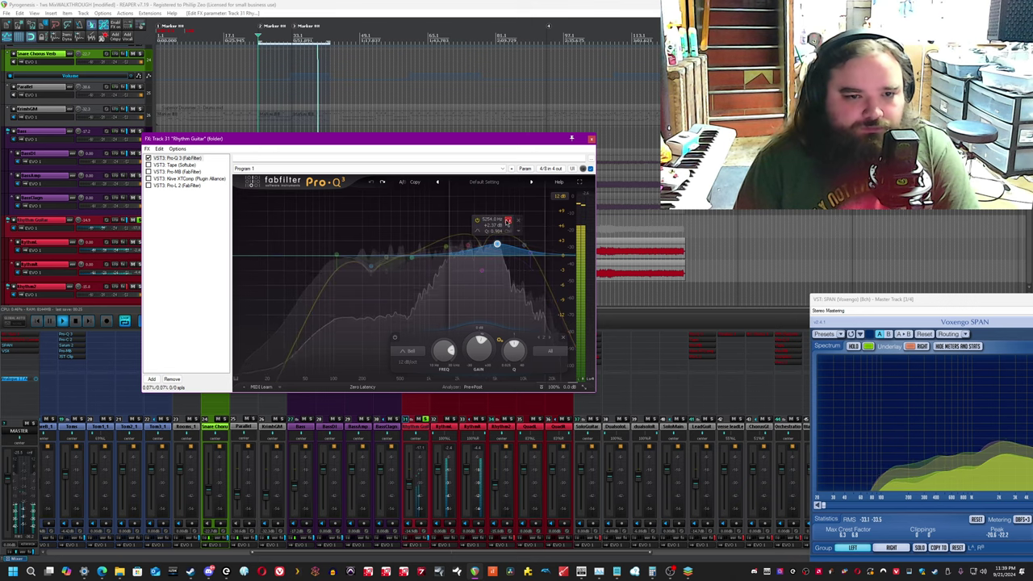
left_click(508, 219)
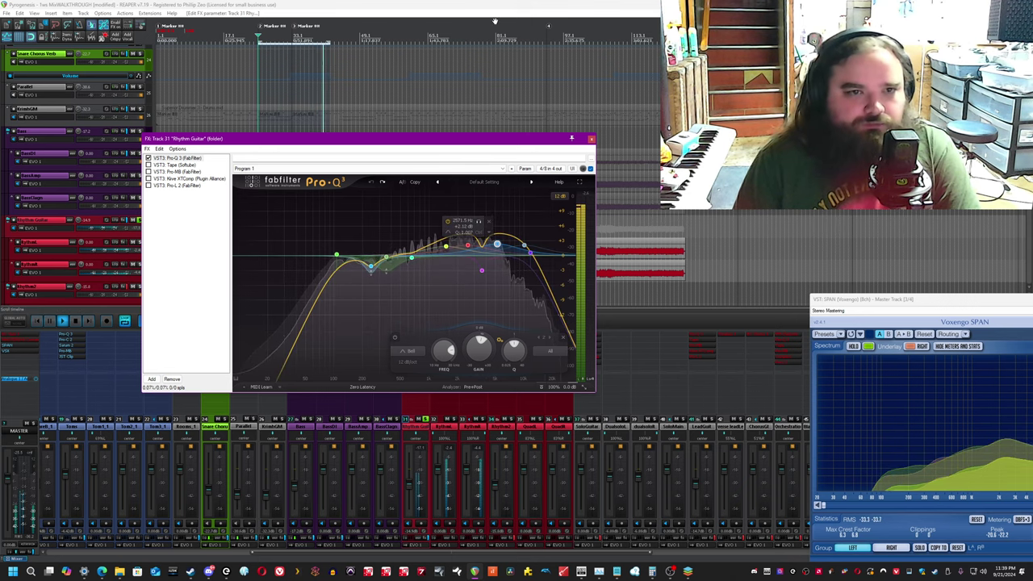
Replay the selected section and compare the rhythm guitars with Pro-Q 3 bypassed and enabled.
left_click(475, 4)
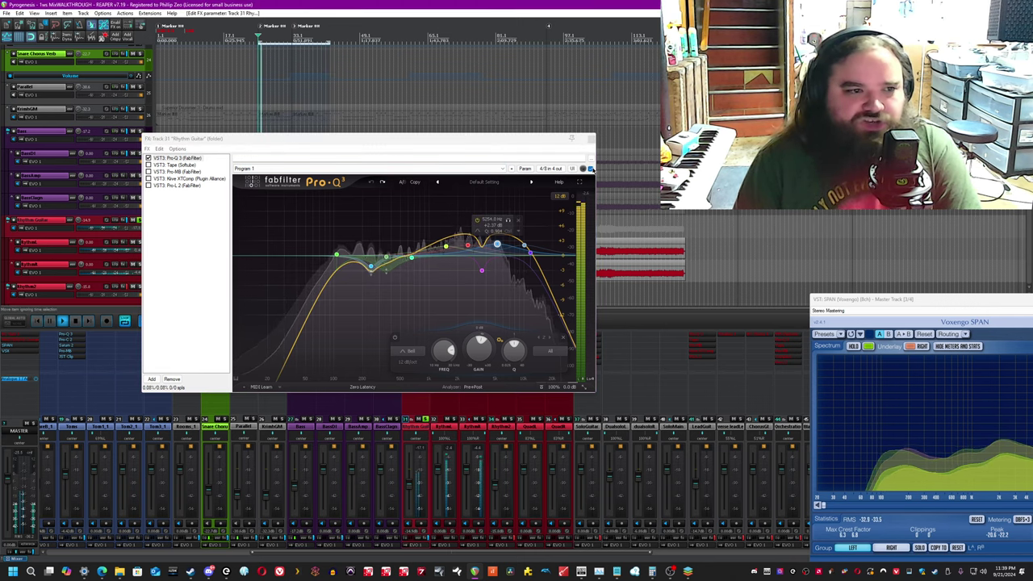
left_click(590, 169)
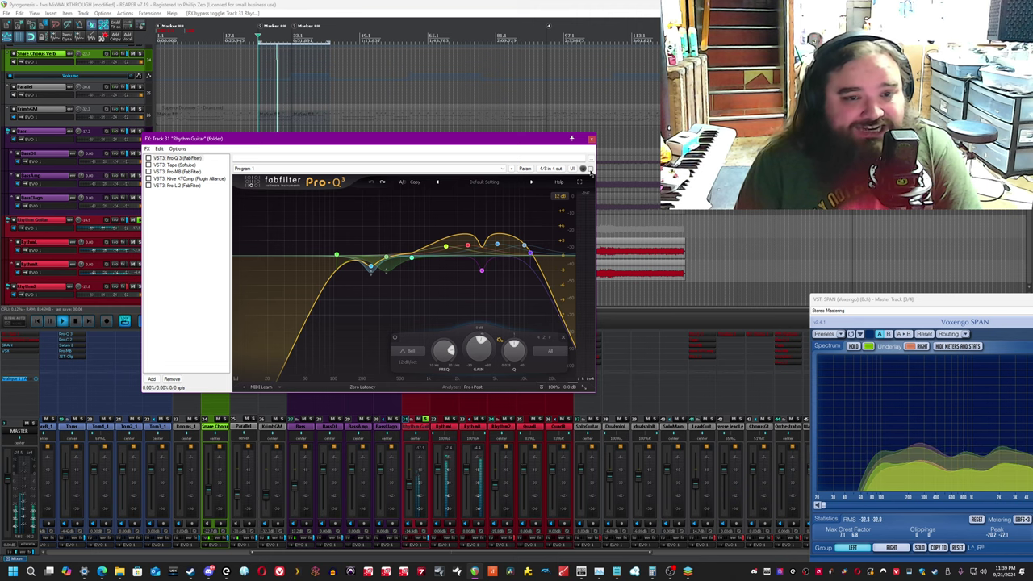
left_click(590, 169)
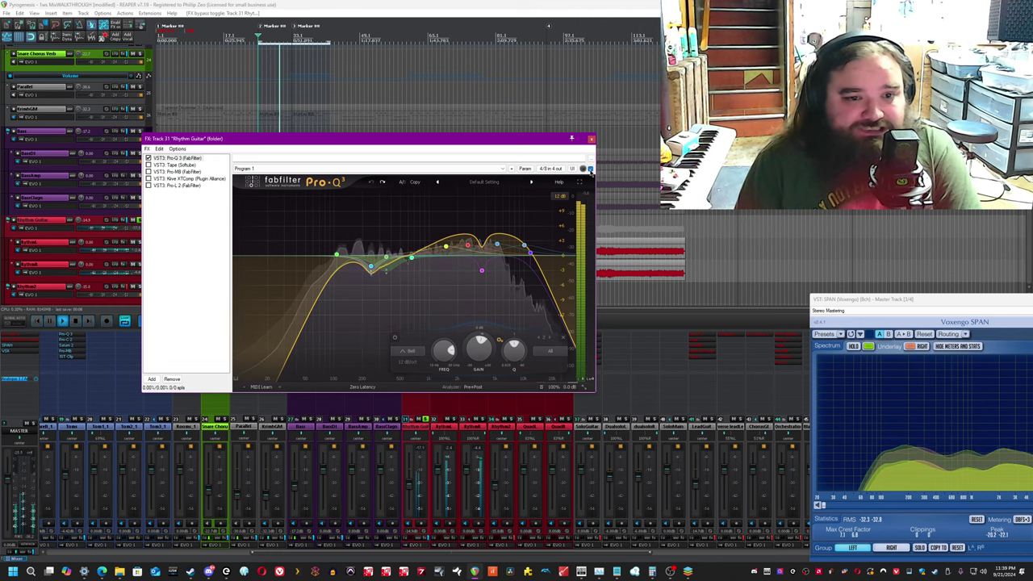
left_click(490, 4)
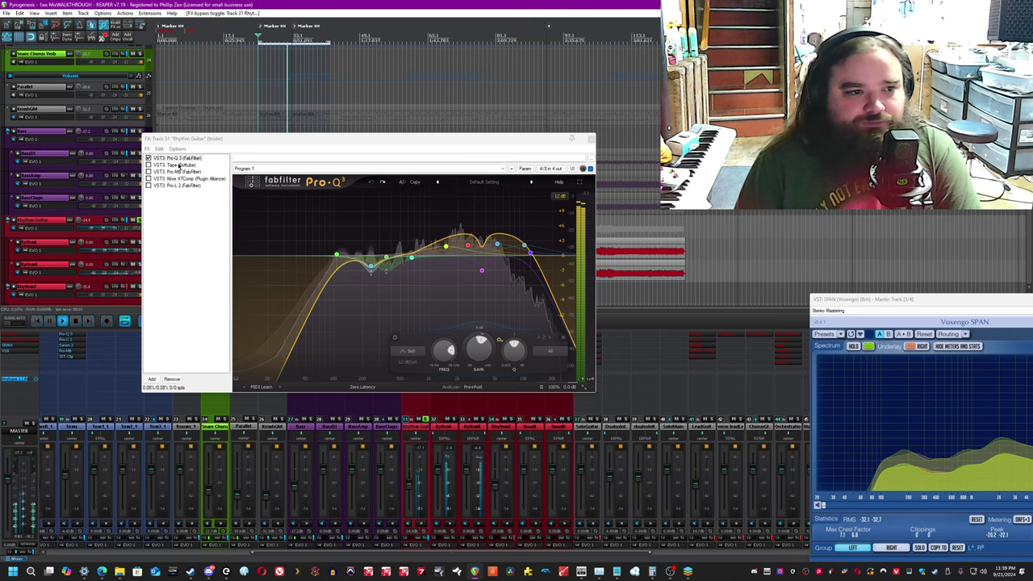
Enable Softube Tape in the Rhythm Guitar chain, review its remote and main panels, and audition its effect.
left_click(175, 164)
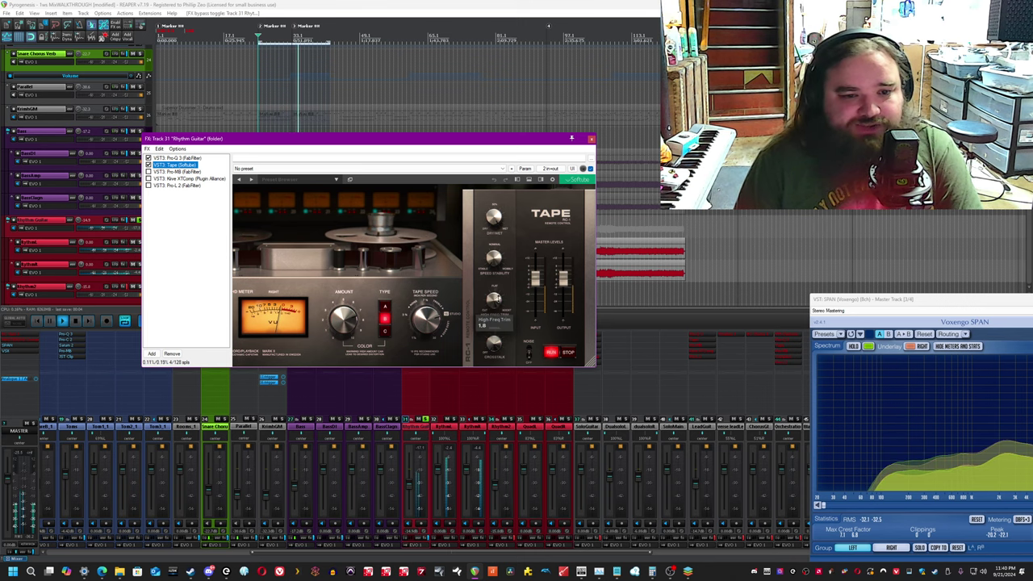
left_click(436, 9)
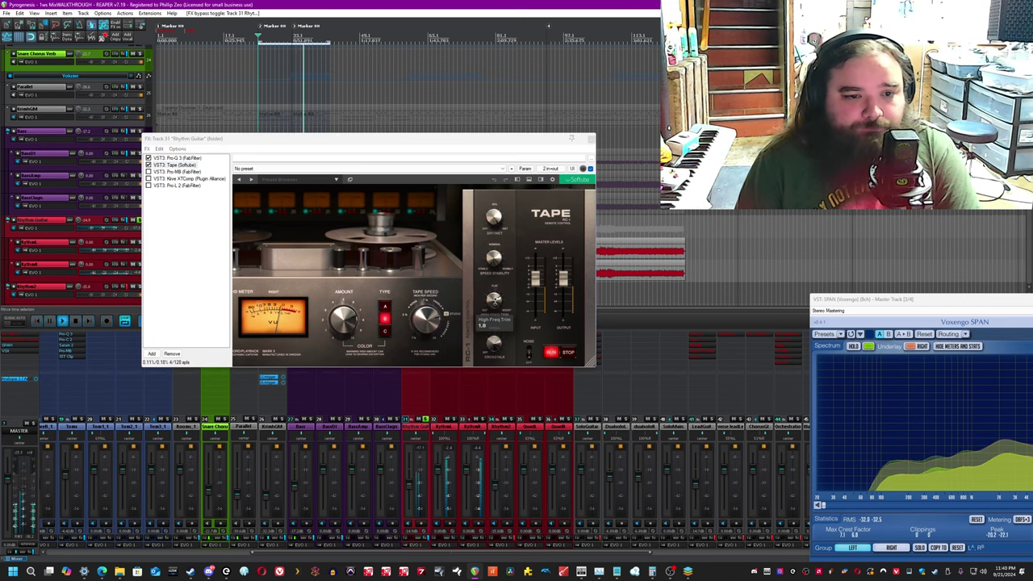
left_click(456, 299)
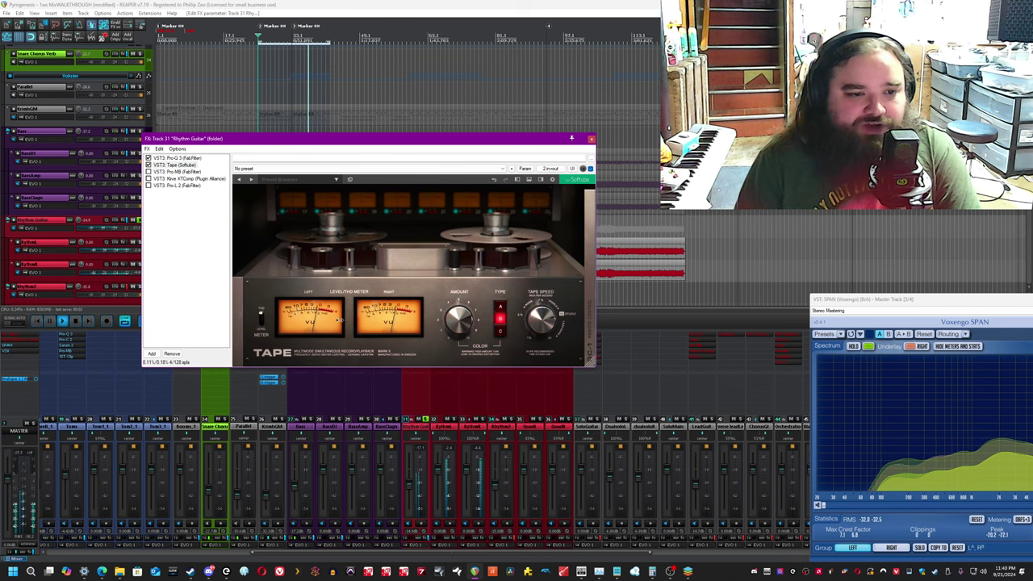
left_click(148, 165)
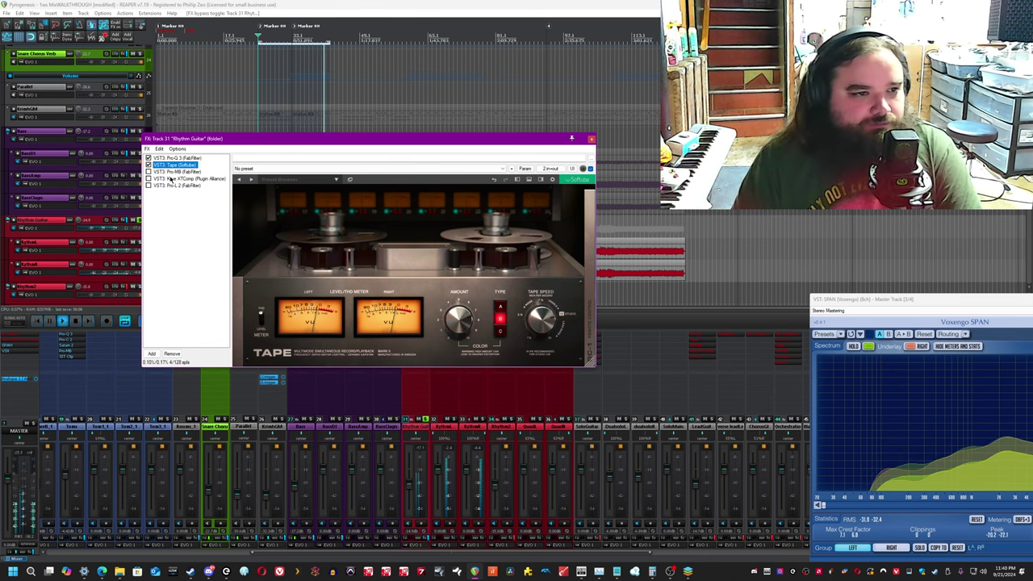
Display and enable Pro-MB in the Rhythm Guitar chain and examine the compression settings of bands 2, 3 and 4.
left_click(166, 172)
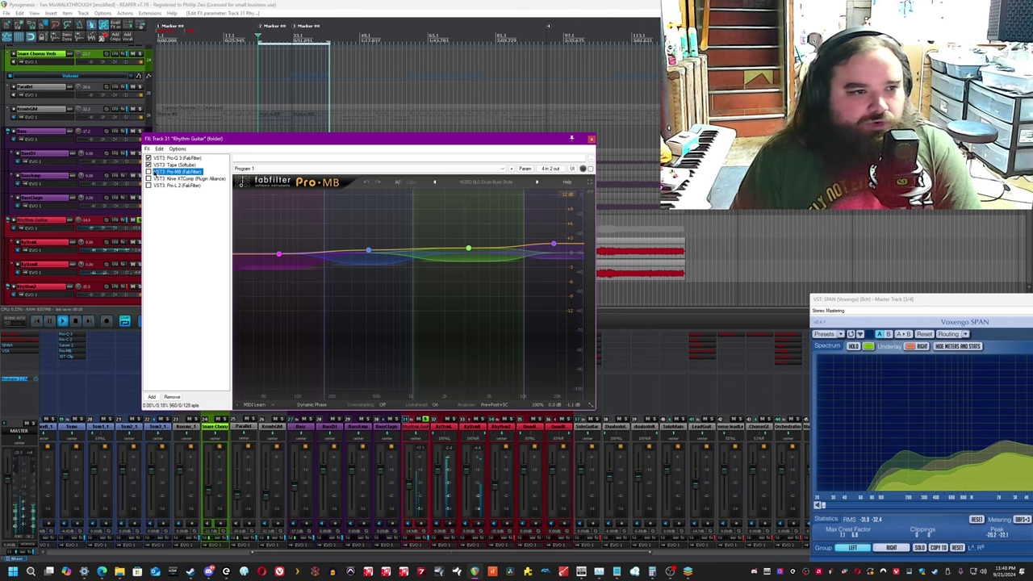
left_click(148, 172)
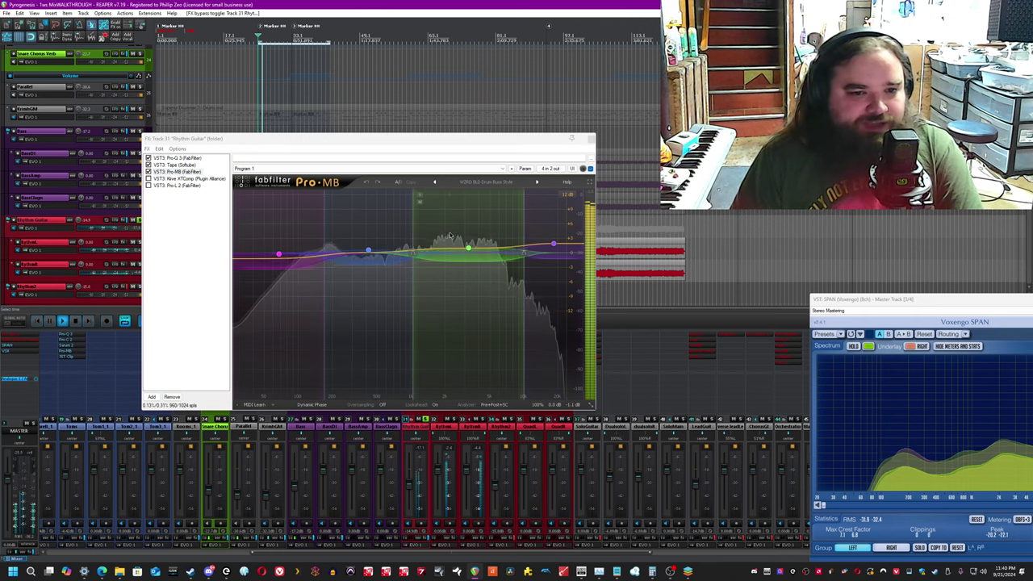
left_click(368, 252)
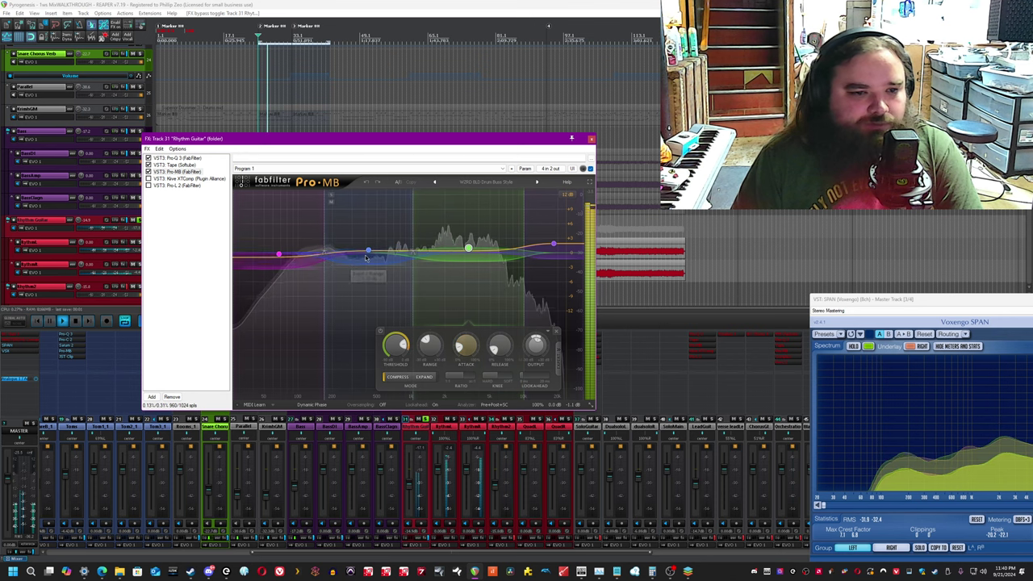
left_click(368, 253)
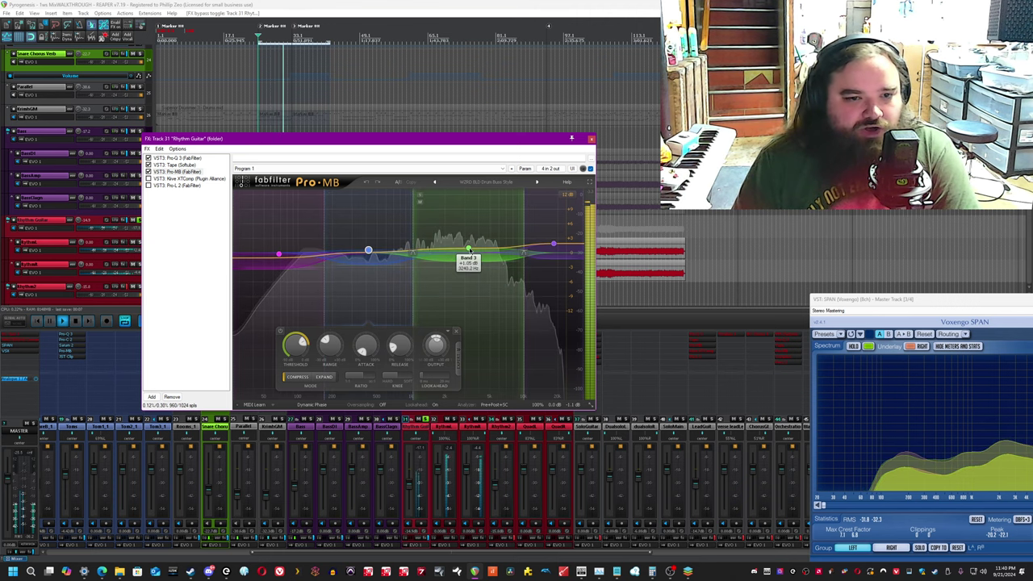
left_click(468, 248)
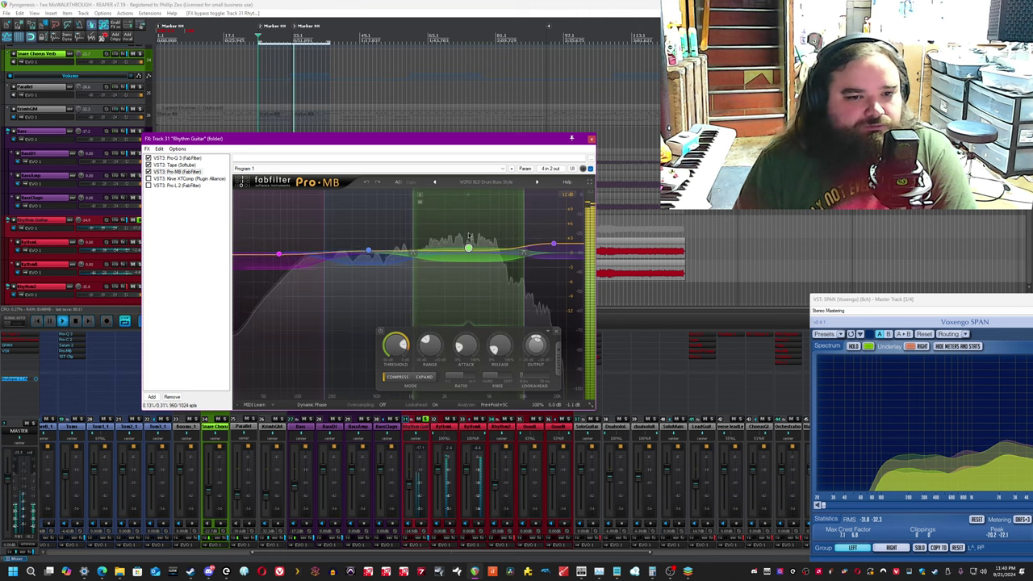
left_click(554, 244)
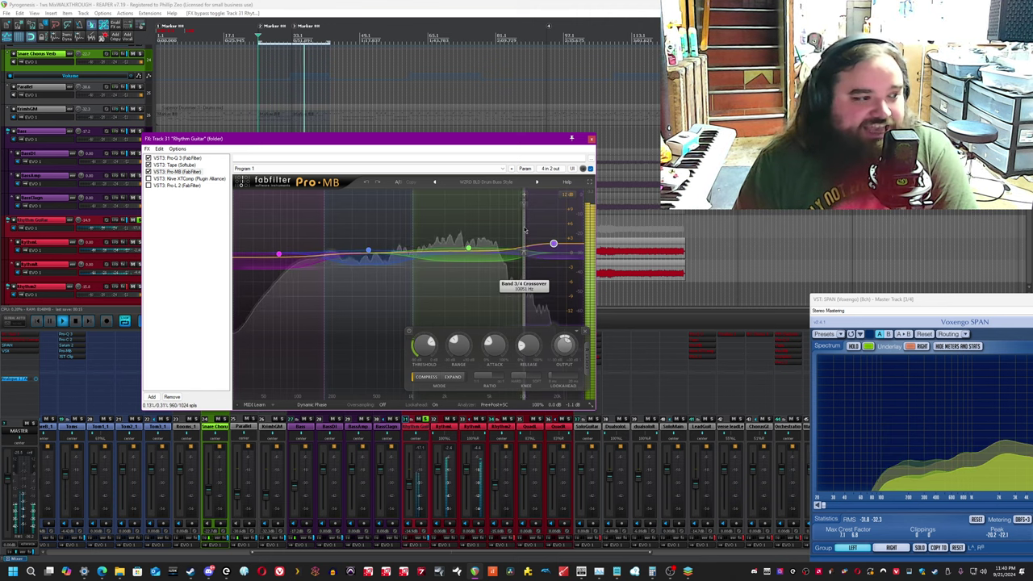
Replay the selected section and compare the rhythm guitars with Pro-MB bypassed and enabled.
left_click(492, 3)
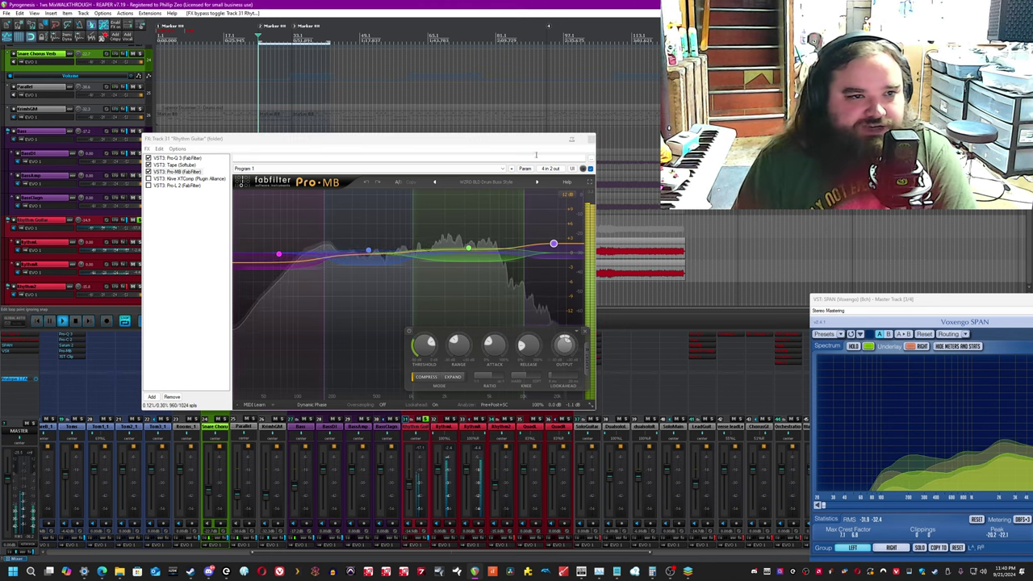
left_click(590, 169)
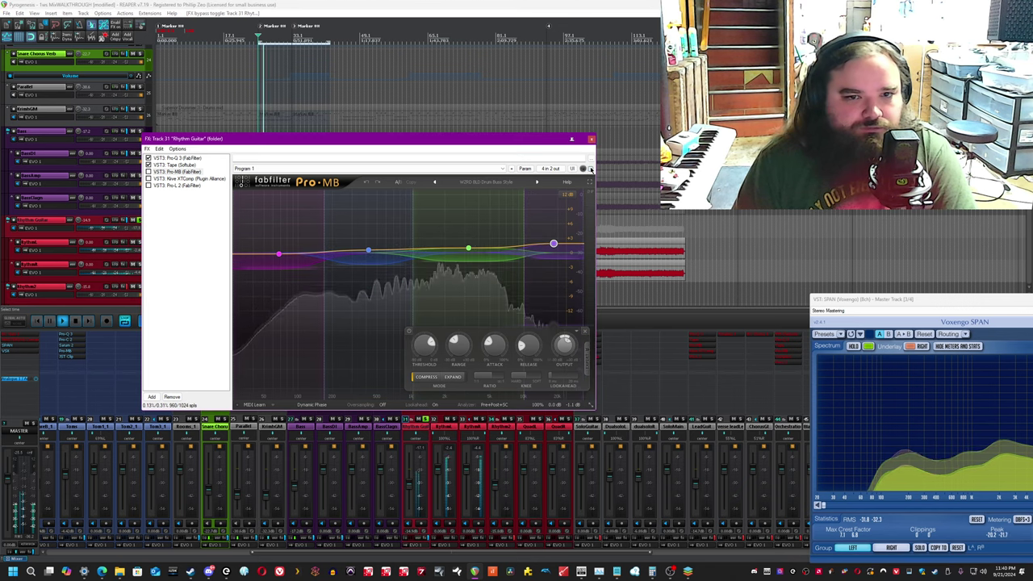
left_click(590, 169)
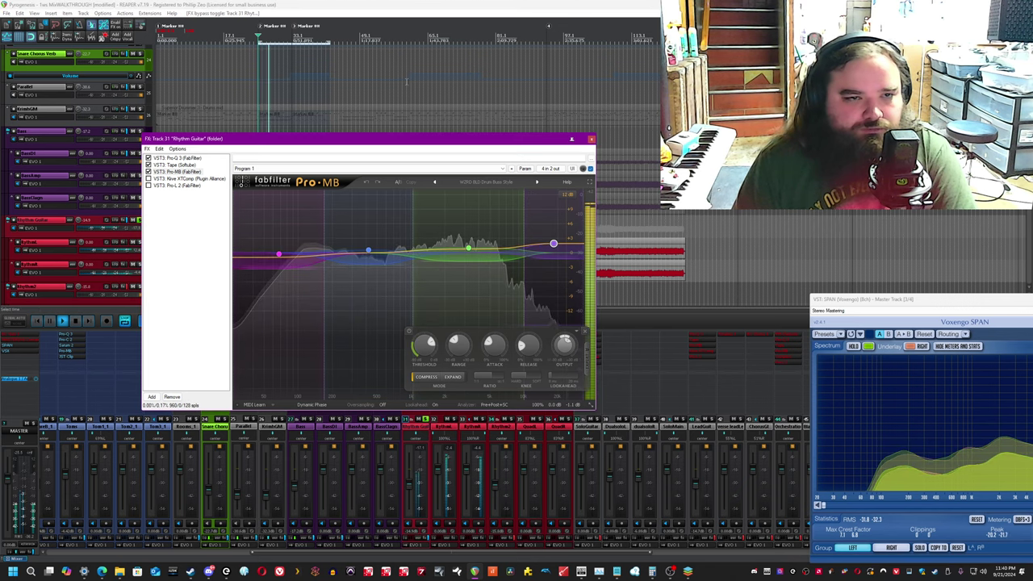
left_click(353, 3)
Display and enable Kiive XTComp in the Rhythm Guitar chain, and compare the playback with it bypassed and enabled.
left_click(196, 179)
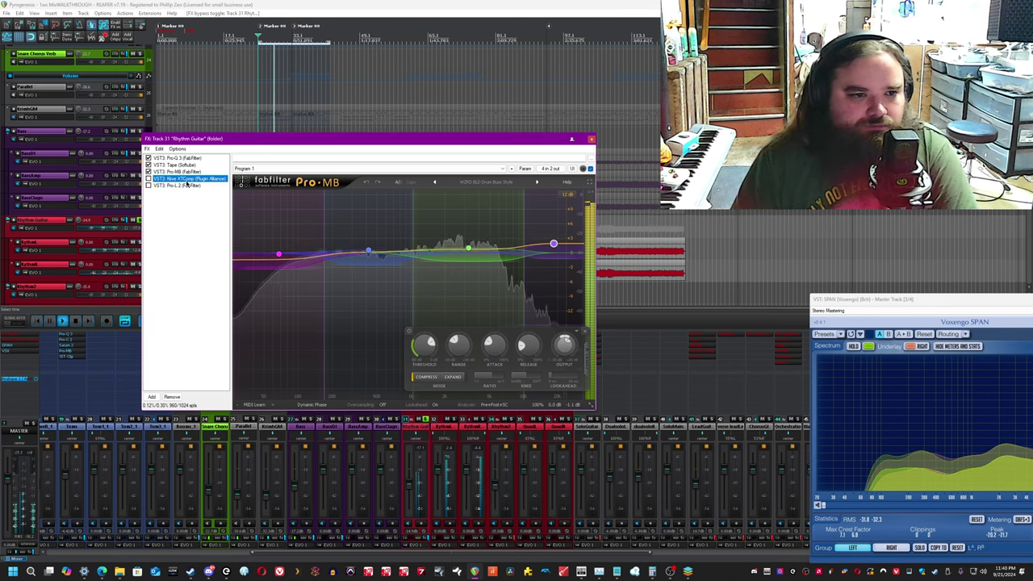
left_click(263, 4)
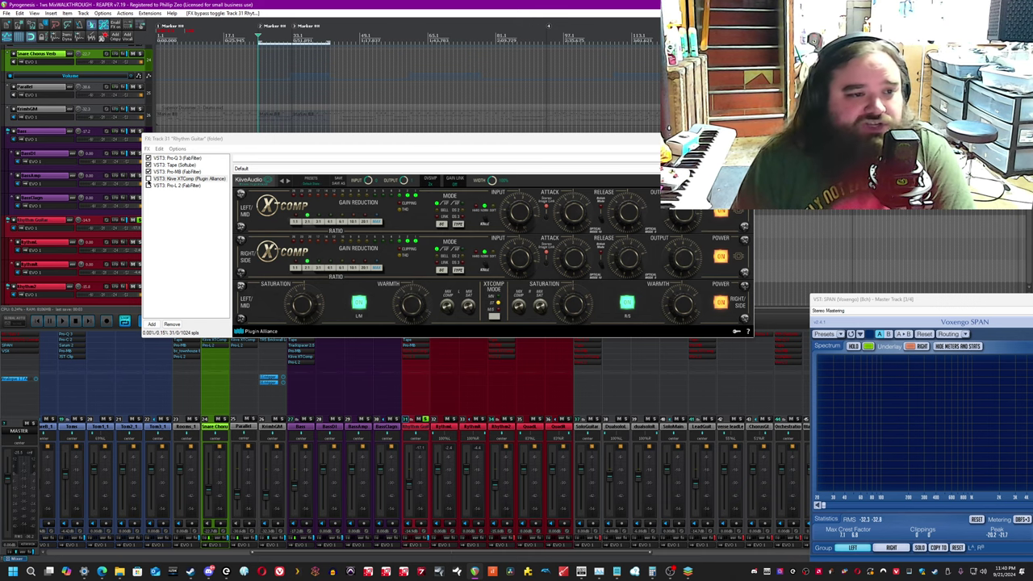
key("space")
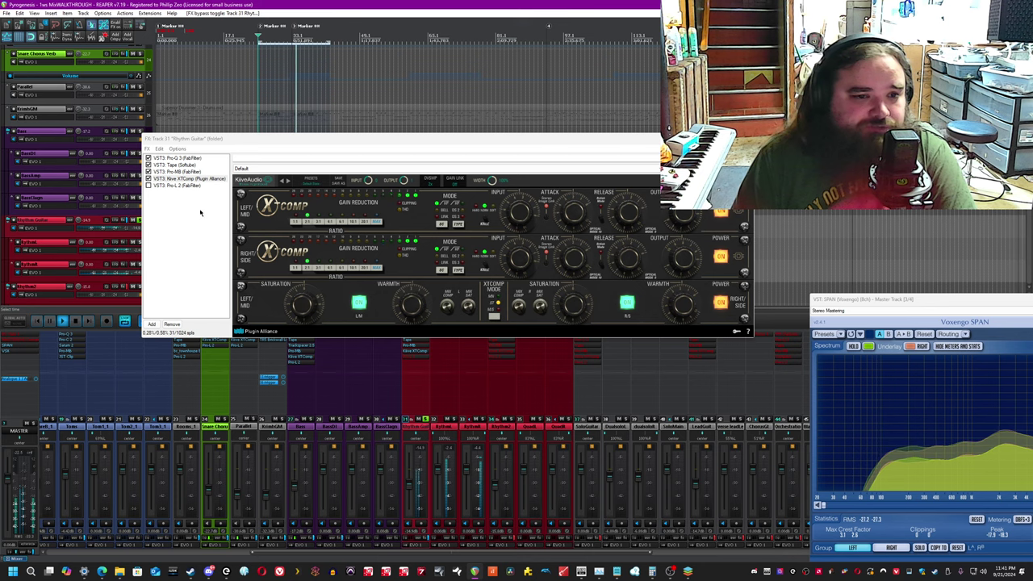
left_click(153, 179)
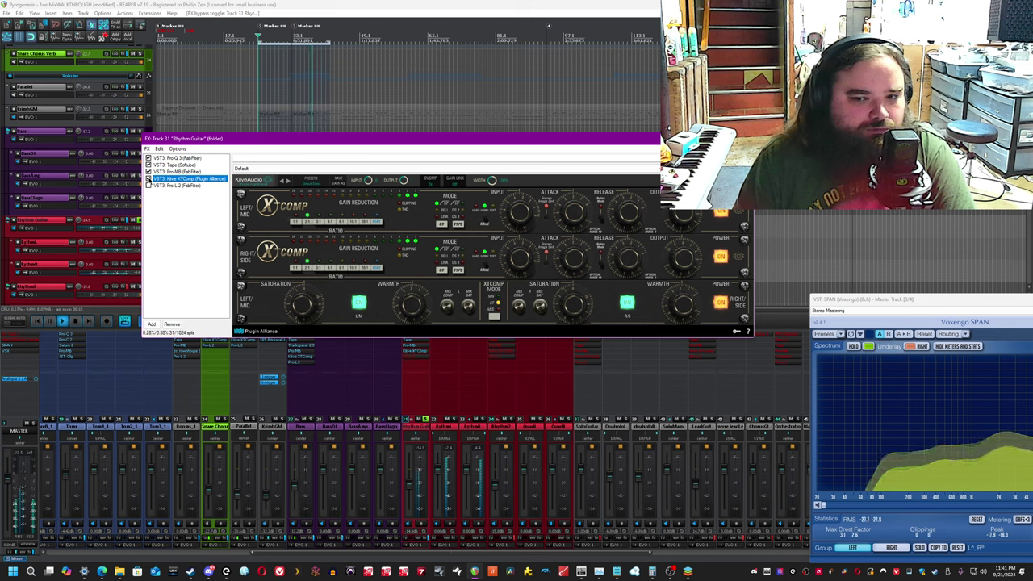
left_click(239, 134)
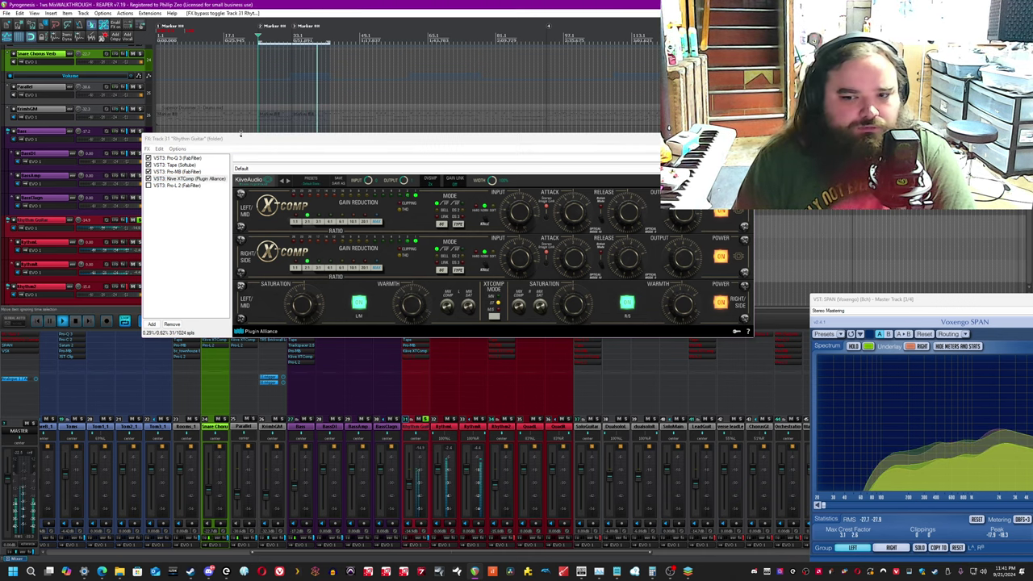
Enable Pro-L 2 in the Rhythm Guitar chain, audition its limiting, and close the chain window.
left_click(177, 186)
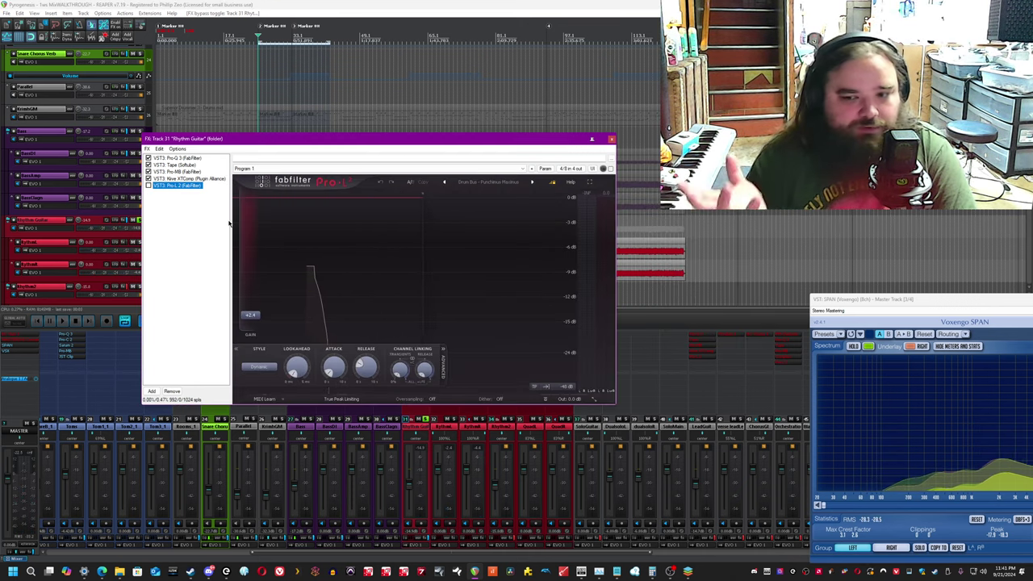
key("space")
left_click(391, 3)
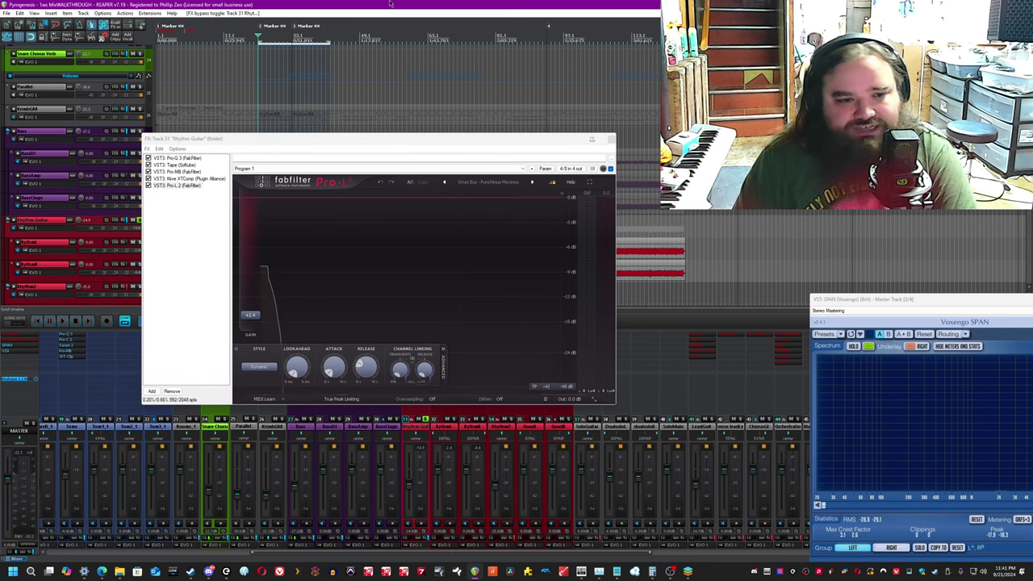
key("space")
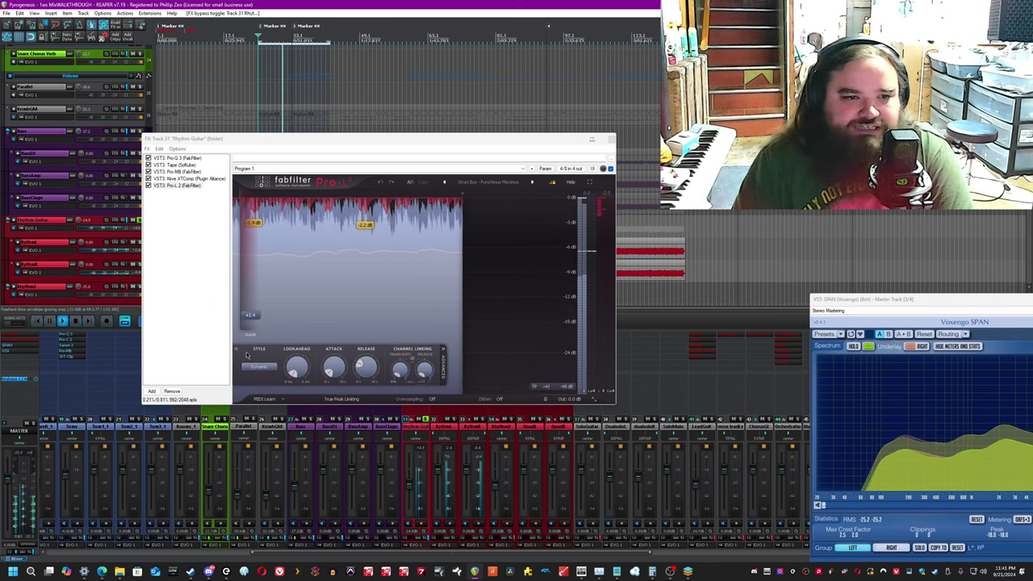
left_click(611, 139)
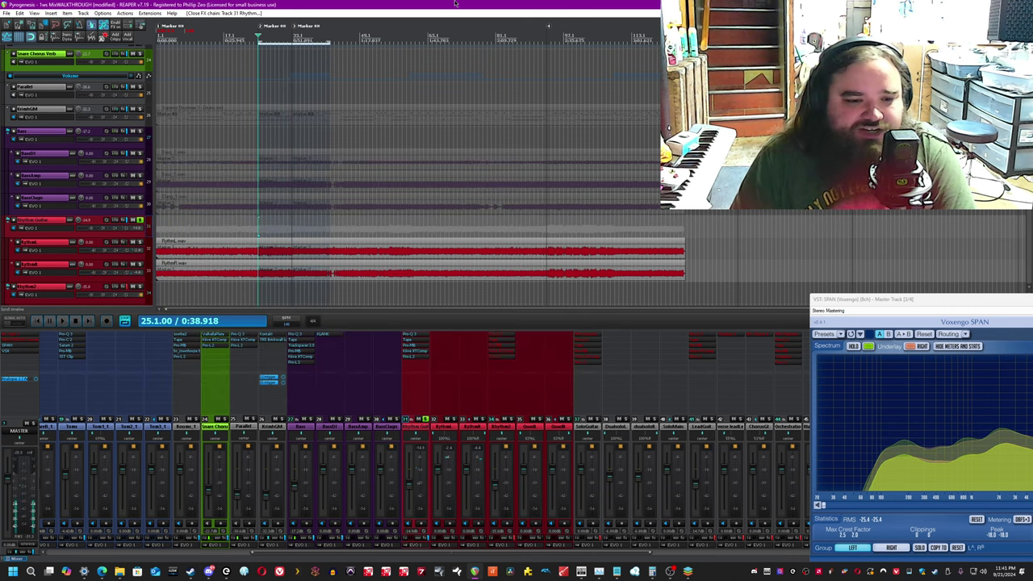
Compare the rhythm guitars with the entire Rhythm Guitar FX chain bypassed and enabled, and stop playback.
left_click(419, 543)
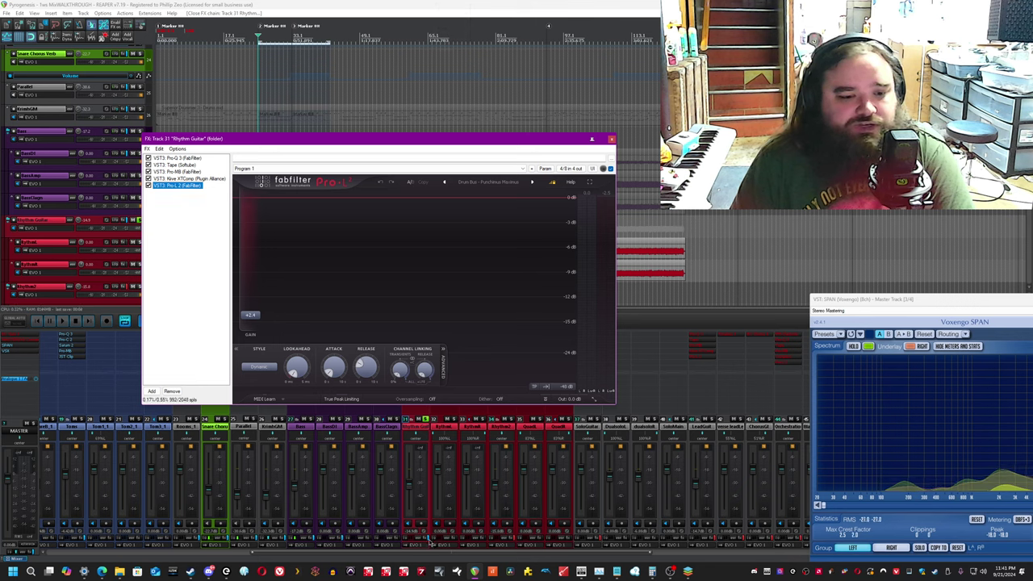
left_click(433, 545)
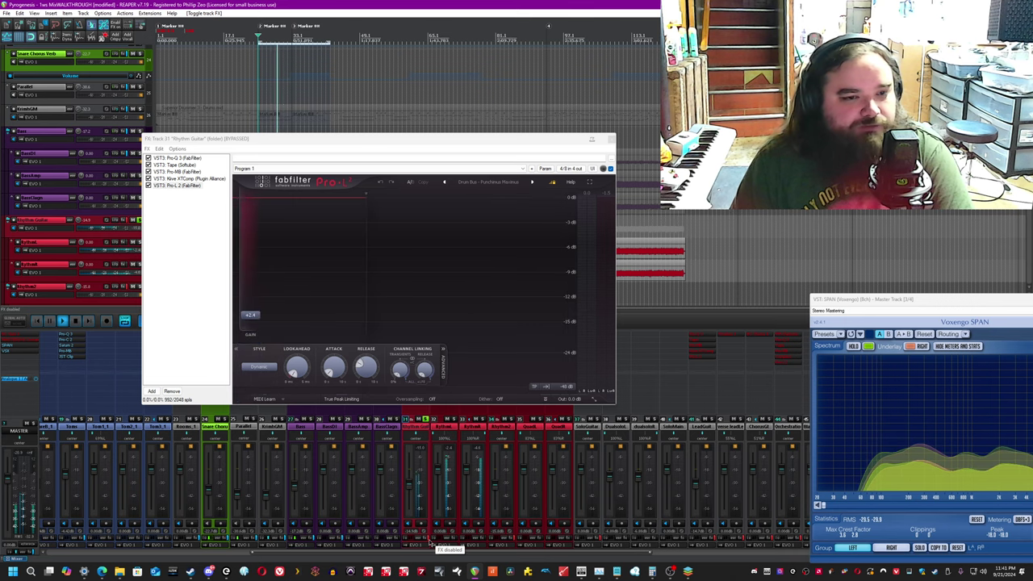
left_click(436, 545)
left_click(611, 139)
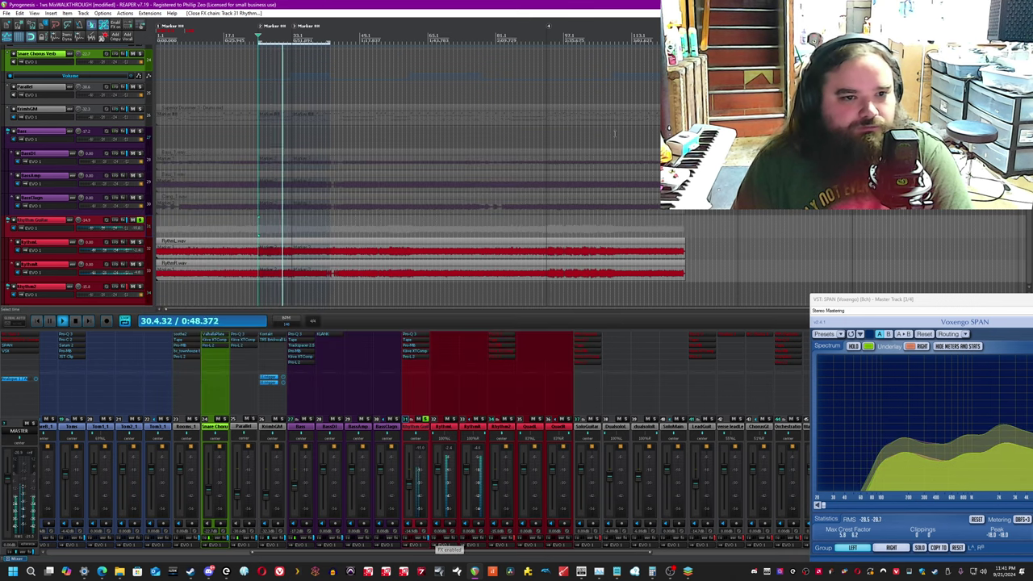
key("space")
Solo the Rhythm2 folder in place of Rhythm Guitar, audition it unprocessed, and open its FX chain on Pro-Q 3.
left_click(426, 419)
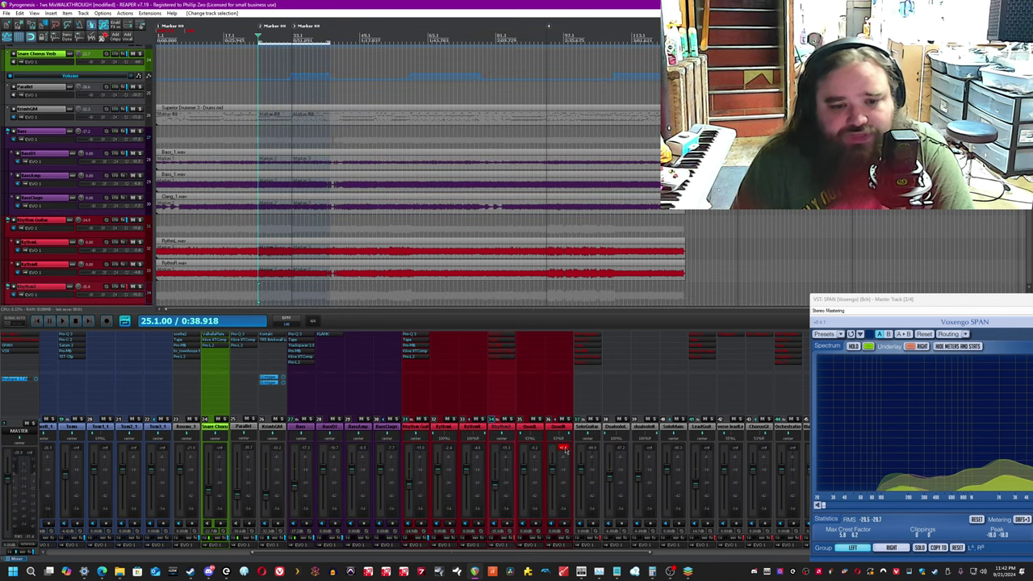
left_click(511, 419)
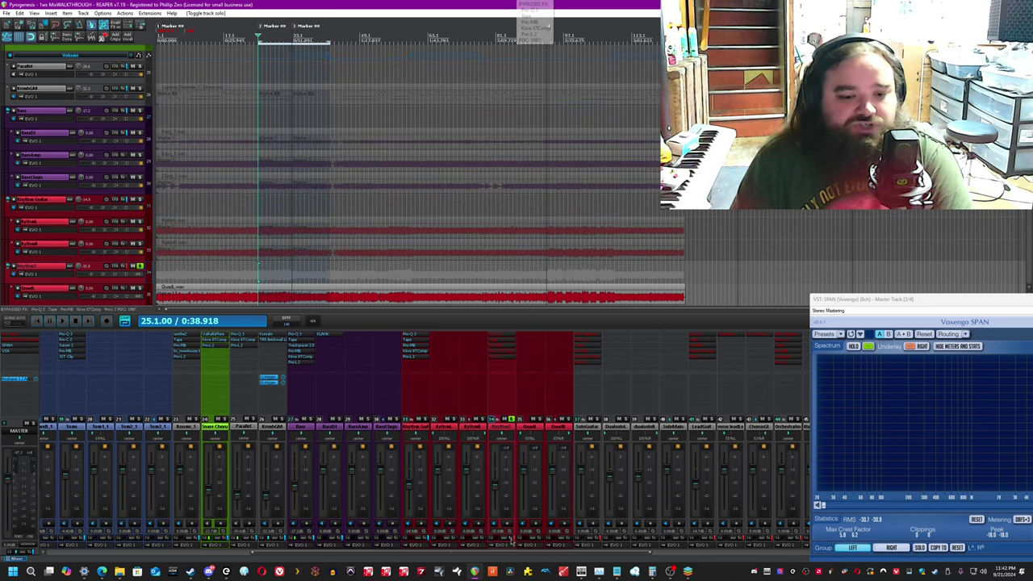
key("space")
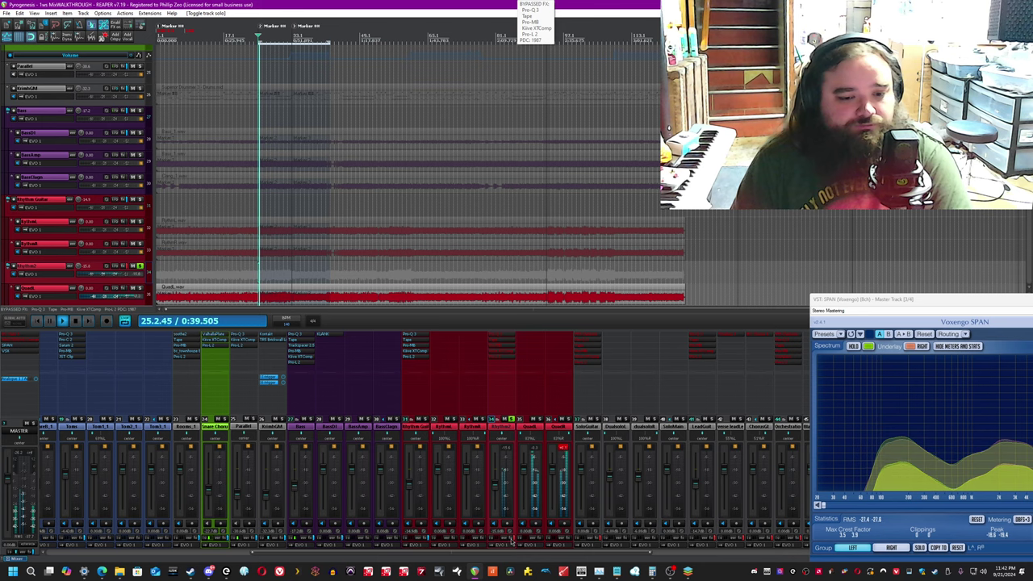
left_click(511, 540)
left_click_drag(361, 22, 378, 205)
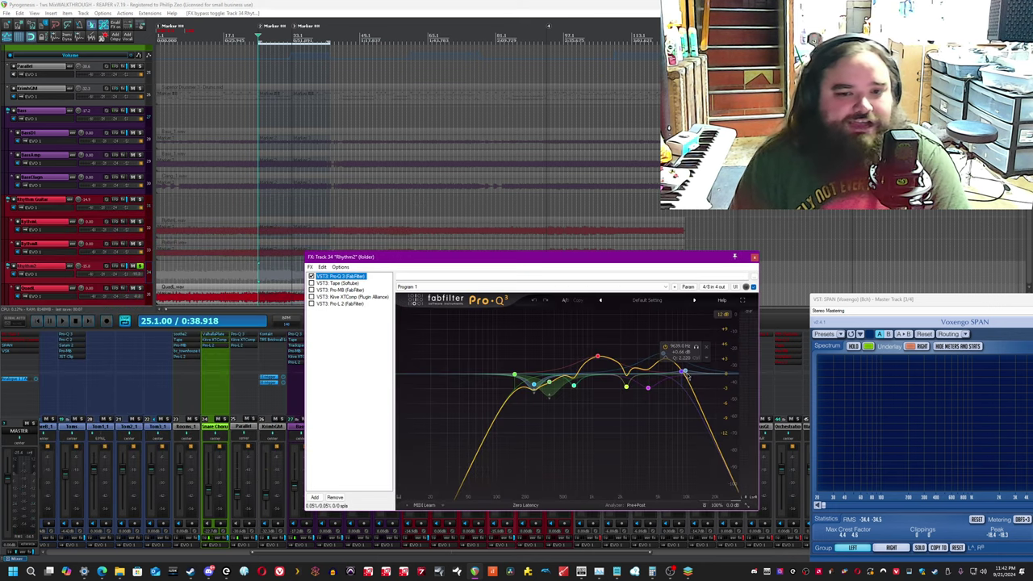
Play the selected section and compare the Rhythm2 guitars with Pro-Q 3 bypassed and enabled.
left_click_drag(686, 373, 663, 353)
left_click(472, 4)
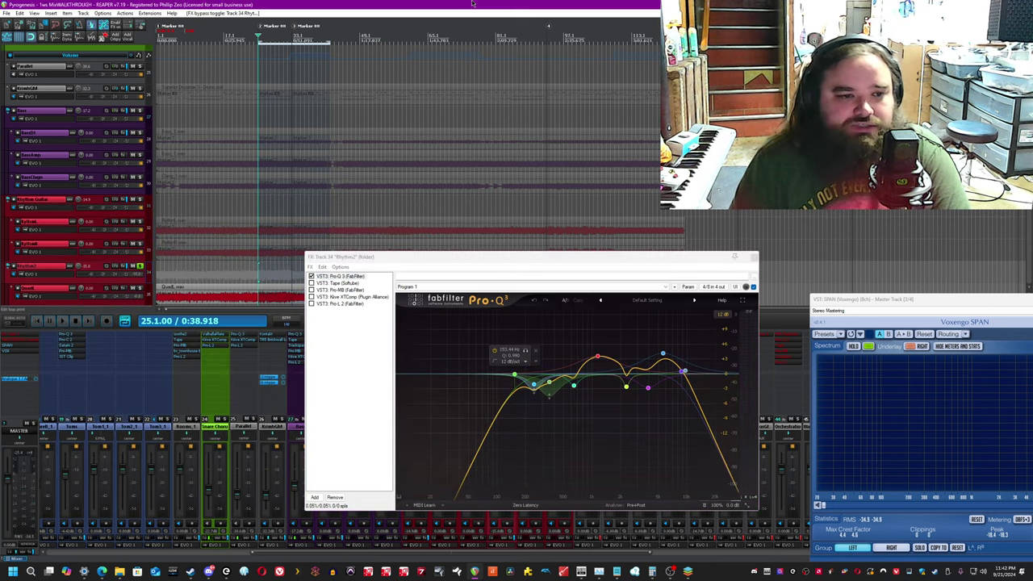
key("space")
left_click(312, 277)
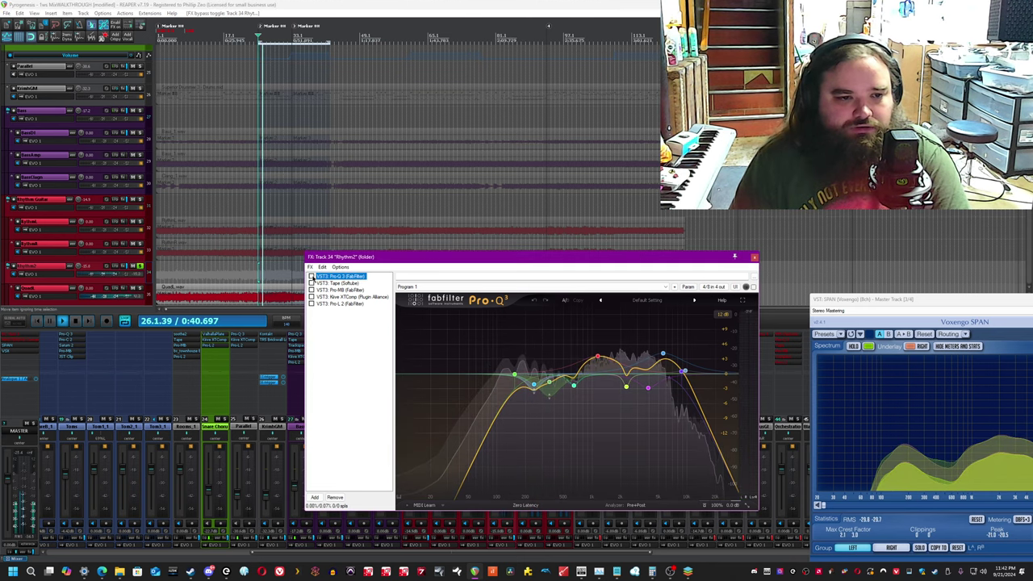
left_click(312, 276)
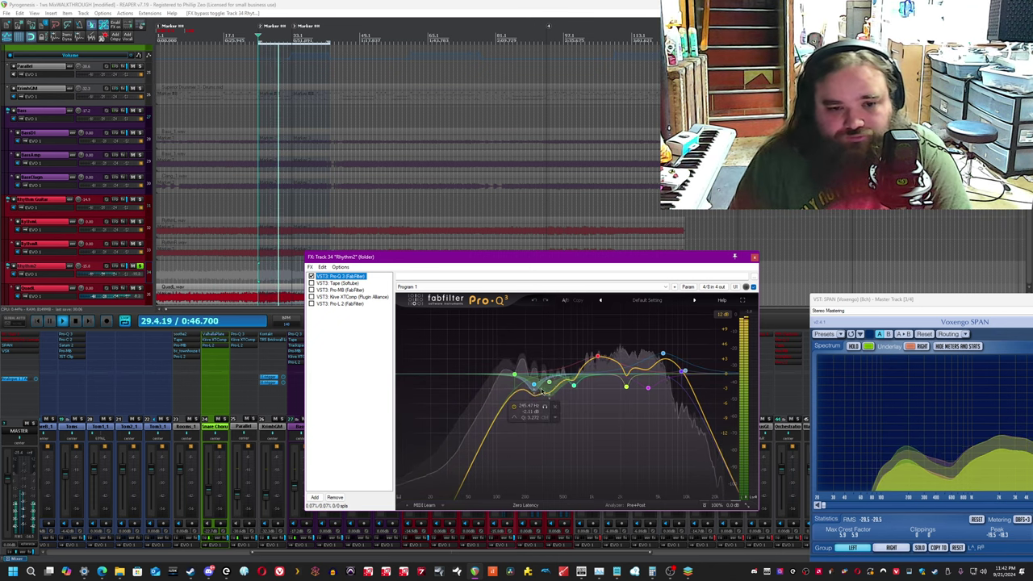
Examine the low-mid cuts and the boost around 1.15 kHz in the Rhythm2 Pro-Q 3 during playback.
left_click(535, 386)
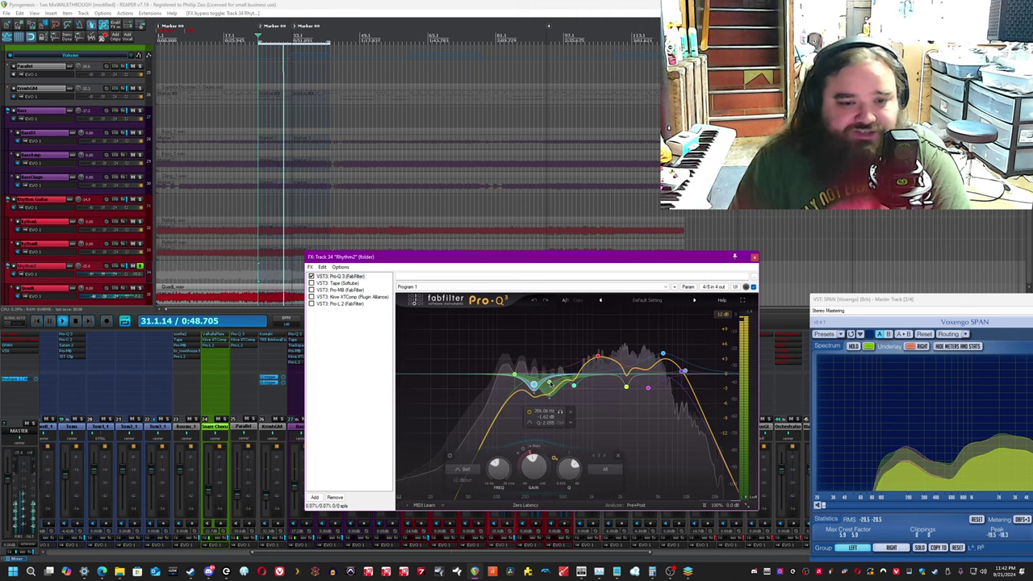
left_click(550, 382)
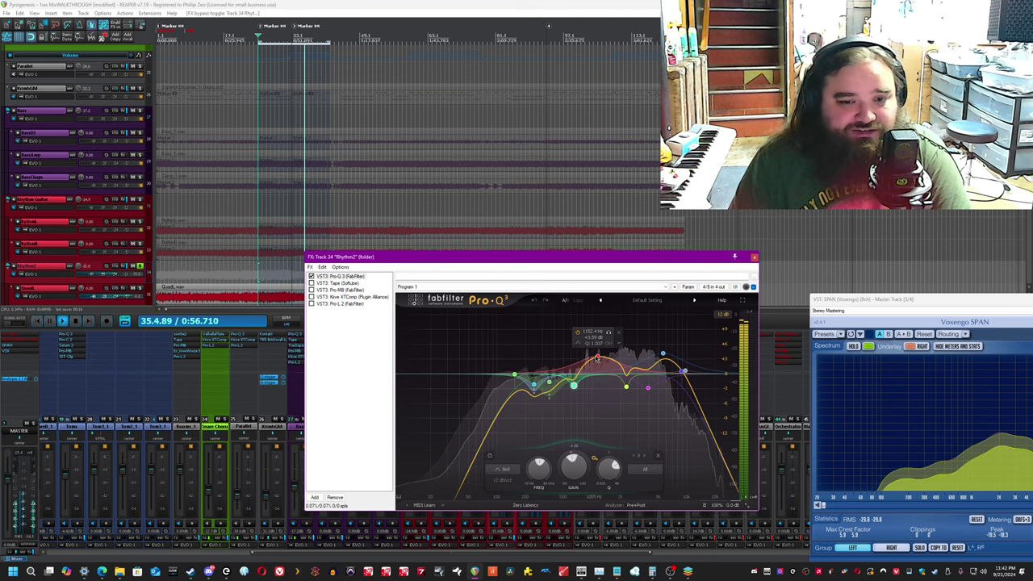
left_click(598, 357)
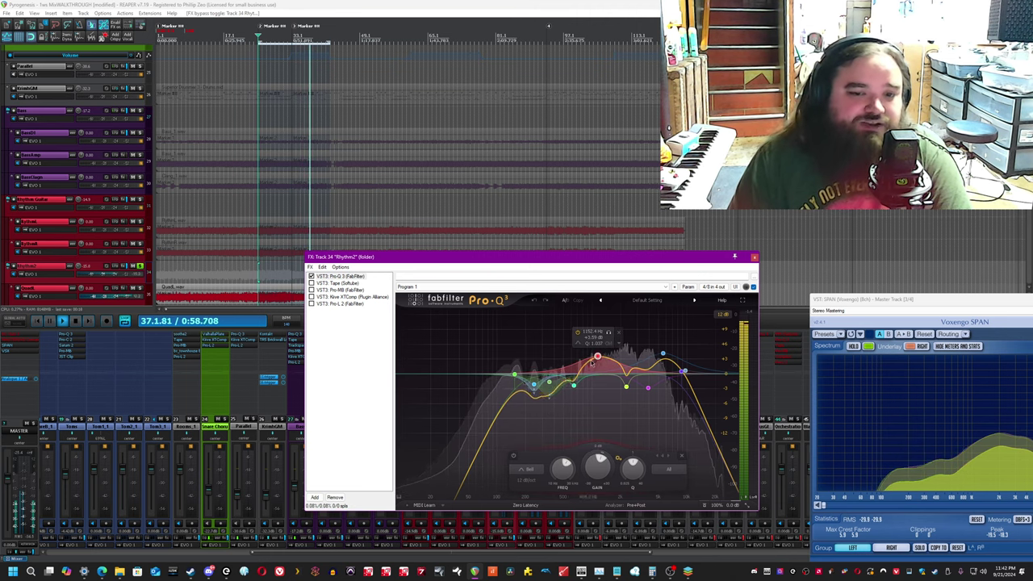
left_click(374, 4)
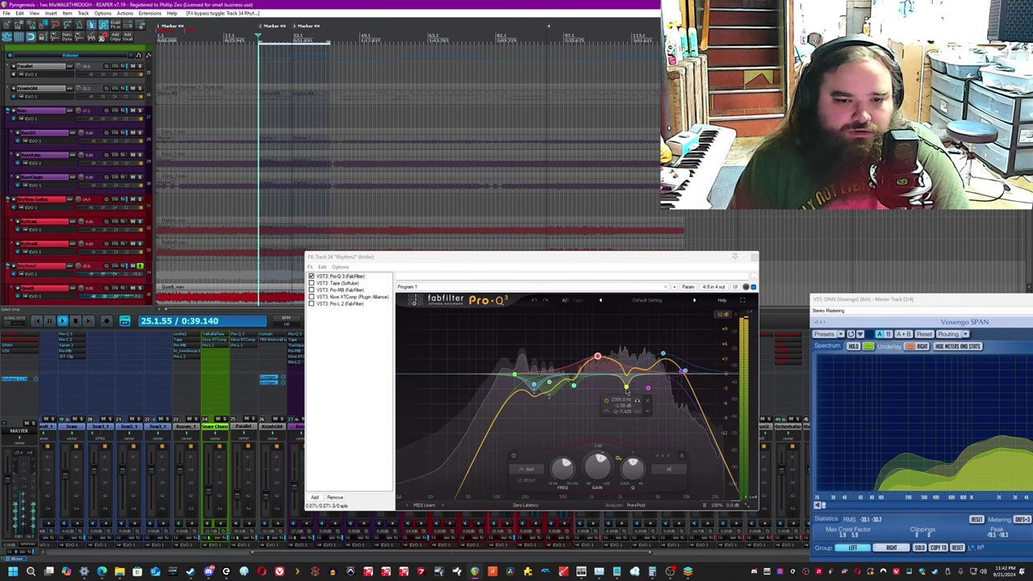
Examine the upper-mid cuts in the Rhythm2 Pro-Q 3 and audition the boost around 5.6 kHz in isolation.
left_click(649, 390)
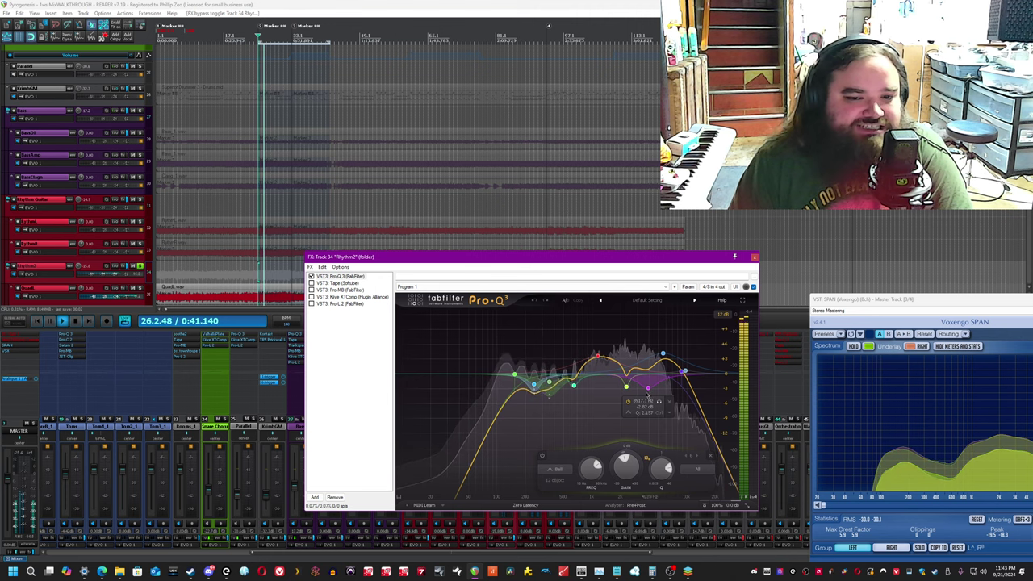
left_click(557, 4)
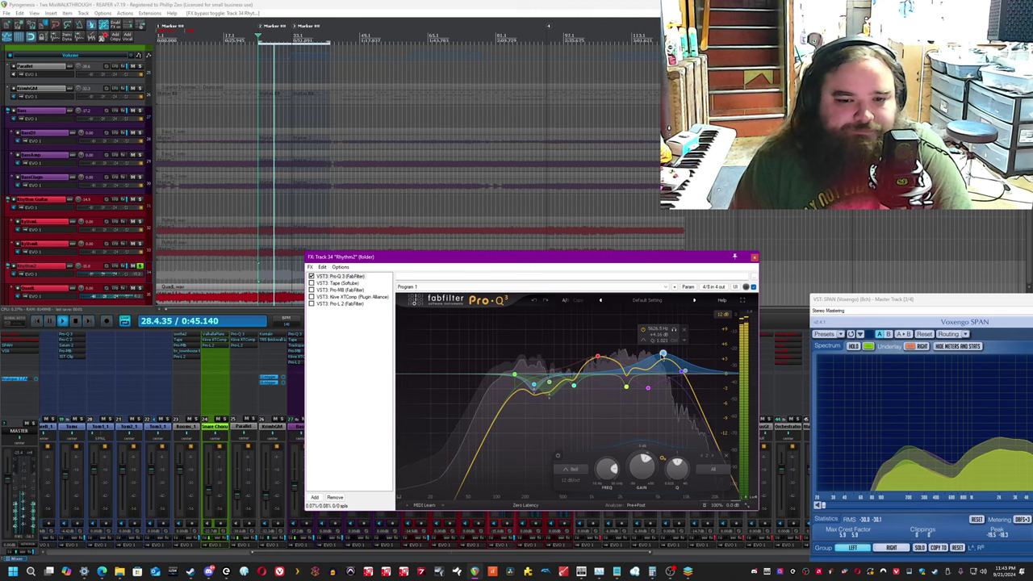
left_click(675, 330)
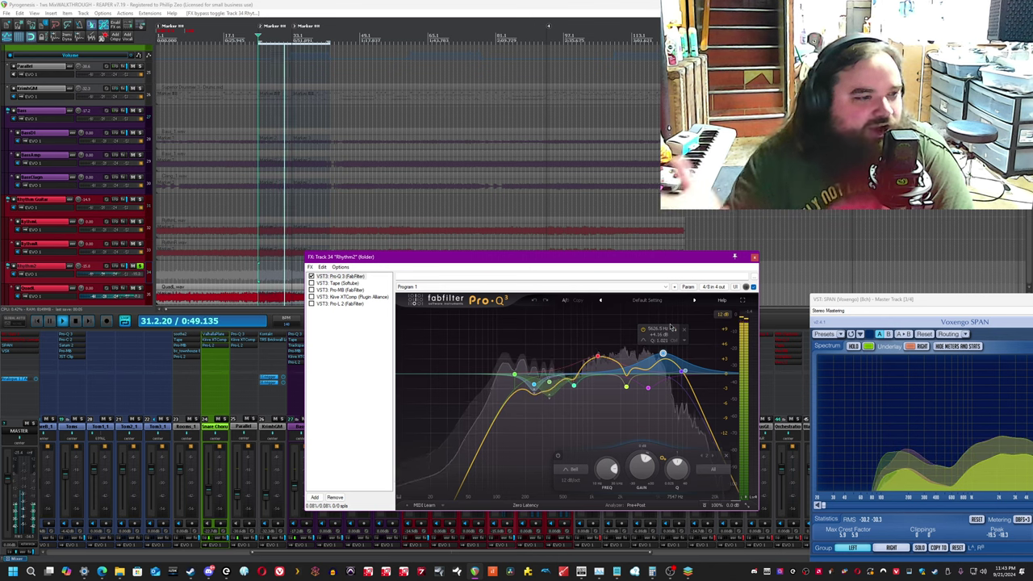
mouse_move(683, 367)
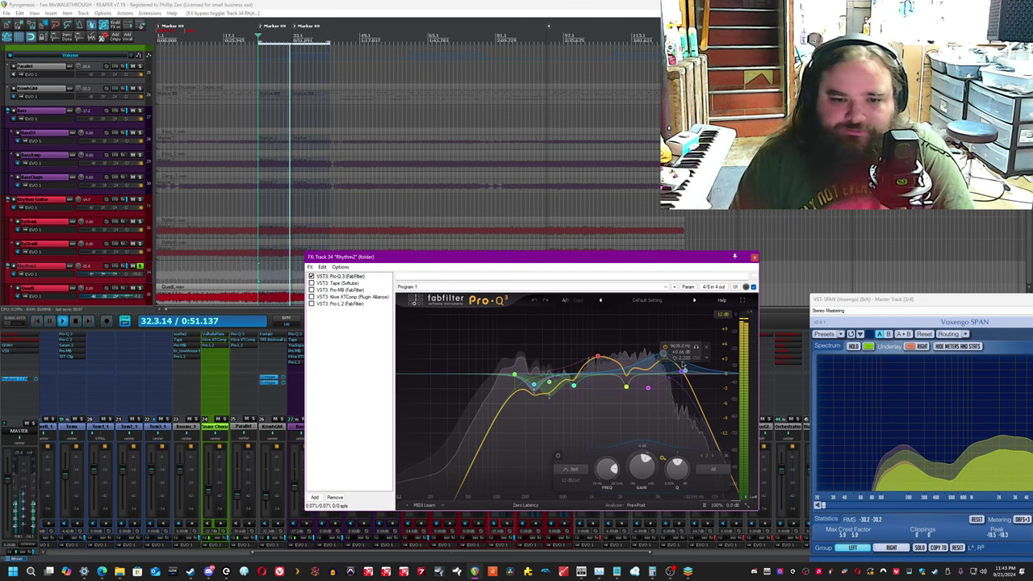
Try inverting the gains of all the Rhythm2 Pro-Q 3 bell bands together, audition the result, and undo the change.
mouse_move(529, 395)
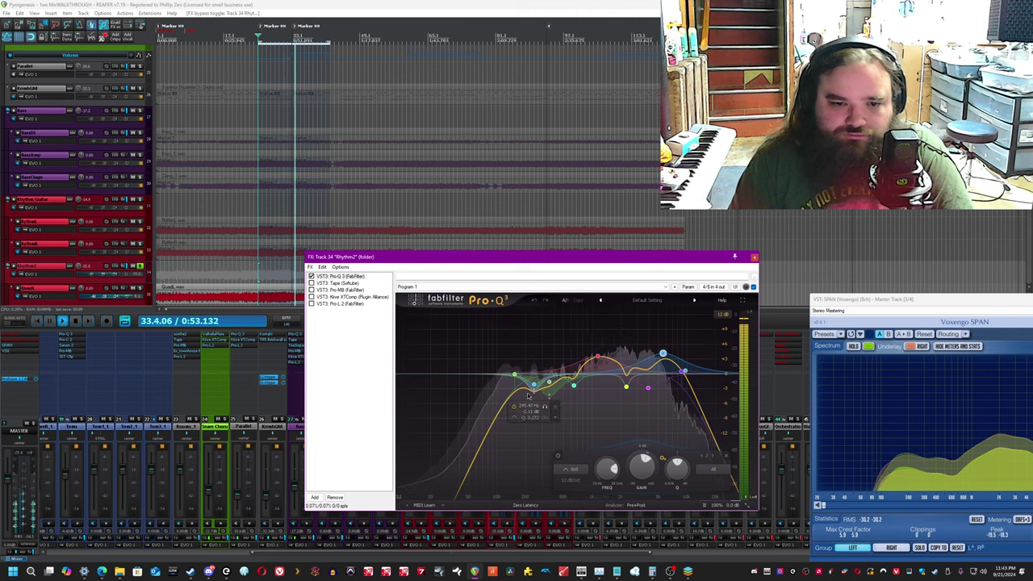
left_click_drag(526, 438, 675, 334)
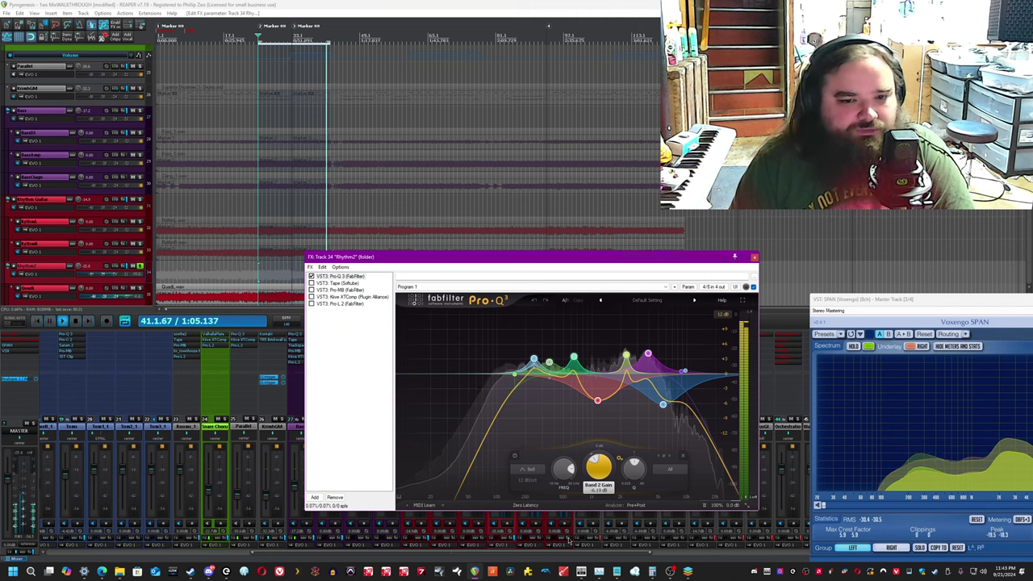
left_click(535, 302)
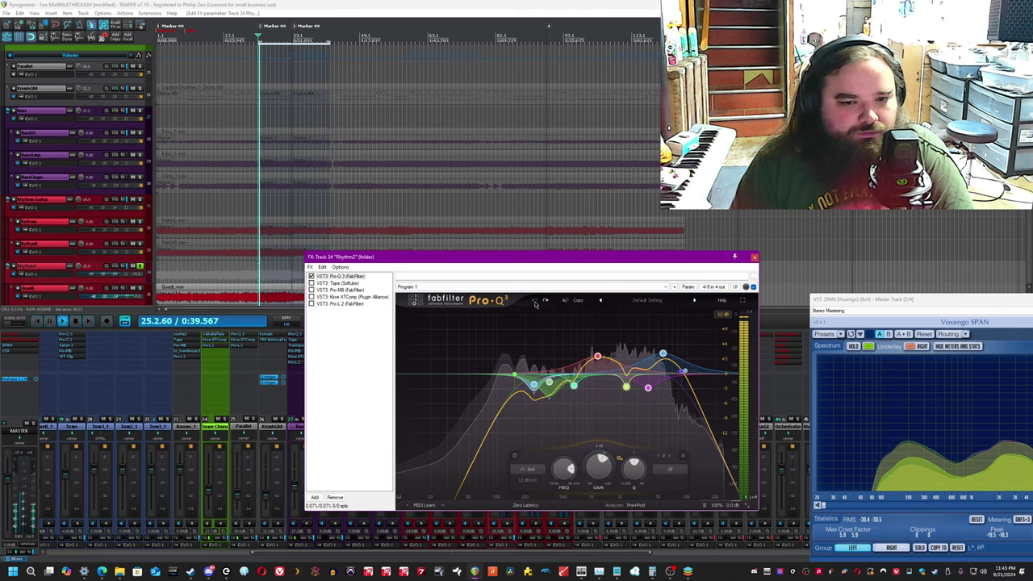
left_click(369, 3)
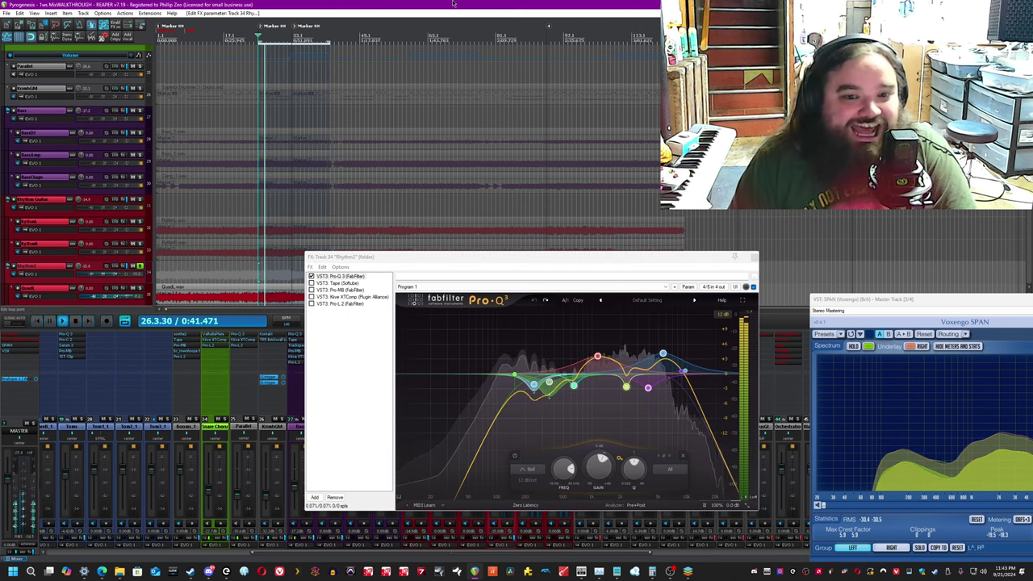
Enable the Softube Tape plugin on Rhythm2, view its main controls, and compare its bypassed and active sound.
left_click(331, 285)
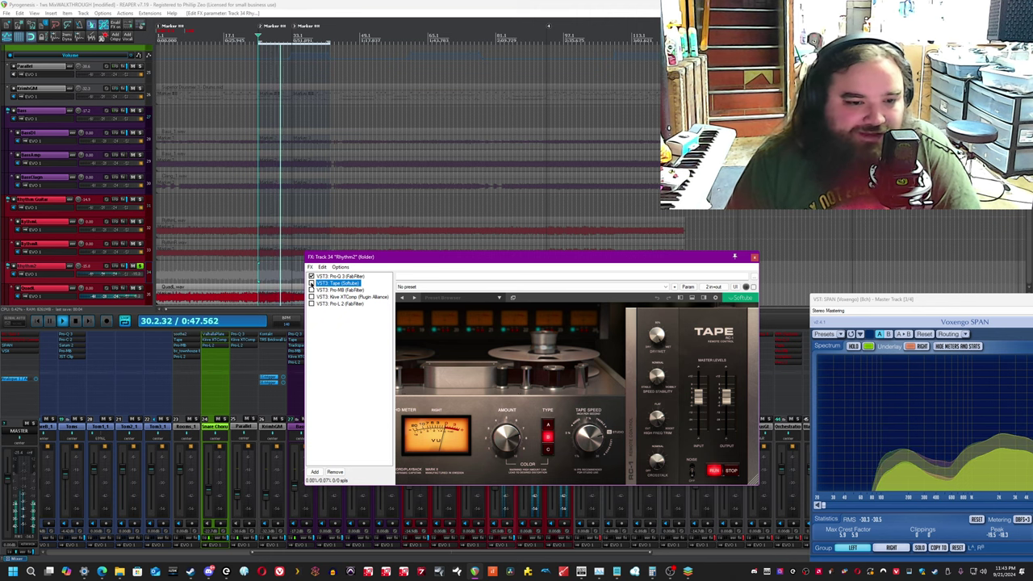
left_click(311, 283)
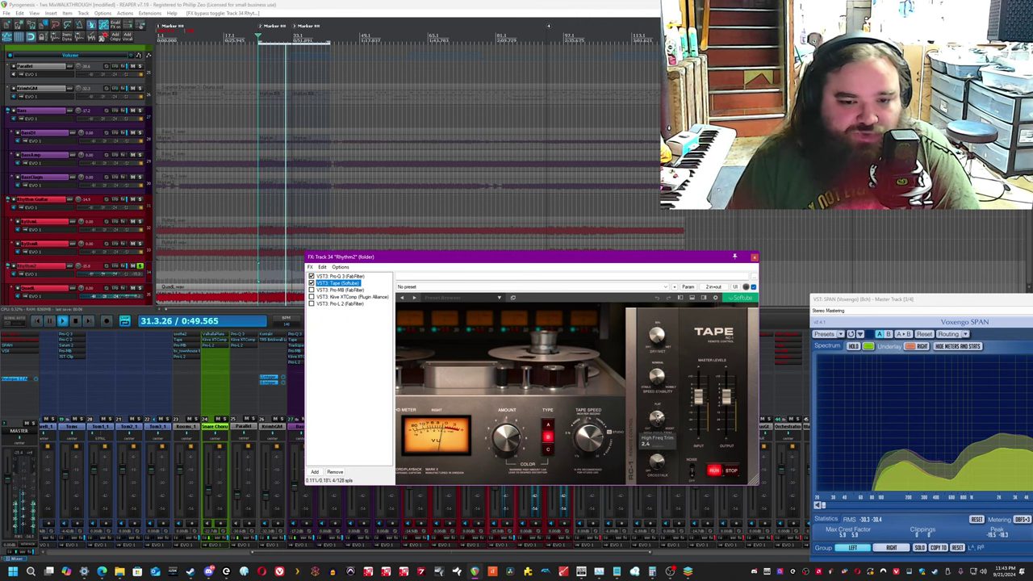
left_click(630, 424)
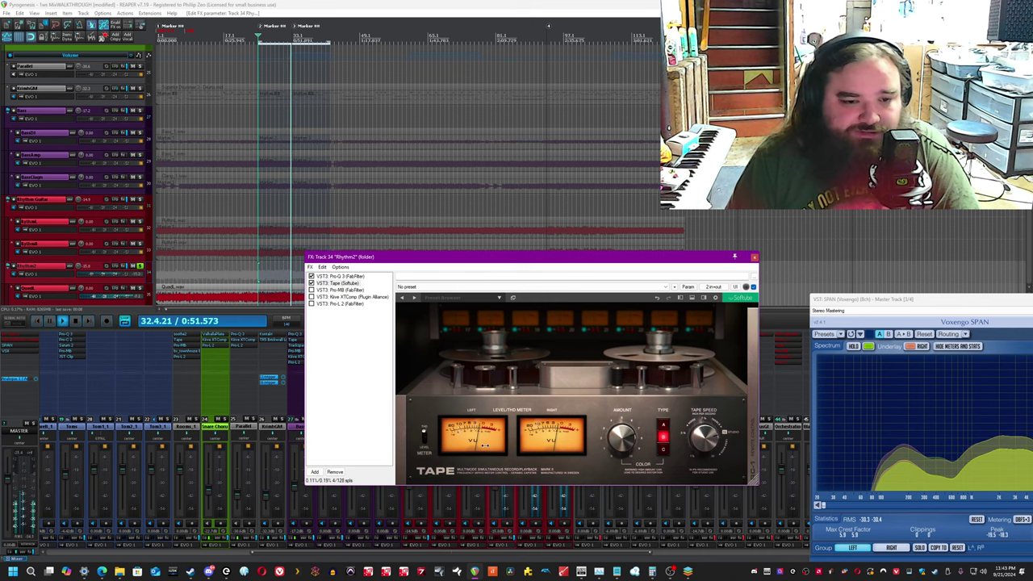
left_click(311, 283)
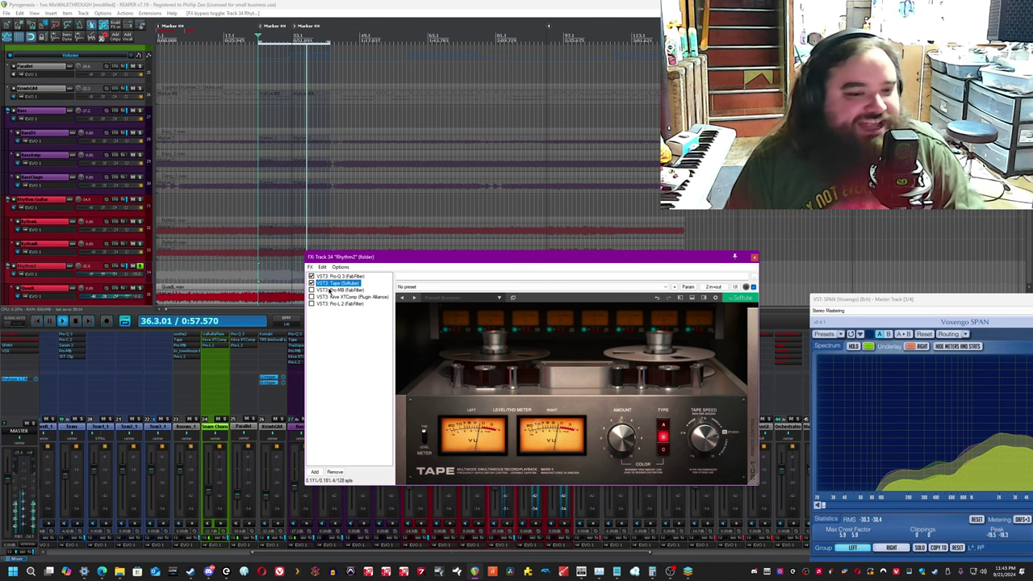
Enable Pro-MB on Rhythm2, inspect its upper-mid, low and high band settings, and compare the sound with it bypassed.
left_click(330, 290)
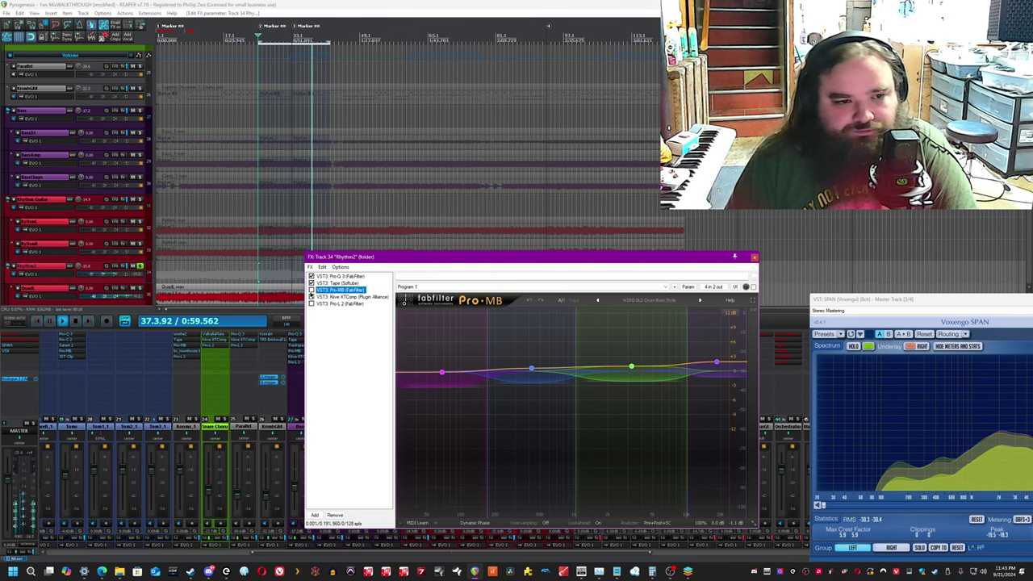
left_click(312, 290)
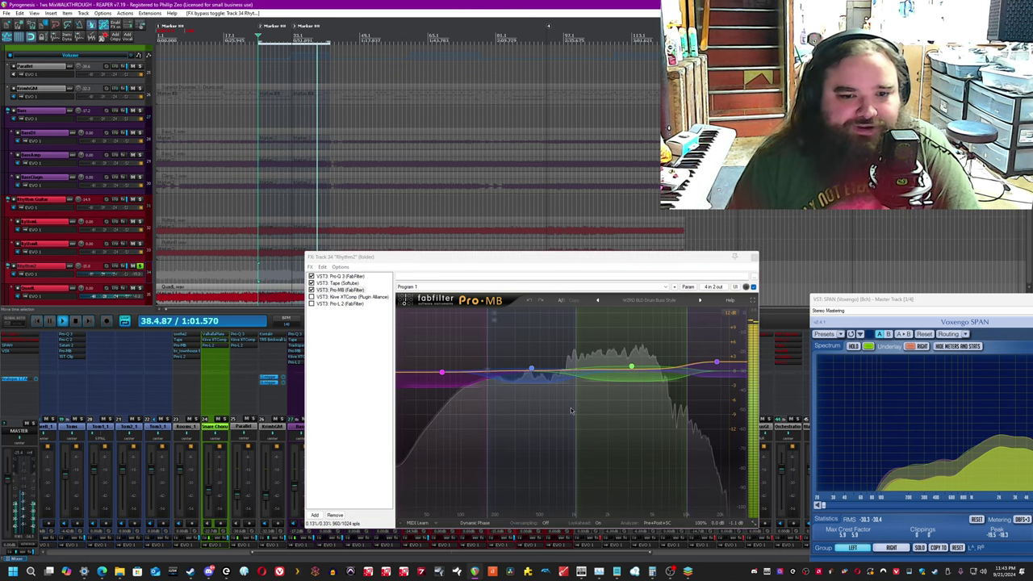
left_click(632, 368)
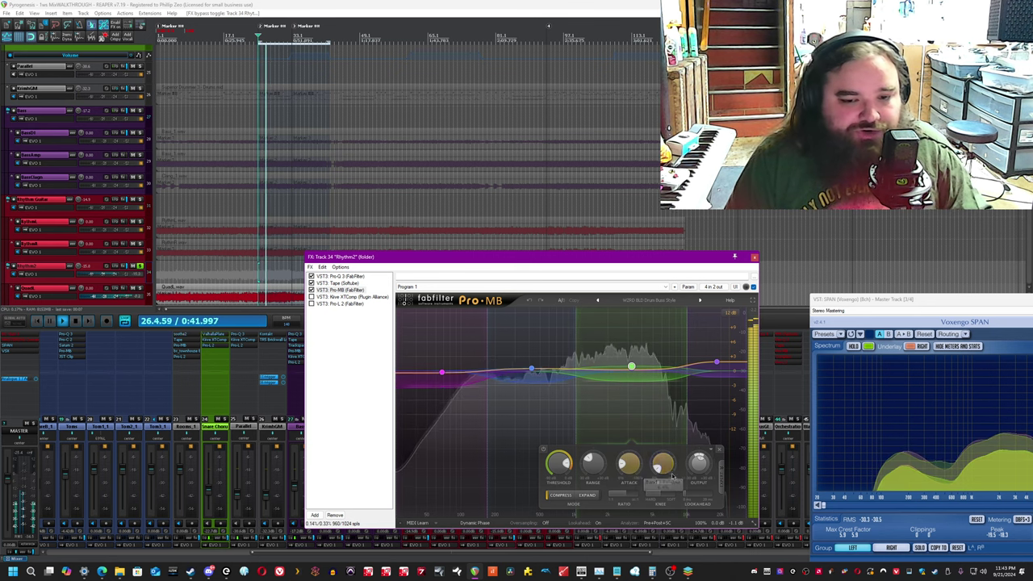
left_click(440, 373)
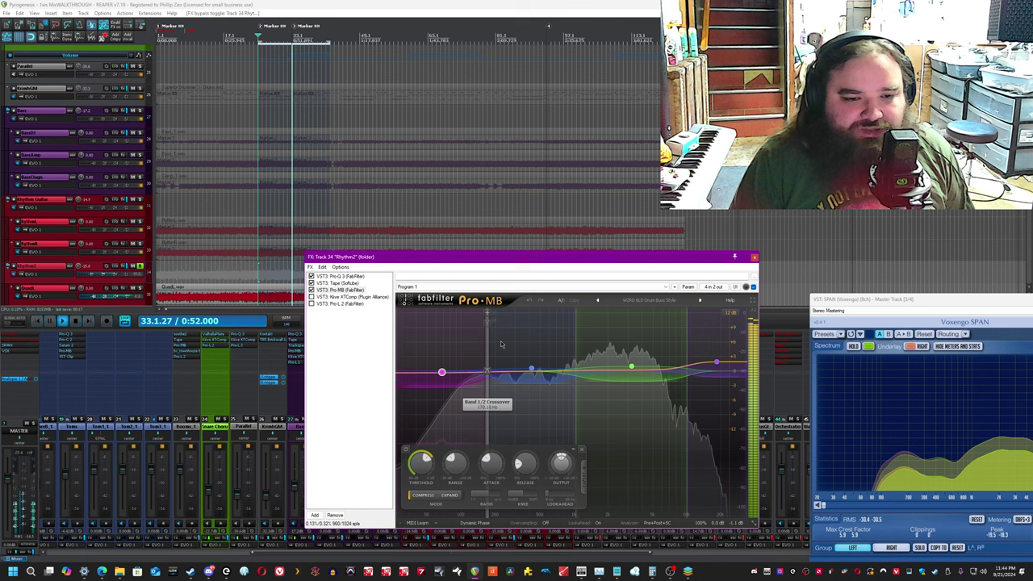
left_click(717, 364)
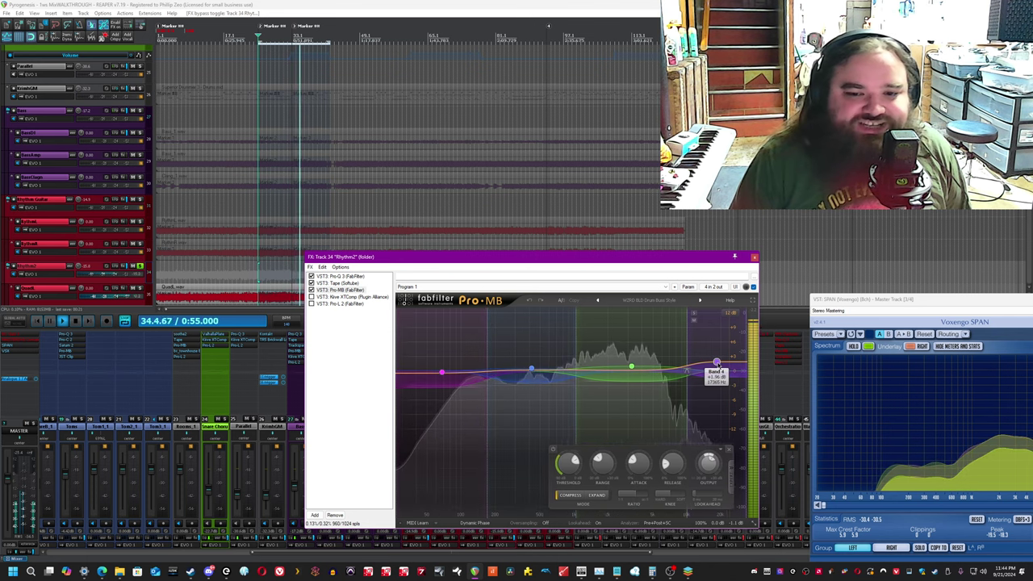
left_click(314, 290)
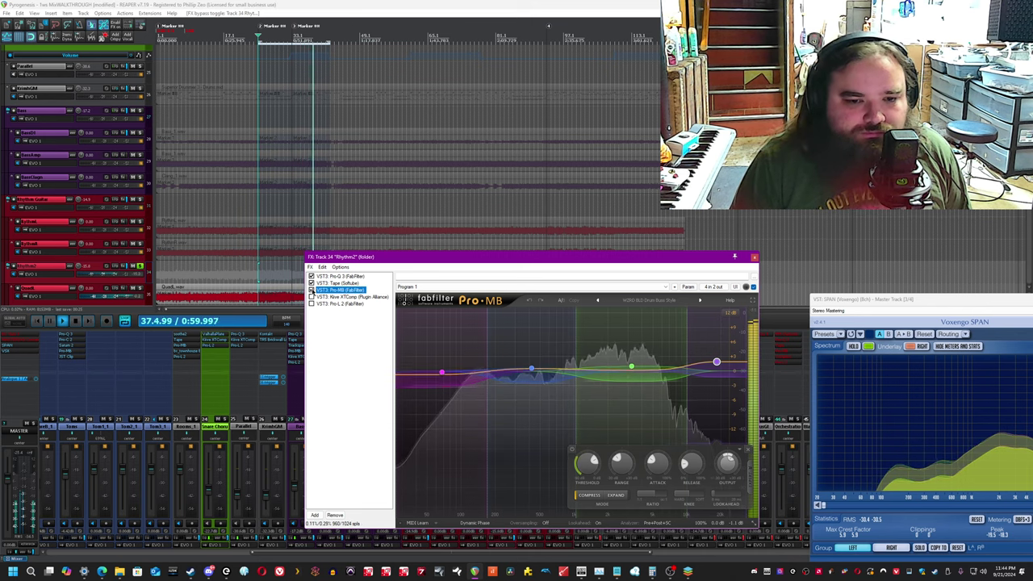
Restart playback of the selected section, enable Kiive XTComp on Rhythm2, and pin the FX window on top.
left_click(323, 297)
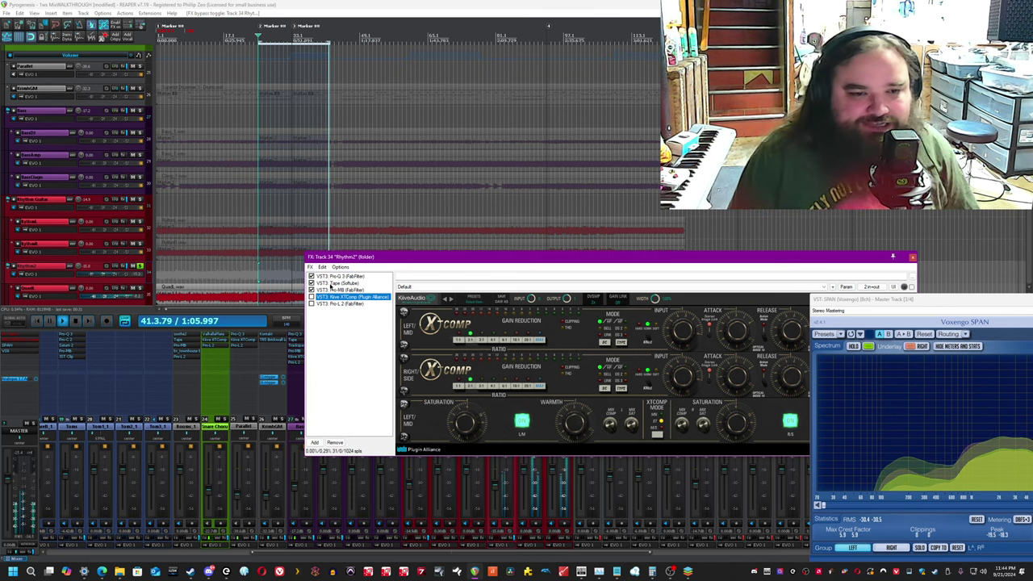
key("space")
key("space")
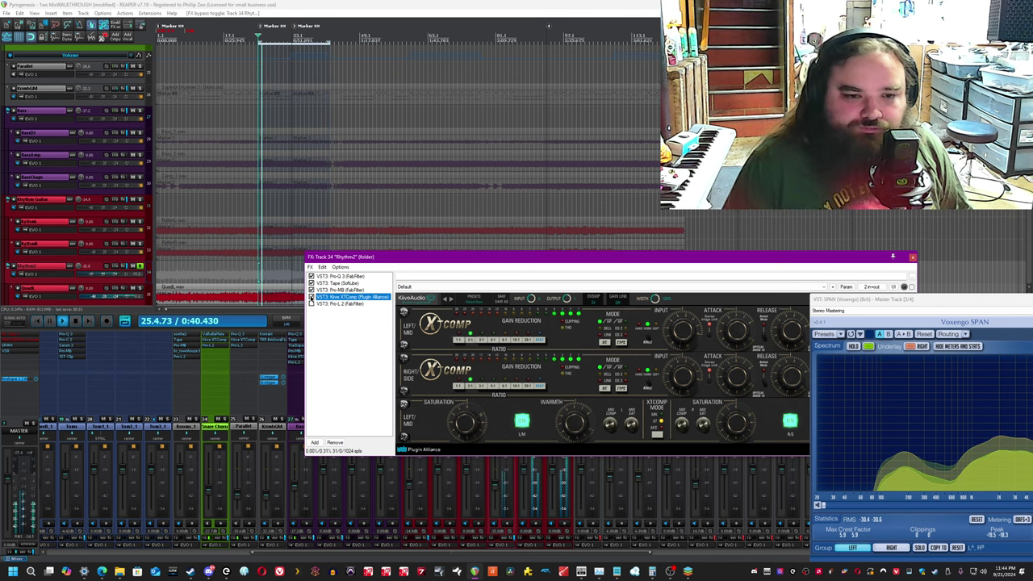
left_click(312, 298)
left_click(893, 257)
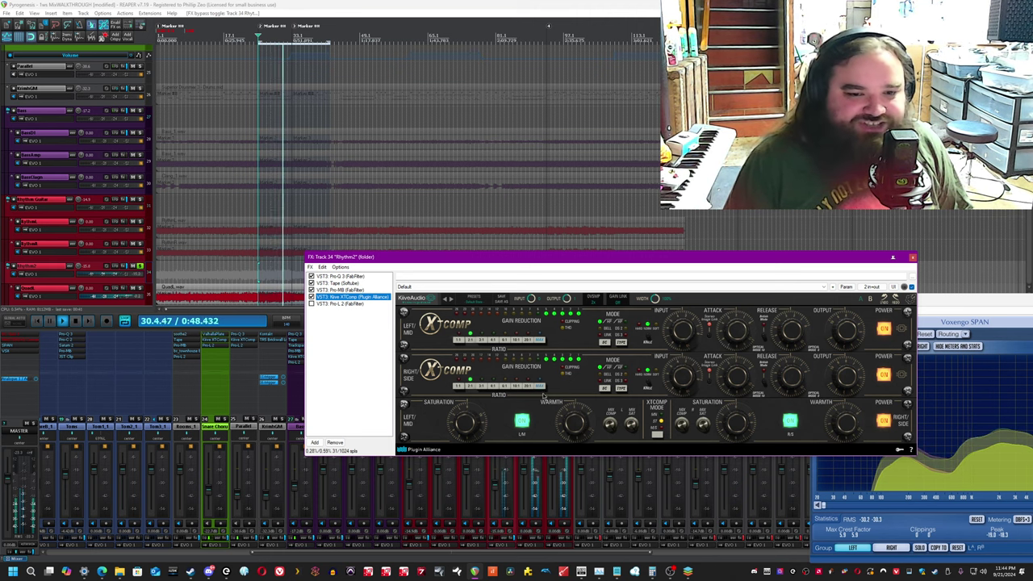
Enable Pro-L 2 on Rhythm2, compare it bypassed and active, and close the FX window.
left_click(347, 304)
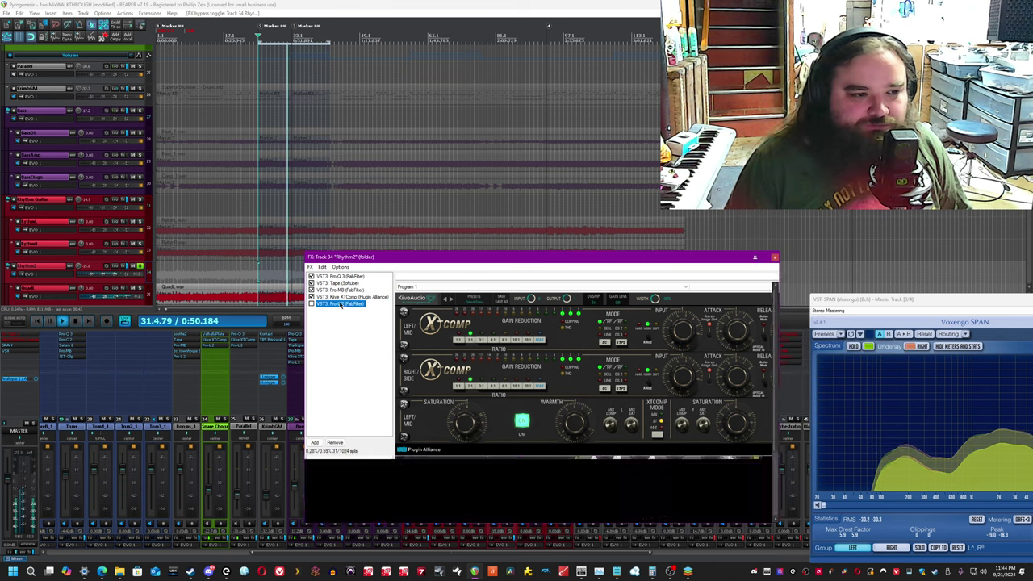
left_click(312, 305)
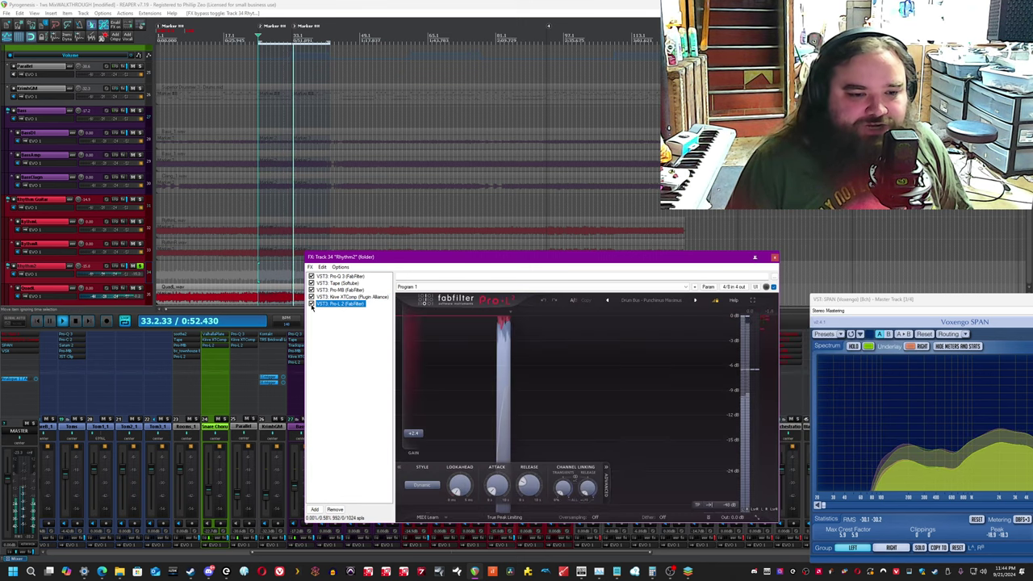
left_click(670, 366)
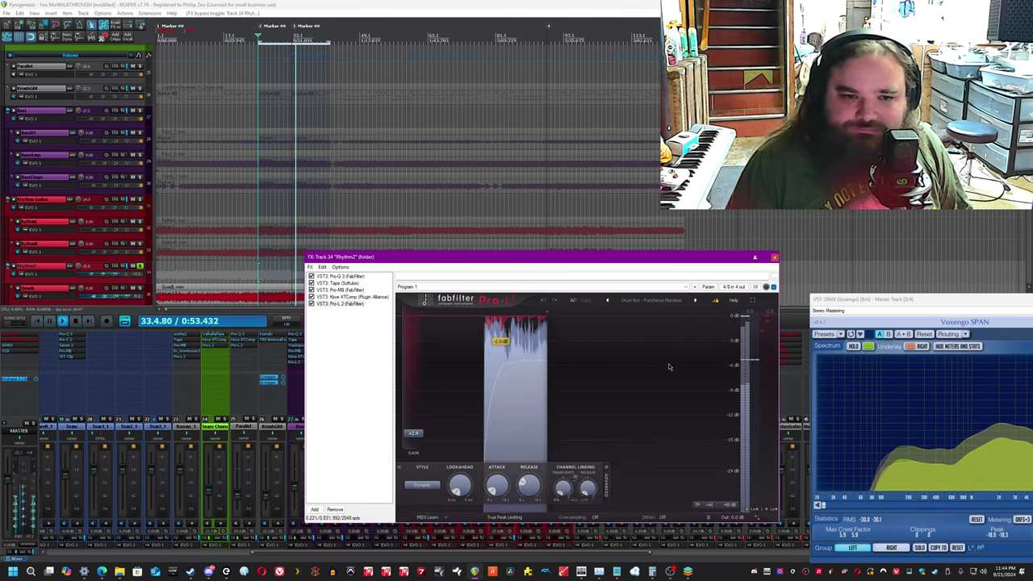
left_click(773, 286)
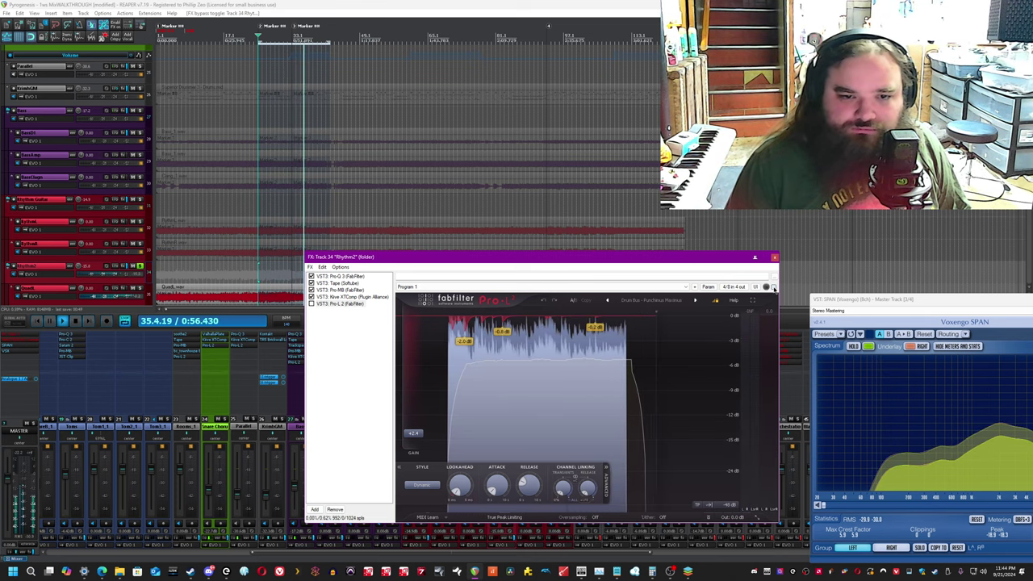
left_click(774, 287)
left_click(775, 258)
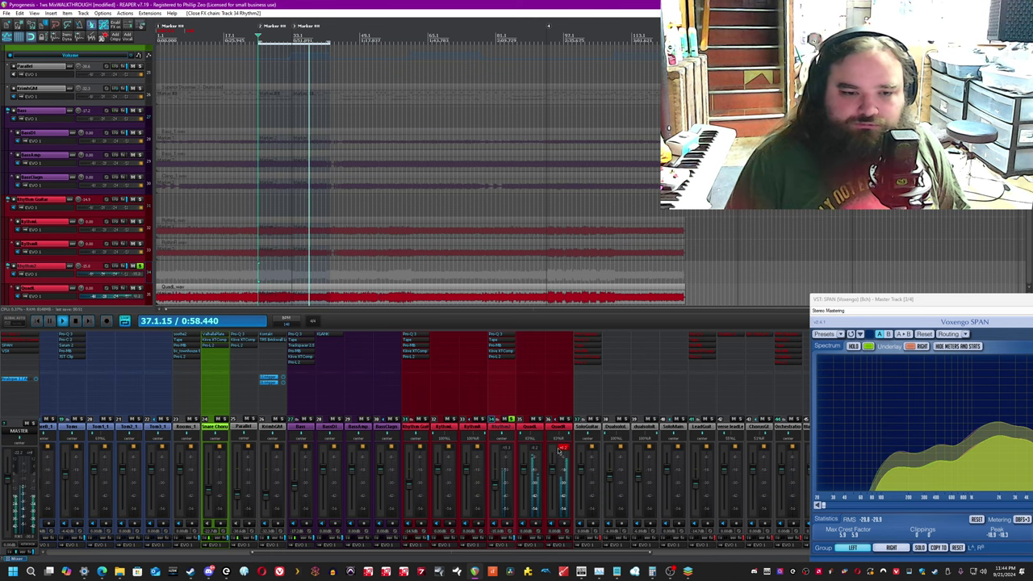
Replay the selected section and compare the Rhythm2 folder with its whole FX chain disabled and enabled.
key("space")
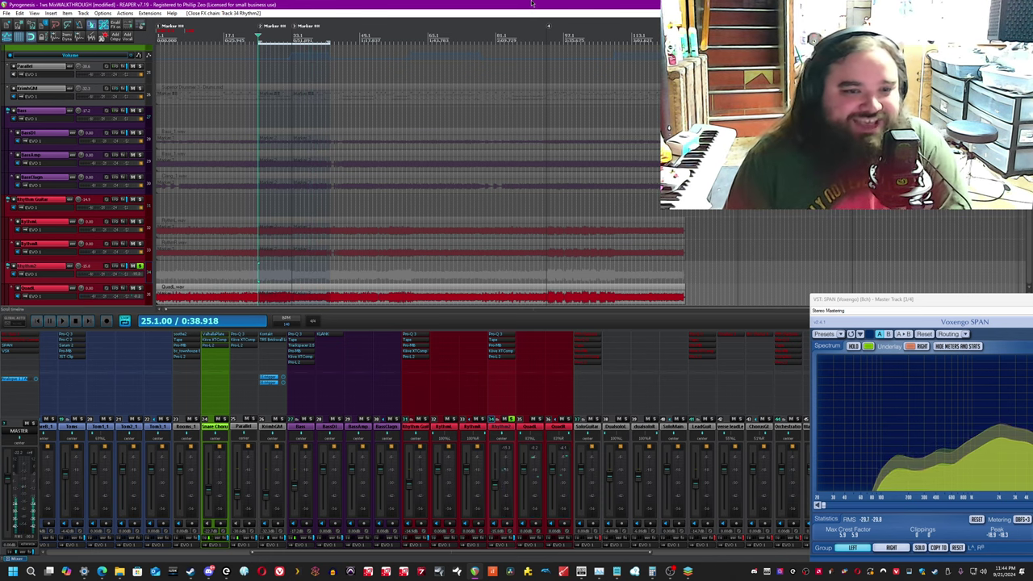
key("space")
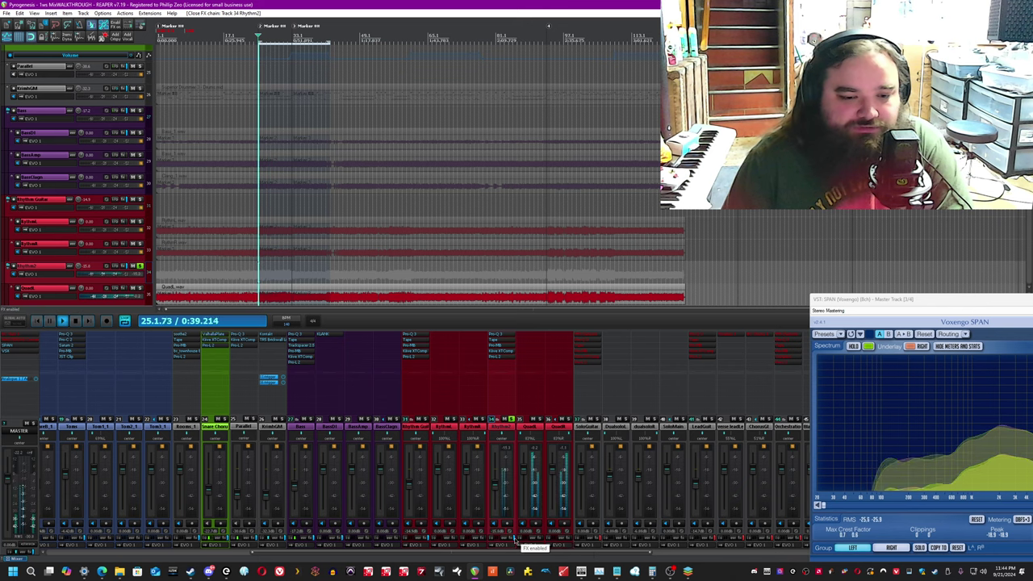
left_click(519, 543)
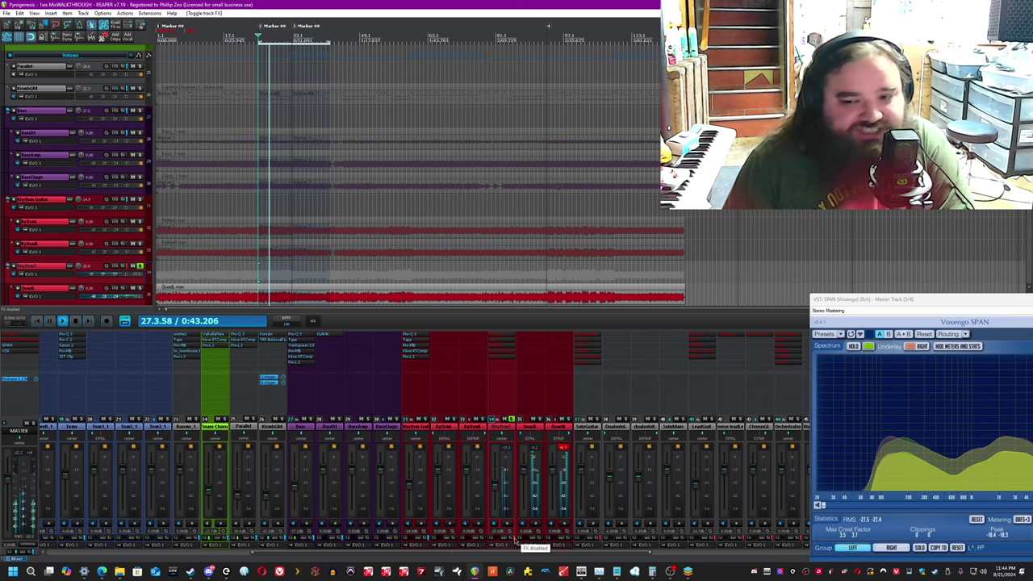
left_click(517, 543)
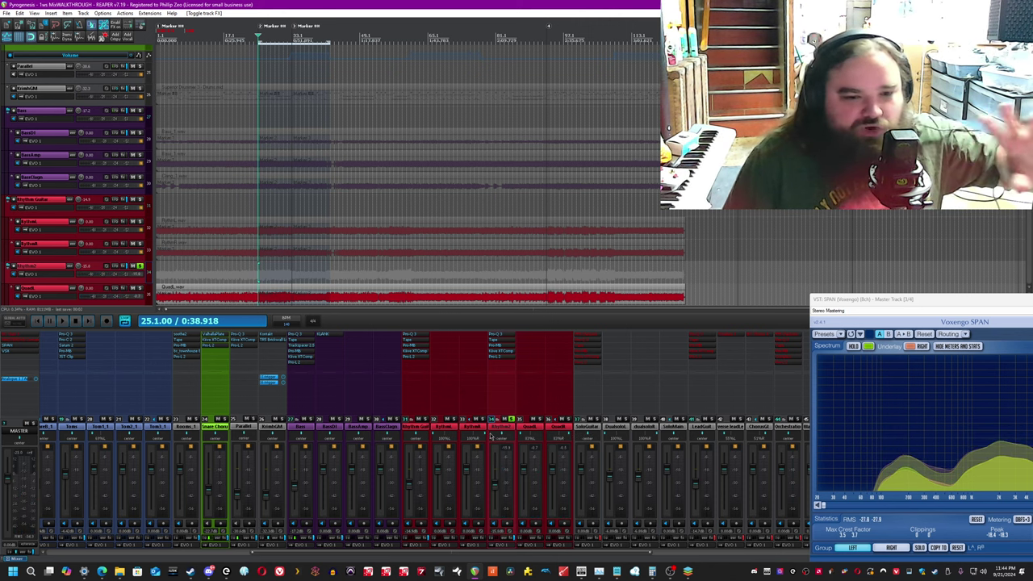
Solo the Rhythm Guitar folder alongside Rhythm2 and play the section, comparing each folder alone and both together.
left_click(424, 426)
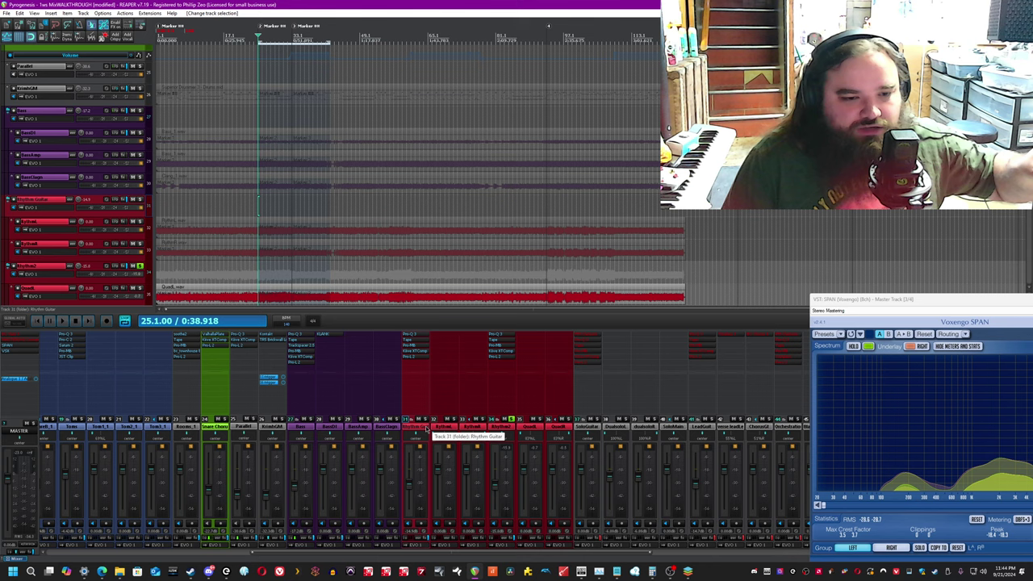
left_click(425, 419)
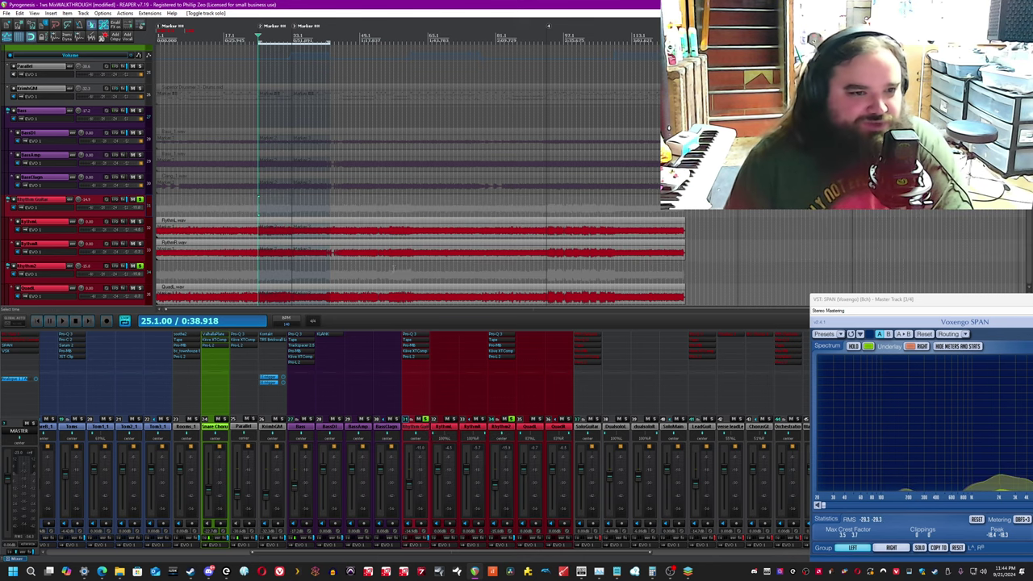
key("space")
left_click(512, 420)
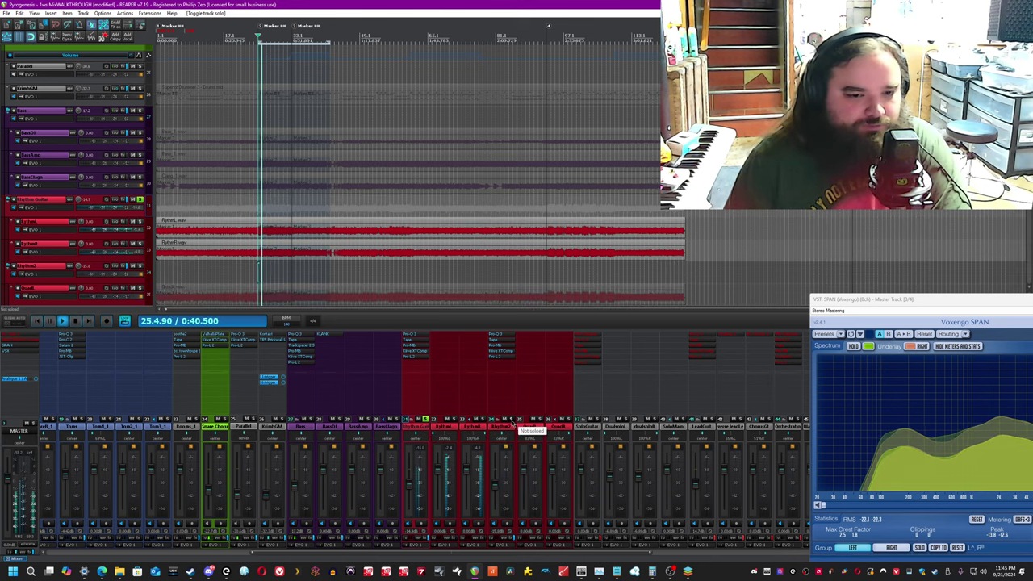
left_click(512, 419)
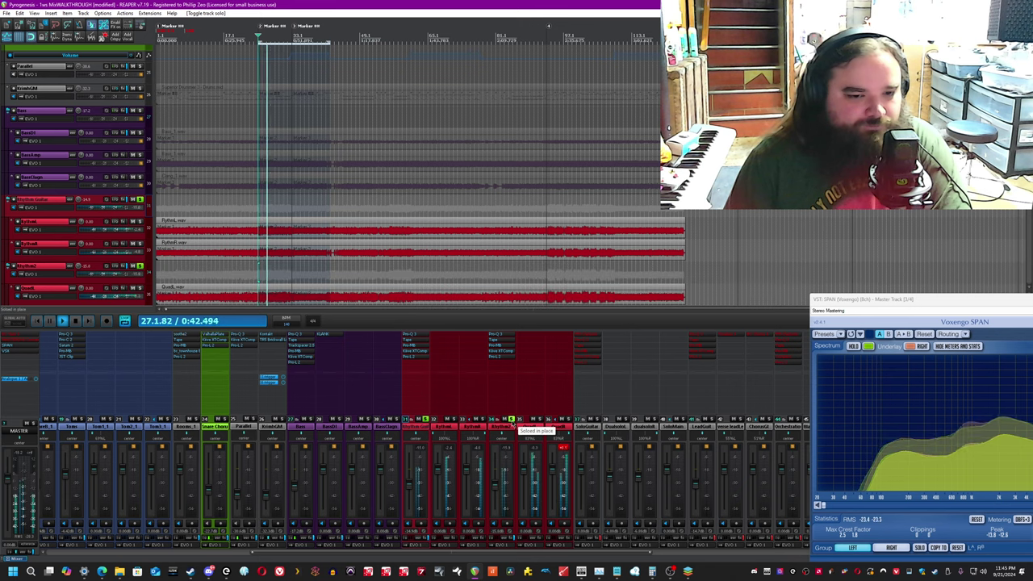
left_click(425, 419)
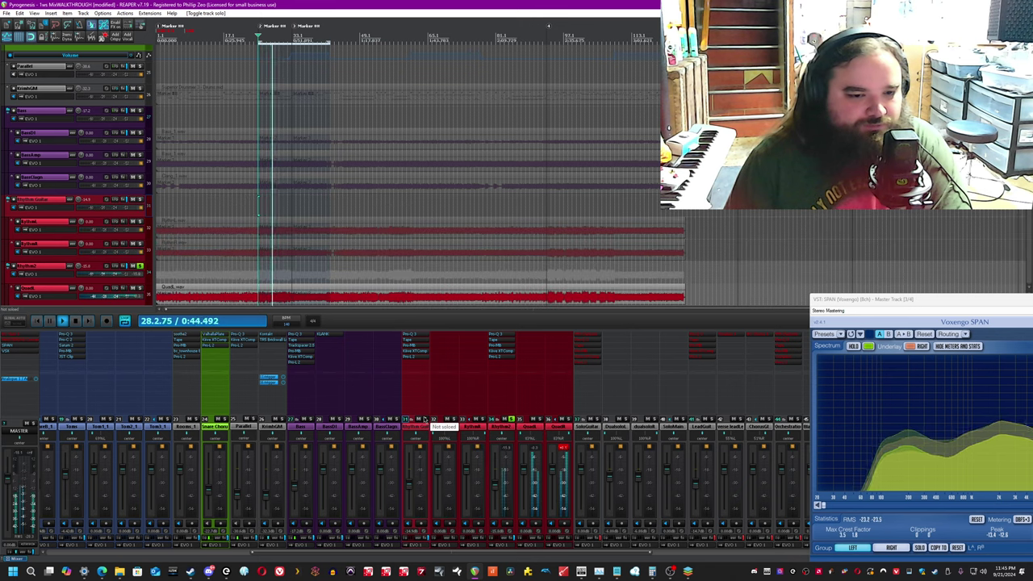
left_click(425, 420)
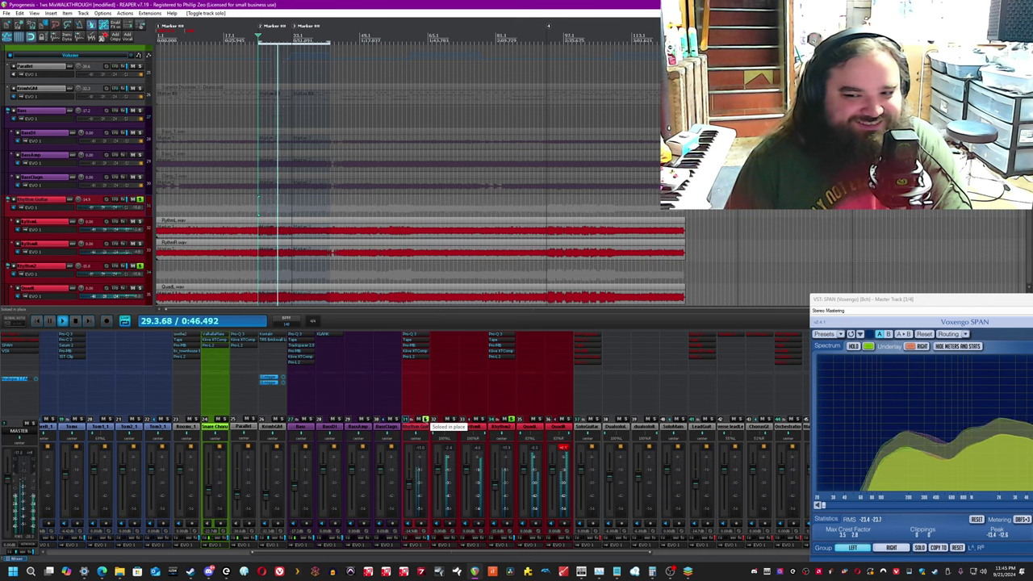
Stop playback, clear the solos on the Rhythm2 and Rhythm Guitar folders, and save the project.
key("space")
left_click(511, 419)
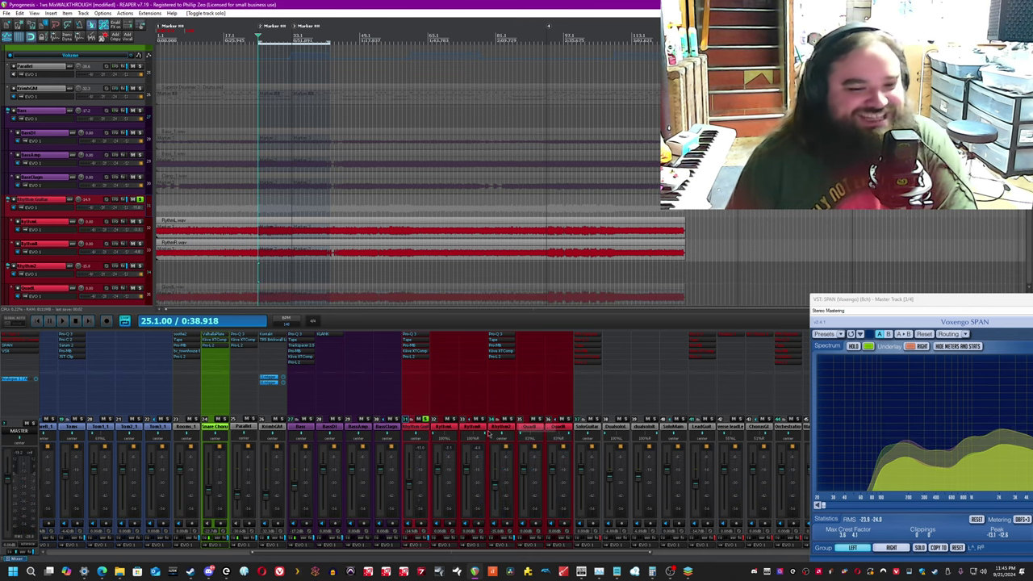
left_click(425, 419)
key("ctrl+s")
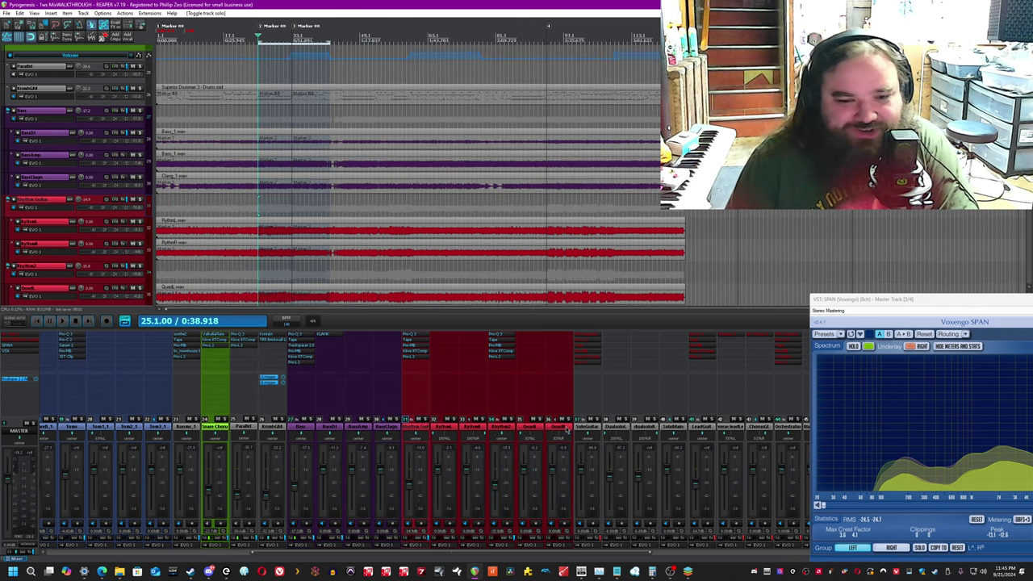
Solo the SoloGuitar folder and audition the guitar solo from around bar 101 with its FX chain disabled.
left_click(673, 387)
left_click_drag(1029, 192, 1029, 202)
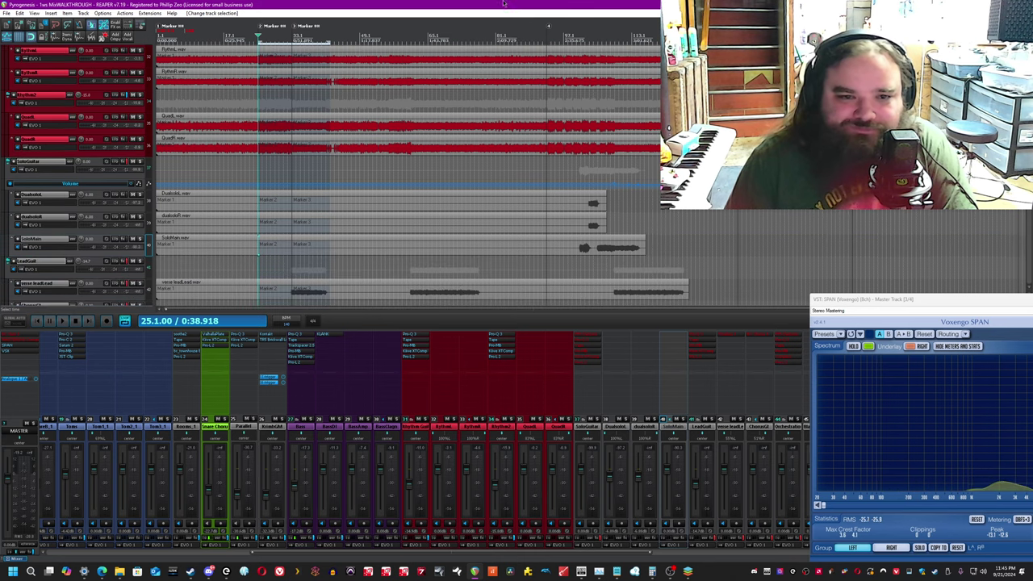
left_click(139, 162)
left_click(587, 66)
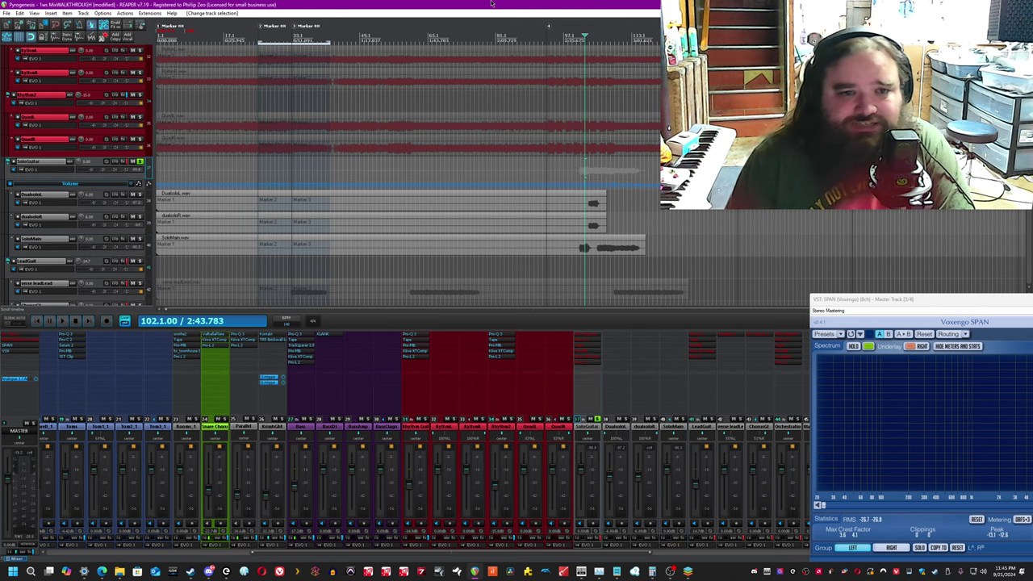
key("space")
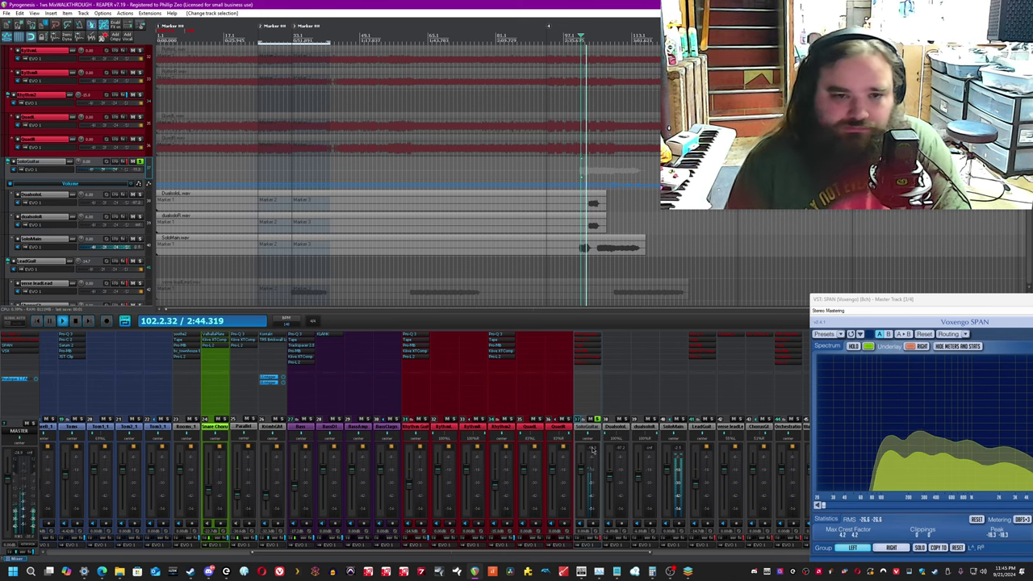
scroll(609, 283, "up", 5)
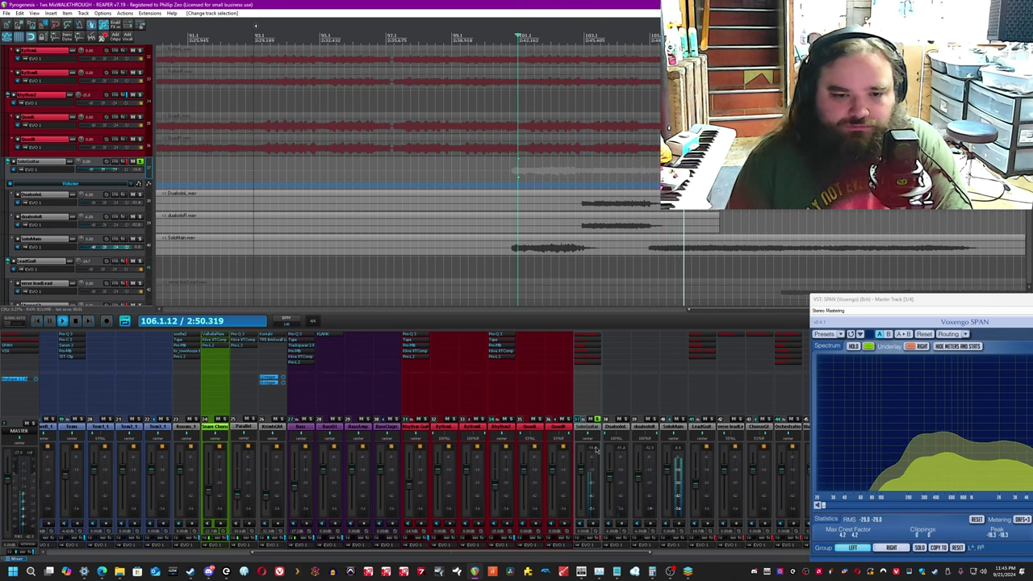
key("space")
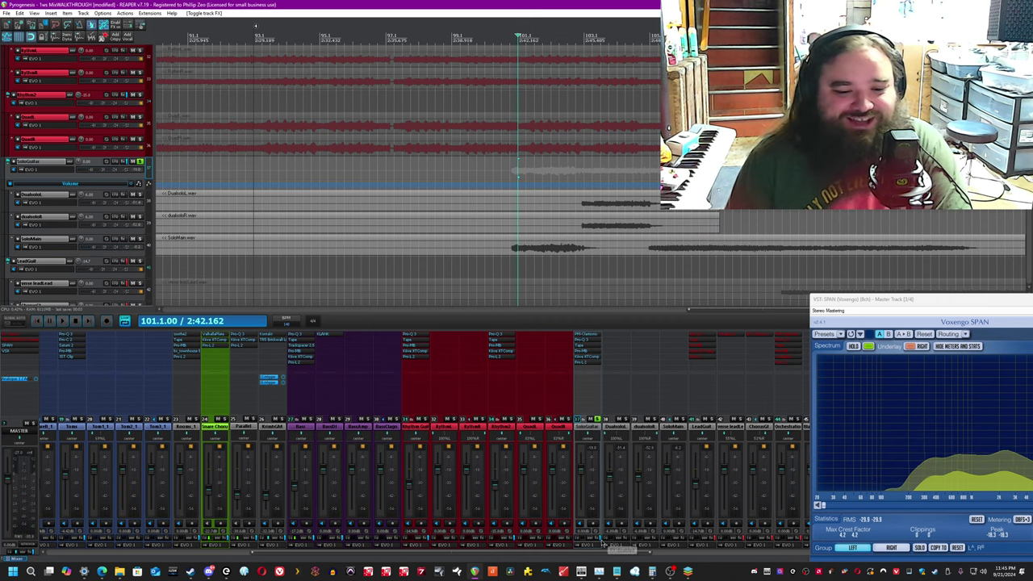
Open the SoloGuitar folder's FX chain, leave only PM-Clarisonix enabled, and move the FX window clear of the track list.
left_click(599, 540)
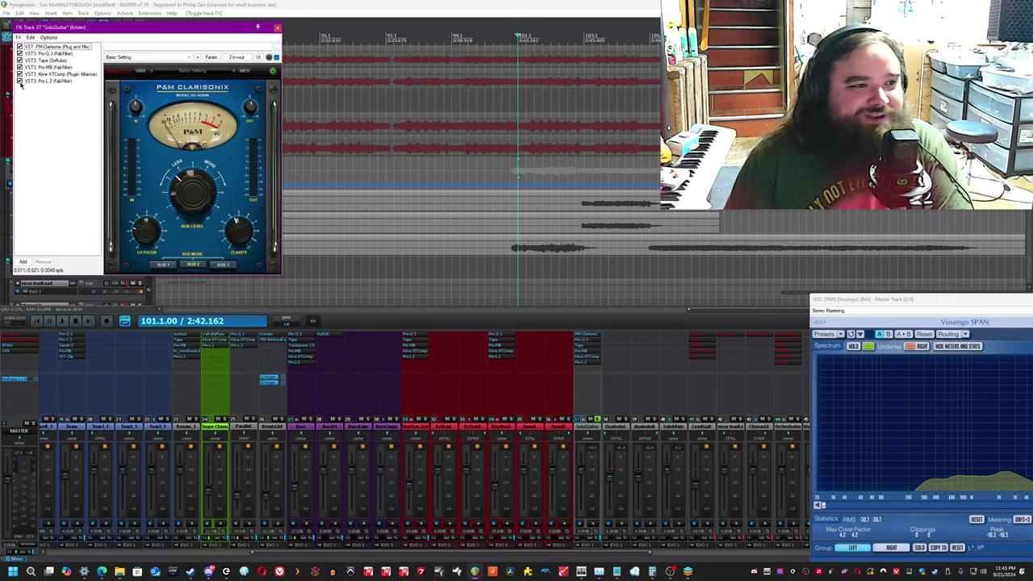
left_click(20, 74)
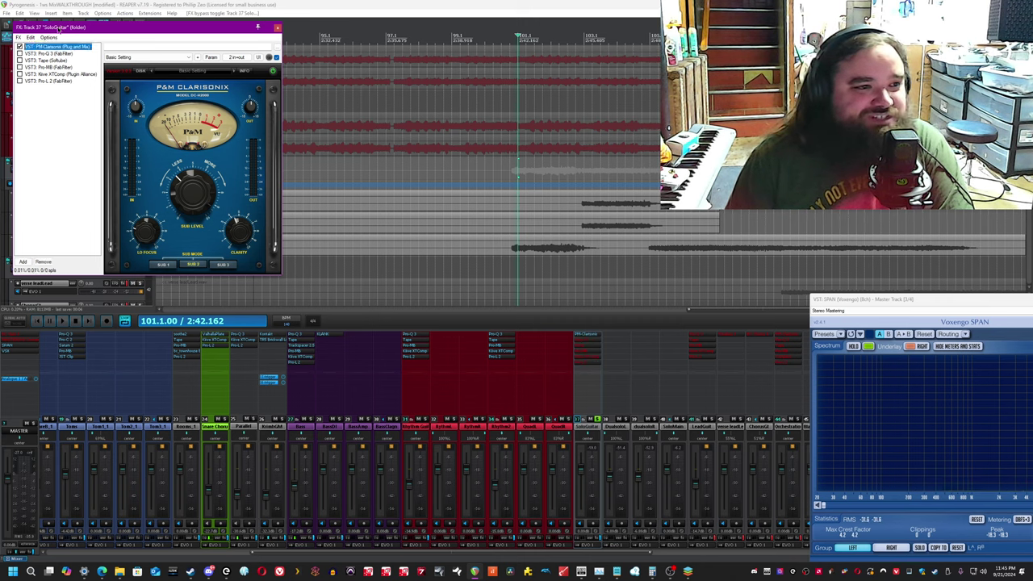
left_click_drag(58, 29, 176, 200)
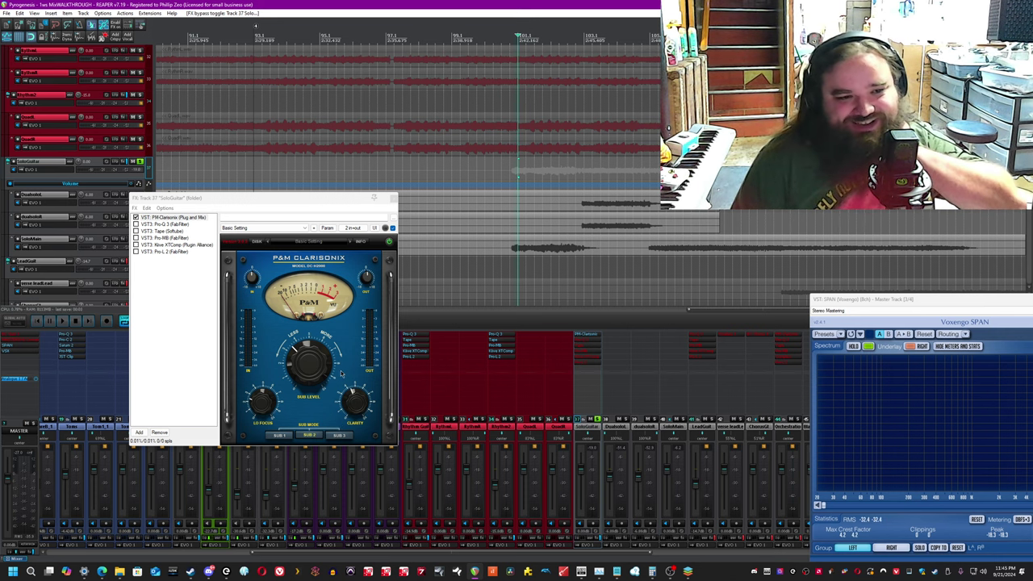
Play the guitar solo, comparing SoloGuitar with PM-Clarisonix bypassed and enabled, and save the project with the plugin on.
key("space")
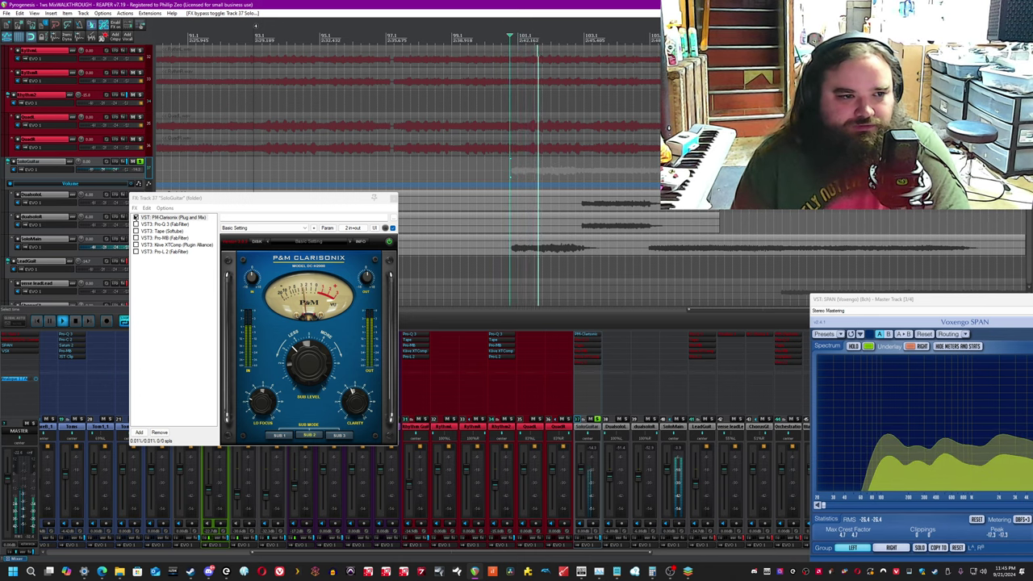
left_click(642, 170)
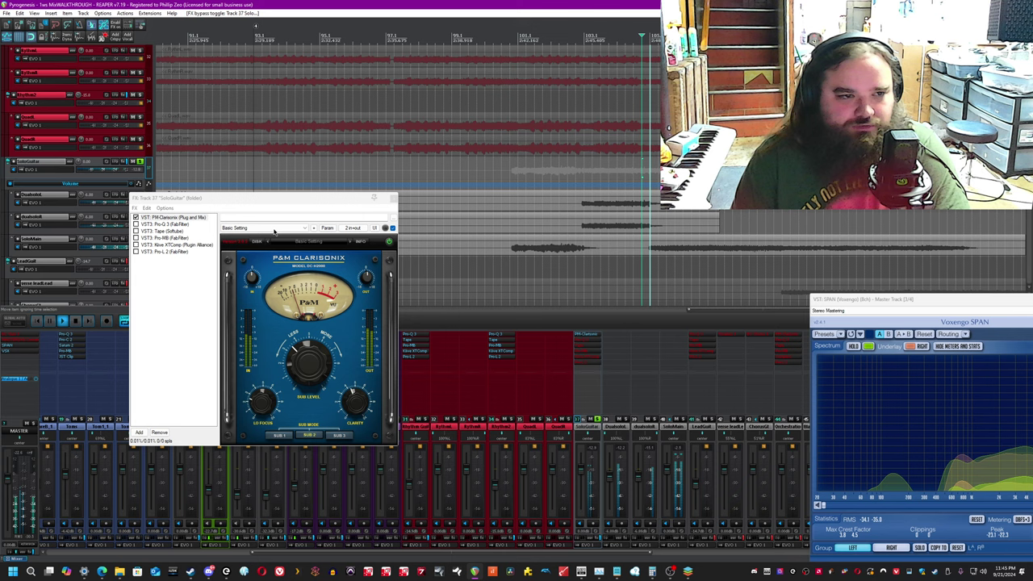
left_click(136, 217)
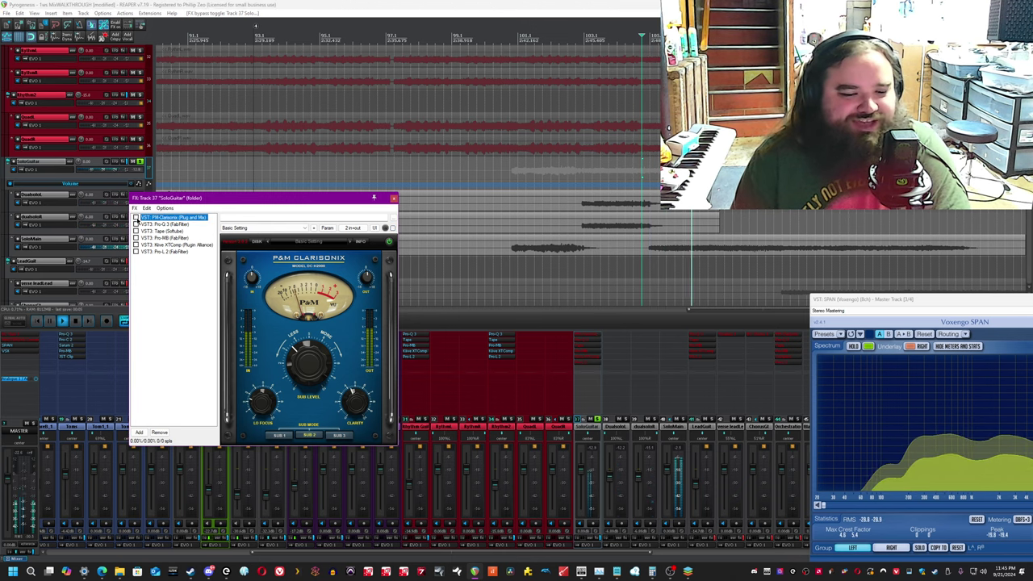
left_click(136, 217)
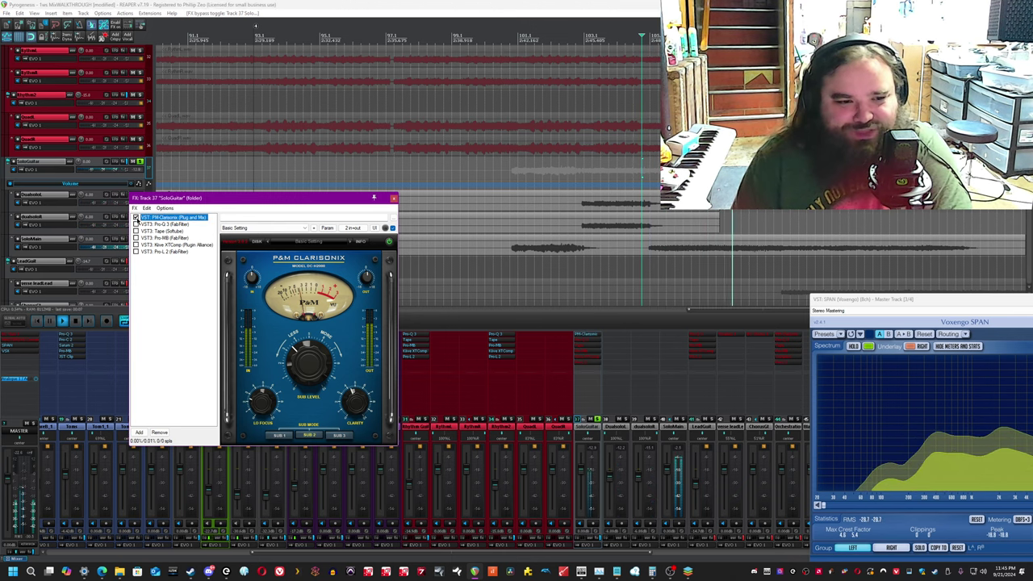
left_click(399, 4)
key("ctrl+s")
key("space")
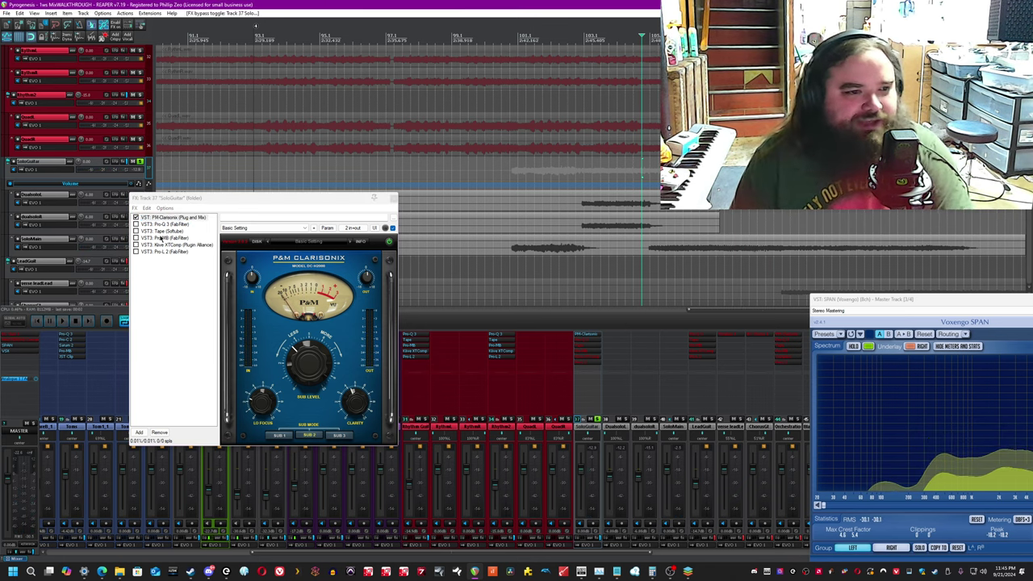
Enable Pro-Q 3 on the SoloGuitar folder, inspect its EQ bands, and audition the solo with the EQ active and bypassed.
left_click(167, 225)
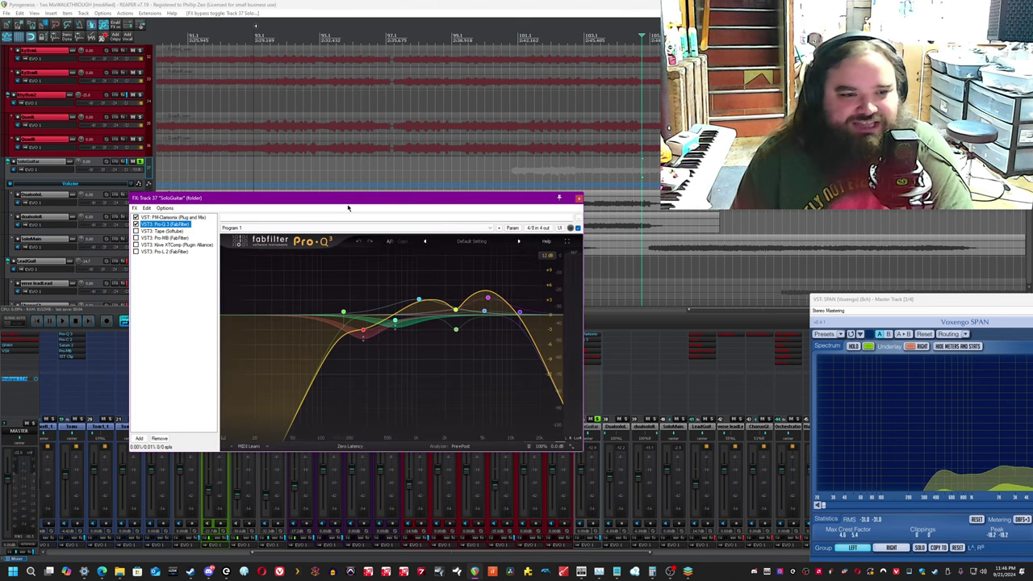
left_click(433, 3)
mouse_move(419, 300)
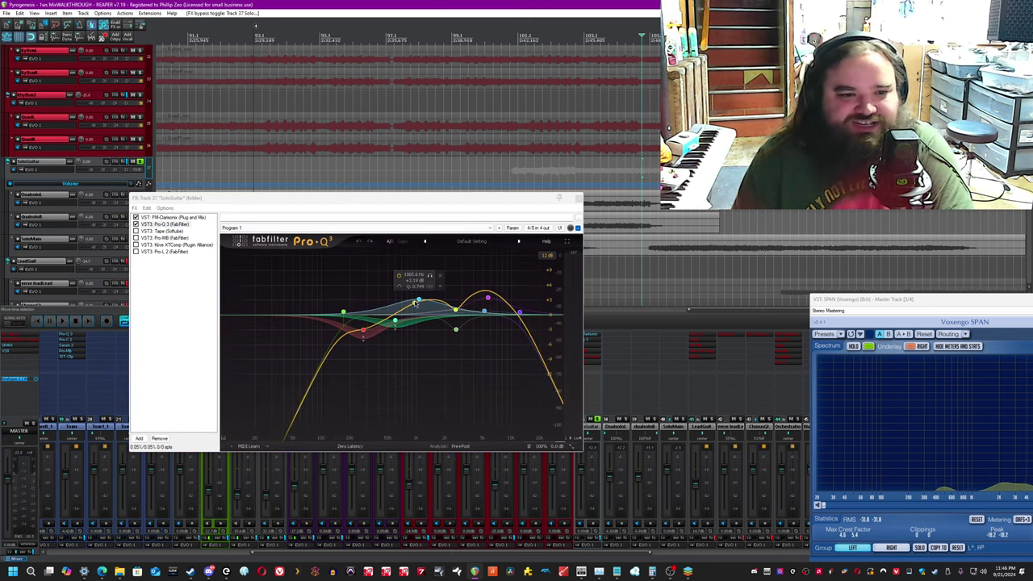
mouse_move(365, 333)
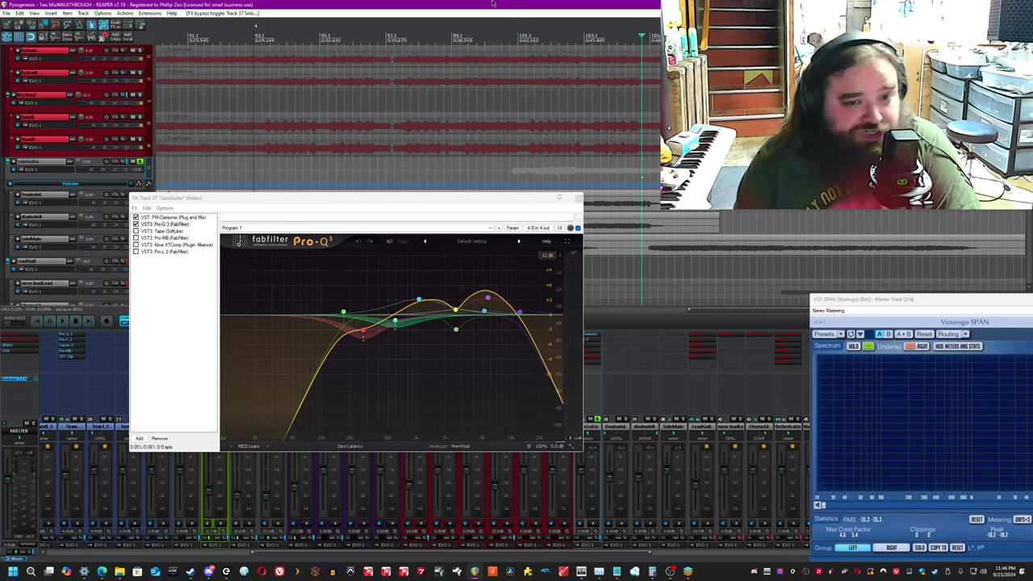
left_click(488, 297)
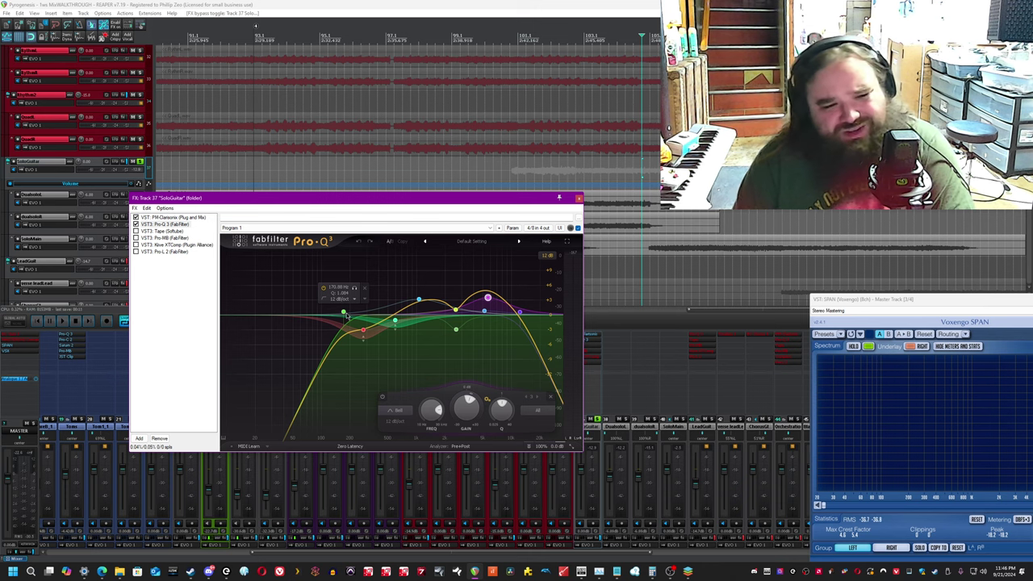
left_click(480, 4)
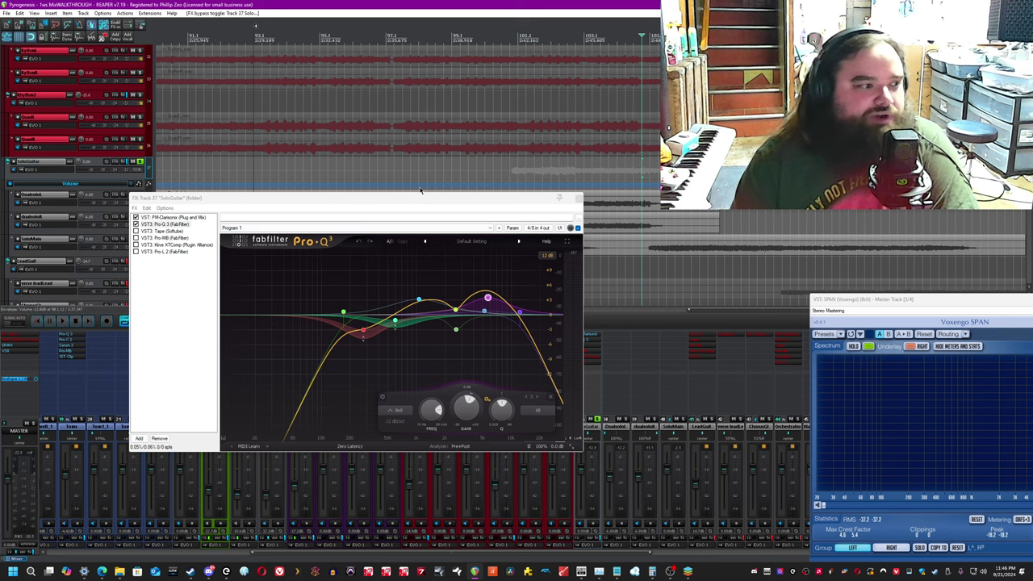
key("space")
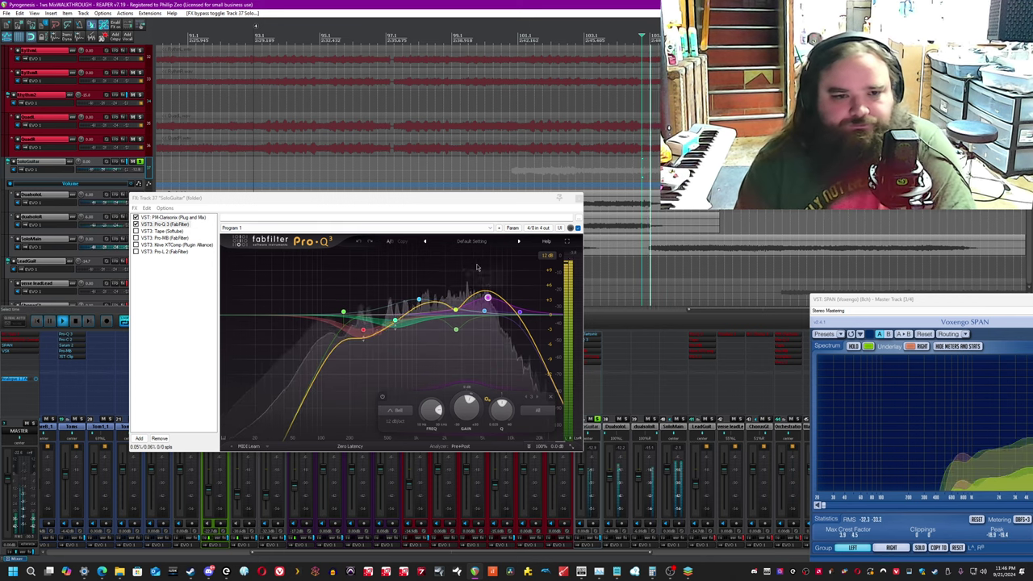
left_click(578, 229)
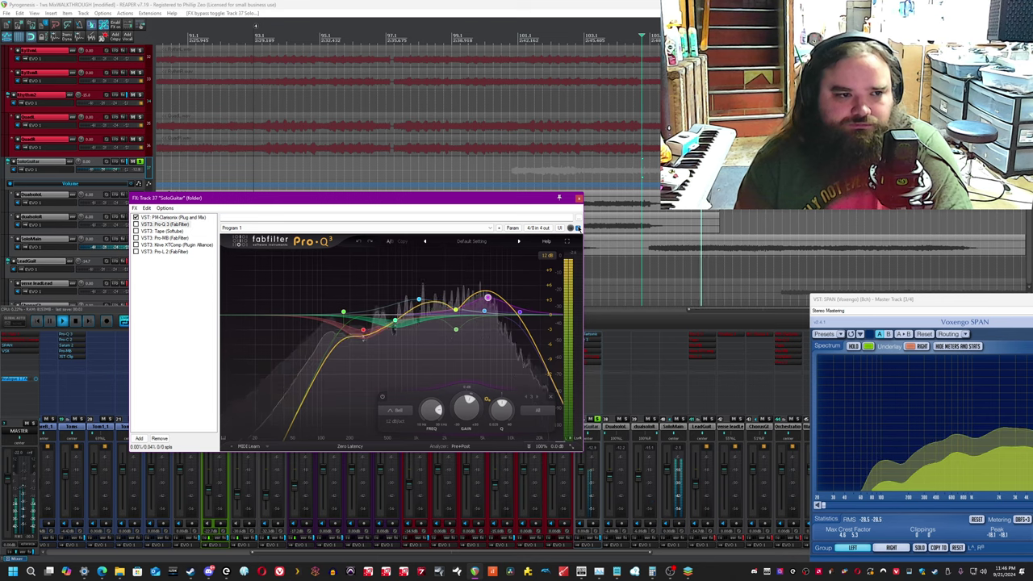
Enable the Softube Tape plugin on SoloGuitar and audition the solo with it active and bypassed.
left_click(140, 232)
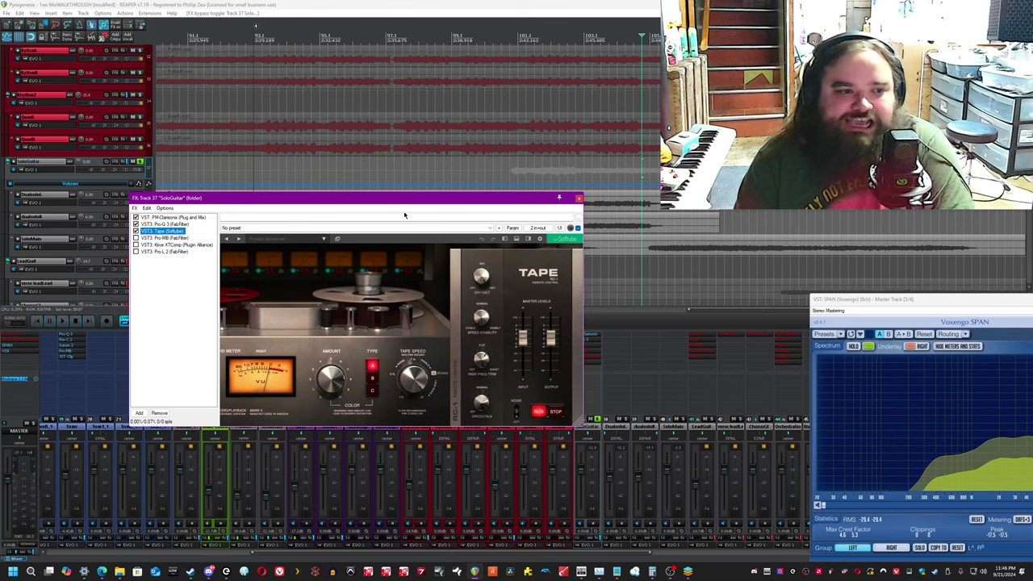
left_click(487, 4)
key("space")
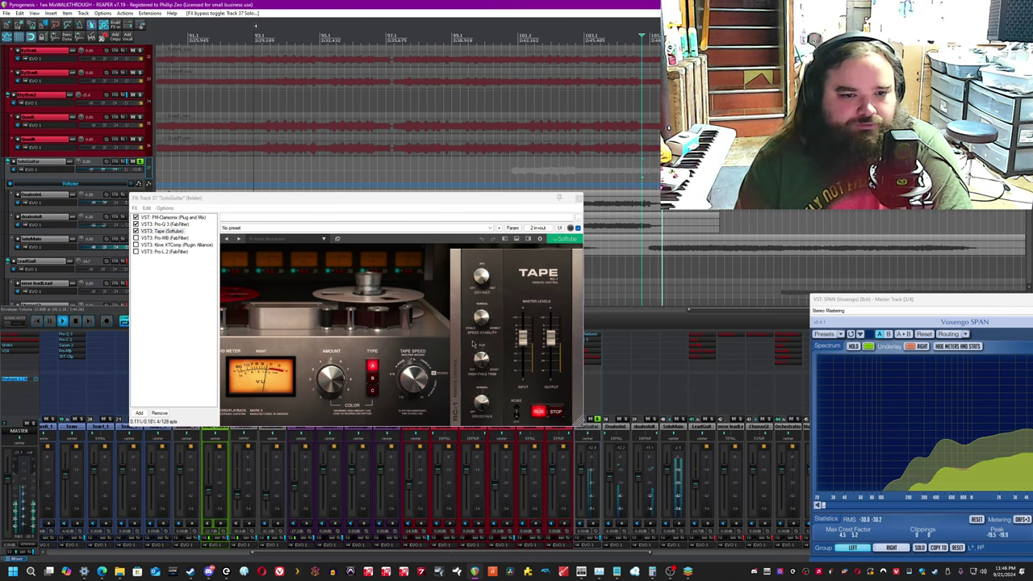
left_click(137, 231)
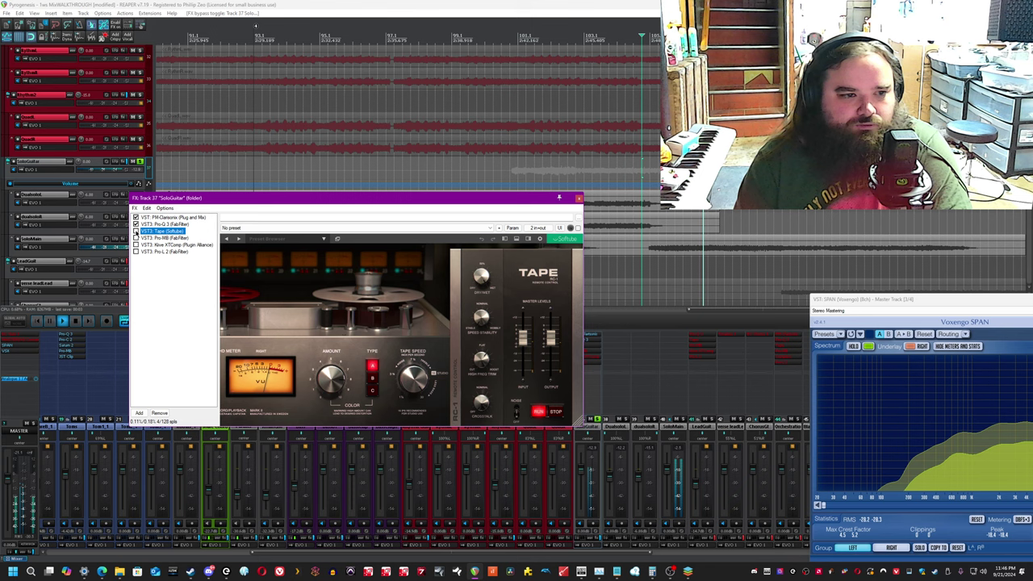
left_click(233, 369)
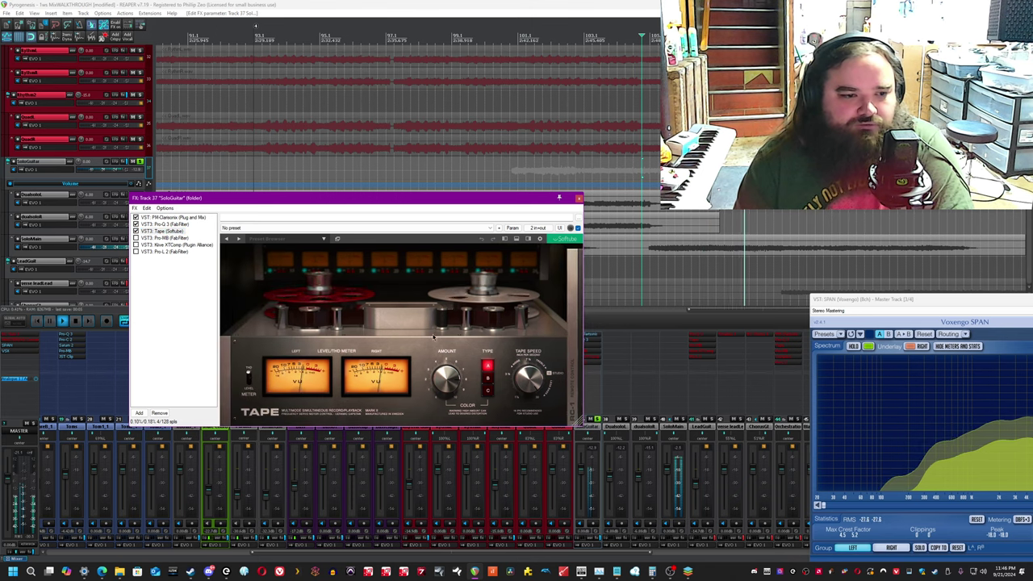
key("space")
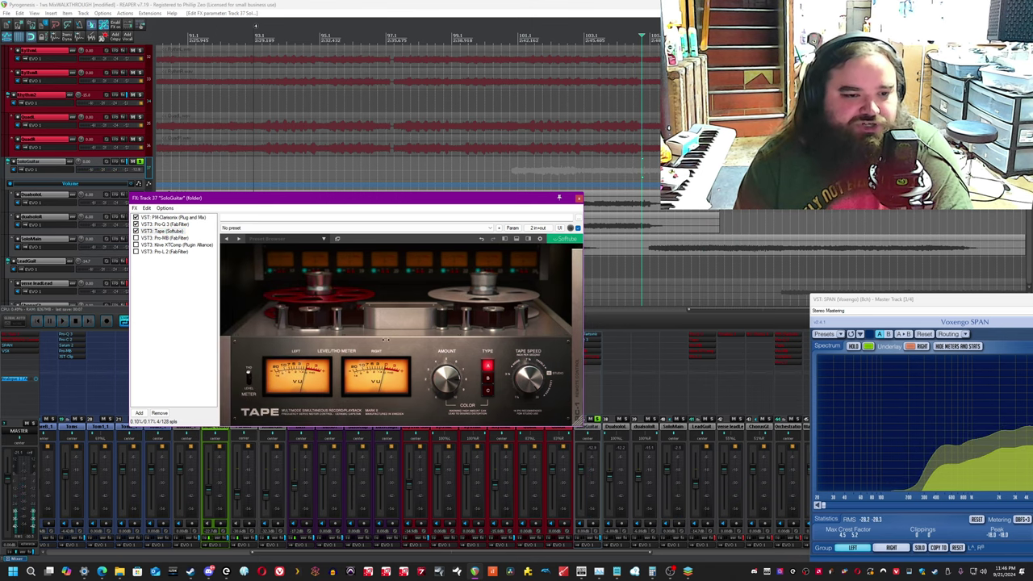
left_click(448, 18)
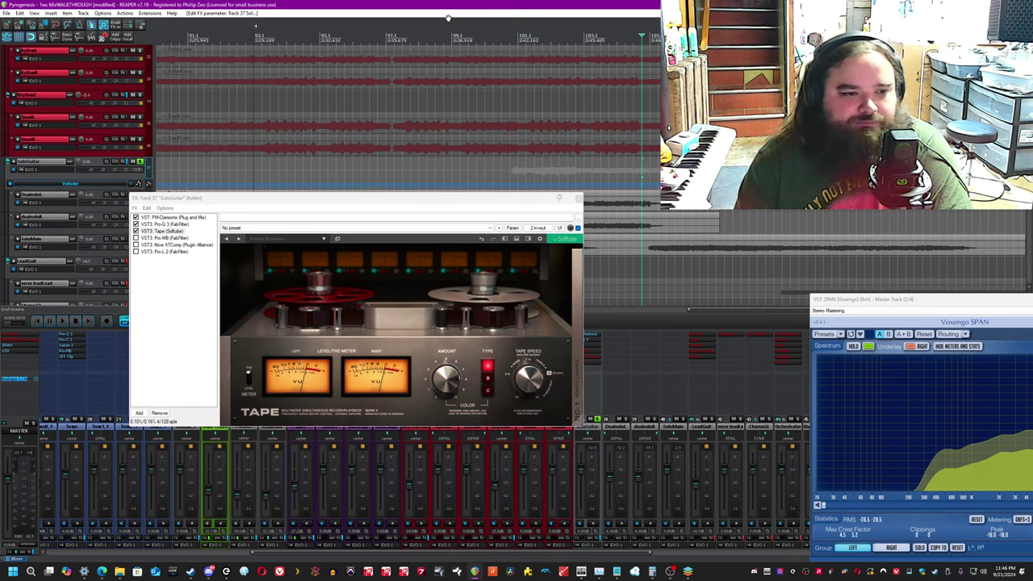
Switch the Tape plugin's meter from Level to THD and replay the solo to check the distortion reading.
left_click(309, 386)
left_click(402, 9)
left_click(248, 379)
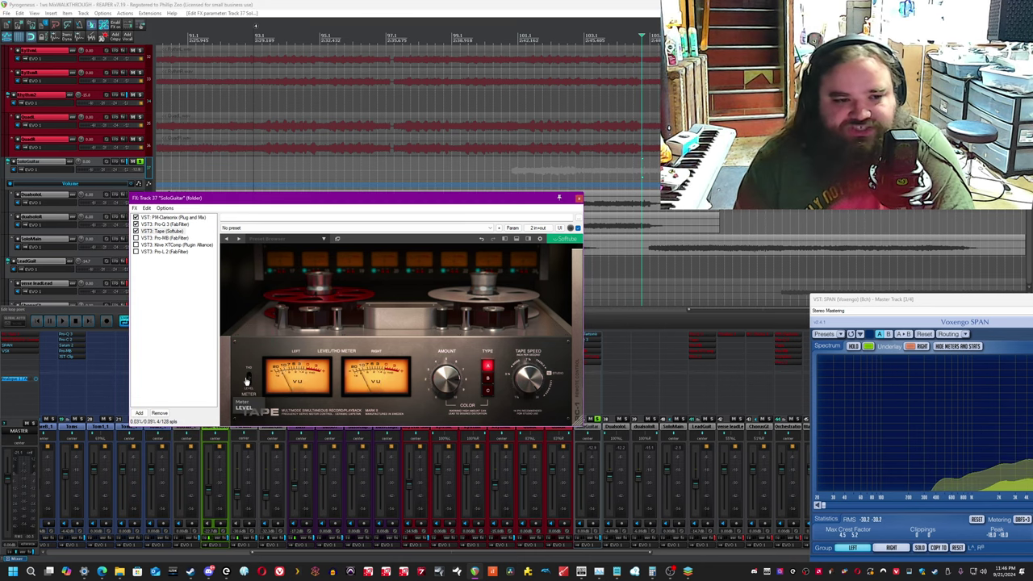
left_click(248, 379)
key("space")
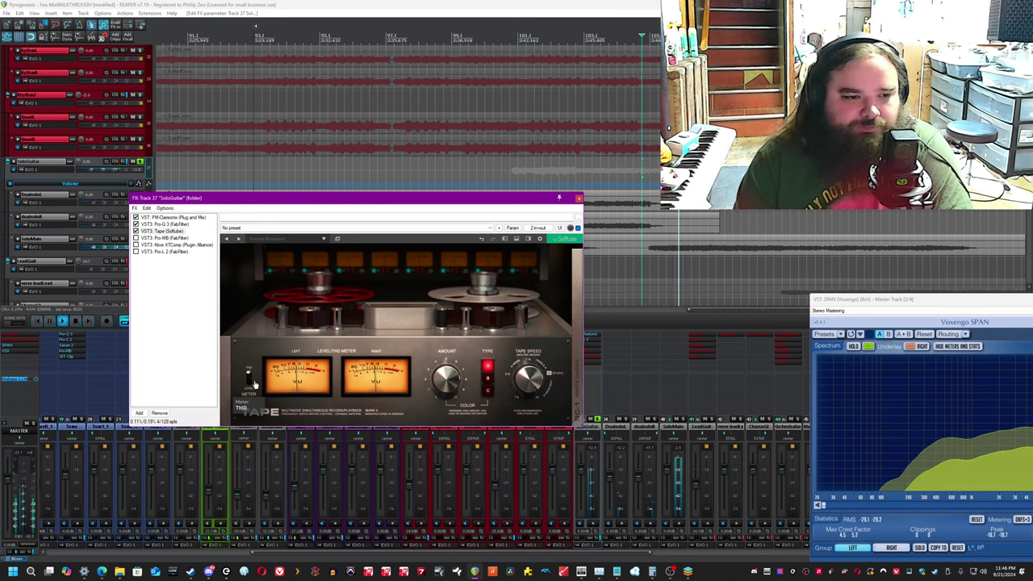
left_click(575, 379)
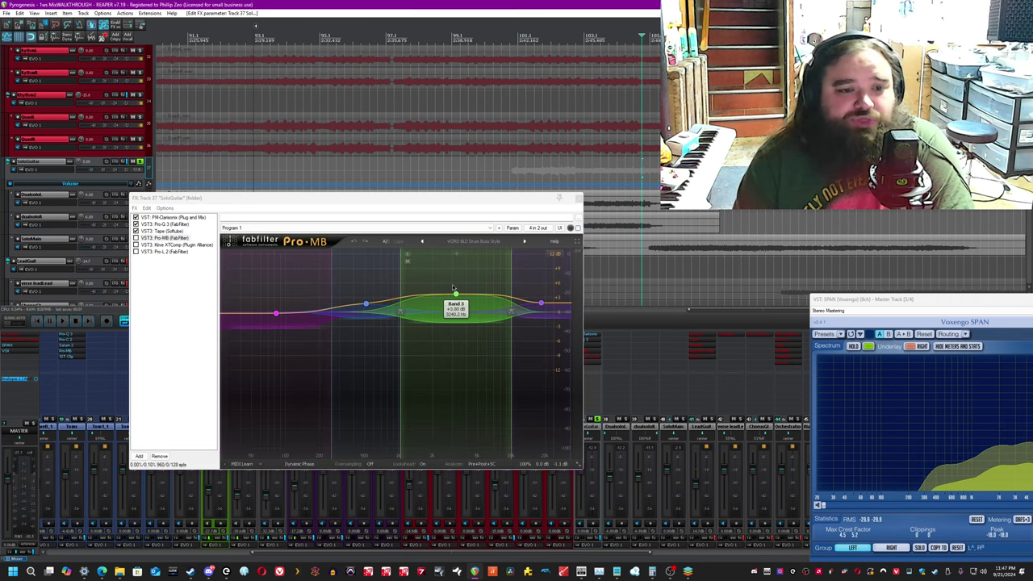
Enable Pro-MB on SoloGuitar during playback, open Band 3's compression controls, and pin the FX window on top.
left_click(136, 238)
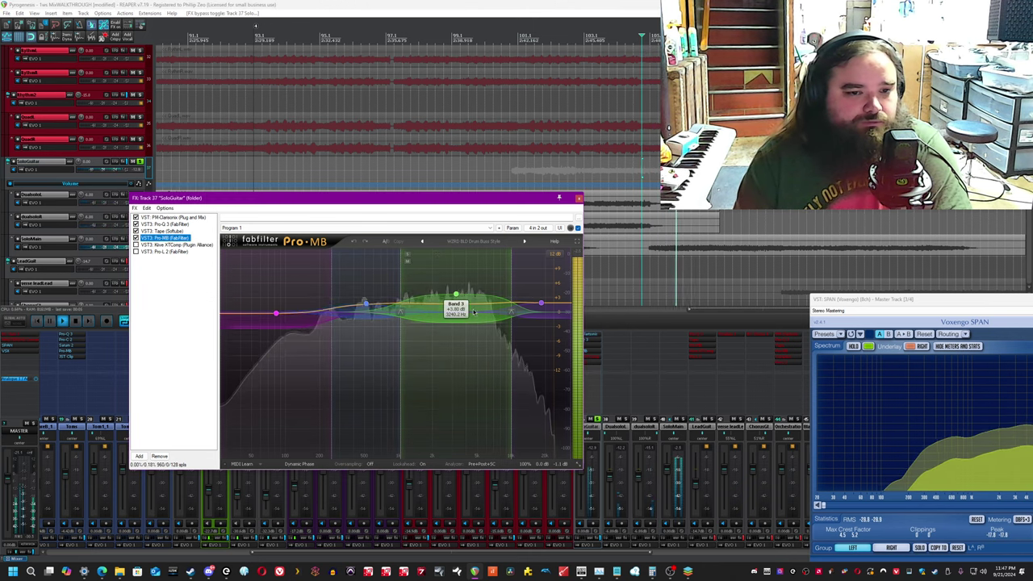
left_click(450, 315)
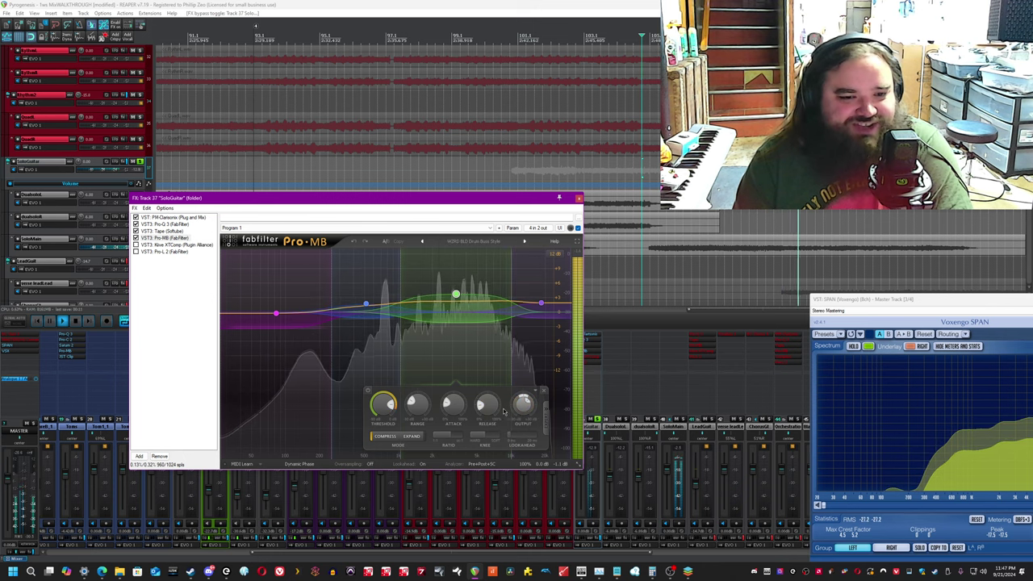
left_click(634, 4)
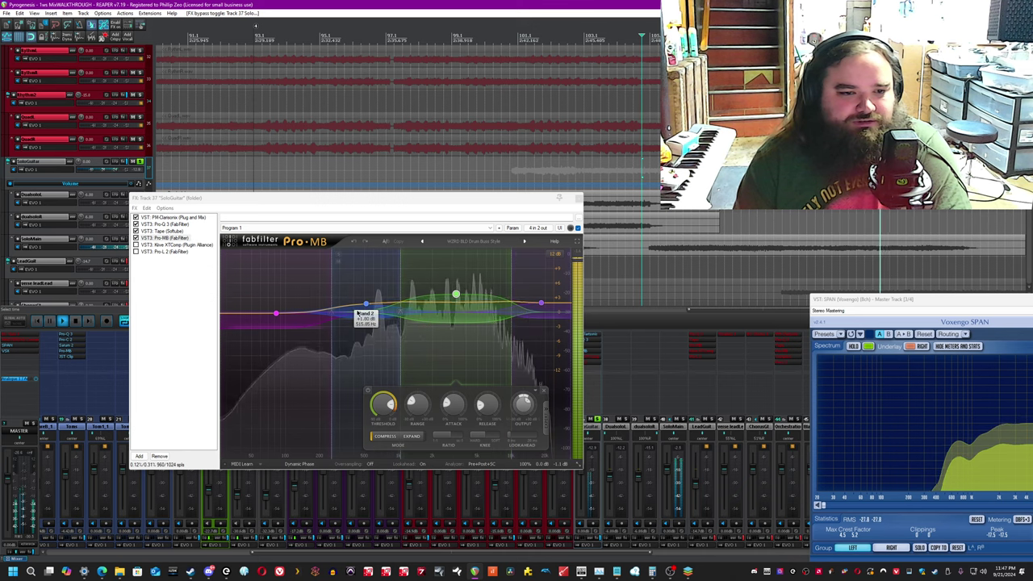
left_click(560, 199)
left_click(576, 6)
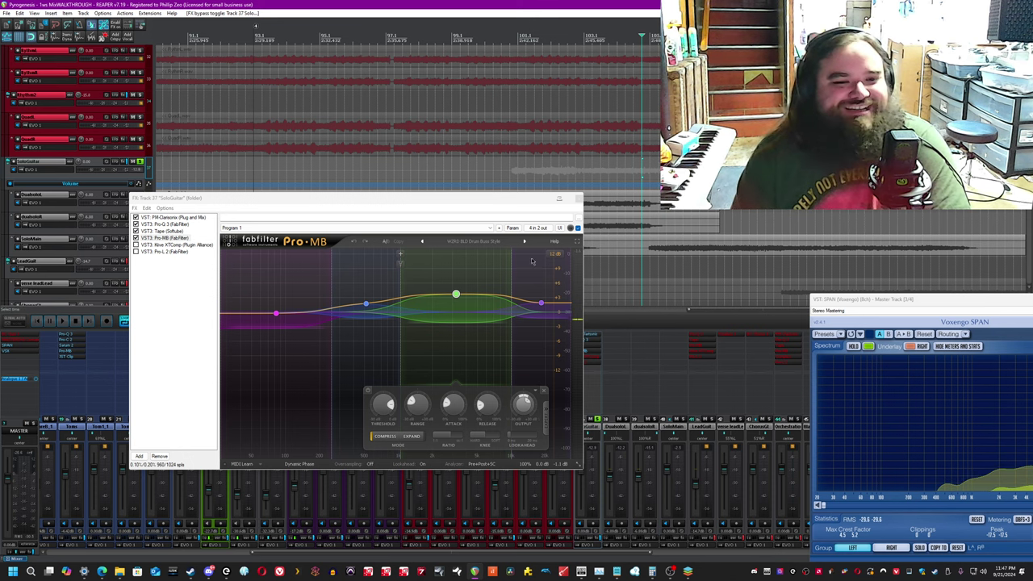
Play the solo from just before bar 101 with Pro-MB active, keeping its window clear of the solo tracks, and examine Band 3.
mouse_move(456, 295)
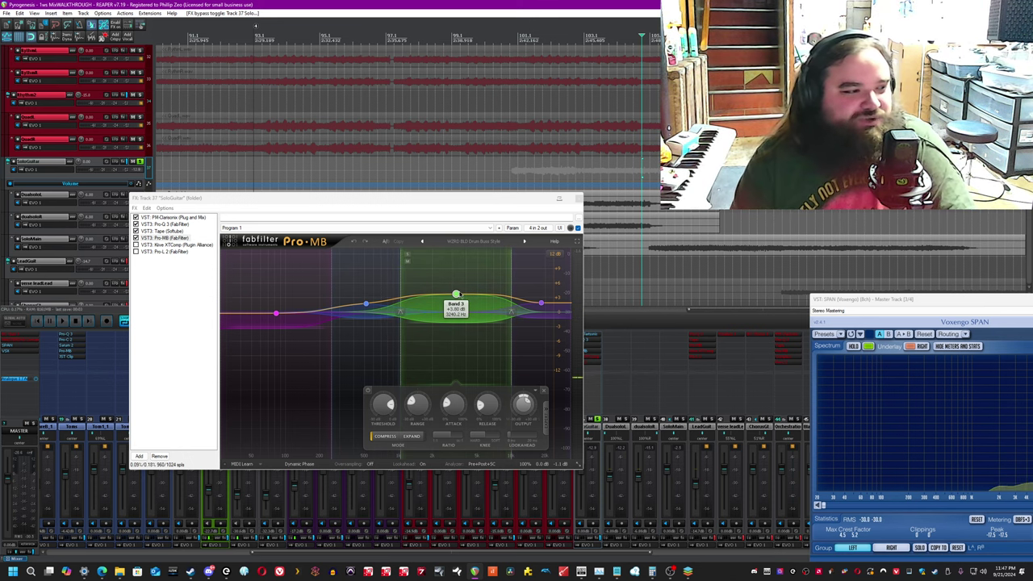
left_click_drag(429, 199, 432, 353)
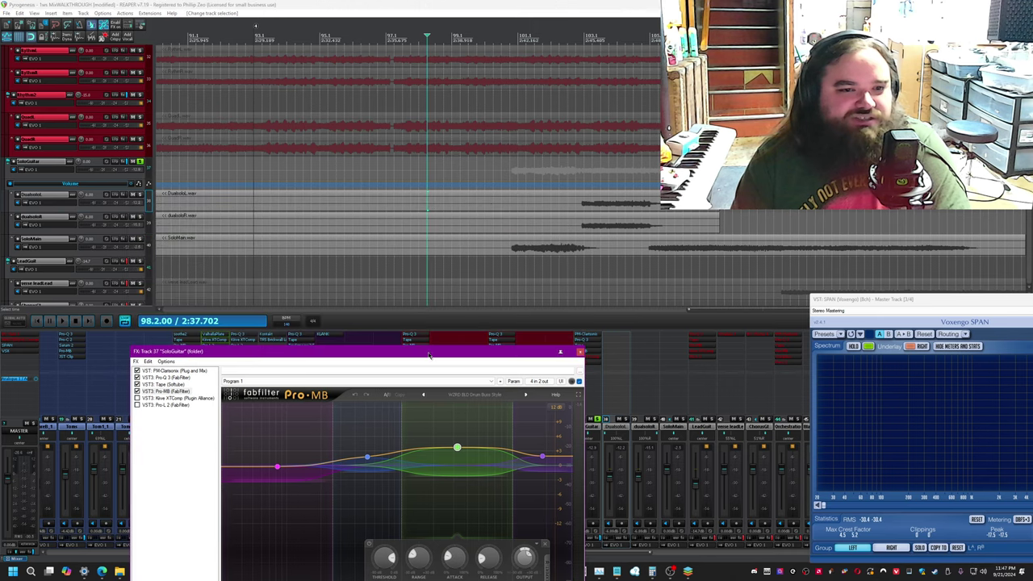
left_click(511, 135)
left_click(505, 168)
key("space")
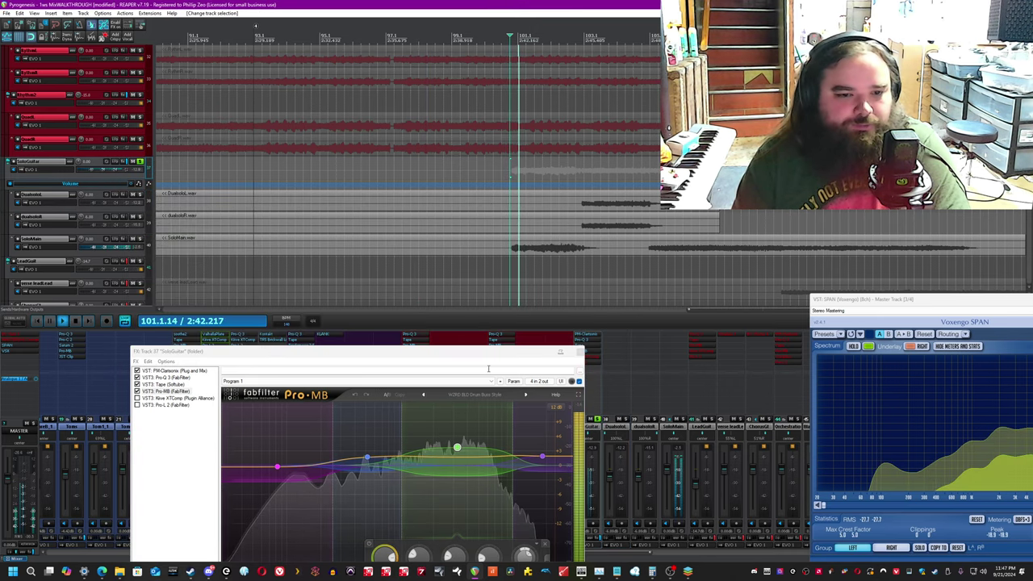
left_click_drag(500, 347, 500, 265)
left_click(536, 3)
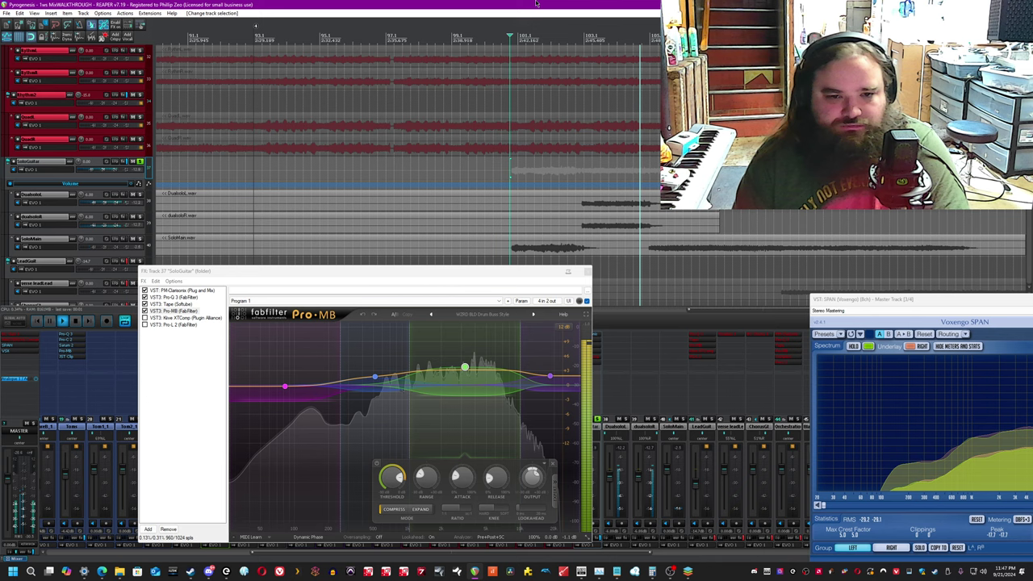
left_click_drag(484, 272, 511, 243)
key("space")
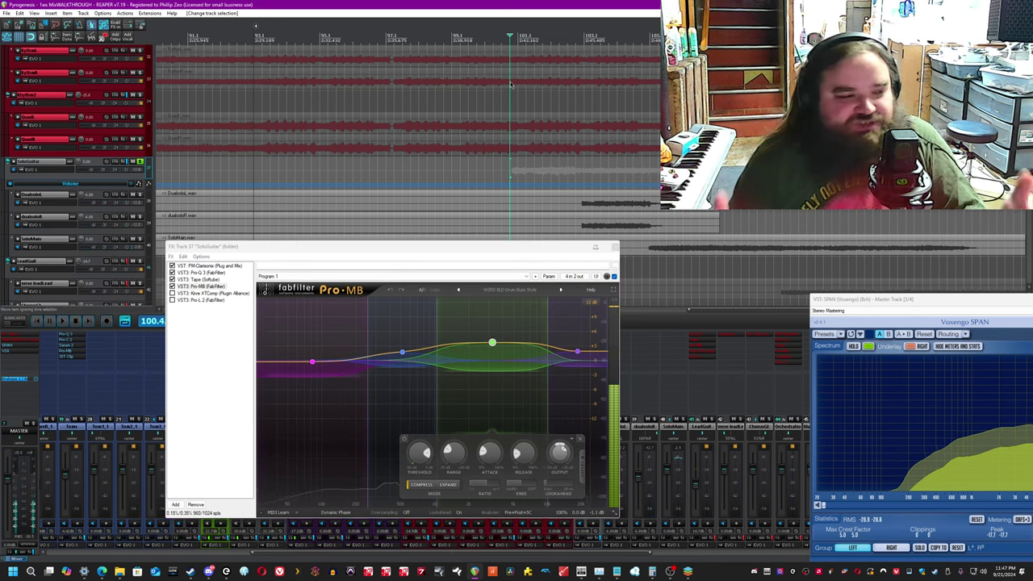
left_click(453, 381)
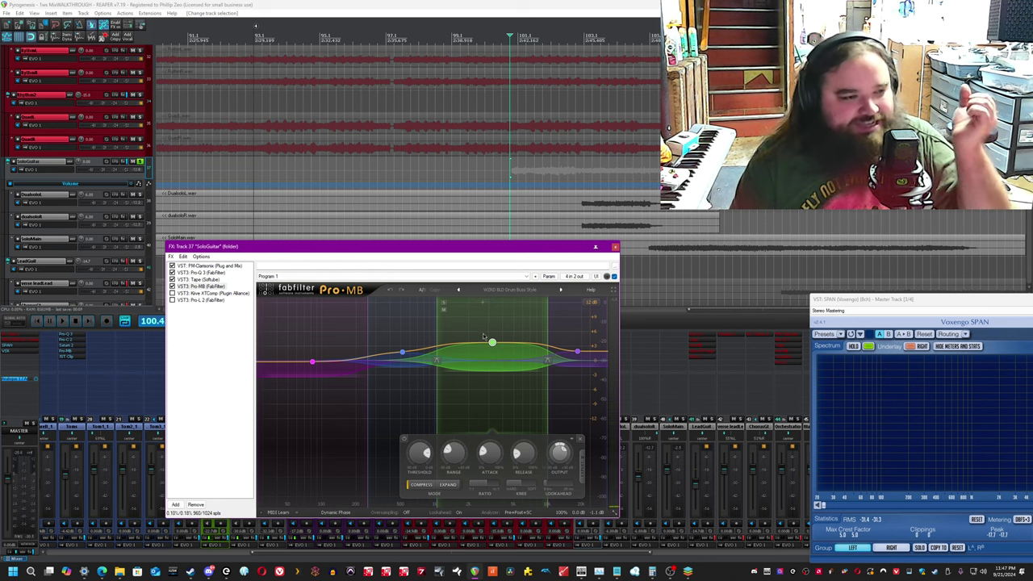
left_click(574, 4)
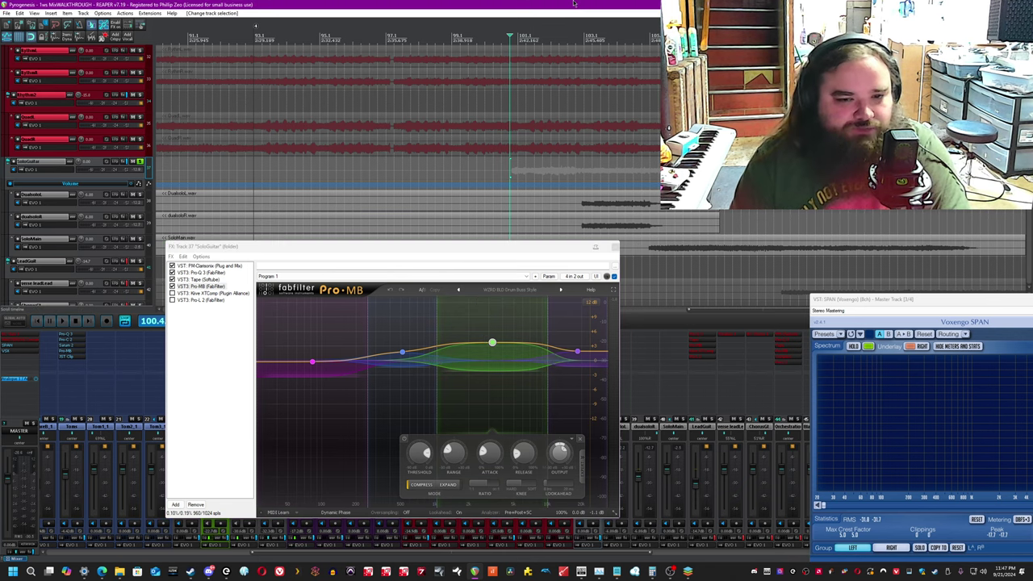
Enable Kiive XTComp on SoloGuitar, audition the solo with it active and bypassed, and save the project.
left_click(186, 293)
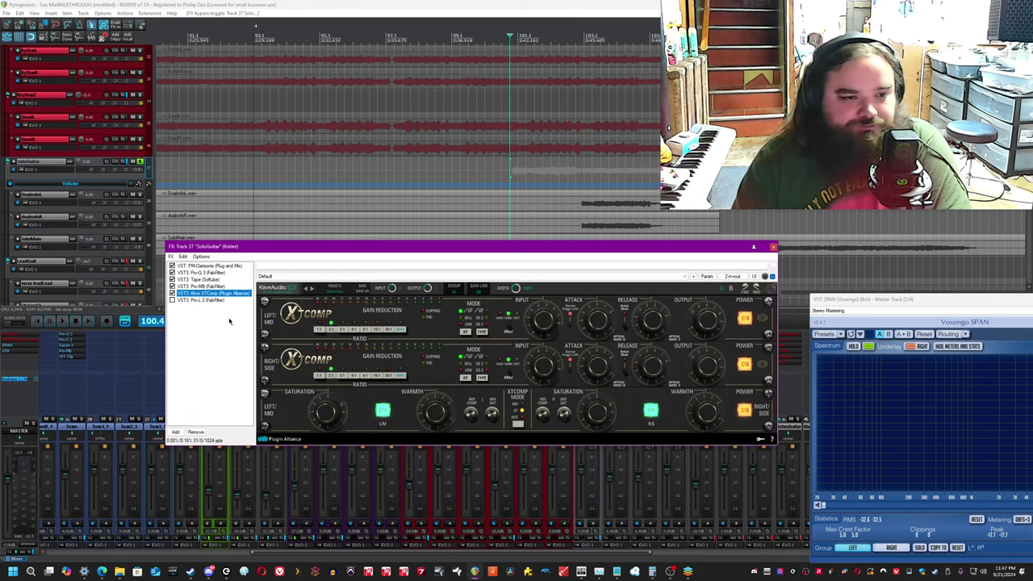
key("ctrl+s")
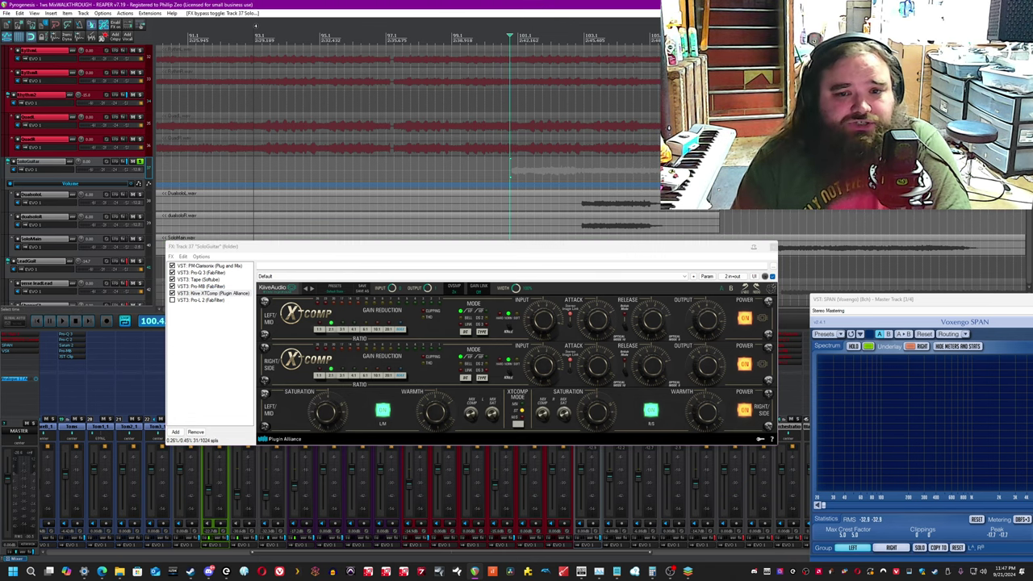
key("space")
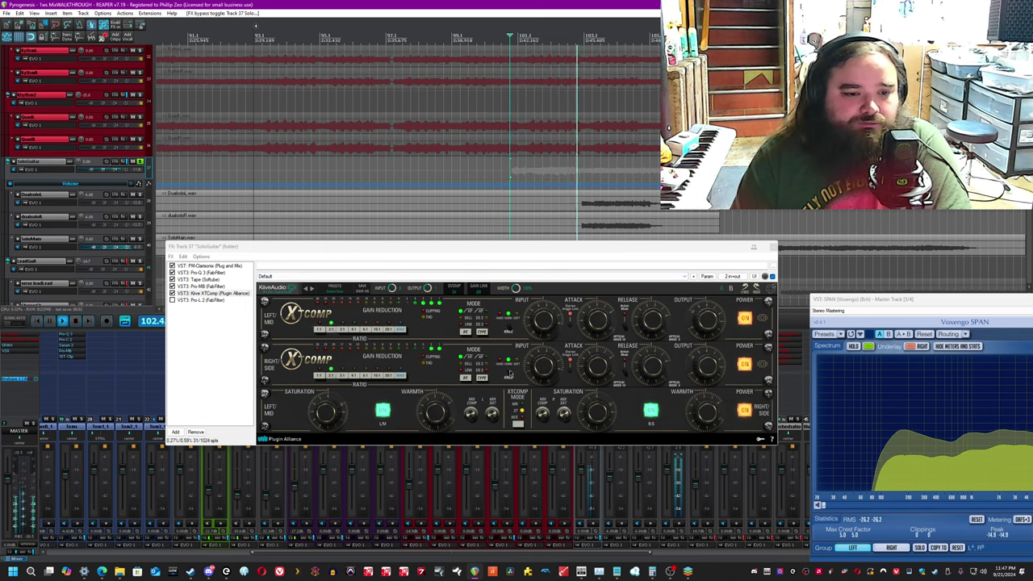
left_click(772, 276)
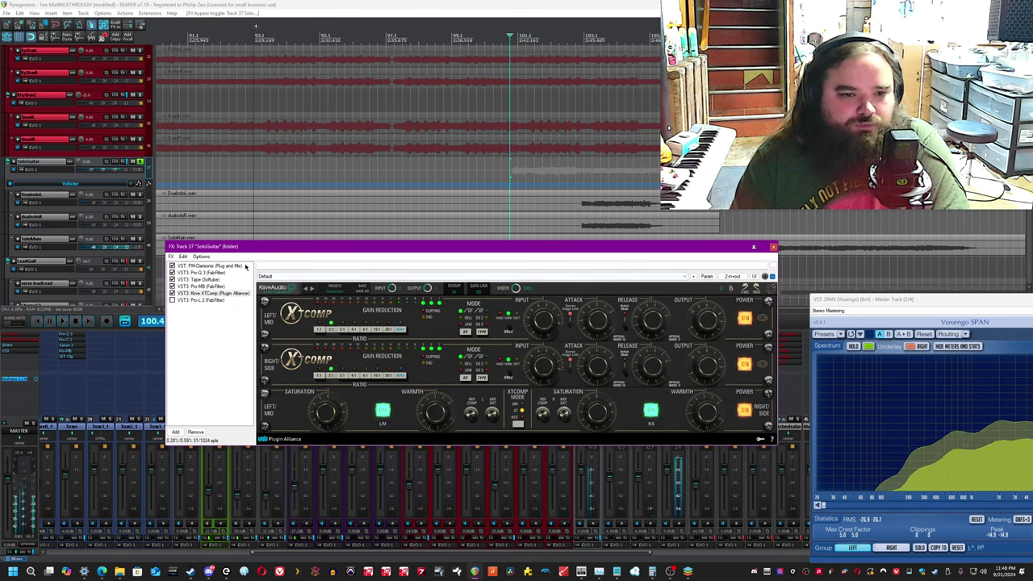
left_click(523, 4)
key("ctrl+s")
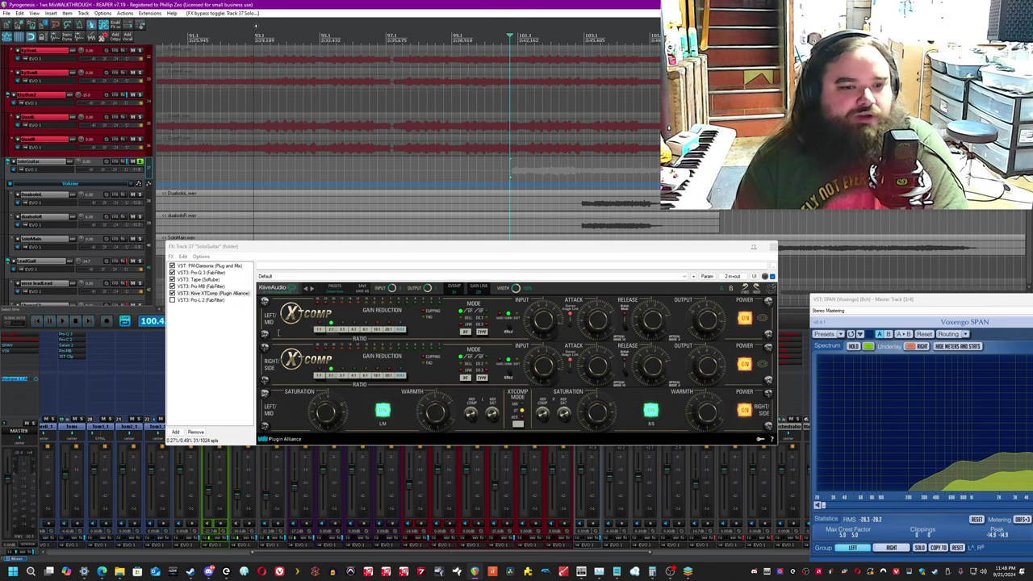
Open Pro-L 2 in the SoloGuitar FX chain, enable it, and play the solo through it.
left_click(207, 301)
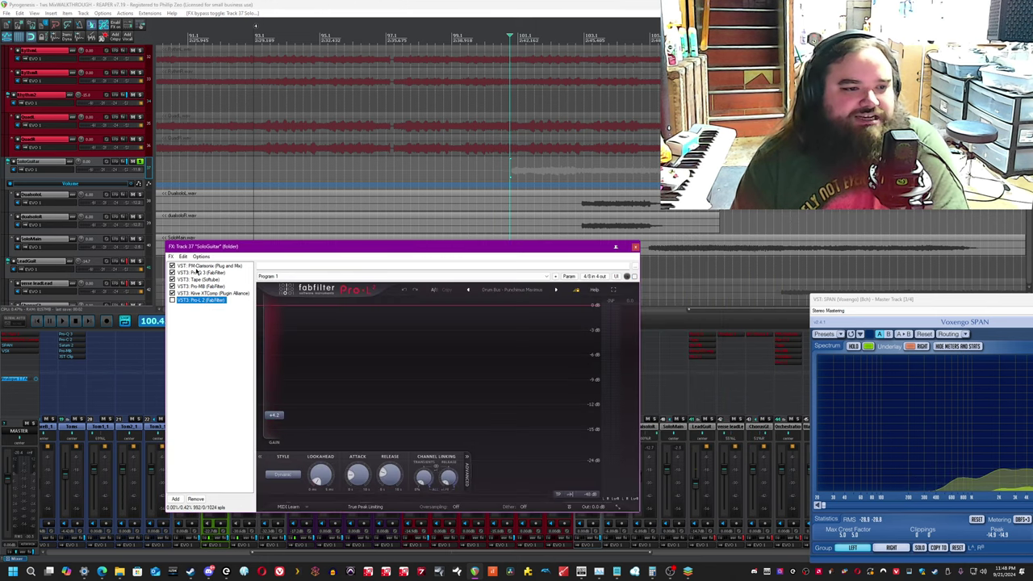
left_click(207, 300)
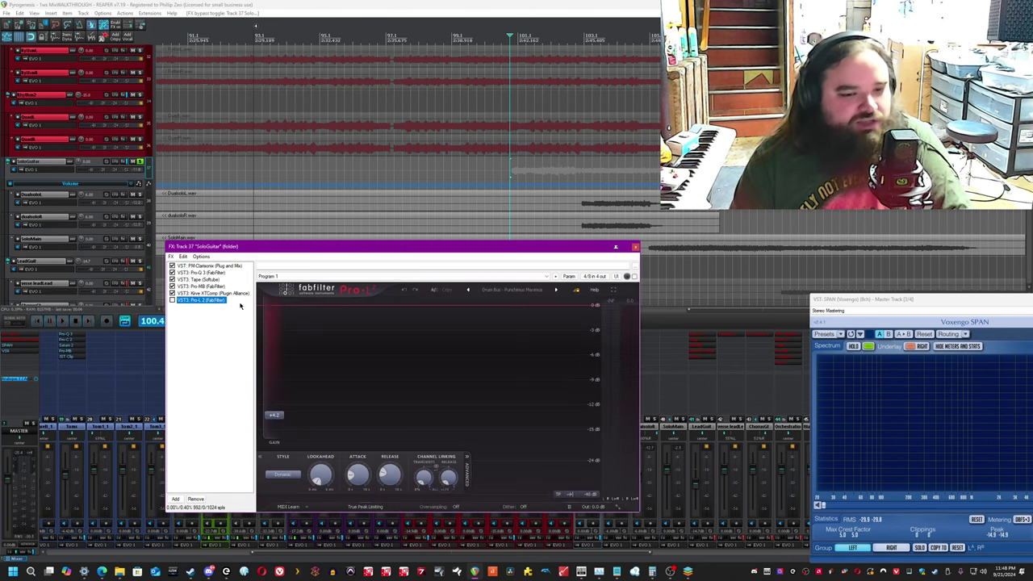
left_click(418, 4)
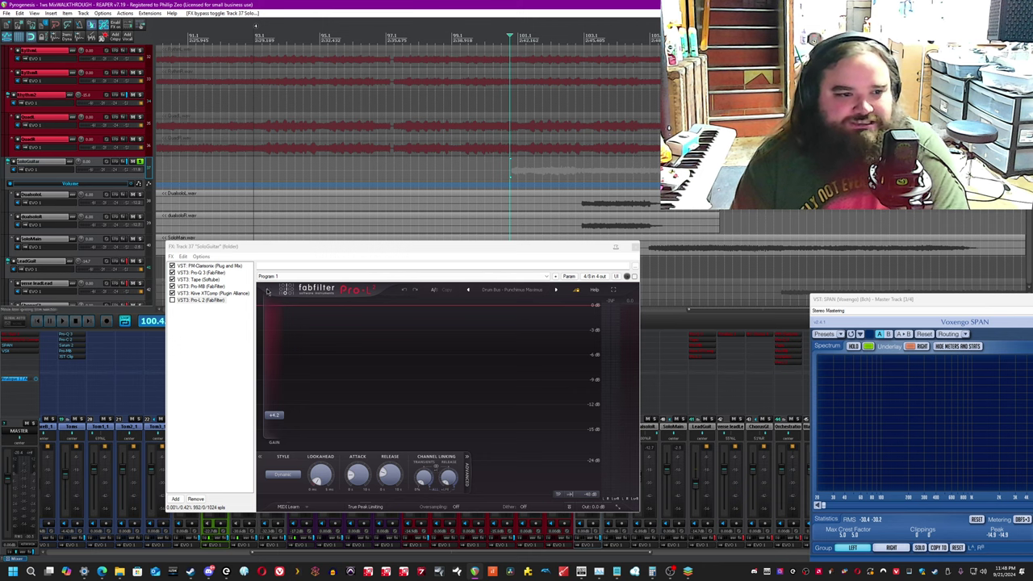
left_click(172, 300)
key("space")
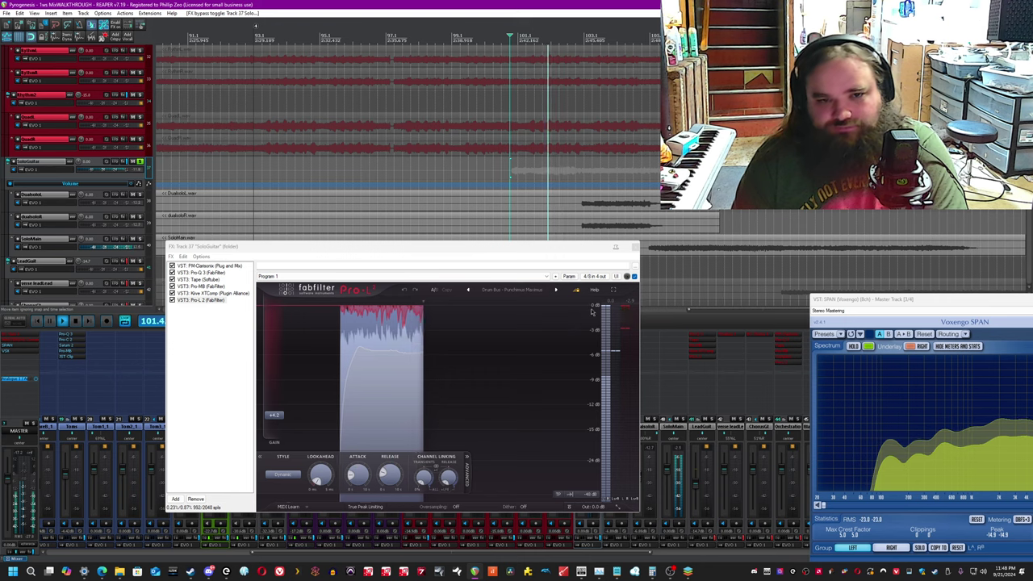
Examine Pro-L 2's gain reduction as the solo plays, stop playback, and close the SoloGuitar FX window.
left_click(593, 312)
left_click(503, 5)
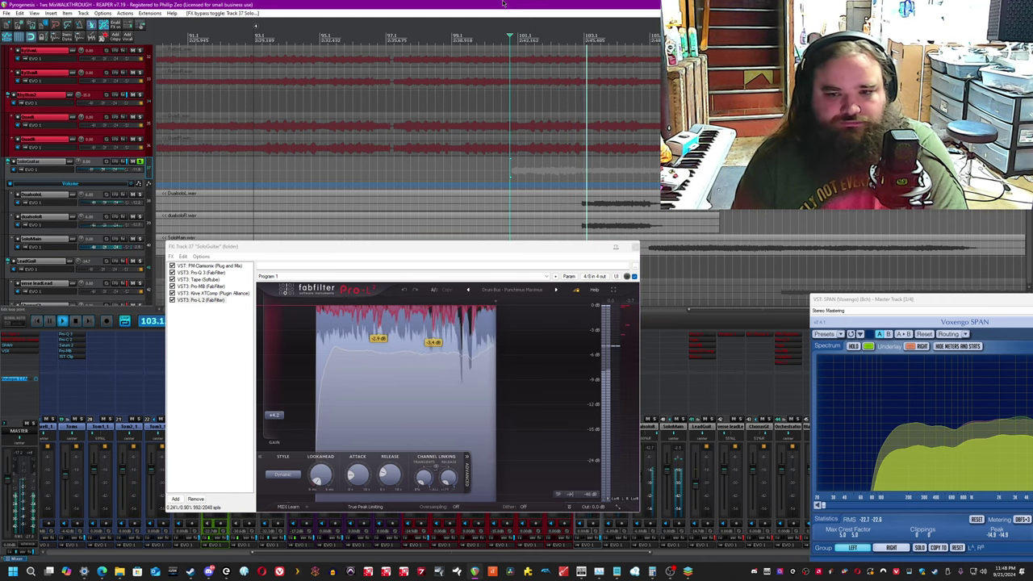
left_click(614, 305)
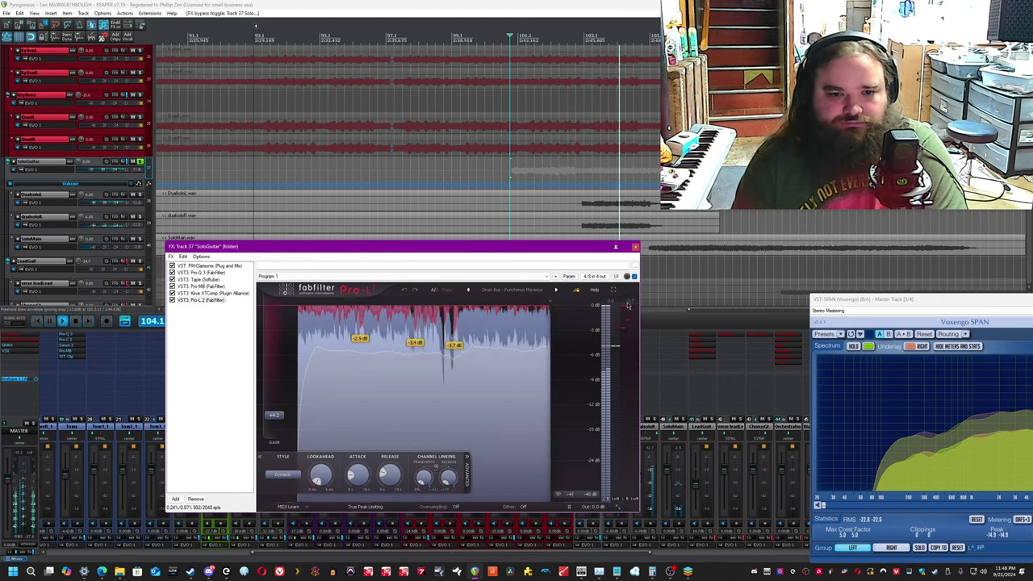
double_click(600, 4)
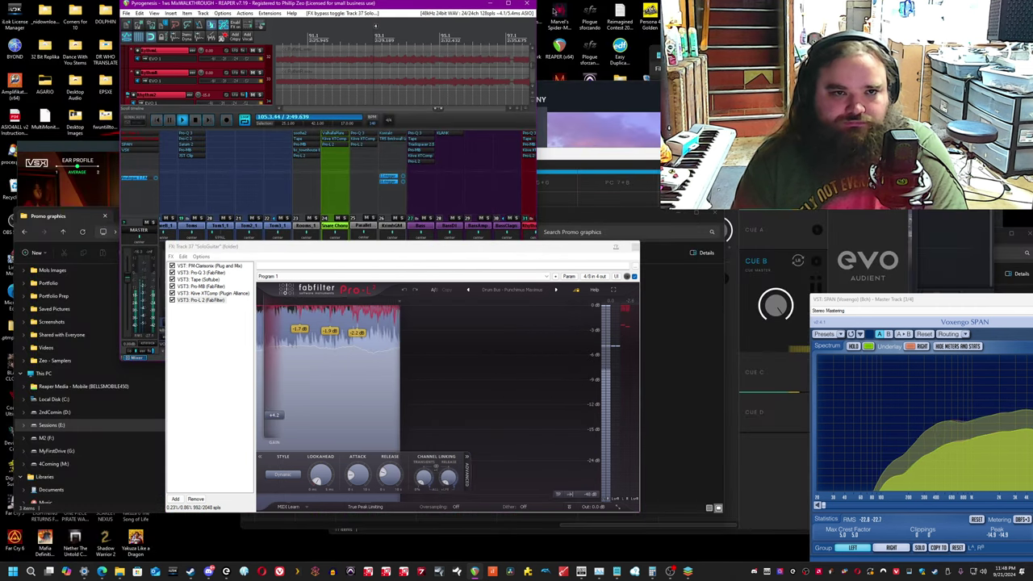
double_click(462, 3)
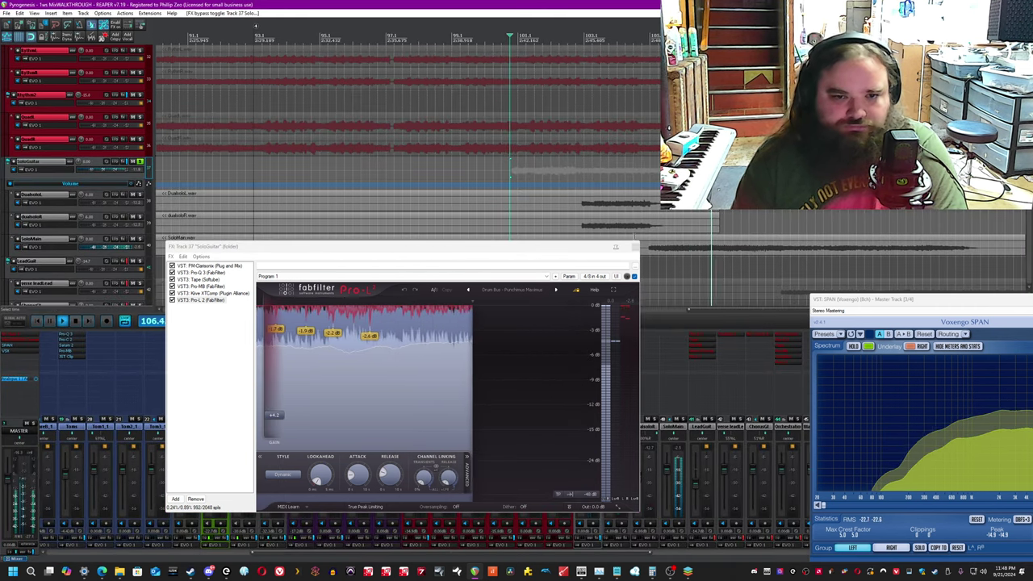
key("space")
left_click(636, 249)
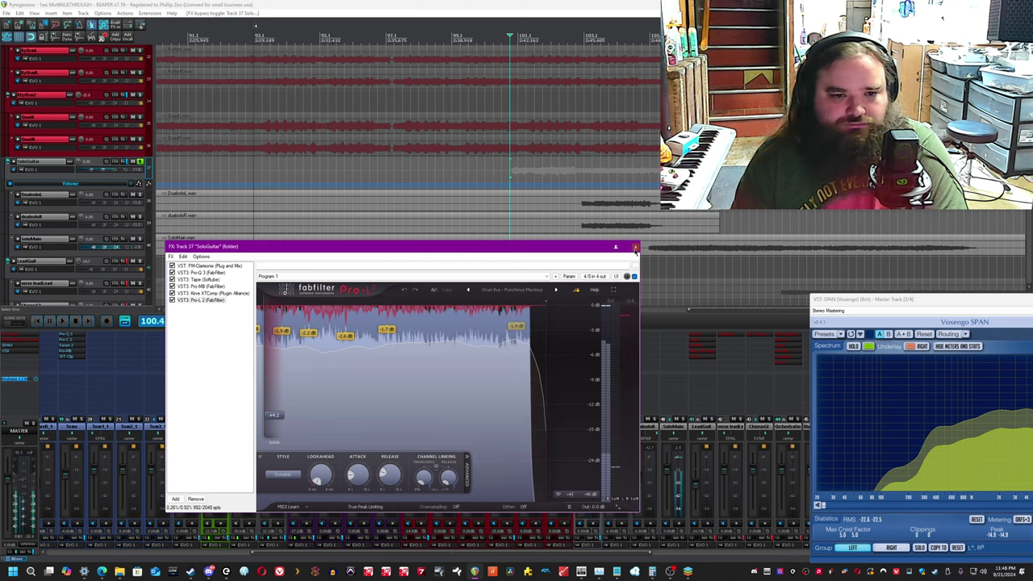
left_click(635, 248)
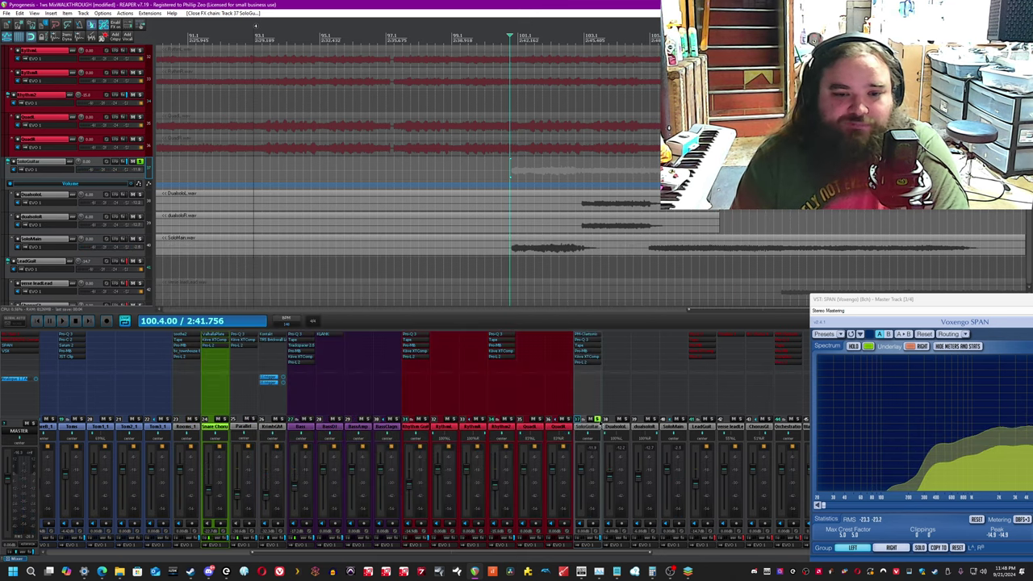
Unsolo SoloGuitar and play it in the full mix, comparing its whole FX chain enabled and disabled.
left_click(598, 420)
key("space")
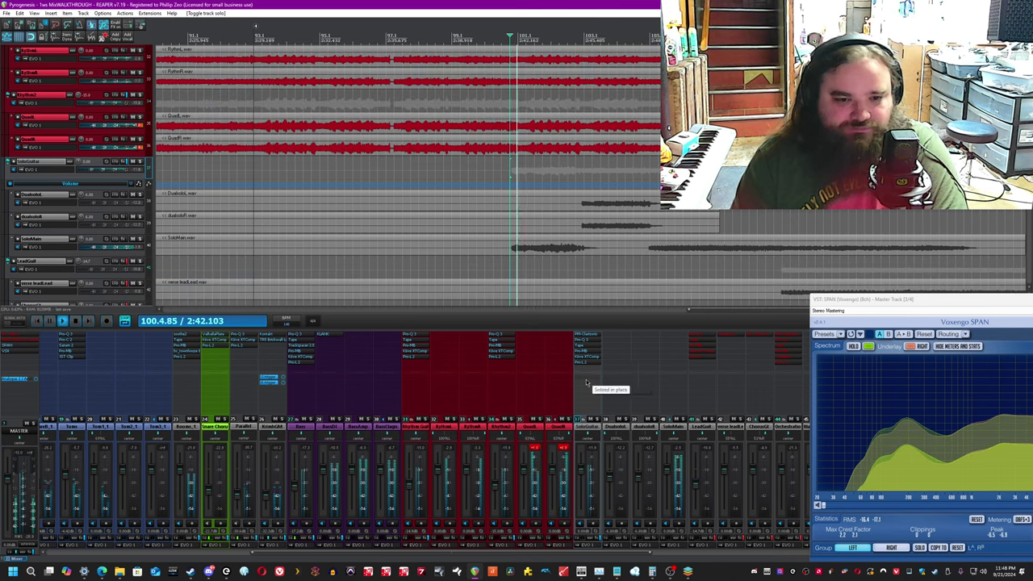
left_click(602, 545)
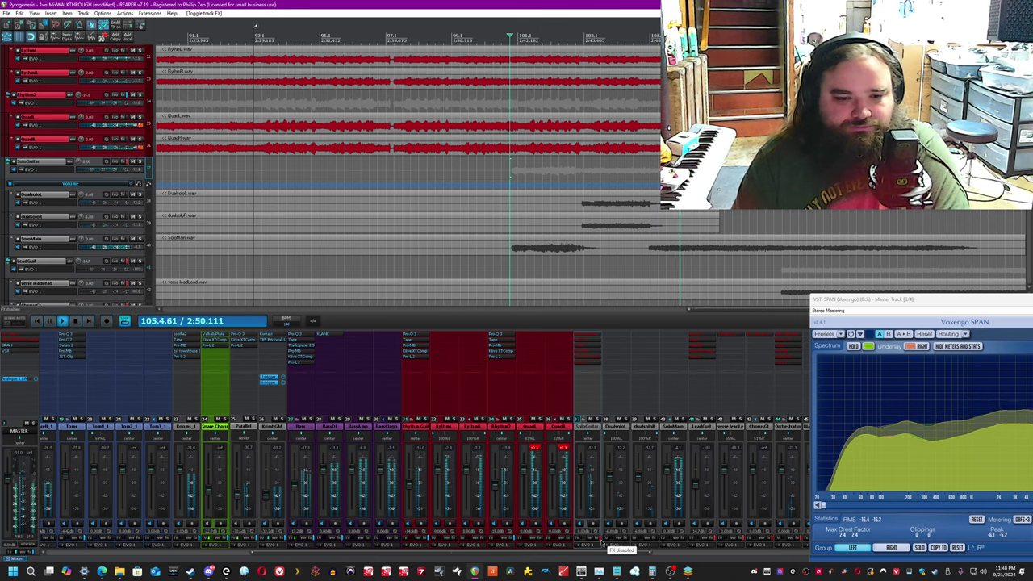
left_click(602, 546)
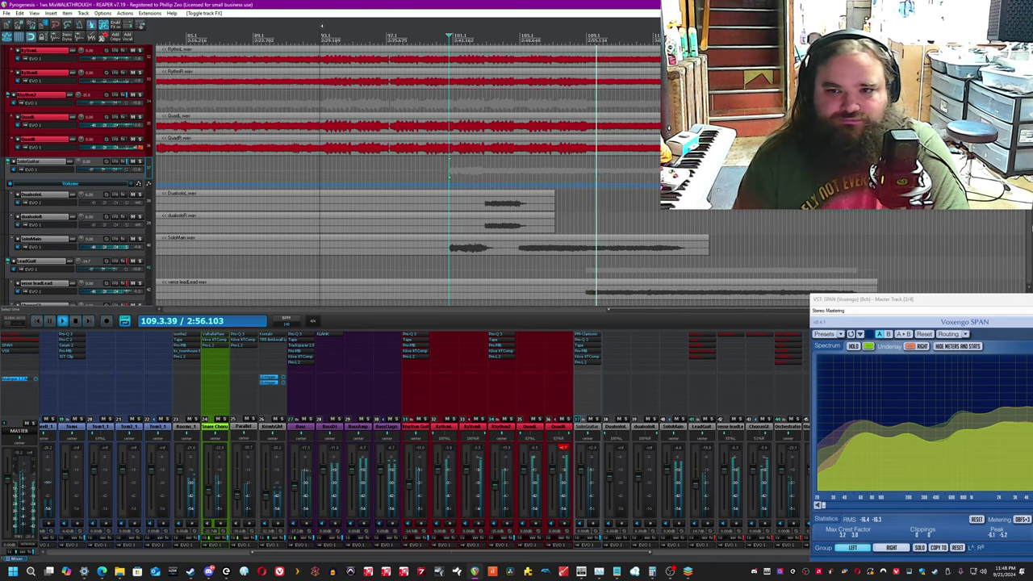
key("space")
Solo the LeadGuit folder and play its second section from bar 66.
scroll(449, 174, "down", 3)
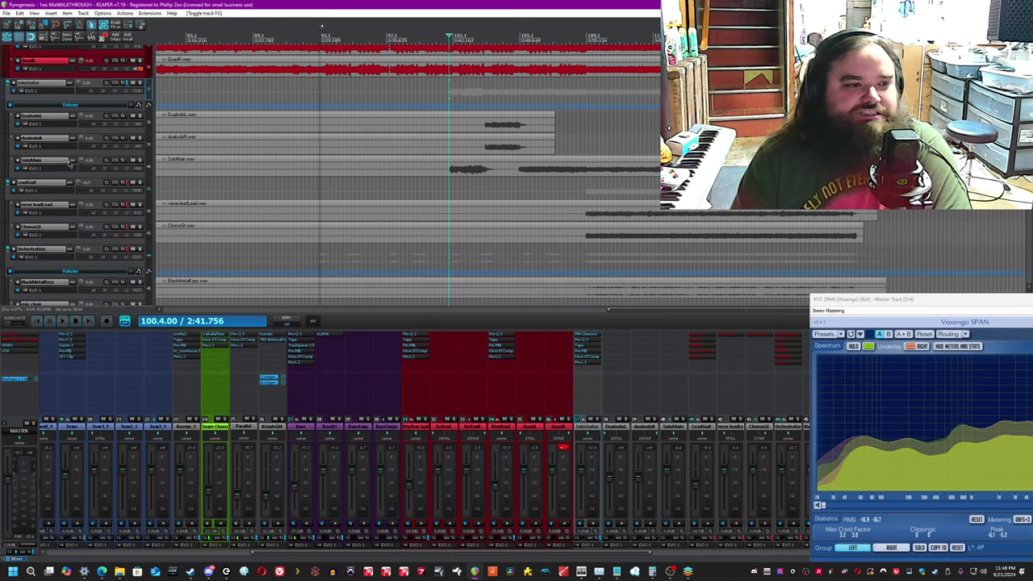
left_click(142, 184)
scroll(367, 176, "down", 3)
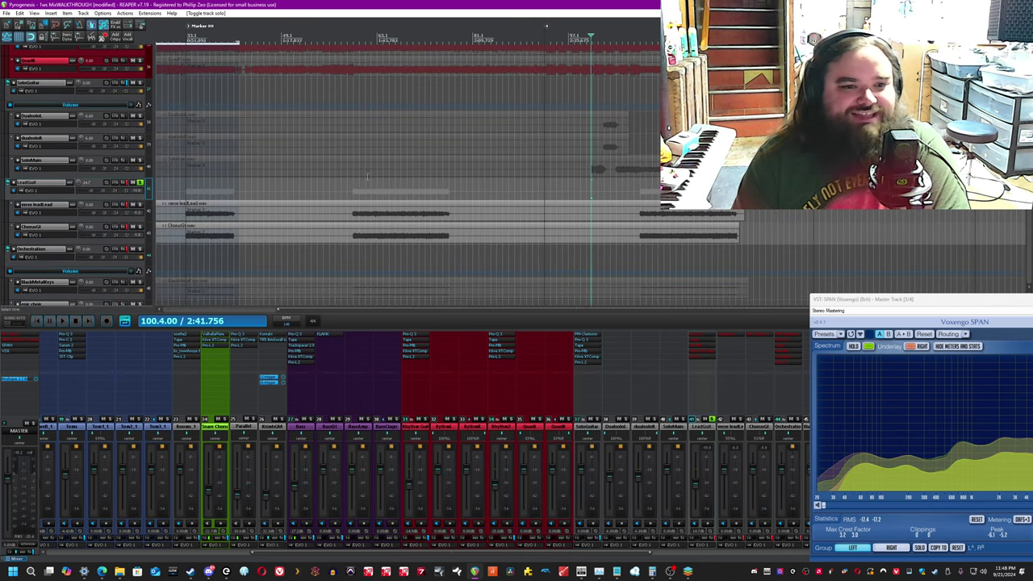
left_click(384, 184)
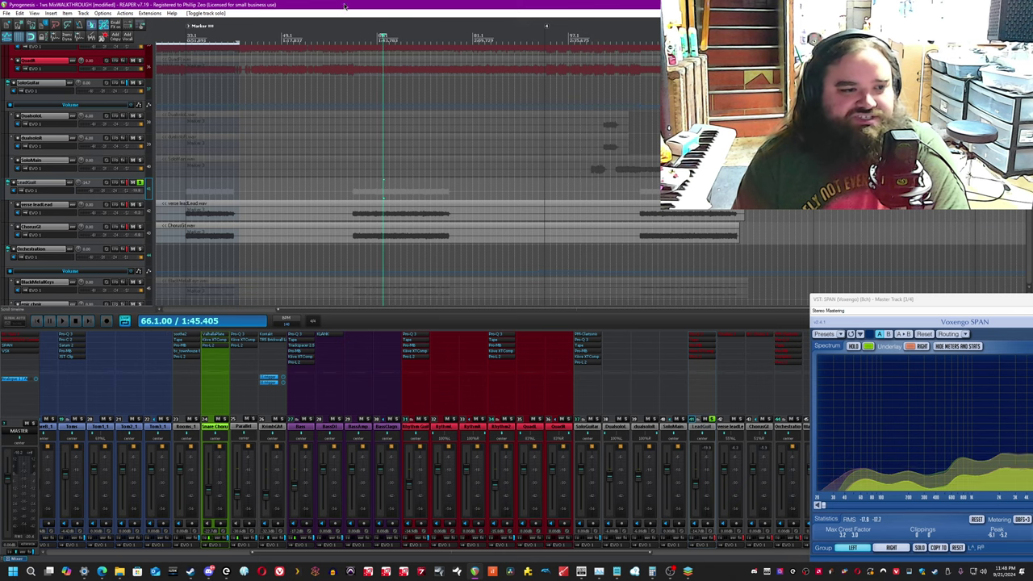
key("space")
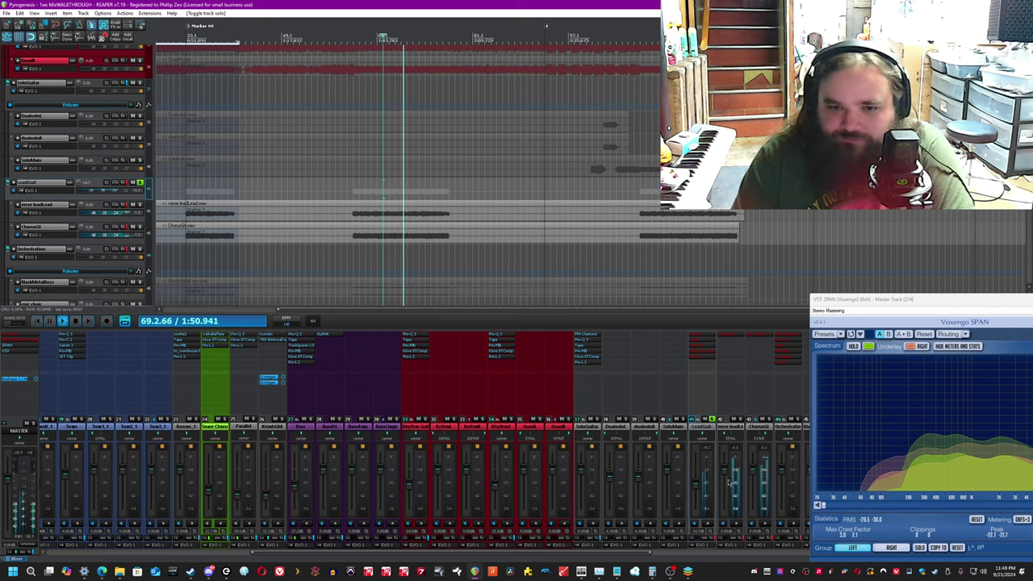
Enable the verse leadLead track's FX, audition its Timeless 3 delay with 1/8 Note sync, and close the plugin window.
left_click(741, 429)
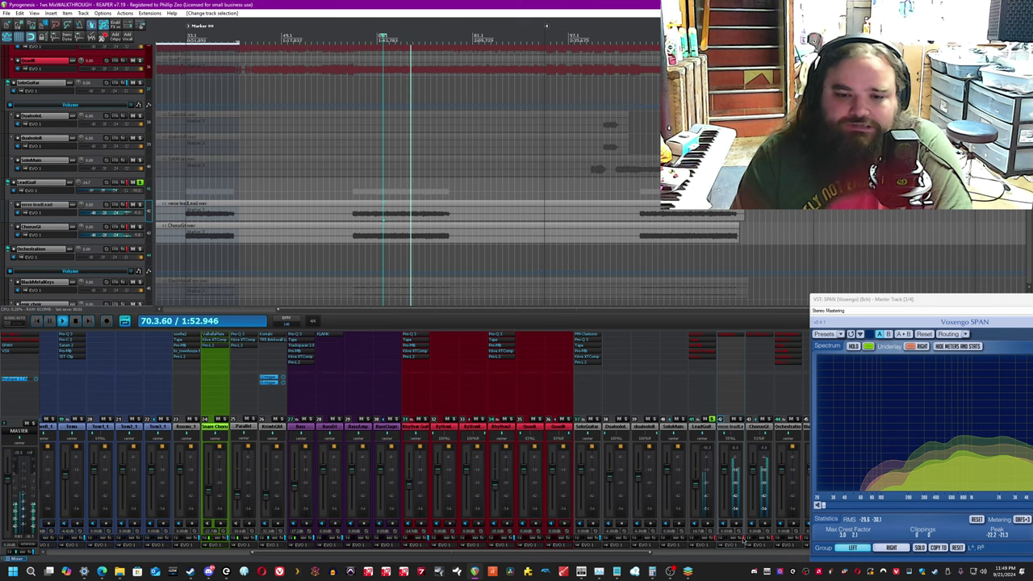
left_click(742, 539)
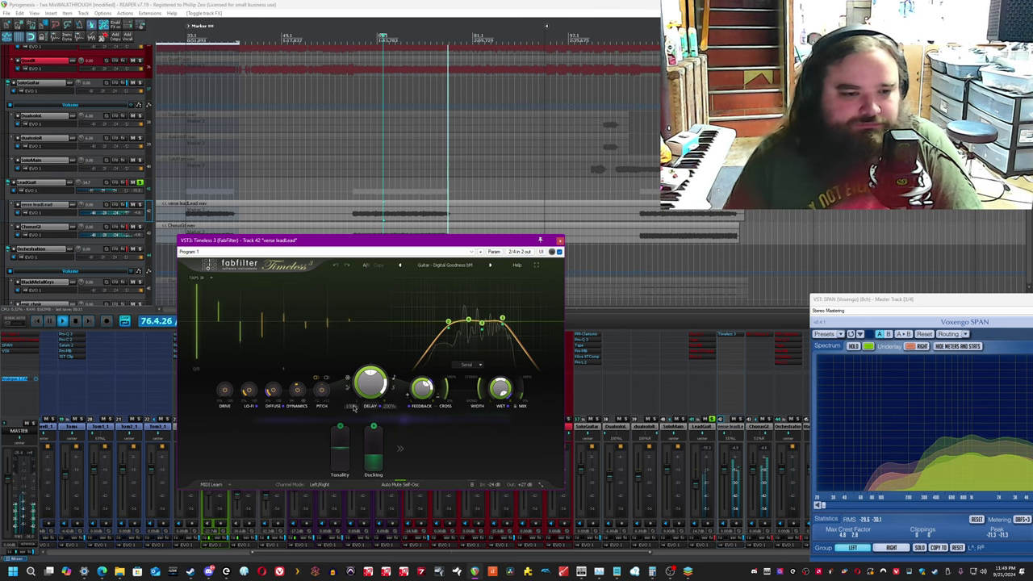
left_click(396, 378)
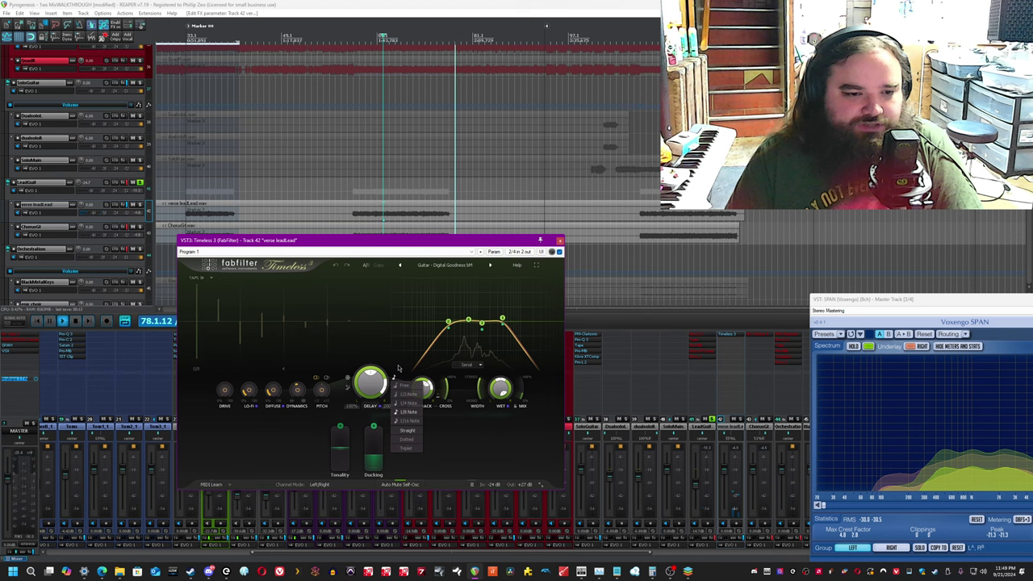
left_click(405, 410)
left_click(465, 4)
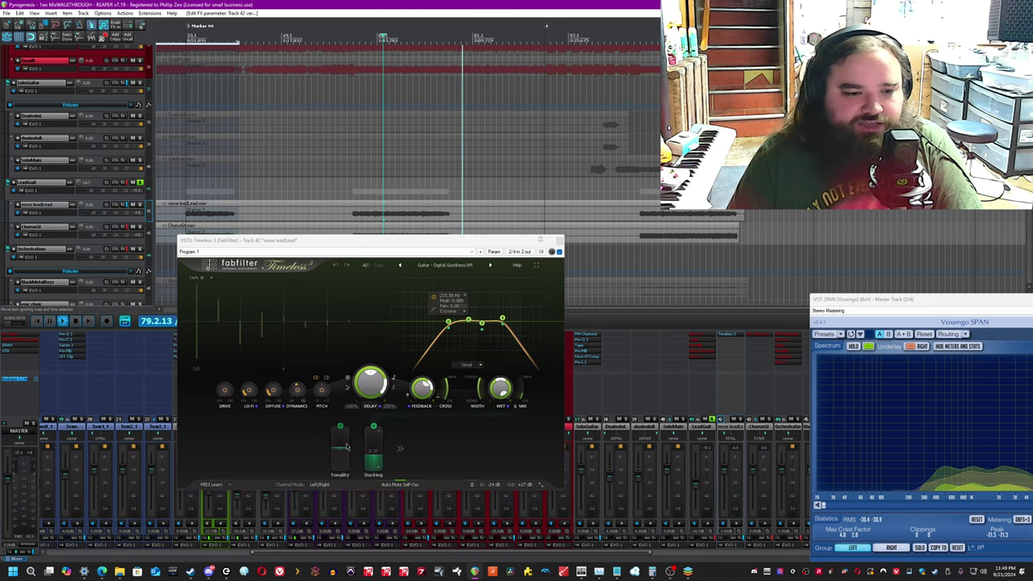
key("space")
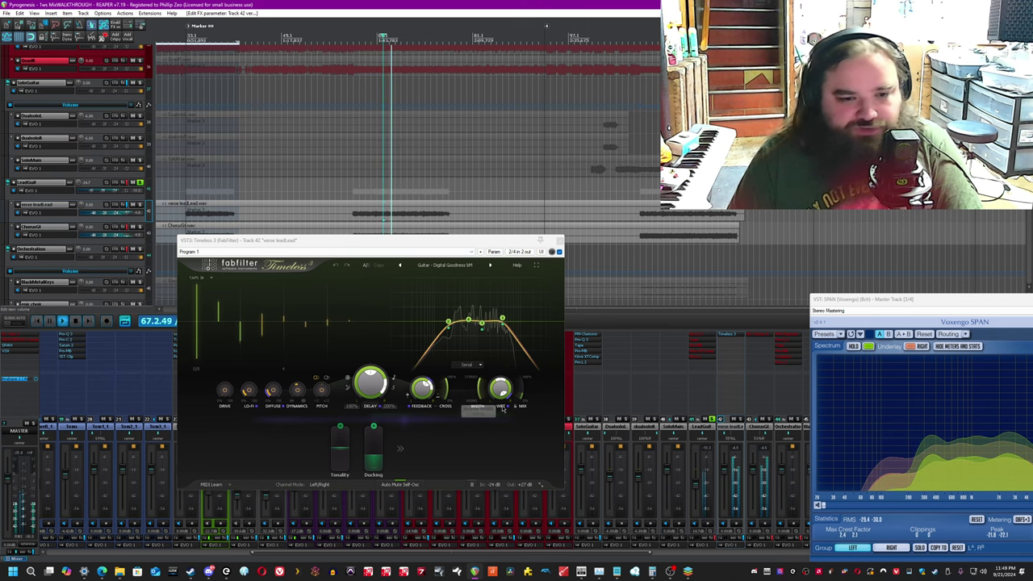
left_click(560, 240)
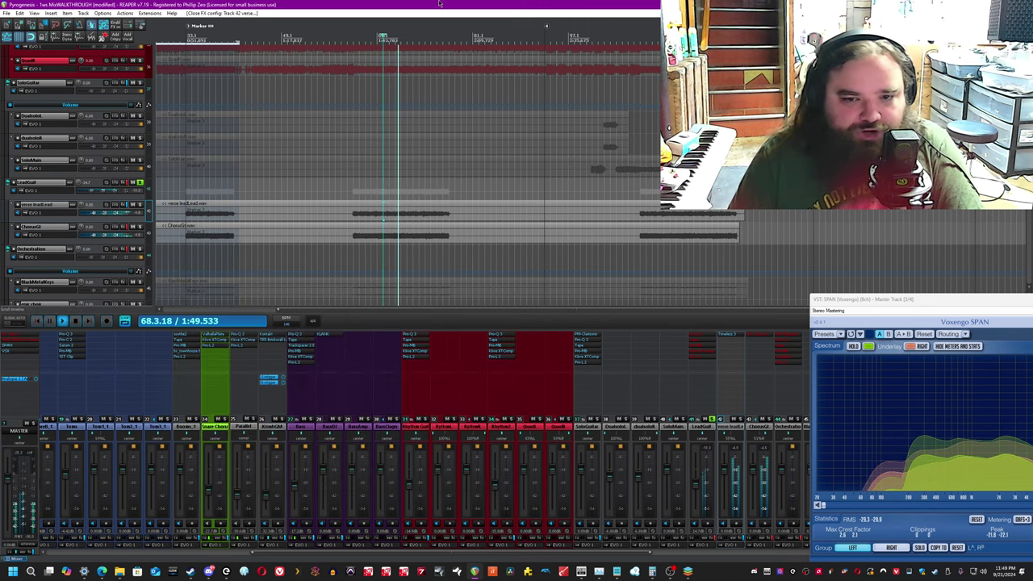
Solo ChorusGt with its FX enabled and place the Blue Cat's Chorus window below the upper tracks while it plays.
left_click(768, 420)
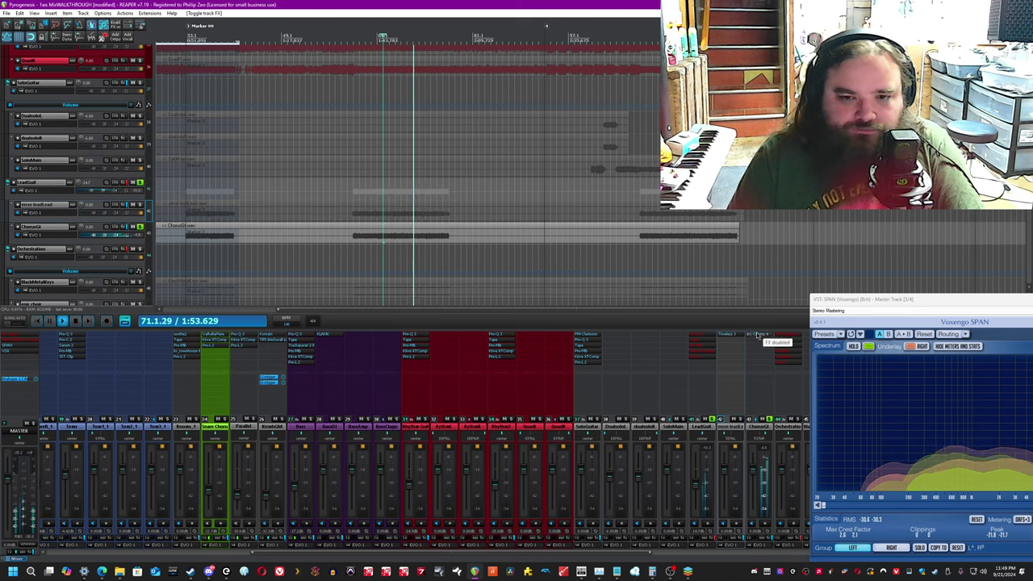
left_click_drag(206, 20, 350, 219)
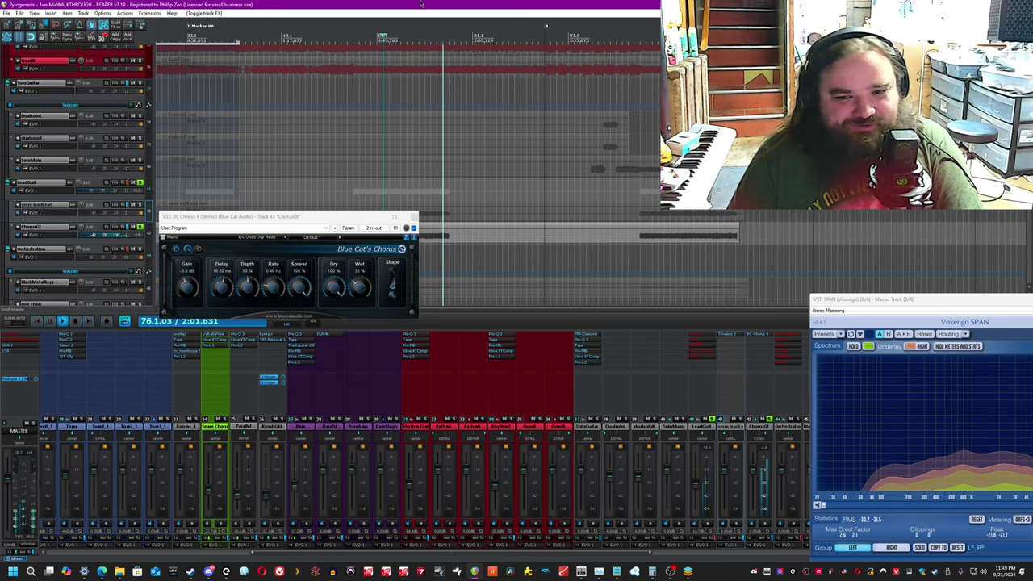
left_click(438, 199)
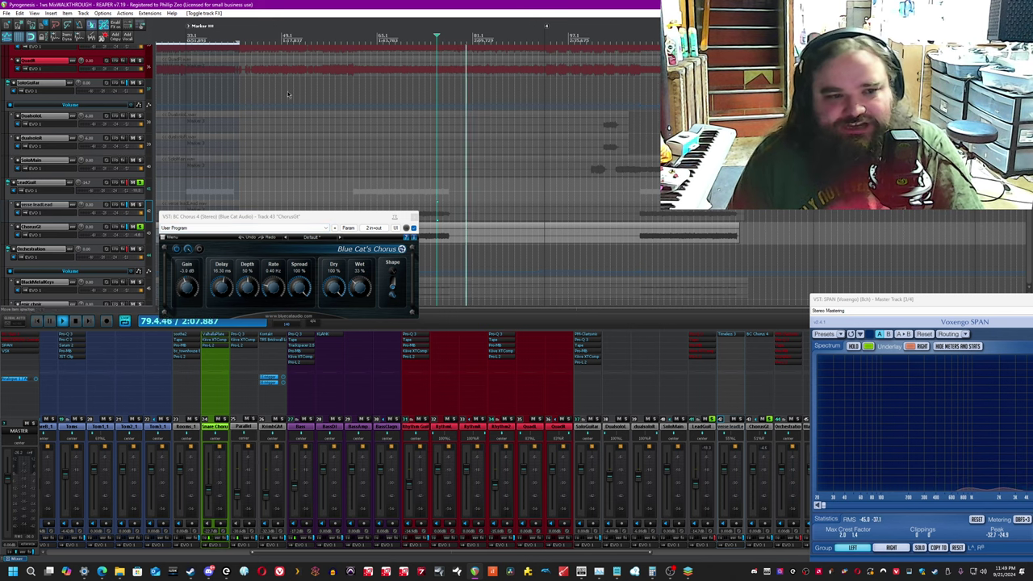
Play ChorusGt from bar 33, comparing Blue Cat's Chorus active and bypassed, and unsolo the track.
left_click(189, 188)
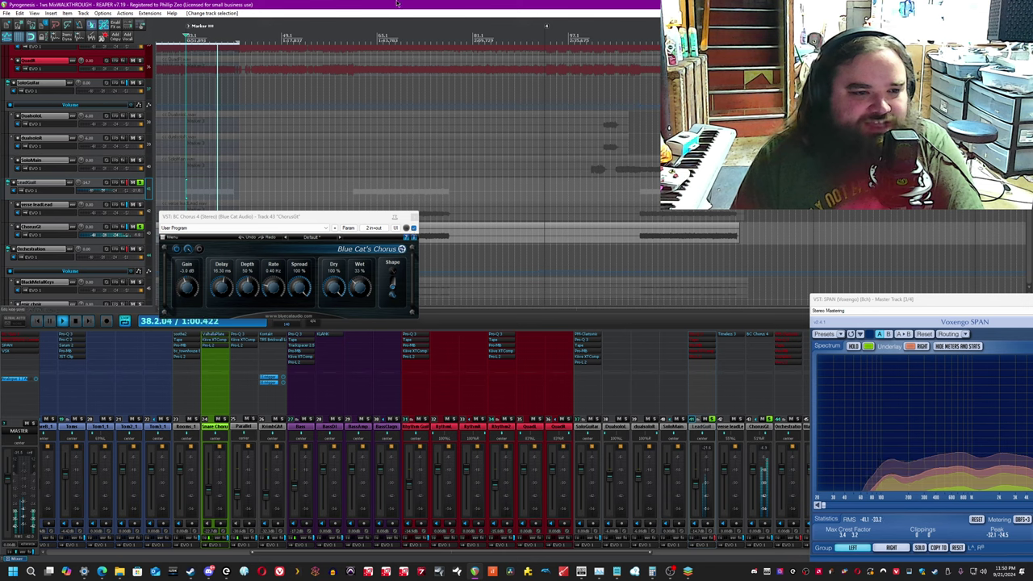
left_click(413, 228)
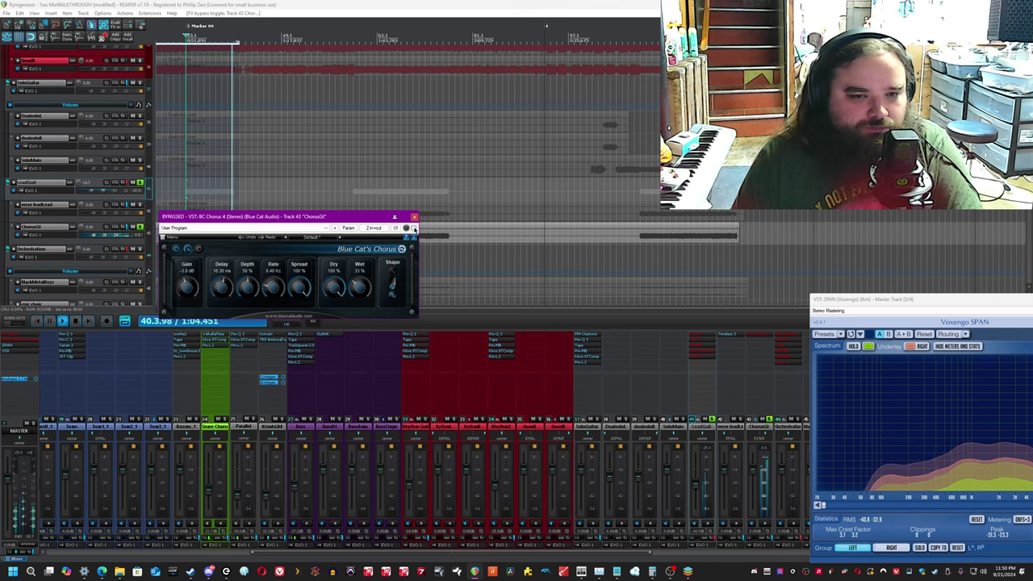
left_click(413, 228)
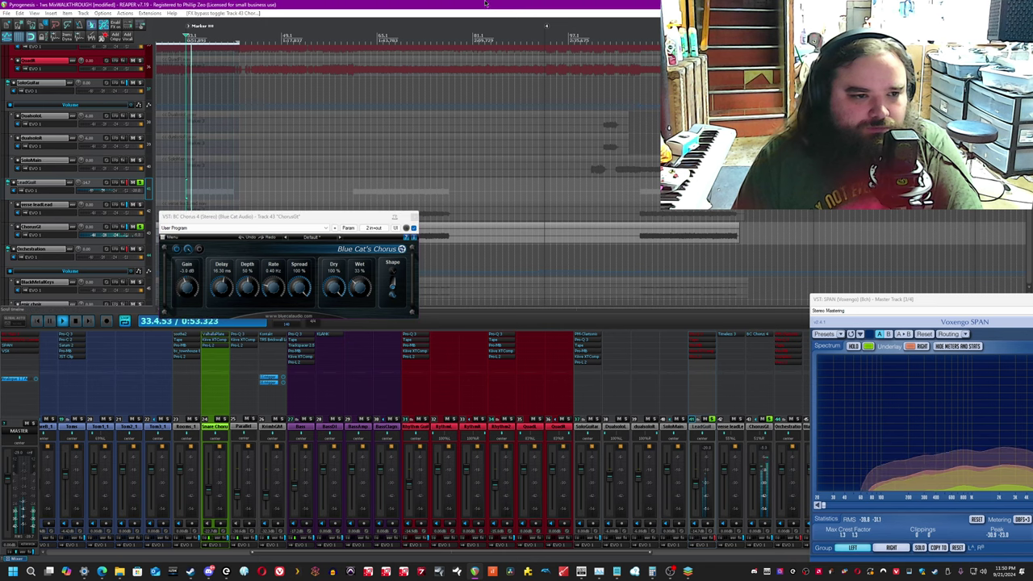
left_click(769, 420)
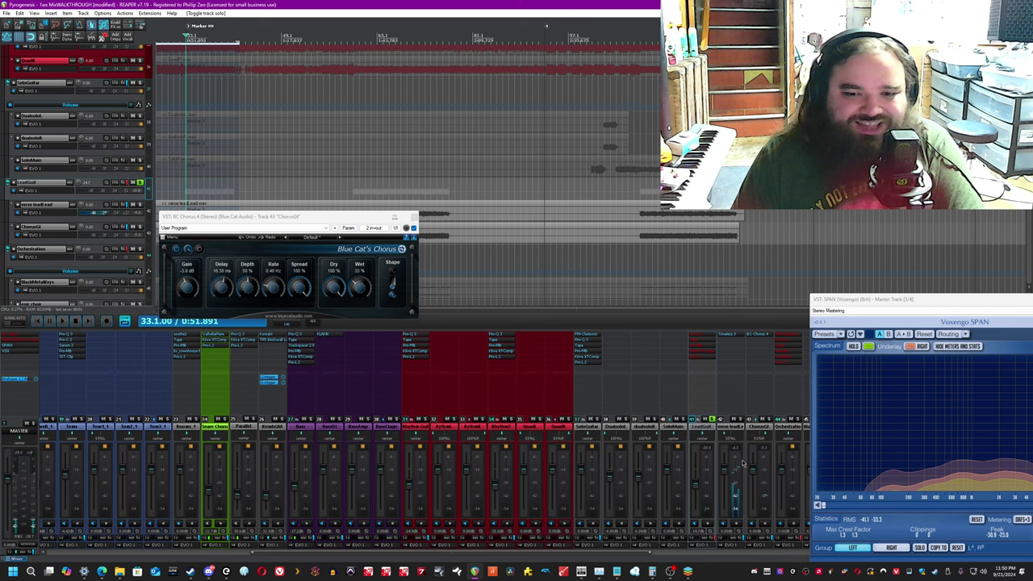
Play the soloed LeadGuit folder from bar 33, enable its FX, open its FX chain, close the Blue Cat's Chorus window, and stop playback.
left_click(736, 447)
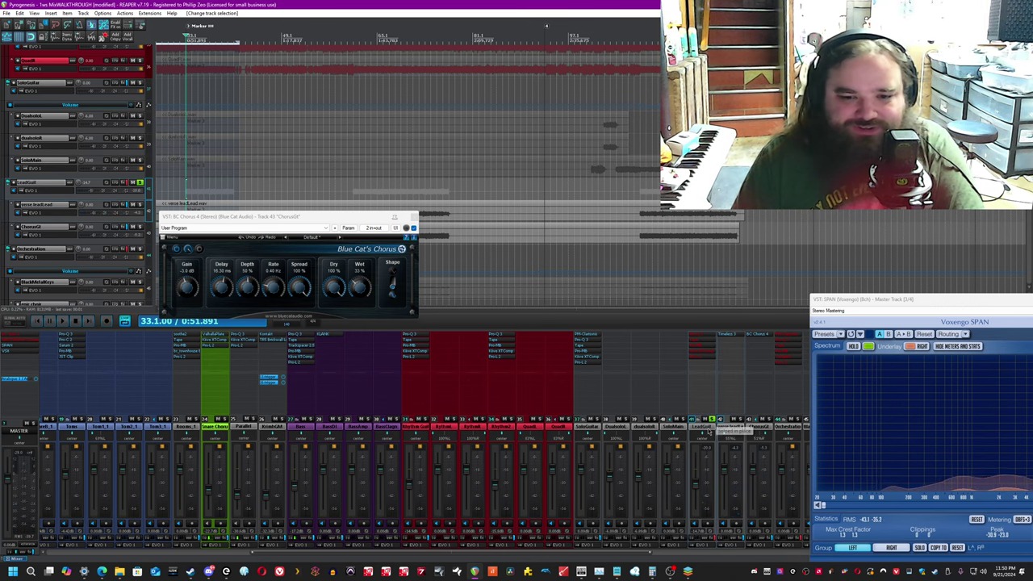
key("space")
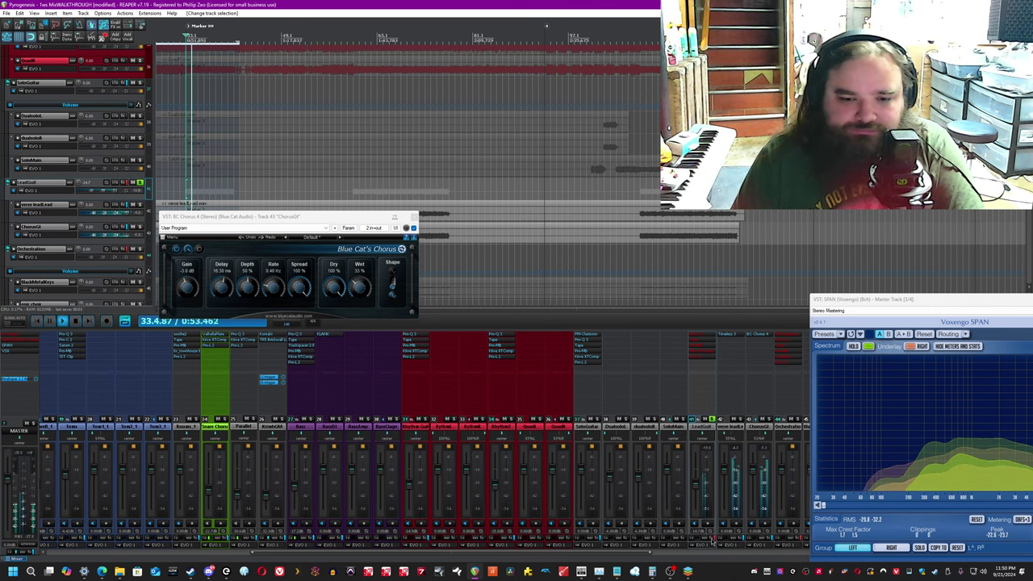
left_click(713, 540)
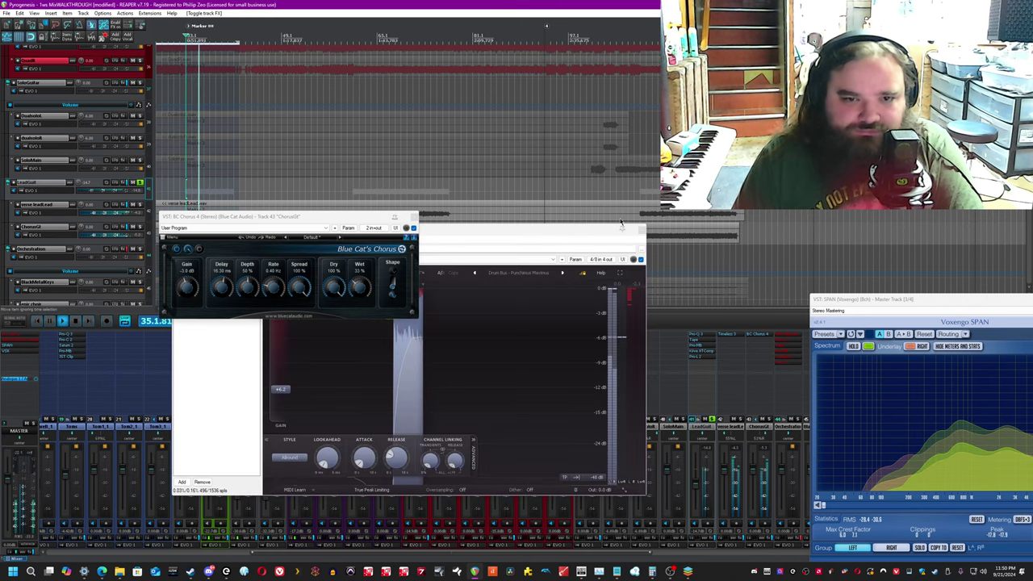
left_click(413, 216)
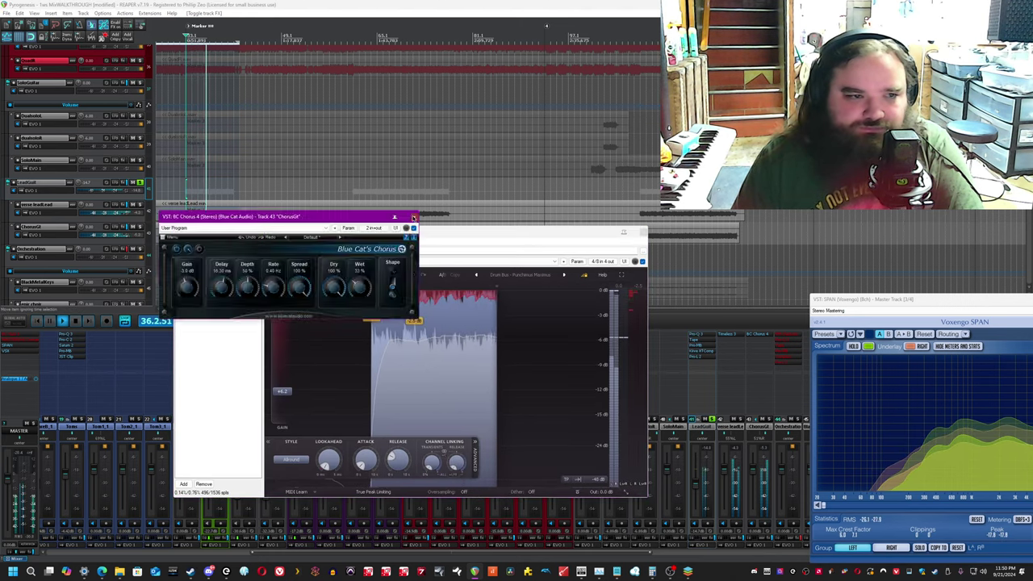
key("space")
Bypass Pro-L 2, Kiive XTComp, Pro-MB and Tape in the LeadGuit FX chain, leaving only Pro-Q 3 active and displayed.
left_click(204, 271)
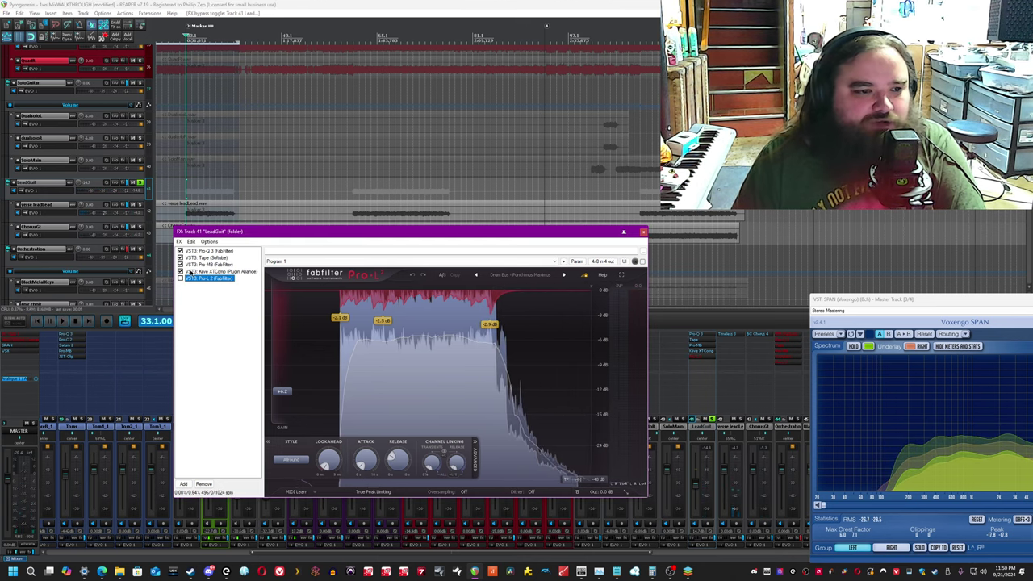
left_click(206, 272)
left_click(185, 258)
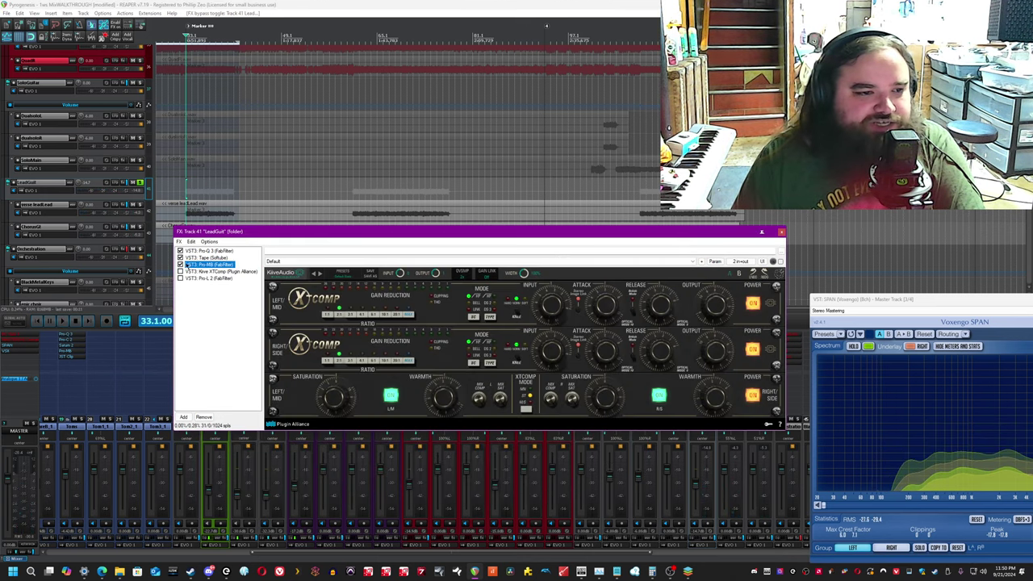
left_click(193, 251)
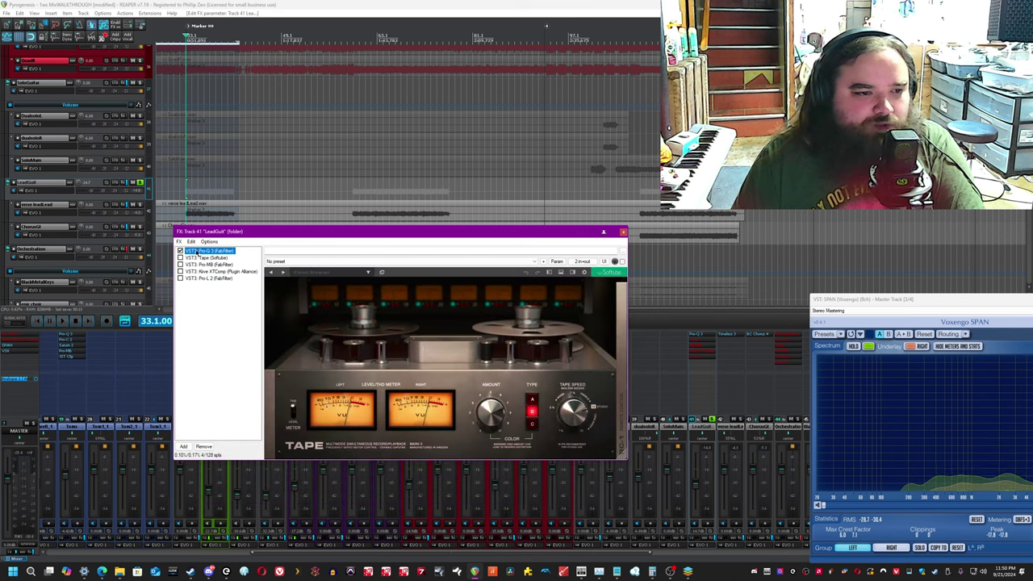
left_click(462, 126)
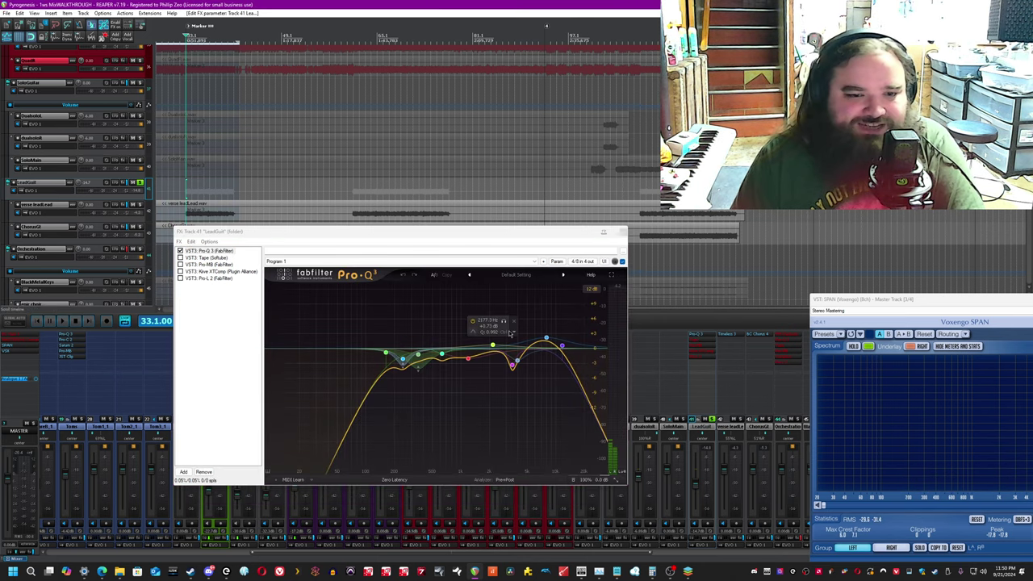
Examine LeadGuit's Pro-Q 3 curve, select all its bands, and loop the section from bar 61 to about bar 75.
mouse_move(467, 359)
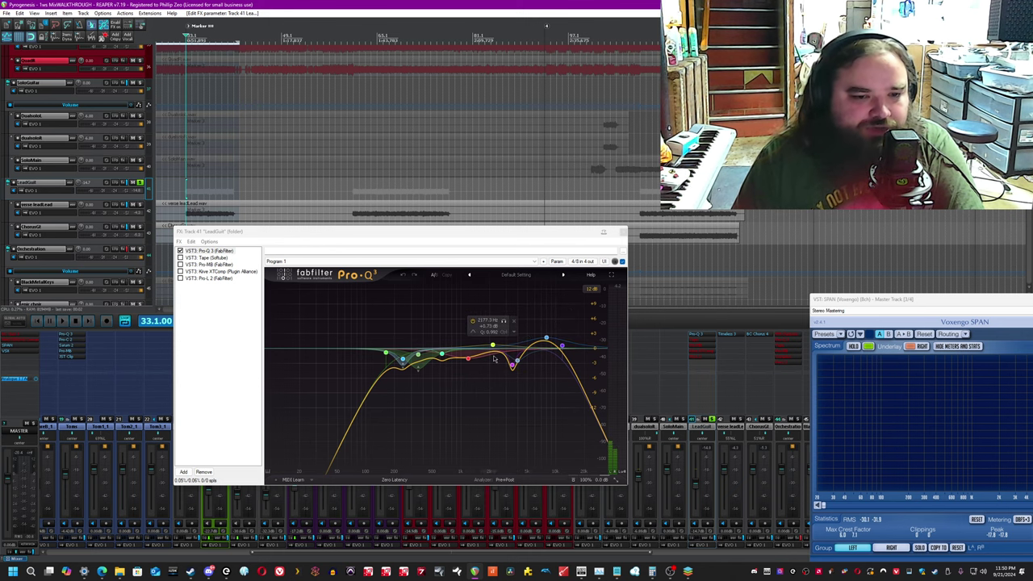
mouse_move(502, 349)
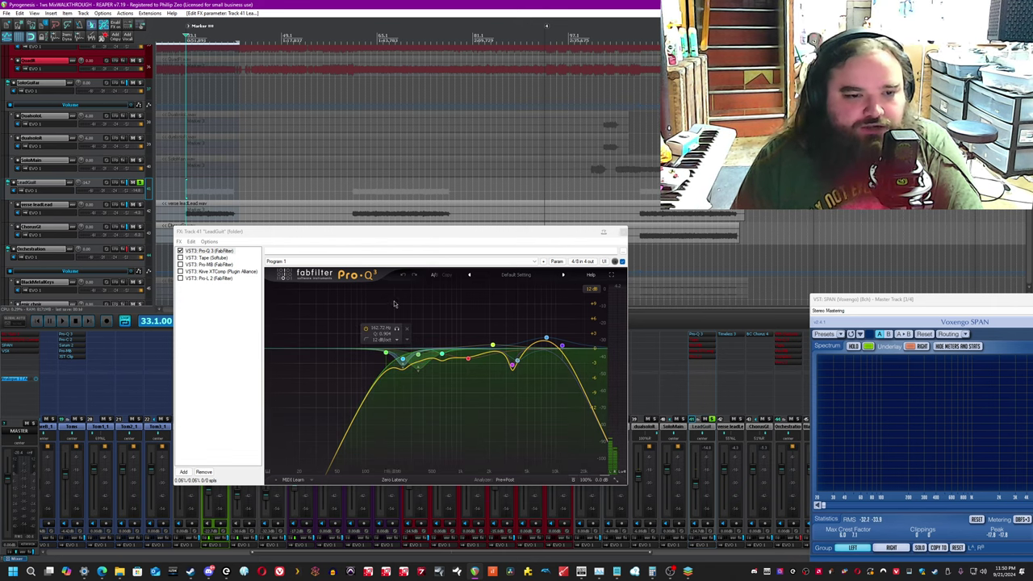
left_click_drag(395, 304, 560, 420)
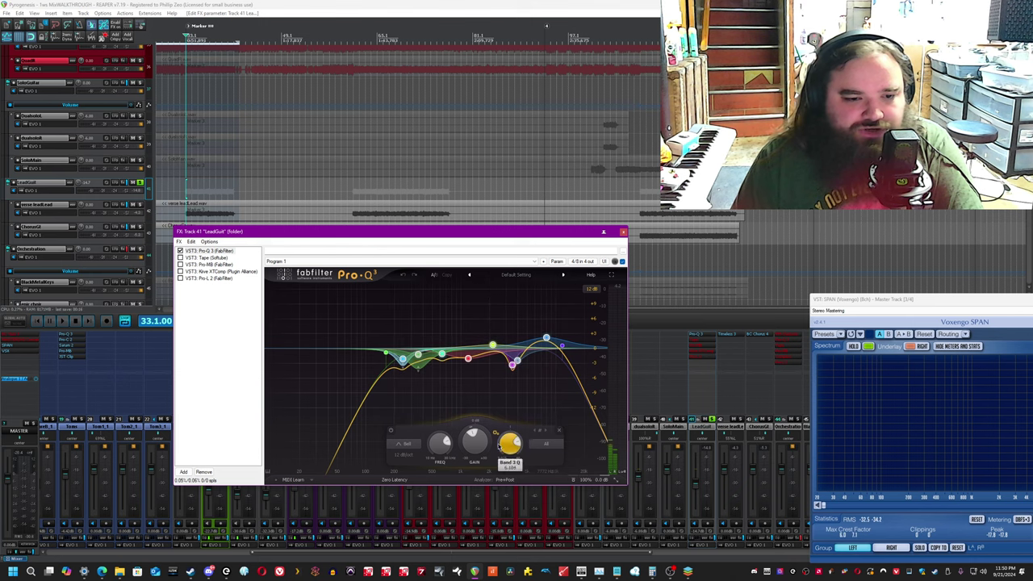
mouse_move(476, 449)
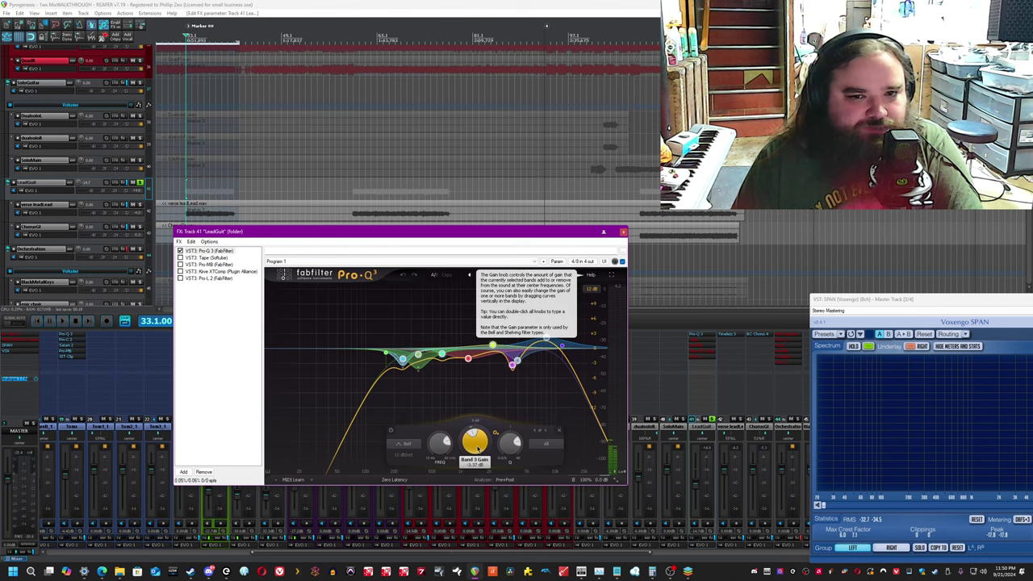
left_click_drag(353, 40, 436, 40)
key("space")
Try inverting and flattening the gain of all selected Pro-Q 3 bands during playback, and undo the gain changes.
left_click_drag(482, 451, 486, 398)
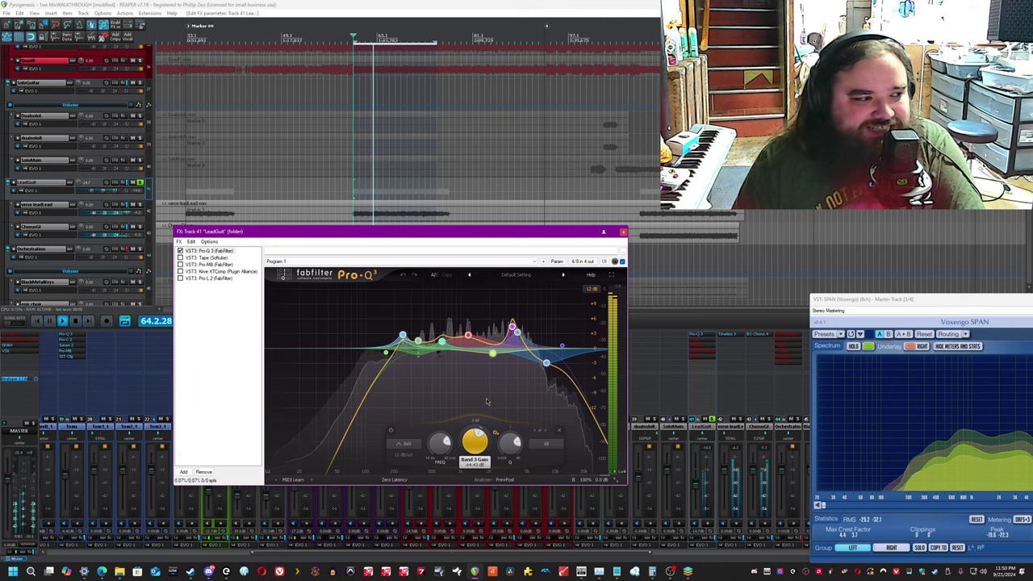
left_click_drag(486, 401, 477, 428)
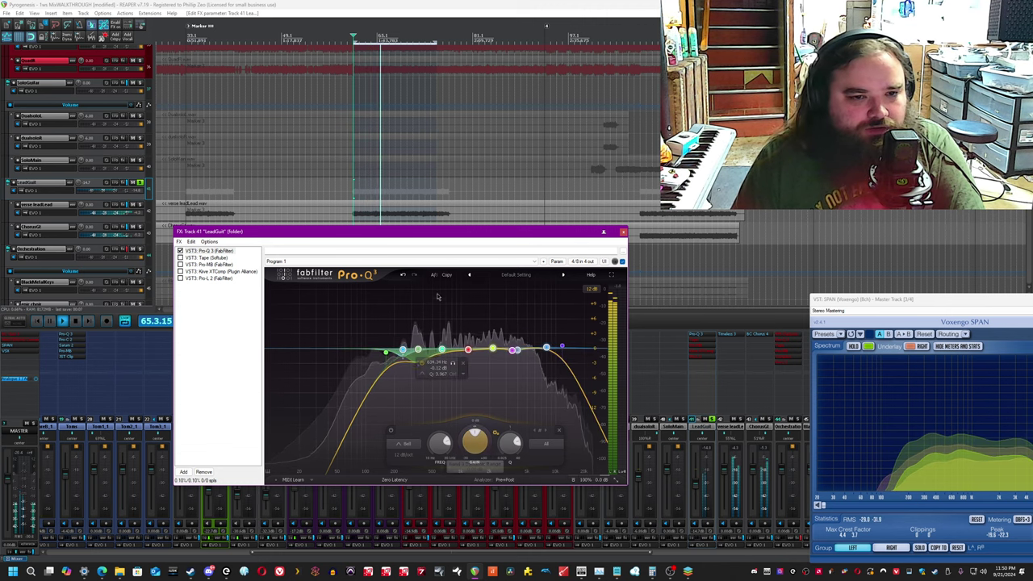
left_click(403, 274)
left_click(478, 4)
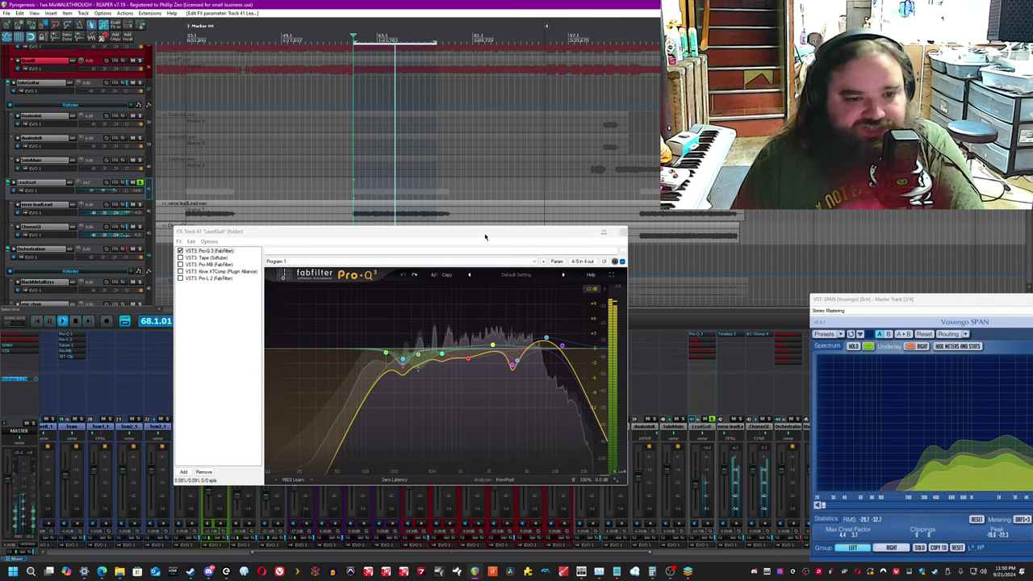
Enable the Softube Tape plugin on LeadGuit during playback, and open and close its remote control section.
left_click(213, 259)
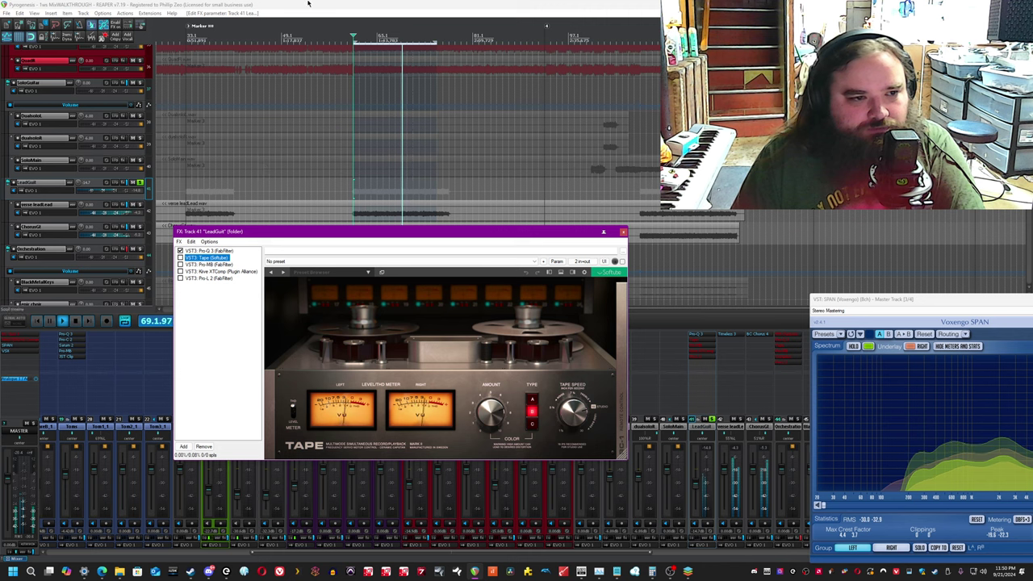
left_click(181, 257)
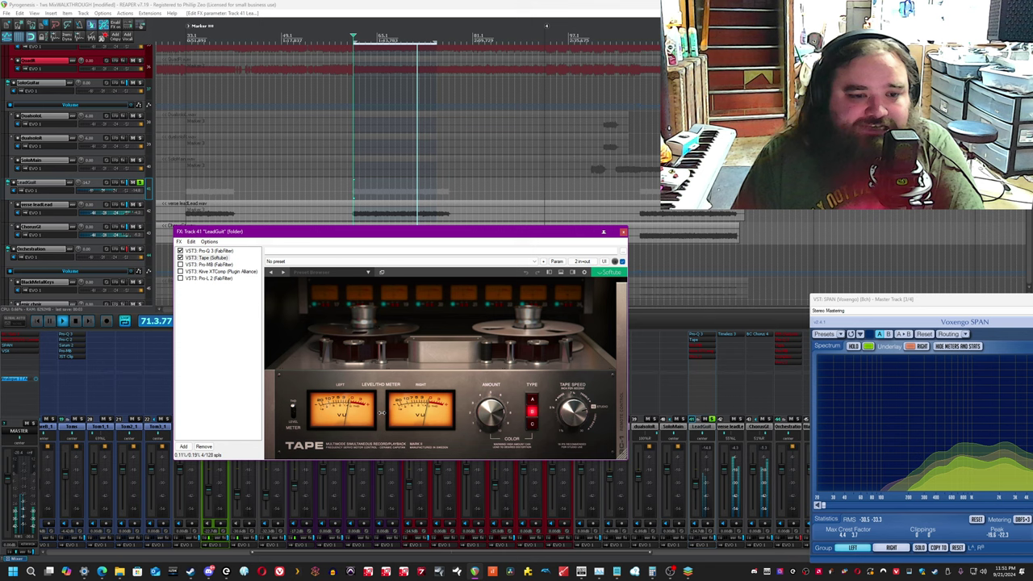
left_click(618, 352)
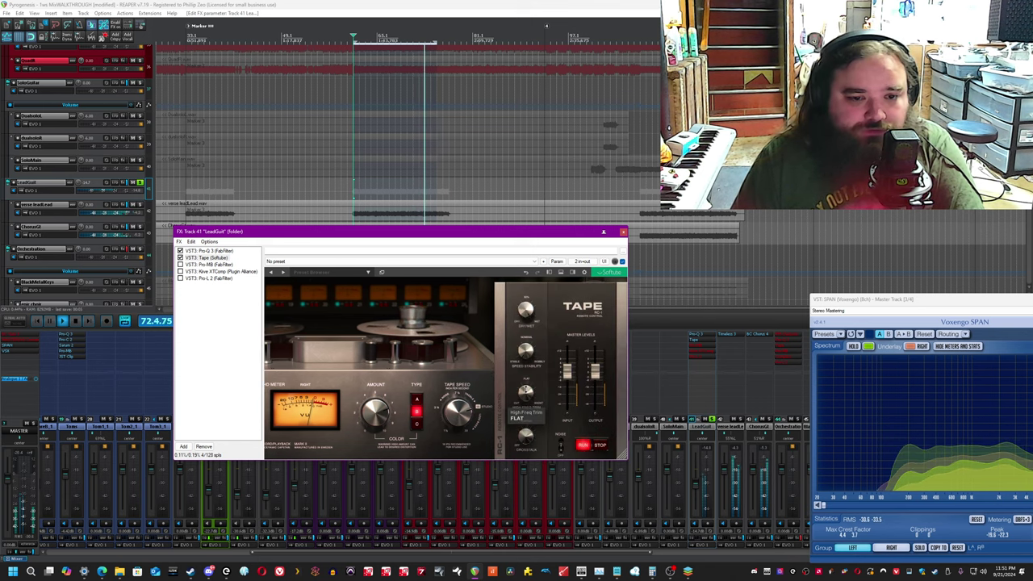
left_click(501, 402)
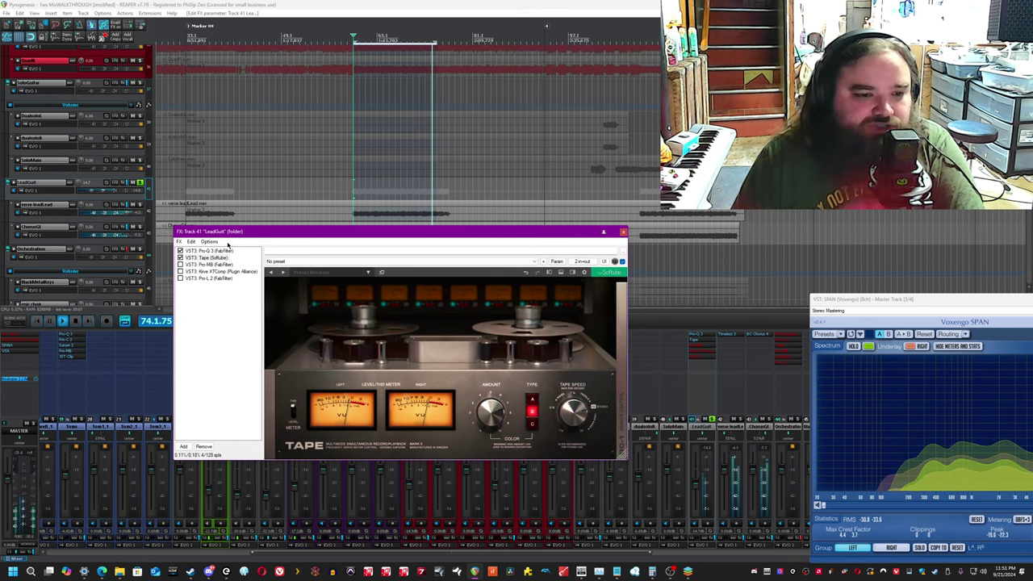
Enable Pro-MB on LeadGuit during playback and show the controls of its green mid band.
left_click(202, 267)
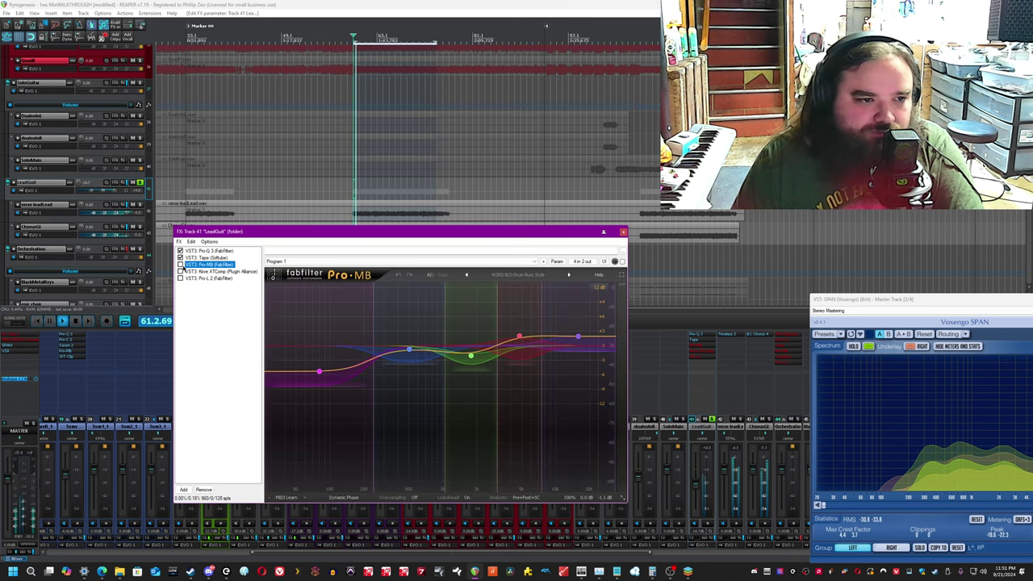
left_click(181, 265)
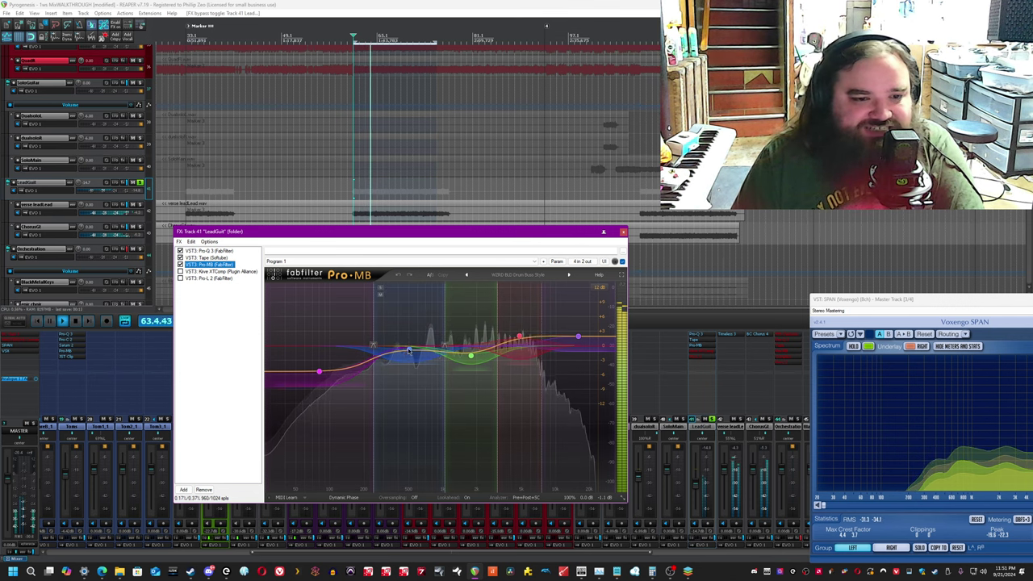
left_click(471, 354)
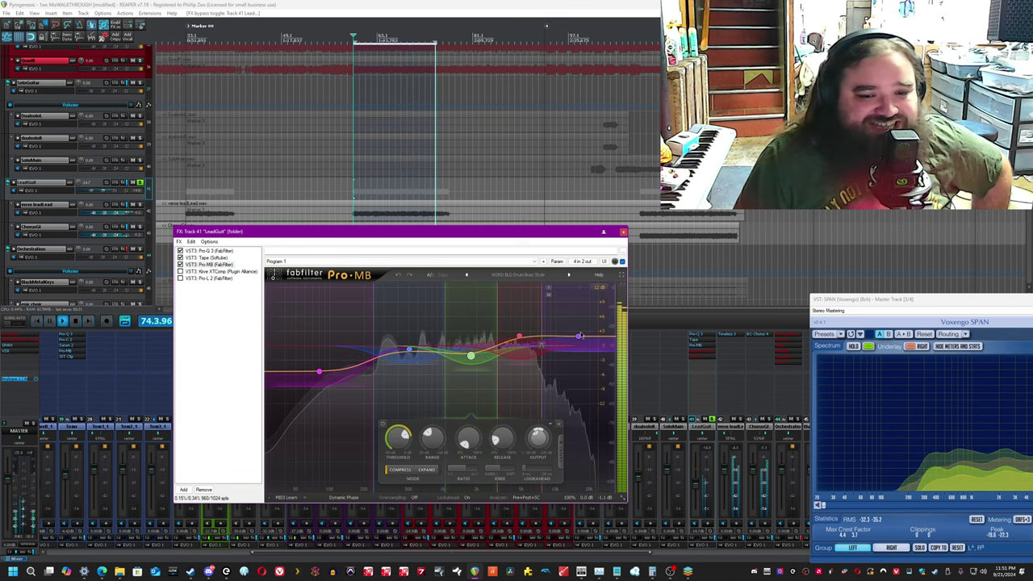
Enable Kiive XTComp and Pro-L 2 on LeadGuit one after the other during playback, and close the FX chain window.
left_click(201, 272)
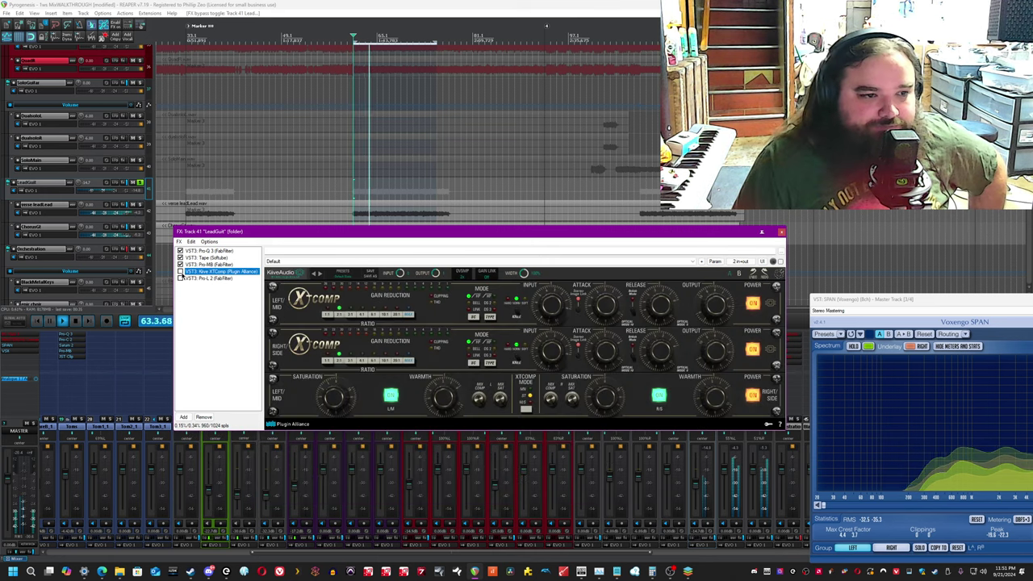
left_click(444, 317)
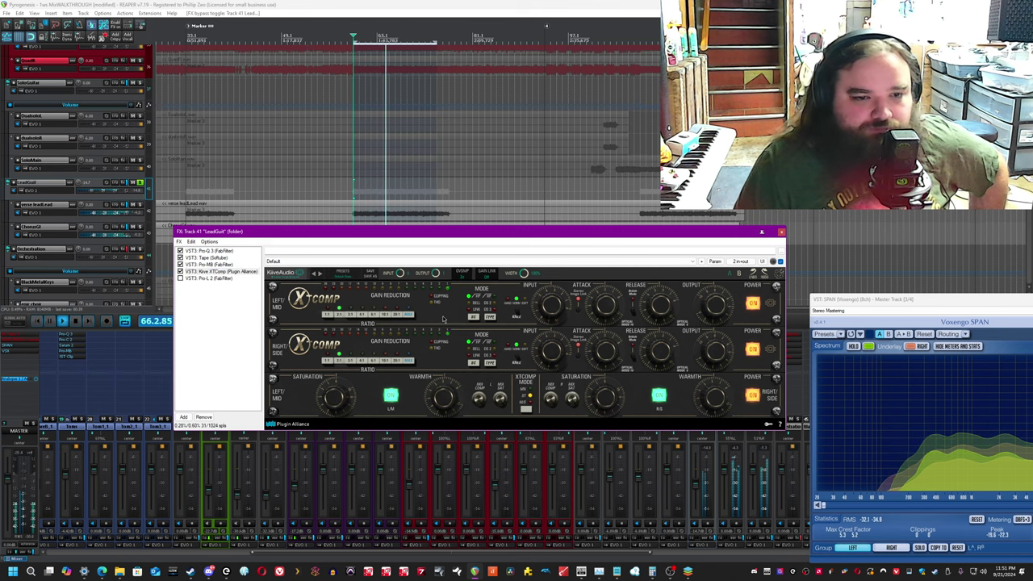
left_click(201, 279)
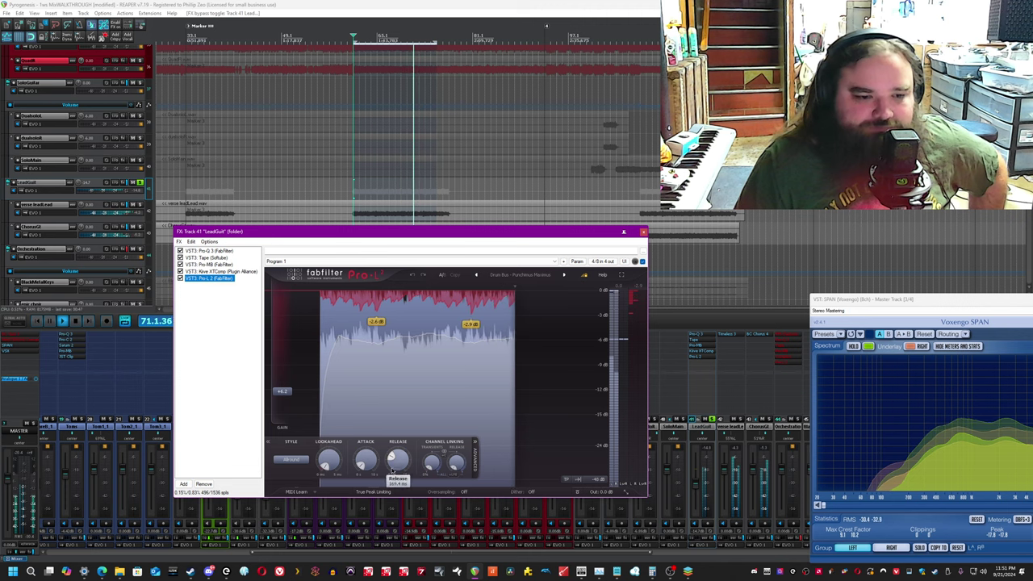
mouse_move(366, 464)
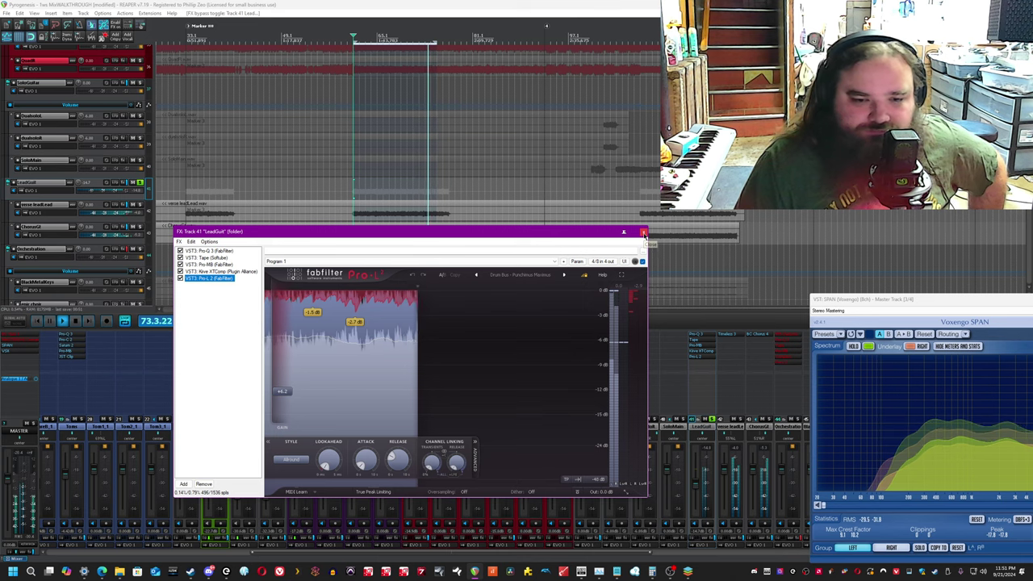
left_click(644, 233)
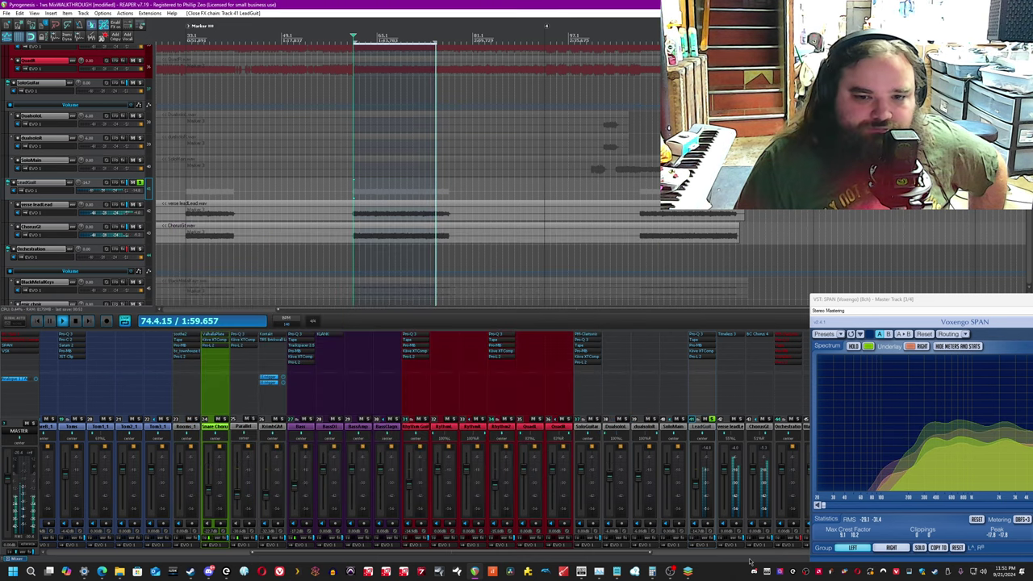
Replay the processed LeadGuit folder briefly from bar 61, stop playback, and unsolo the folder.
key("space")
key("space")
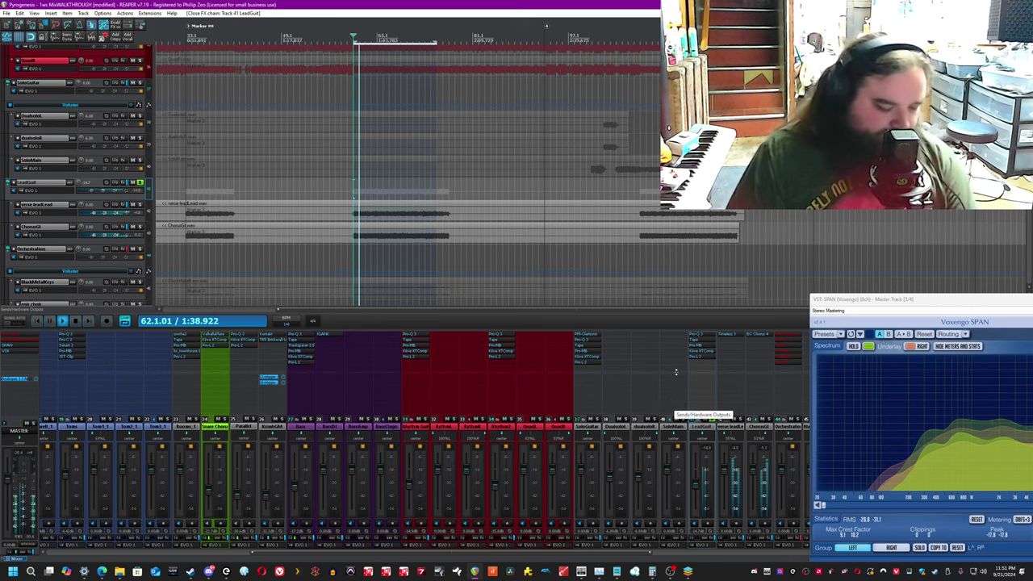
key("space")
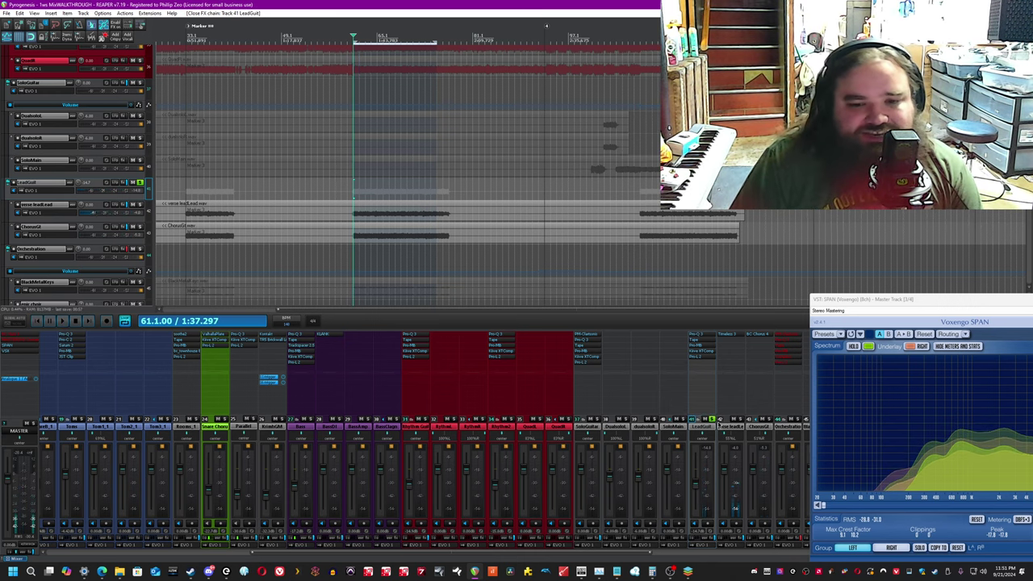
left_click(711, 421)
Select the LeadGuit, verse leadLead and ChorusGt tracks and toggle their FX together while playing the full mix from bar 61.
left_click(712, 429)
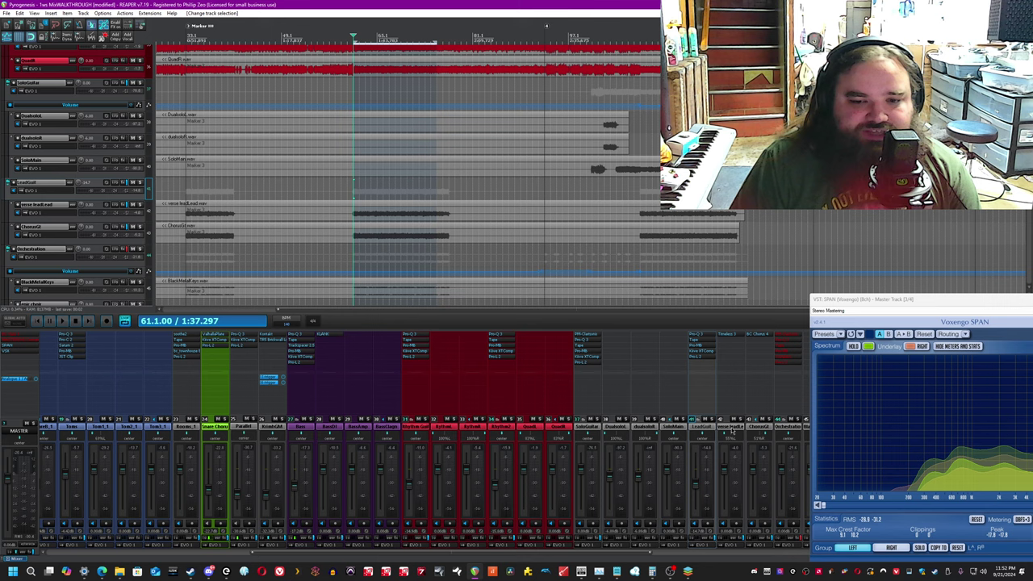
left_click(759, 429, "shift")
key("space")
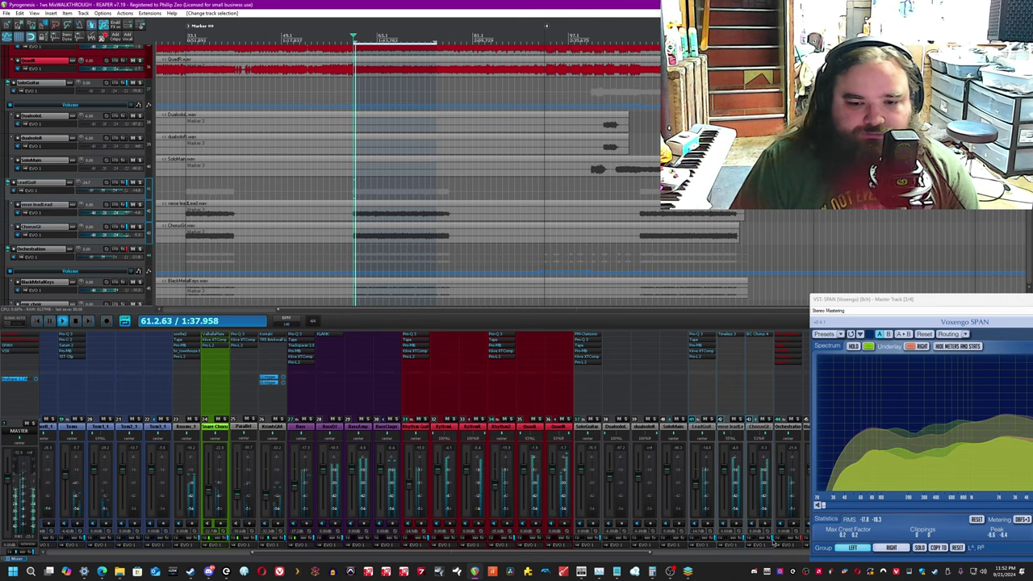
left_click(775, 543)
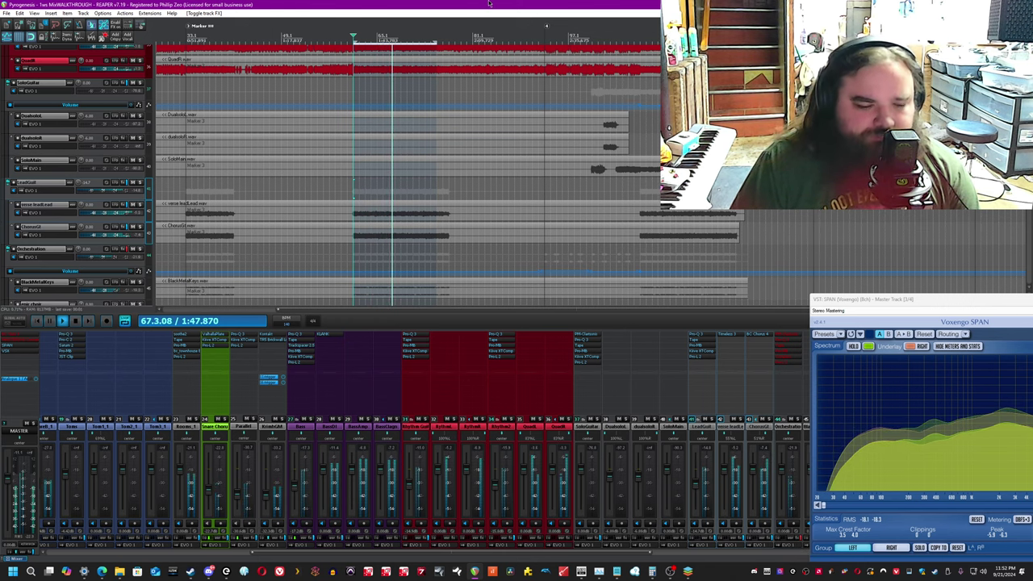
key("space")
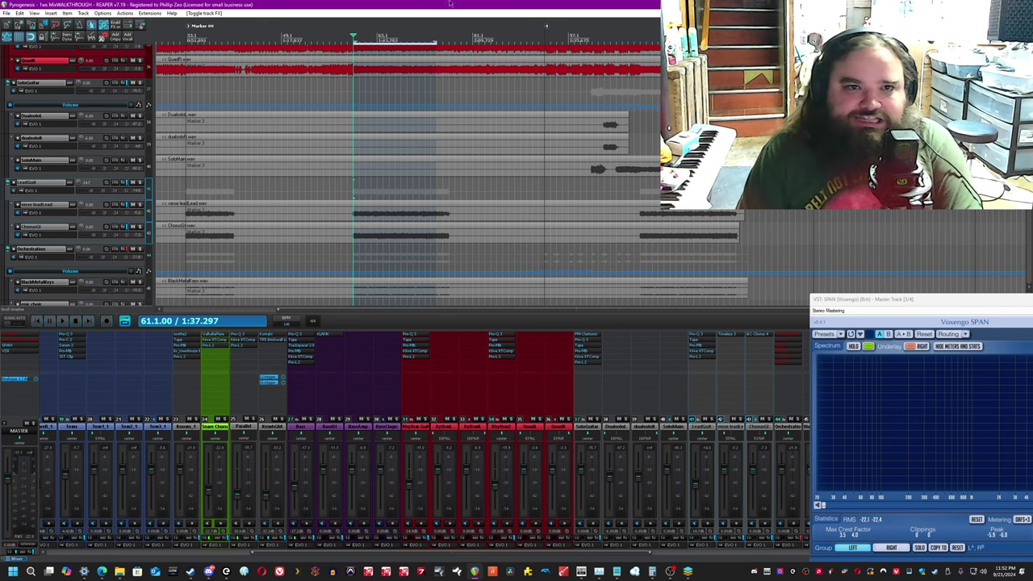
Open LeadGuit's Pro-Q 3 and Pro-MB in separate windows and place the Pro-MB window below the EQ.
left_click(696, 345)
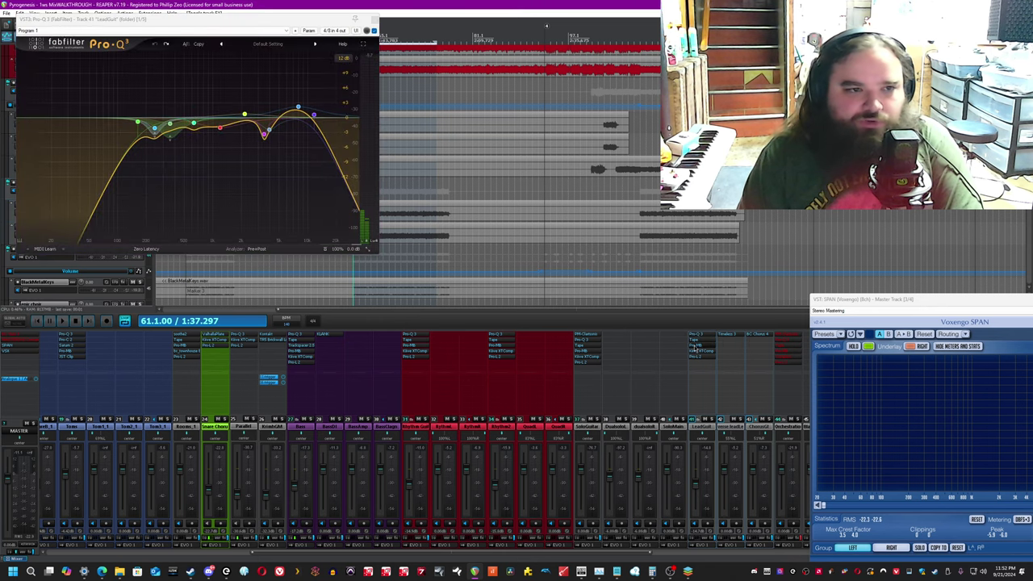
left_click(696, 346)
left_click_drag(392, 220, 375, 236)
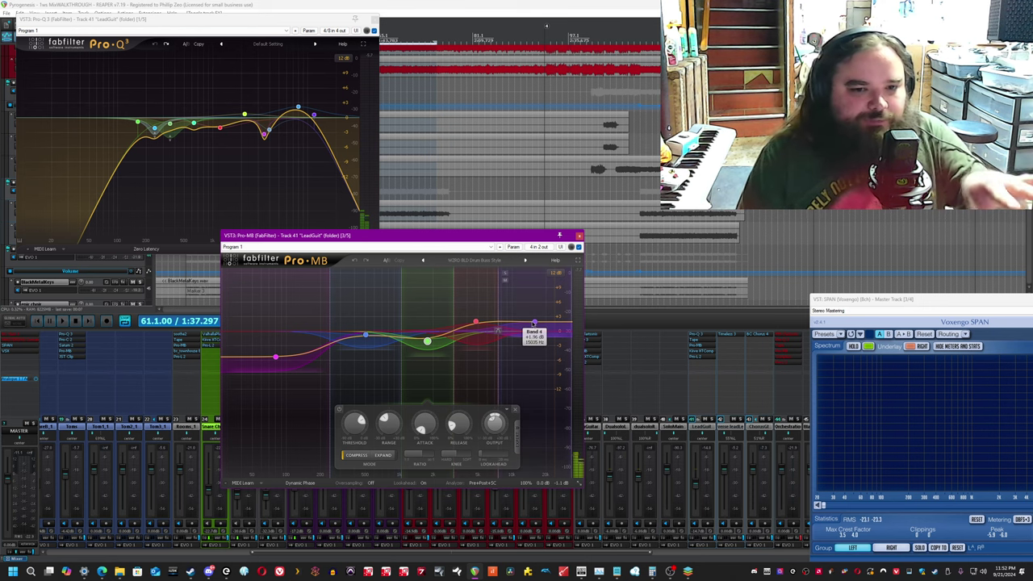
Close LeadGuit's Pro-Q 3 and Pro-MB windows and replay the full mix from bar 61, stopping playback after the passage.
mouse_move(300, 113)
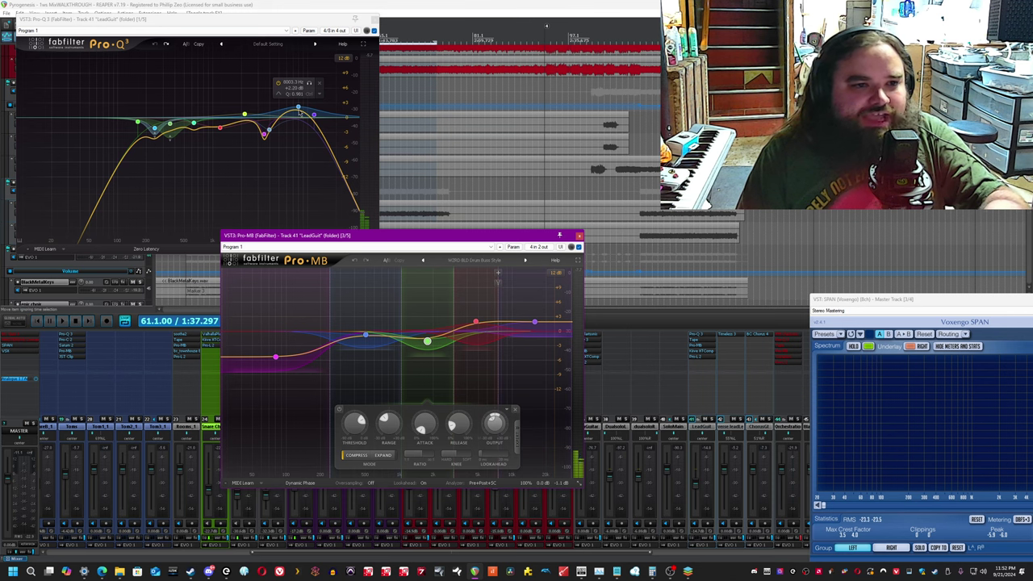
left_click(361, 18)
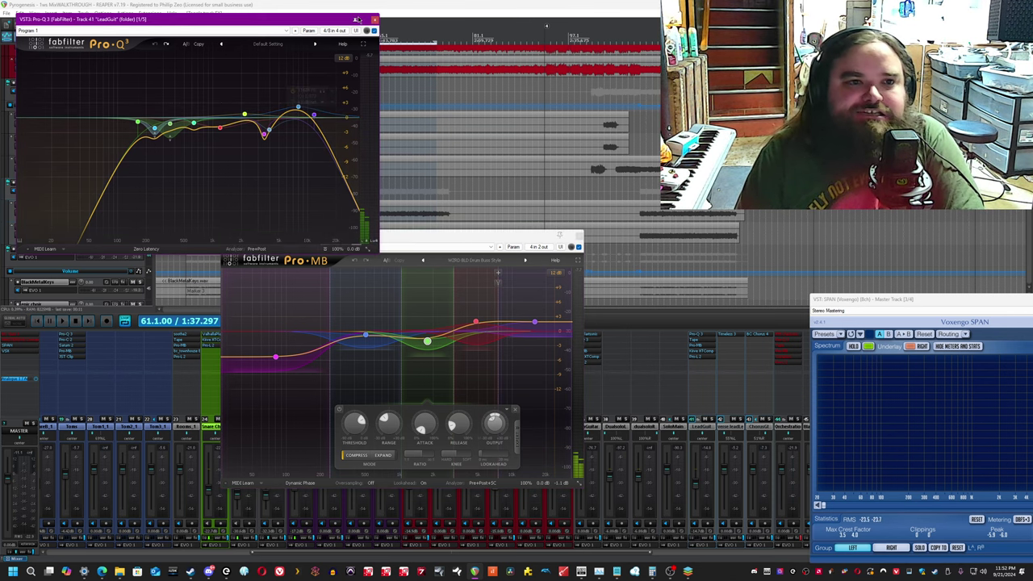
left_click(374, 18)
left_click(559, 235)
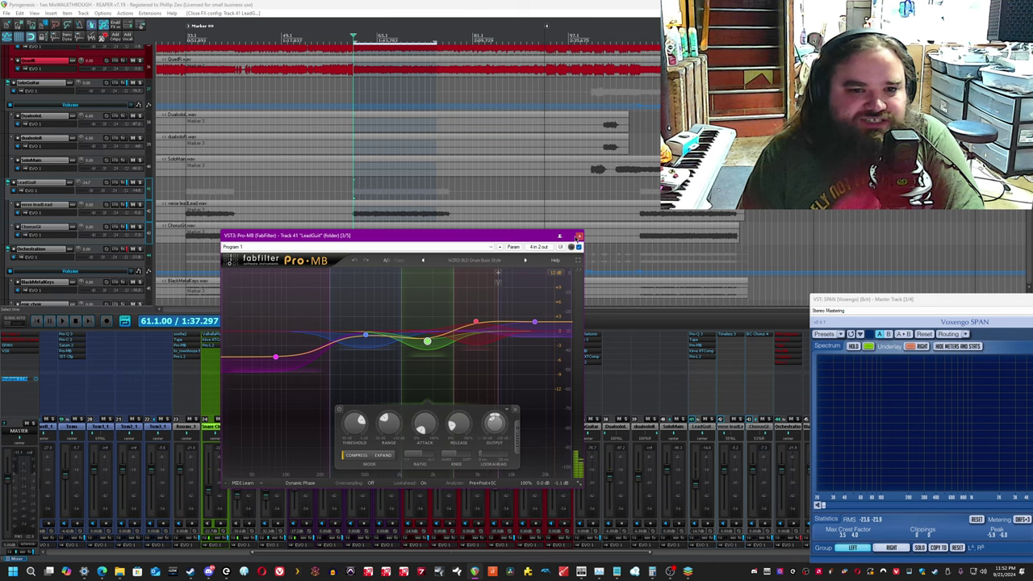
left_click(574, 235)
key("space")
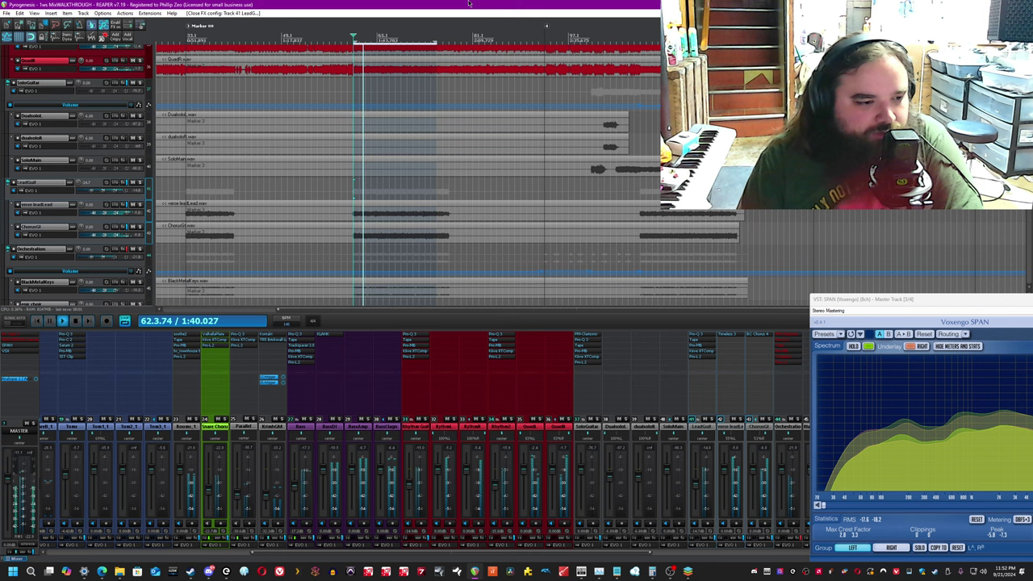
key("space")
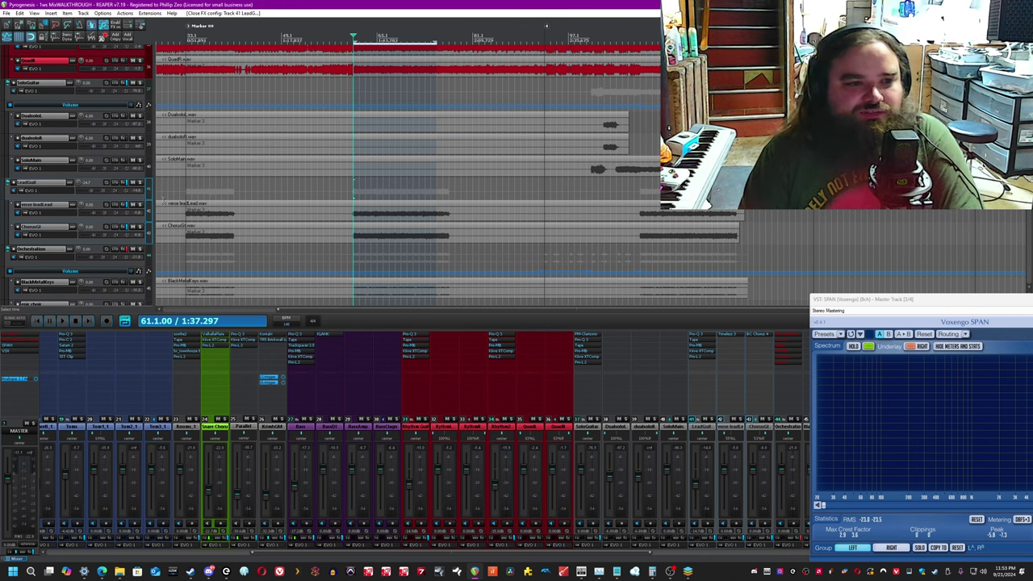
Solo the Orchestration folder and play it from bar 61, selecting the last orchestral track above SFX during playback.
scroll(149, 211, "down", 3)
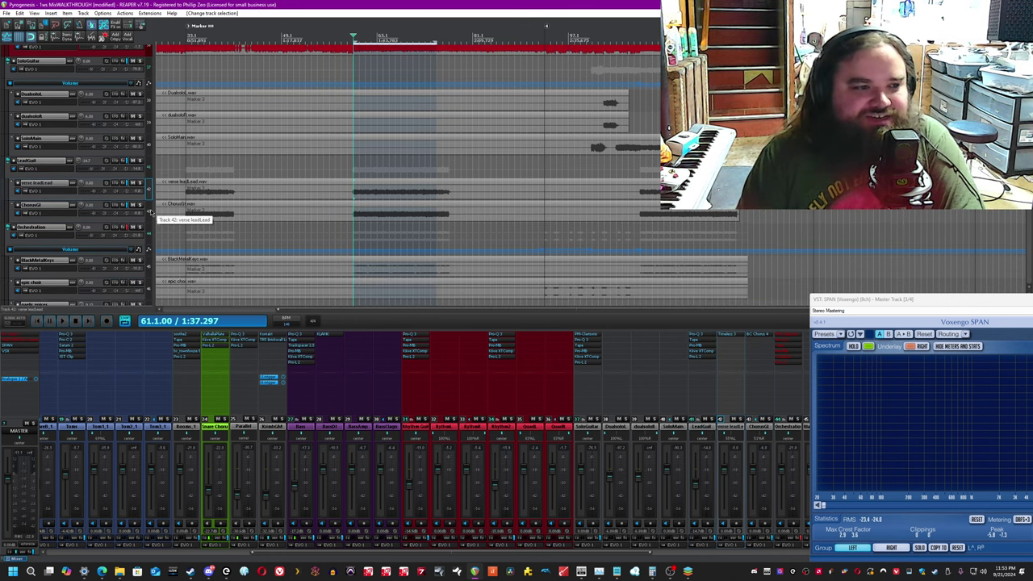
left_click(152, 196)
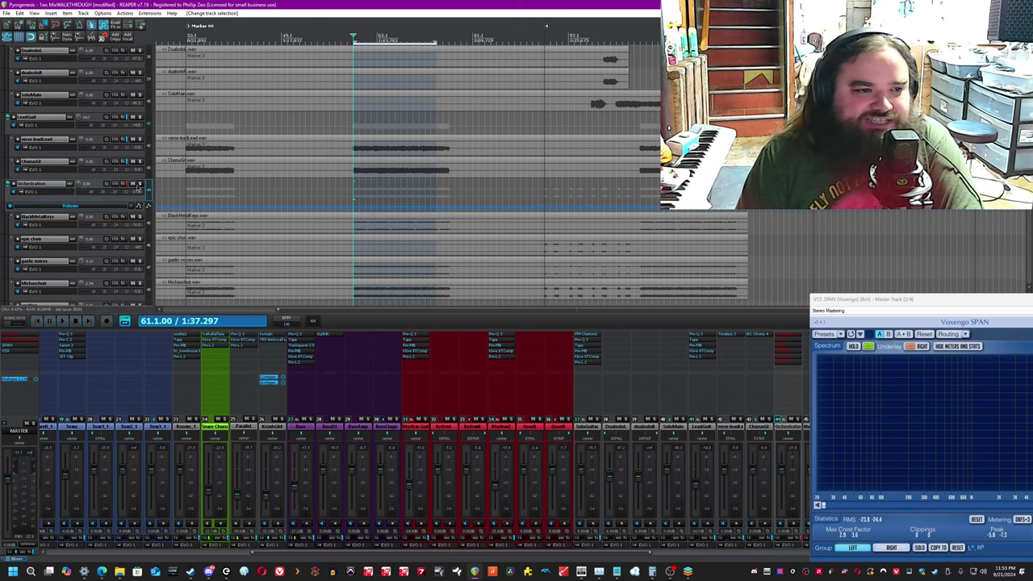
left_click(139, 185)
key("space")
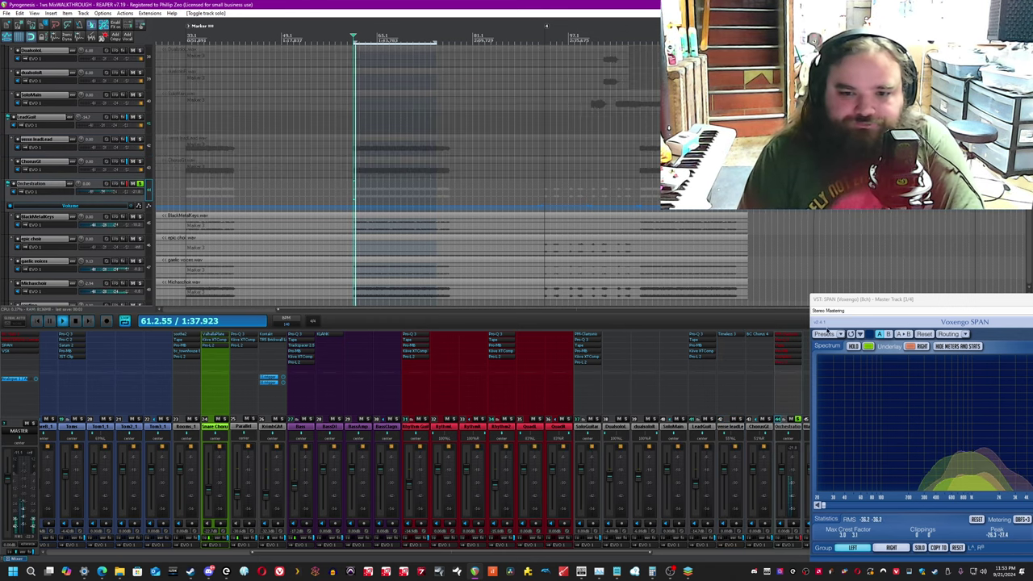
scroll(600, 552, "right", 5)
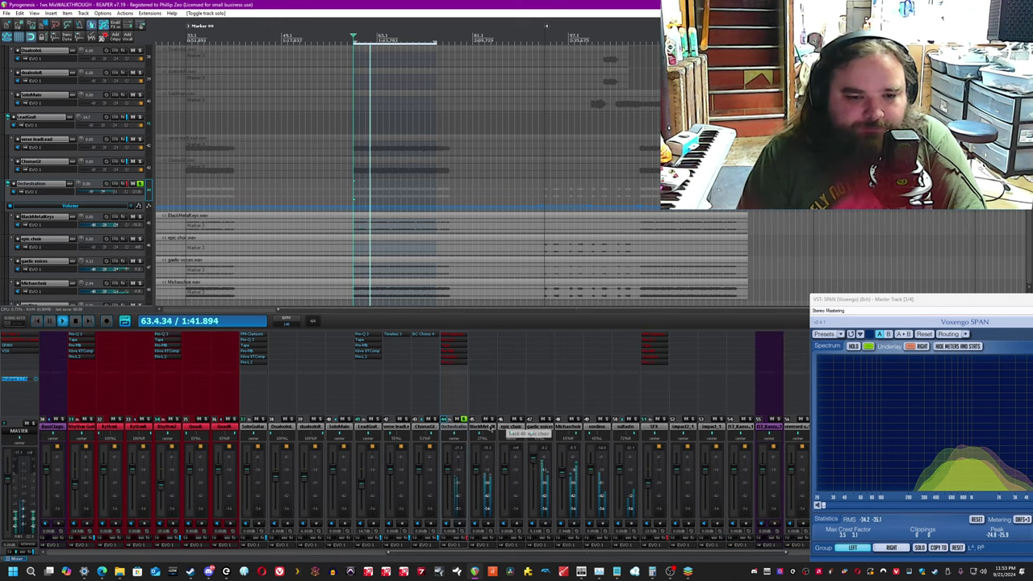
left_click(620, 429)
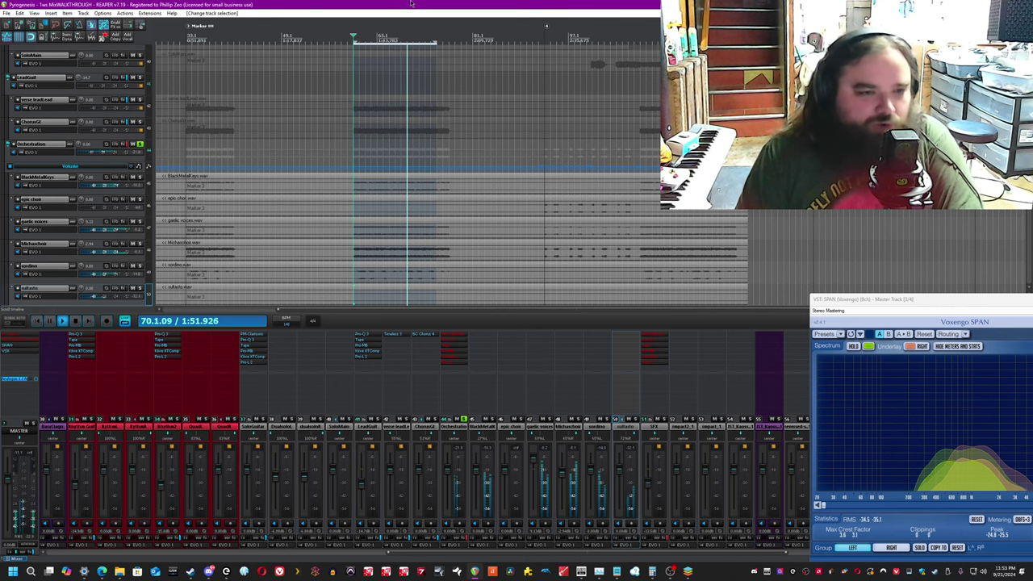
Make a time selection over the choir section starting around bar 92, audition the soloed orchestration from there, and stop playback.
left_click_drag(541, 153, 688, 169)
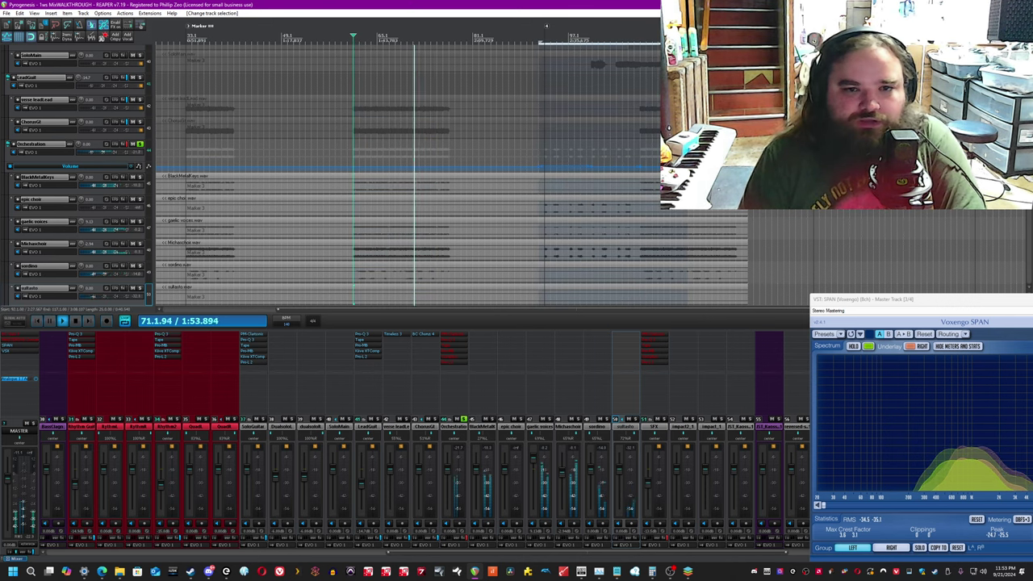
scroll(583, 173, "up", 4)
scroll(604, 164, "down", 5)
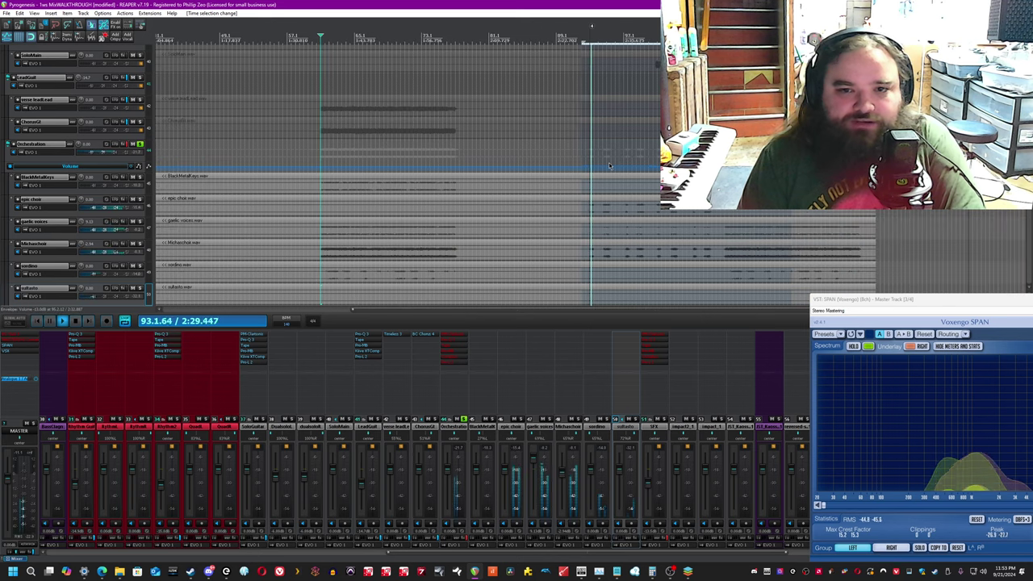
scroll(516, 3, "up", 4)
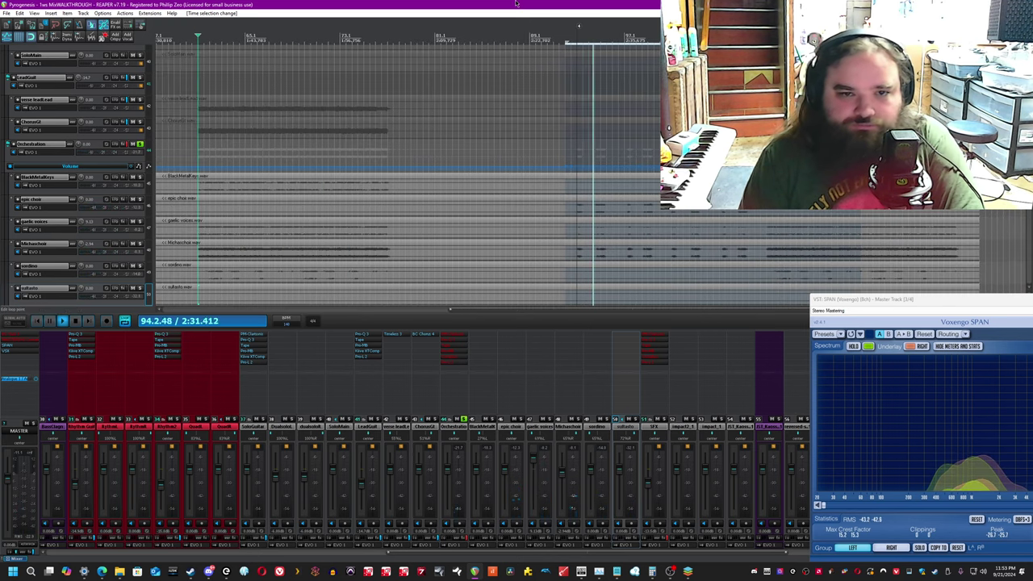
key("space")
Enable the FX on the Orchestration folder and open its FX chain.
left_click(467, 435)
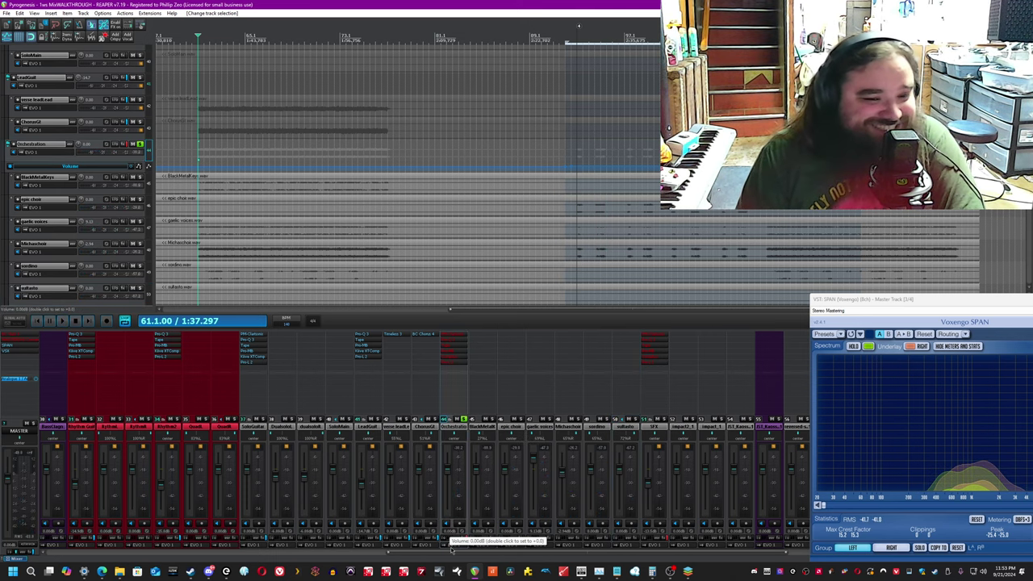
left_click(467, 538)
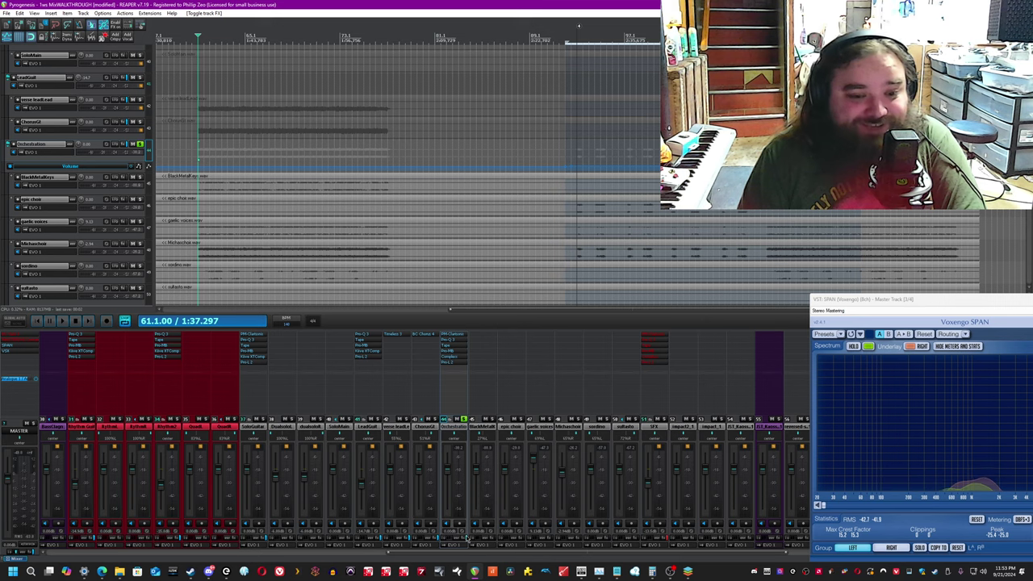
left_click(464, 538)
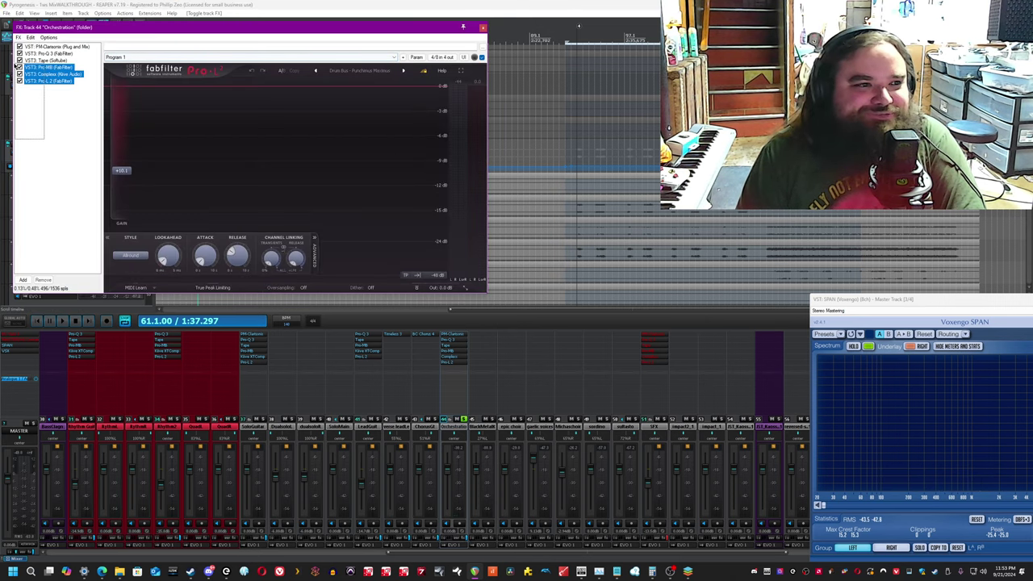
Bypass every effect after PM-Clarisonix on the Orchestration folder track and play the passage.
left_click(20, 81)
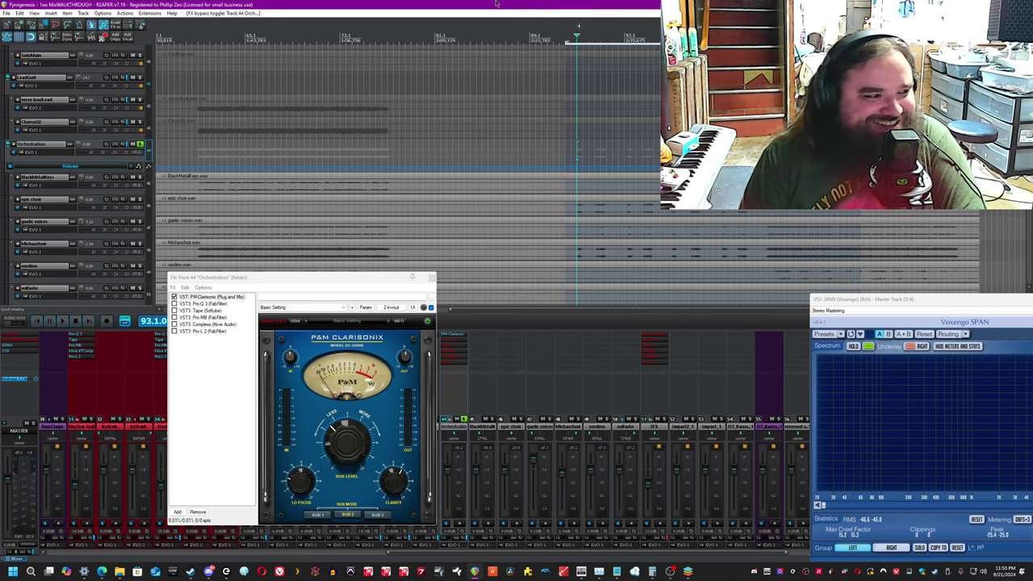
key("space")
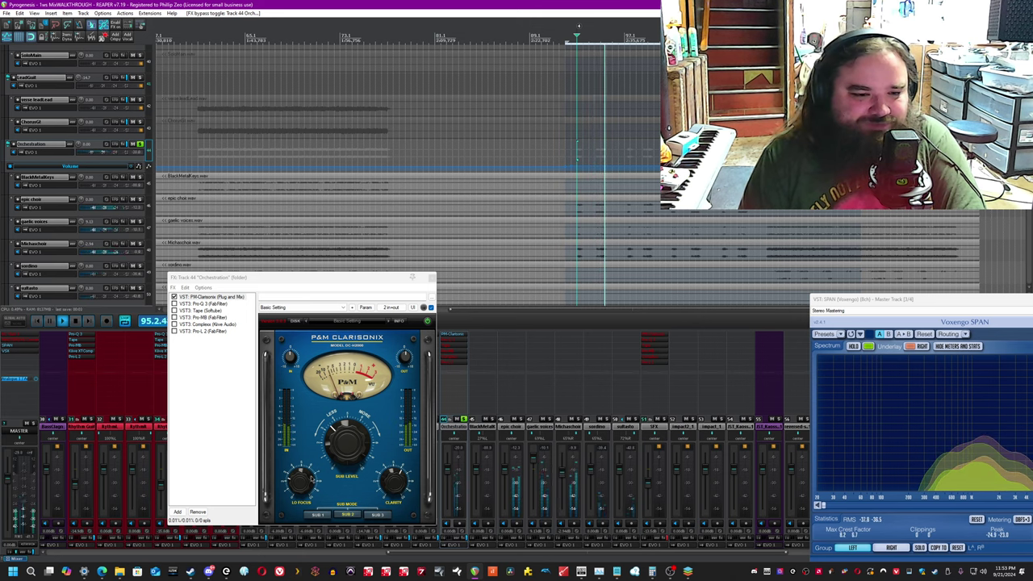
Enable Pro-Q 3 in the Orchestration effects chain and save the project.
left_click(190, 303)
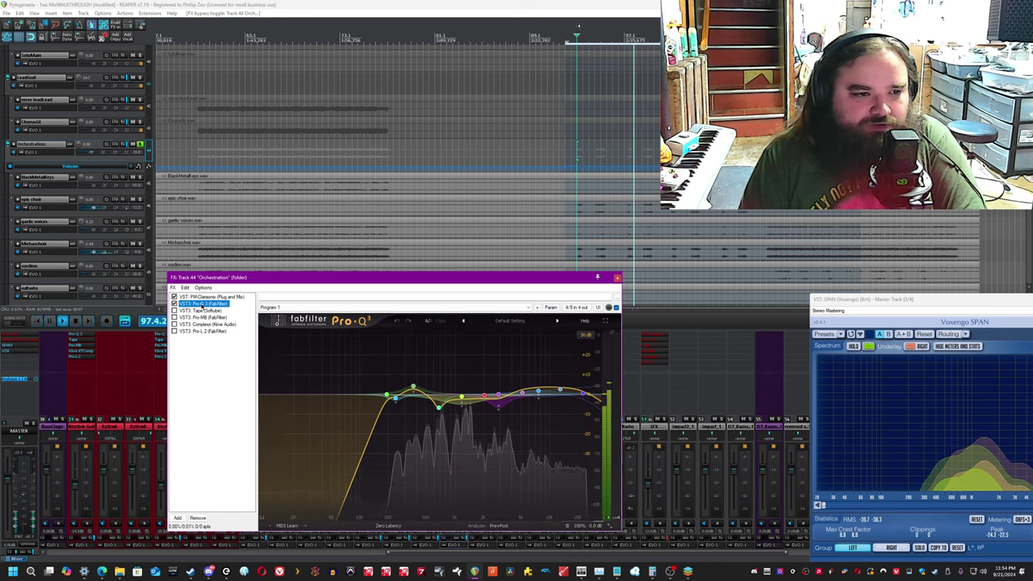
key("ctrl+s")
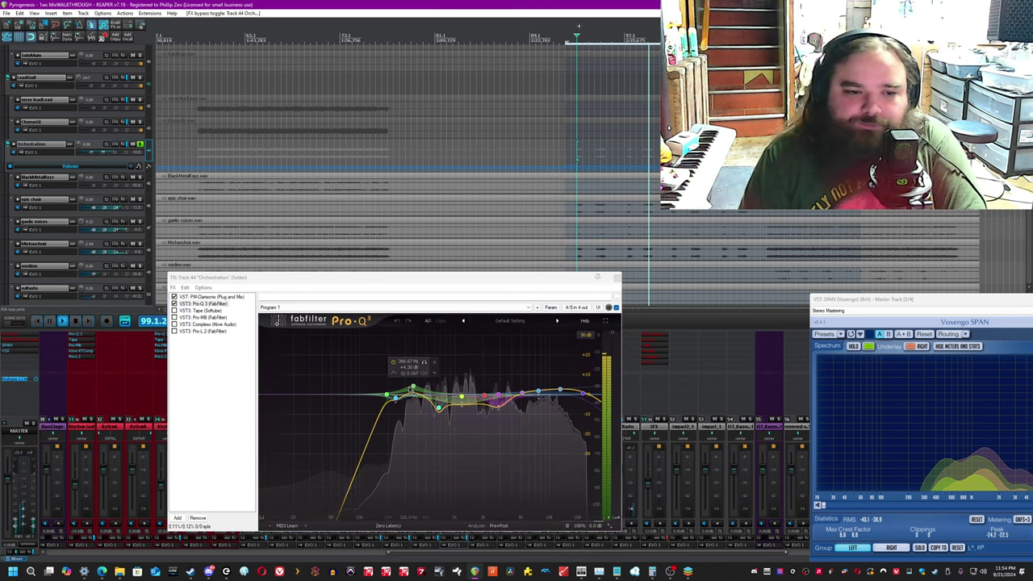
Inspect the Pro-Q 3 bands during playback, from the low-mid boost and midrange cuts through the high-frequency bands.
left_click(413, 389)
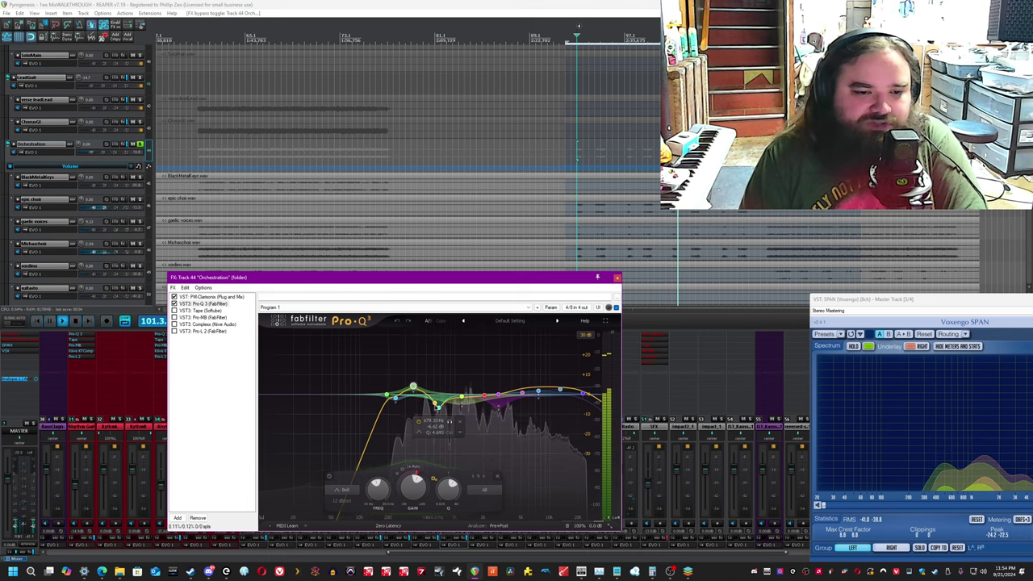
left_click(436, 406)
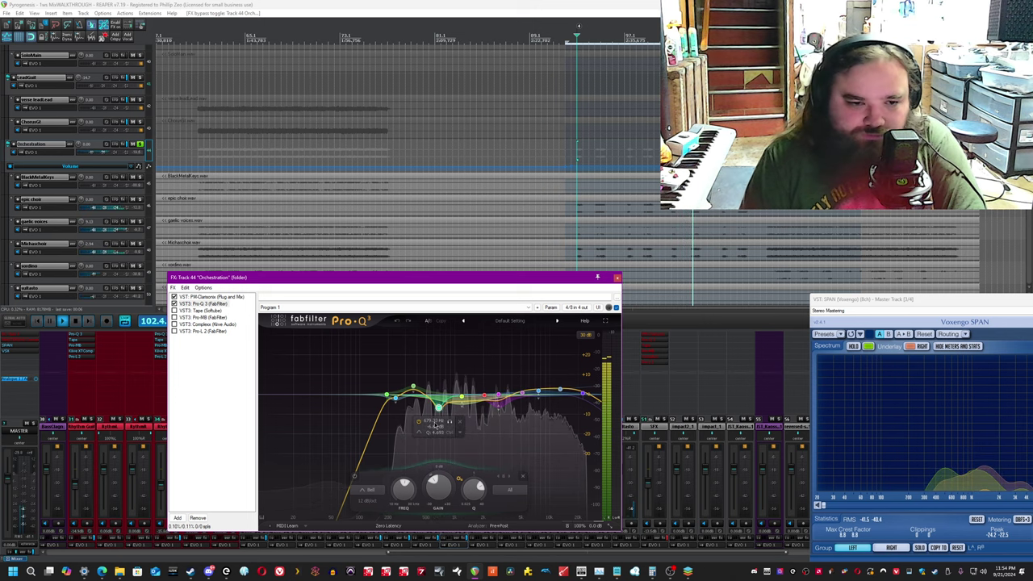
left_click_drag(431, 451, 475, 388)
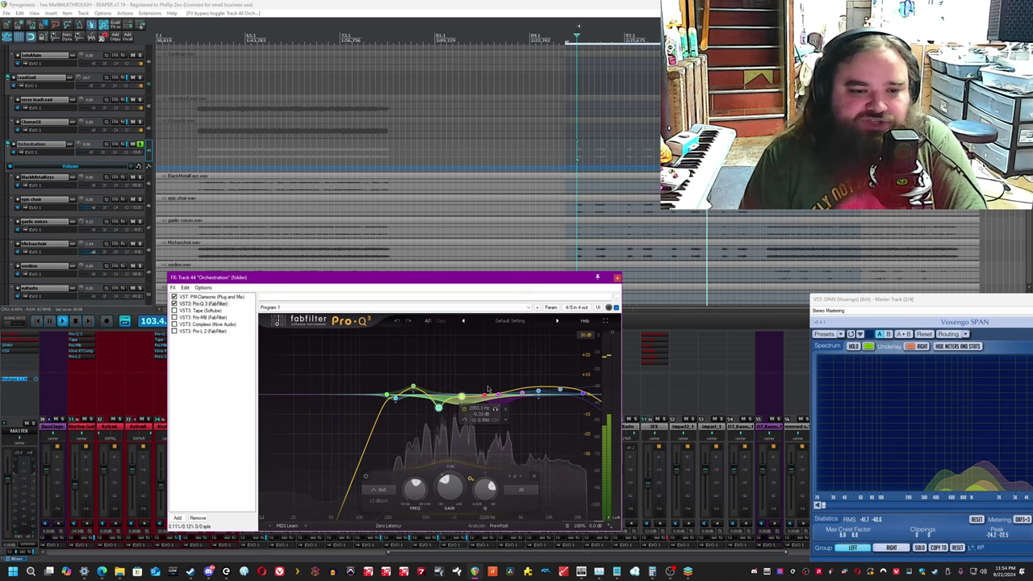
left_click(512, 3)
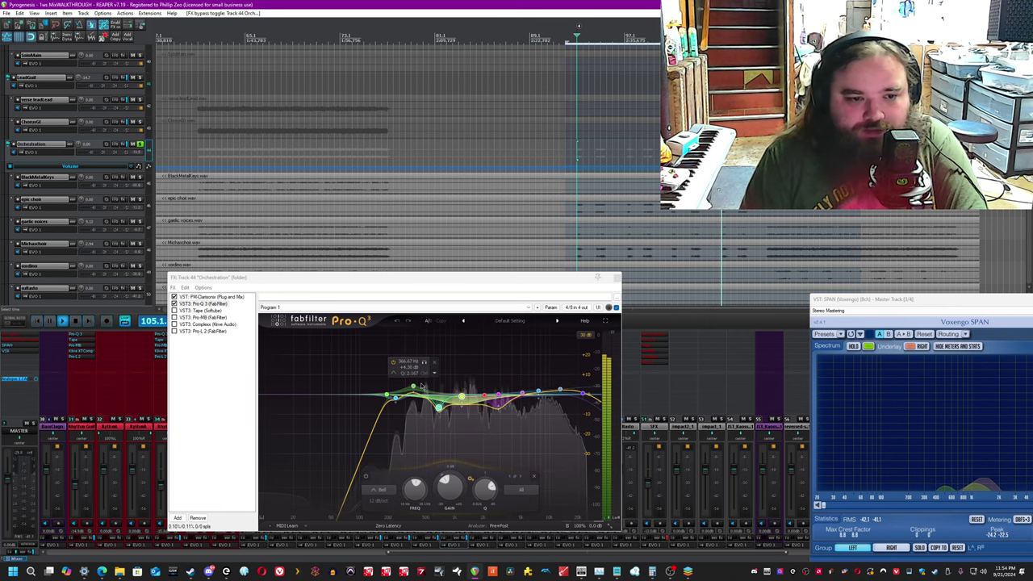
left_click(414, 388)
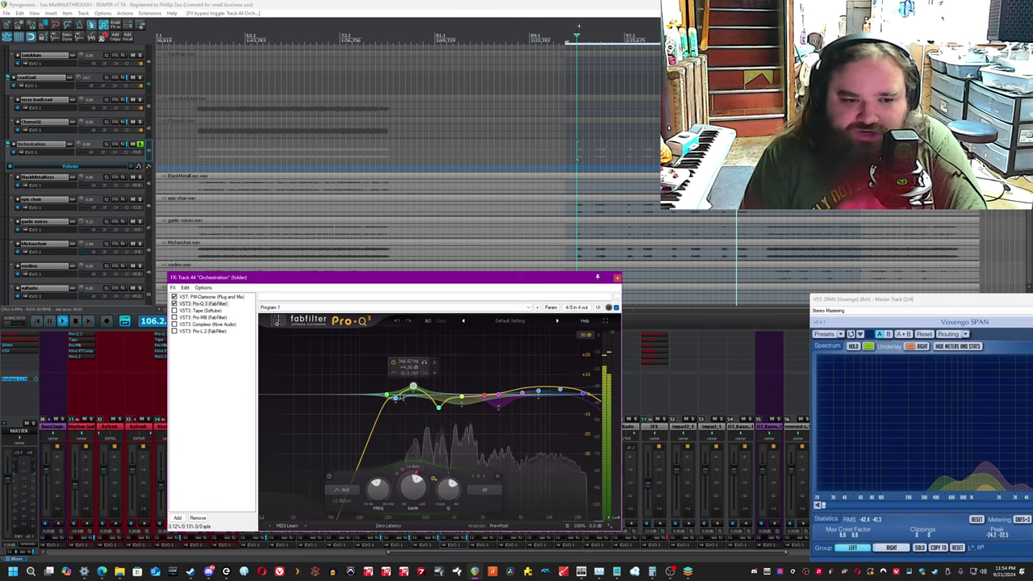
left_click(526, 4)
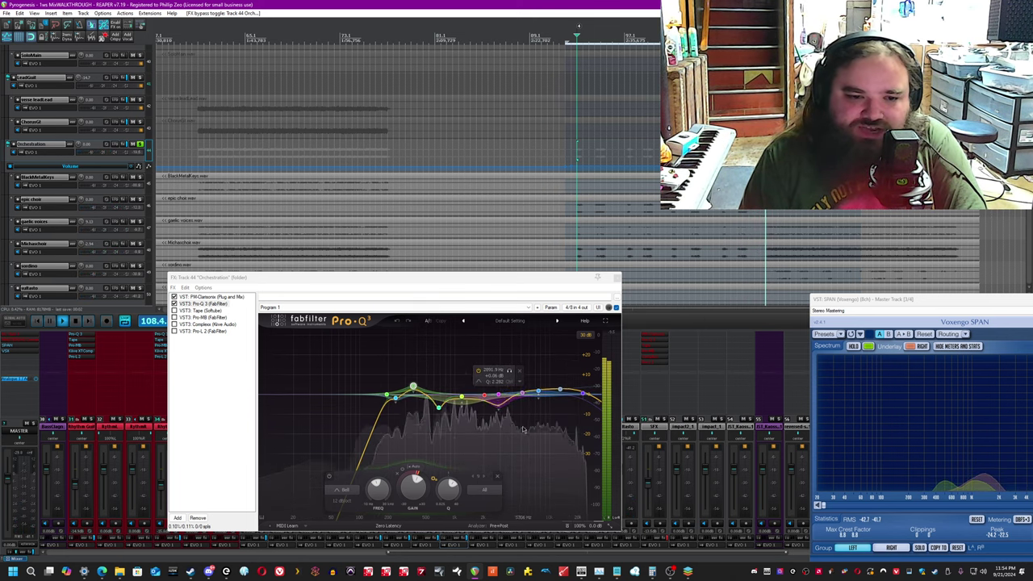
left_click_drag(521, 426, 587, 374)
left_click(578, 4)
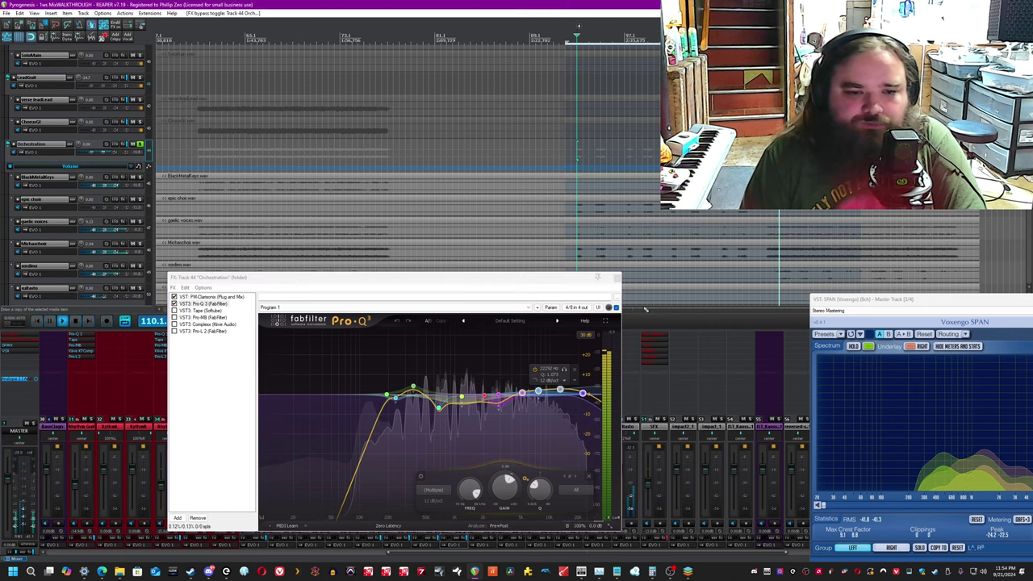
Bypass and re-enable Pro-Q 3 to compare the orchestration with and without the EQ.
left_click(184, 305)
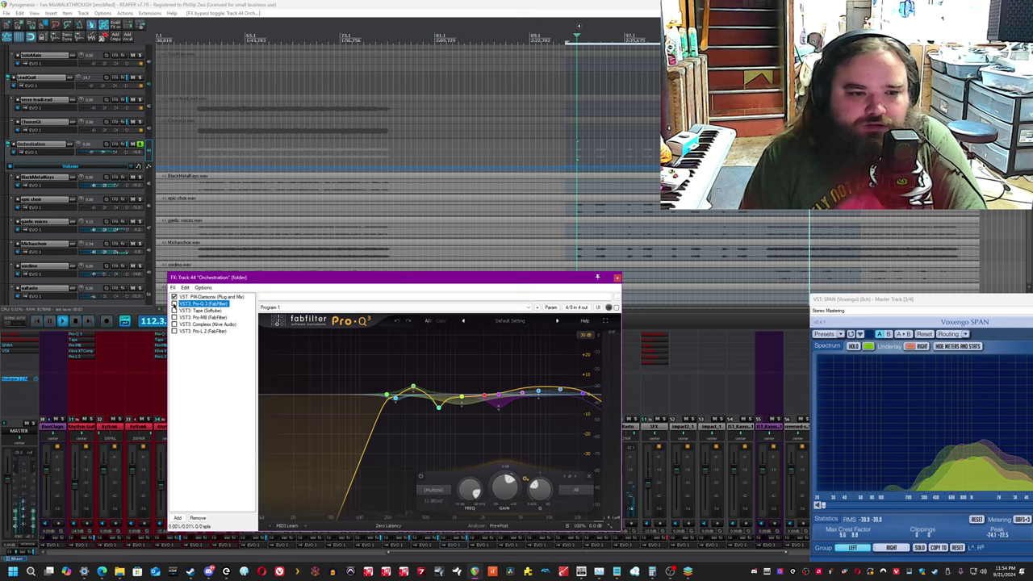
left_click(173, 304)
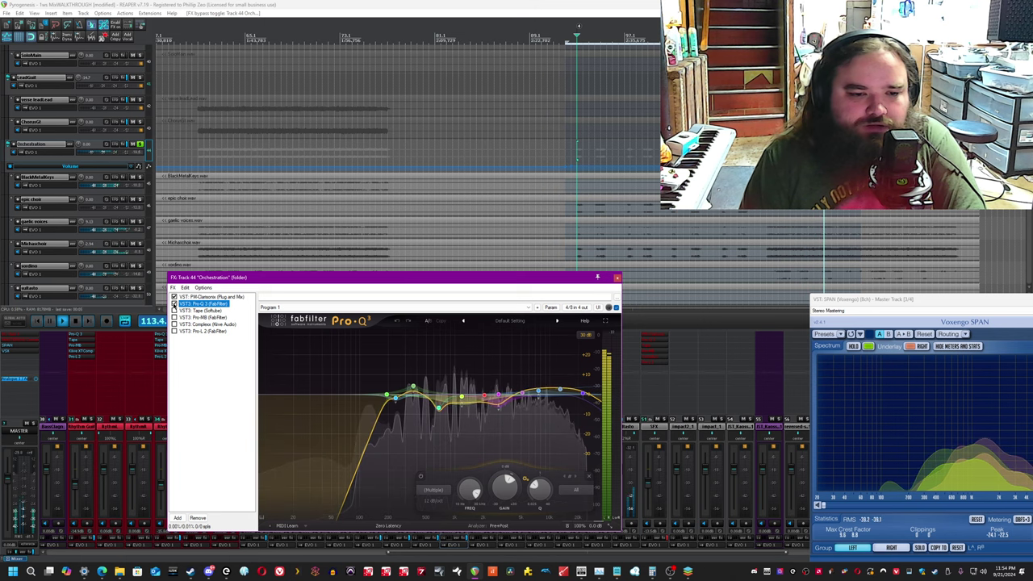
left_click(327, 4)
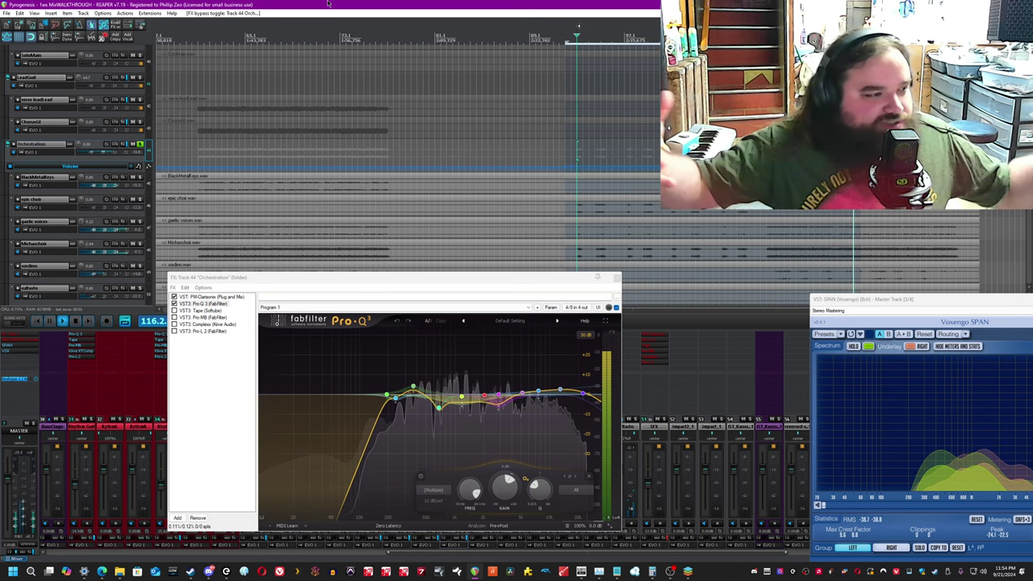
Reposition the Orchestration effects window and enable the Softube Tape plugin.
left_click(591, 280)
left_click_drag(592, 280, 690, 303)
left_click(300, 333)
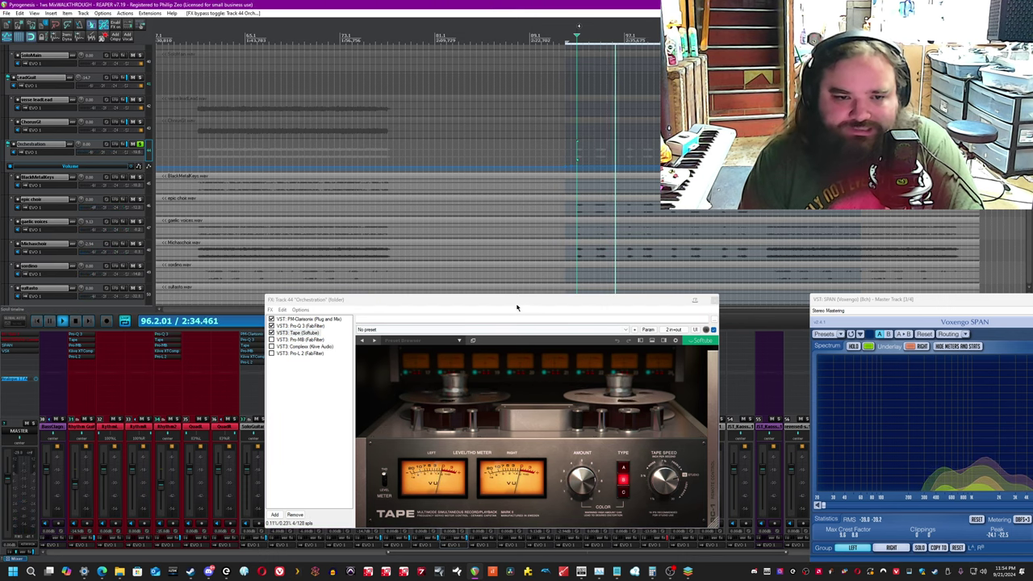
Examine the remote control section of the Tape plugin, including its high-frequency trim, and hide it again.
left_click_drag(520, 299, 365, 298)
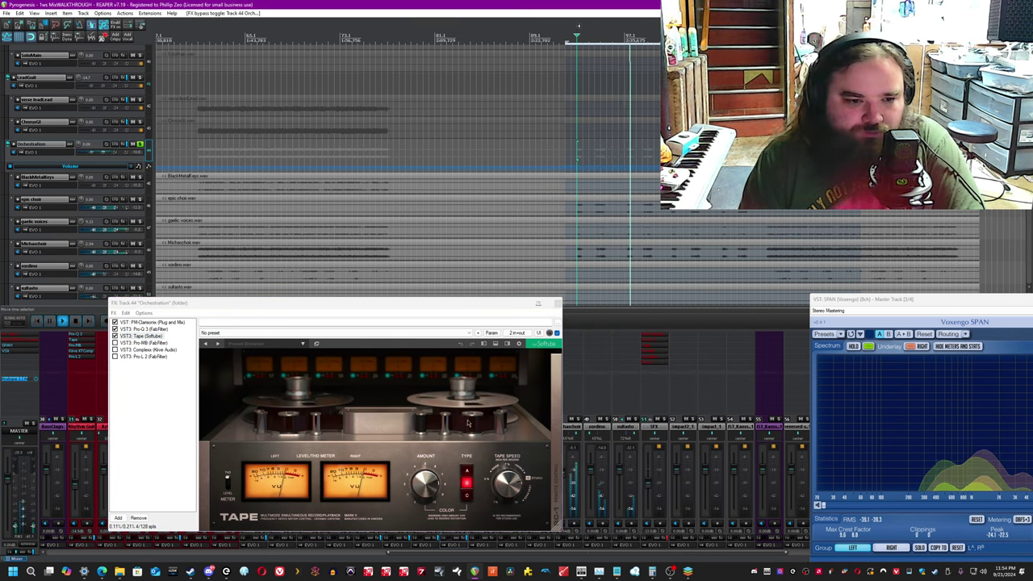
left_click(552, 428)
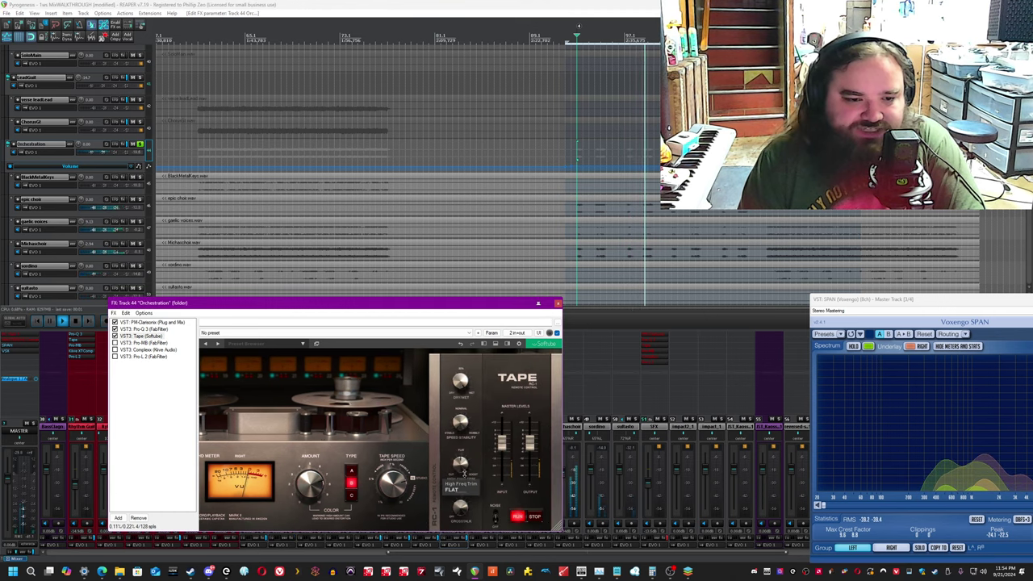
left_click(438, 494)
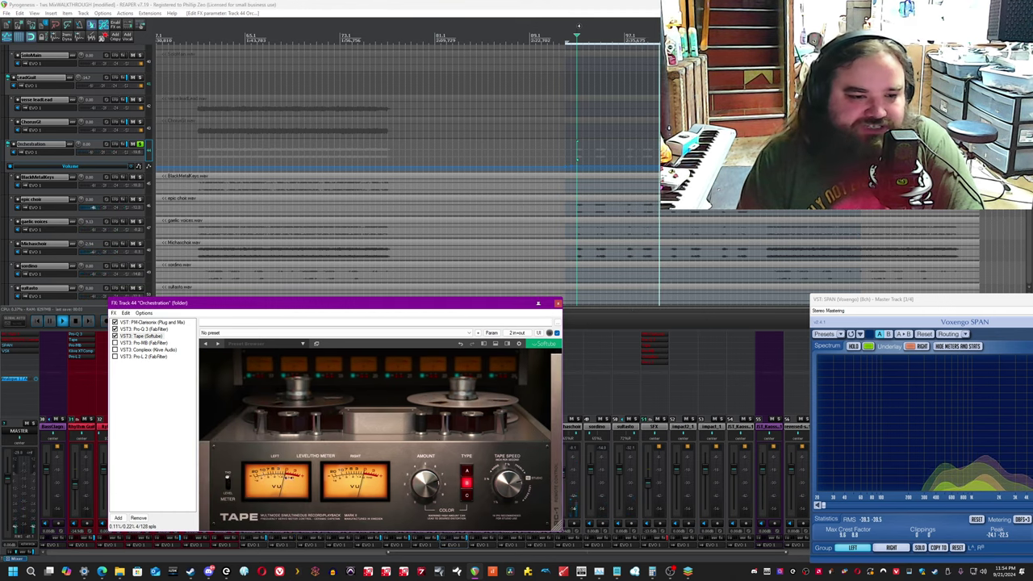
Open Pro-MB in the Orchestration effects chain and enable it.
left_click(150, 349)
left_click(142, 343)
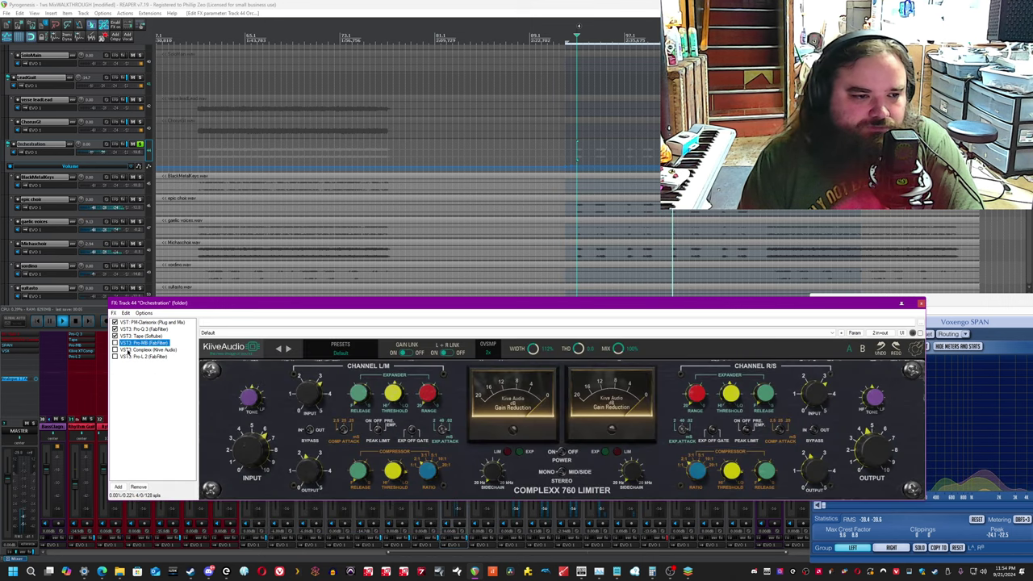
left_click(115, 326)
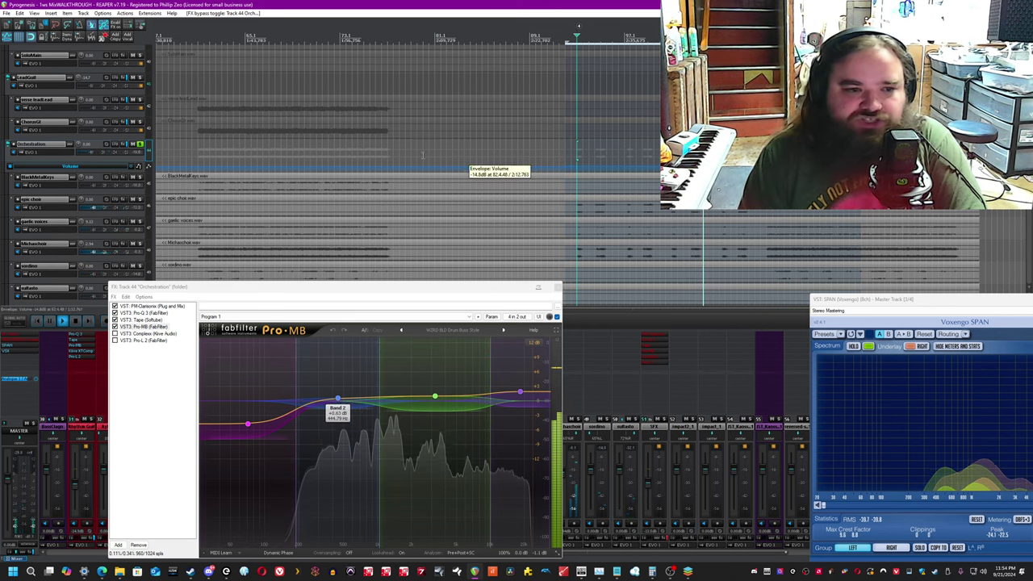
Audition the orchestration with Pro-MB active at different sections of the song.
key("space")
scroll(409, 216, "down", 1)
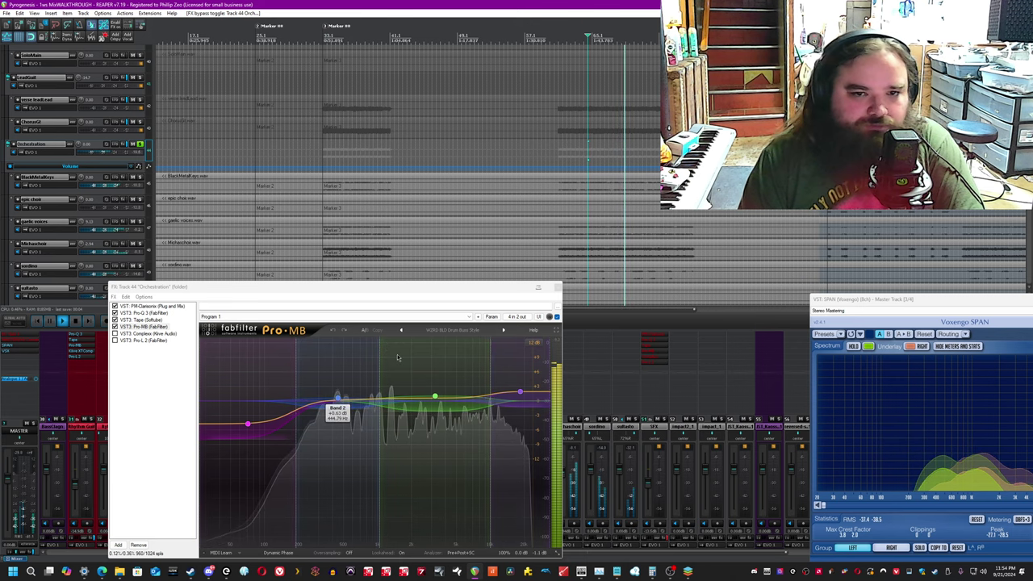
scroll(551, 143, "down", 3)
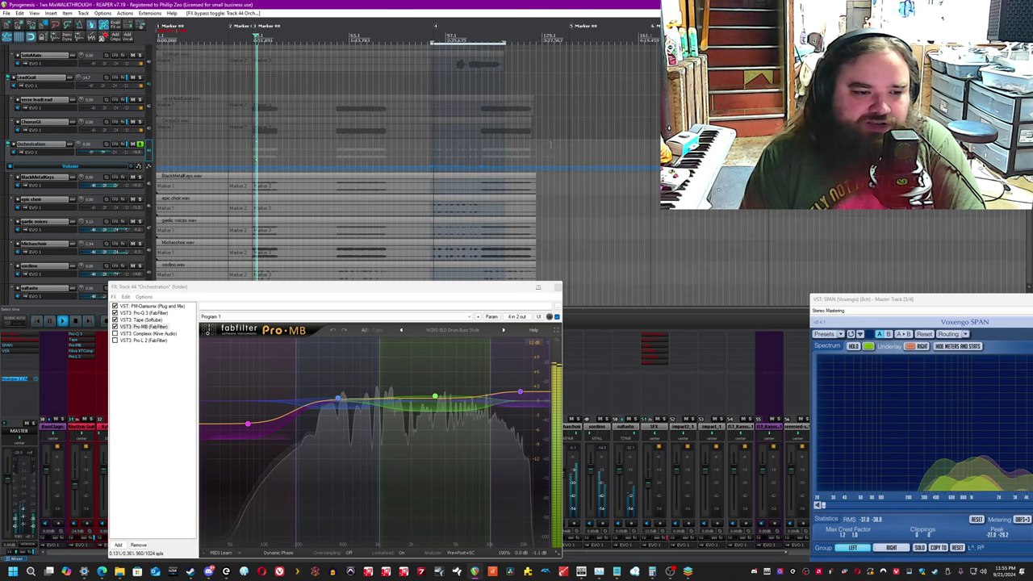
left_click(482, 37)
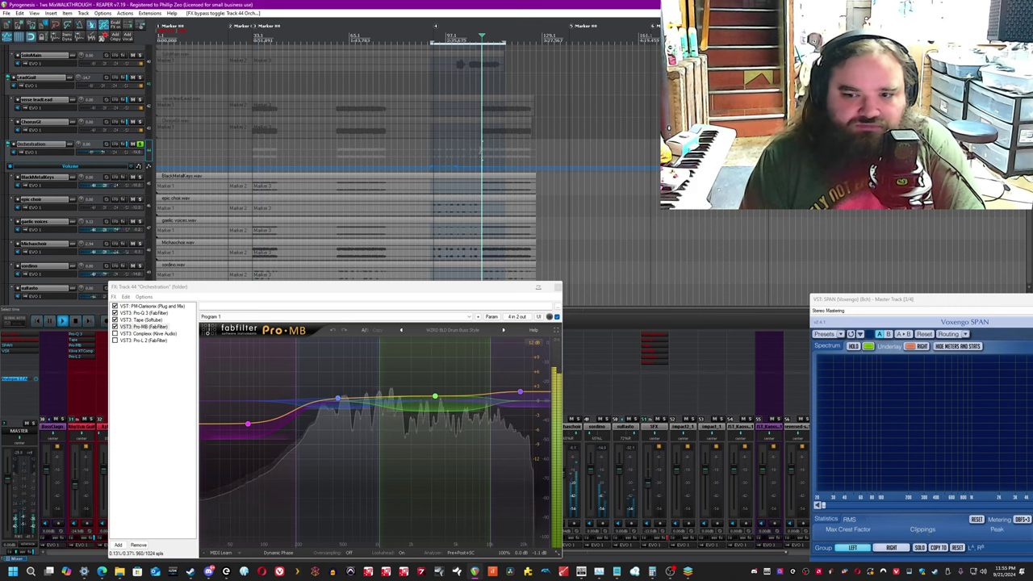
scroll(485, 37, "up", 4)
left_click(139, 327)
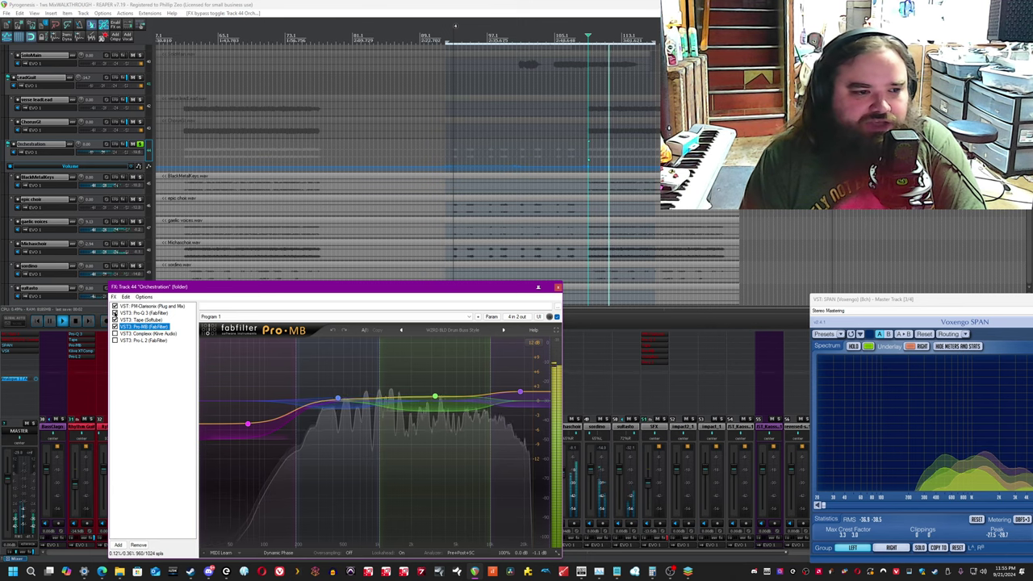
key("space")
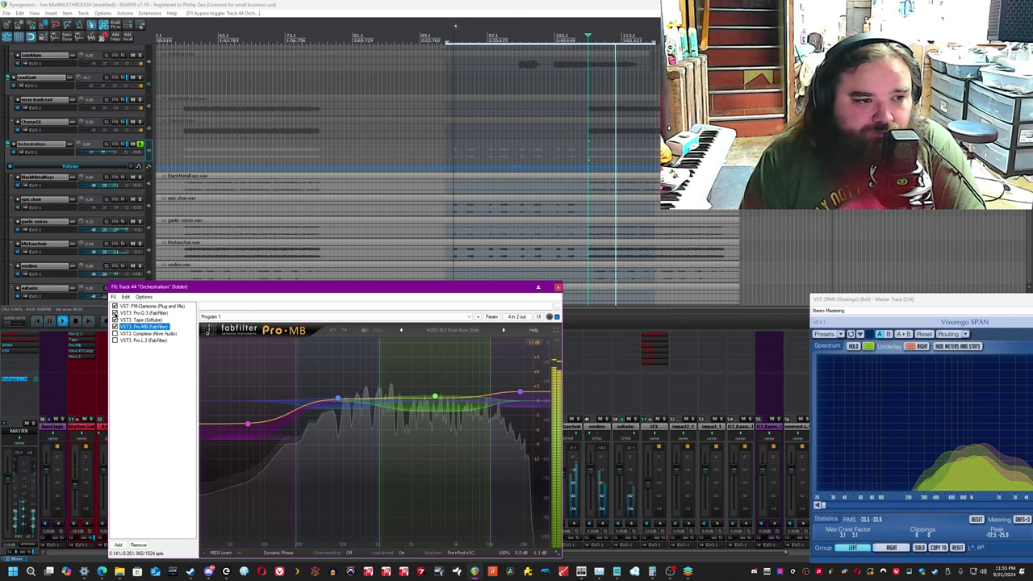
Stop playback and return the edit cursor to the start of the passage near measure 93.
left_click(376, 4)
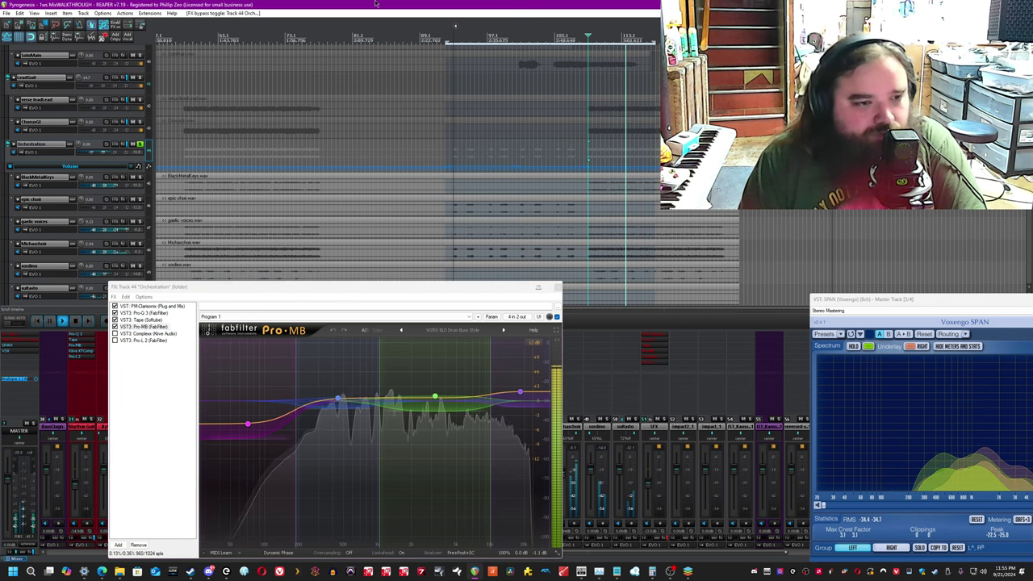
key("space")
left_click(454, 26)
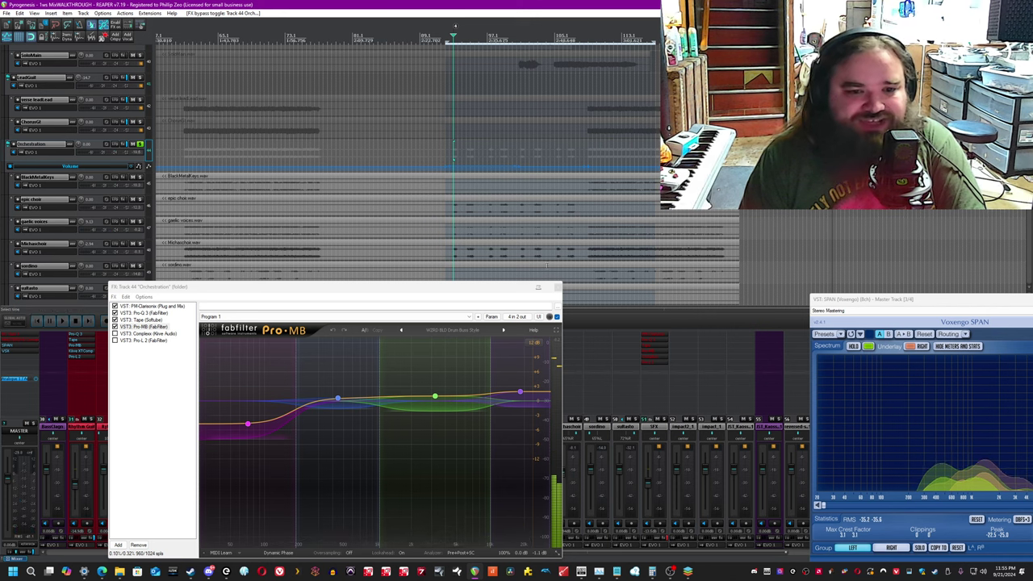
Open the Kiive Audio Complexx limiter in the Orchestration effects chain and enable it.
left_click_drag(513, 288, 544, 191)
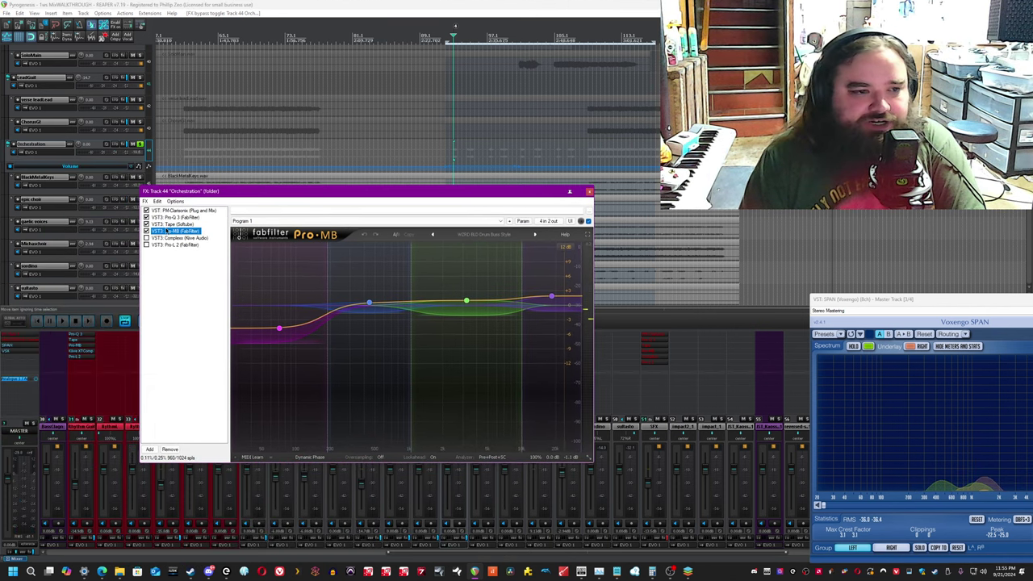
left_click(180, 238)
left_click(343, 4)
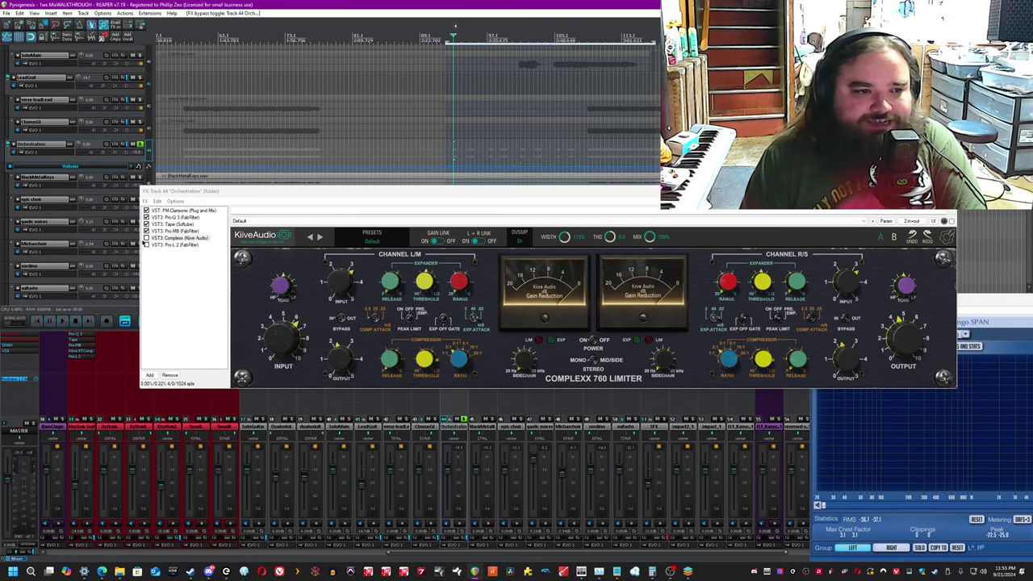
left_click(146, 238)
left_click(359, 4)
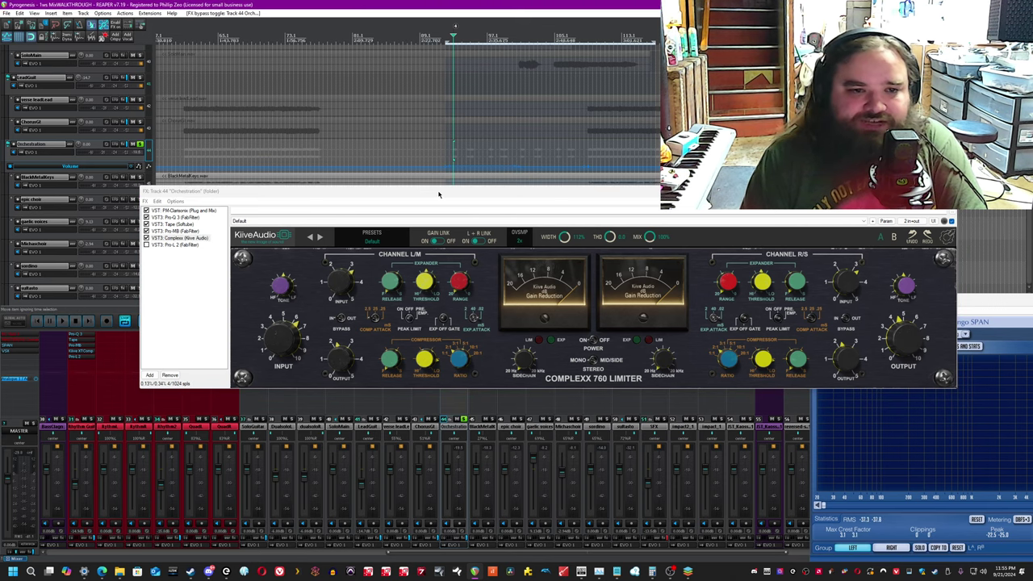
Move the effects window clear of the arrangement and play the passage with Complexx active.
left_click_drag(439, 195, 430, 304)
left_click(445, 4)
key("space")
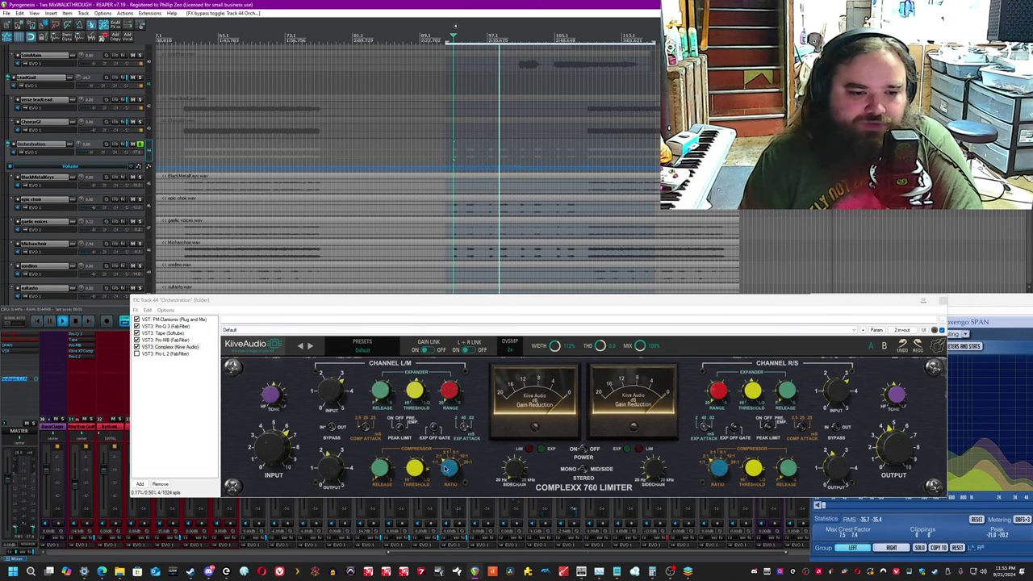
Check the compressor release and attack settings on Complexx and save the project.
left_click(377, 475)
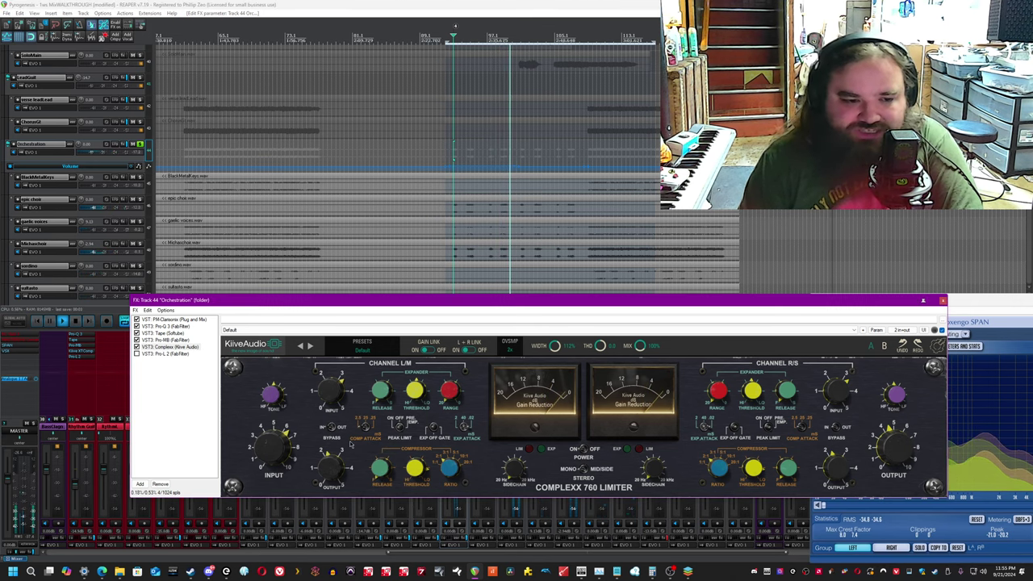
left_click(365, 427)
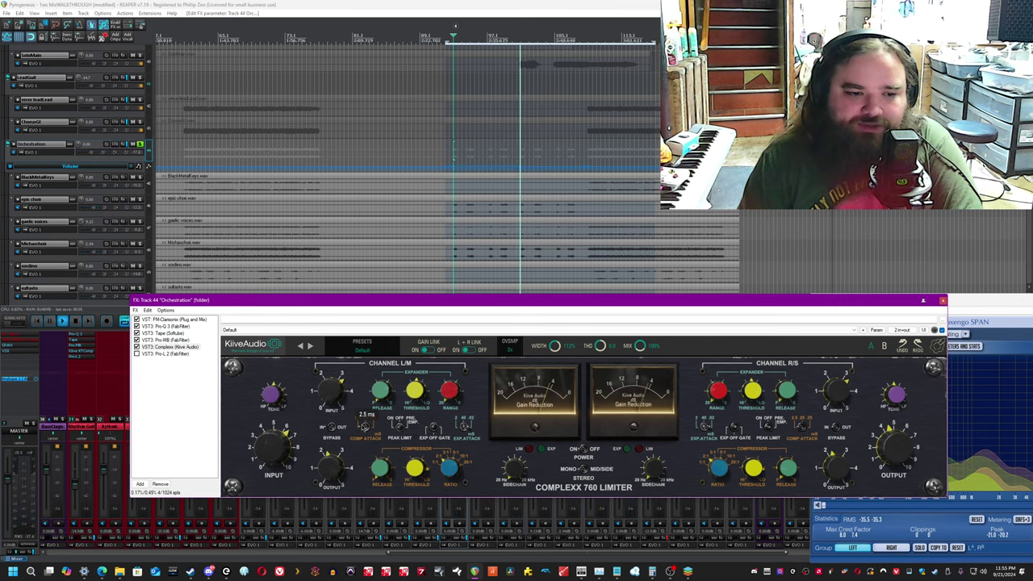
left_click(465, 3)
key("ctrl+s")
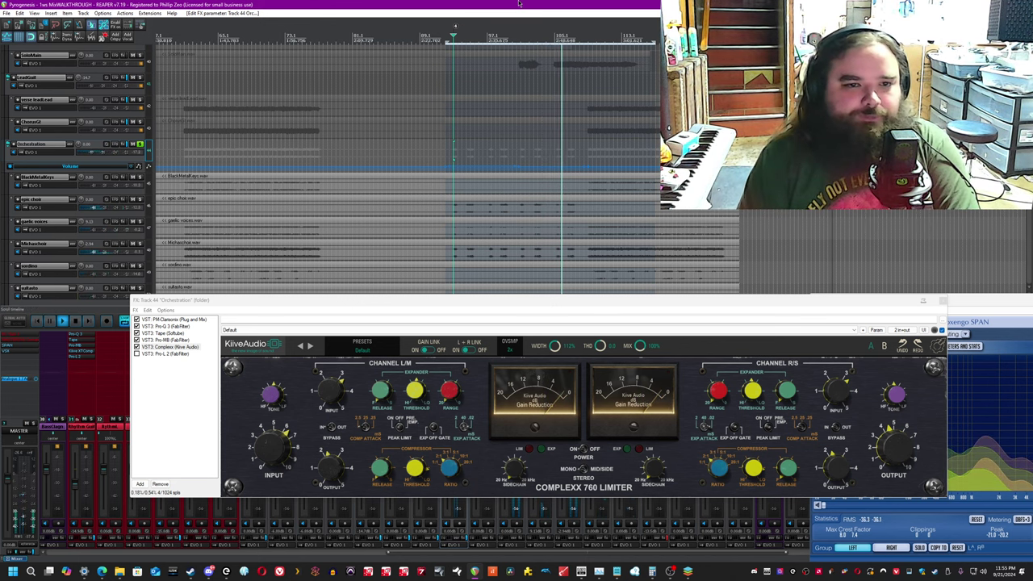
Open the FabFilter Pro-L 2 limiter in the Orchestration effects chain, enable it and audition the orchestral passages.
left_click(140, 355)
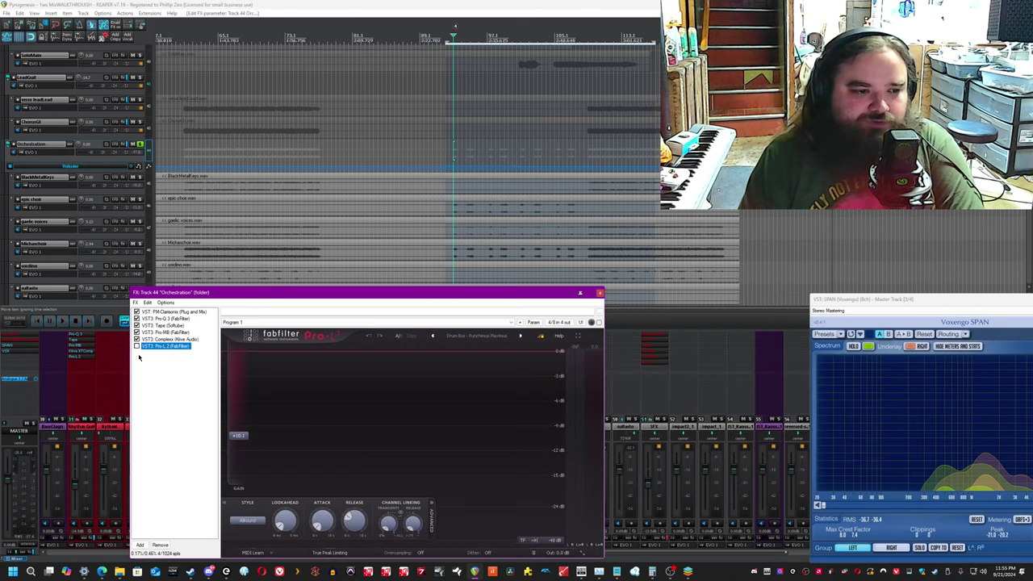
left_click(388, 4)
key("space")
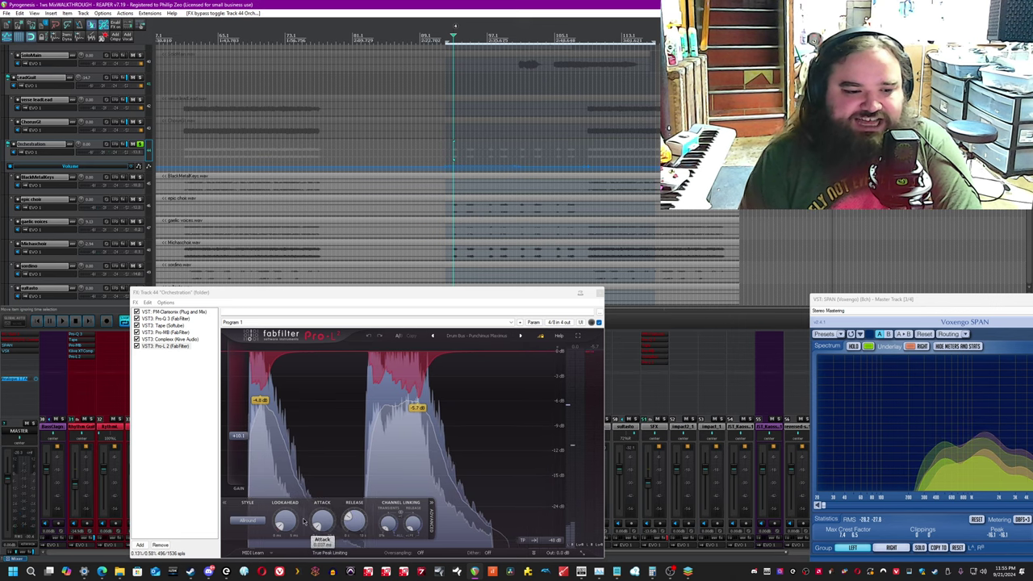
key("space")
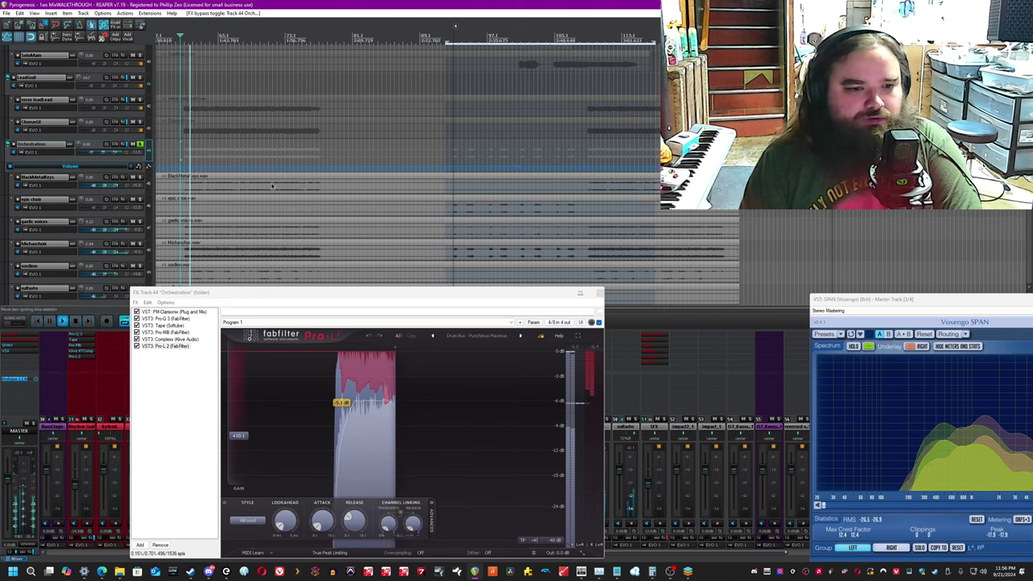
Close the Orchestration effects window and stop playback.
right_click(607, 318)
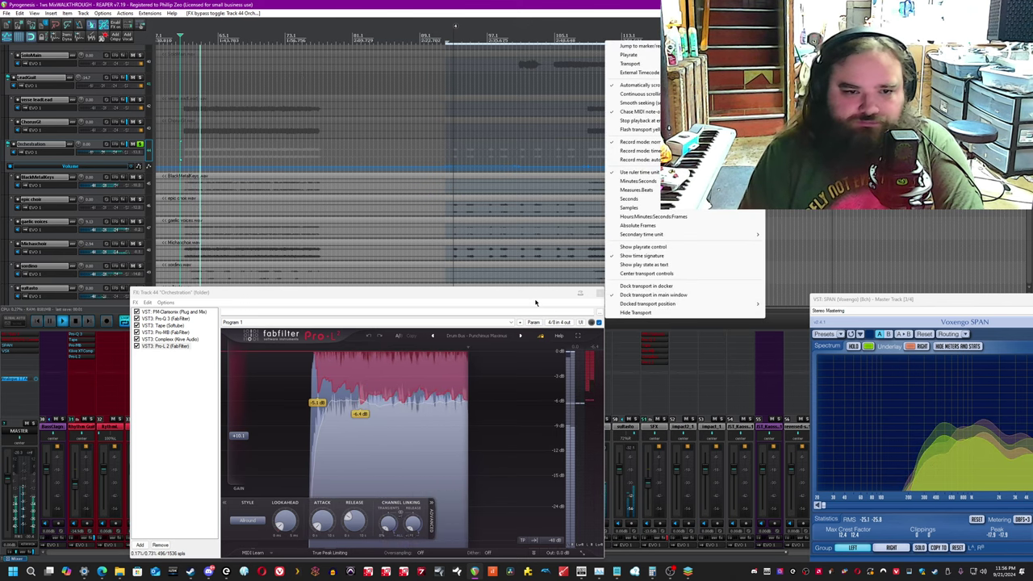
left_click(536, 303)
key("Escape")
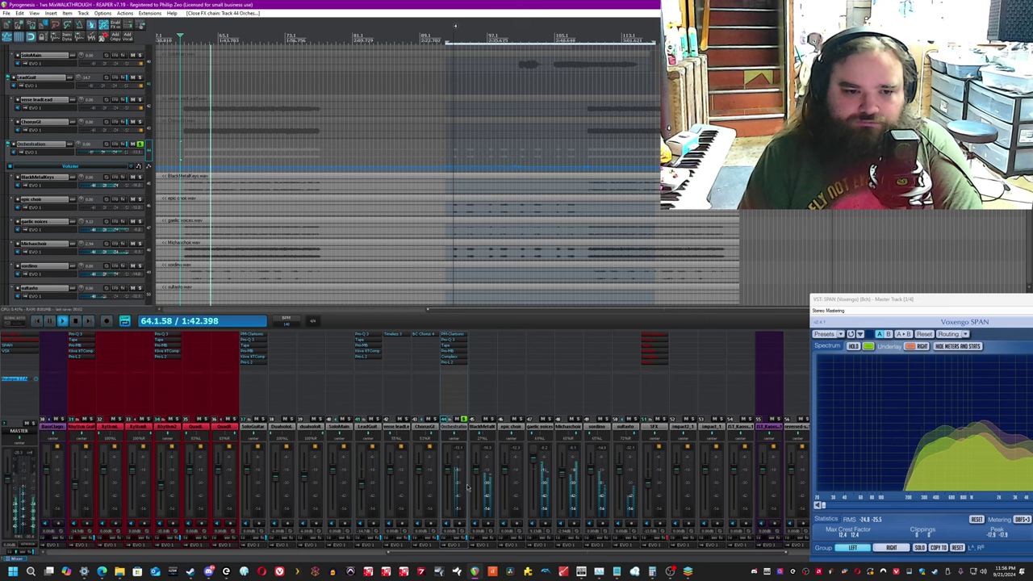
key("space")
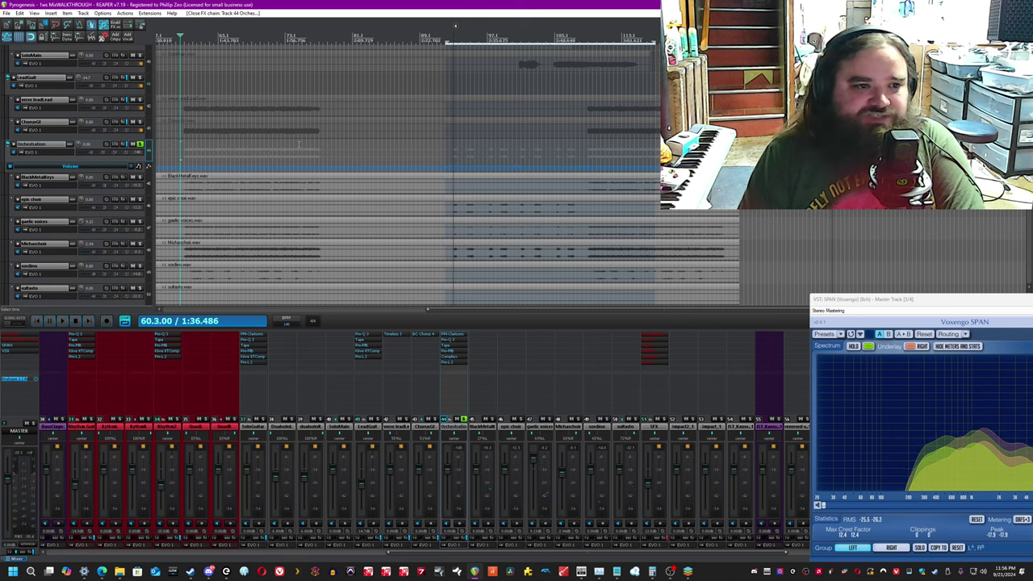
Unsolo the Orchestration folder and play the full mix from measure 92 to hear the orchestration in context.
scroll(300, 146, "up", 1)
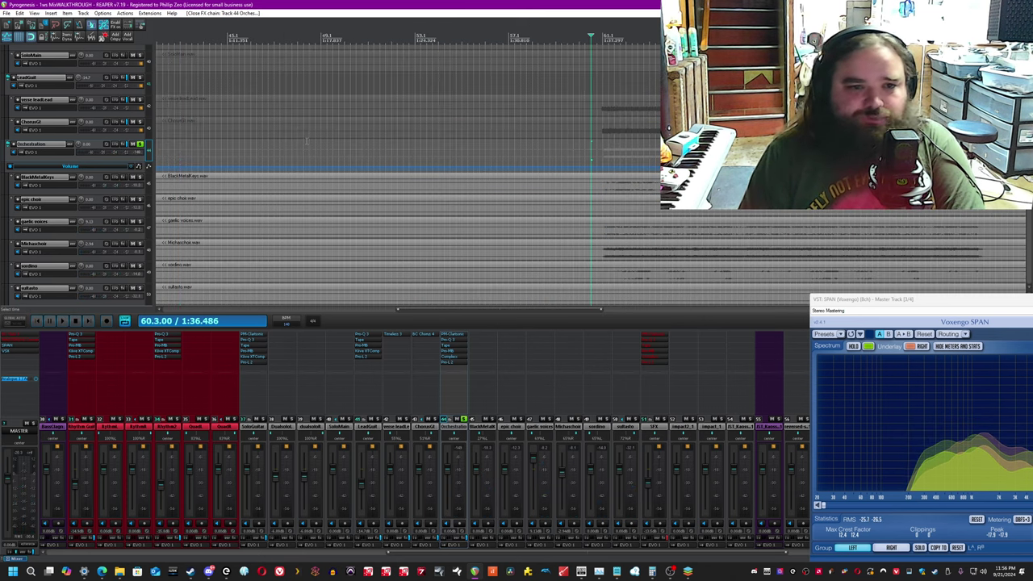
scroll(299, 145, "down", 1)
scroll(354, 10, "down", 1)
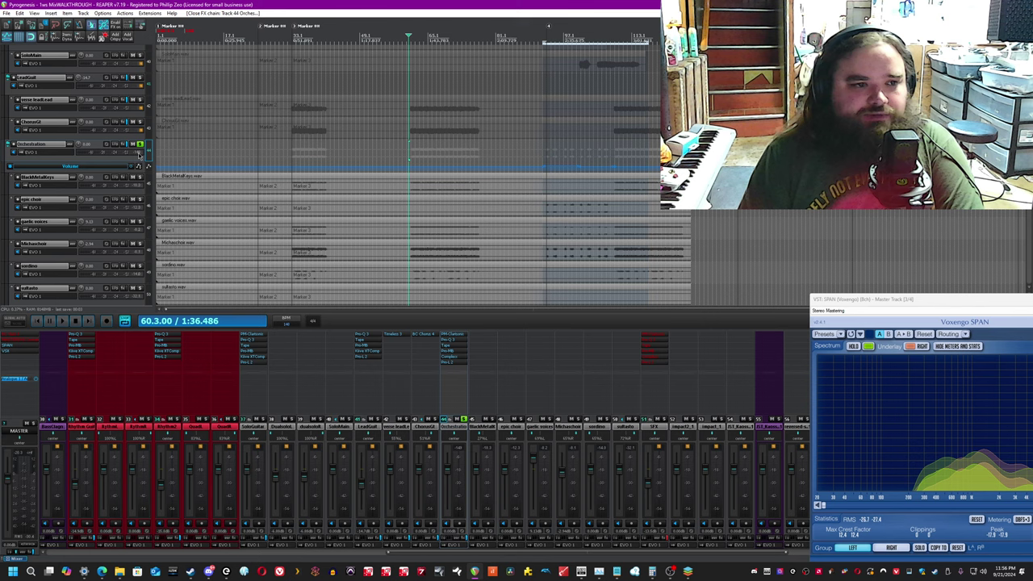
left_click(545, 144)
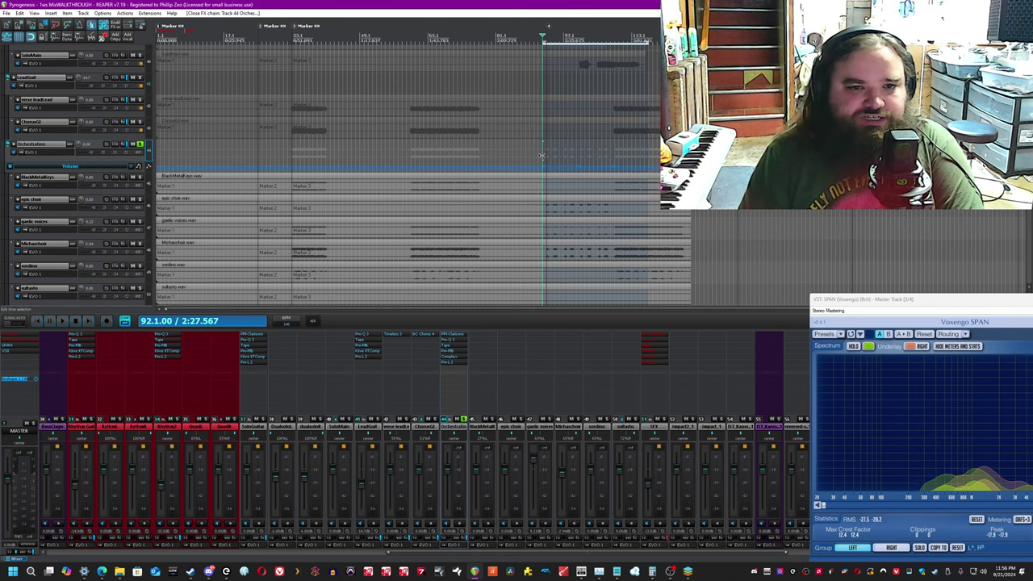
scroll(521, 144, "up", 2)
left_click(140, 145)
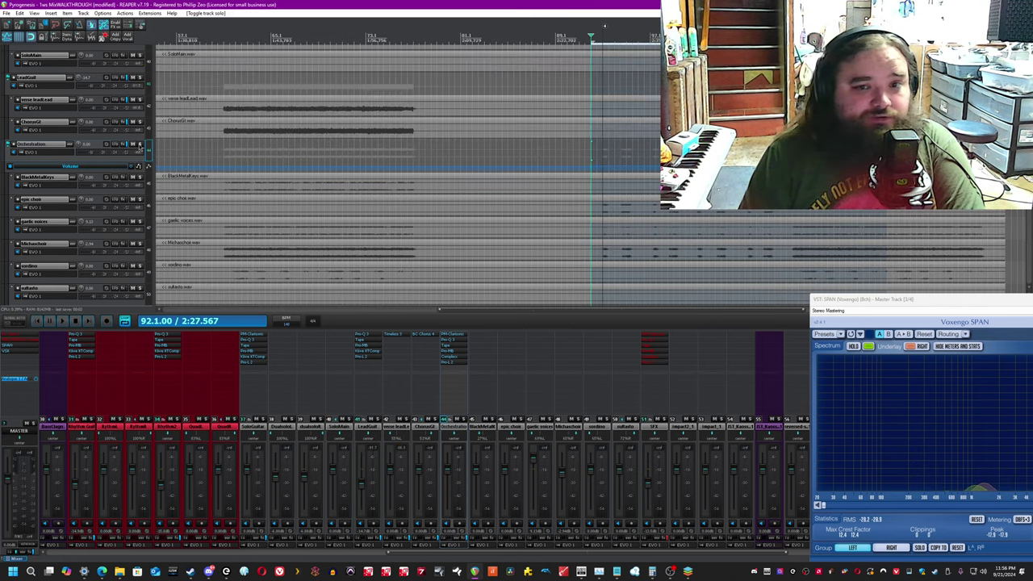
key("space")
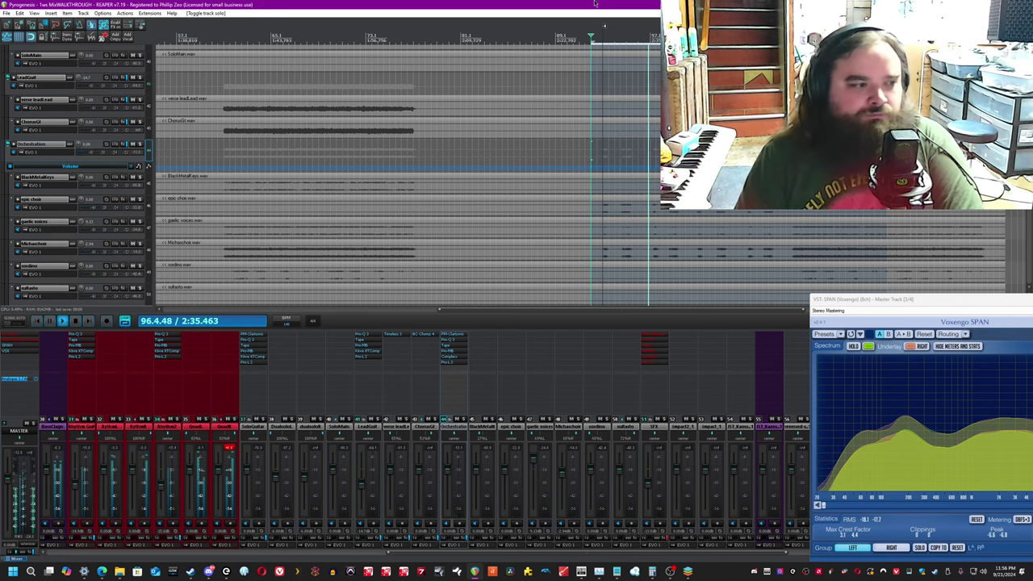
scroll(563, 222, "down", 4)
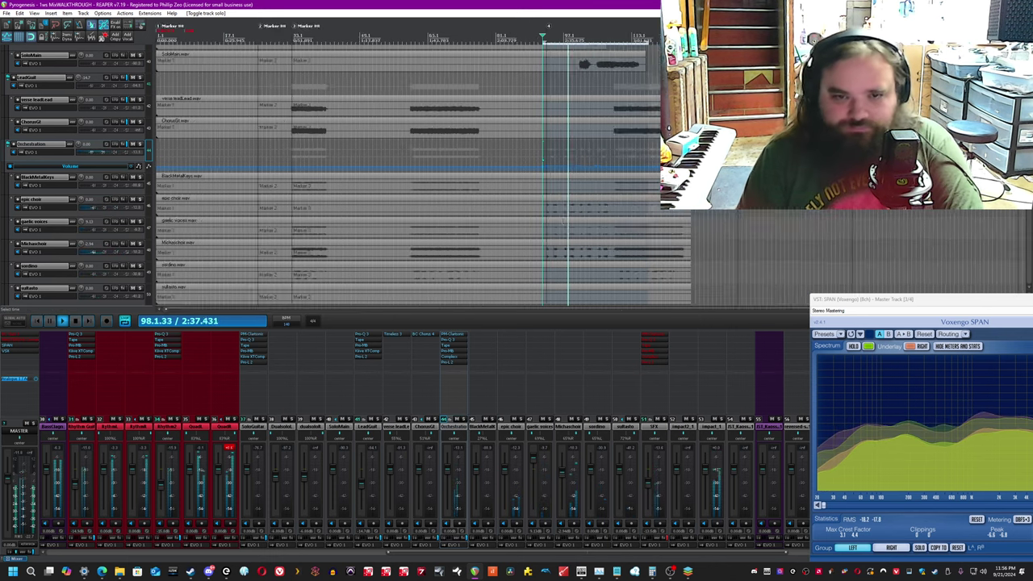
scroll(563, 221, "up", 4)
scroll(559, 222, "down", 3)
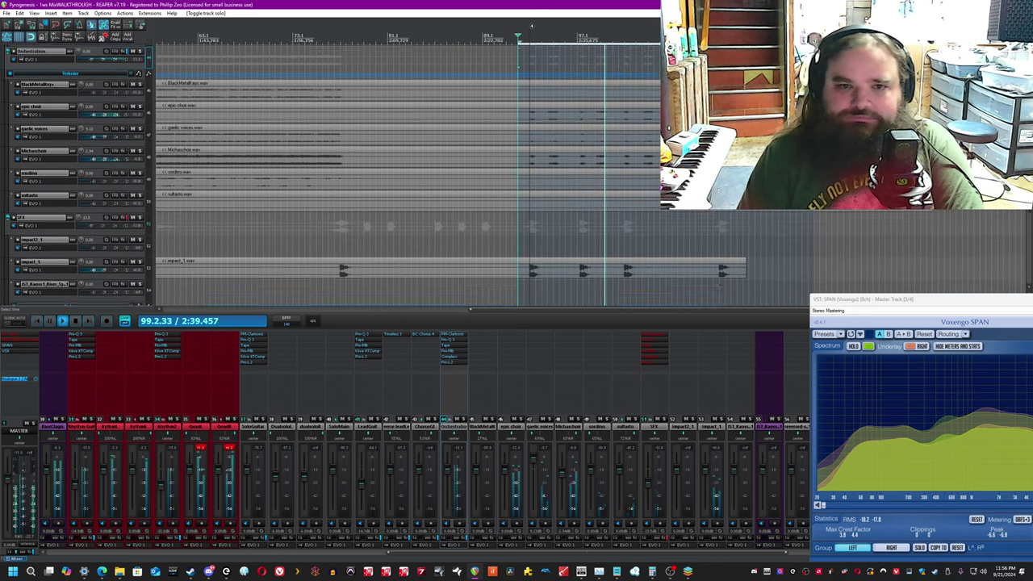
key("space")
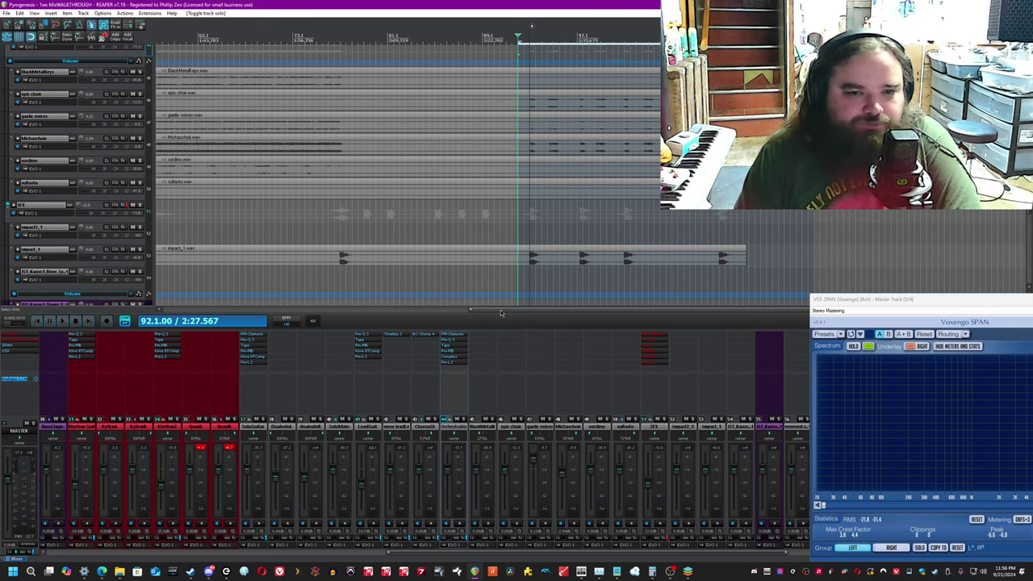
Turn on the SFX folder track's effects, solo the folder and return the edit cursor to the project start.
scroll(549, 161, "down", 5)
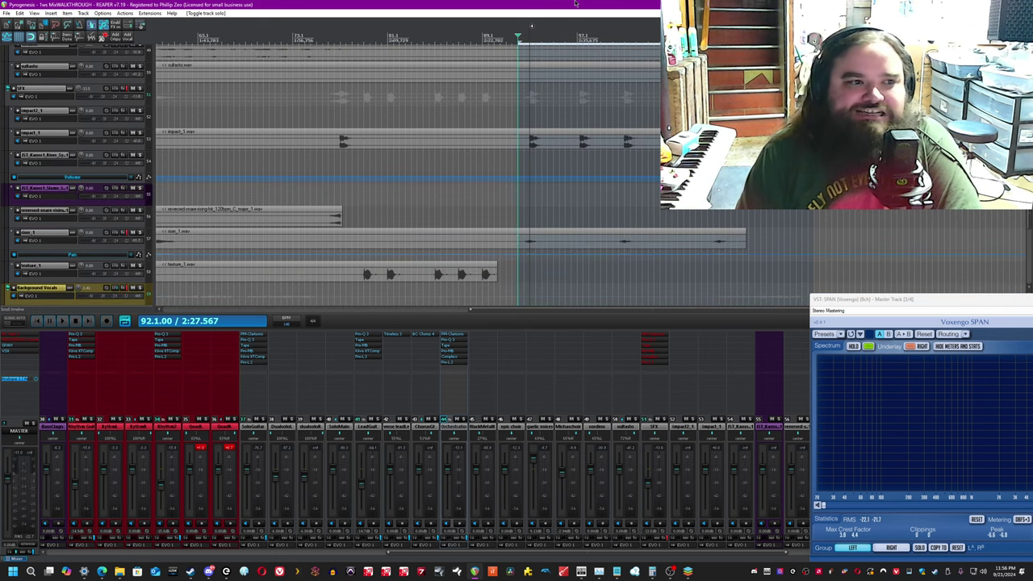
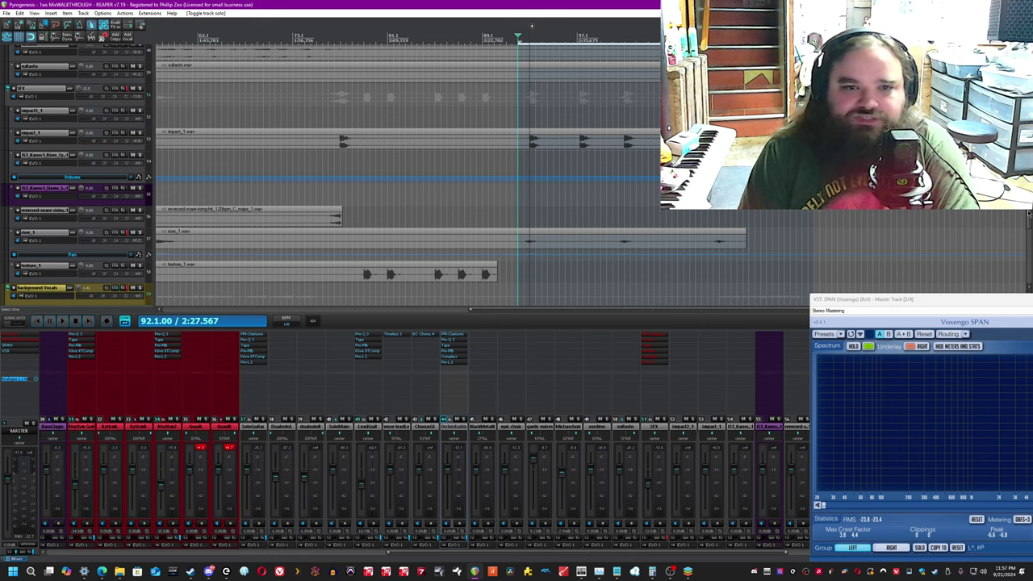
scroll(403, 174, "down", 1)
left_click(669, 448)
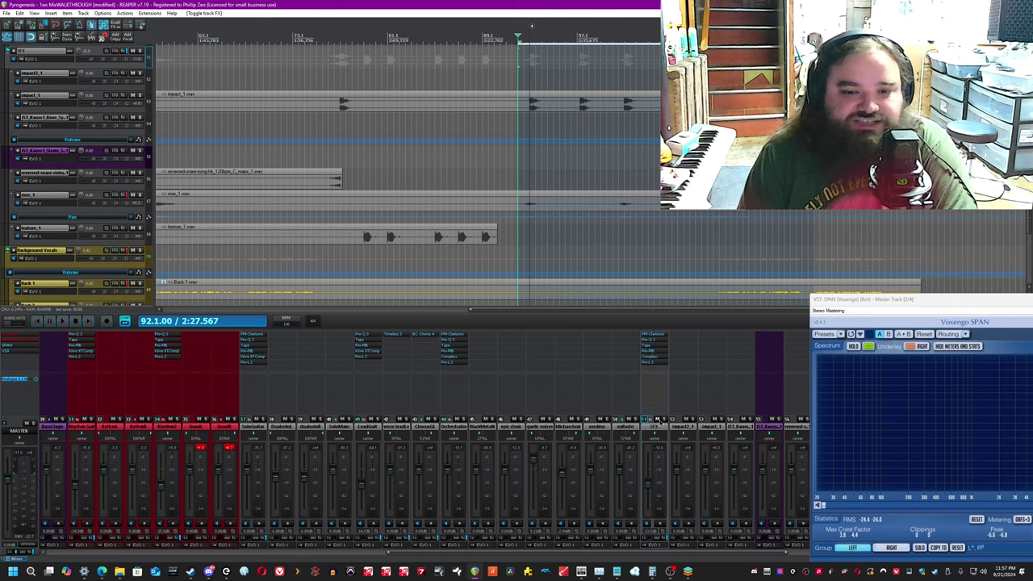
key("Home")
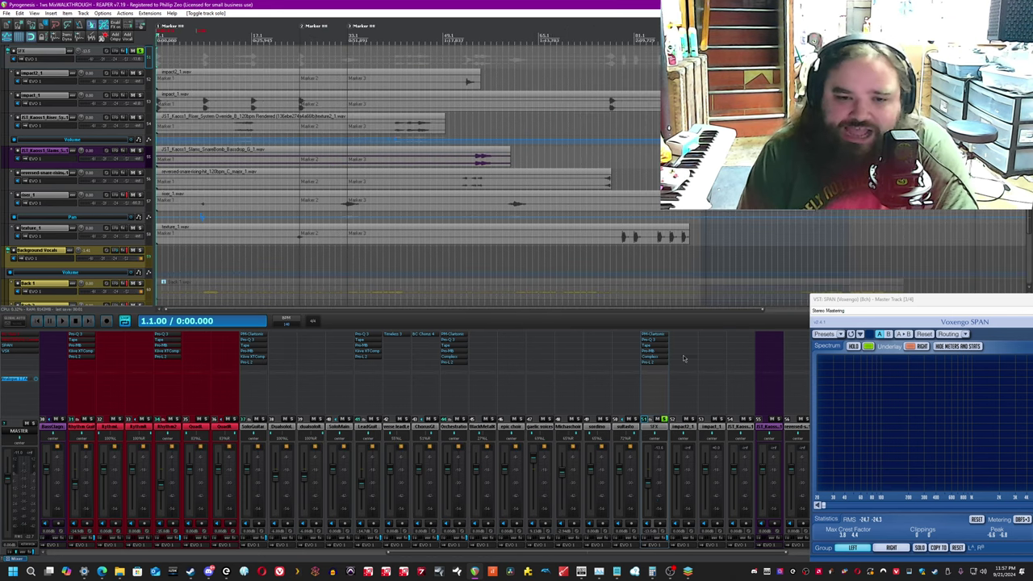
Open the SFX folder's effects chain, clear of the track lanes, and bypass all six plugins.
left_click(661, 539)
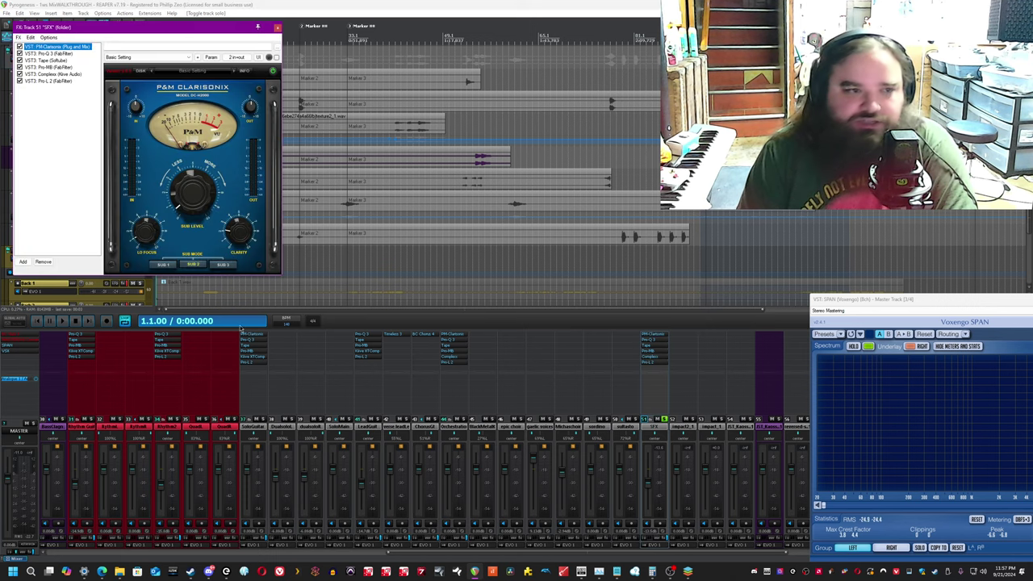
left_click_drag(52, 29, 240, 226)
left_click(219, 4)
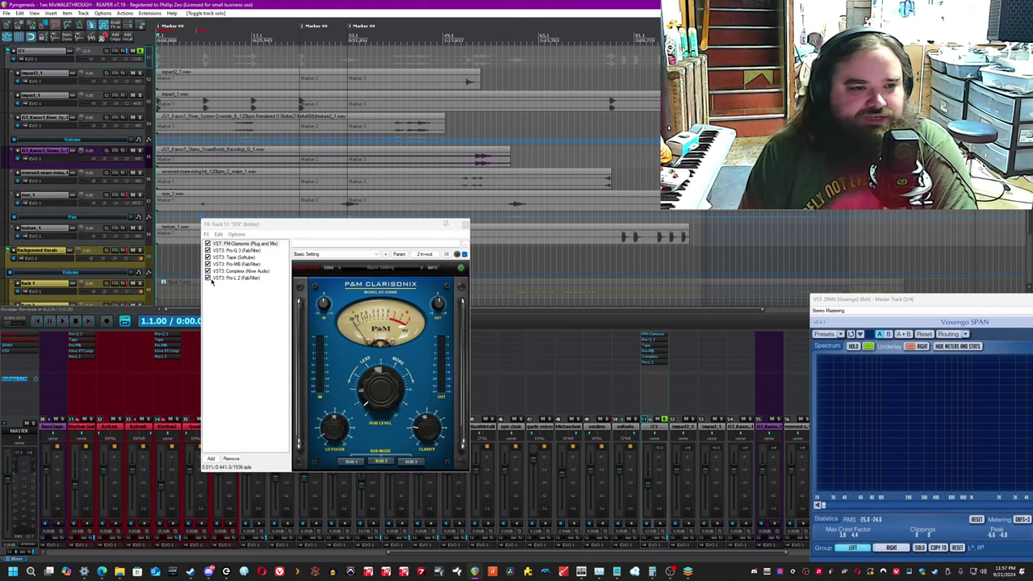
left_click(207, 278)
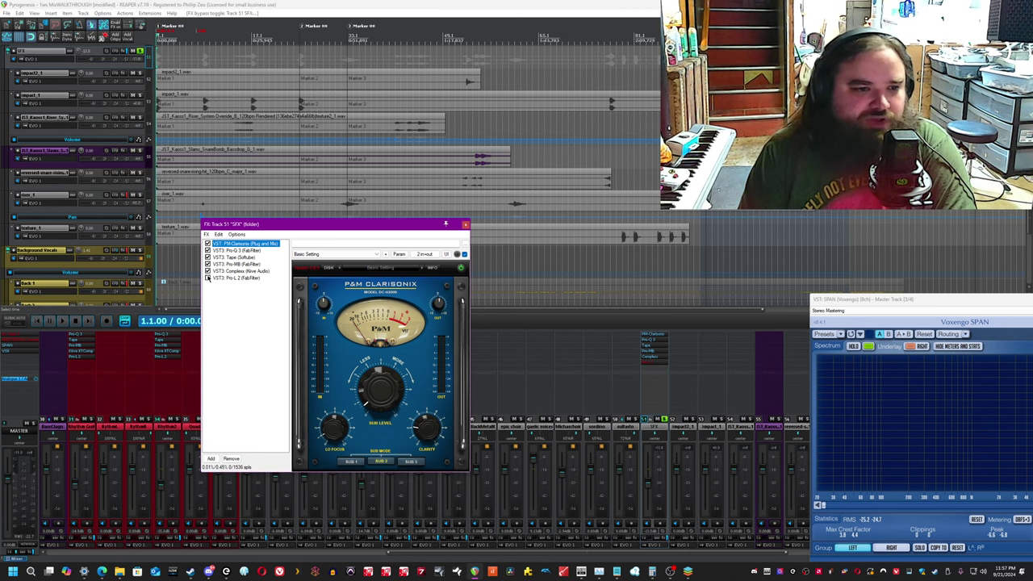
left_click(264, 4)
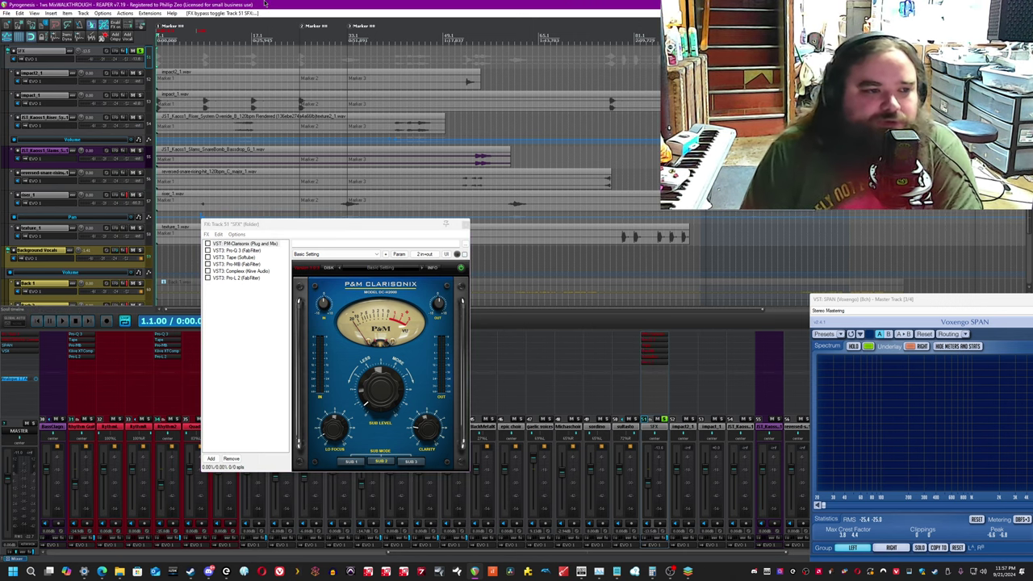
left_click_drag(298, 228, 342, 289)
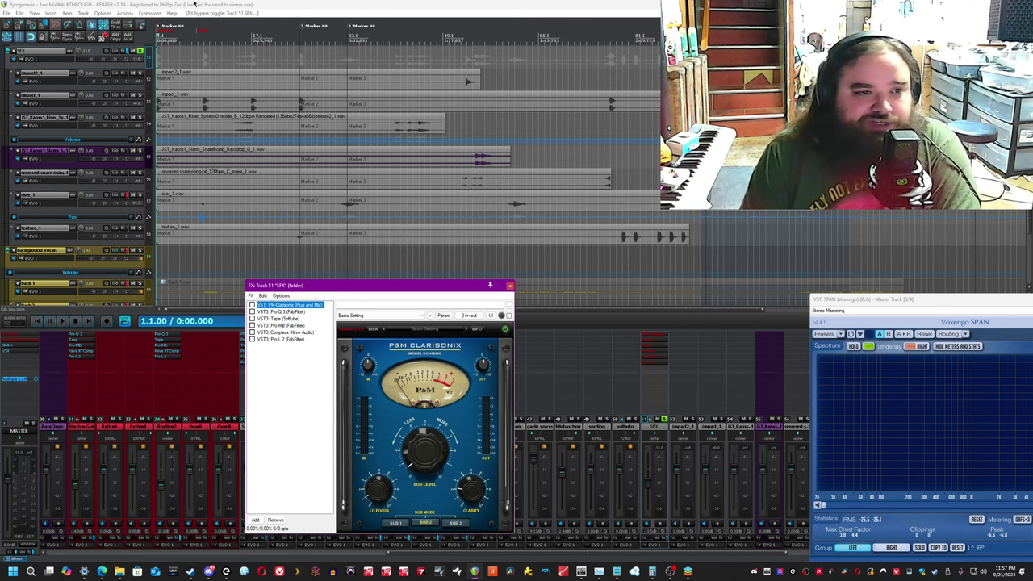
left_click(196, 4)
Play the soloed SFX with every plugin bypassed, from the project start and again from around measure 8.
scroll(408, 161, "up", 4)
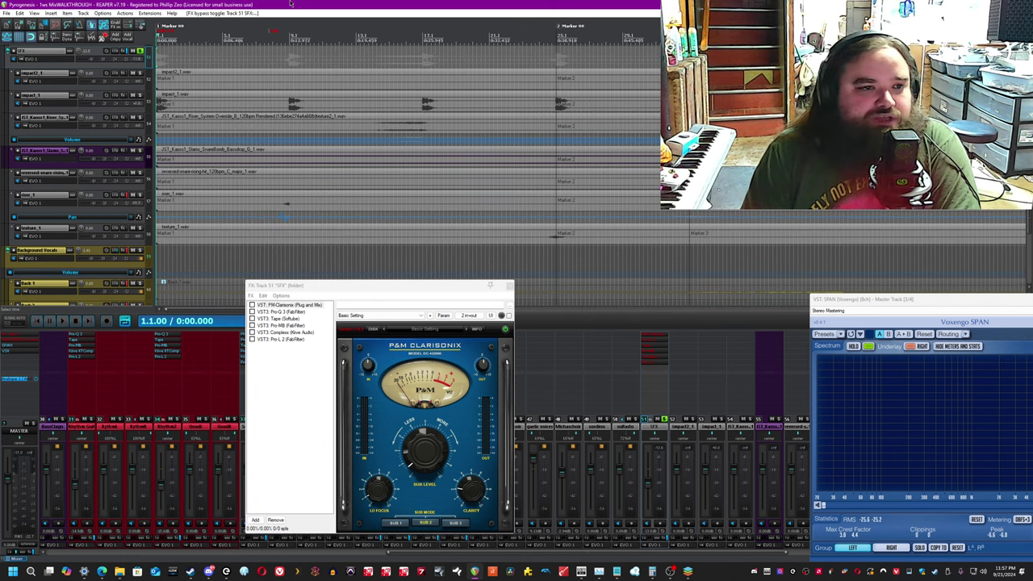
key("space")
scroll(242, 49, "down", 2)
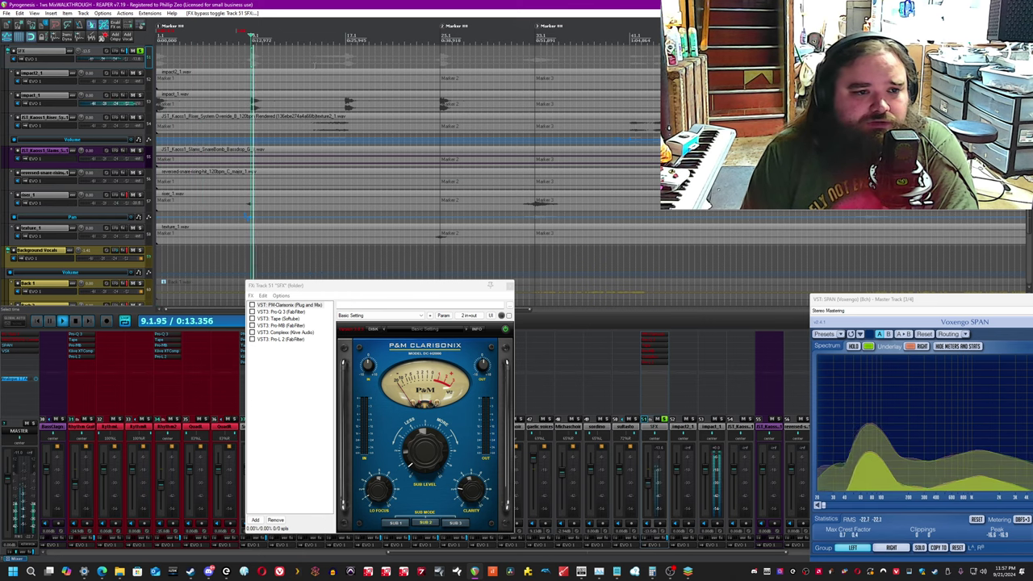
scroll(241, 65, "up", 3)
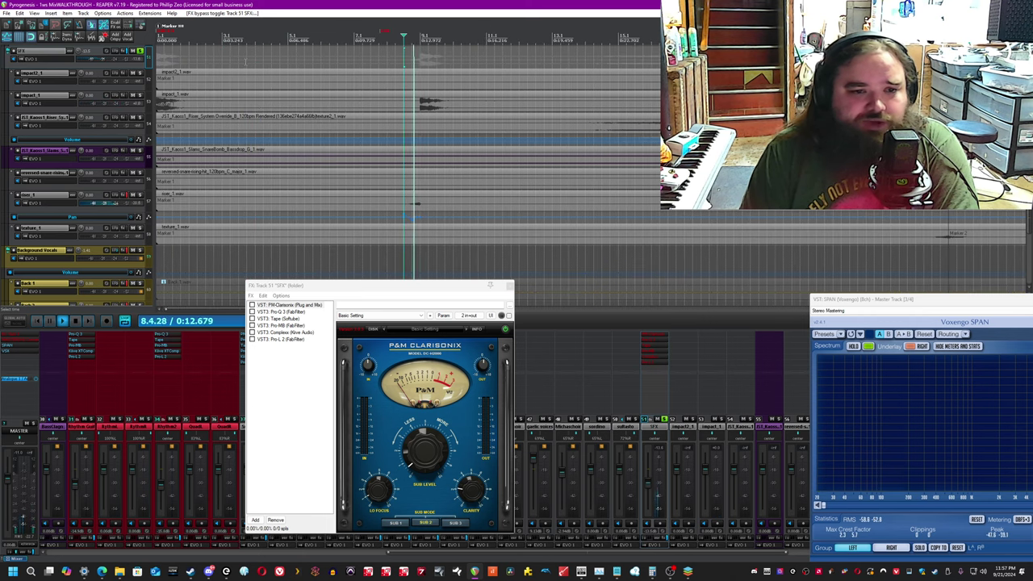
scroll(543, 225, "down", 5)
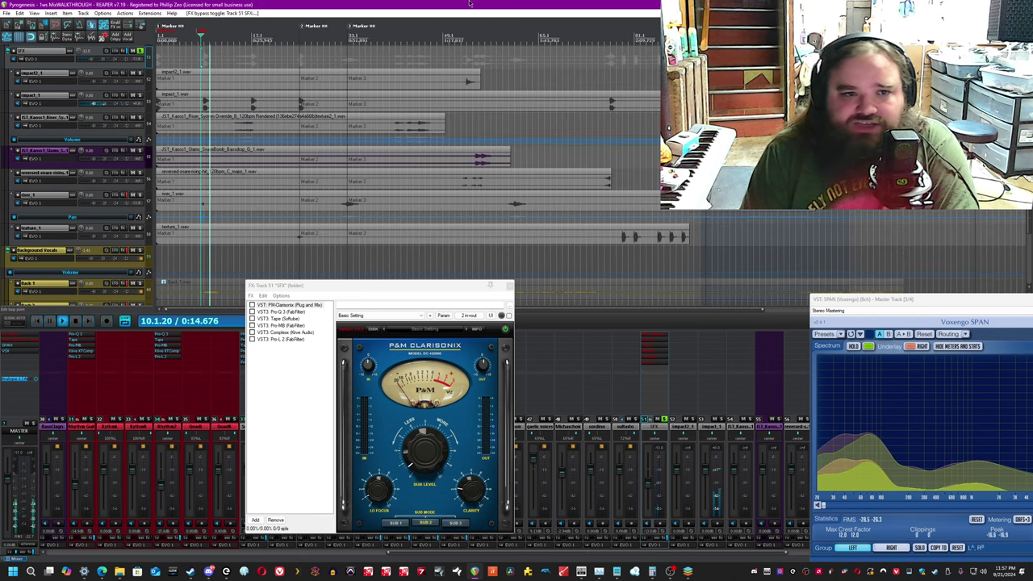
scroll(358, 140, "up", 2)
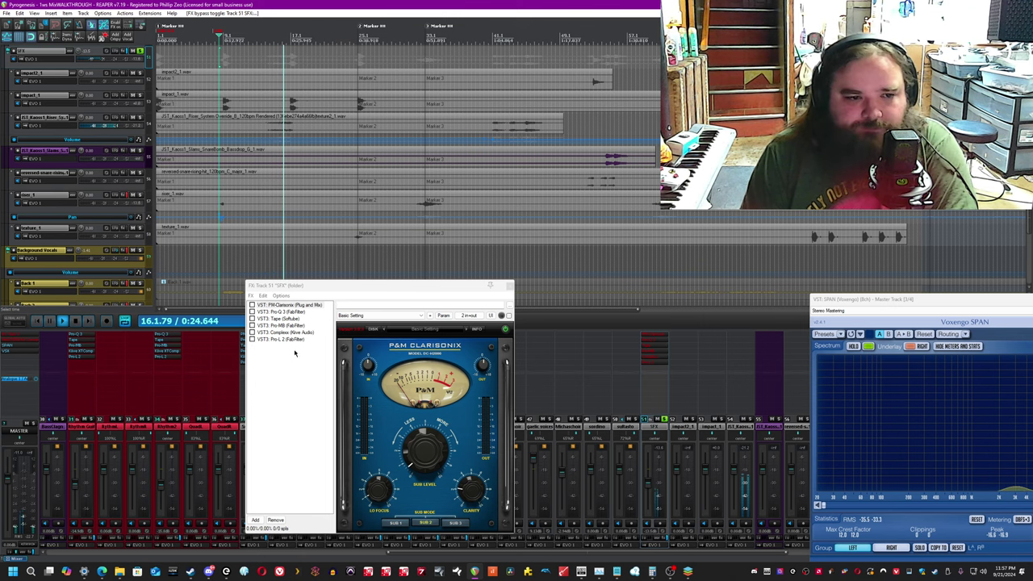
Enable the PM-Clarisonix plugin in the SFX effects chain during playback.
left_click(260, 306)
left_click(411, 3)
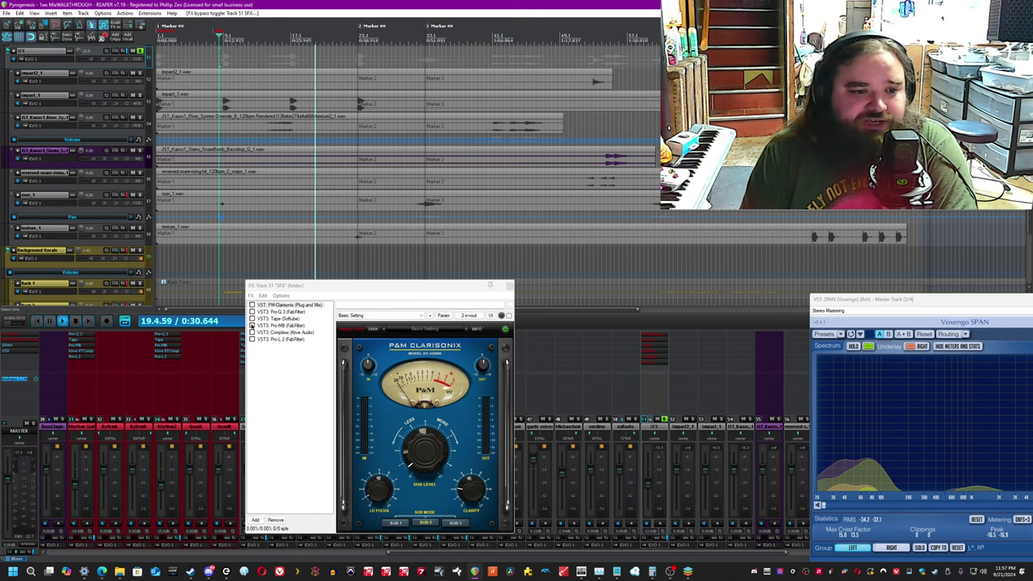
left_click(252, 305)
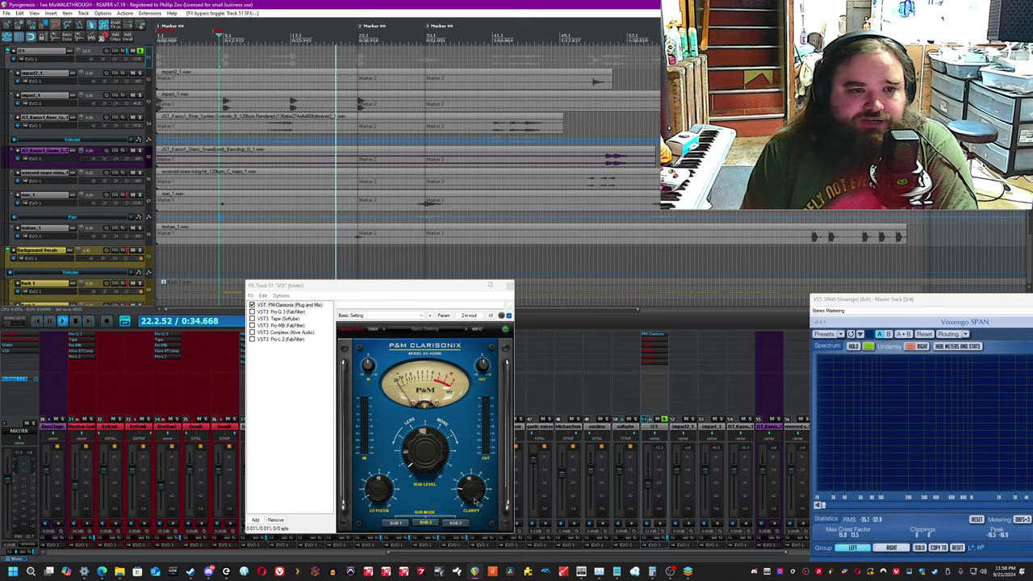
Compare the impact hit near measure 25 with PM-Clarisonix on and off, replaying from measure 24.
left_click(354, 50)
scroll(354, 50, "up", 4)
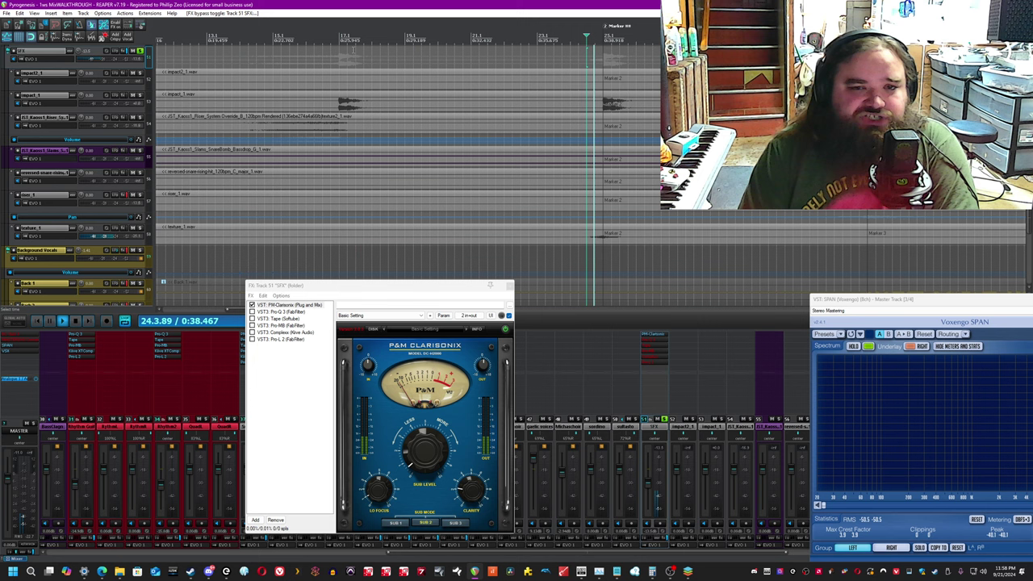
key("space")
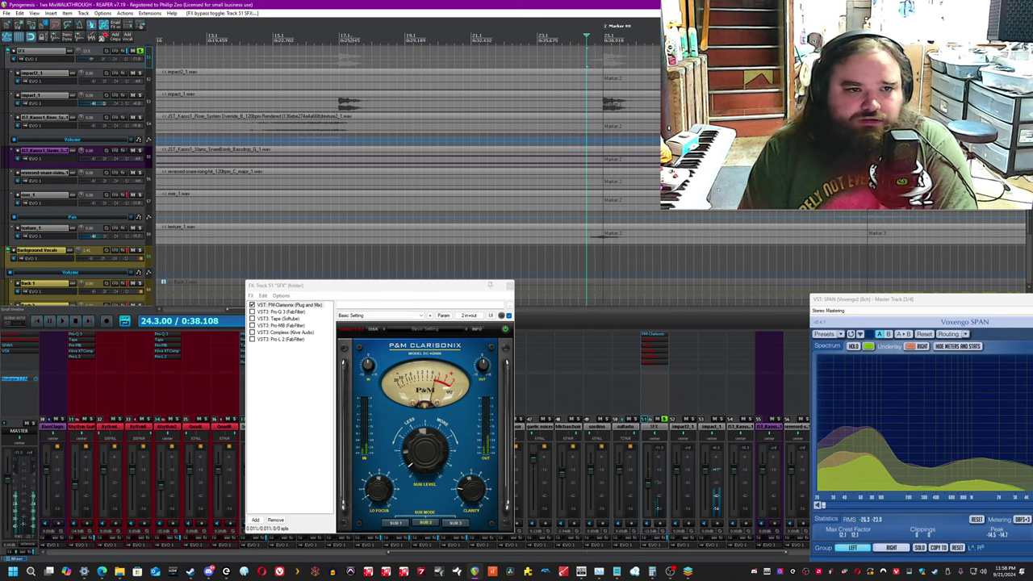
key("space")
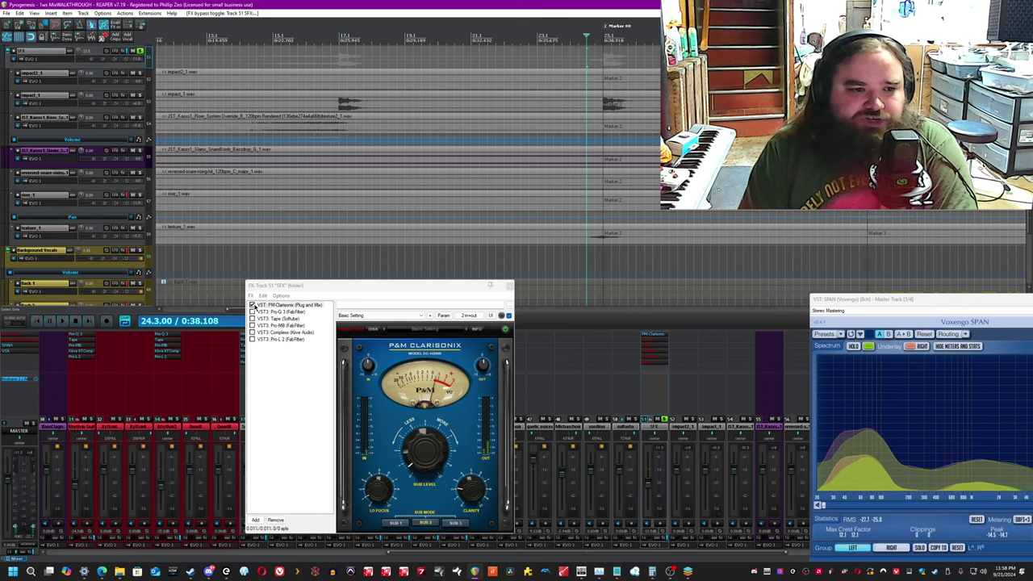
left_click(253, 305)
key("space")
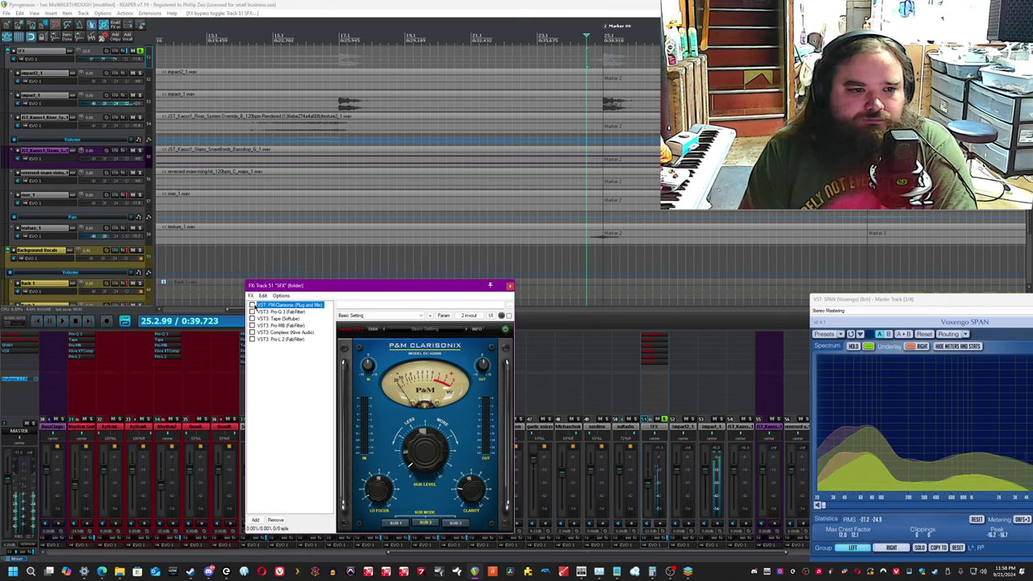
left_click(490, 4)
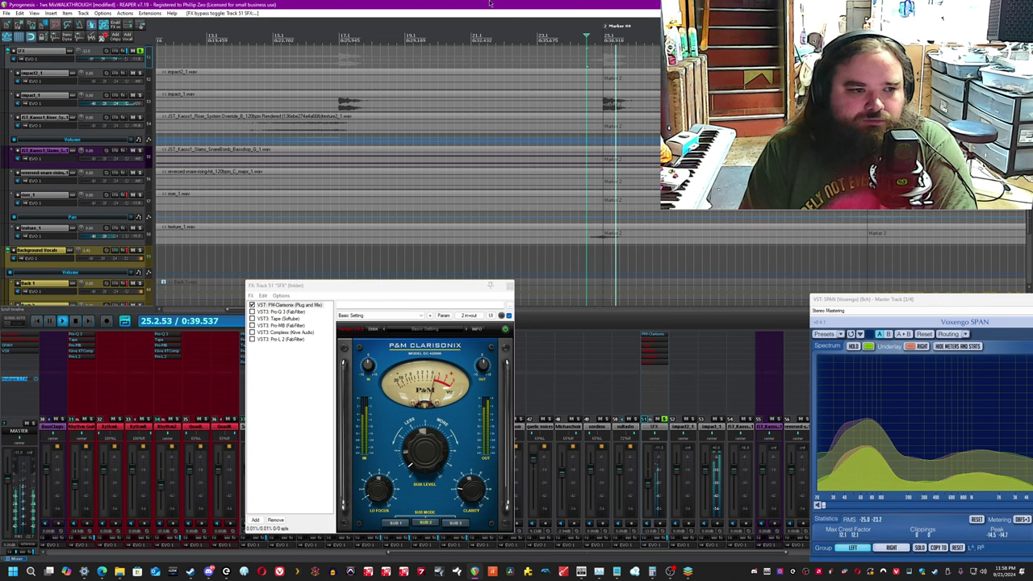
Enable the Pro-Q 3 plugin in the SFX effects chain and replay the impact hit from measure 24.
left_click(279, 311)
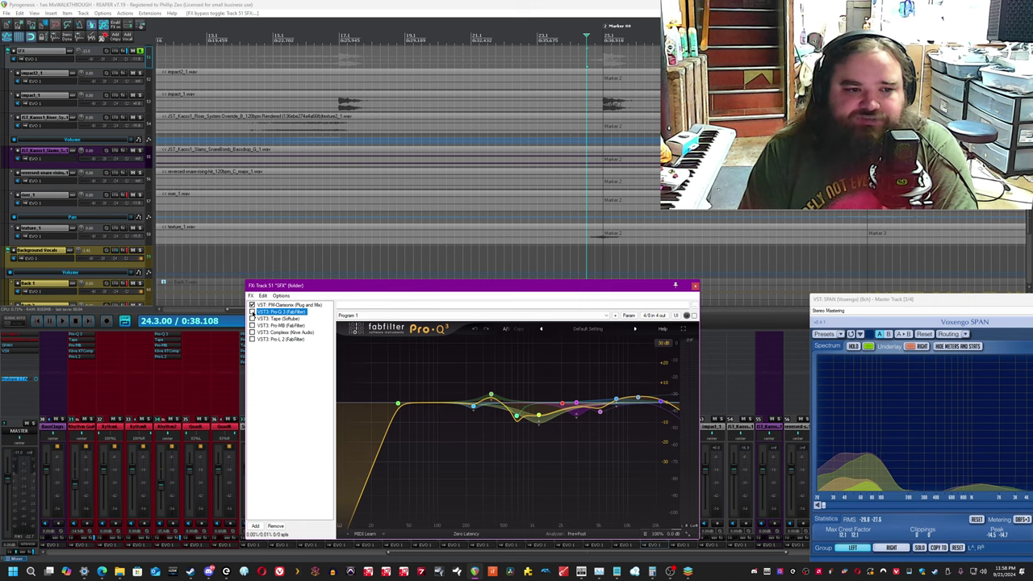
left_click(252, 313)
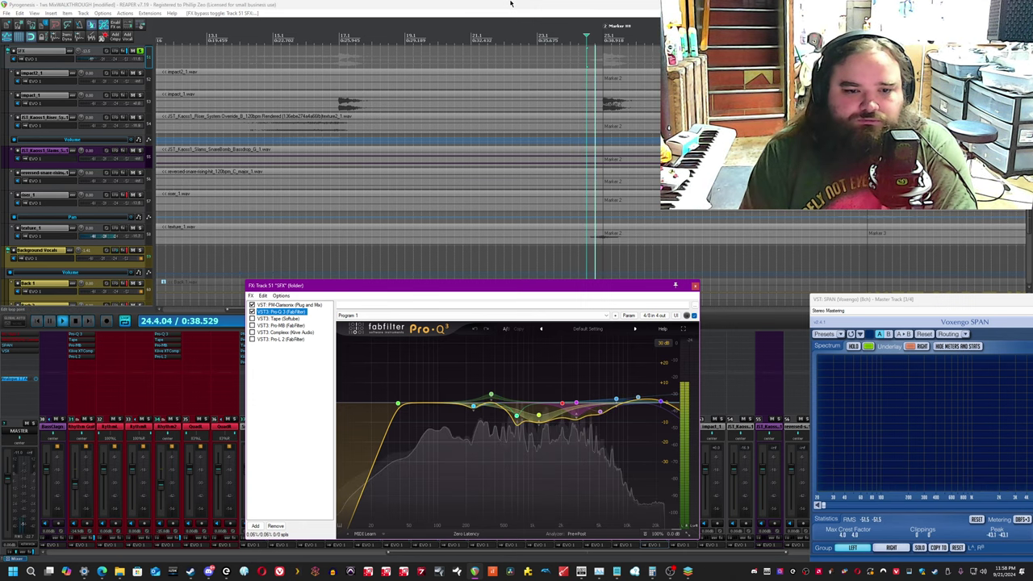
left_click(535, 4)
key("space")
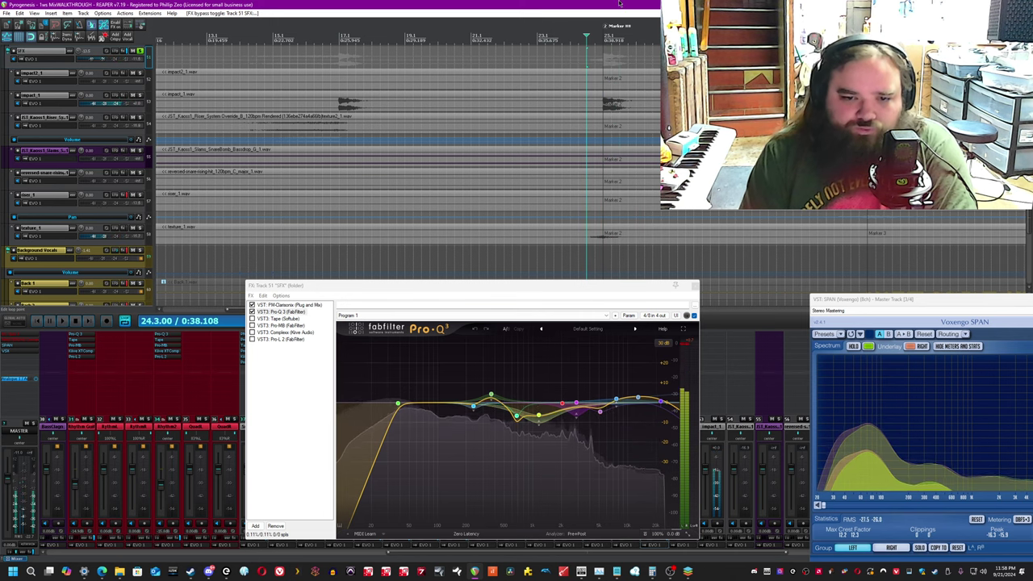
left_click(686, 349)
left_click(432, 54)
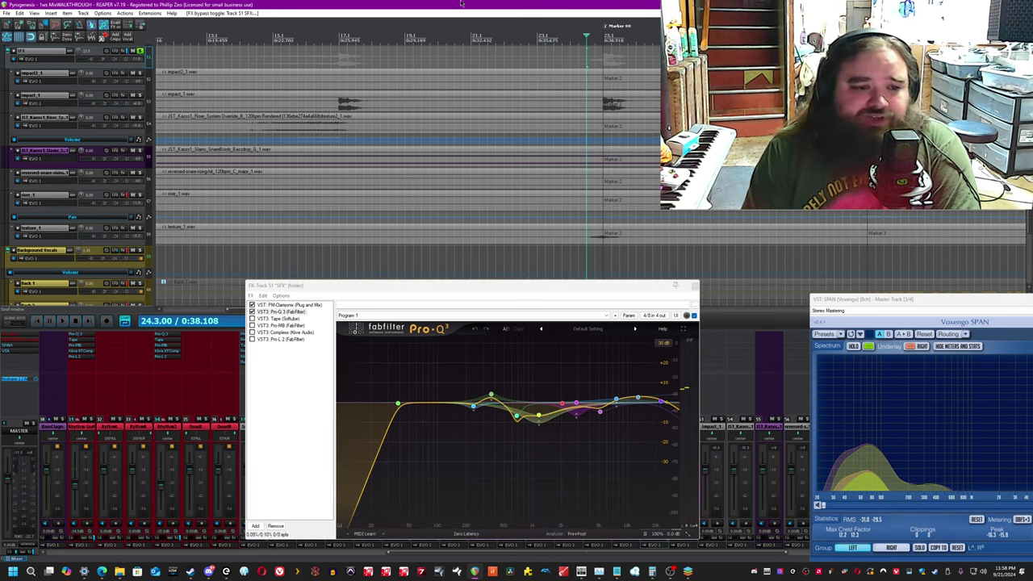
Play the SFX through Pro-Q 3 from around measure 52 and stop playback.
scroll(515, 144, "down", 3)
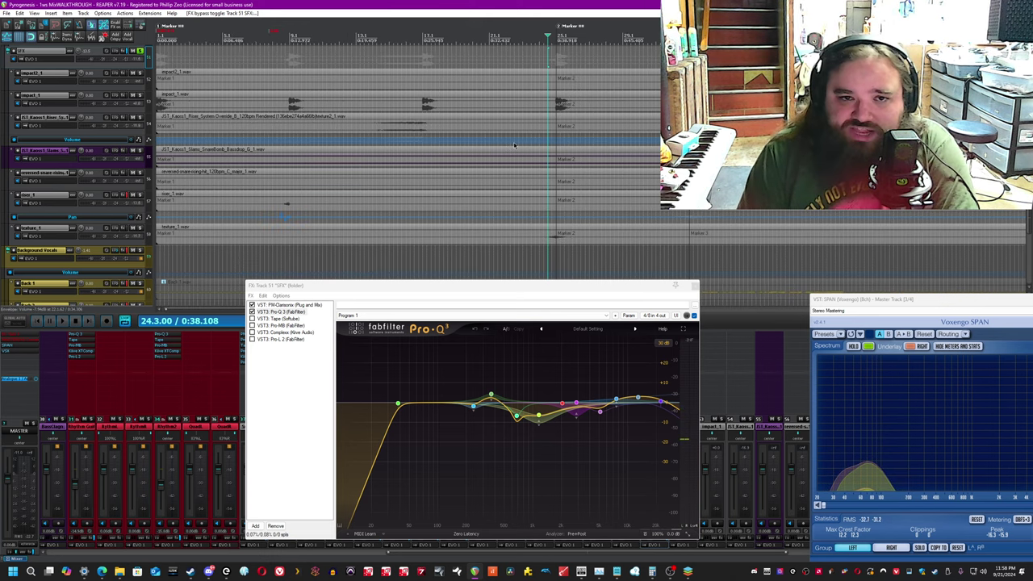
scroll(573, 102, "up", 2)
scroll(579, 35, "down", 2)
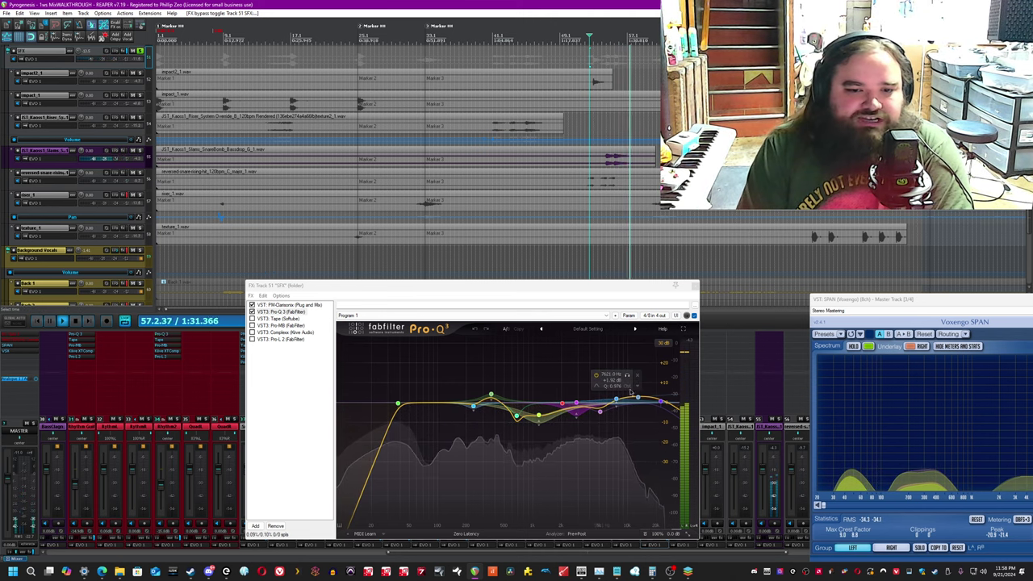
mouse_move(638, 402)
key("space")
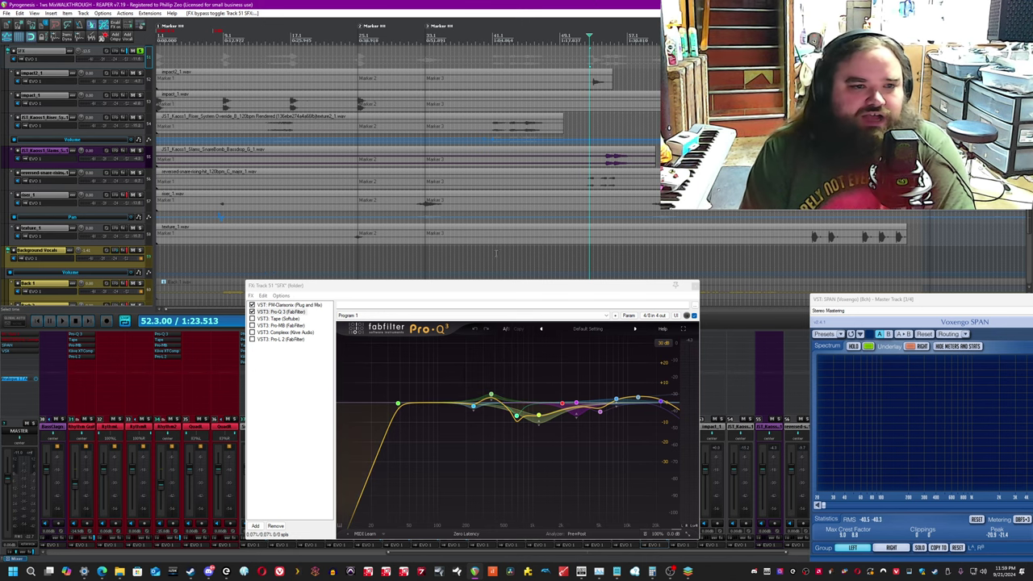
Audition the SFX with Pro-Q 3 from around measure 54 and again from around measure 14.
left_click(598, 138)
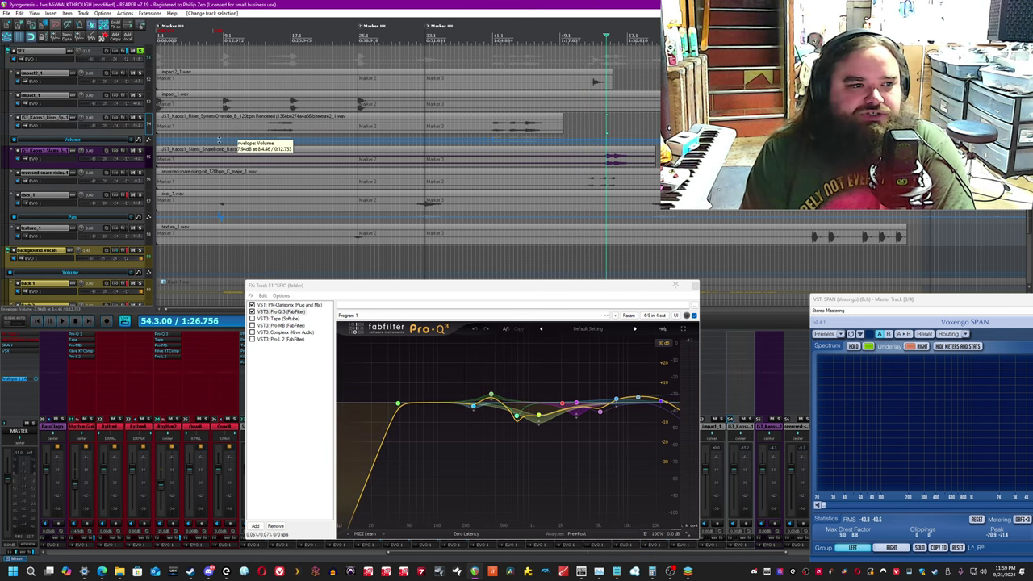
key("space")
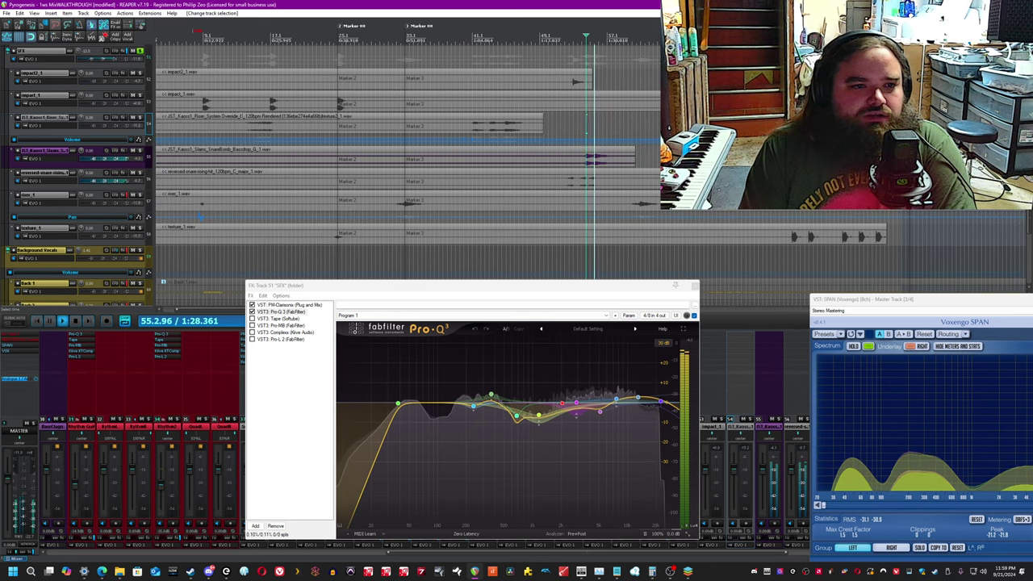
left_click(246, 101)
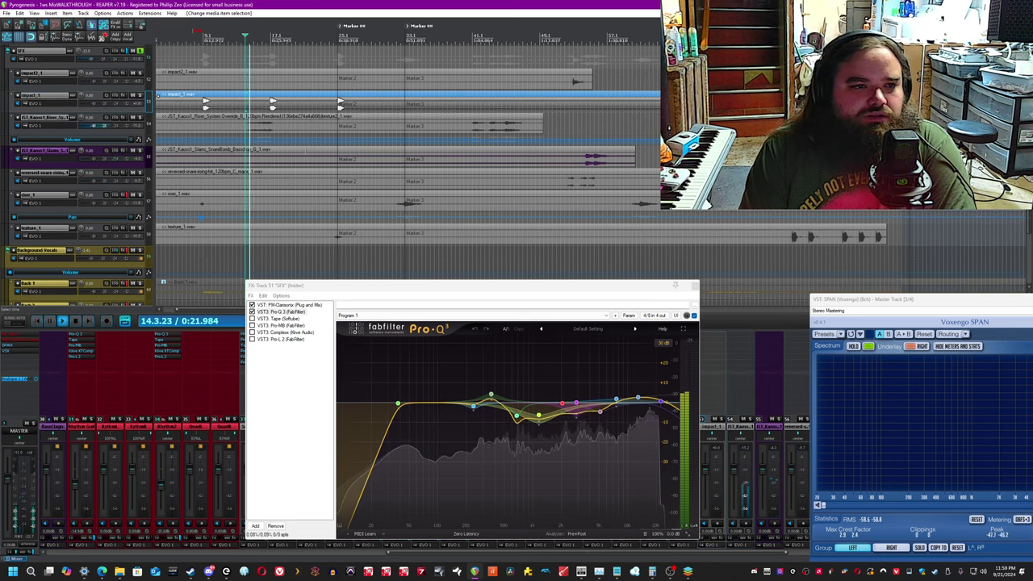
scroll(360, 208, "down", 4)
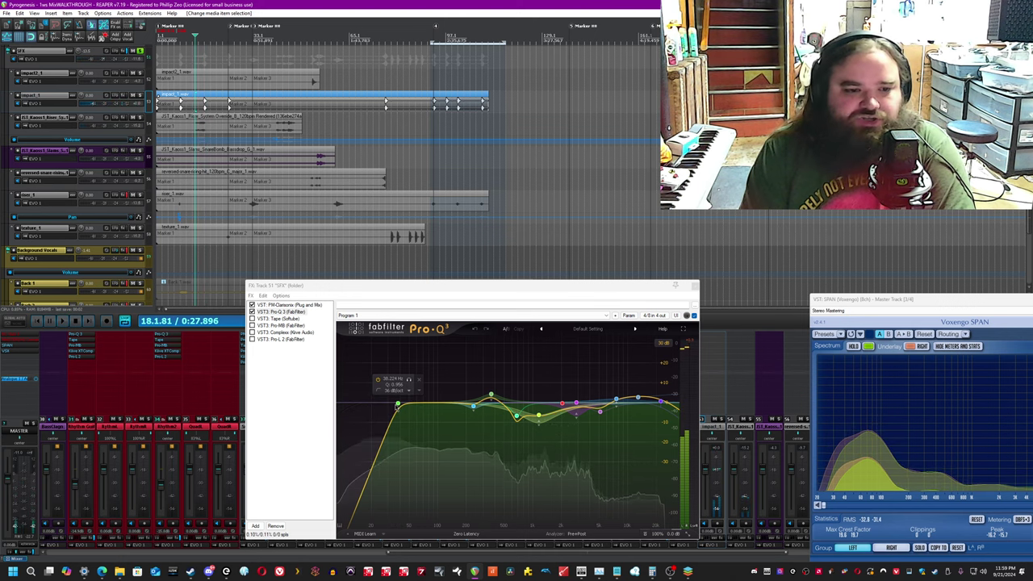
key("space")
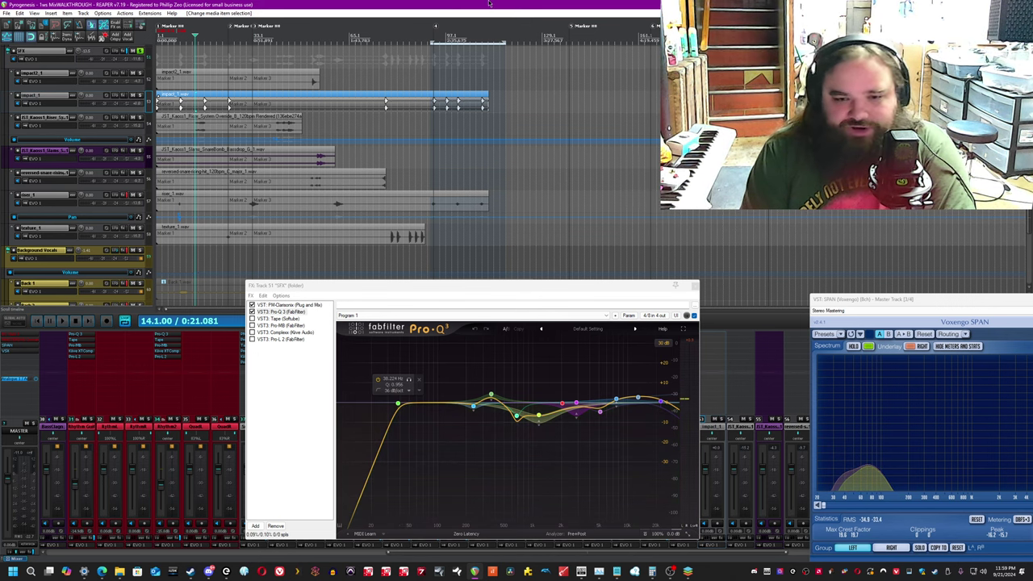
Play the SFX through Pro-Q 3 from around measures 16, 24 and 32 in turn.
scroll(452, 178, "up", 5)
scroll(705, 101, "up", 3)
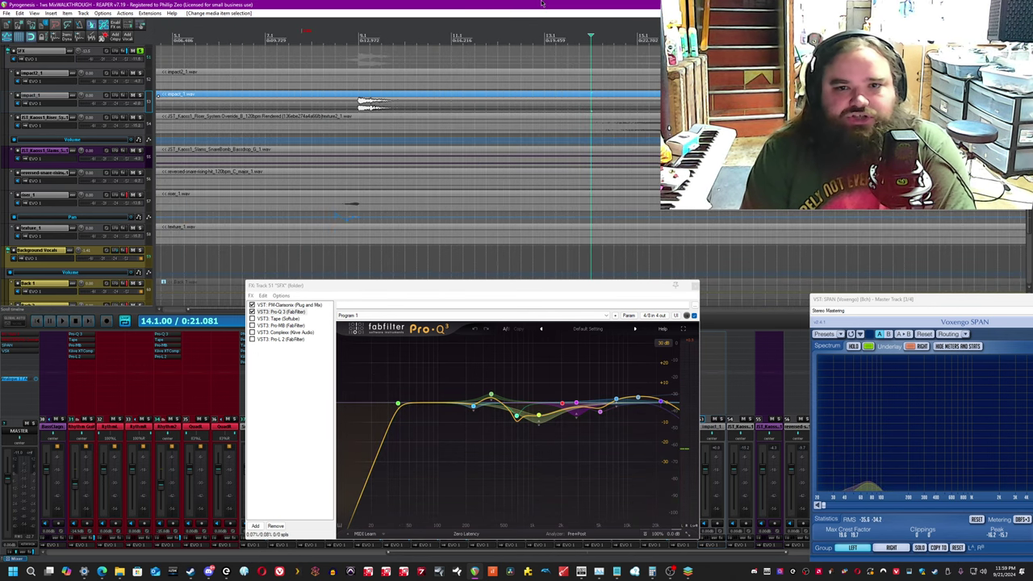
left_click(705, 58)
scroll(703, 54, "down", 3)
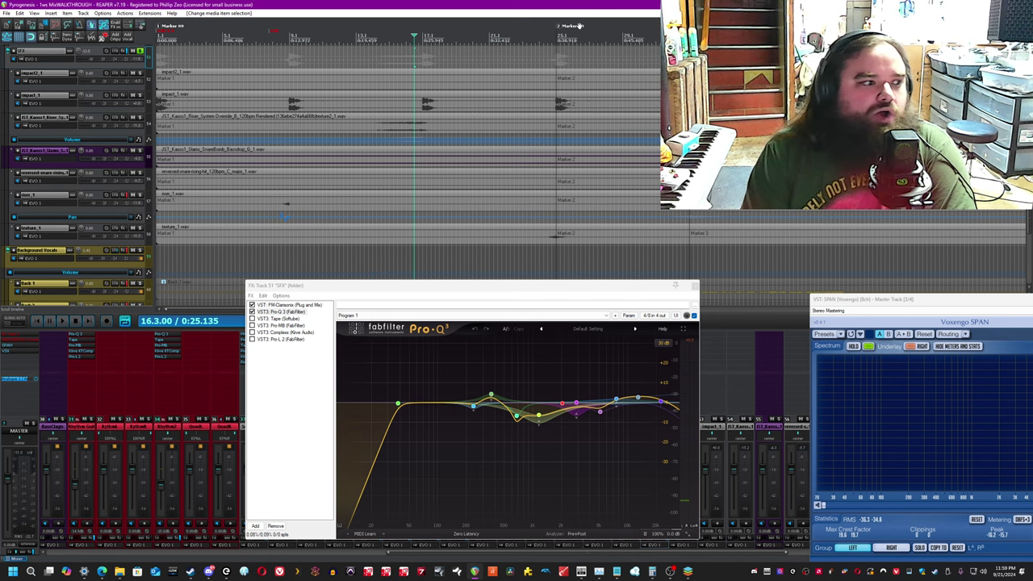
key("space")
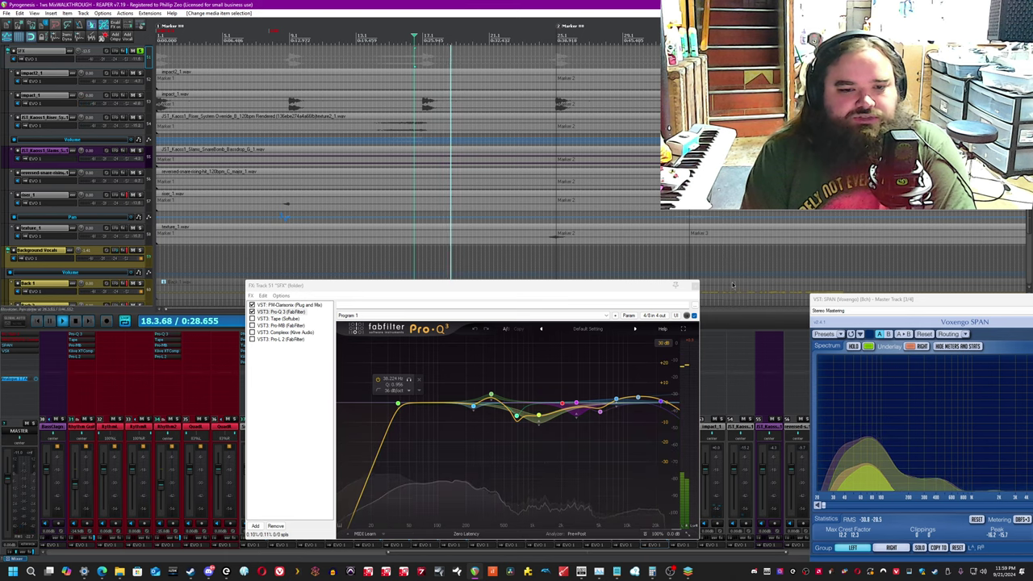
left_click(547, 52)
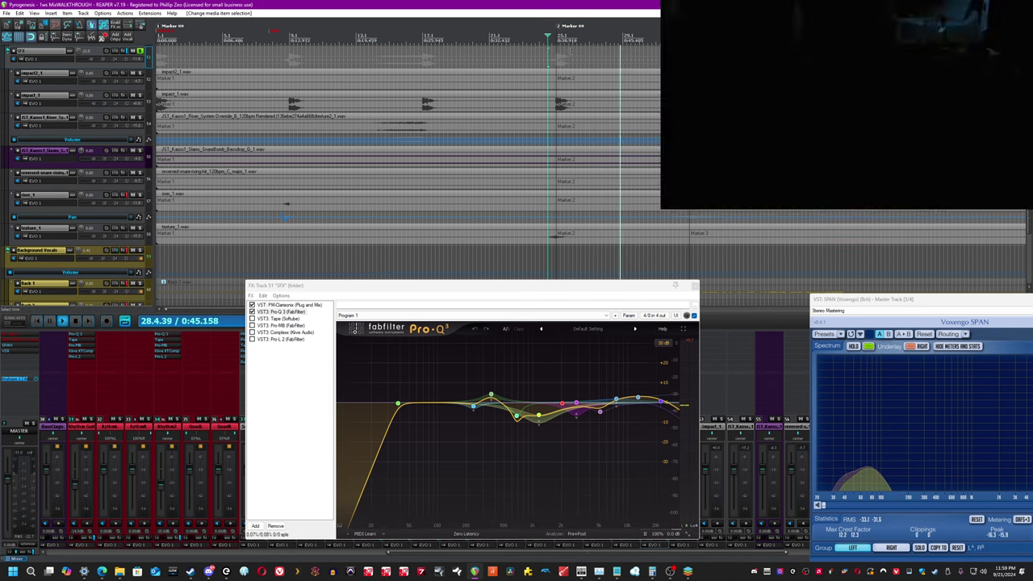
left_click(676, 37)
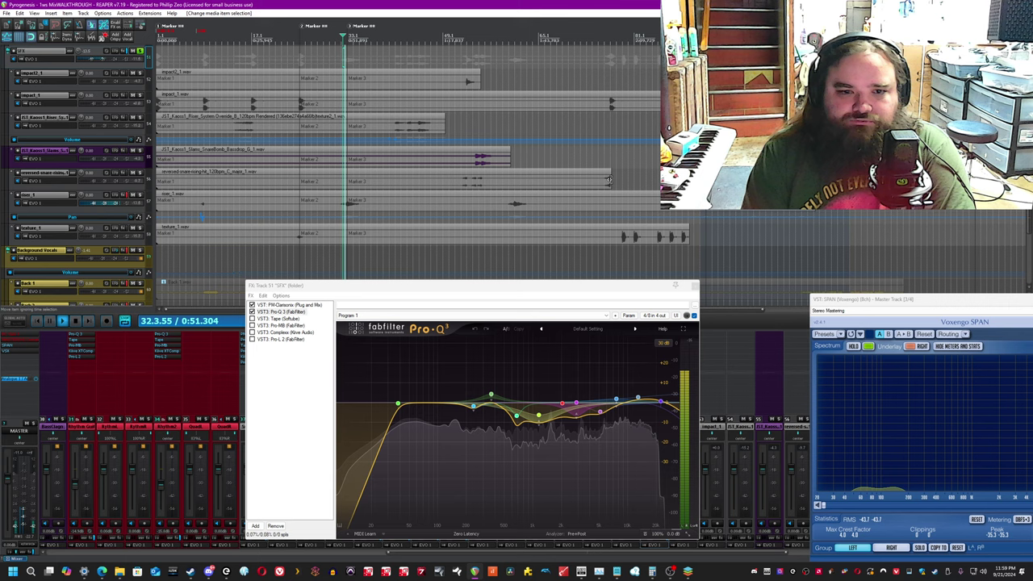
Enable the Softube Tape plugin in the SFX chain and replay from around measure 32.
left_click(257, 321)
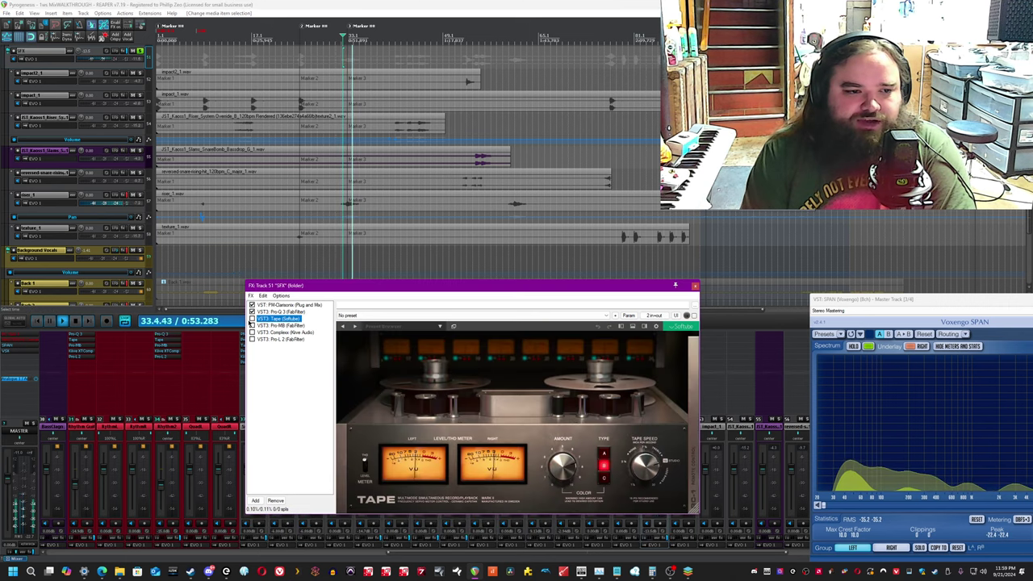
left_click(471, 4)
key("space")
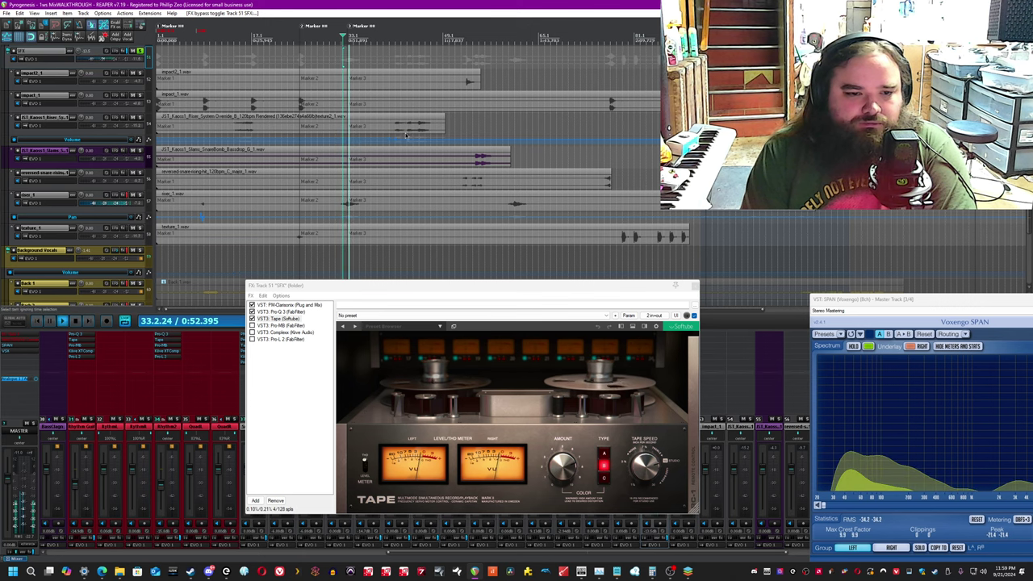
Enable Pro-MB in the SFX chain and select all four of its bands to show their shared controls.
left_click(279, 325)
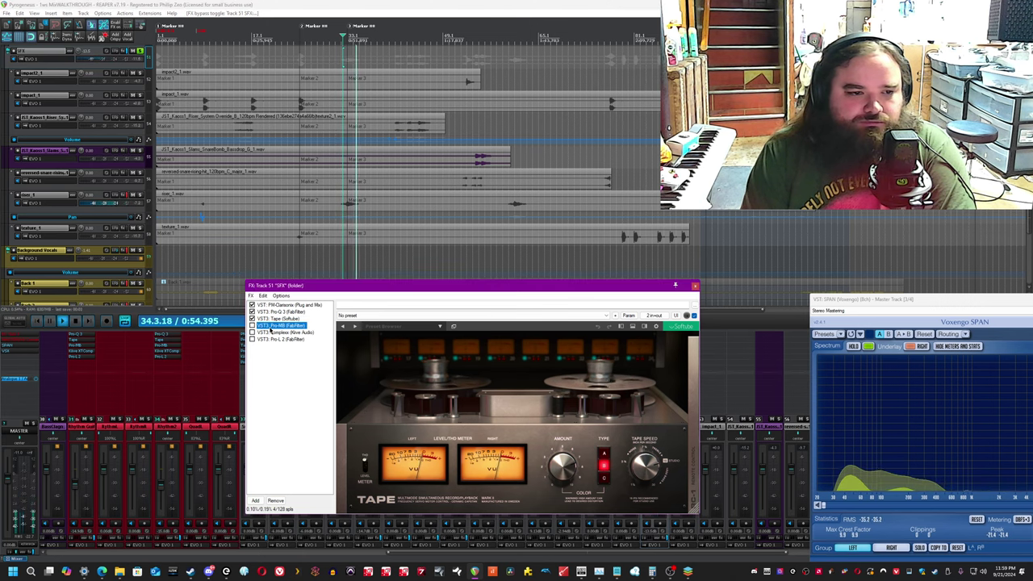
left_click(252, 326)
left_click(429, 5)
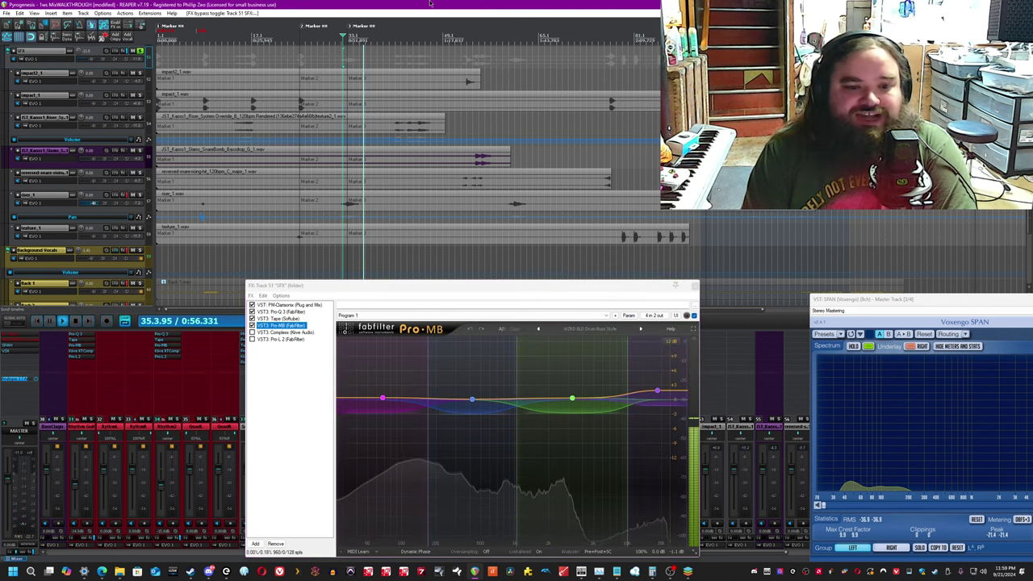
left_click_drag(662, 374, 342, 446)
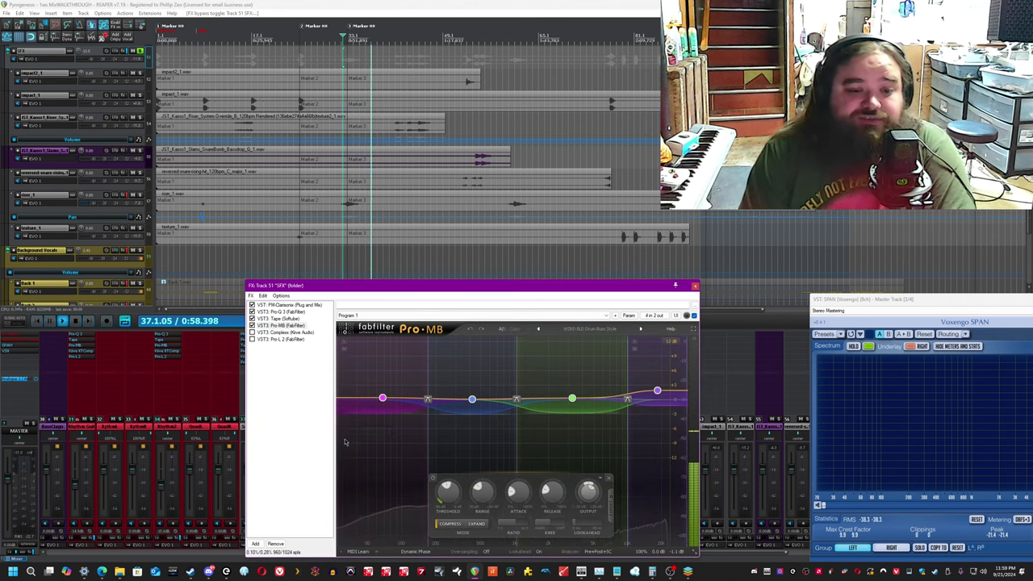
Examine how the individual Pro-MB bands compress while the SFX play from around measure 52.
left_click(340, 4)
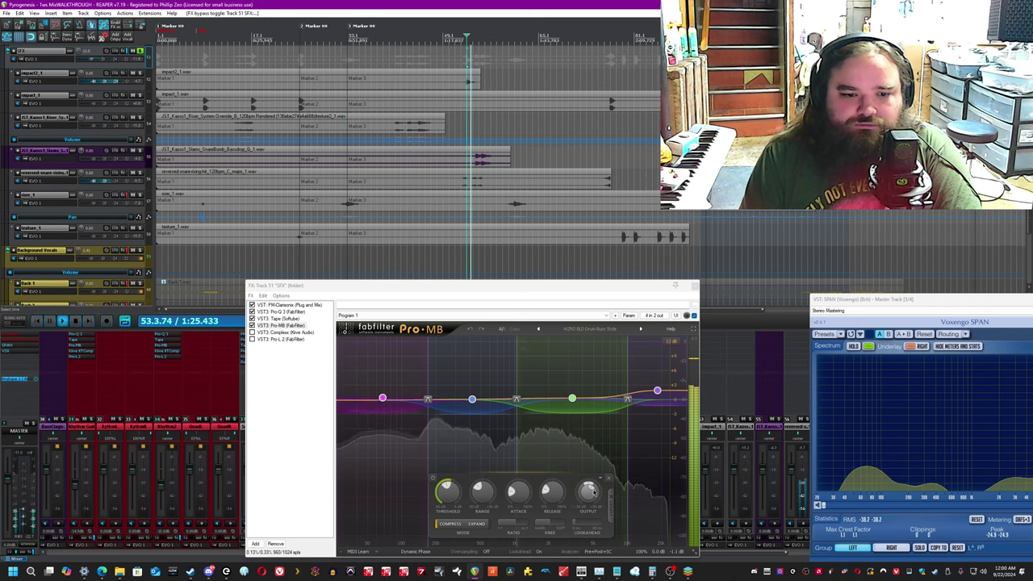
left_click(592, 450)
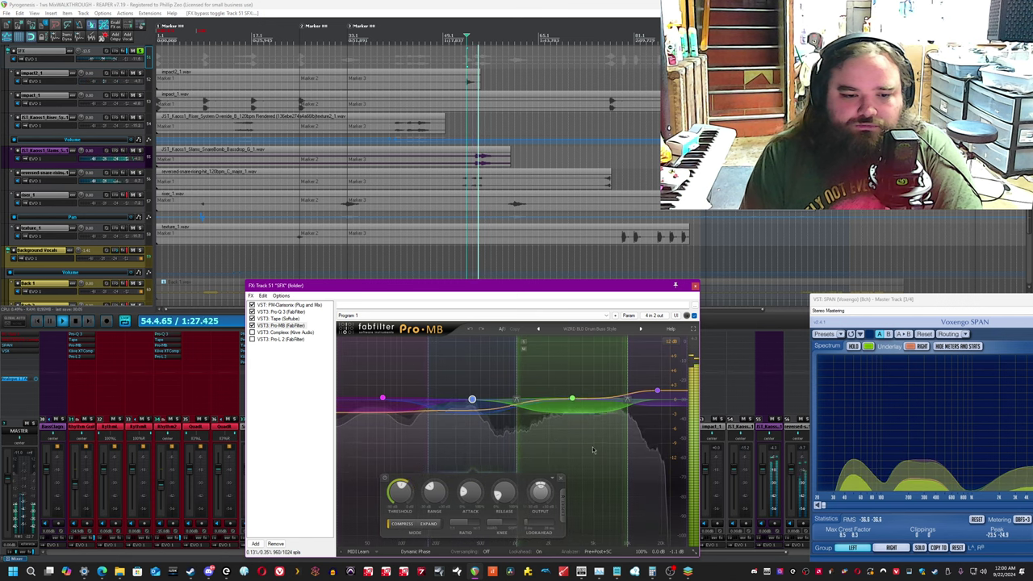
left_click(405, 440)
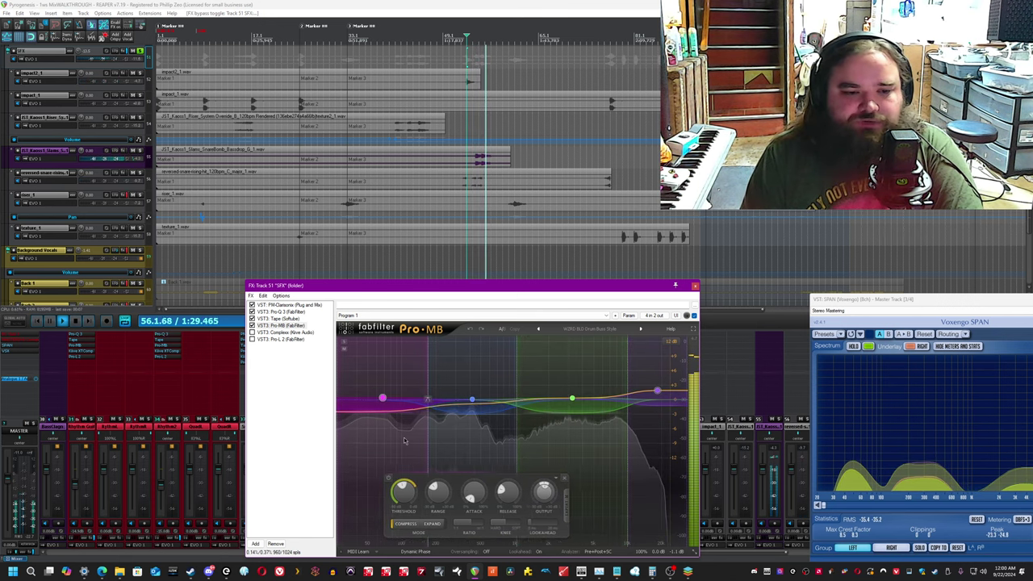
left_click(472, 399)
left_click(406, 3)
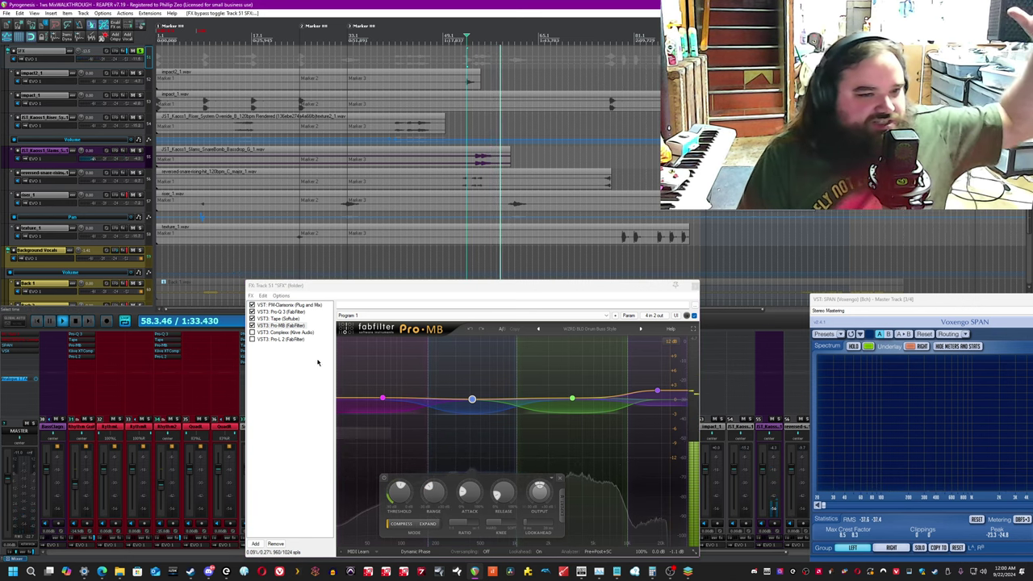
Enable the Complexx limiter in the SFX chain and move the effects window so its whole panel shows.
left_click(282, 332)
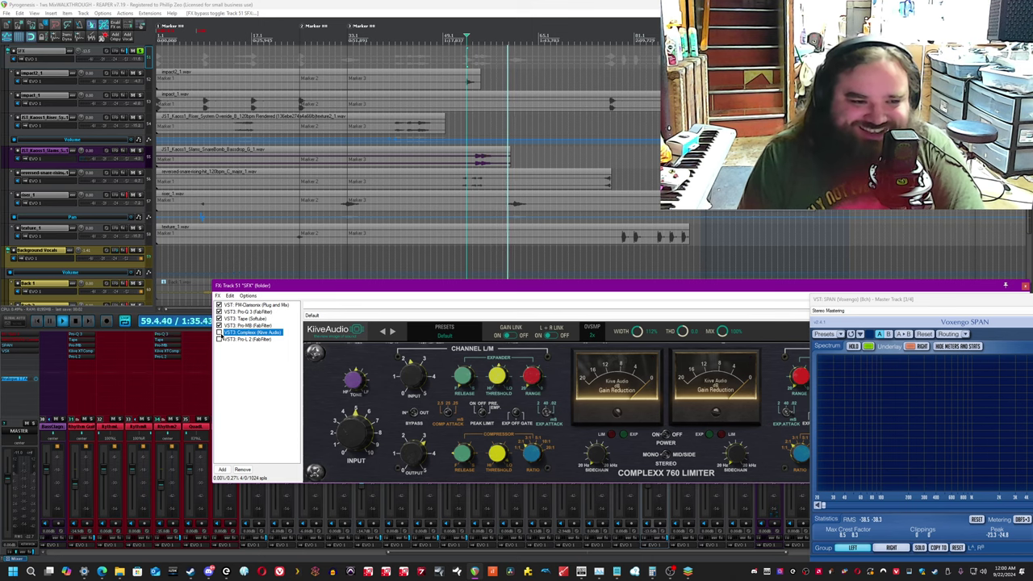
left_click(421, 4)
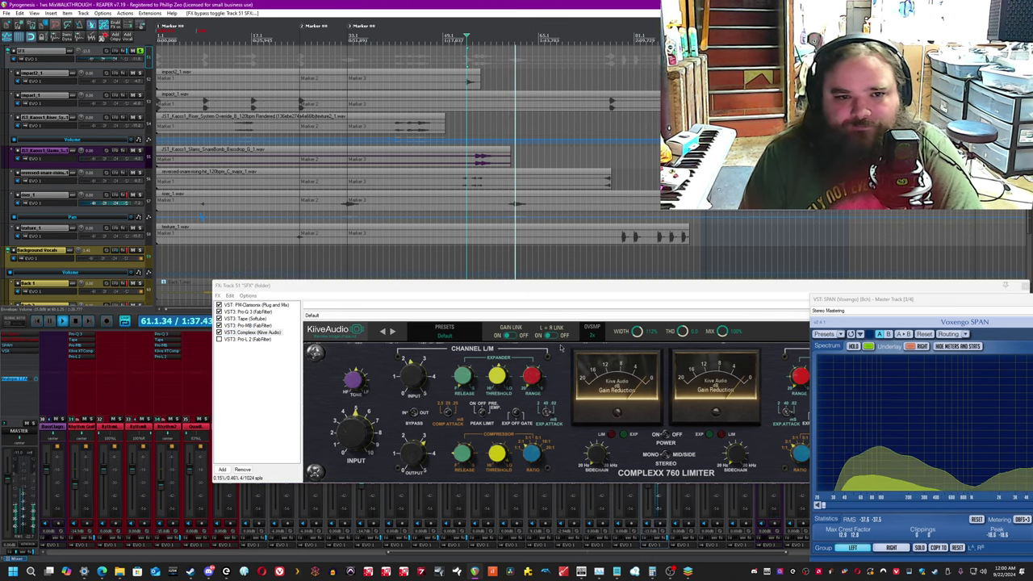
left_click_drag(532, 293, 408, 298)
left_click(455, 4)
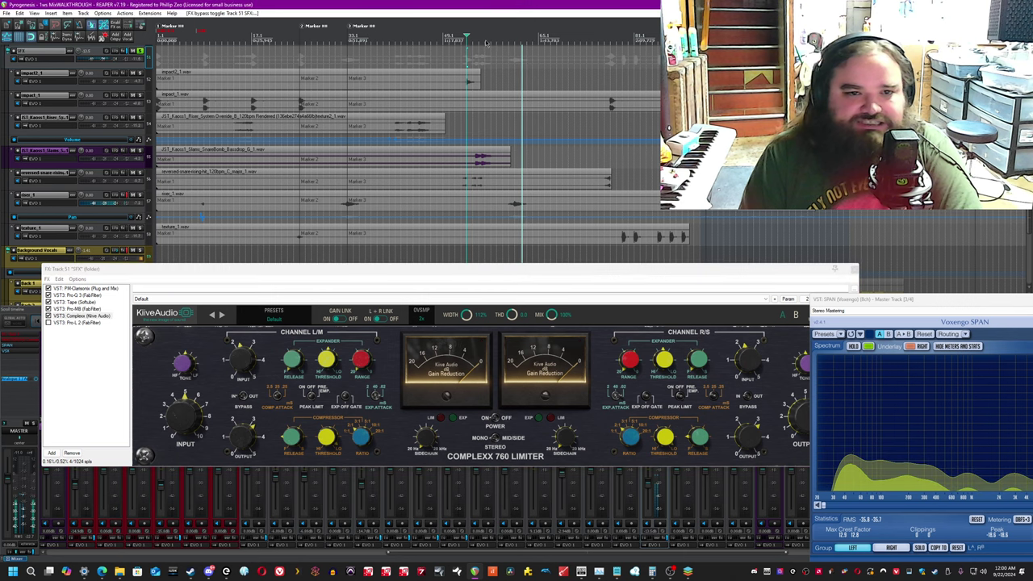
Audition the SFX through Complexx from around measure 76 and from around measure 78.
left_click(601, 158)
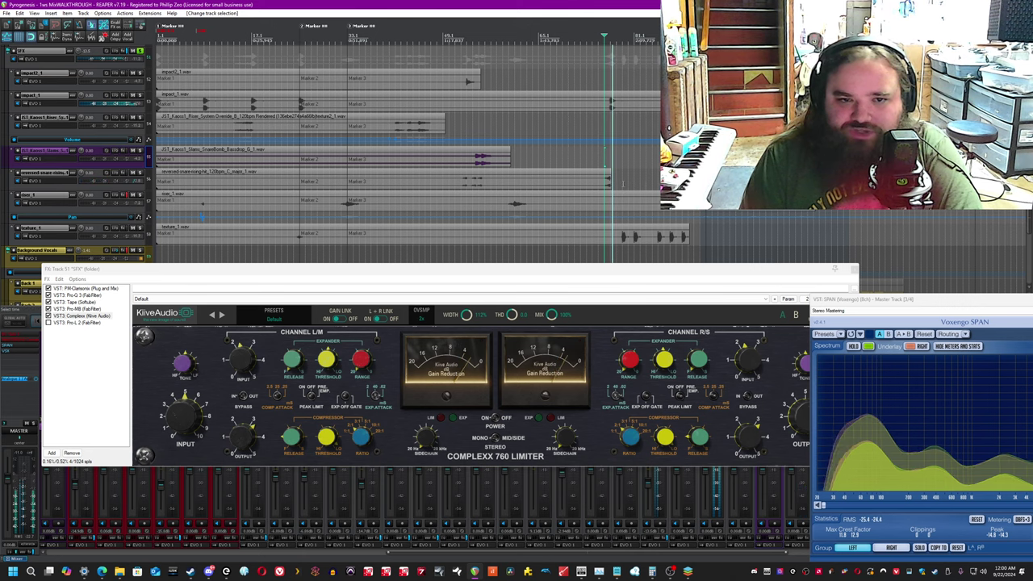
left_click(616, 185)
scroll(615, 187, "up", 5)
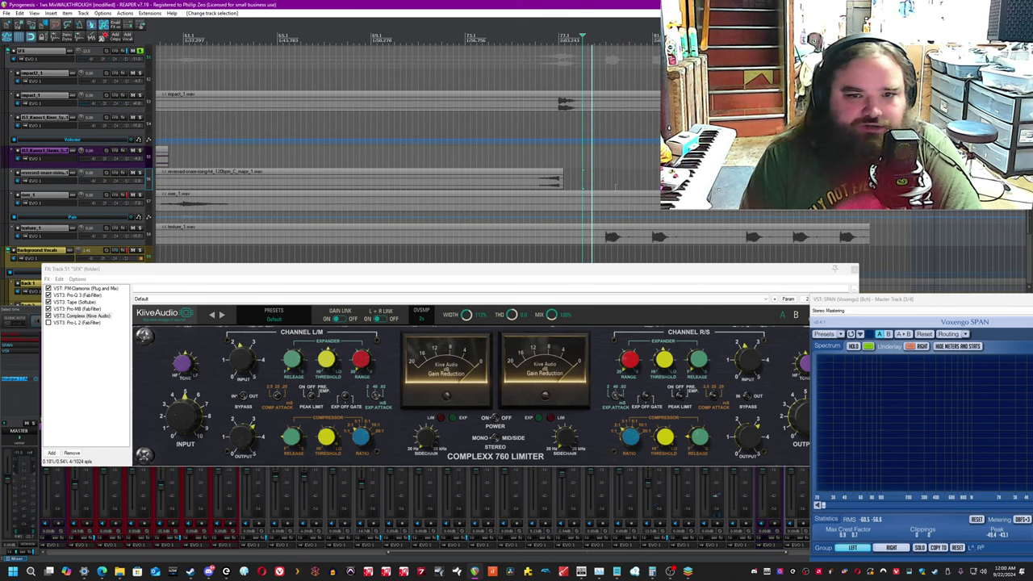
Pin the effects window on top and check Complexx's left-channel compressor release while playing from around measure 81.
left_click(835, 271)
left_click(651, 162)
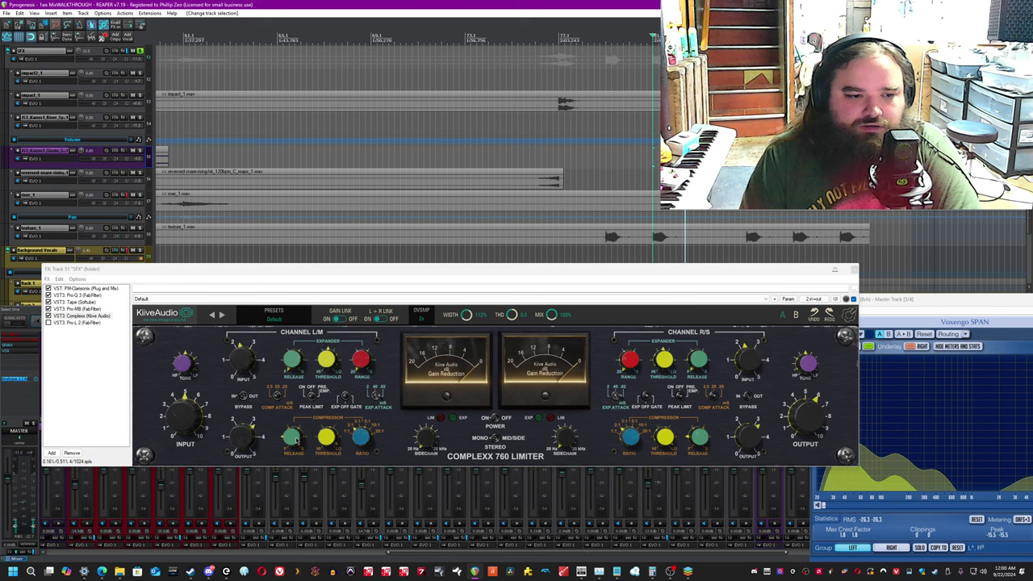
left_click(294, 438)
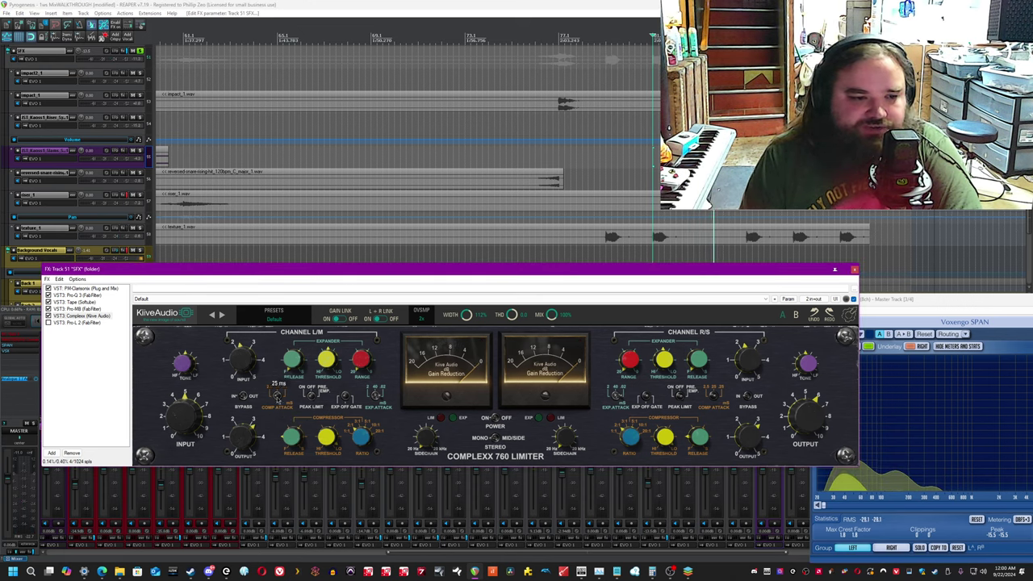
Enable the Pro-L 2 limiter at the end of the SFX chain during playback.
left_click(606, 4)
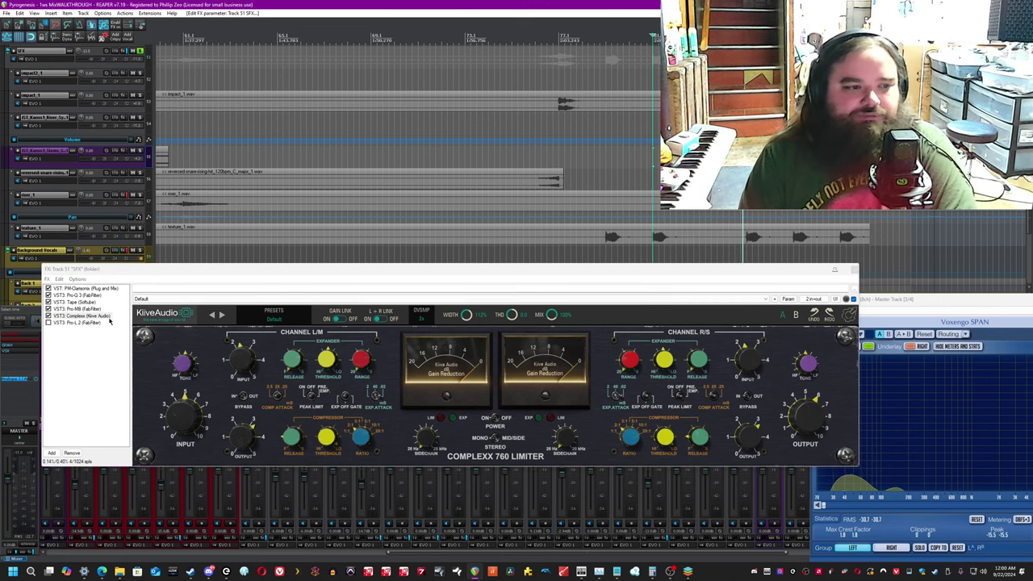
left_click(50, 323)
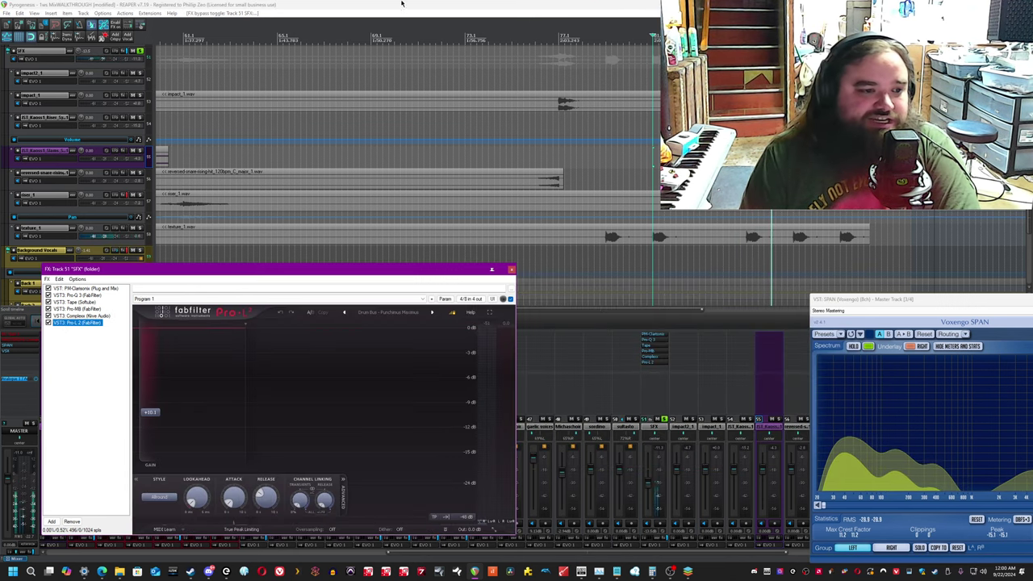
Audition the soloed SFX through Pro-L 2 from measure 81.
left_click(401, 5)
key("space")
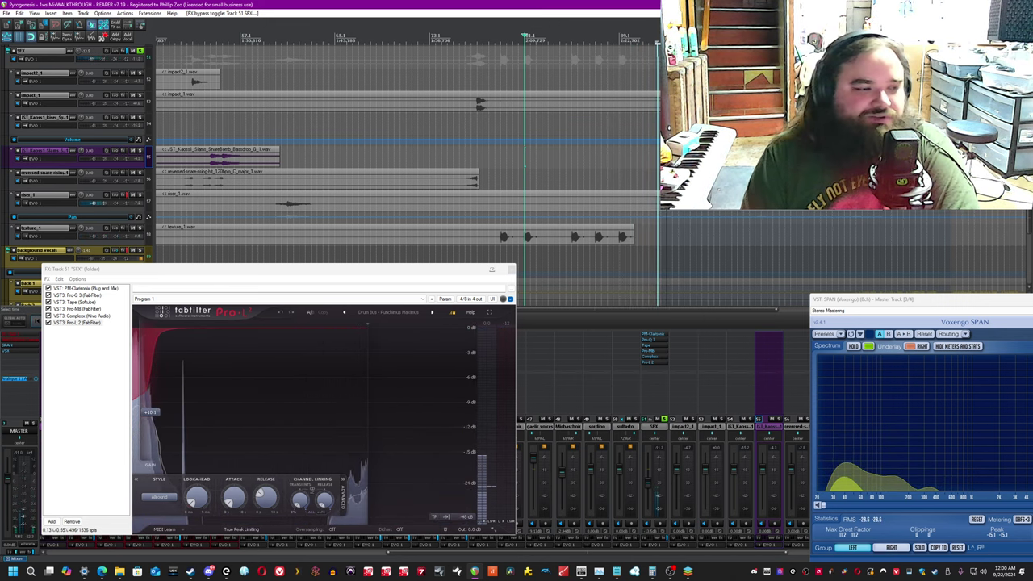
scroll(429, 148, "down", 5)
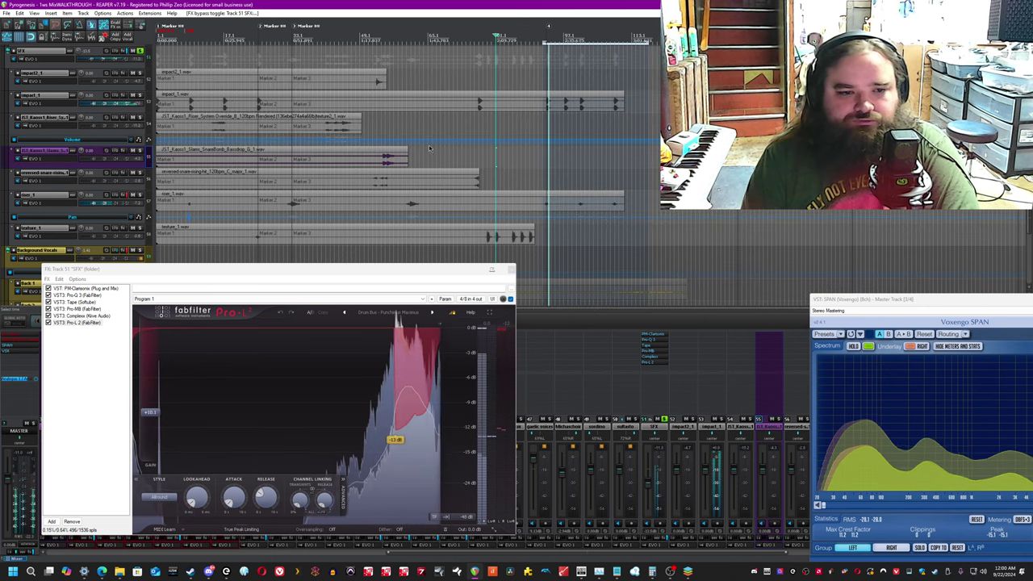
scroll(293, 77, "down", 3)
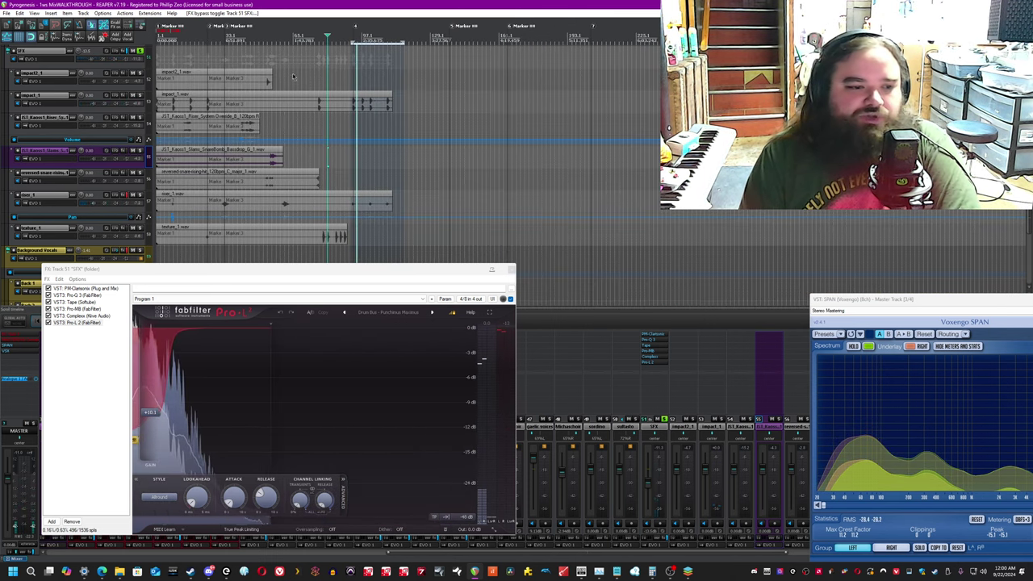
scroll(293, 76, "up", 3)
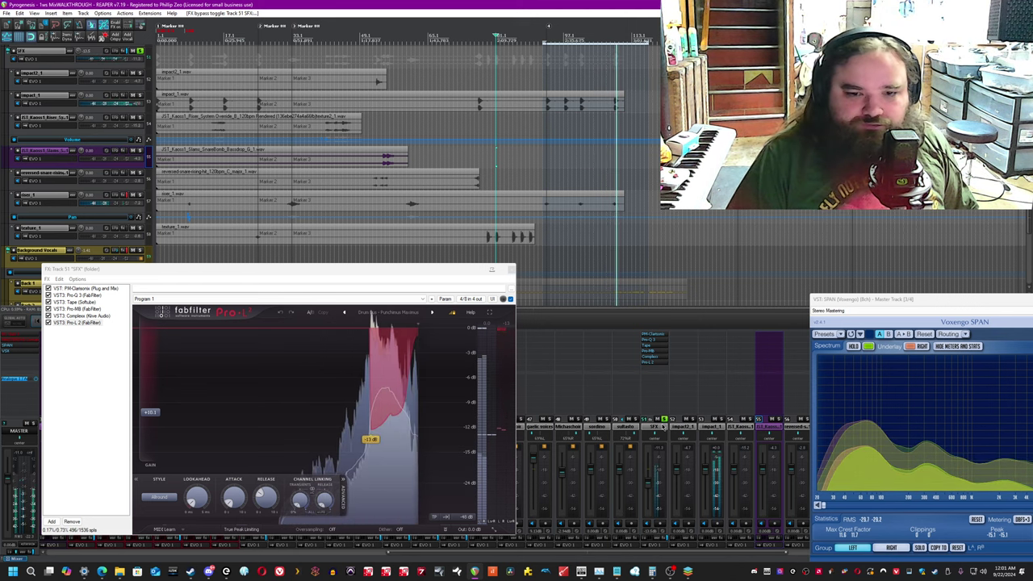
Place the edit cursor at measure 91, unsolo the SFX folder and play the full mix from there.
left_click(539, 79)
key("space")
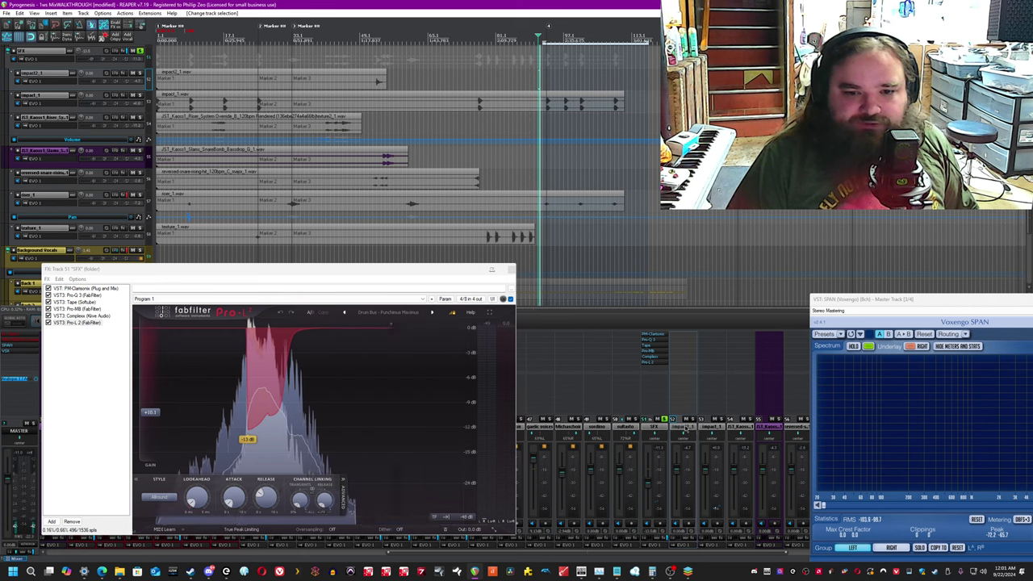
left_click(666, 420)
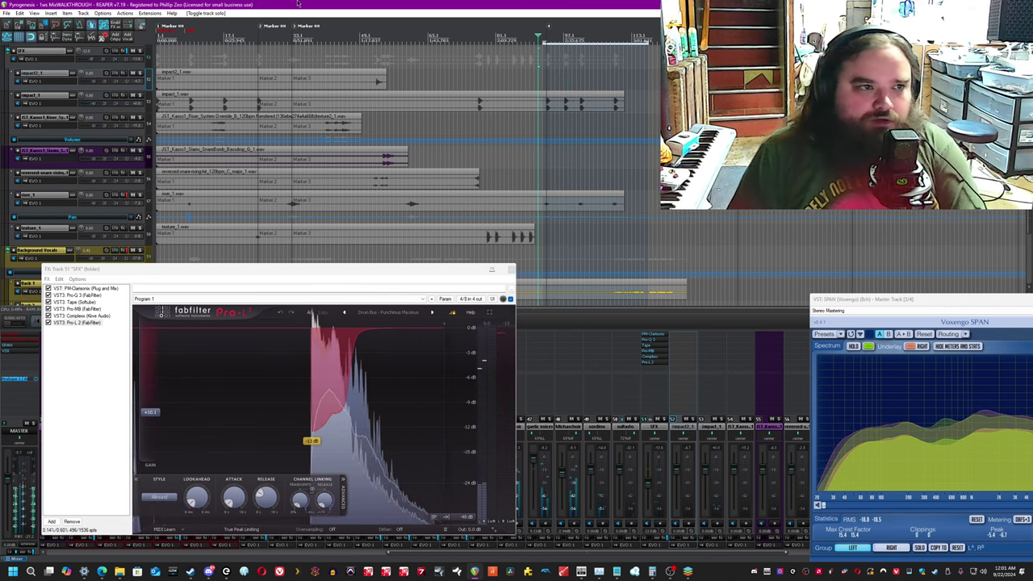
key("space")
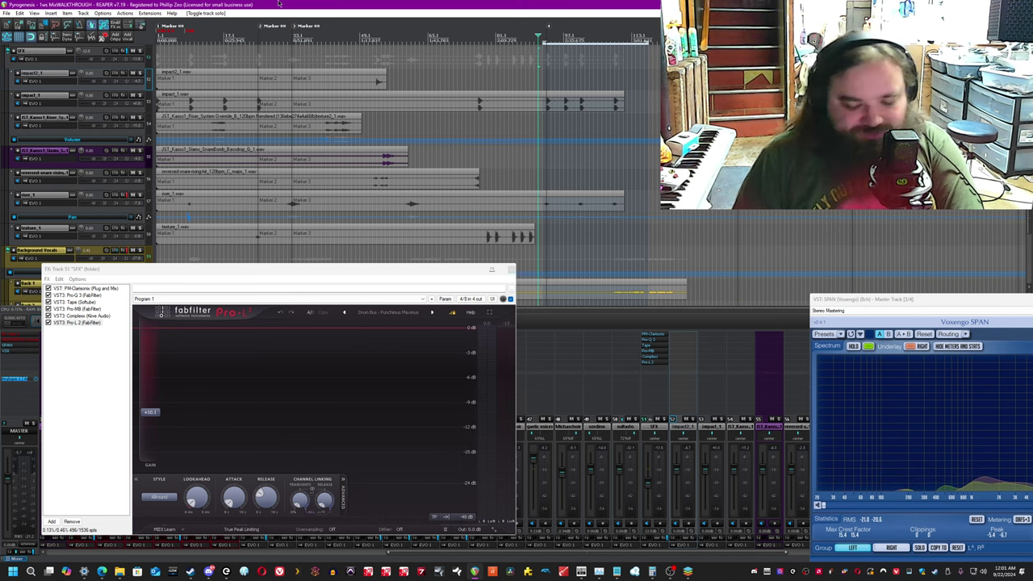
Close the SFX effects window and play the full mix from the start of the project.
left_click(501, 271)
scroll(708, 555, "right", 7)
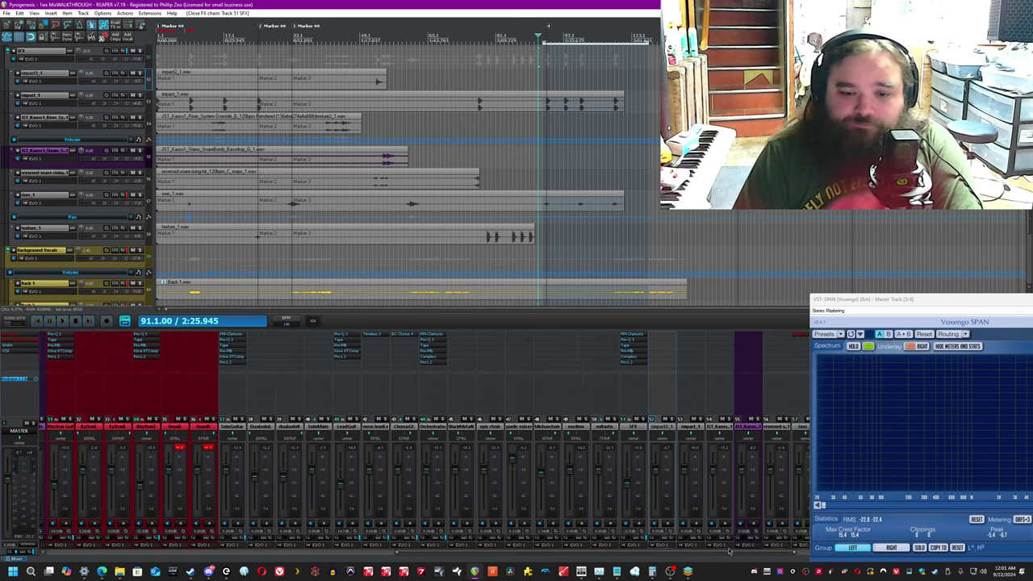
key("w")
scroll(263, 86, "down", 1)
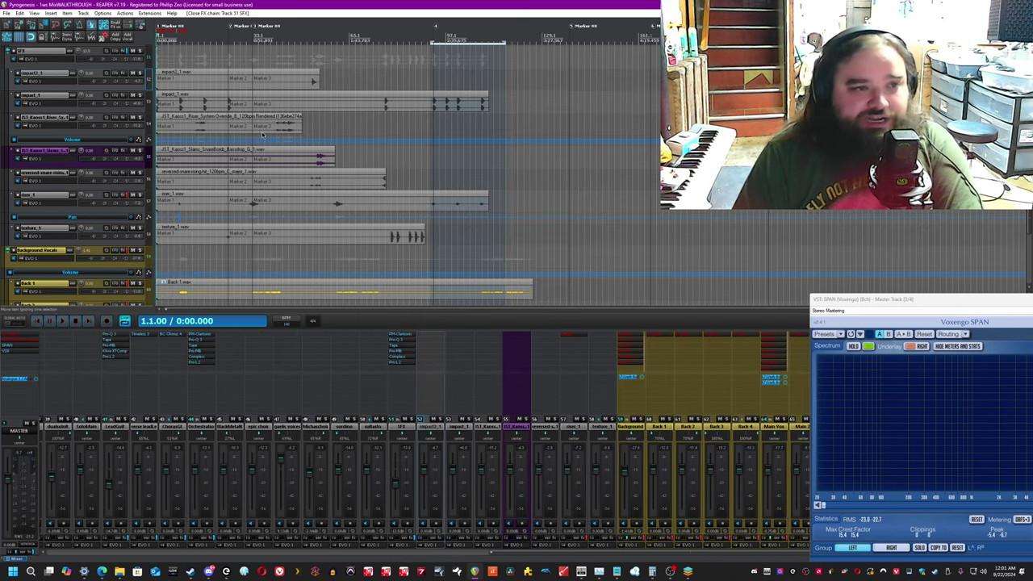
scroll(262, 86, "up", 4)
key("space")
scroll(394, 148, "down", 2)
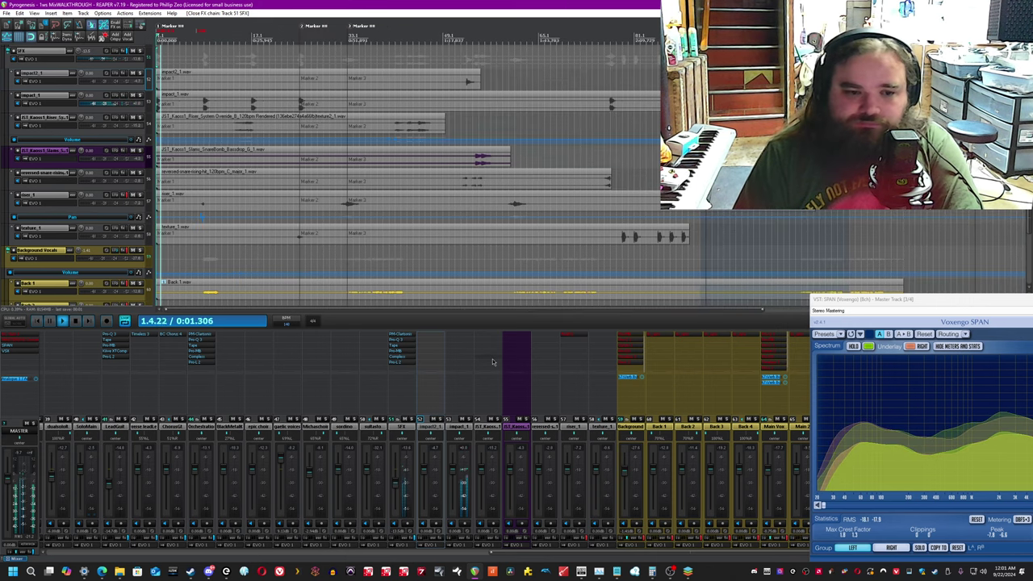
key("space")
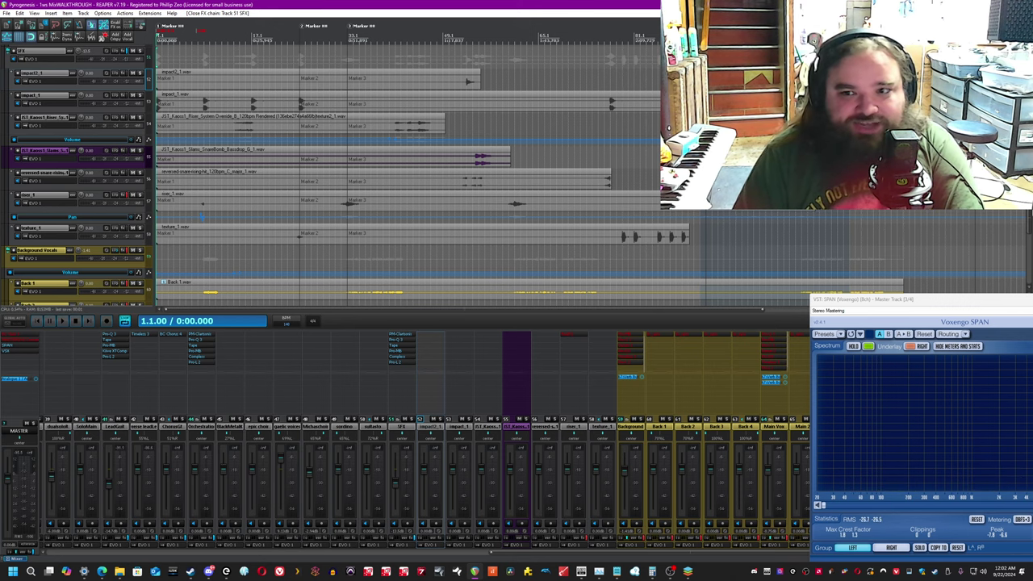
Enable the effects on the riser_1 track, solo it and open its ReaEQ.
scroll(517, 175, "down", 1)
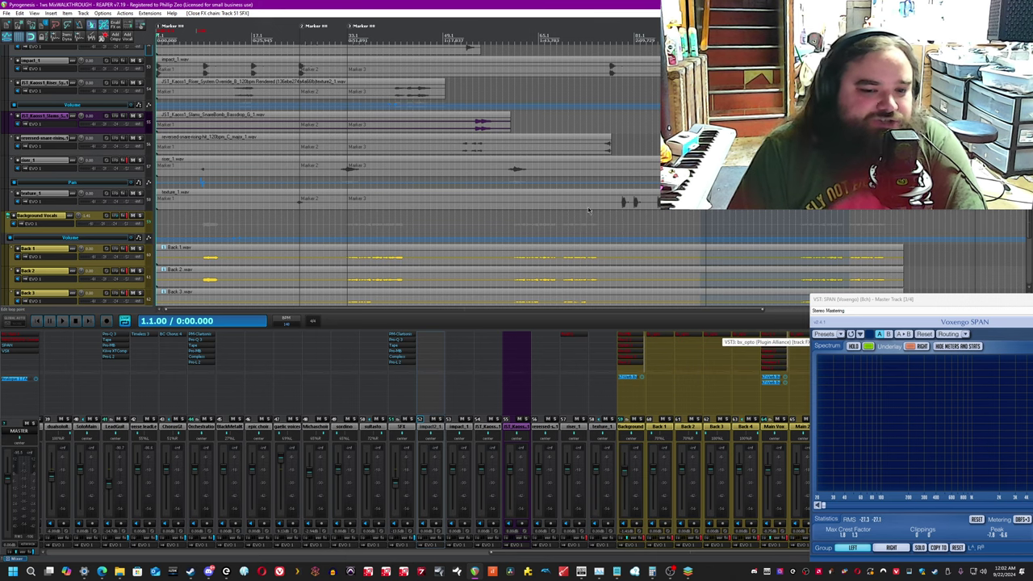
left_click(579, 429)
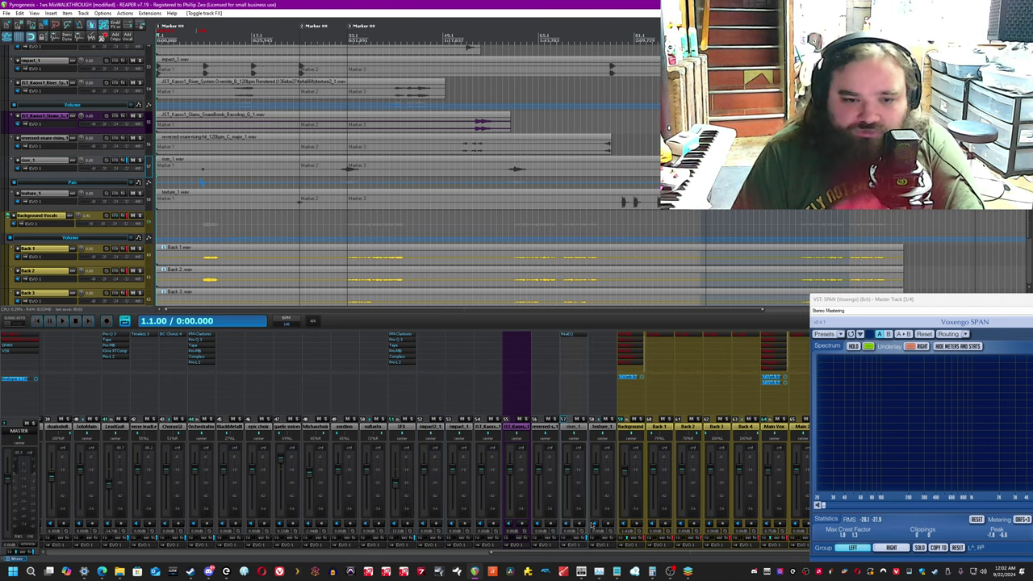
left_click(583, 420)
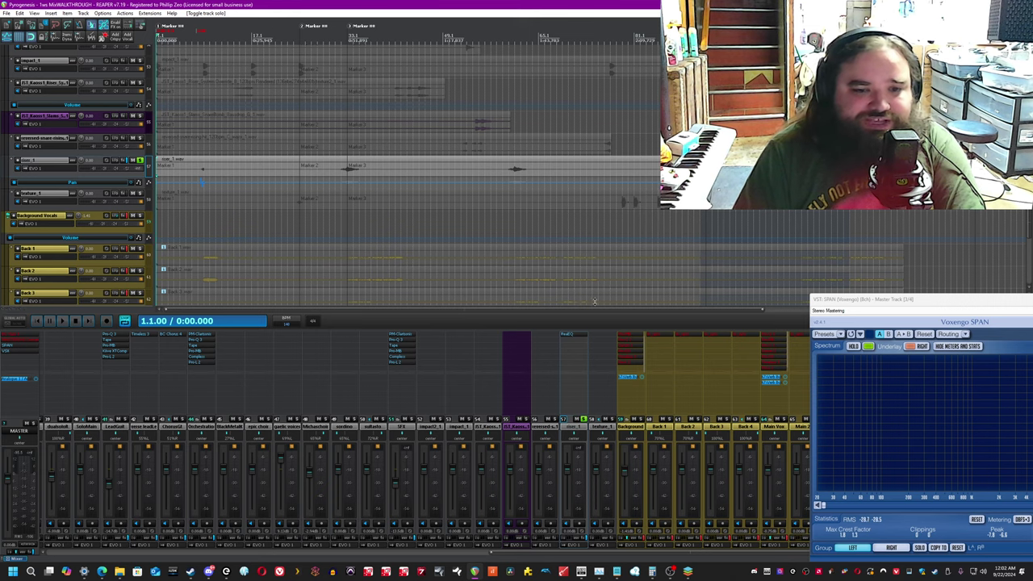
left_click(568, 335)
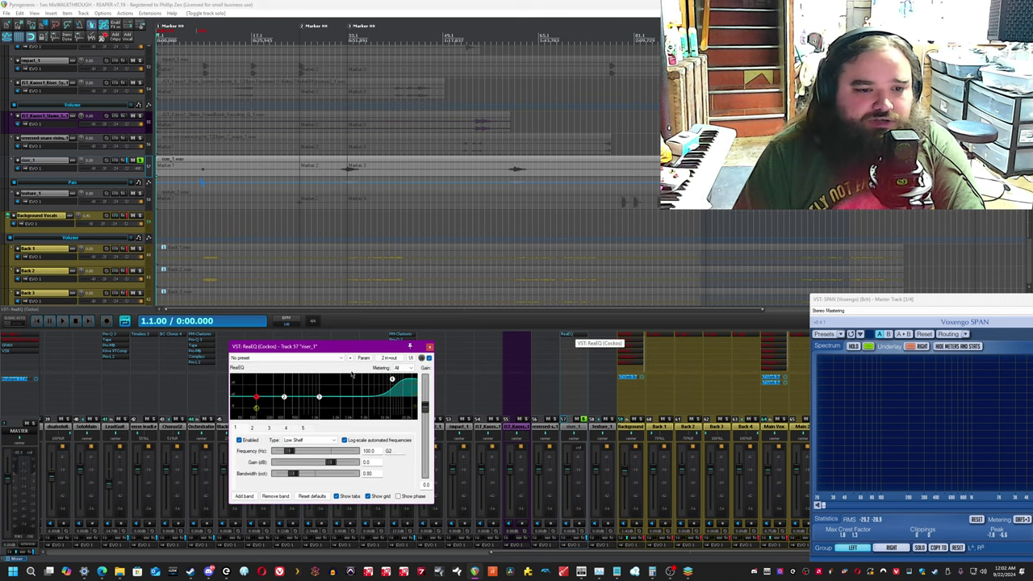
left_click(393, 5)
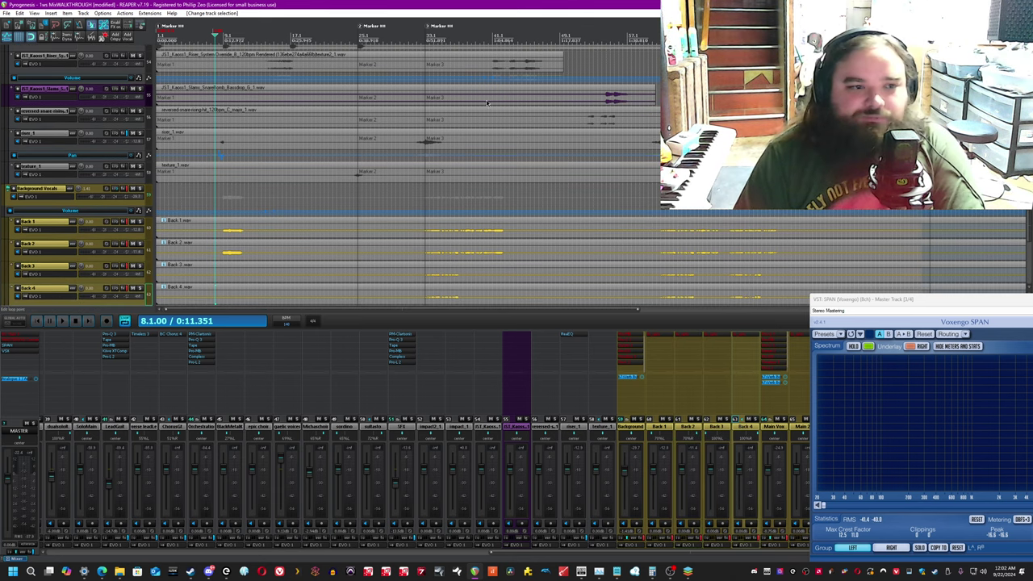
Solo the Background Vocals folder and audition it from measure 8 and from measure 33.
left_click(139, 189)
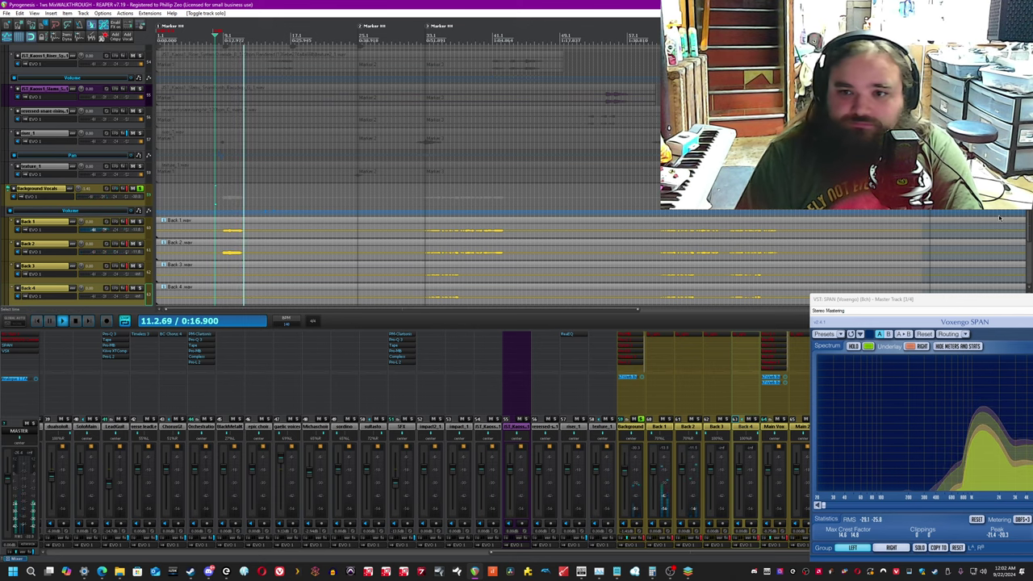
scroll(425, 146, "down", 3)
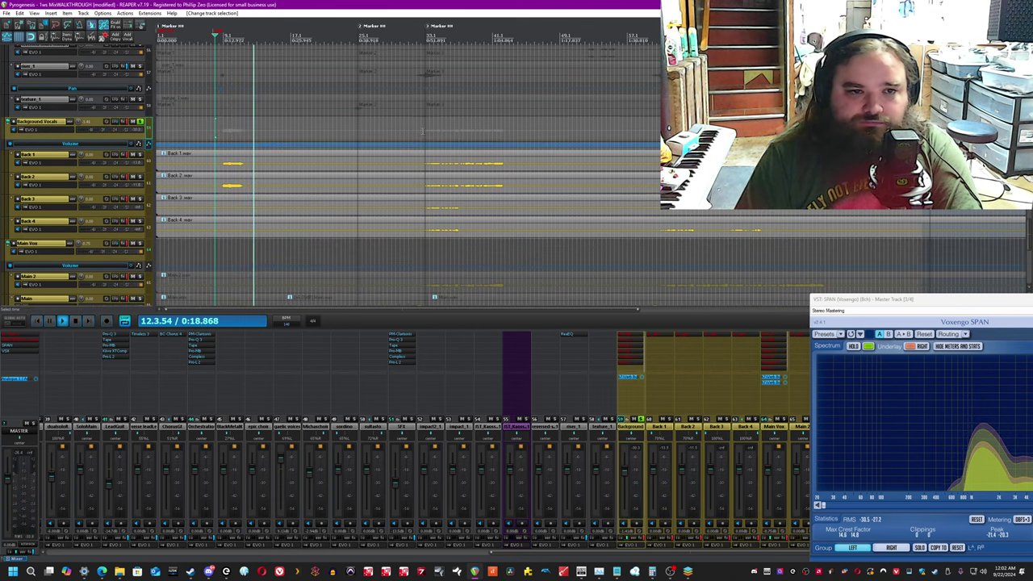
left_click(425, 133)
scroll(426, 133, "down", 2)
scroll(425, 132, "up", 3)
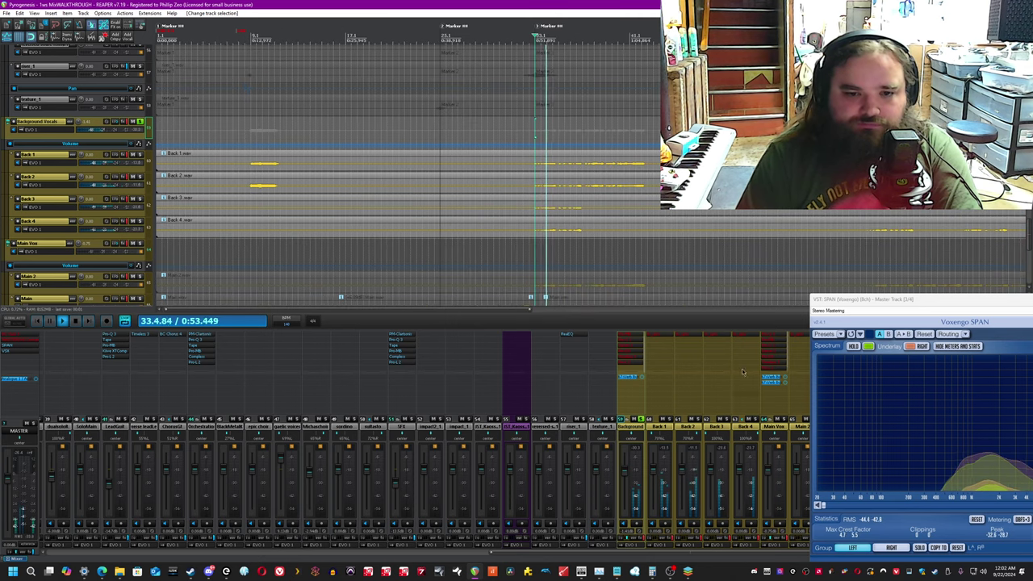
Enable the effects on the Back 1 to Back 4 tracks and save the project.
left_click(745, 435)
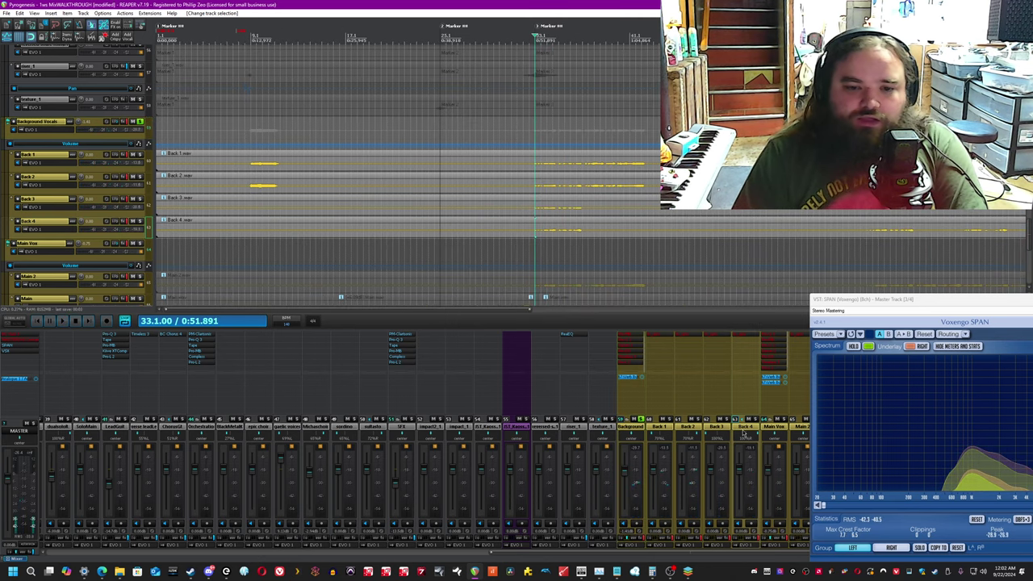
left_click(662, 423)
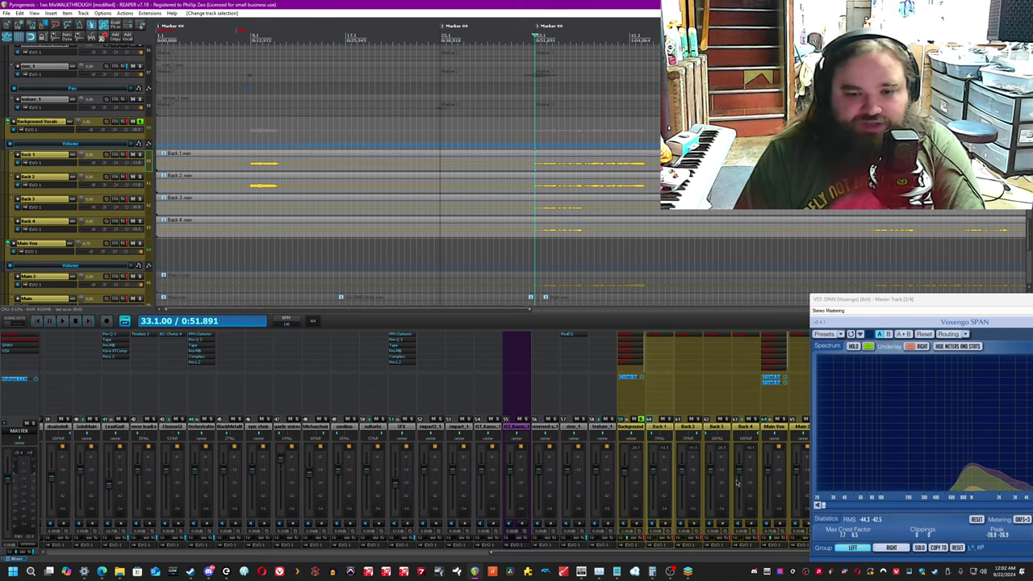
left_click(746, 431)
left_click(667, 429, "shift")
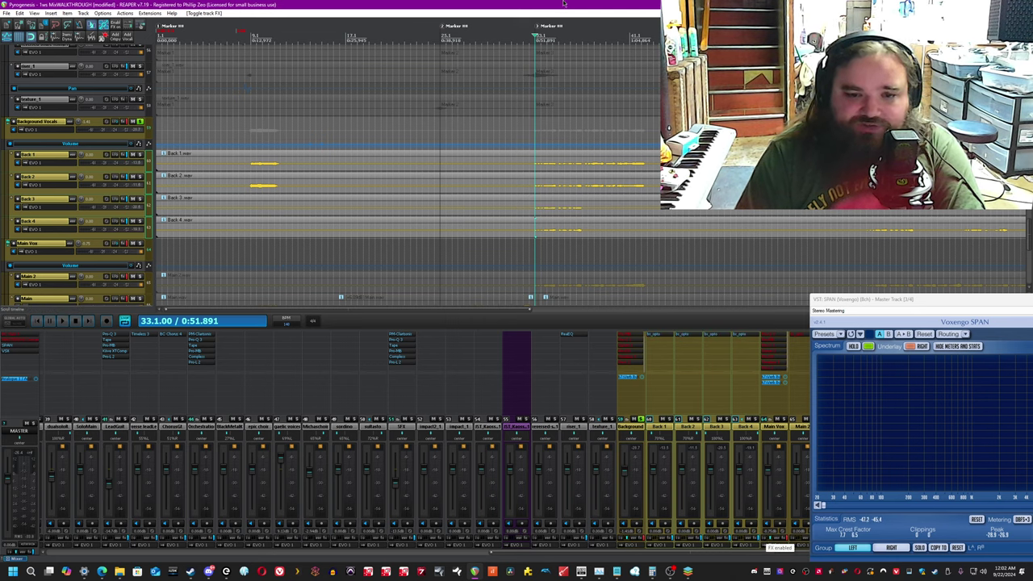
key("ctrl+s")
Play the background vocals from measure 33 and check the bx_opto compressor on Back 2, closing its panel again.
key("space")
left_click(687, 335)
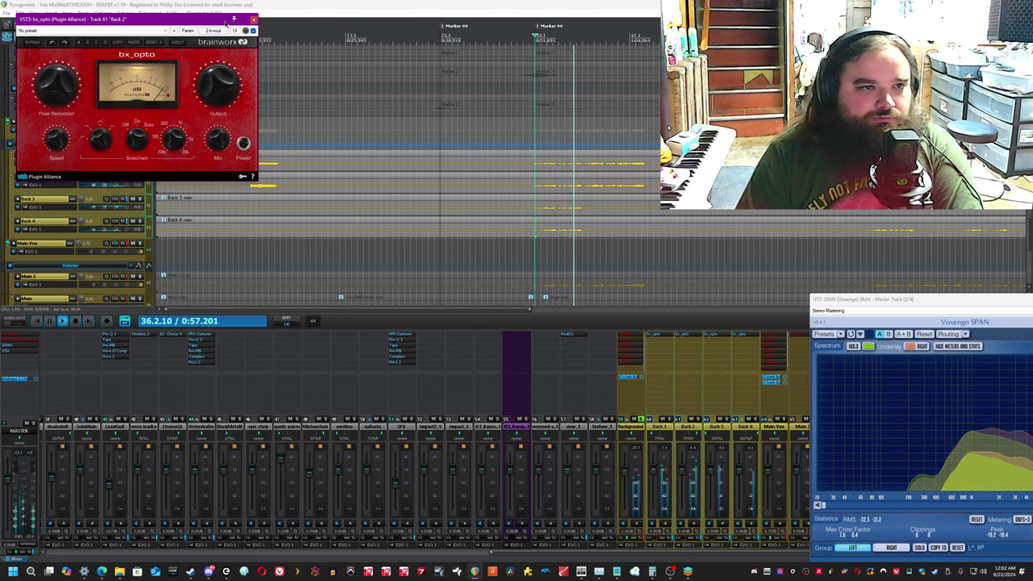
left_click(253, 18)
key("space")
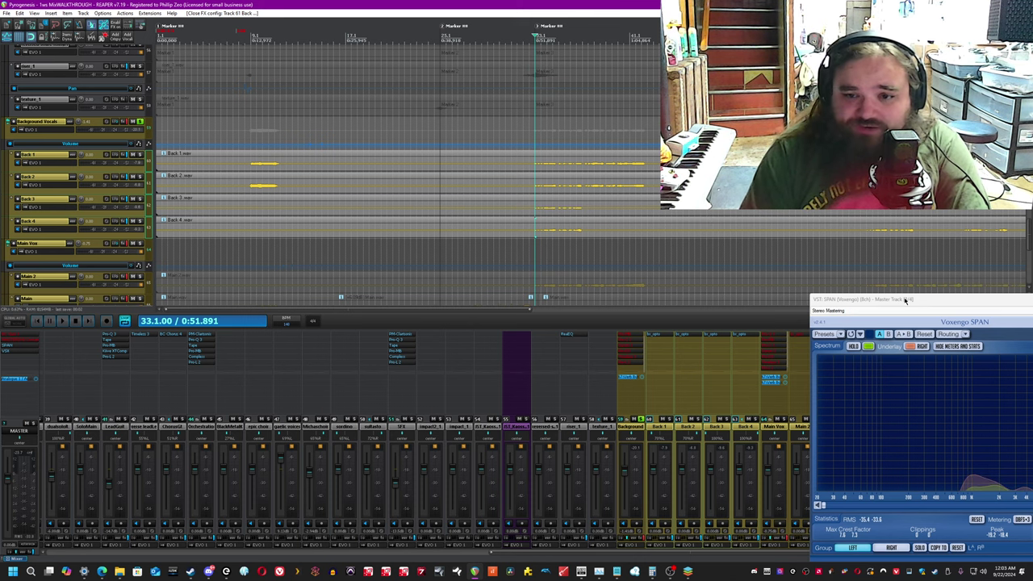
Move the SPAN window clear of the vocal channels and enable the effects on Main 2, Main, OCT 1 and OCT 2.
left_click_drag(908, 299, 162, 276)
left_click(260, 3)
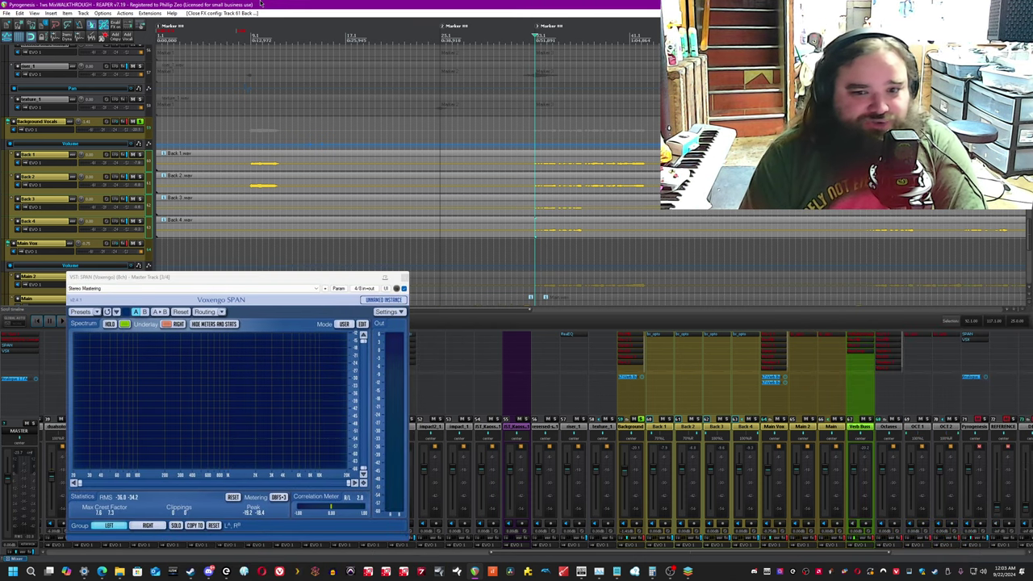
left_click(668, 428)
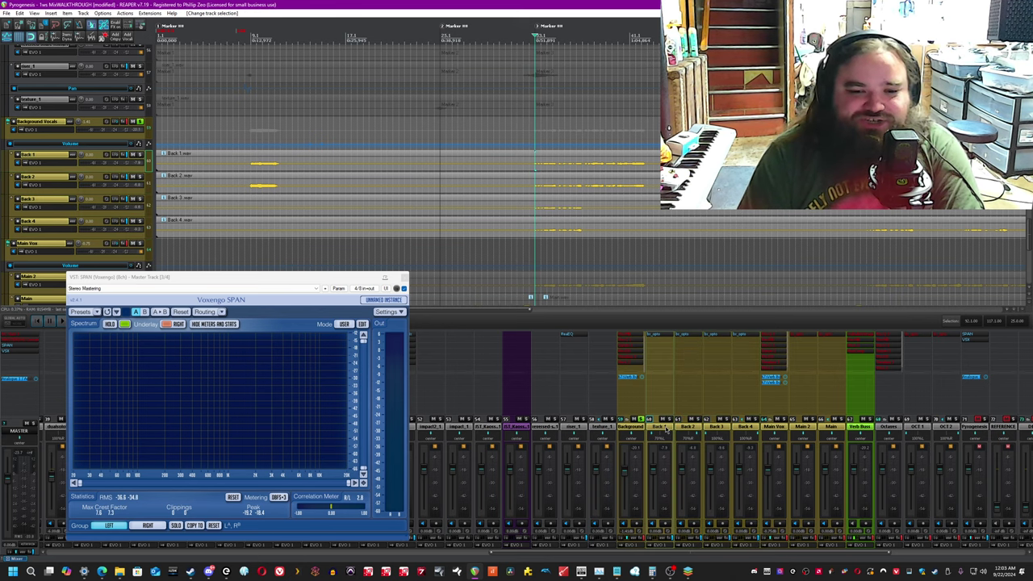
left_click(808, 429)
left_click(831, 428, "shift")
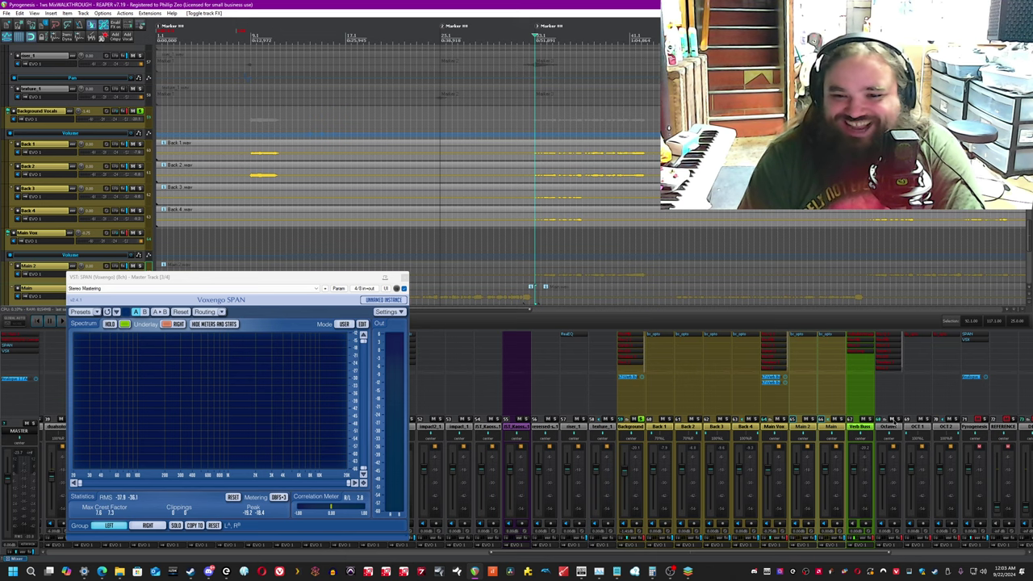
left_click(927, 428)
left_click(947, 428, "shift")
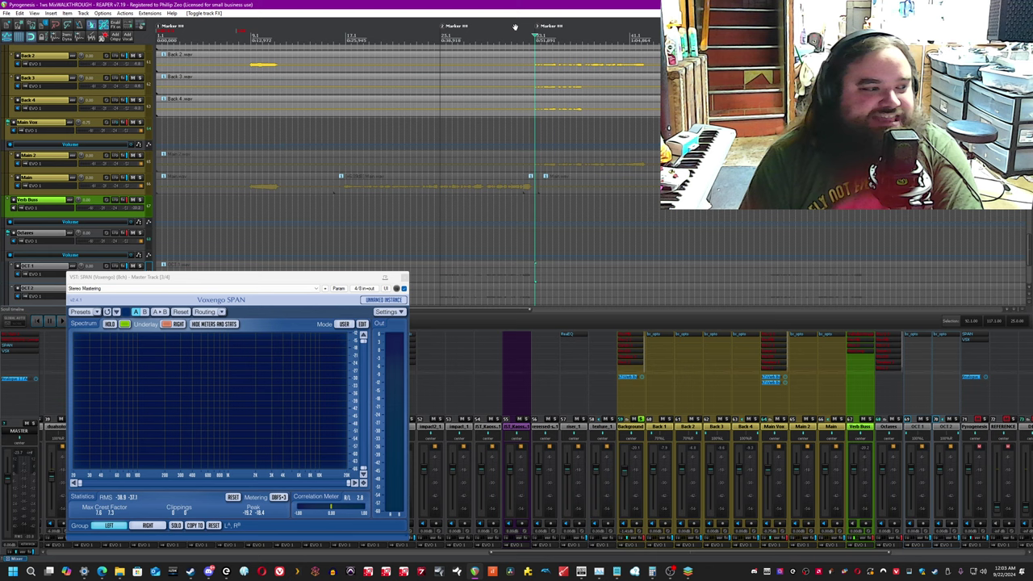
Enable the Background Vocals effects chain with its window pinned on top, bypassing every plugin except Pro-Q 3.
left_click(631, 434)
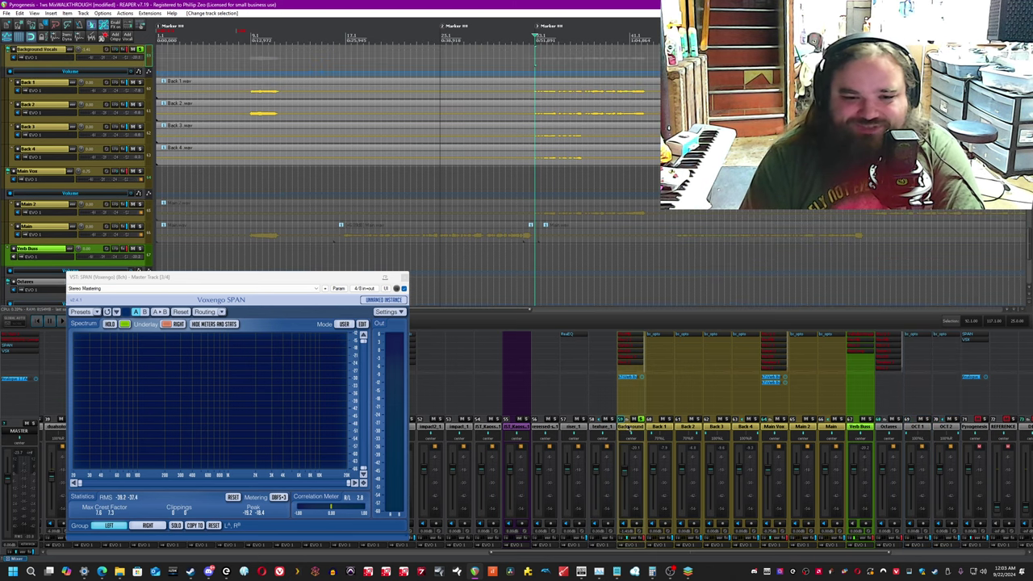
scroll(632, 160, "down", 2)
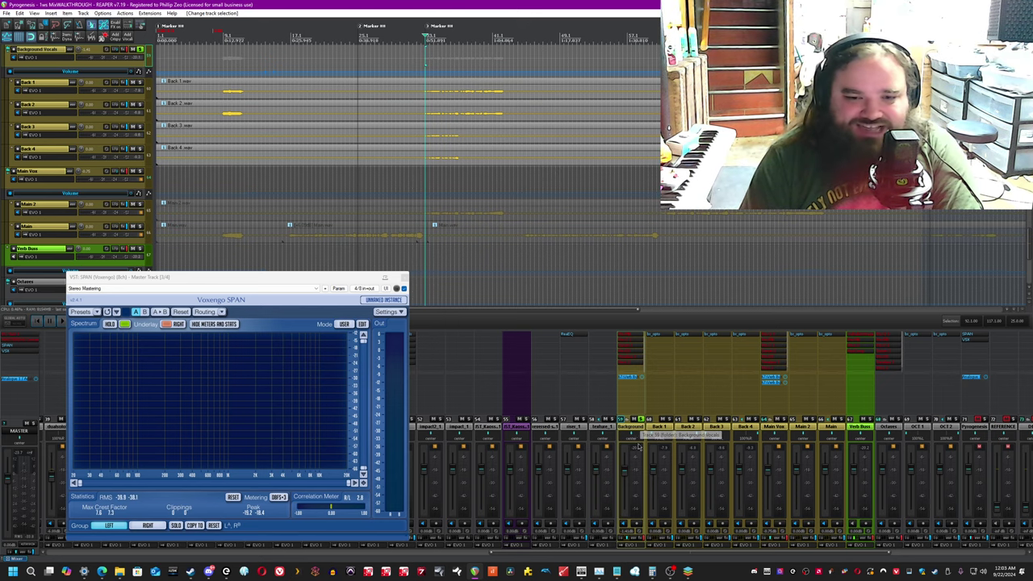
left_click(641, 539)
left_click(529, 291)
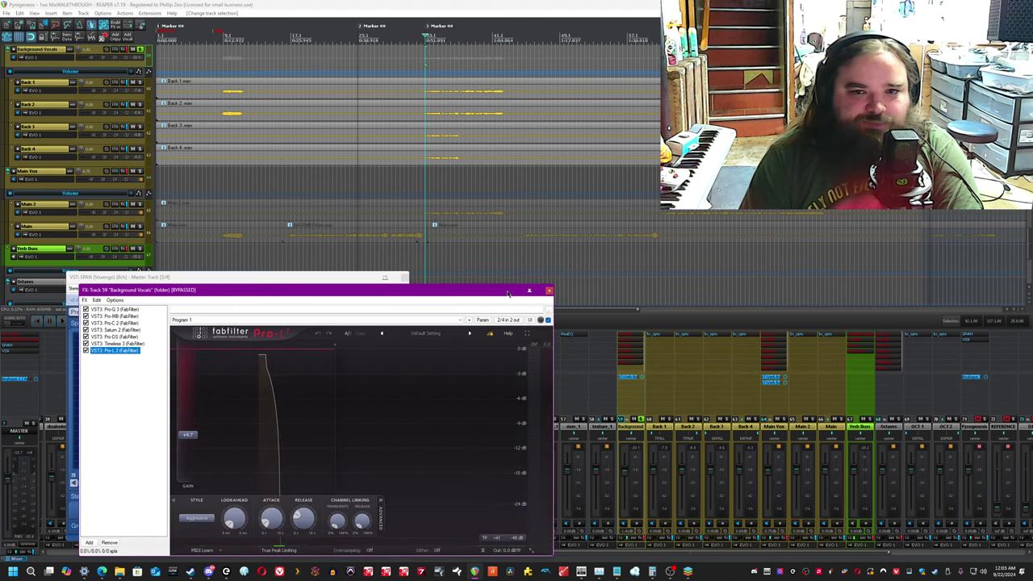
left_click_drag(460, 291, 582, 219)
left_click(462, 4)
left_click(209, 246, "shift")
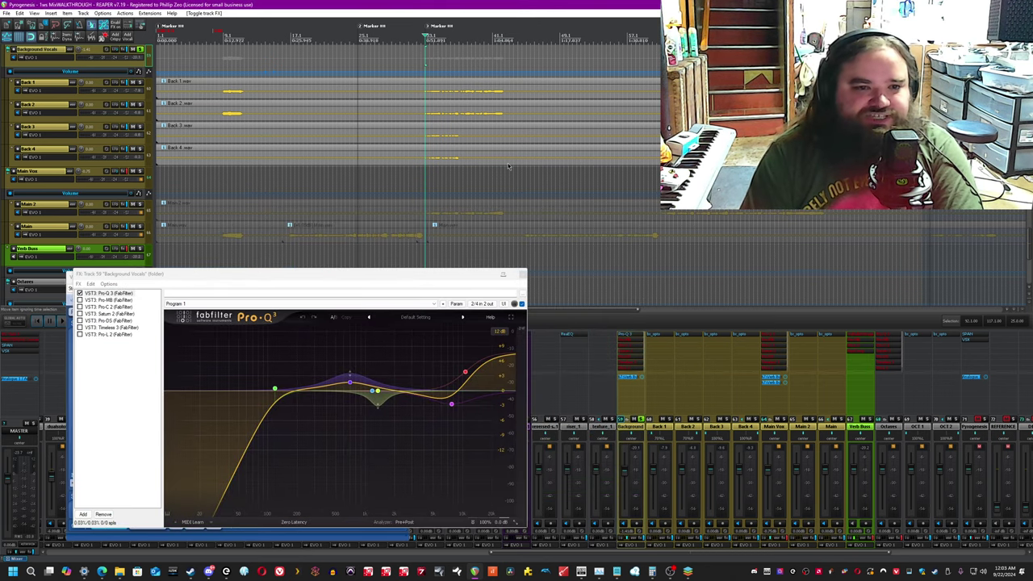
Audition the background vocals through Pro-Q 3 from measure 33, soloing the boosted bell band near 700 Hz.
key("space")
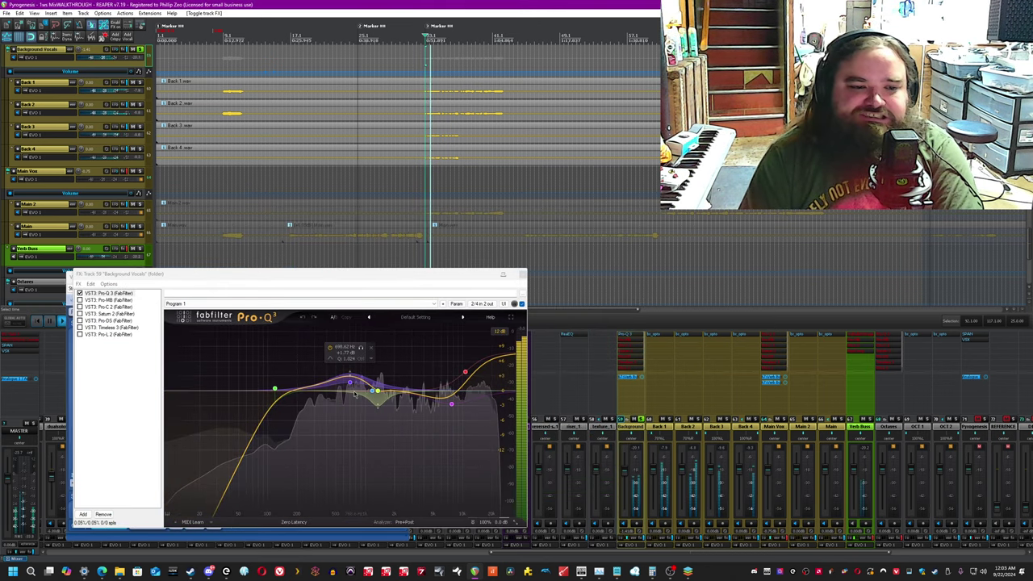
left_click(349, 379)
key("space")
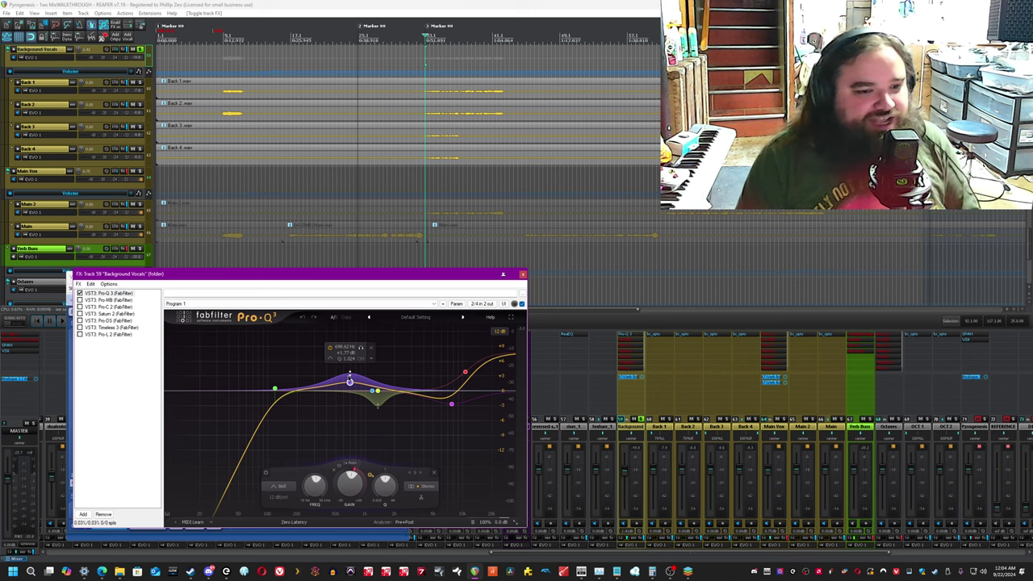
key("space")
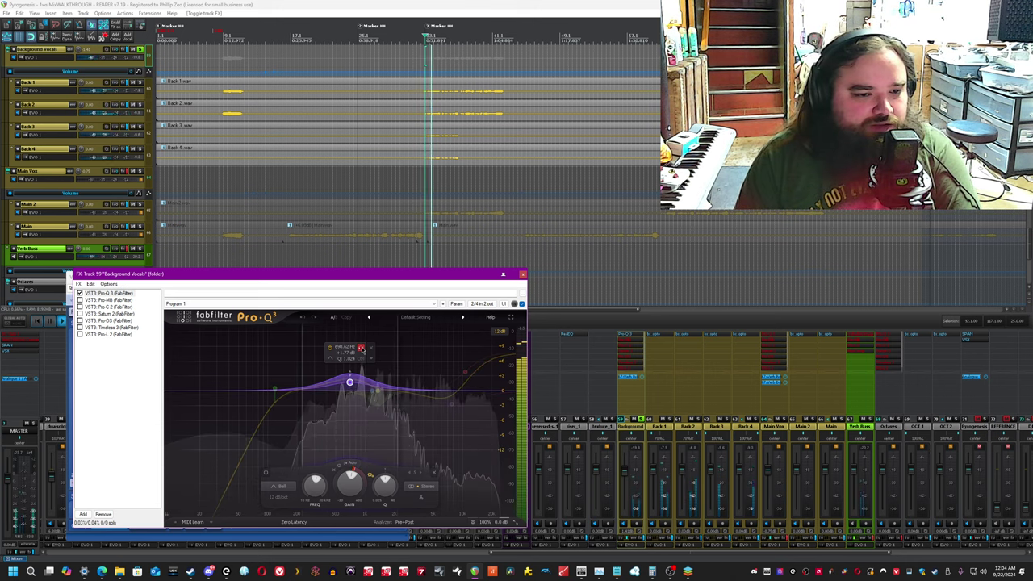
Turn off the solo on the bell band near 700 Hz, mute the Verb Buss and replay the background vocals from measure 33.
left_click(362, 348)
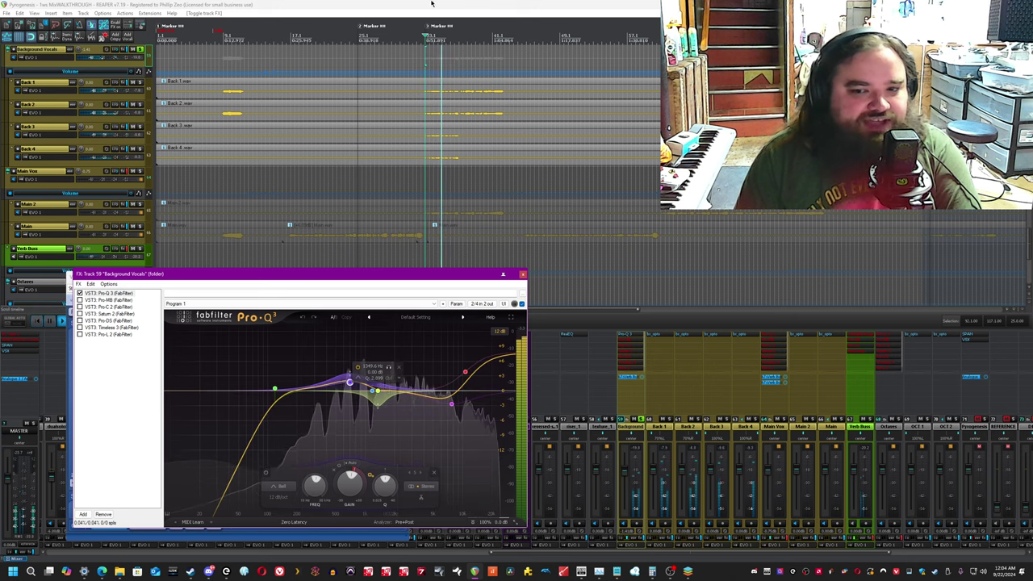
left_click(622, 326)
left_click(863, 419)
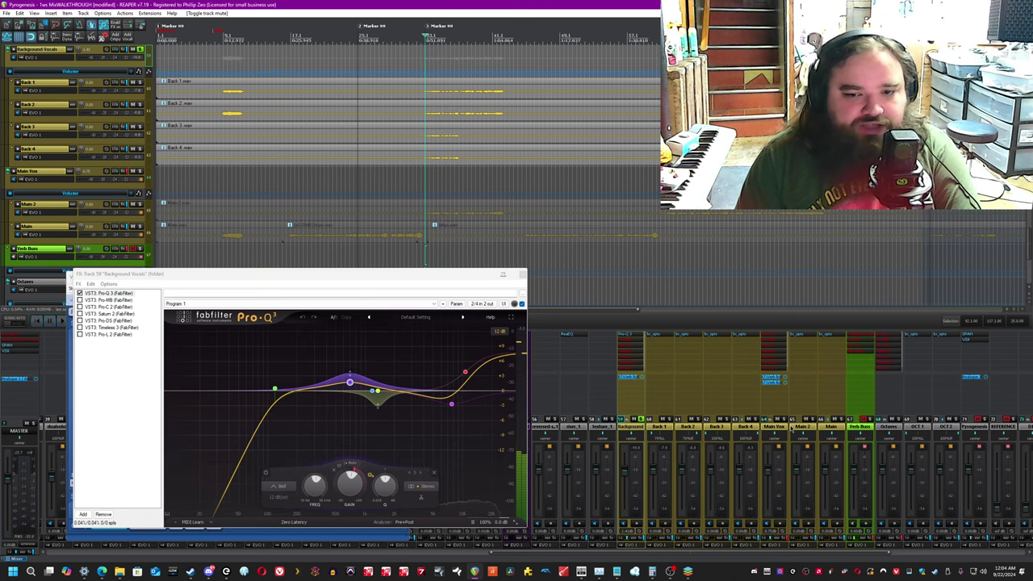
key("space")
key("space")
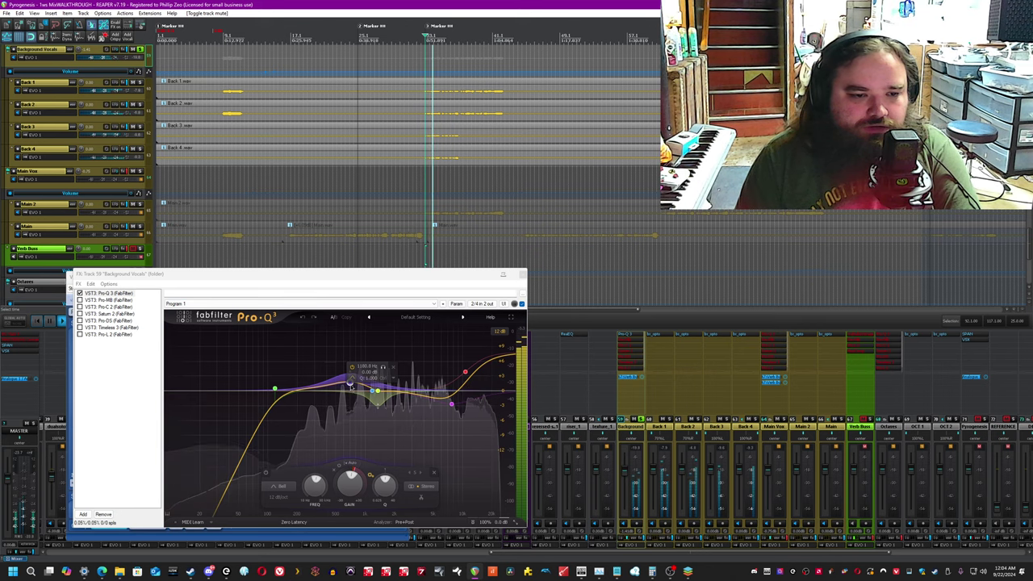
Audition the background vocals with the bell band near 700 Hz cut deeply, and undo that gain change.
left_click(348, 385)
key("space")
left_click_drag(347, 485, 334, 519)
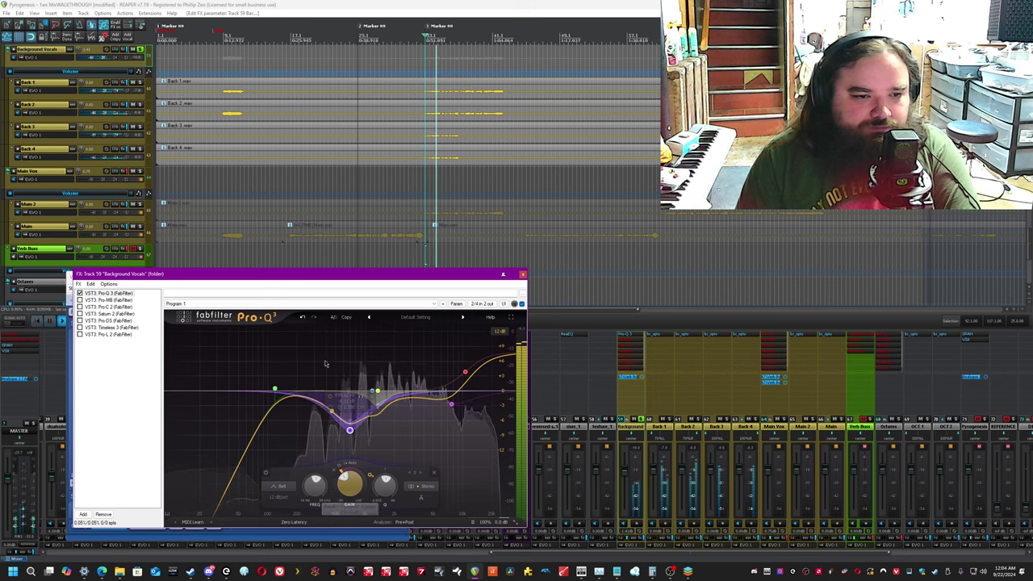
key("space")
left_click(301, 319)
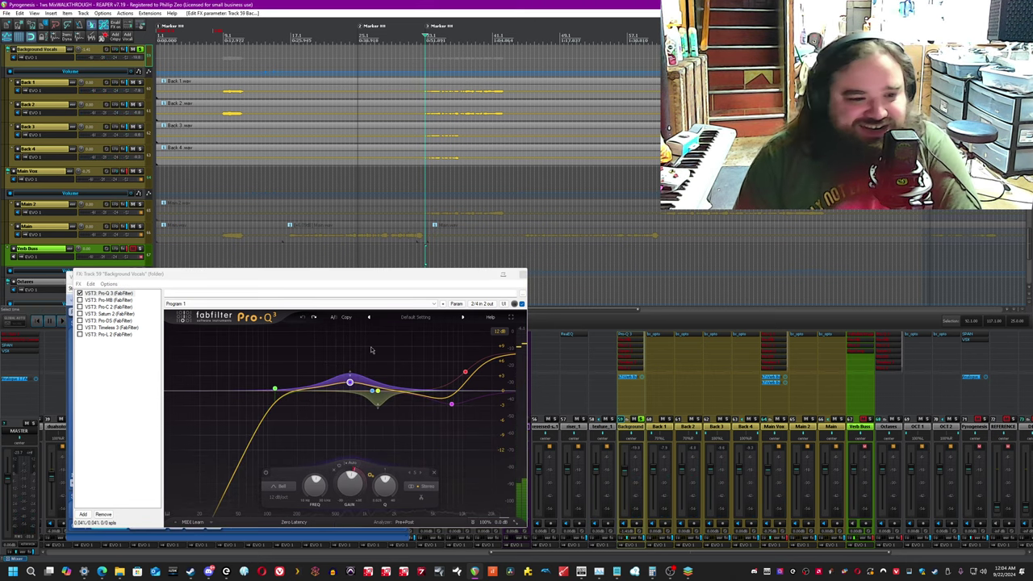
mouse_move(350, 381)
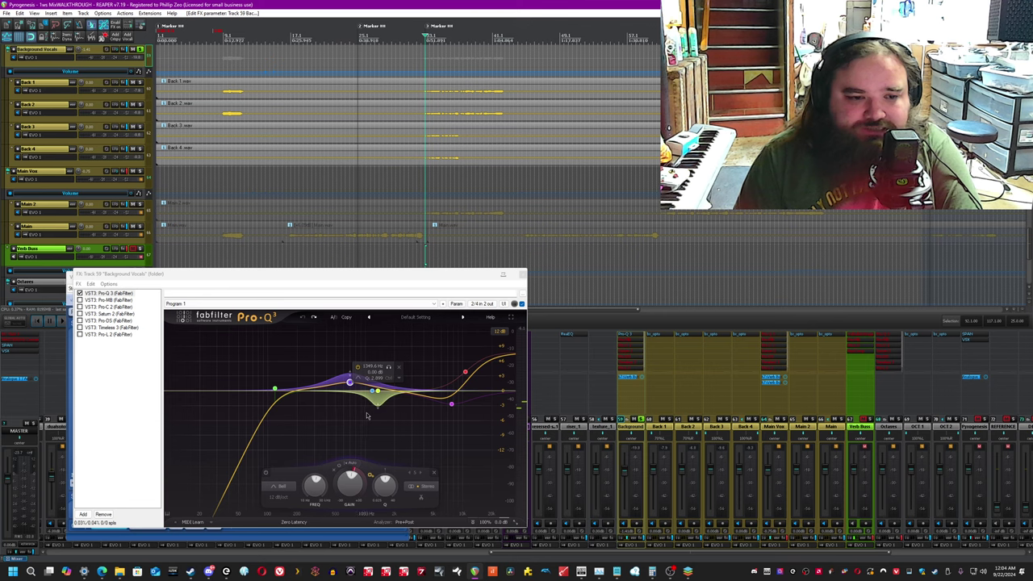
Audition Pro-Q 3's Band 2 boosted to about +5 dB during playback, undo the boost and stop playback.
left_click(374, 391)
key("space")
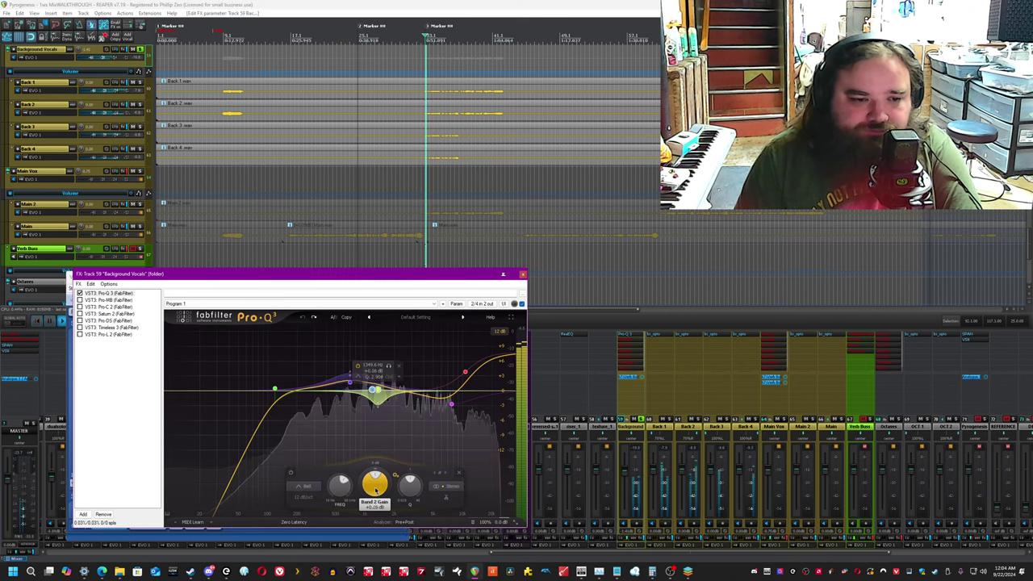
left_click_drag(377, 492, 377, 474)
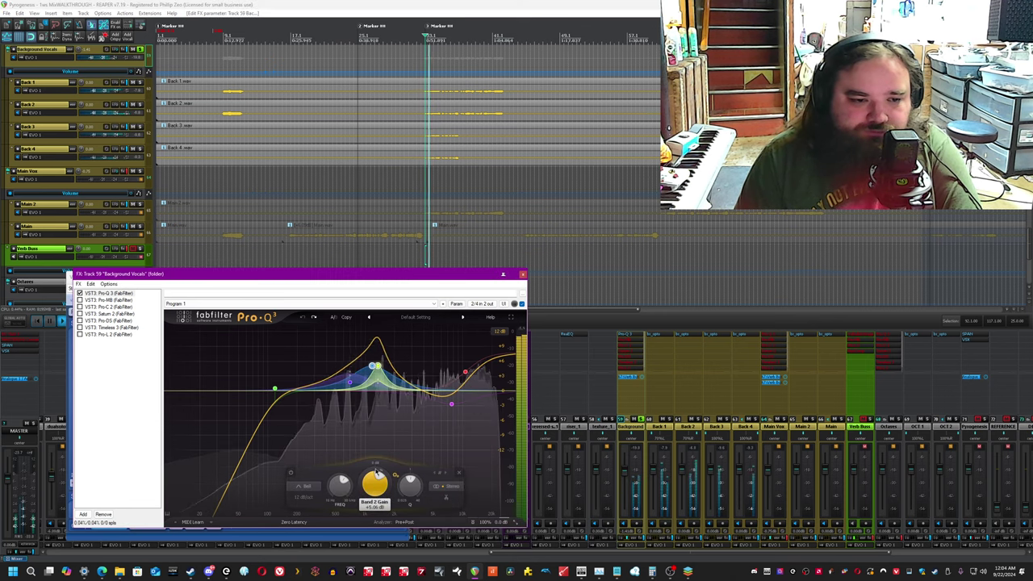
left_click(303, 318)
left_click(521, 4)
key("space")
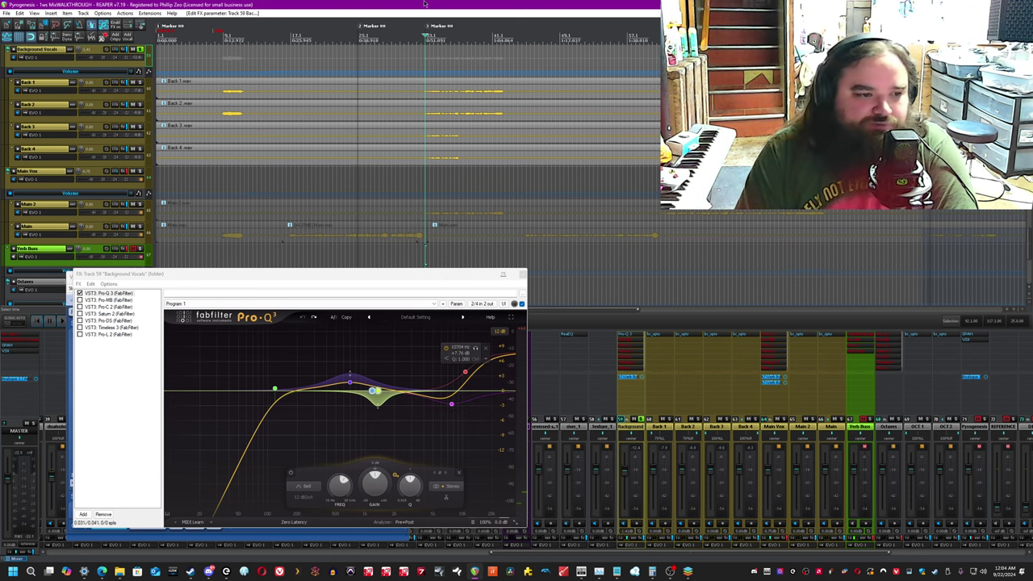
Examine the bell cut near 7.7 kHz in Pro-Q 3 while playing the background vocals from measure 33.
left_click(451, 403)
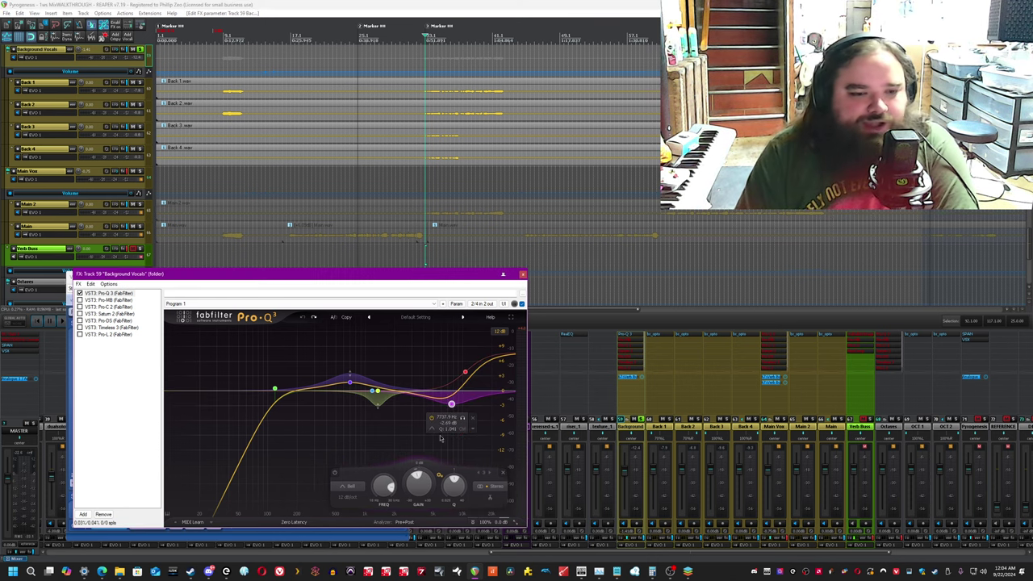
left_click(479, 4)
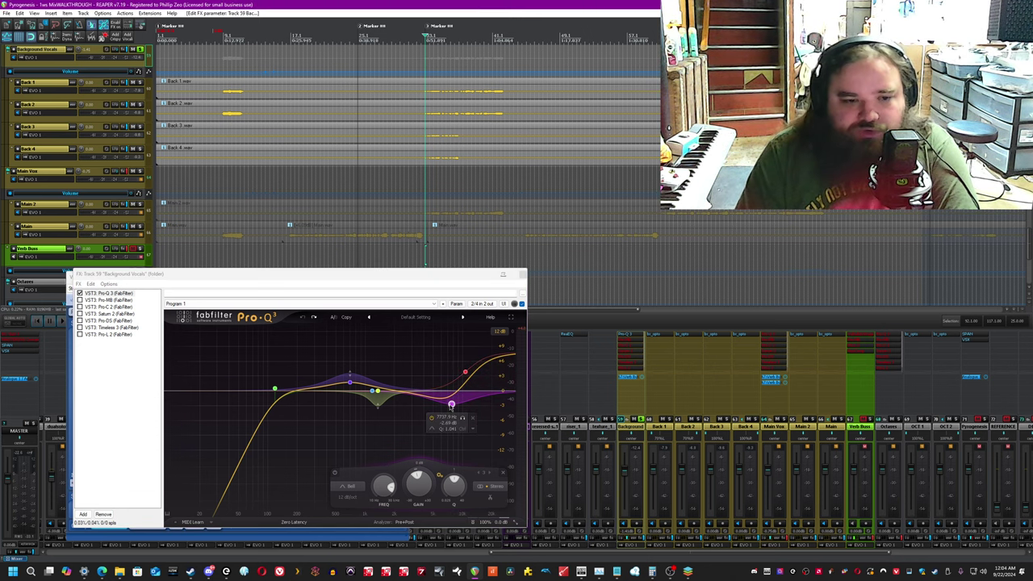
left_click(451, 403)
left_click(506, 4)
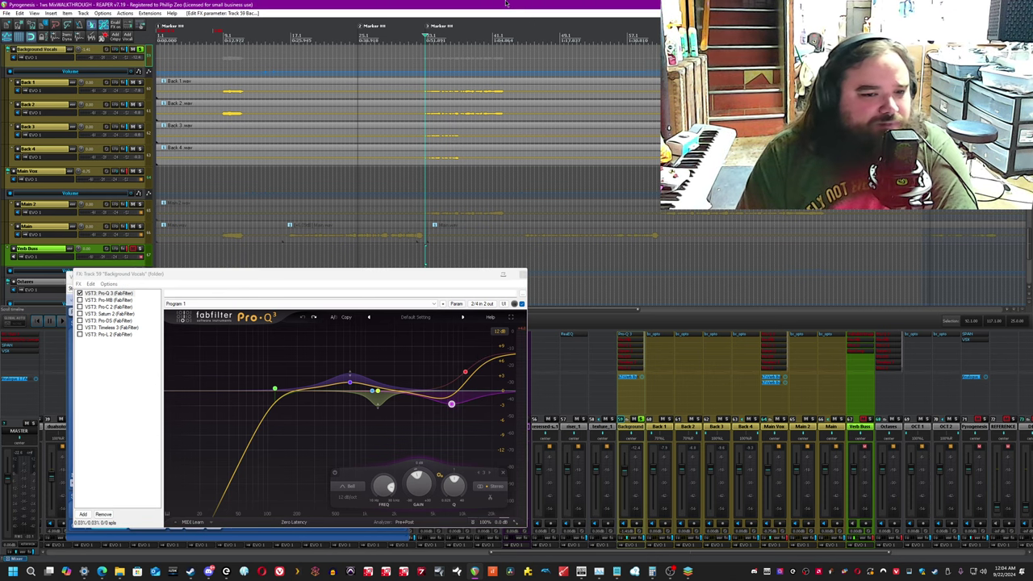
key("space")
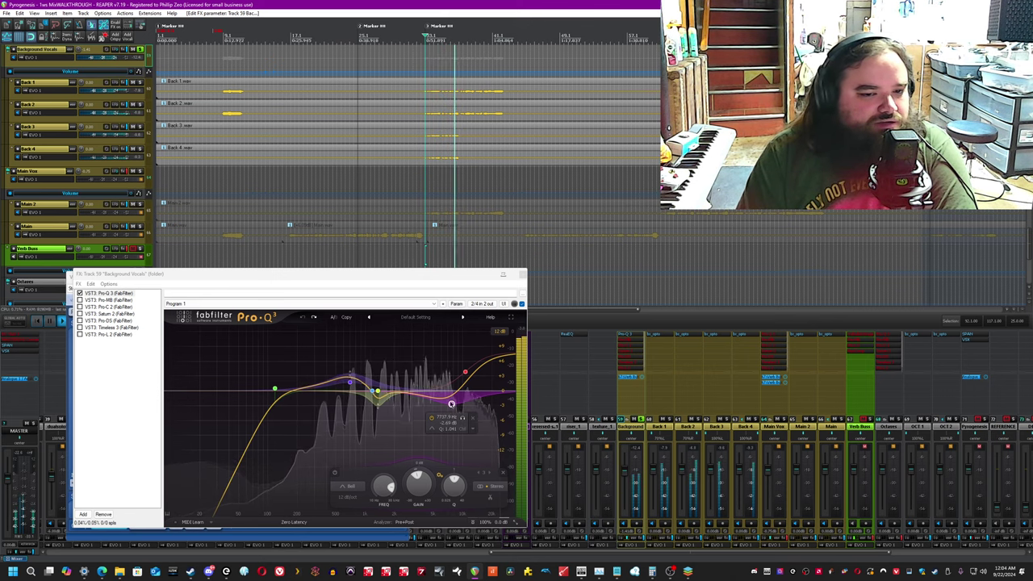
key("space")
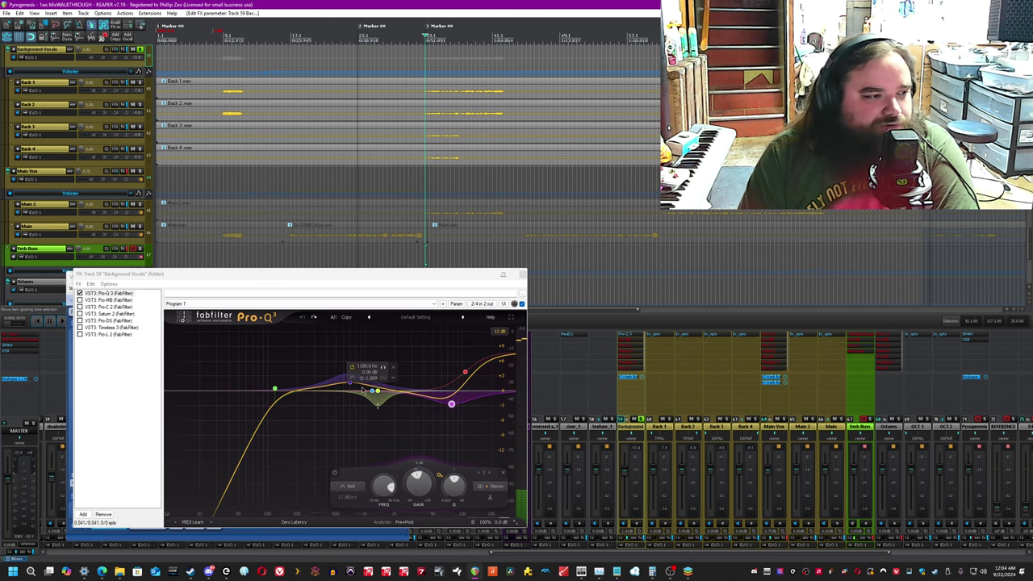
Examine Pro-Q 3's high shelf boost and compare the background vocals with the plugin bypassed and active.
left_click(465, 372)
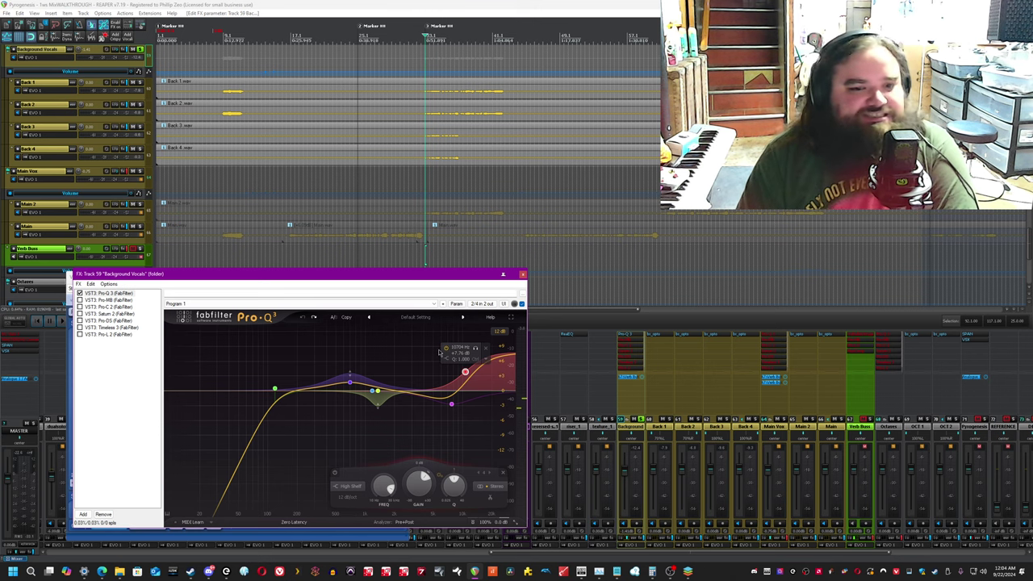
left_click(424, 4)
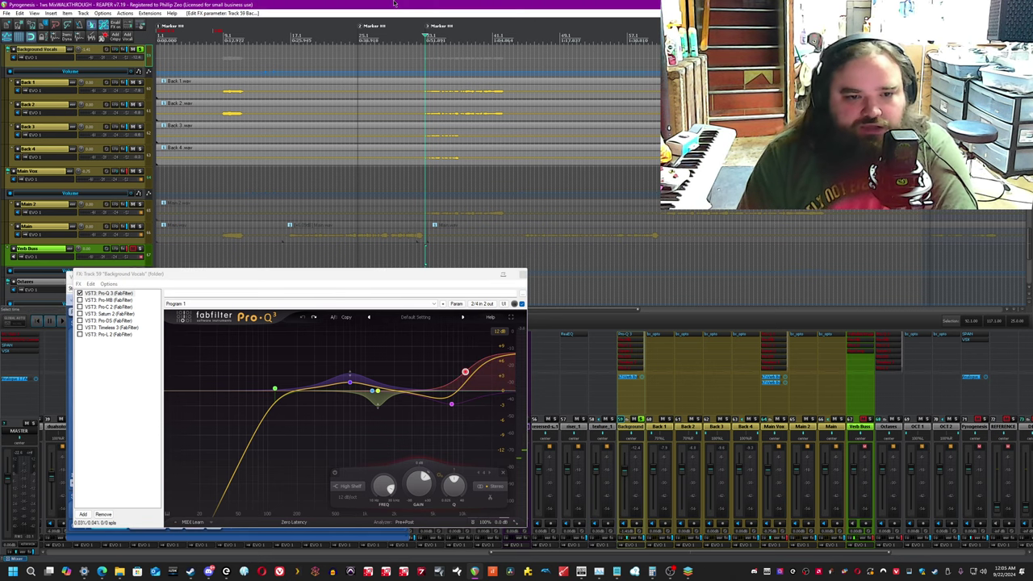
key("space")
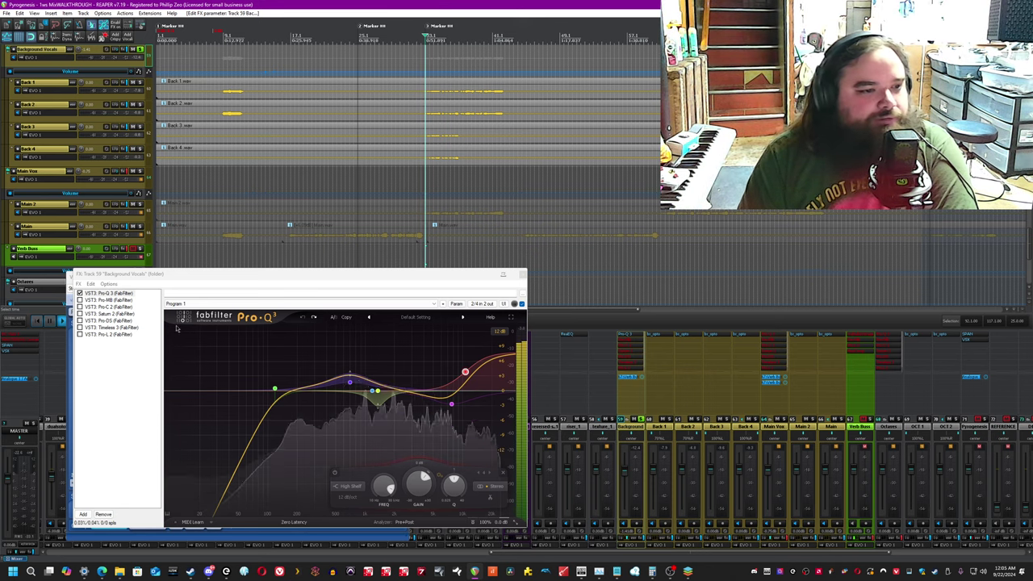
left_click(79, 293)
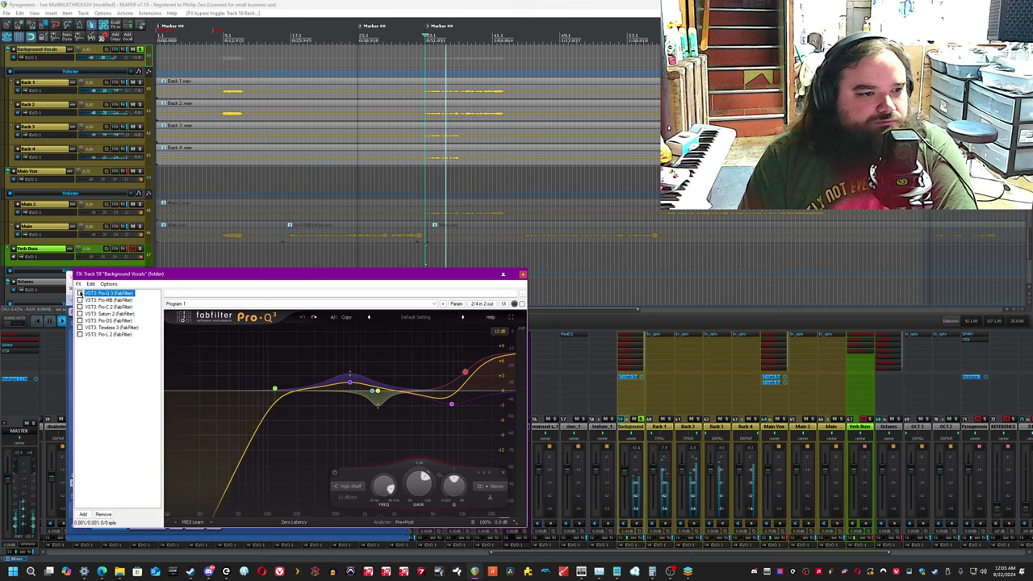
left_click(79, 293)
left_click(232, 4)
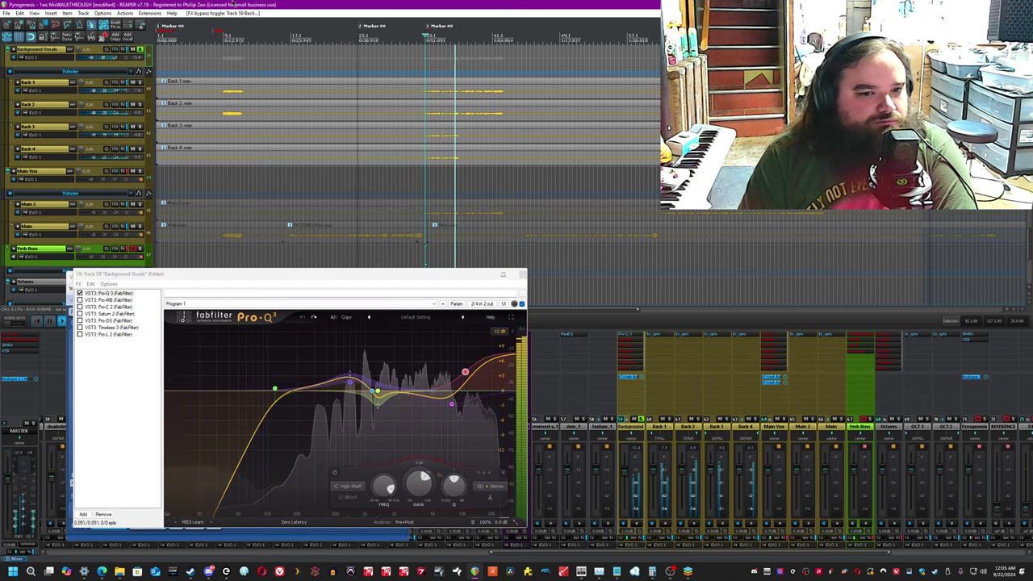
key("space")
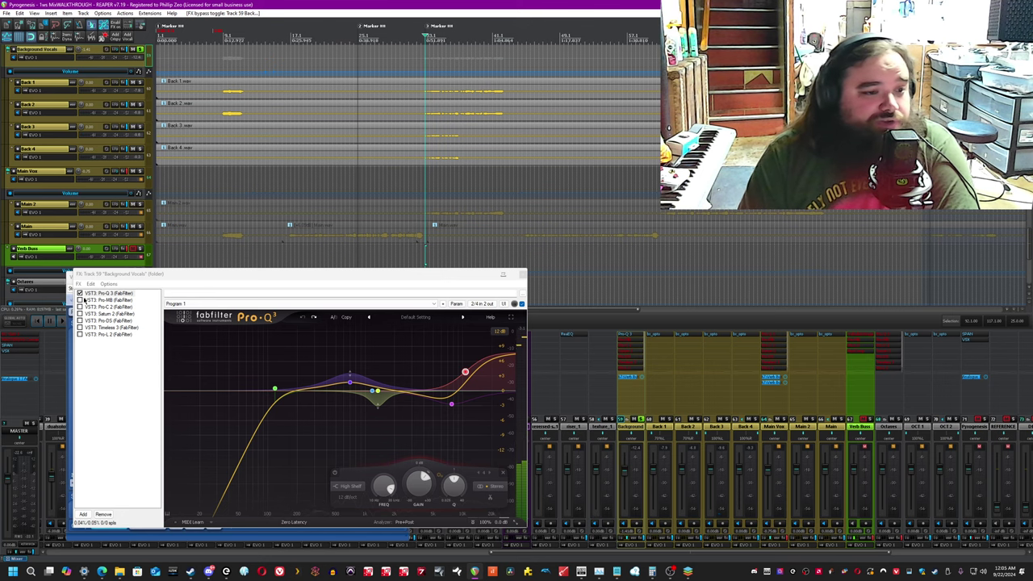
Enable Pro-MB on the Background Vocals track and play from measure 33.
left_click(84, 299)
left_click(80, 301)
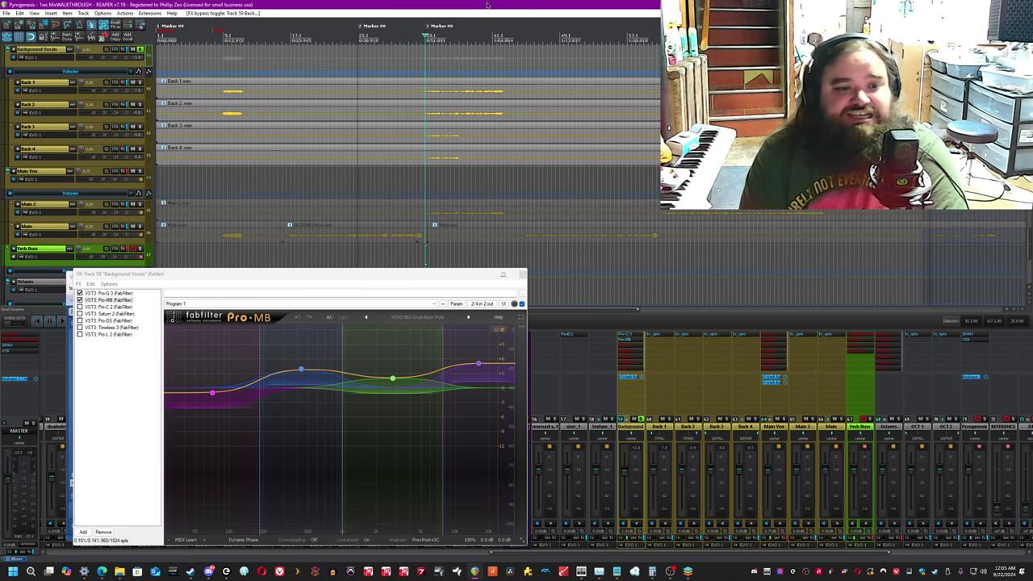
key("space")
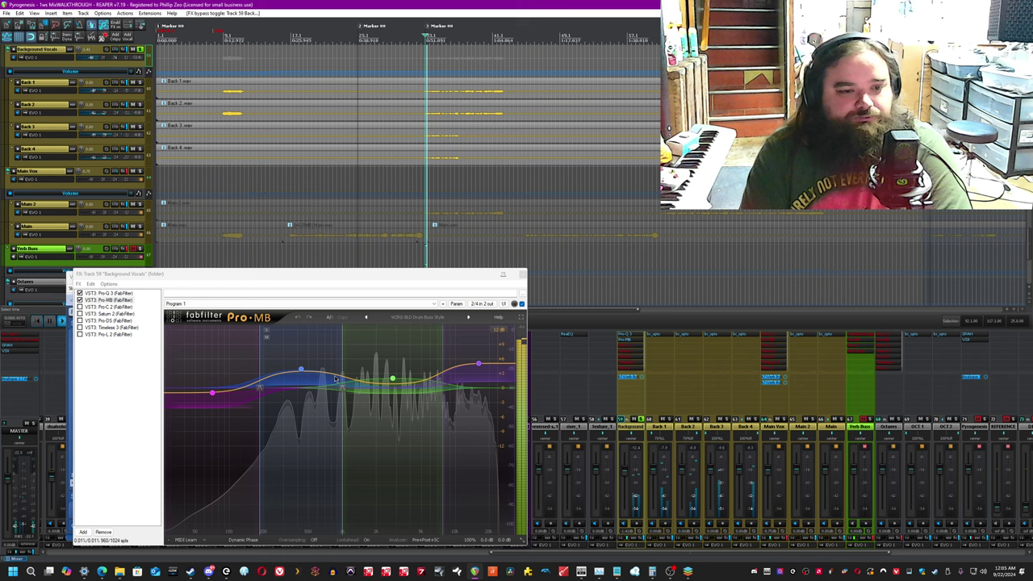
Audition Pro-MB with Band 3 raised to about +6 dB and the low-mid band lowered, and undo both changes.
mouse_move(391, 381)
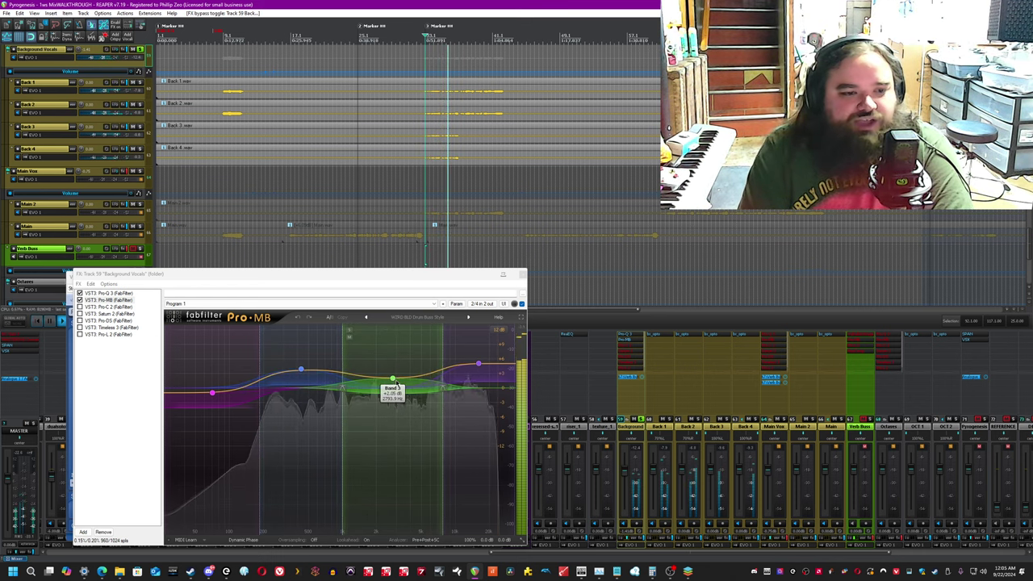
left_click_drag(392, 380, 393, 360)
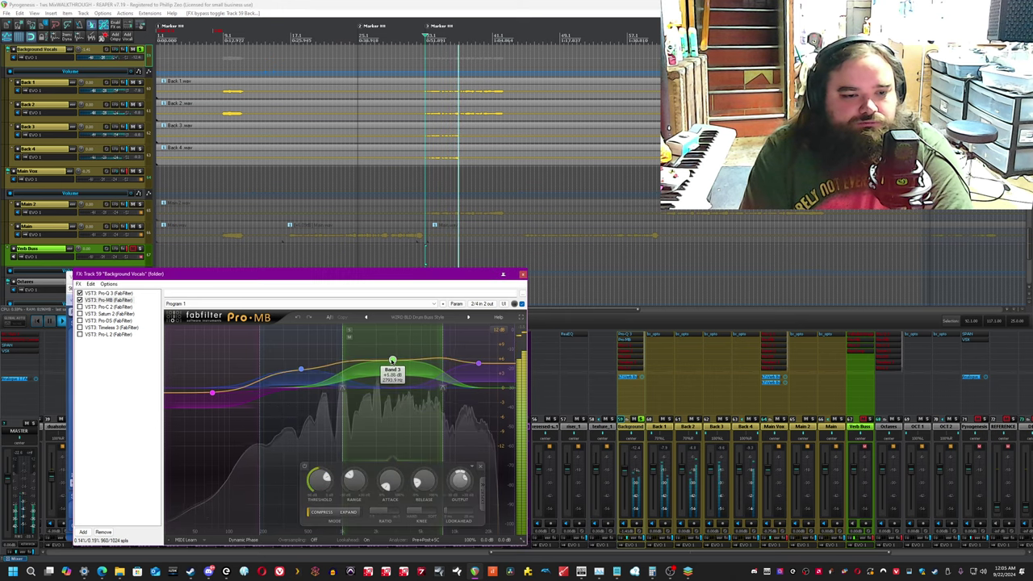
left_click_drag(301, 369, 301, 406)
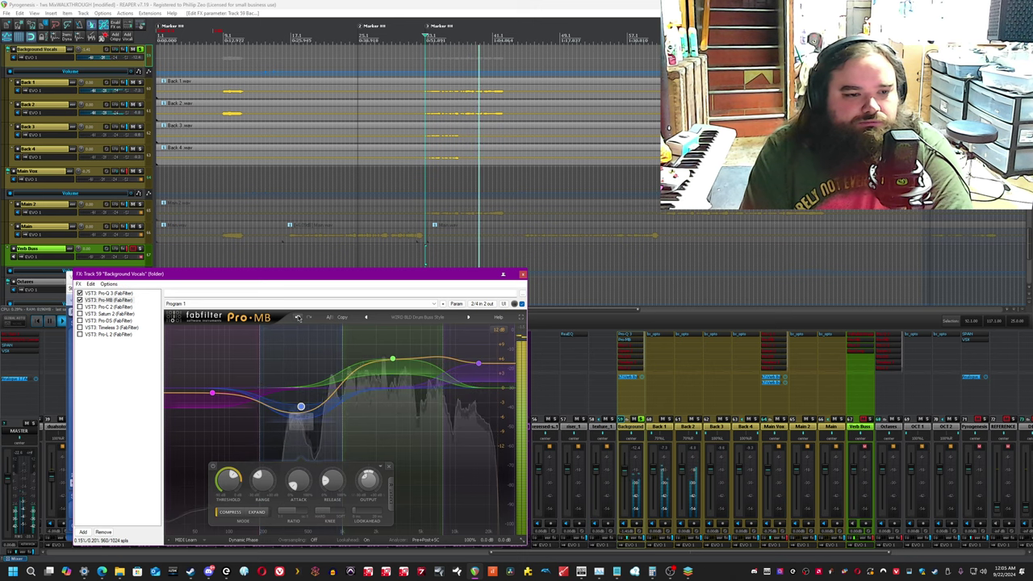
left_click(298, 317)
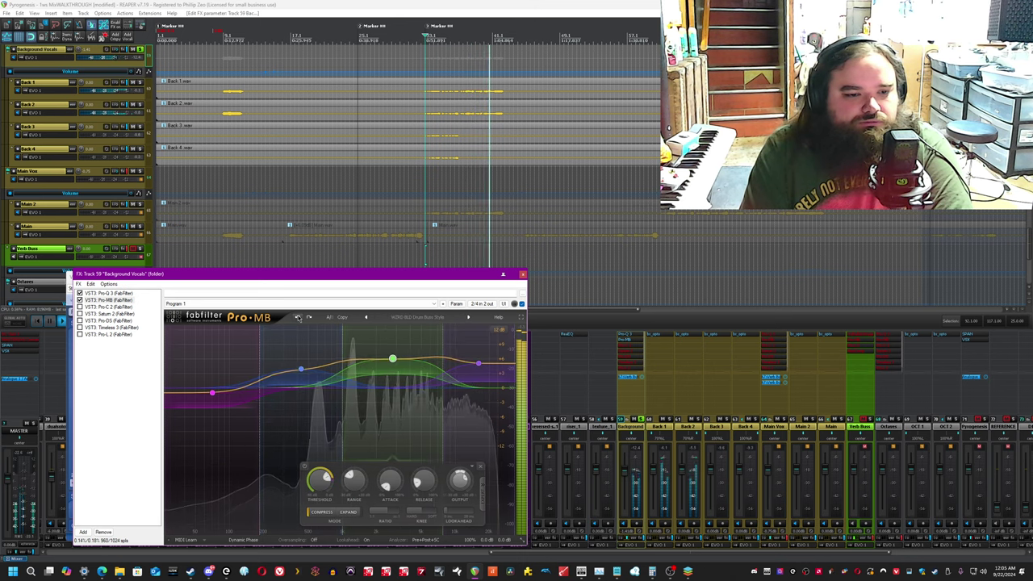
left_click(424, 4)
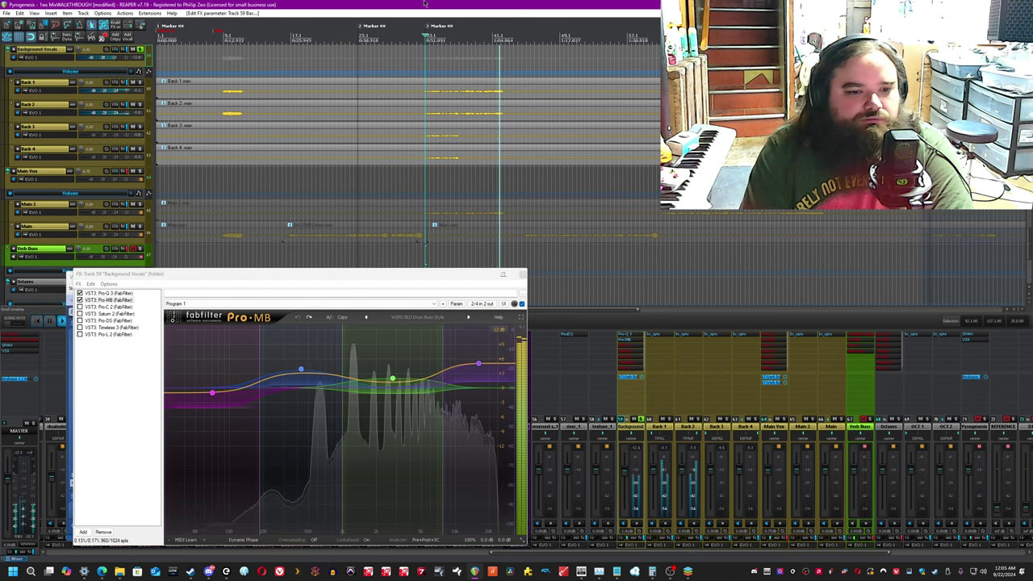
Stop playback and examine the boosted low-mid band and Band 4 in Pro-MB.
key("space")
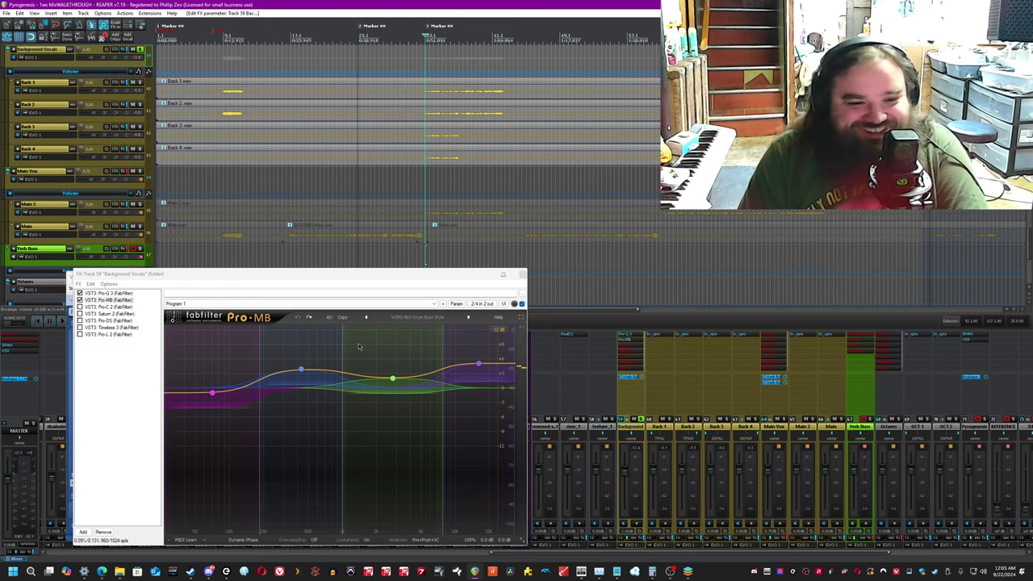
left_click(306, 369)
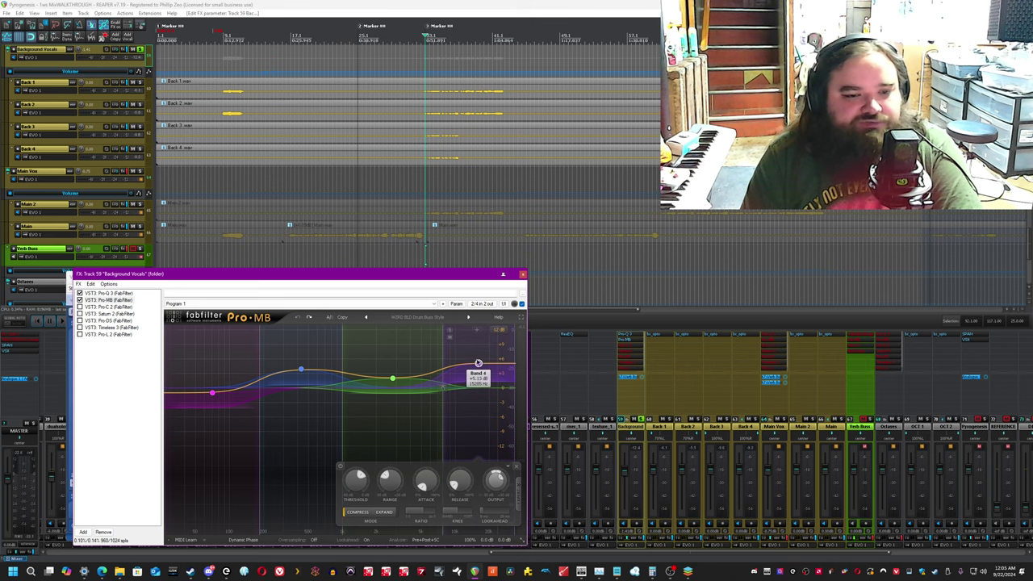
left_click(303, 4)
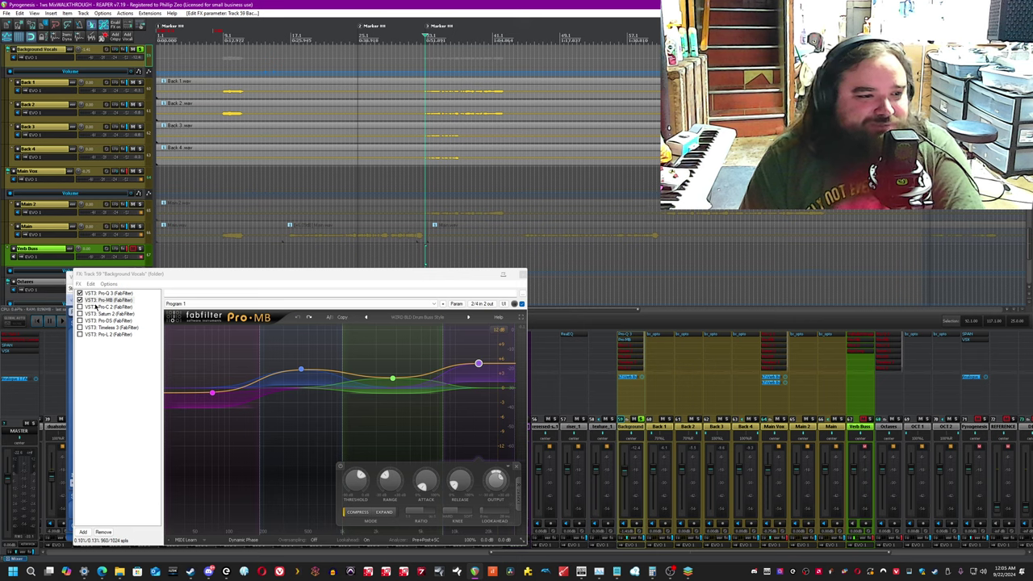
Open and enable Pro-C 2 on the Background Vocals track, and check its style setting.
left_click(107, 295)
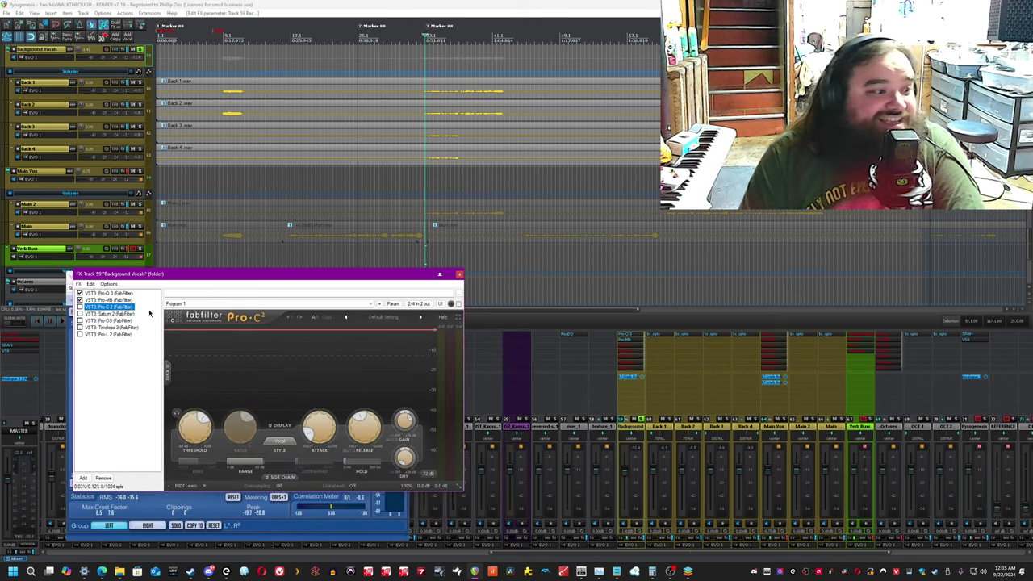
left_click(418, 3)
scroll(496, 145, "down", 2)
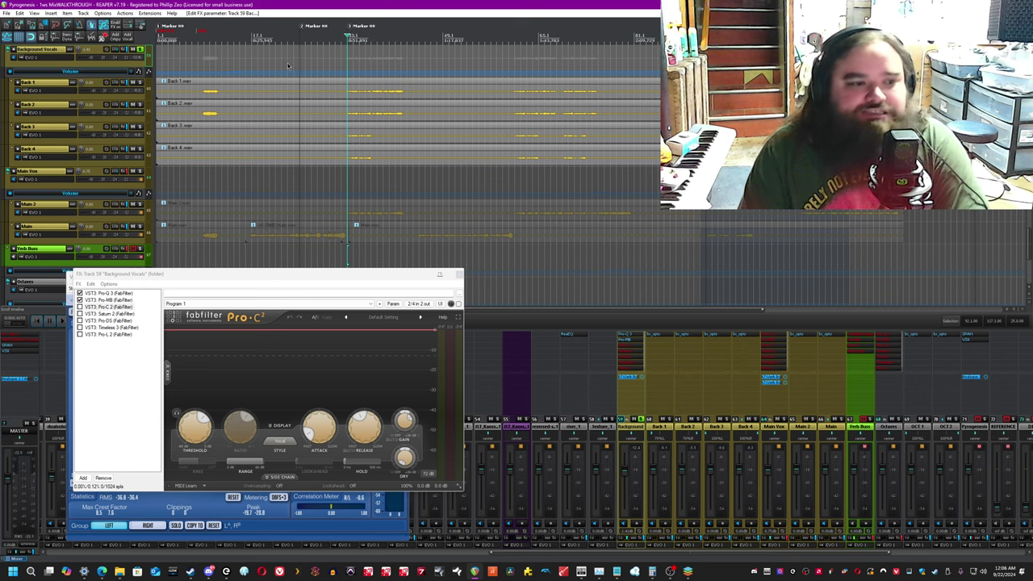
left_click(92, 308)
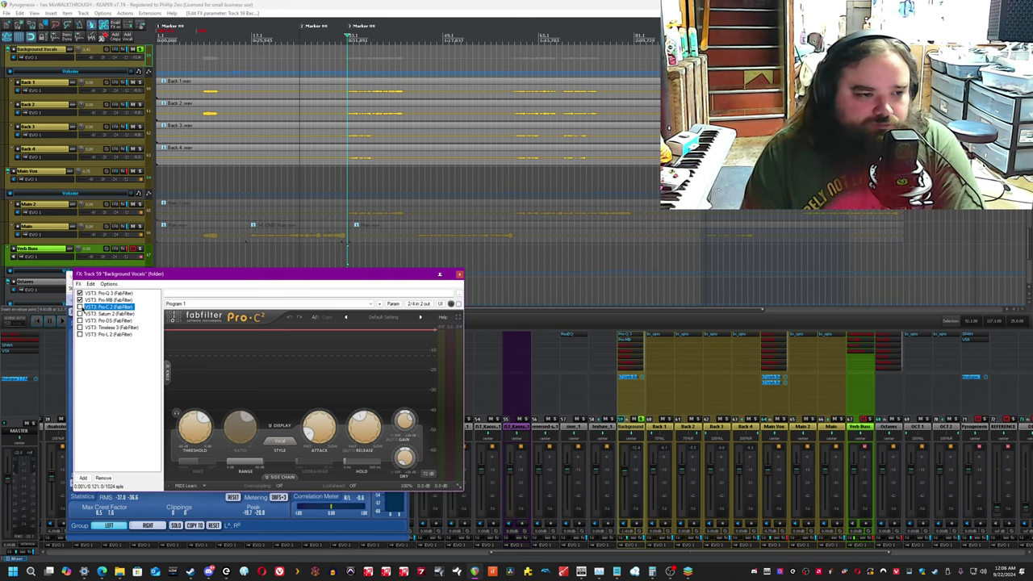
left_click(440, 4)
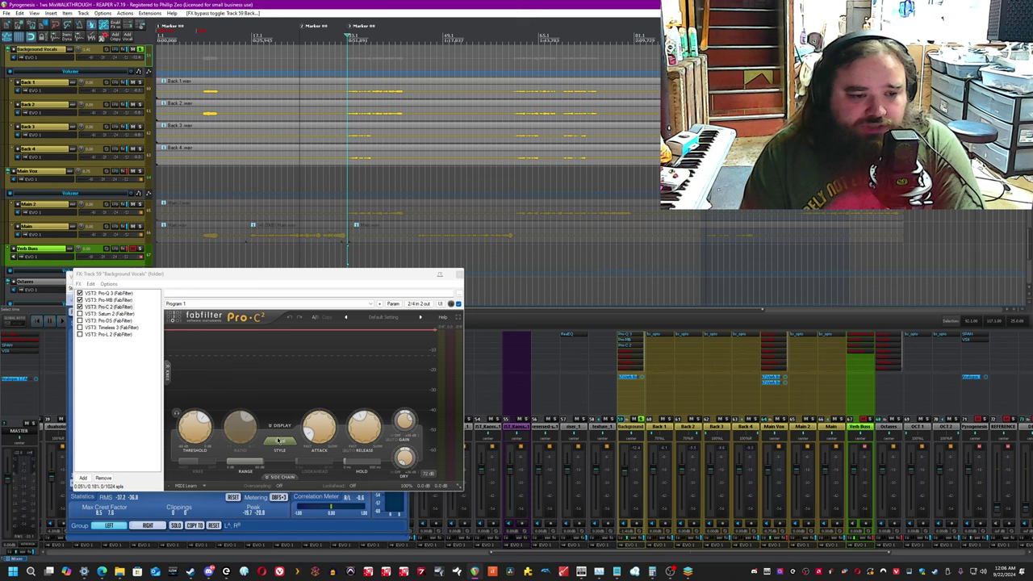
mouse_move(283, 442)
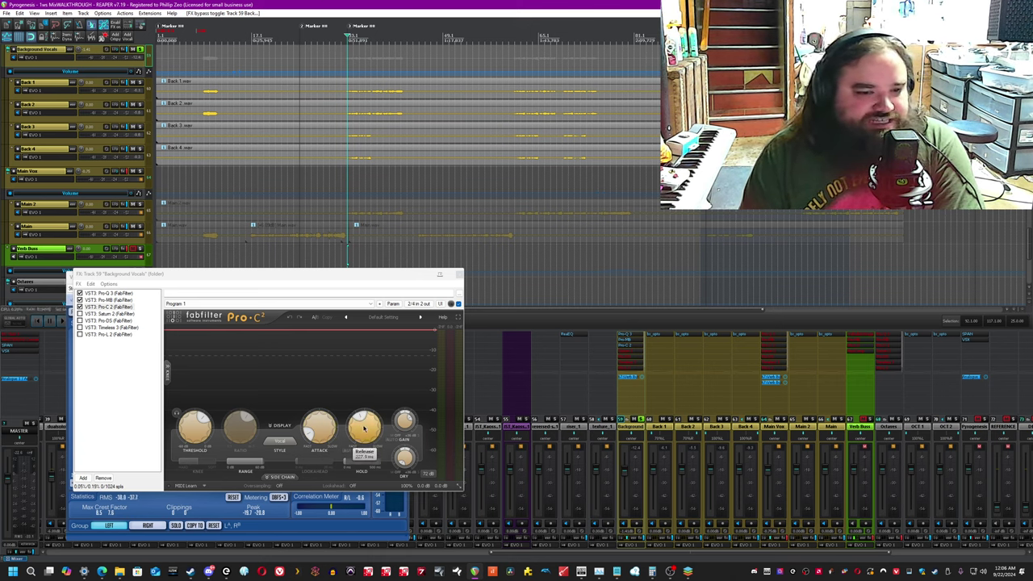
Audition Pro-C 2 on the Background Vocals track with a brief bypass comparison, and open and enable Saturn 2.
key("space")
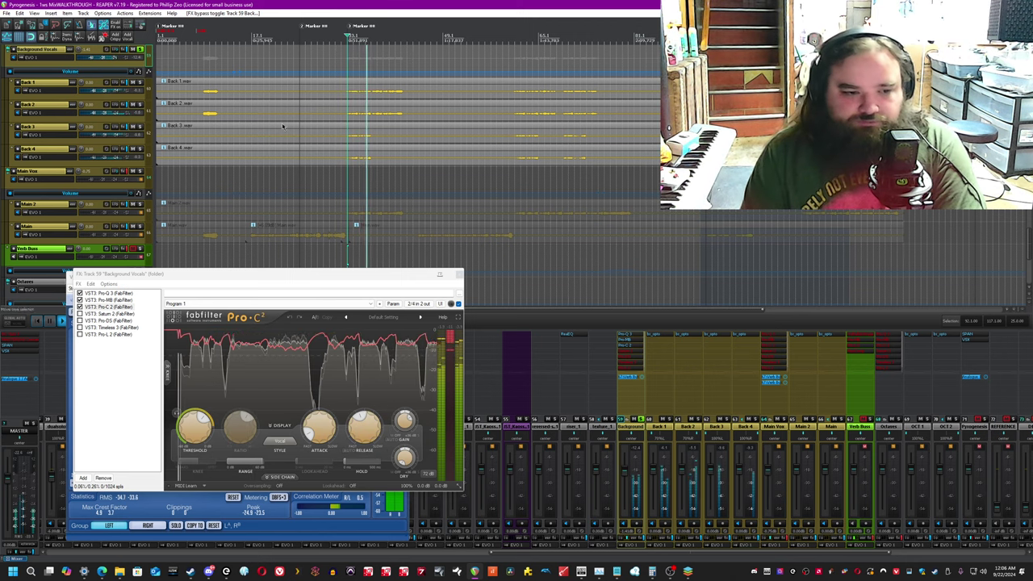
left_click(80, 307)
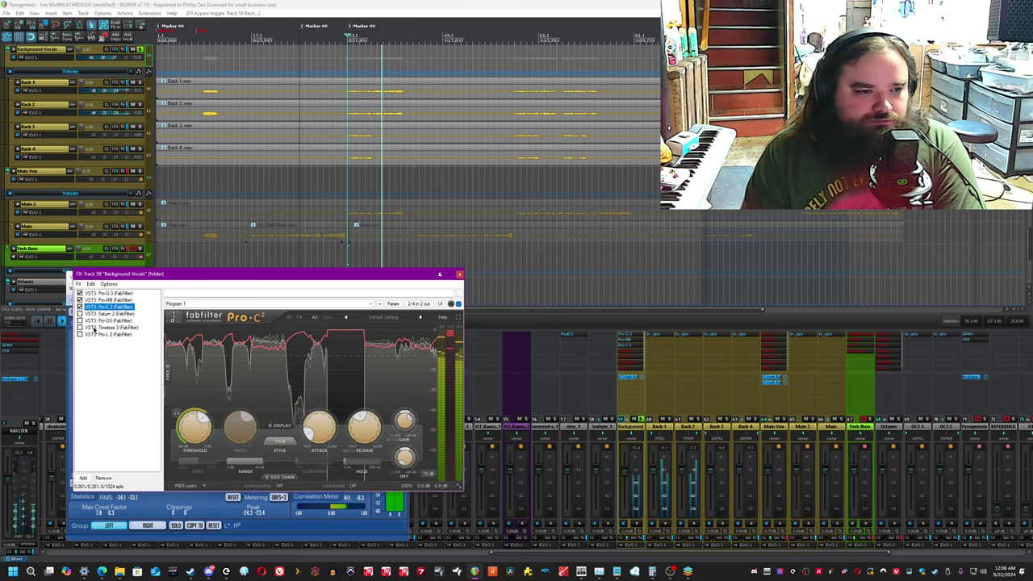
left_click(103, 315)
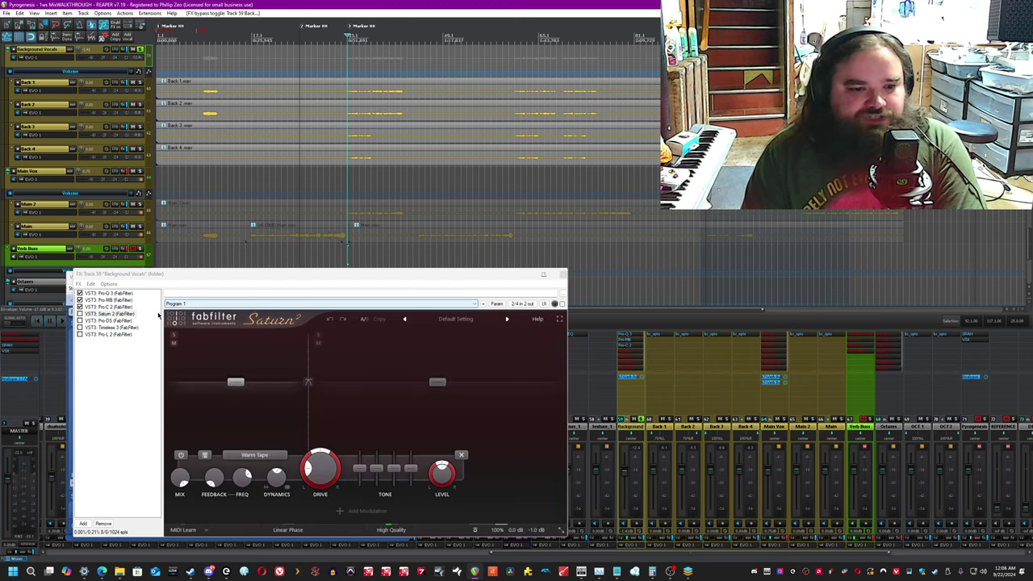
left_click(80, 314)
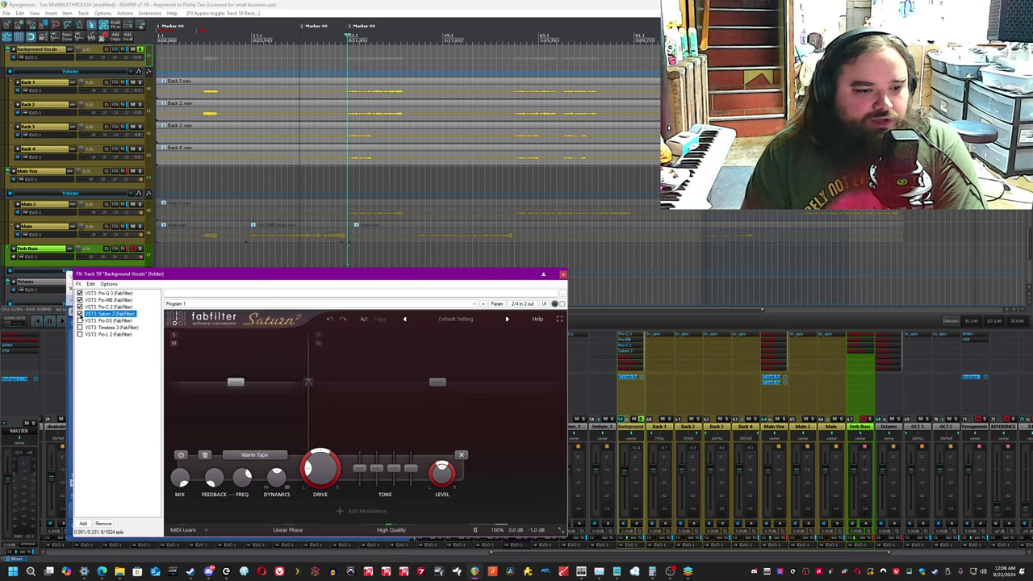
Play the soloed background vocals from measure 33 through Saturn 2 and examine its Warm Tape band settings.
left_click(249, 71)
key("space")
left_click(437, 383)
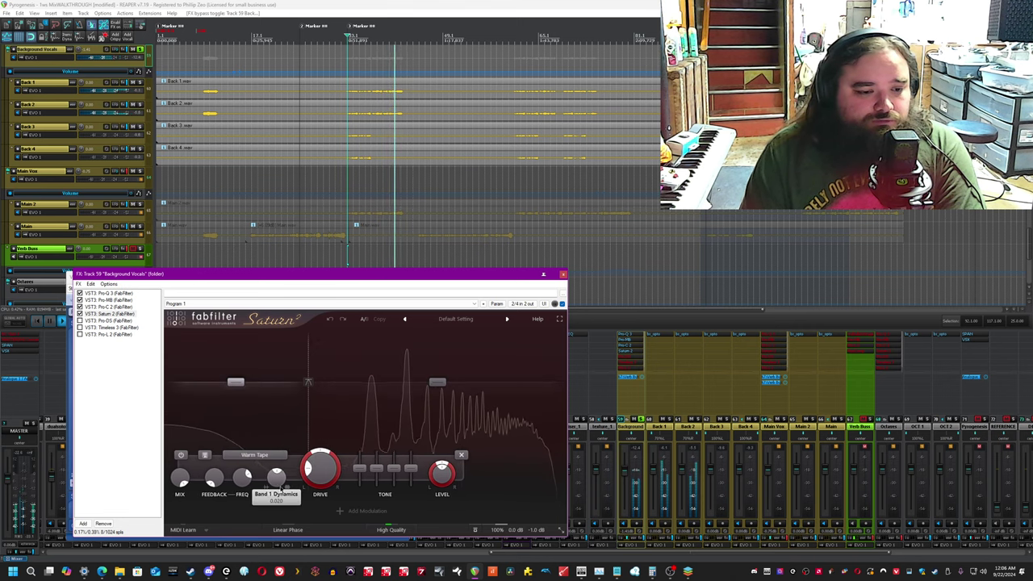
left_click(375, 4)
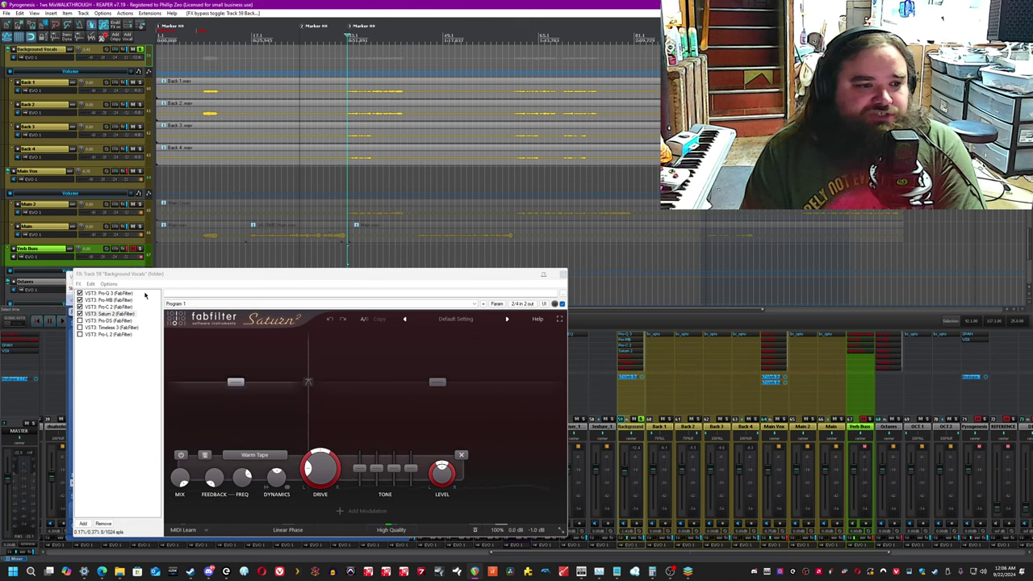
Open Pro-DS on the Background Vocals track, enable it during playback from measure 33, and stop after listening.
left_click(120, 322)
left_click(303, 3)
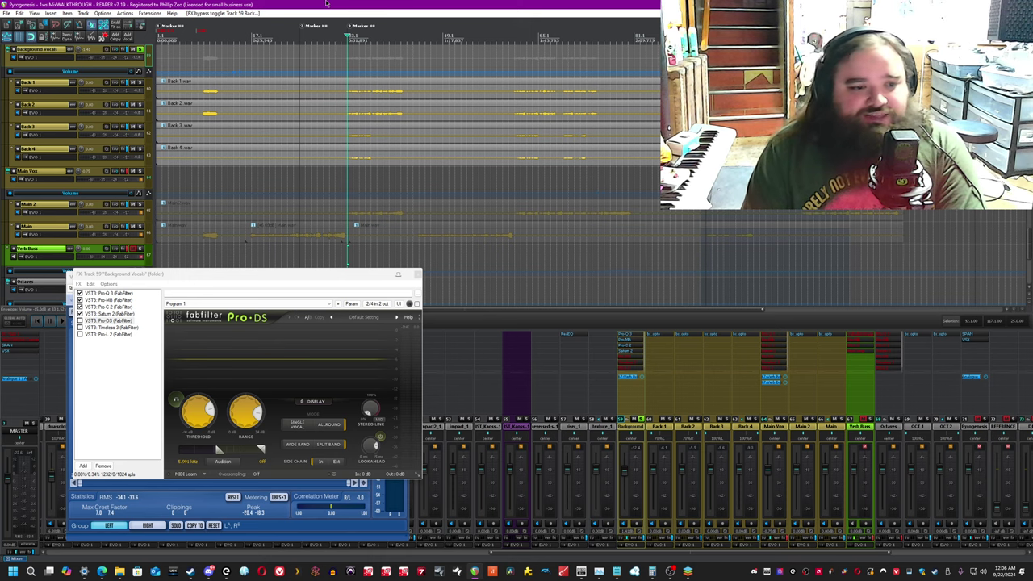
key("space")
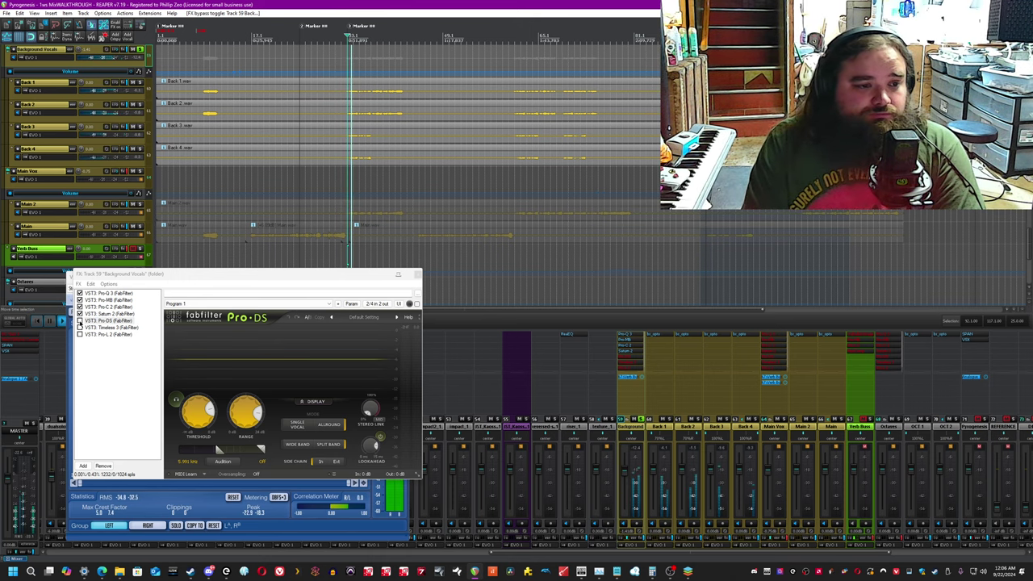
left_click(80, 321)
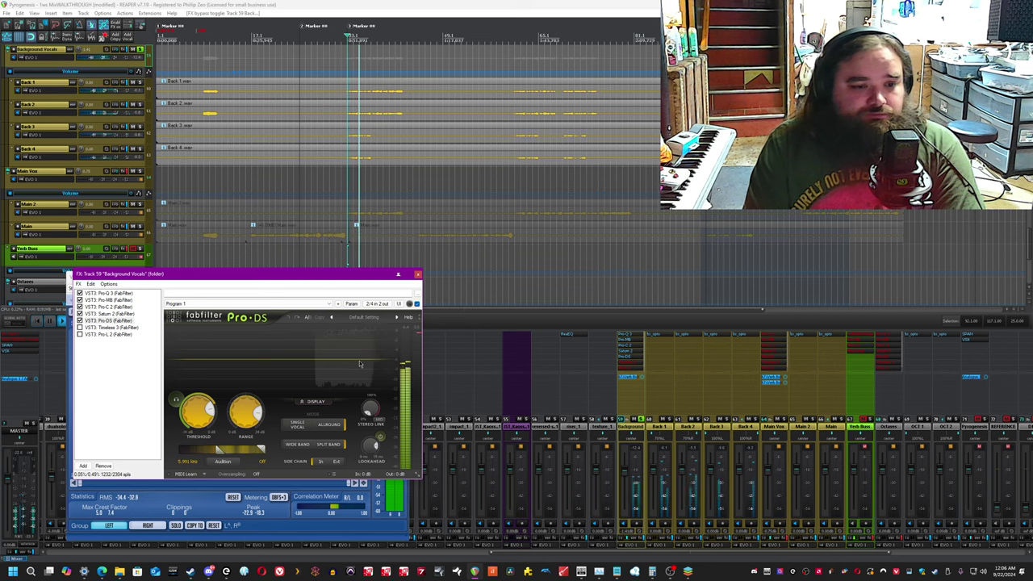
left_click(416, 3)
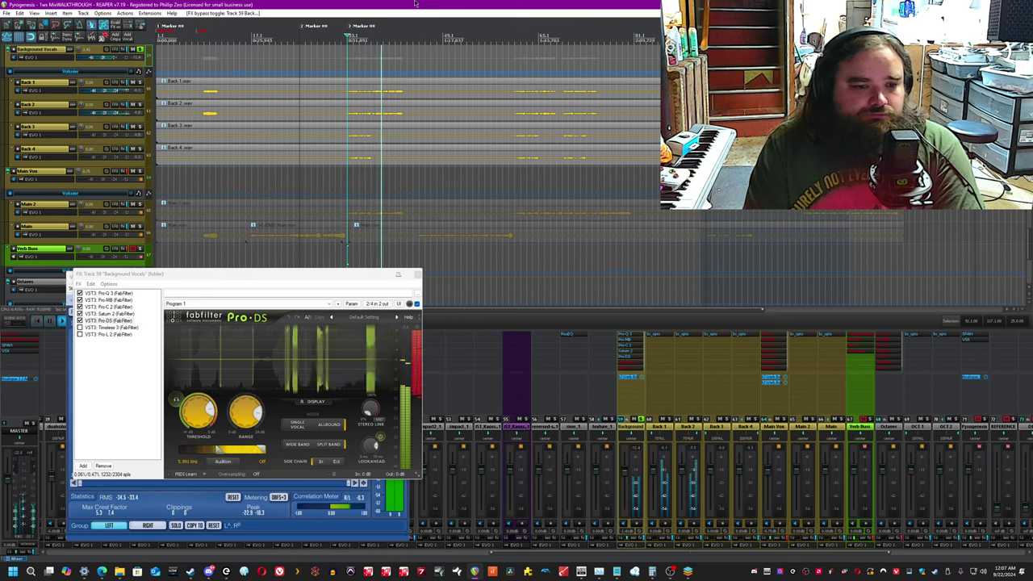
key("space")
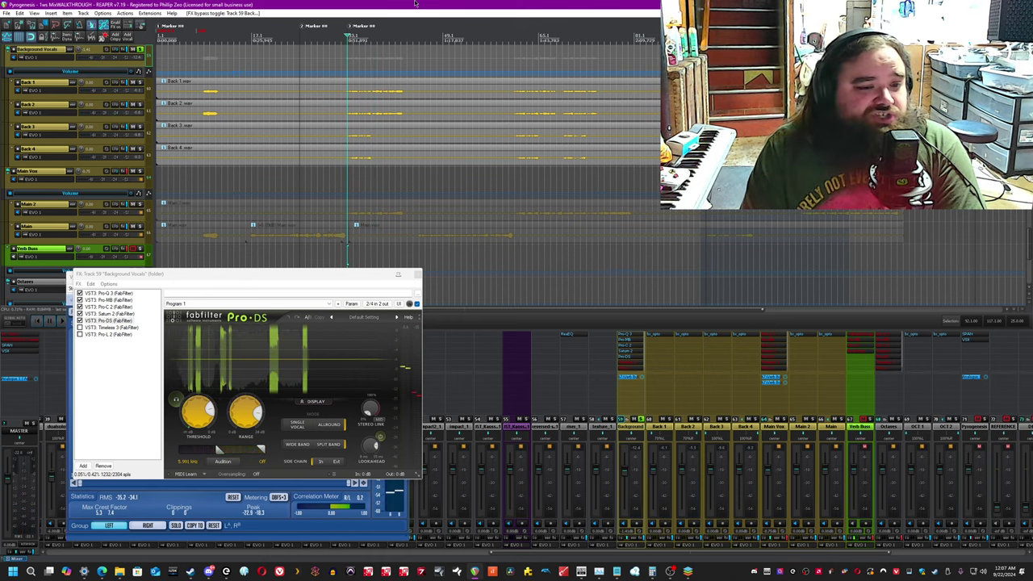
Open and enable Timeless 3 on the Background Vocals track, play the passage, and check its delay note-sync options.
left_click(113, 328)
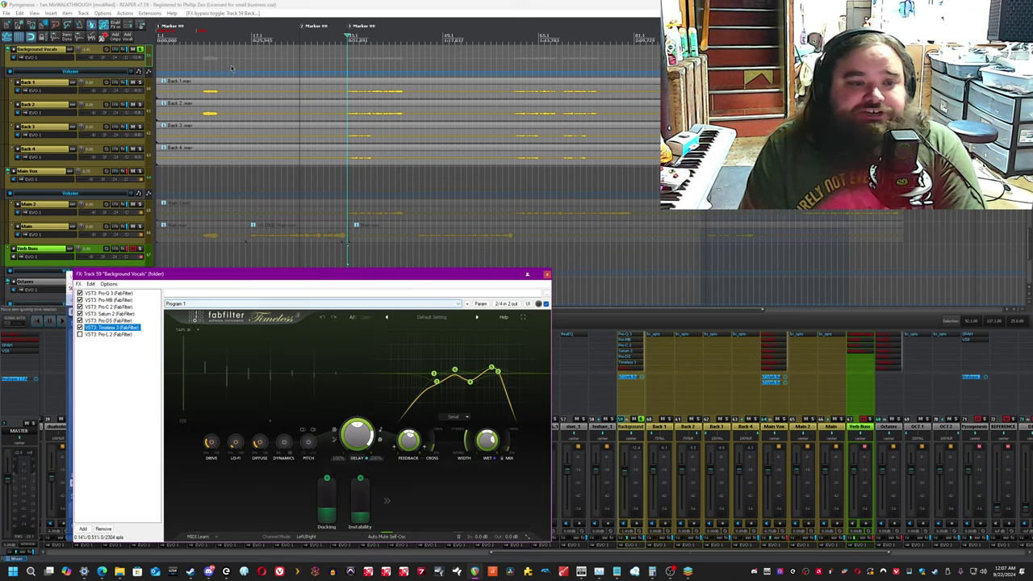
left_click(352, 14)
key("space")
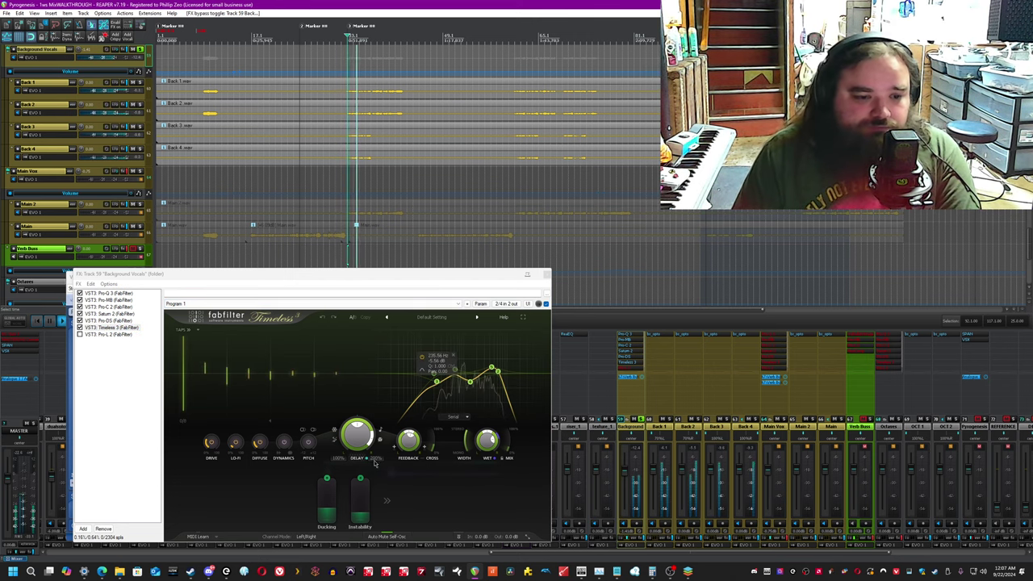
left_click(381, 433)
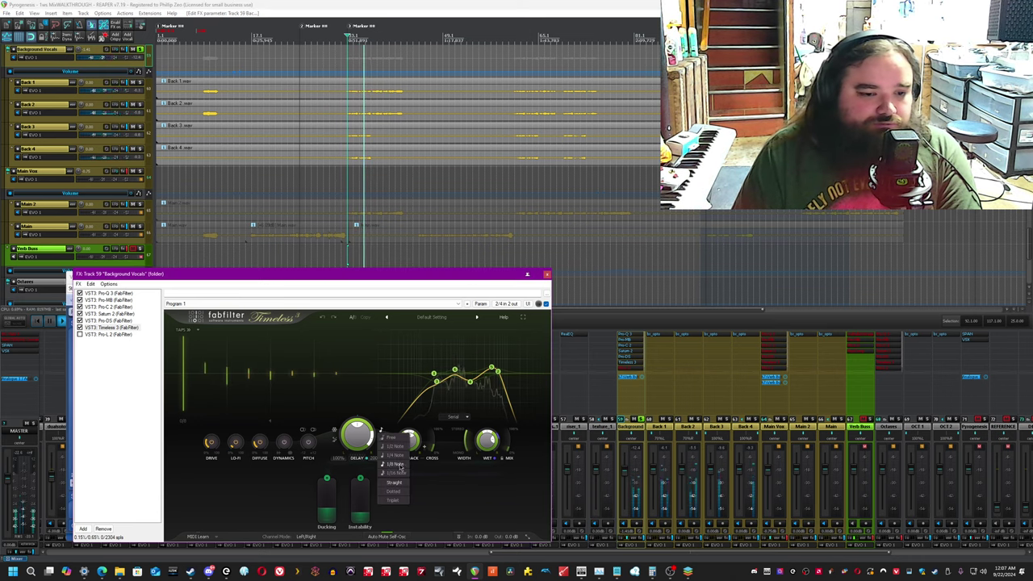
left_click(440, 500)
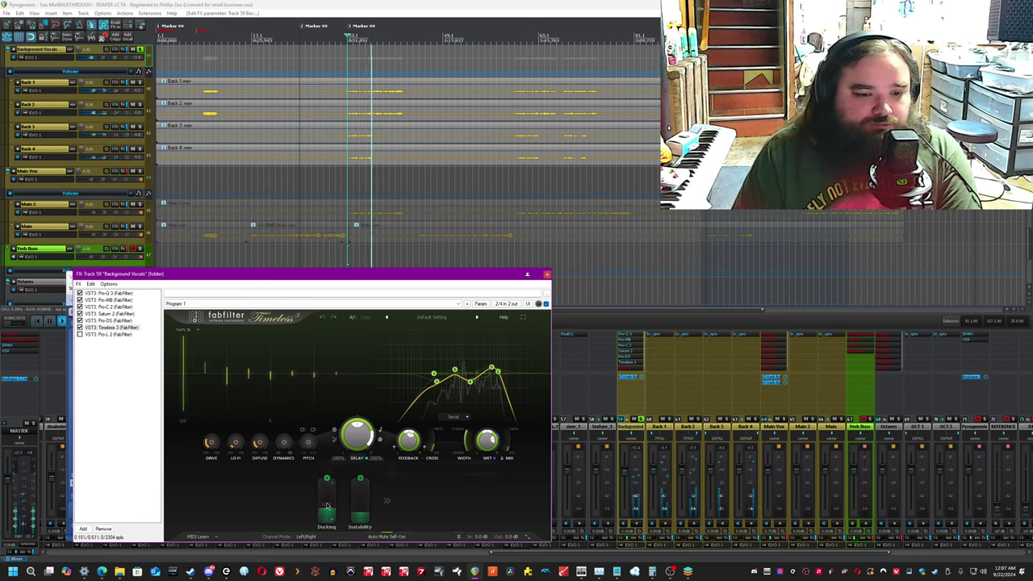
Examine the frequency and gain of the filter points in Timeless 3 during playback.
mouse_move(470, 384)
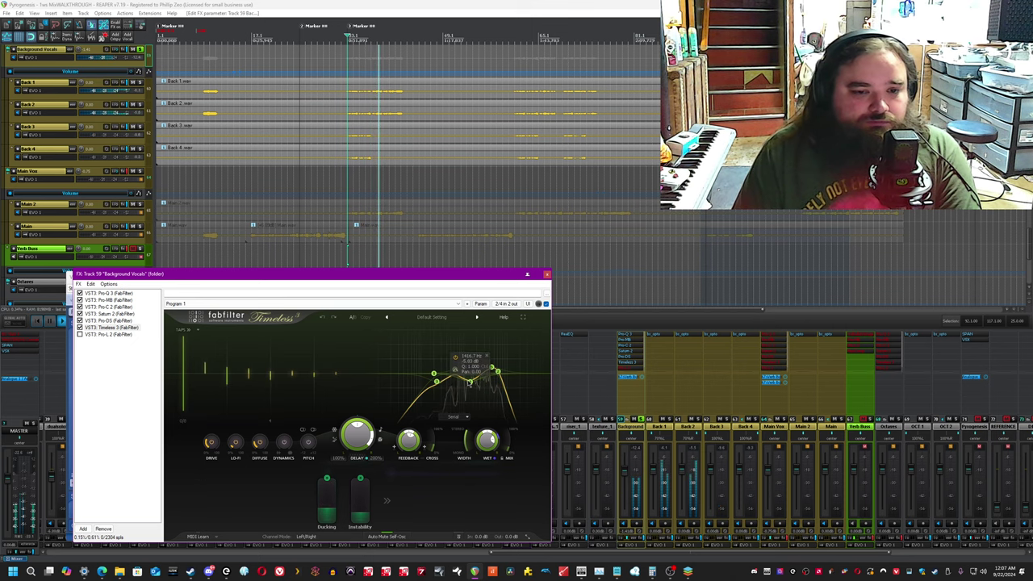
left_click_drag(479, 386, 494, 371)
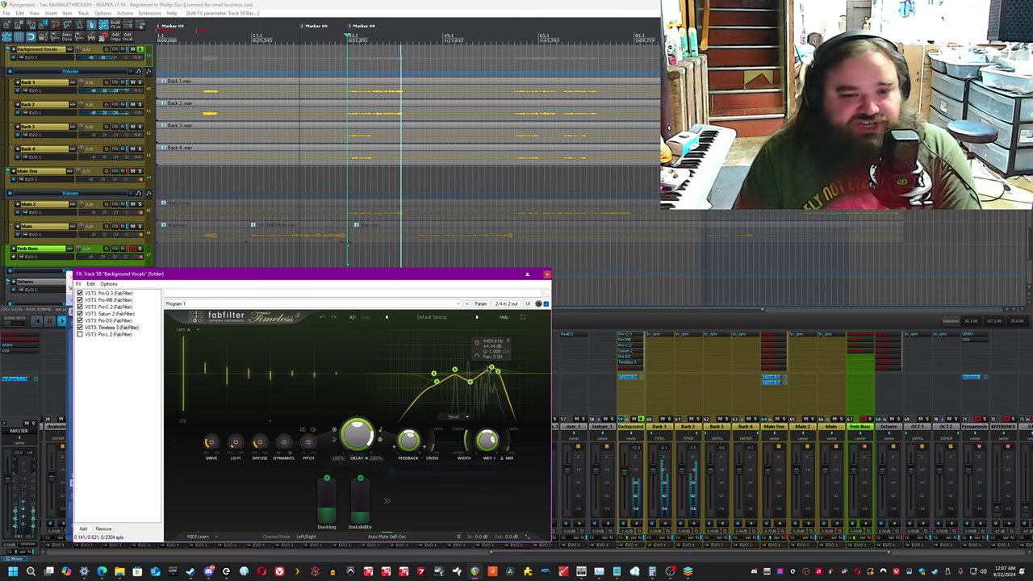
mouse_move(455, 370)
left_click_drag(455, 369, 436, 388)
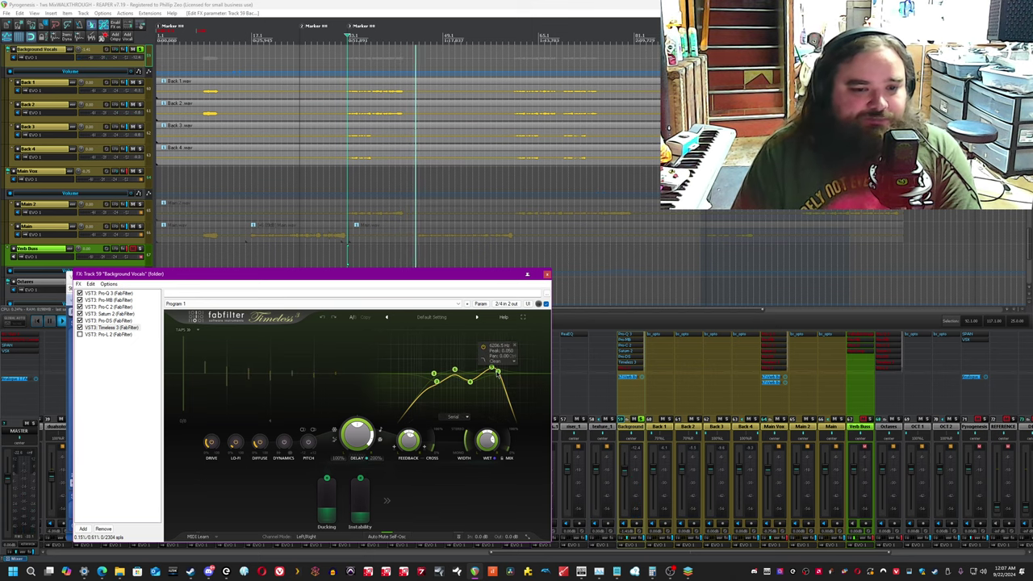
Replay the passage from measure 33 with a changed Timeless 3 Mix amount, and undo the change.
left_click(512, 4)
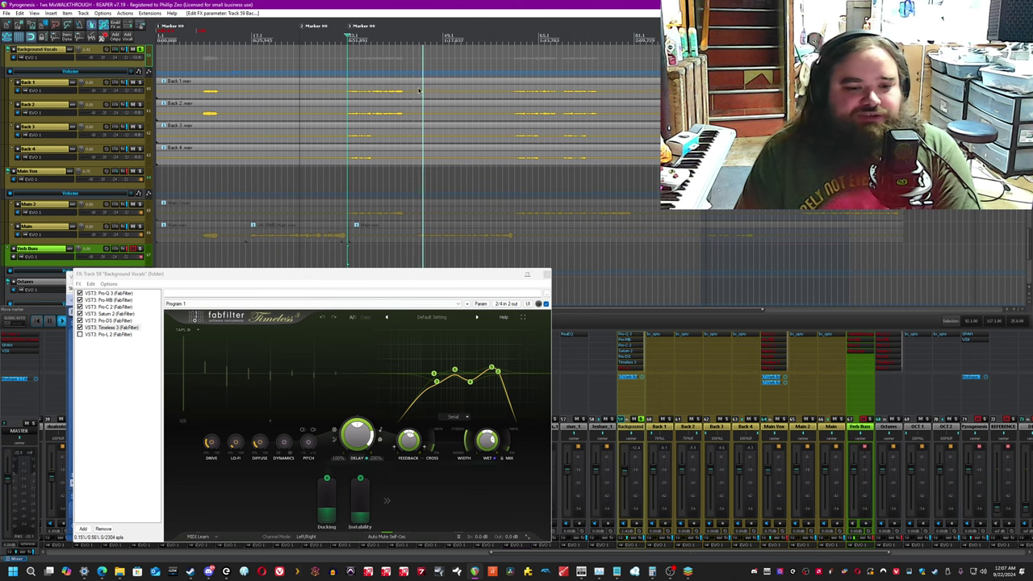
left_click(508, 452)
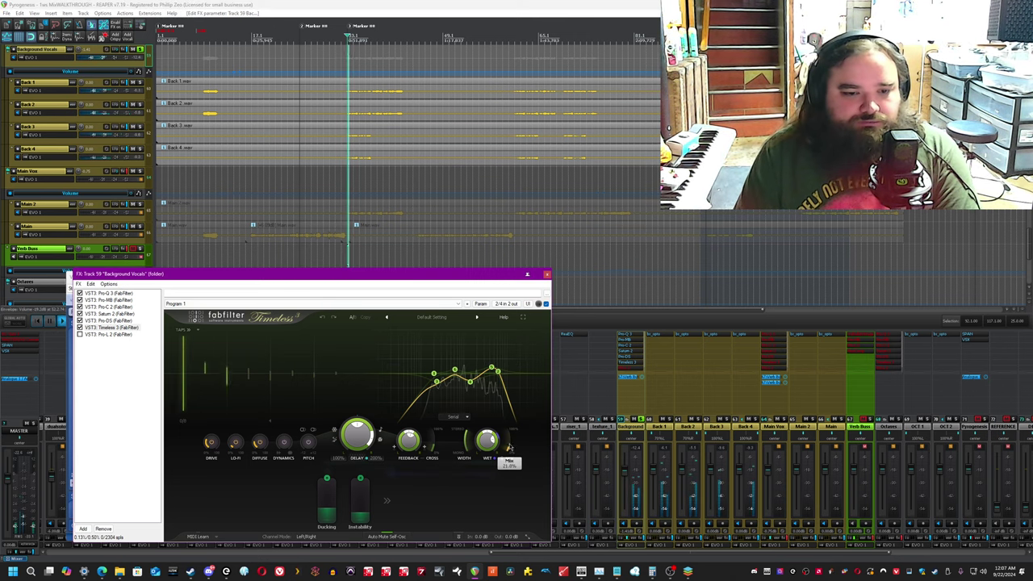
left_click(323, 318)
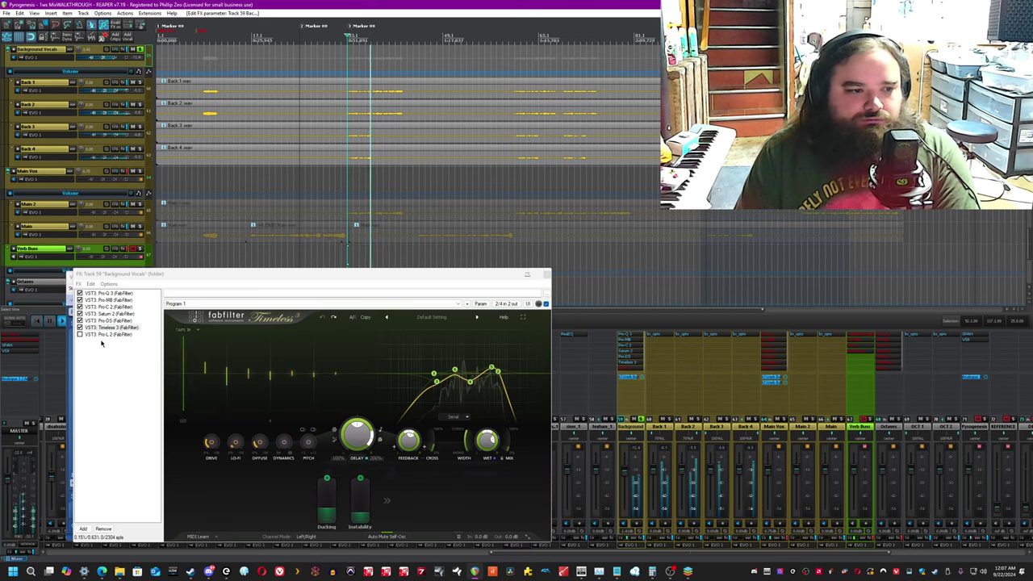
Open and enable Pro-L 2 on the Background Vocals track, play through it, and close the effects window.
left_click(100, 336)
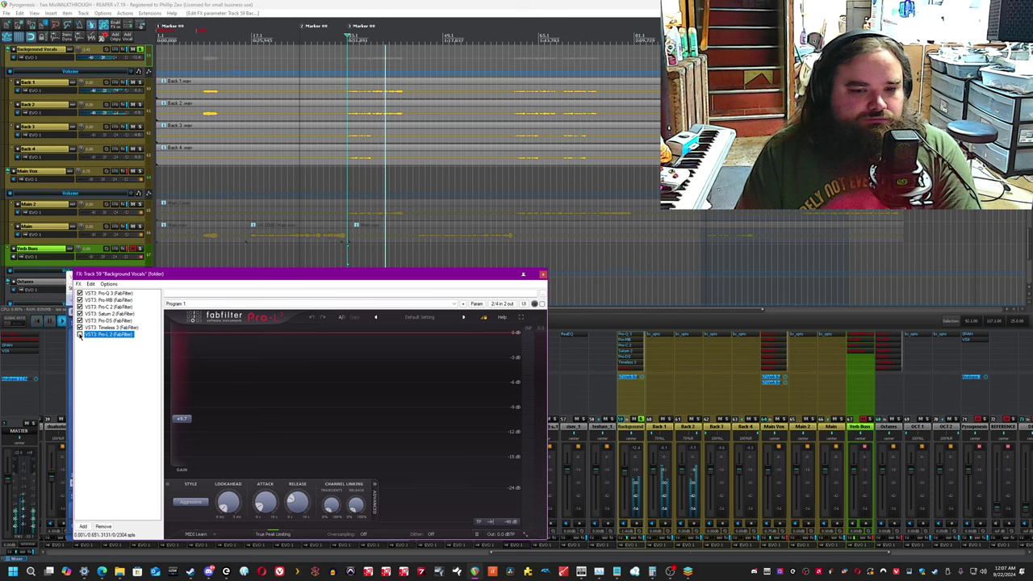
left_click(48, 301)
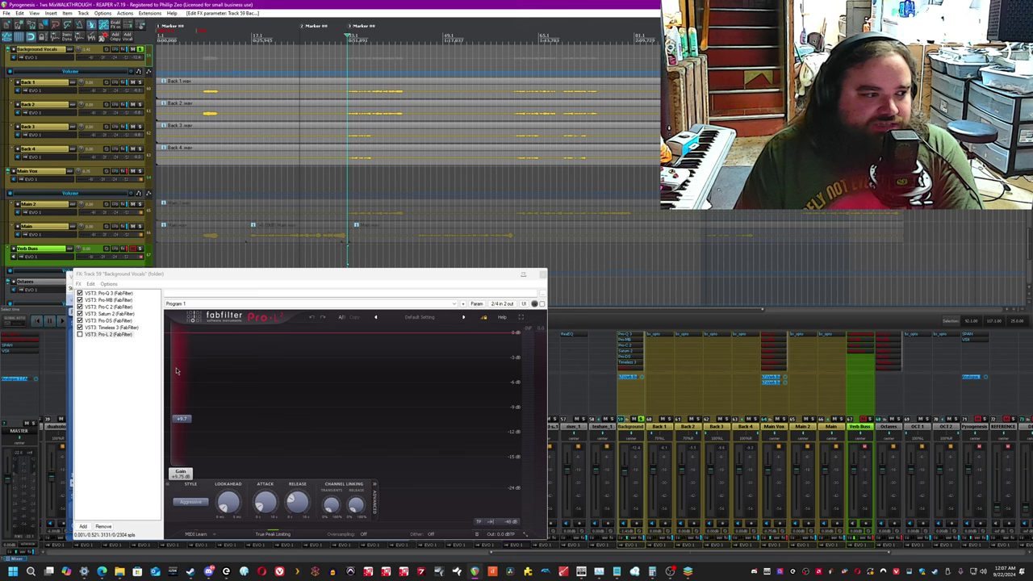
left_click(79, 334)
key("space")
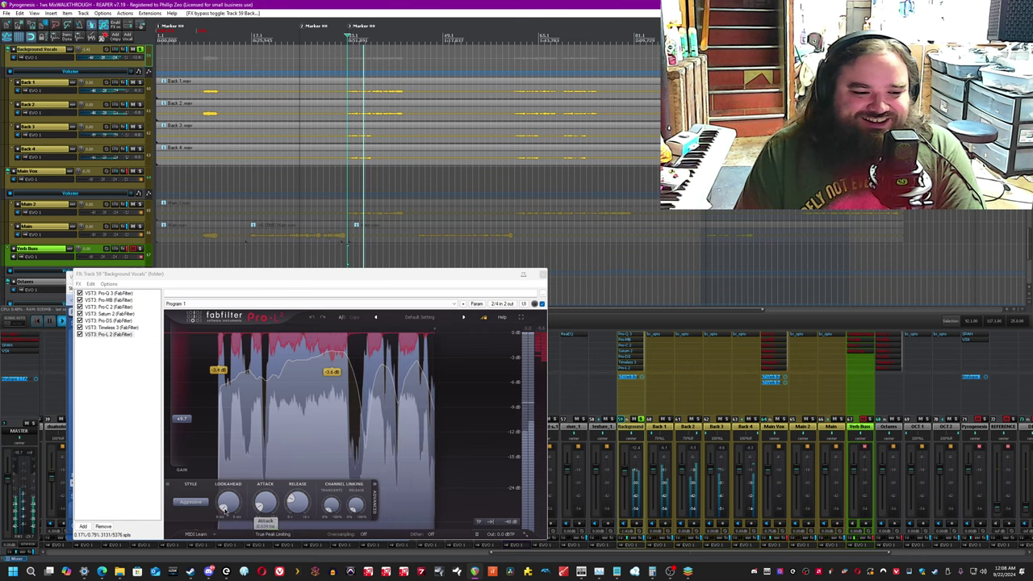
left_click(543, 276)
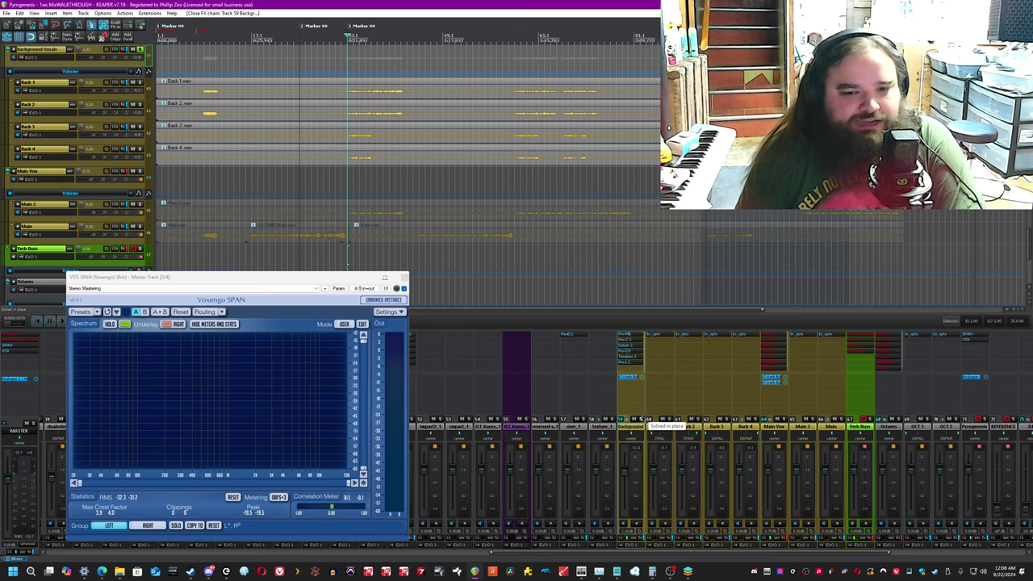
Unsolo Background Vocals, play the full mix from measure 33, and mute the Main Vox folder.
left_click(638, 420)
scroll(444, 129, "up", 3)
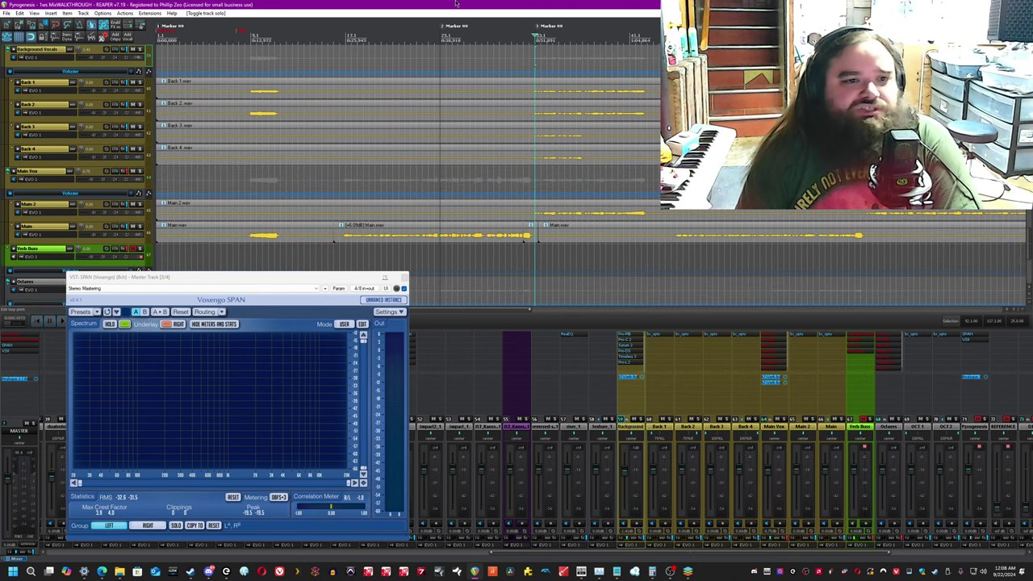
key("space")
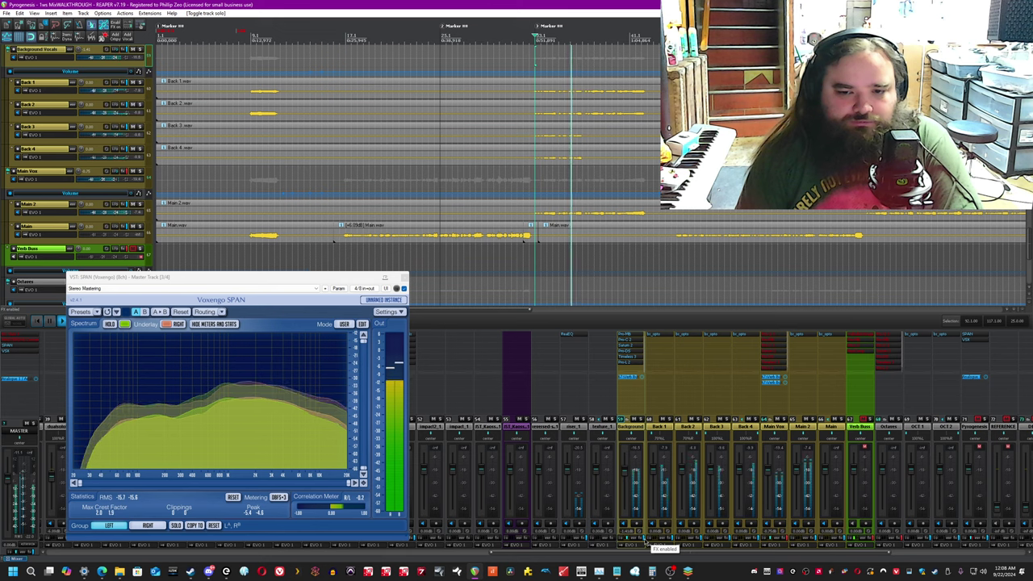
left_click(777, 420)
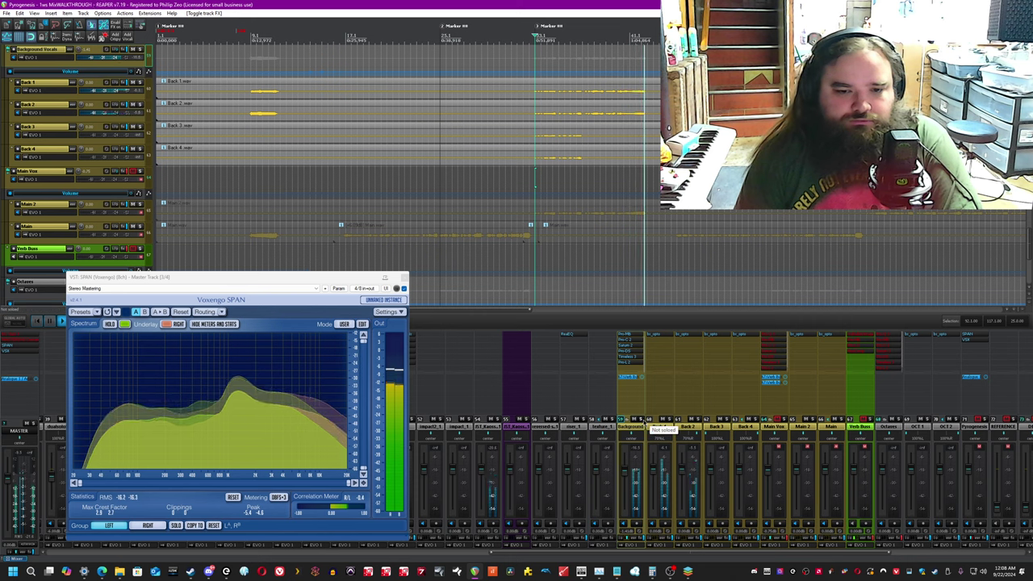
Solo Background Vocals, compare its sound with the whole effects chain bypassed and re-enabled, and save the project.
left_click(641, 420)
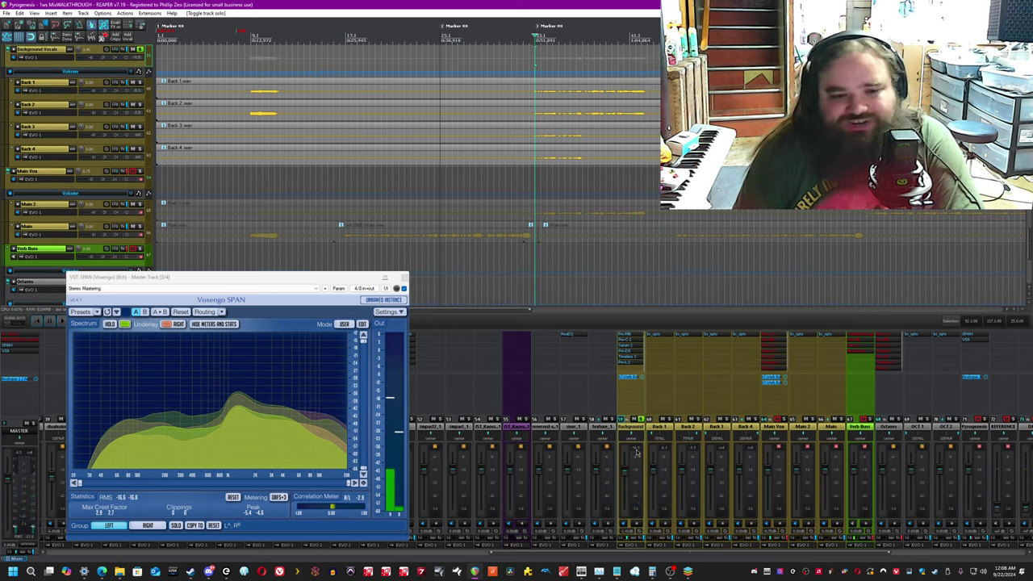
left_click(653, 546)
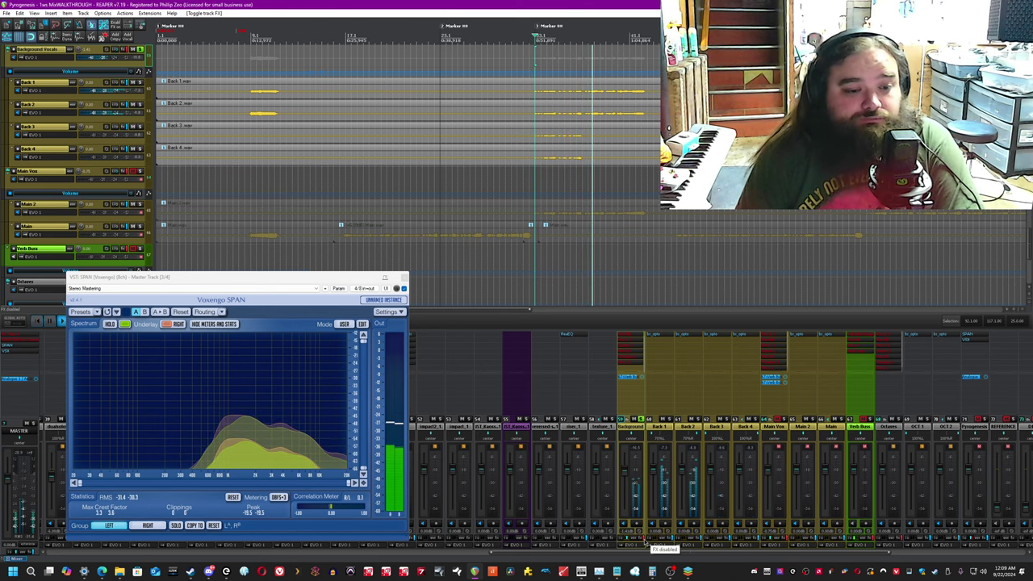
left_click(645, 539)
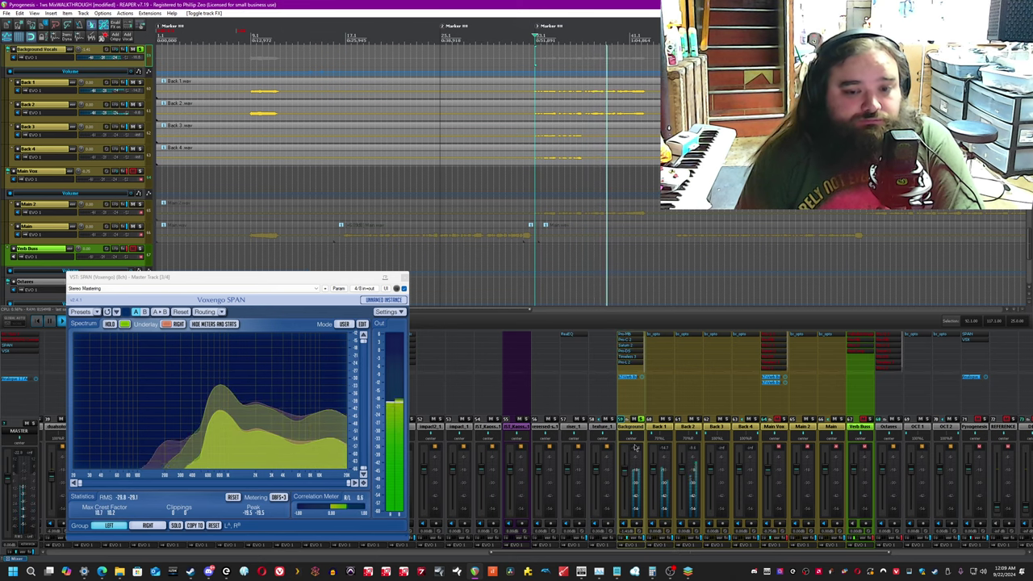
key("ctrl+s")
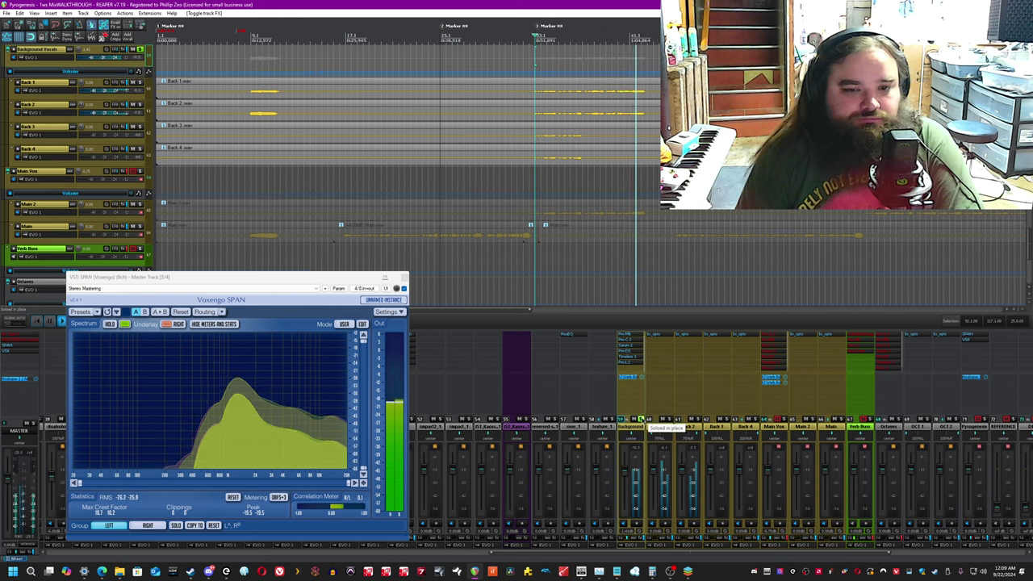
Unsolo Background Vocals, save the project, and unmute and solo the Main Vox folder.
left_click(636, 420)
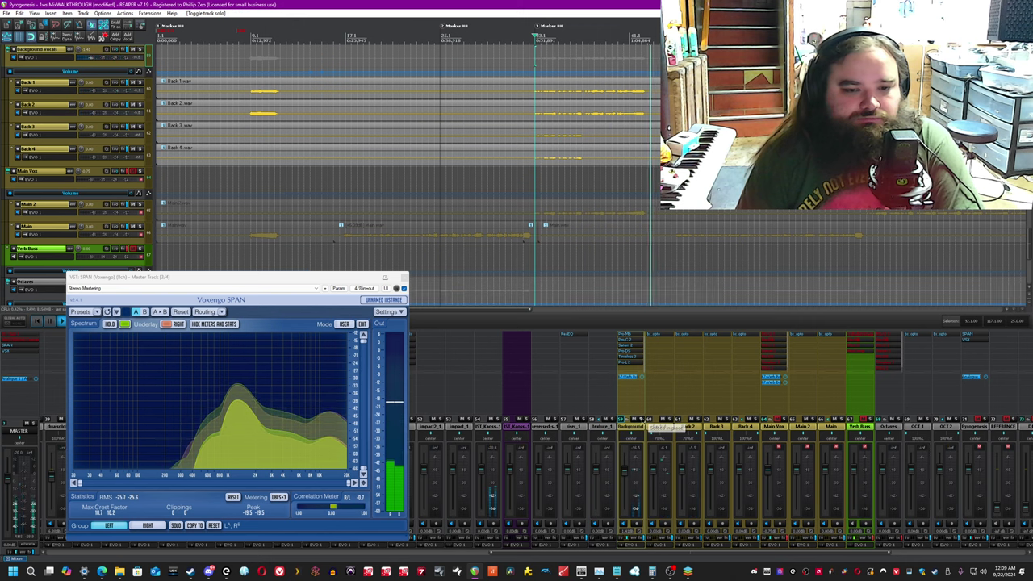
key("ctrl+s")
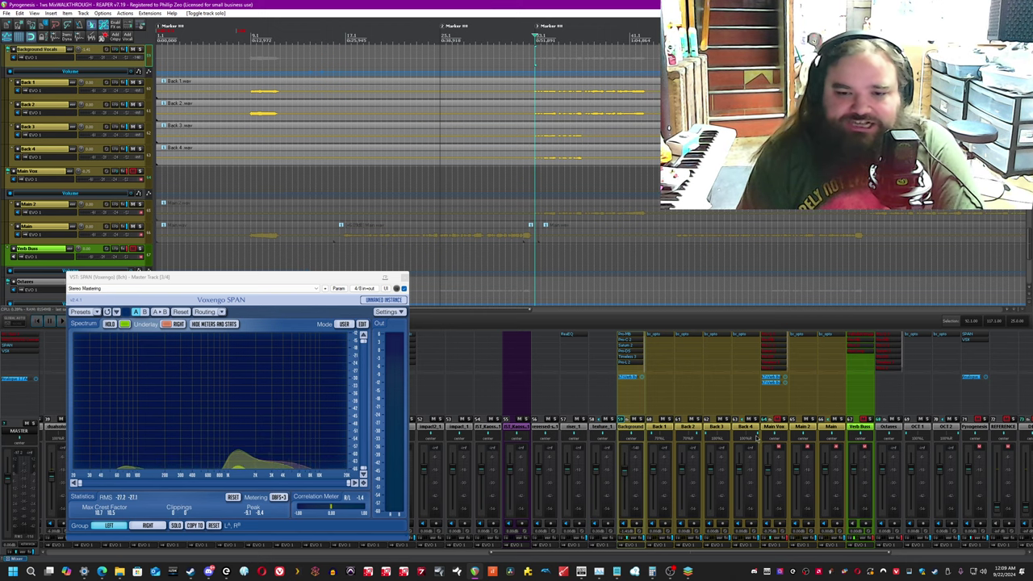
left_click(779, 421)
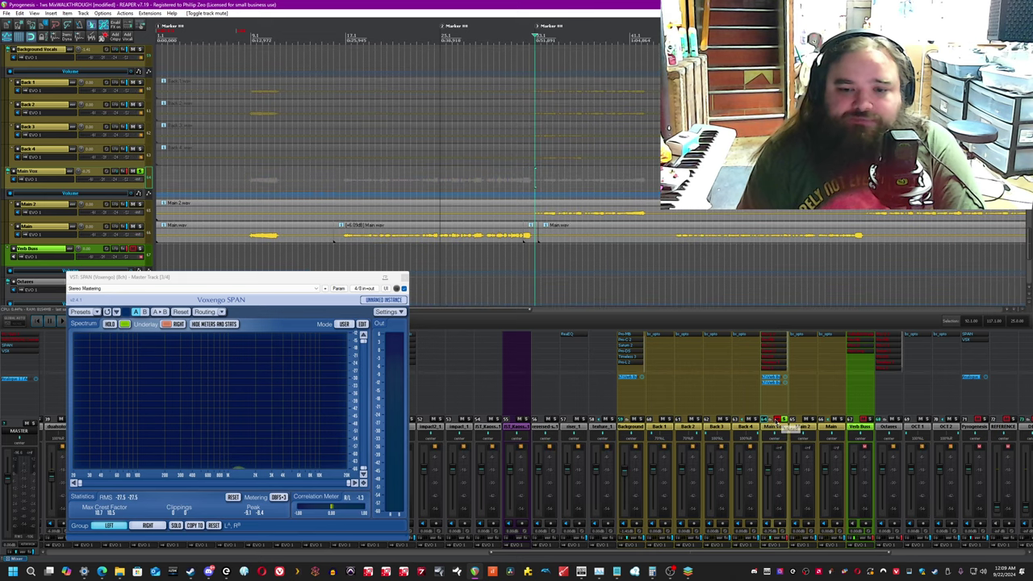
Place the edit cursor just before the second item on the Main track and play the soloed Main Vox folder.
left_click(798, 427)
left_click(823, 428)
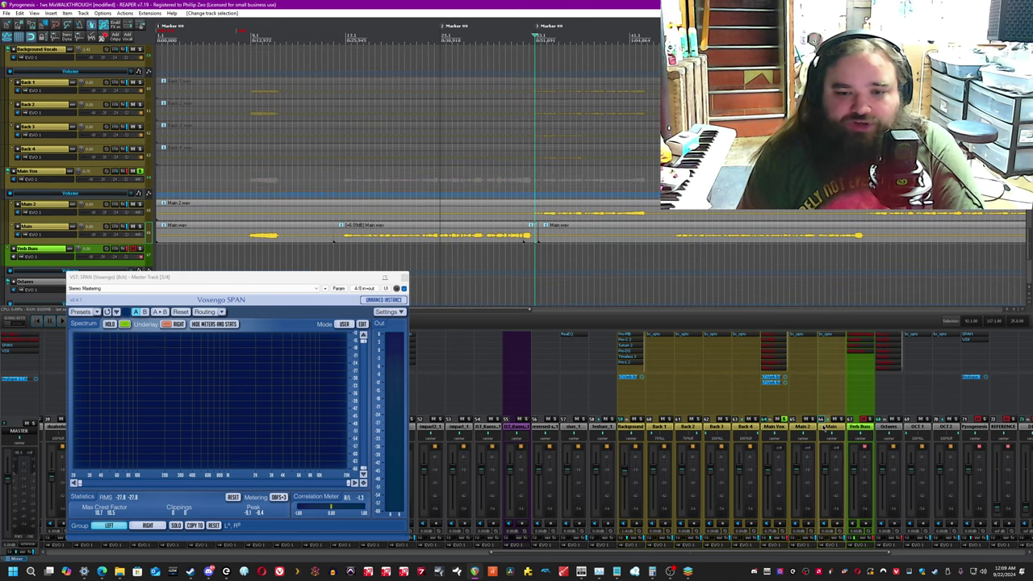
scroll(236, 202, "down", 3)
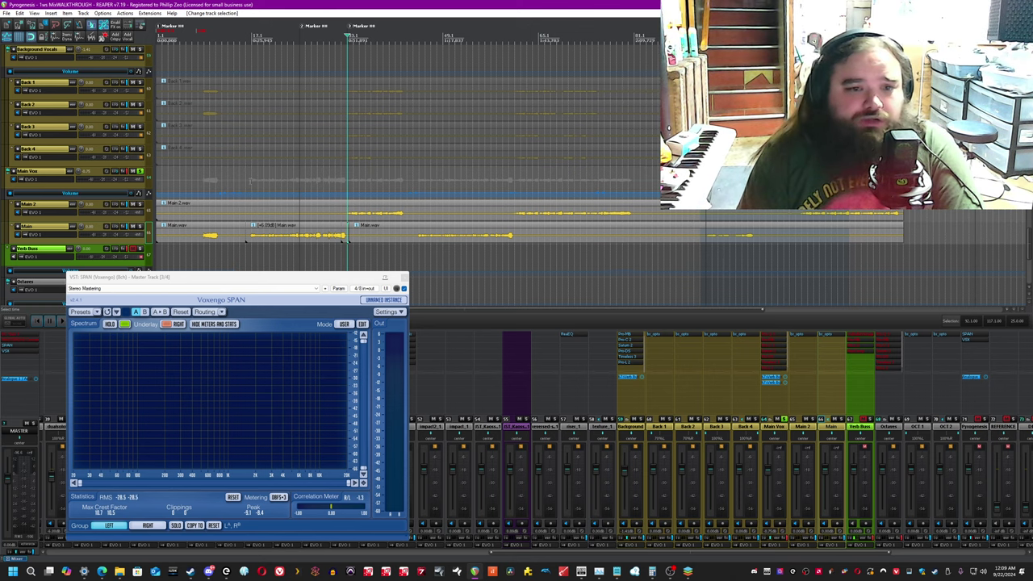
left_click(247, 240)
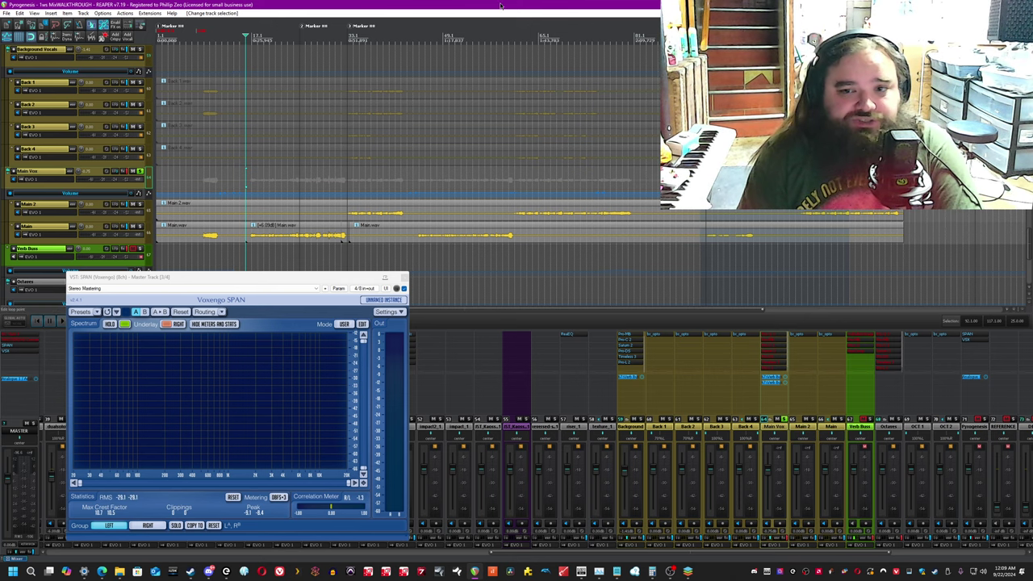
key("space")
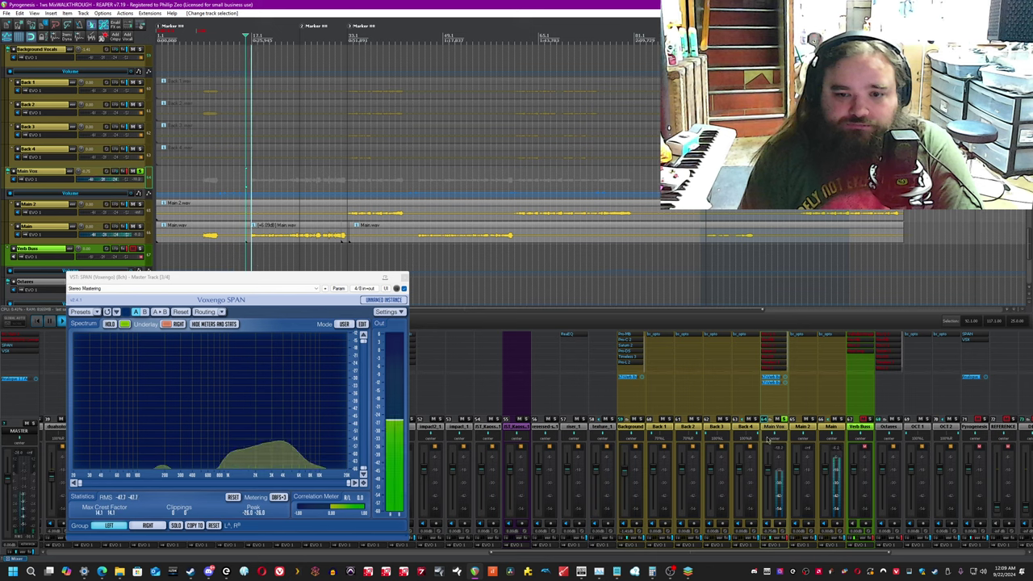
Open the Main Vox folder's effects chain, move its window clear of the mixer, and disable every plugin except Pro-Q 3.
left_click(783, 538)
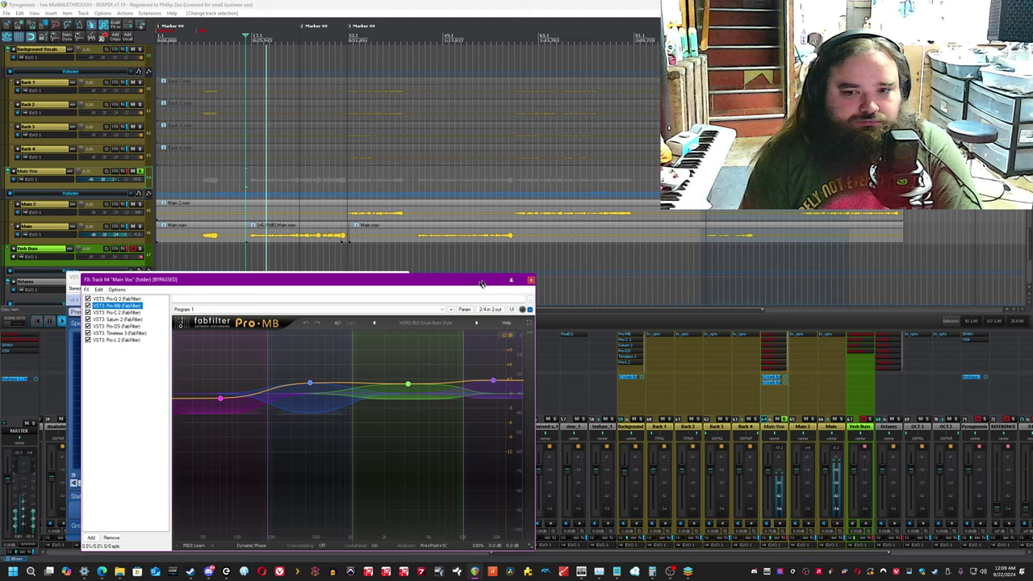
left_click_drag(508, 289, 723, 186)
left_click(318, 245)
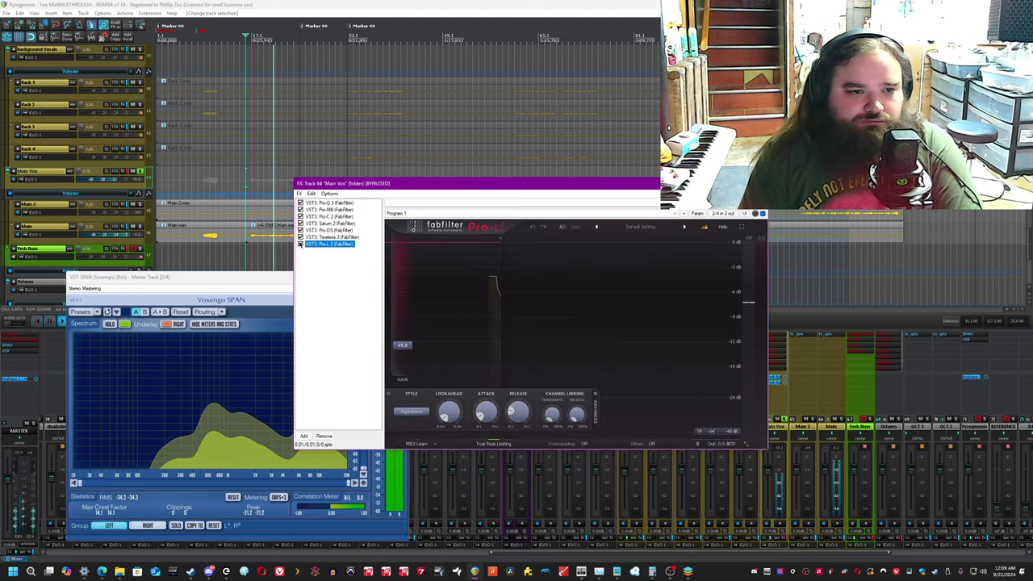
left_click(300, 243)
left_click(301, 218)
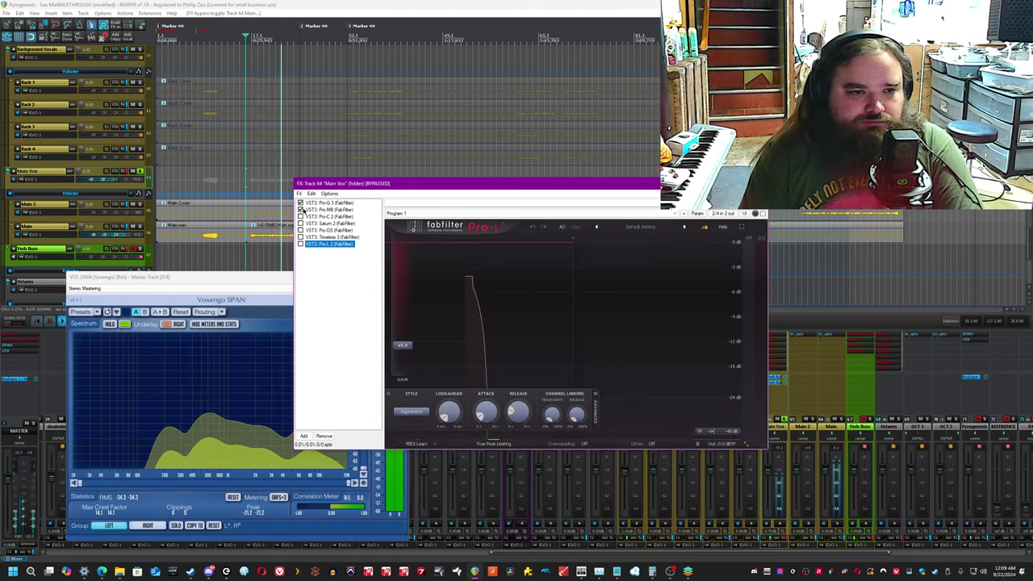
left_click(302, 210)
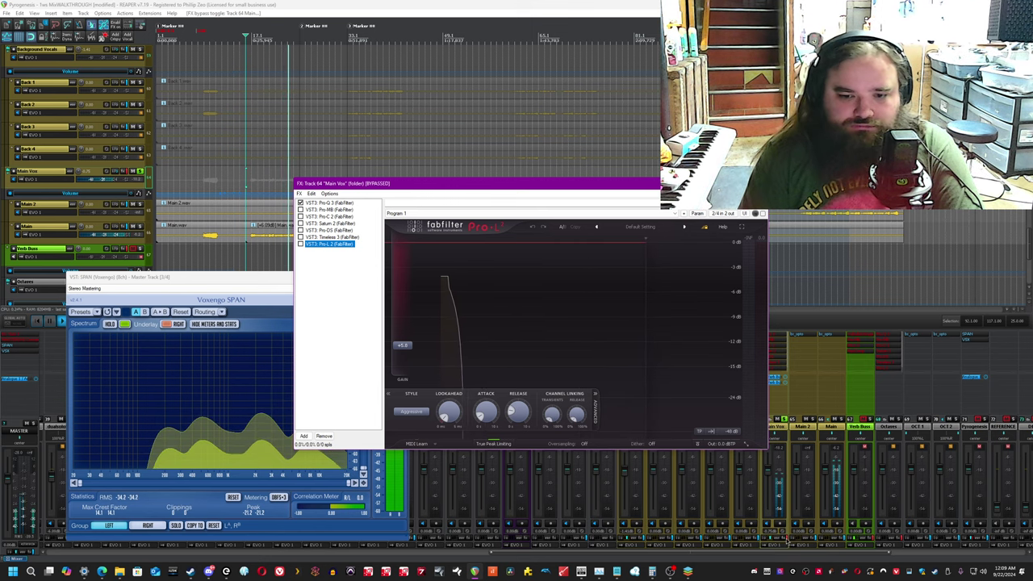
Re-enable the Main Vox effects chain with Pro-Q 3 shown, play through it, and inspect its dynamic midrange band.
left_click(327, 203)
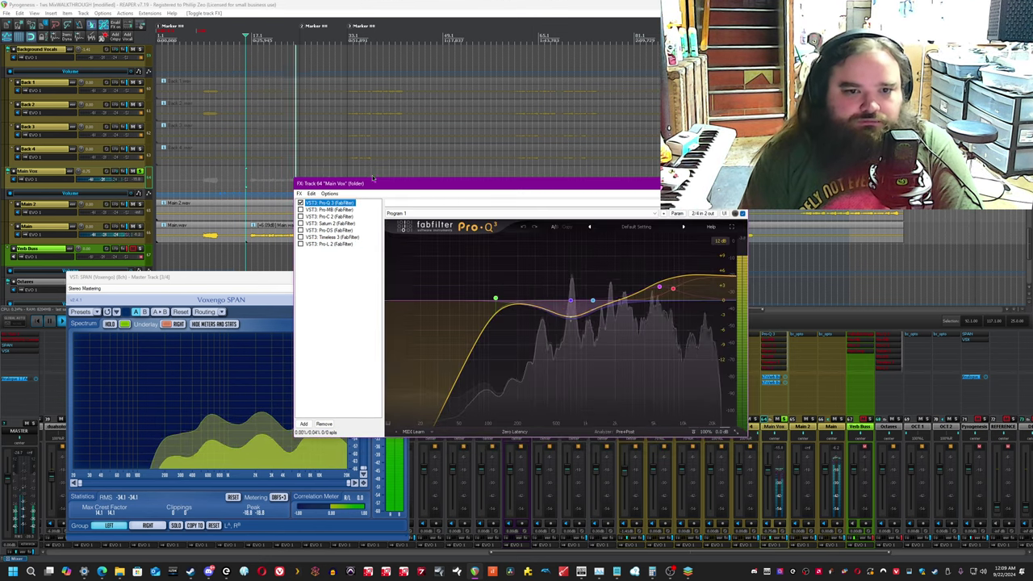
left_click(479, 3)
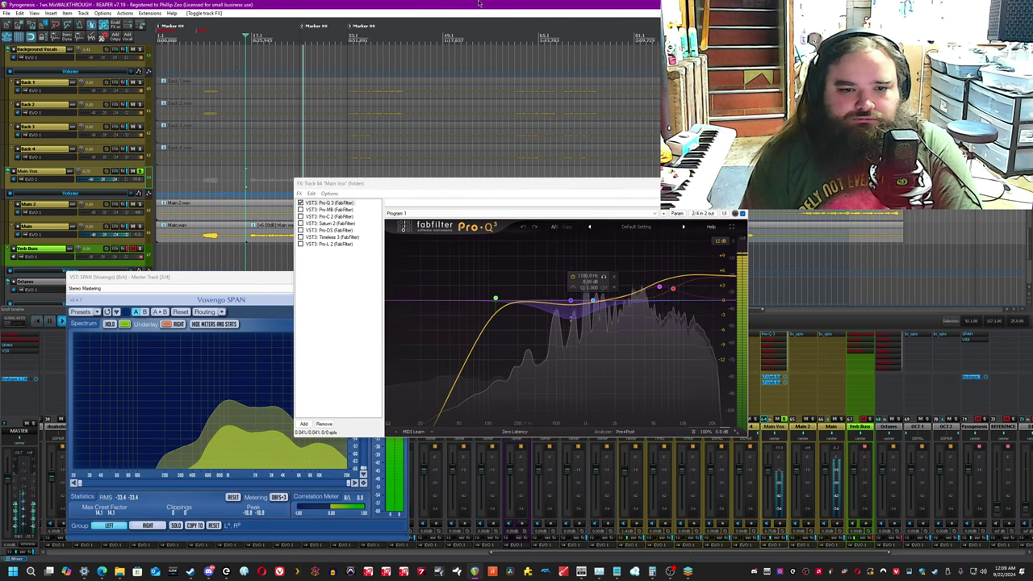
left_click(570, 302)
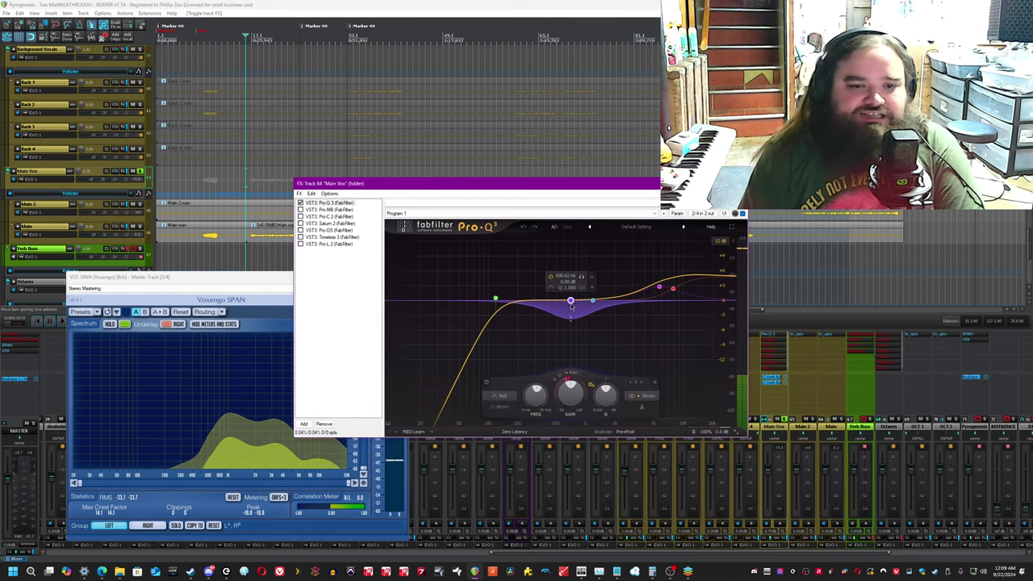
left_click(536, 19)
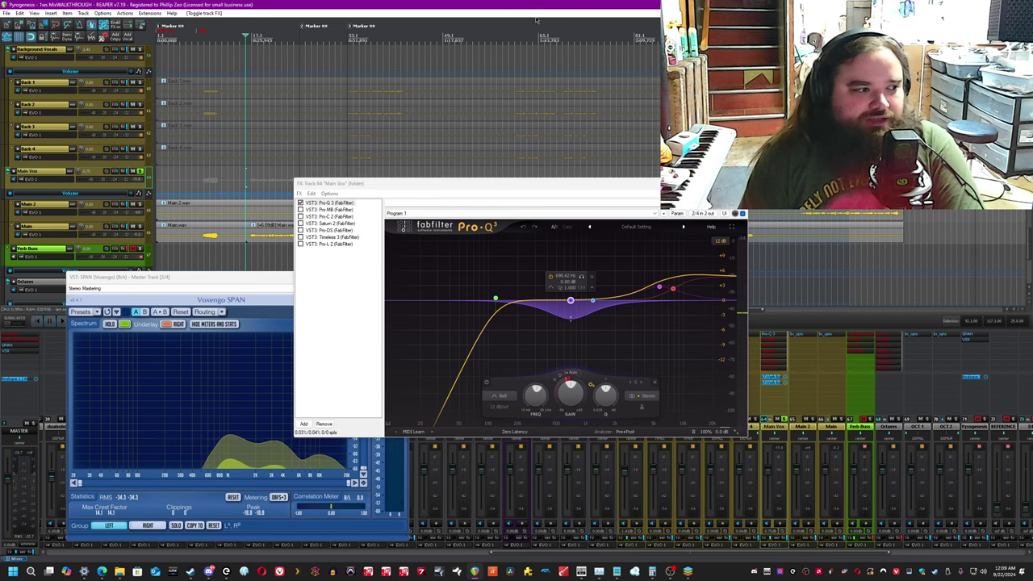
double_click(599, 4)
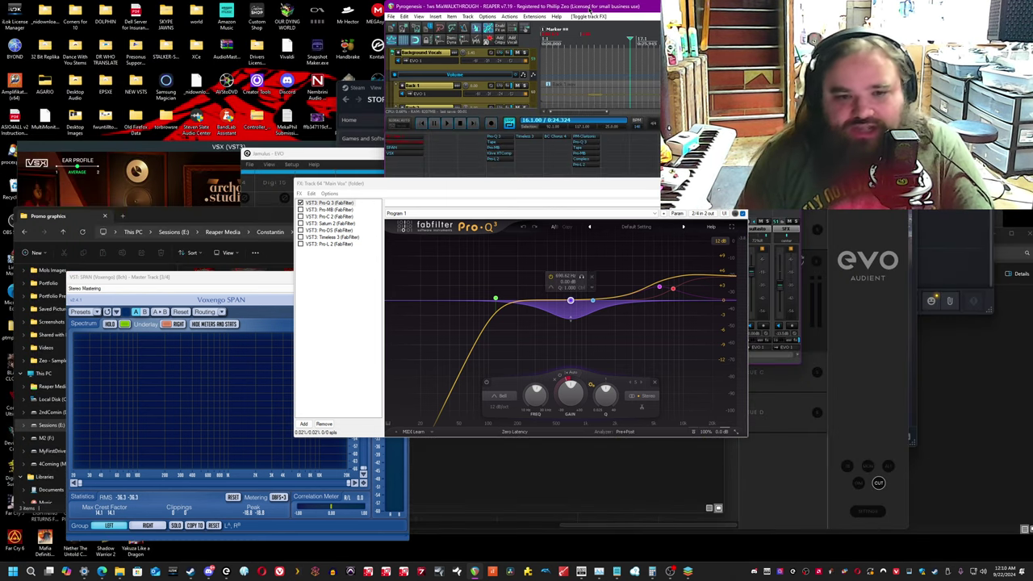
double_click(489, 5)
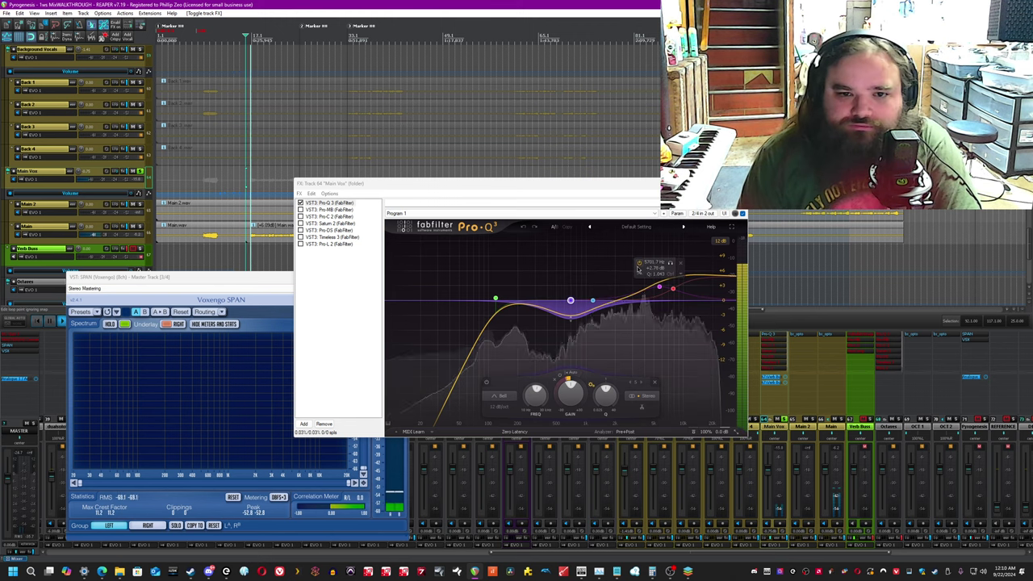
Inspect Pro-Q 3's high-frequency boost on Main Vox and compare the vocal with the equalizer bypassed and re-enabled.
left_click(660, 289)
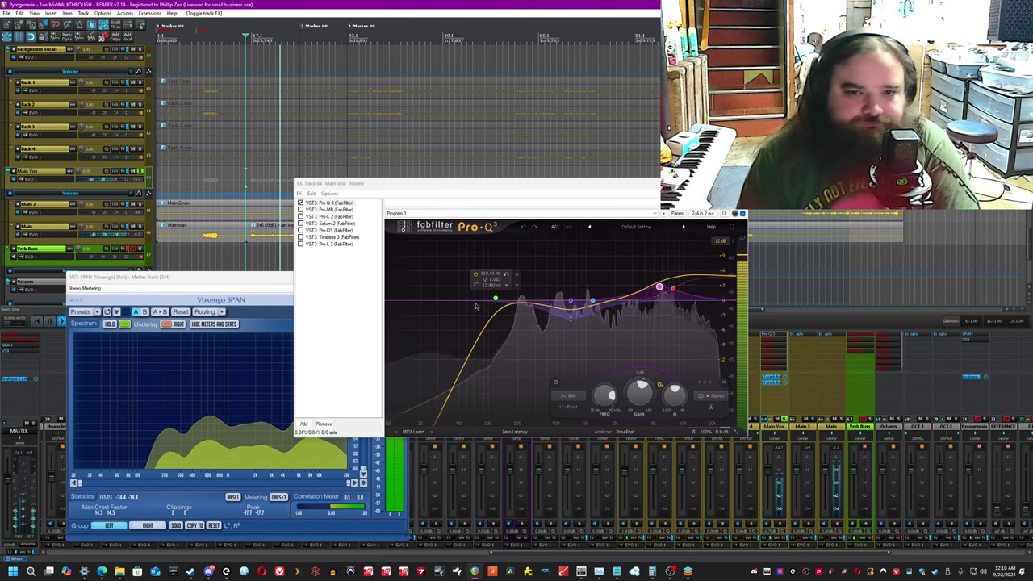
left_click(742, 214)
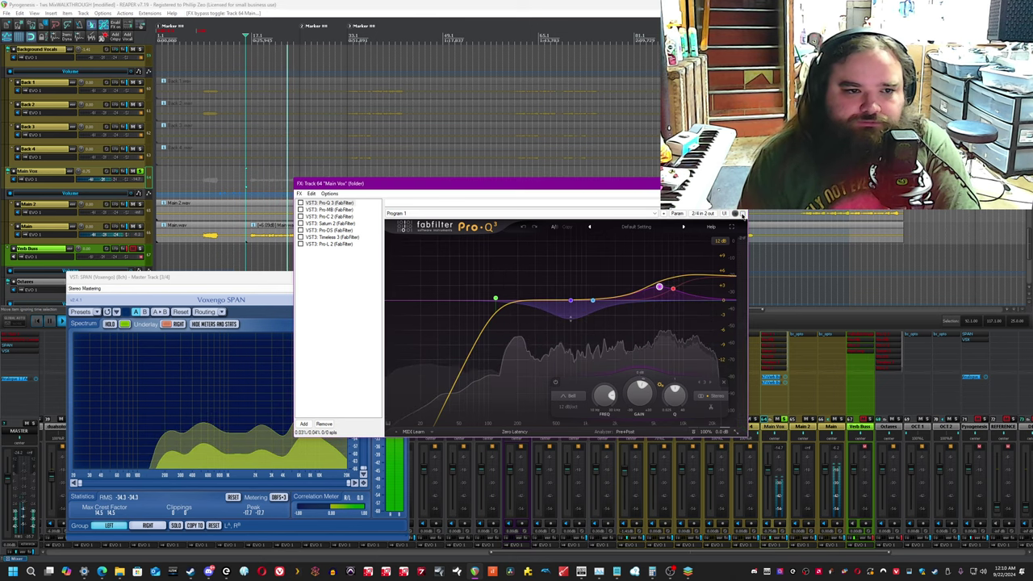
left_click(742, 214)
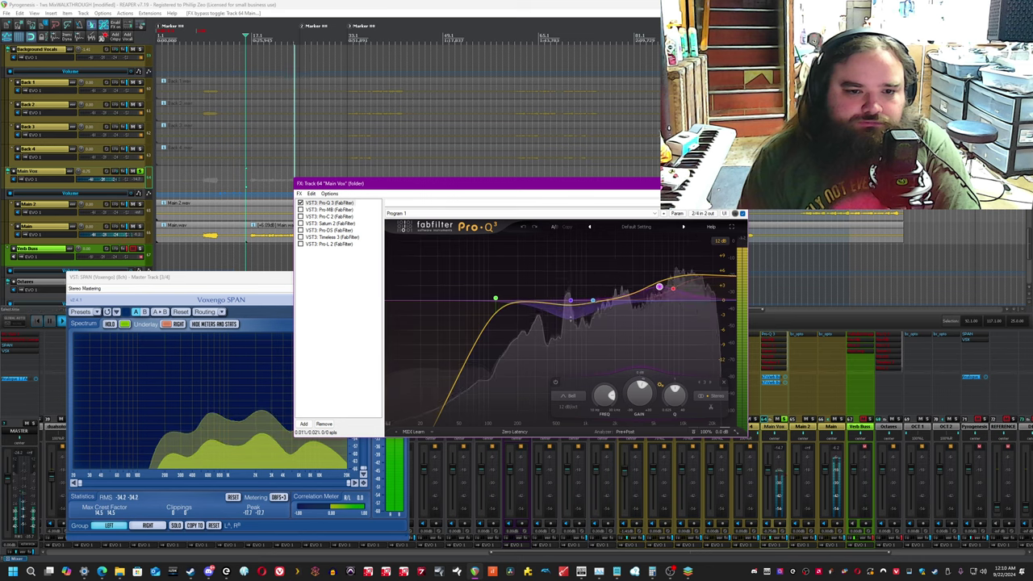
left_click(491, 20)
Enable Pro-MB on Main Vox, compare it bypassed and active during playback, and inspect its upper bands.
left_click(315, 210)
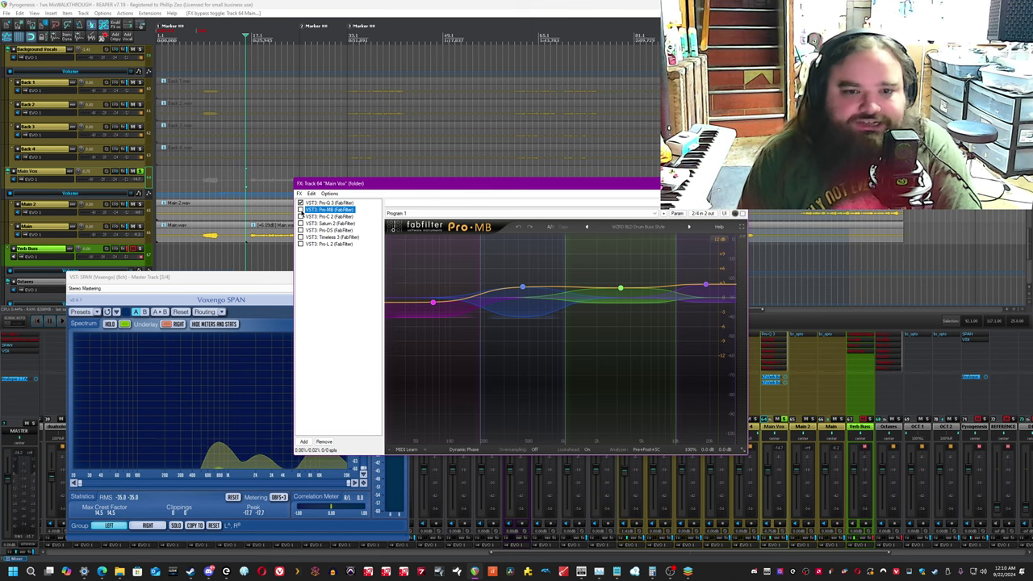
left_click(510, 4)
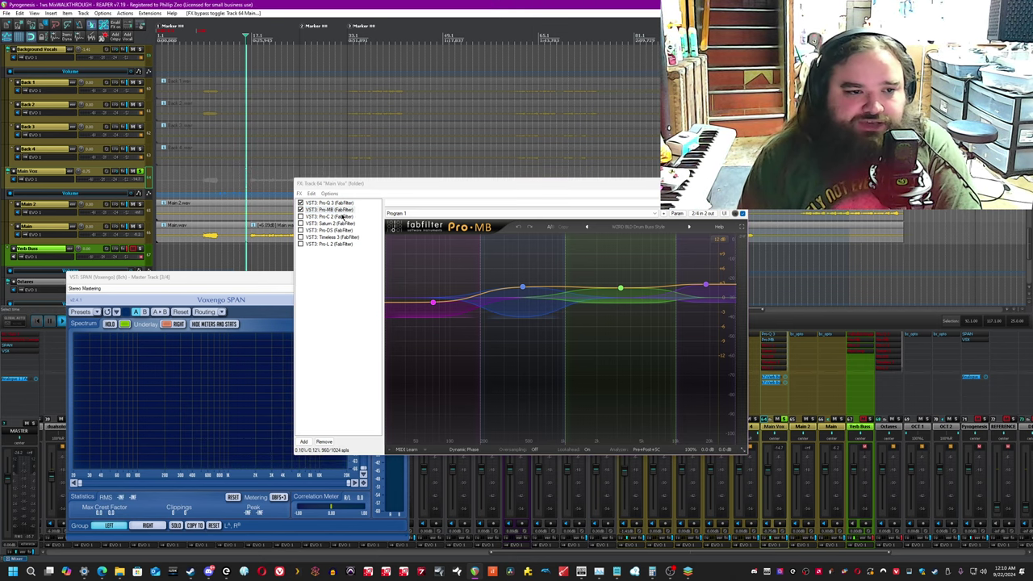
key("space")
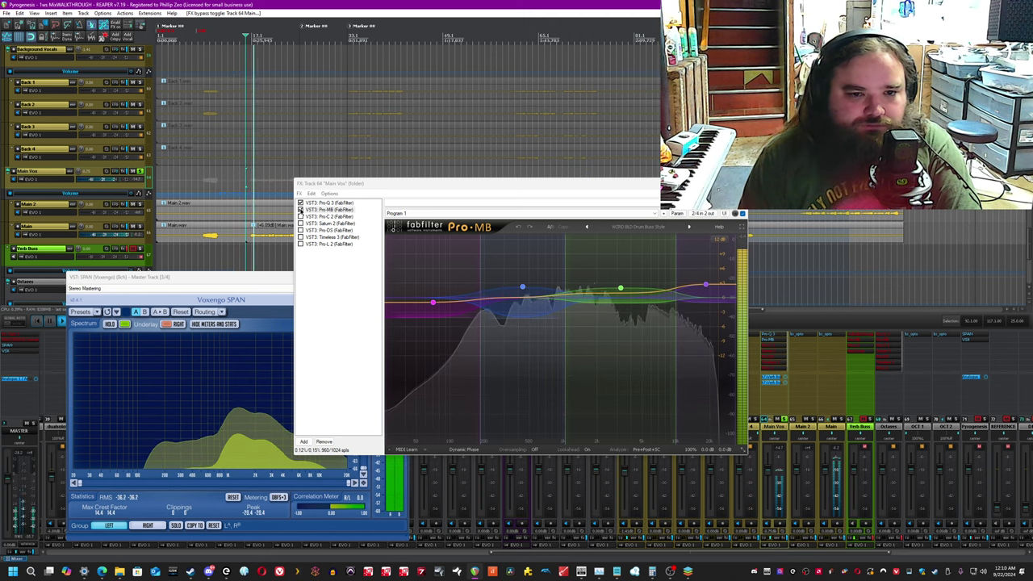
left_click(301, 210)
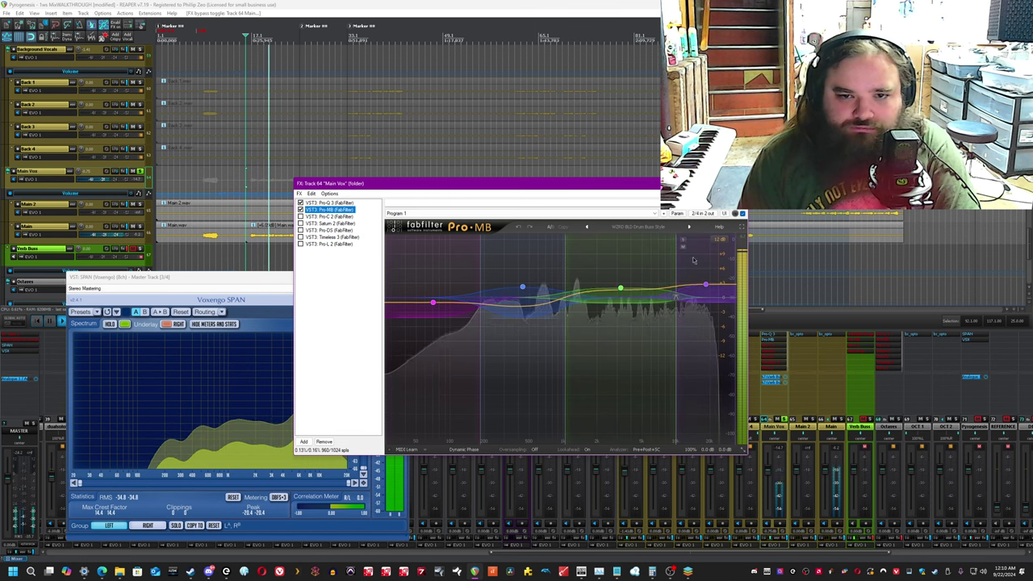
left_click_drag(510, 281, 671, 338)
left_click(622, 289)
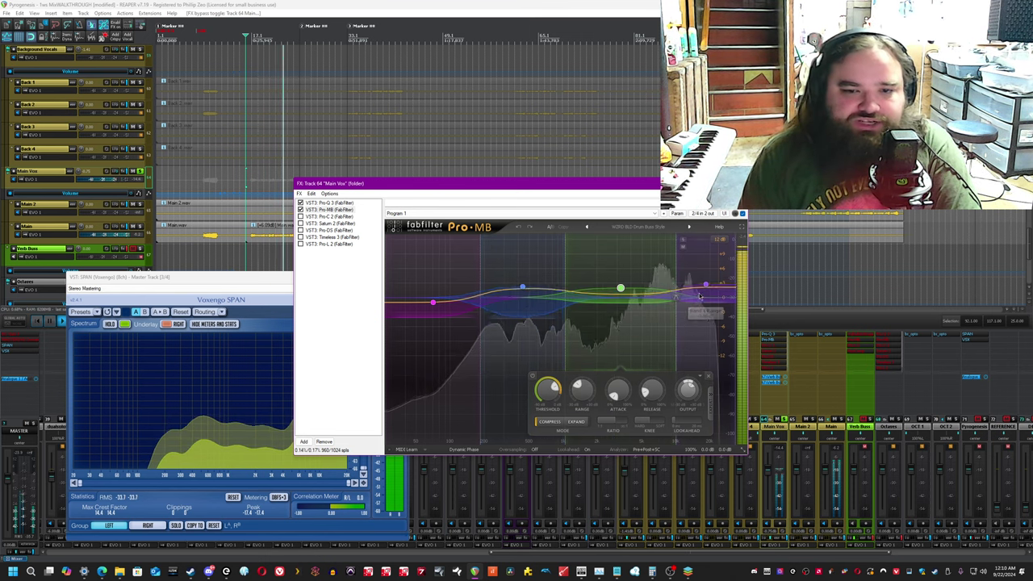
left_click(483, 4)
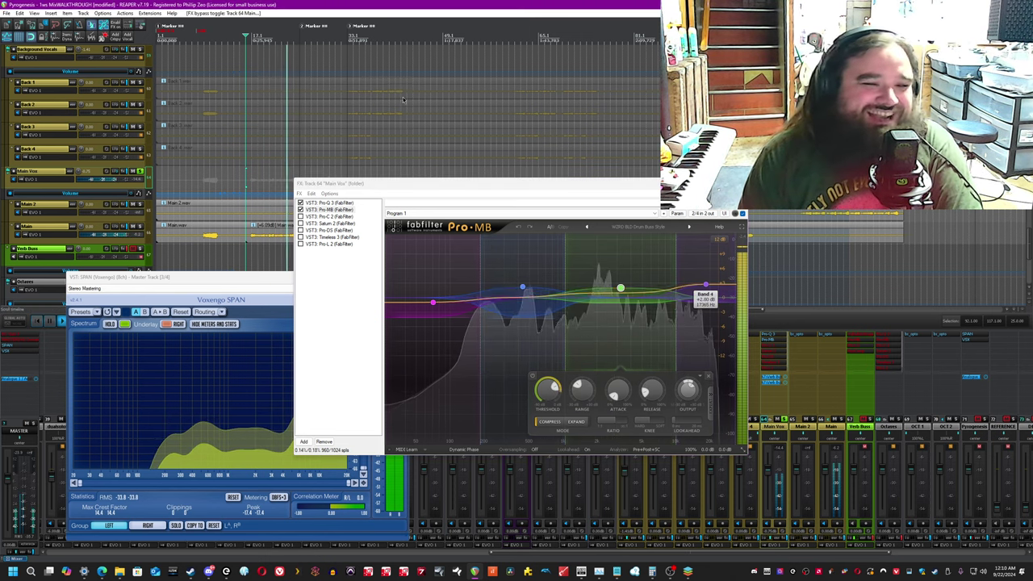
Open and enable Pro-C 2 on Main Vox and review its attack, release and wet gain settings during playback.
left_click(321, 216)
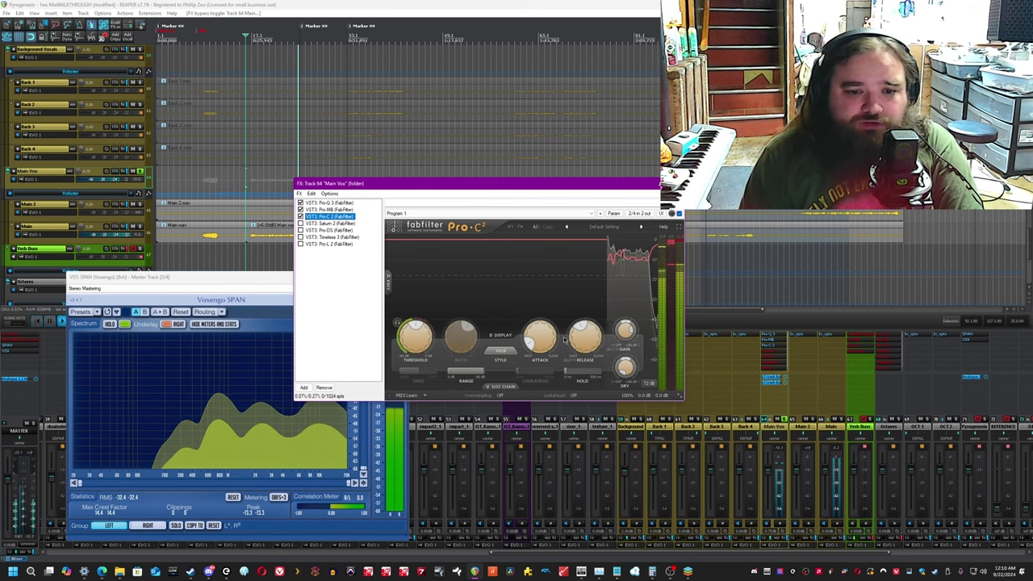
mouse_move(534, 343)
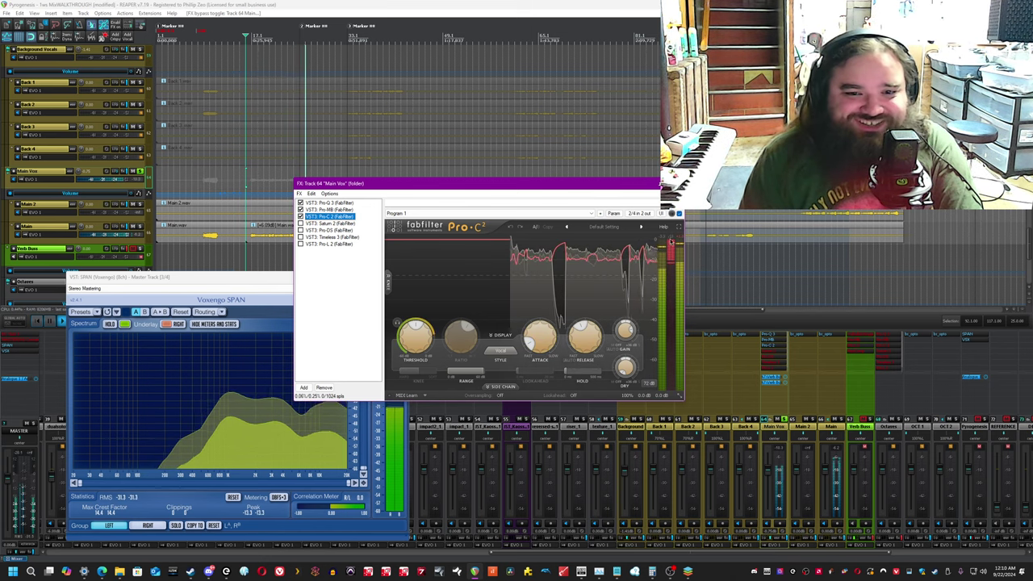
left_click(607, 337)
left_click(483, 4)
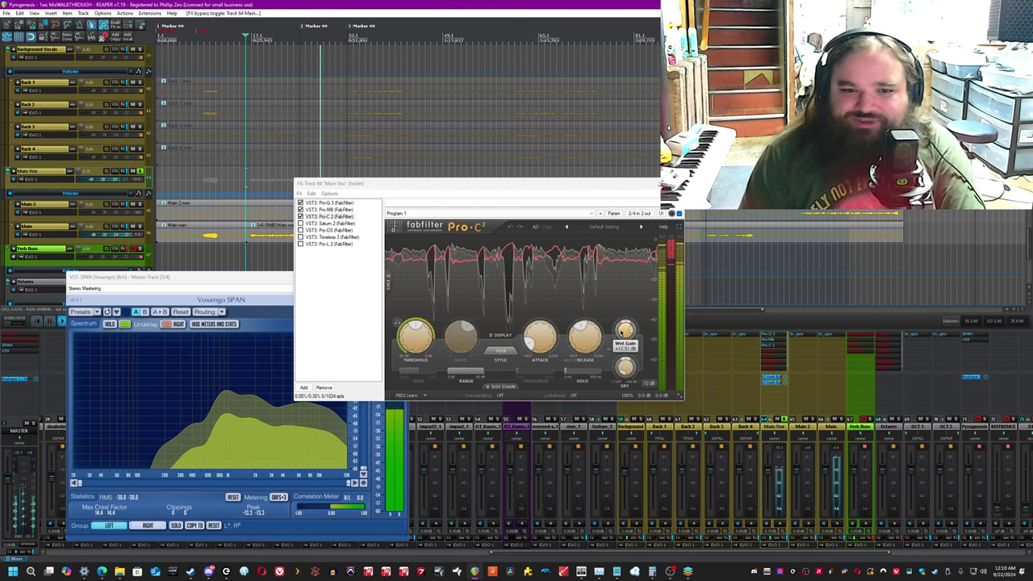
Open and enable Saturn 2 on Main Vox, move the effects window off the tracks, and review the Warm Tape band's settings.
left_click(311, 223)
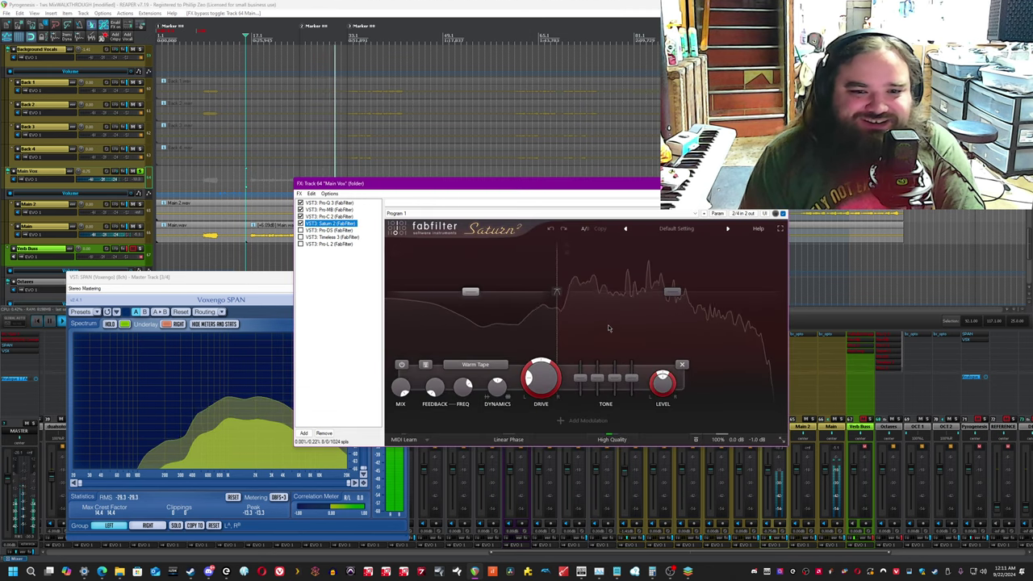
left_click(469, 5)
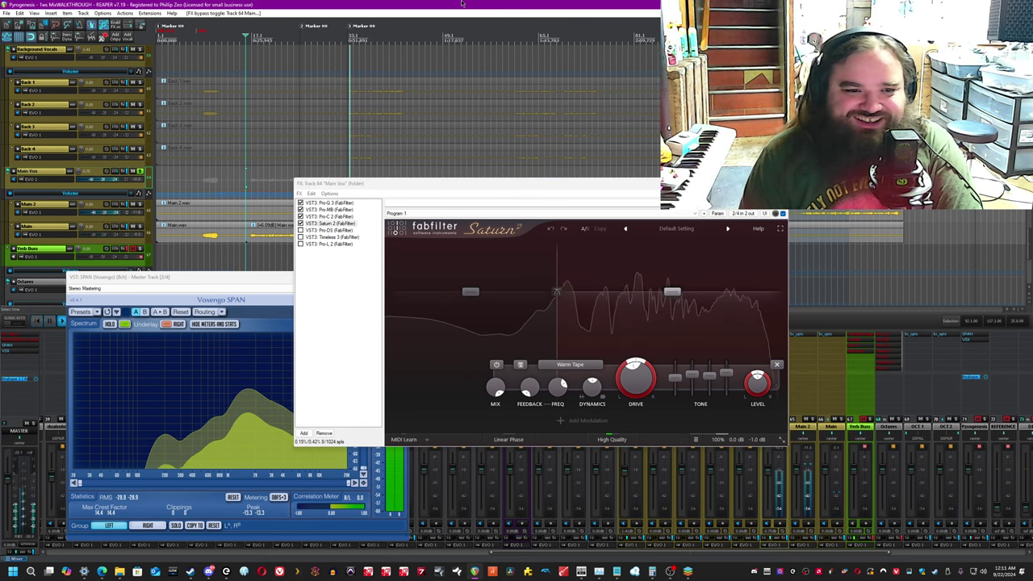
left_click_drag(426, 187, 430, 245)
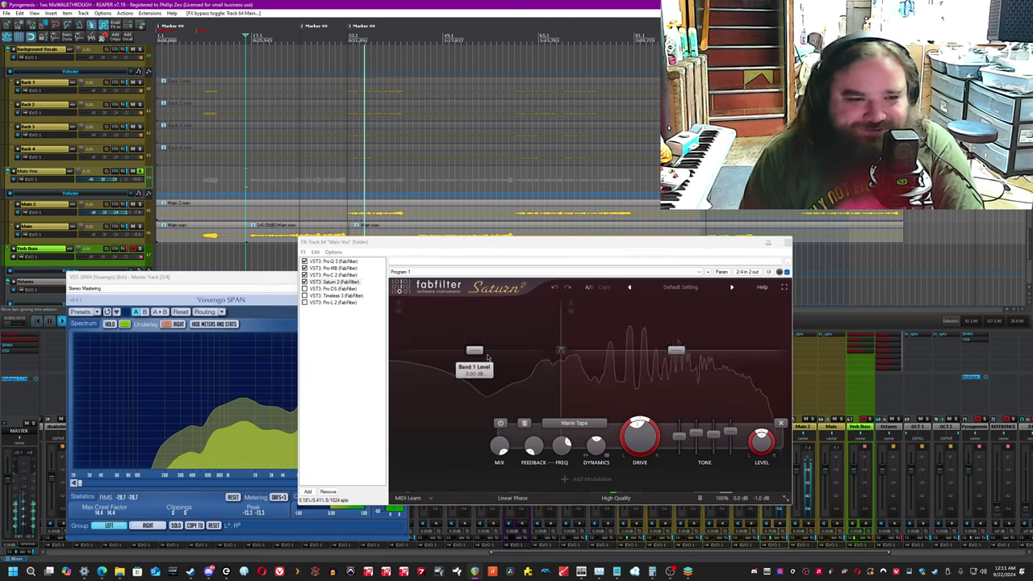
left_click(699, 436)
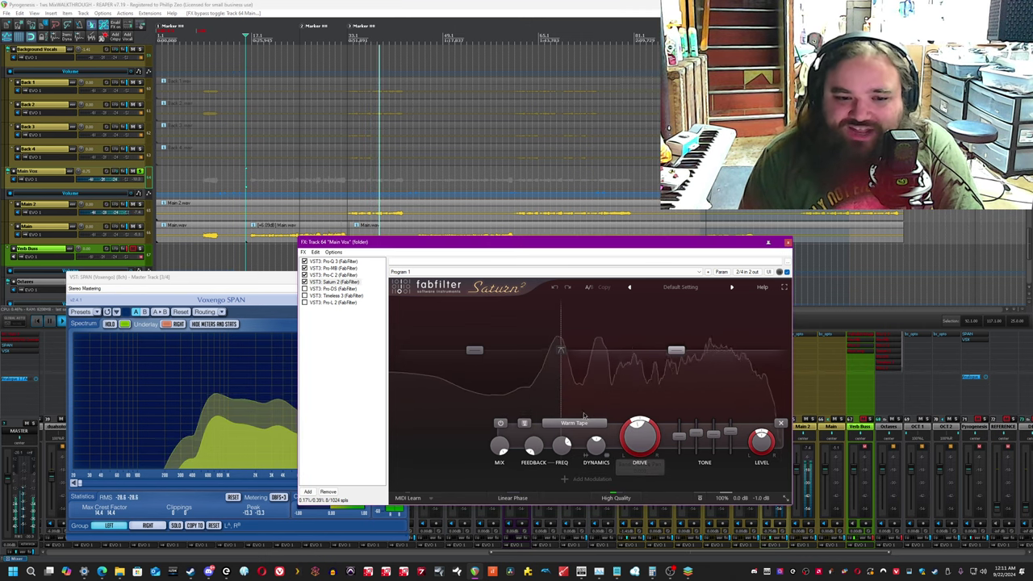
mouse_move(733, 436)
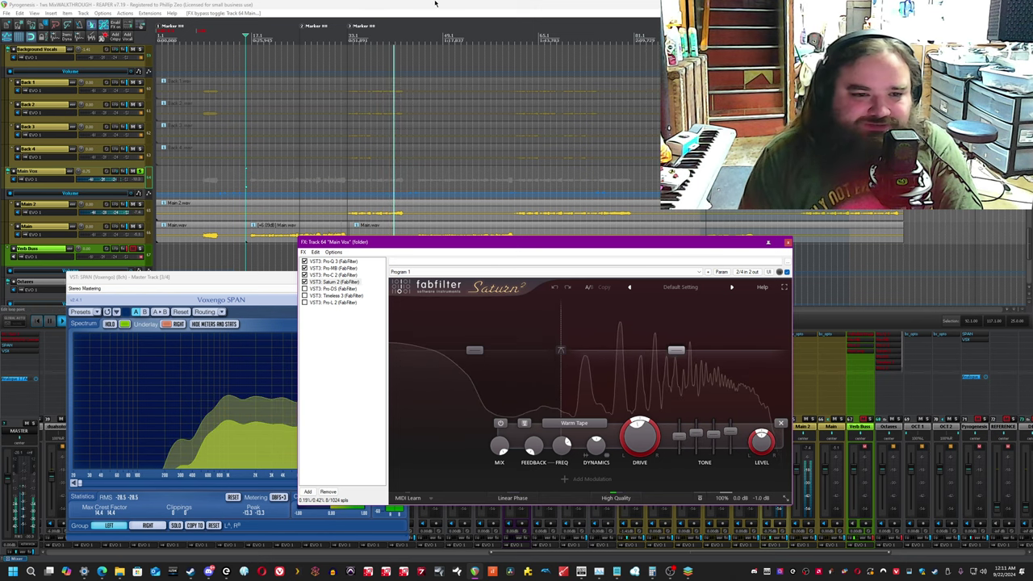
left_click(297, 184)
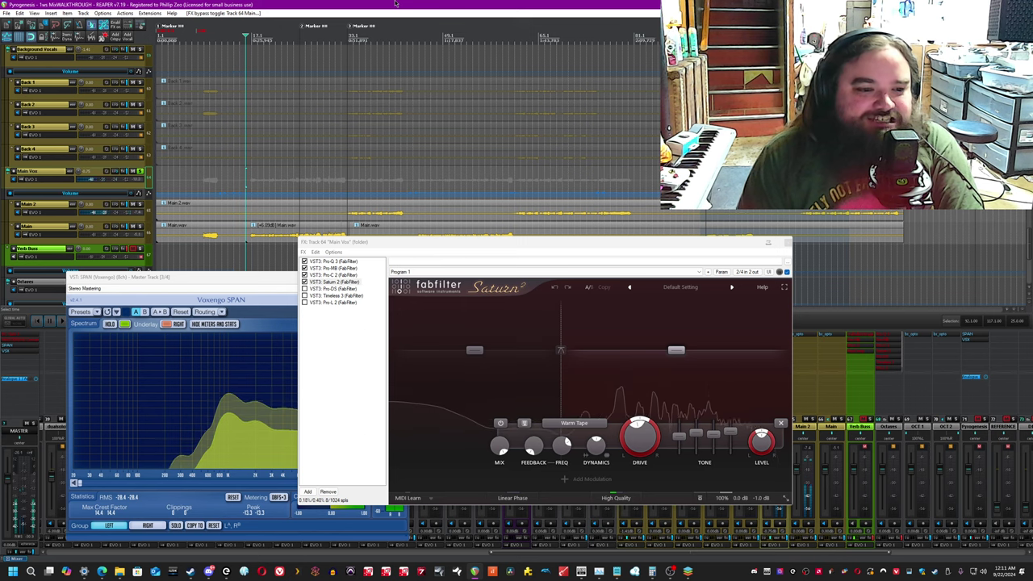
Open and enable Pro-DS on Main Vox and listen to the de-essed vocal.
left_click(315, 289)
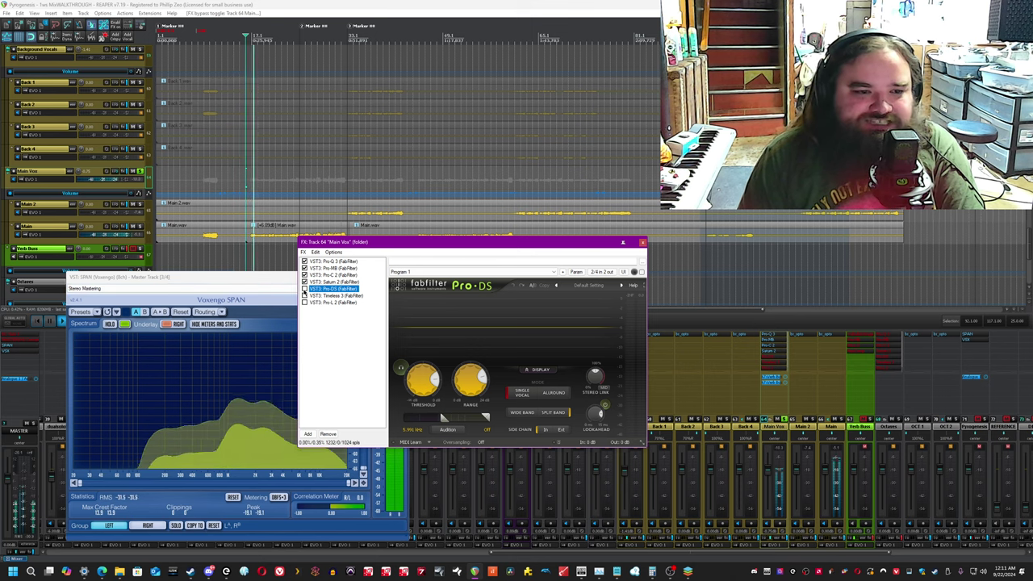
left_click(305, 289)
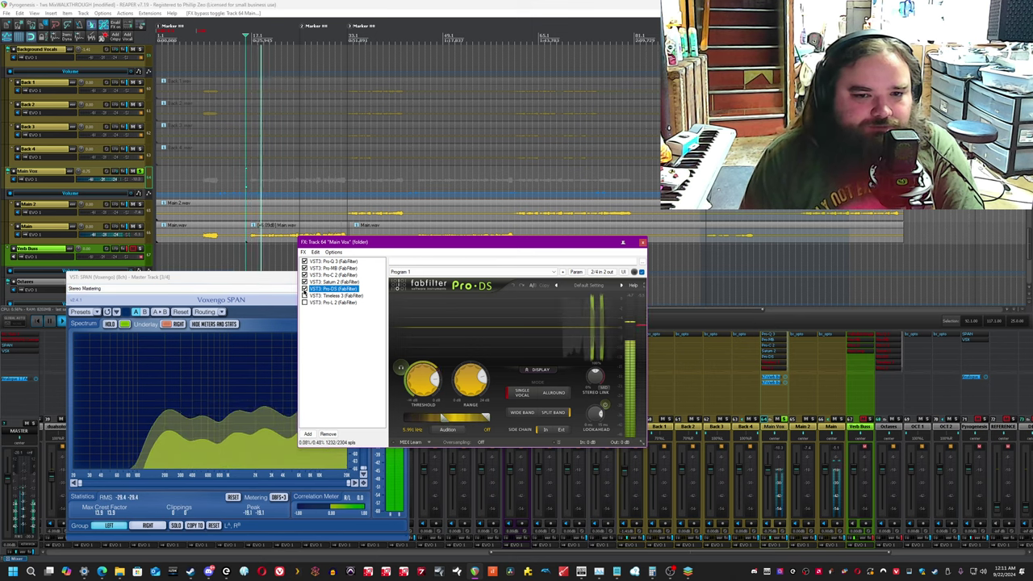
left_click(389, 229)
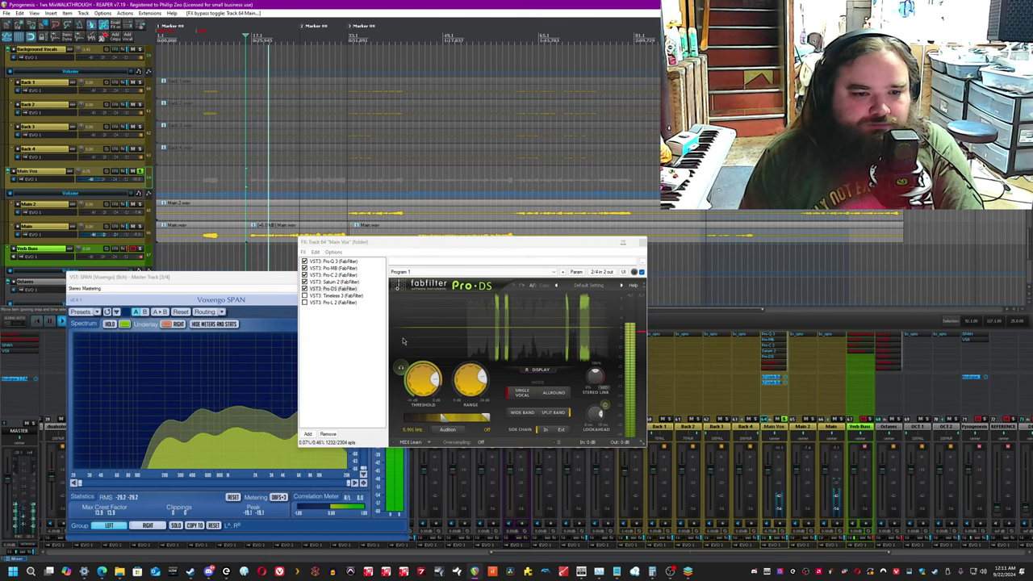
Audition the detected sibilance in Pro-DS on Main Vox and move the effects window clear of the vocal tracks.
left_click(448, 432)
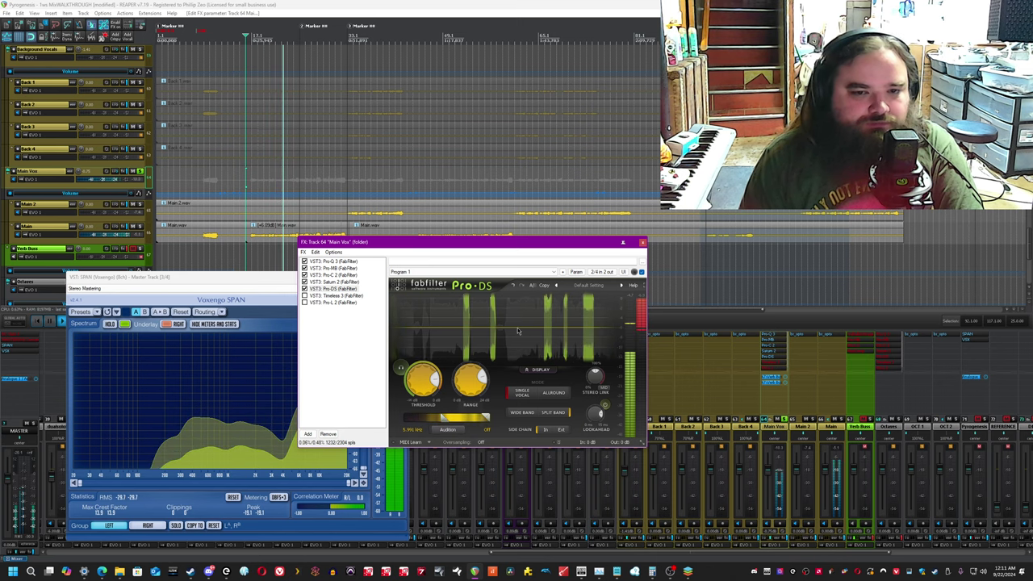
left_click_drag(383, 243, 493, 267)
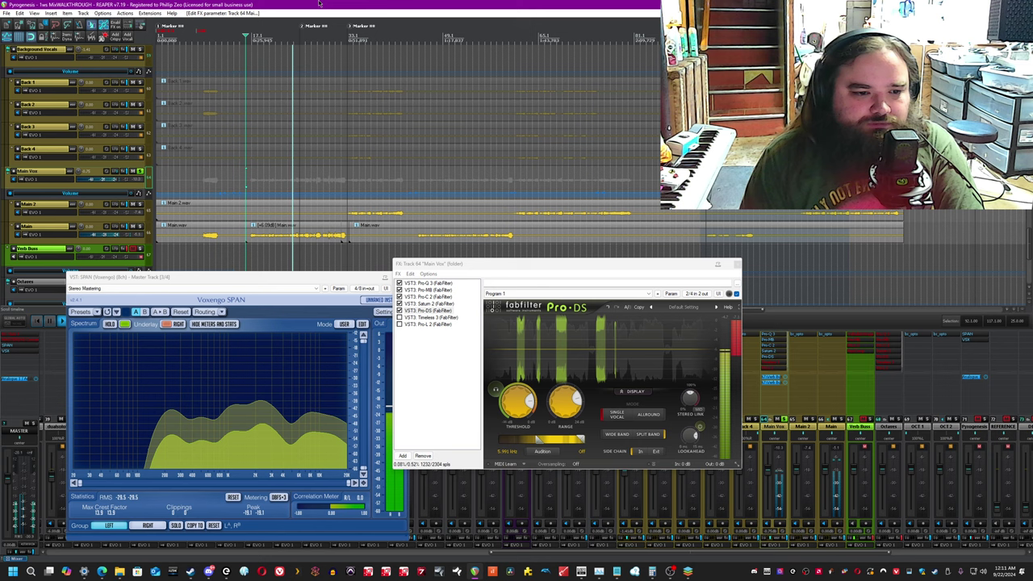
Open and enable Timeless 3 on Main Vox and play the vocal with the delay.
left_click(427, 318)
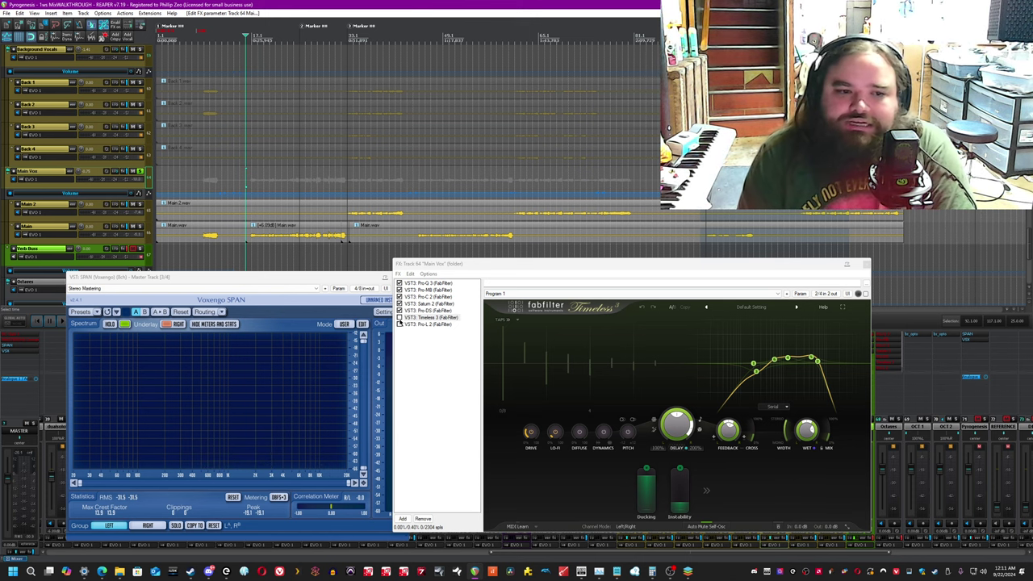
left_click(399, 324)
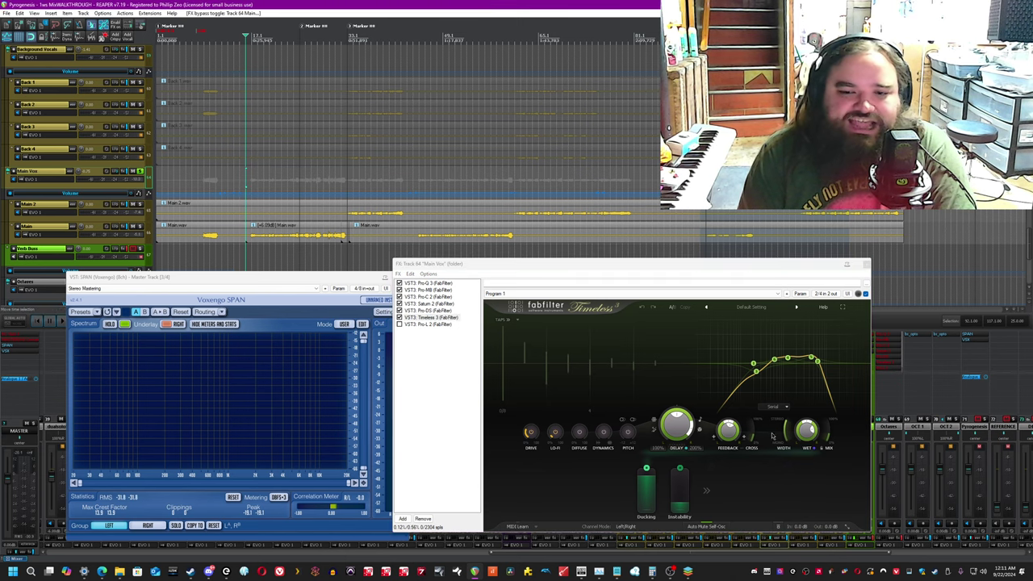
key("space")
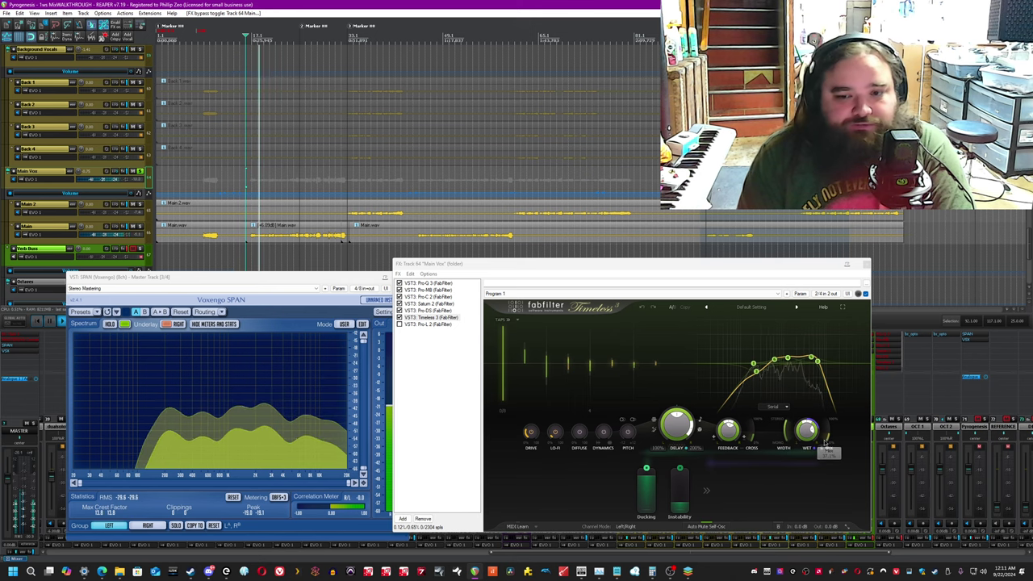
Raise Timeless 3's Mix to 100% to hear only the delay, undo that change and stop playback.
left_click_drag(827, 439, 827, 383)
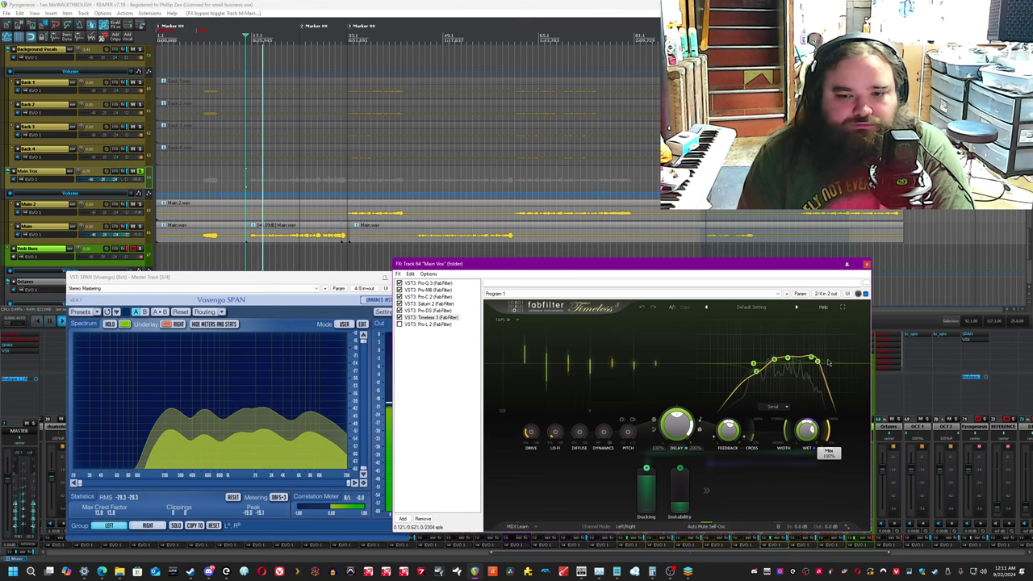
left_click(643, 309)
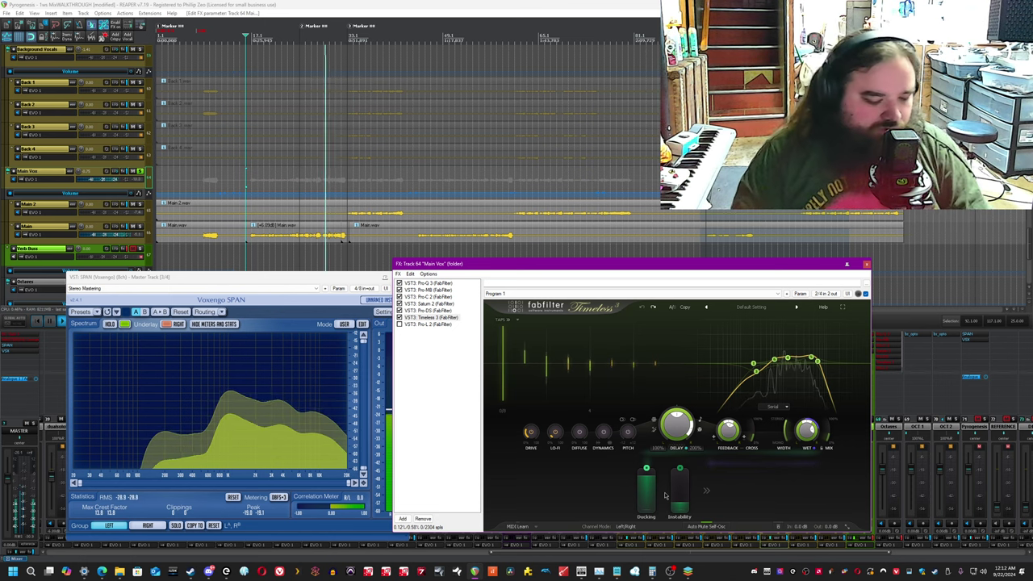
left_click(390, 5)
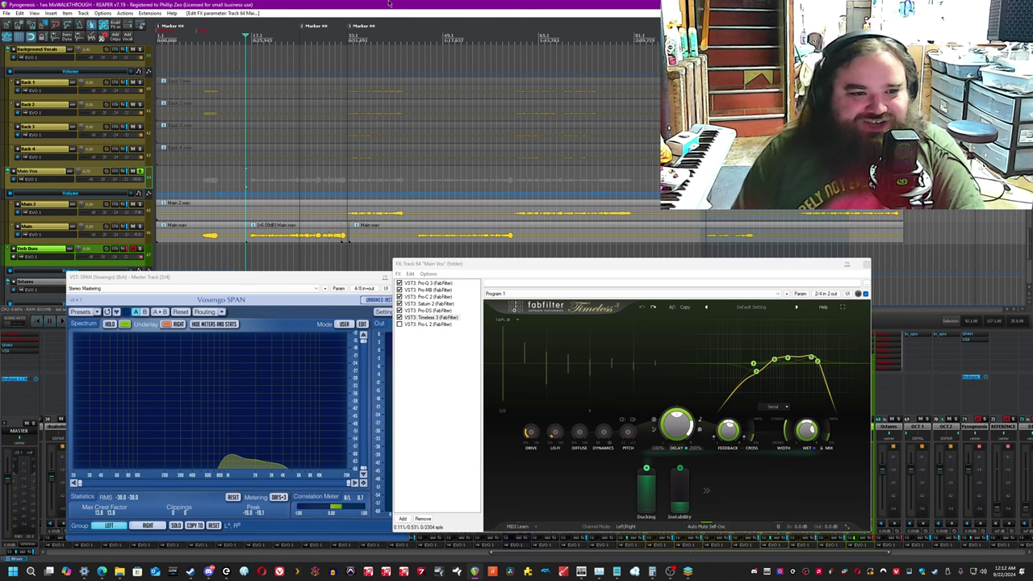
Open and enable Pro-L 2 on Main Vox and play several vocal passages to check its limiting.
scroll(389, 4, "up", 5)
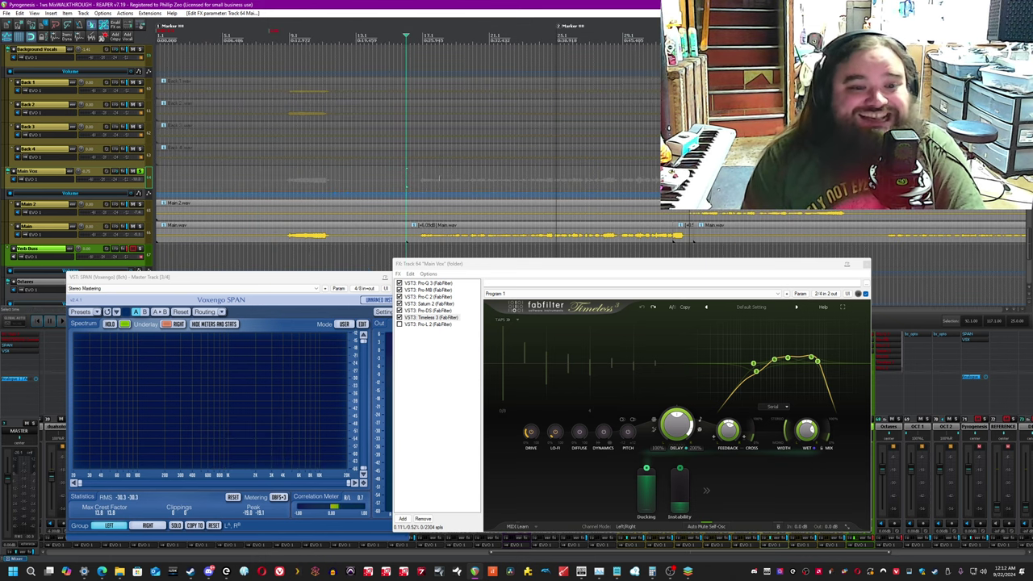
left_click(408, 325)
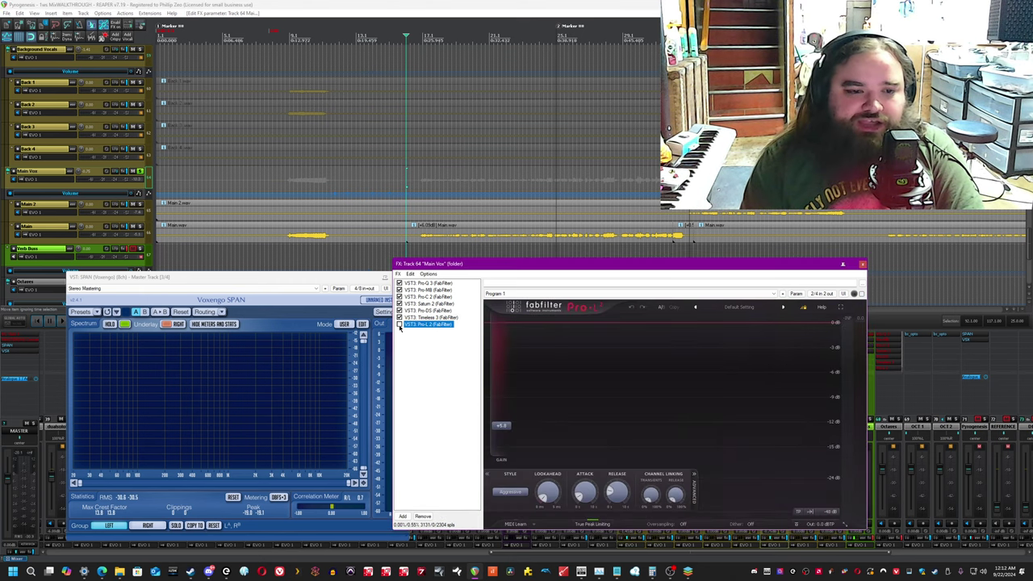
left_click(399, 326)
left_click(465, 4)
key("space")
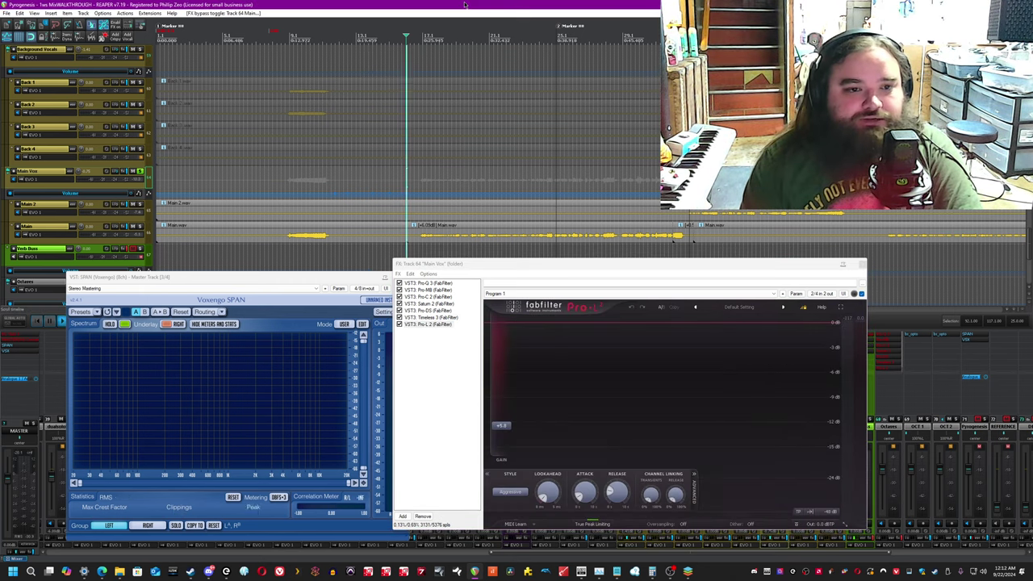
key("space")
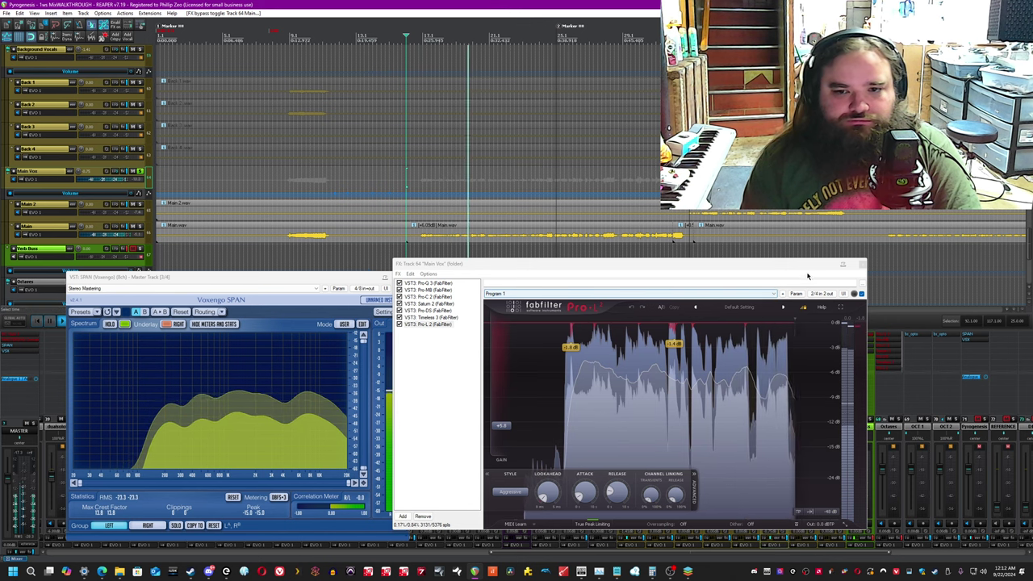
key("space")
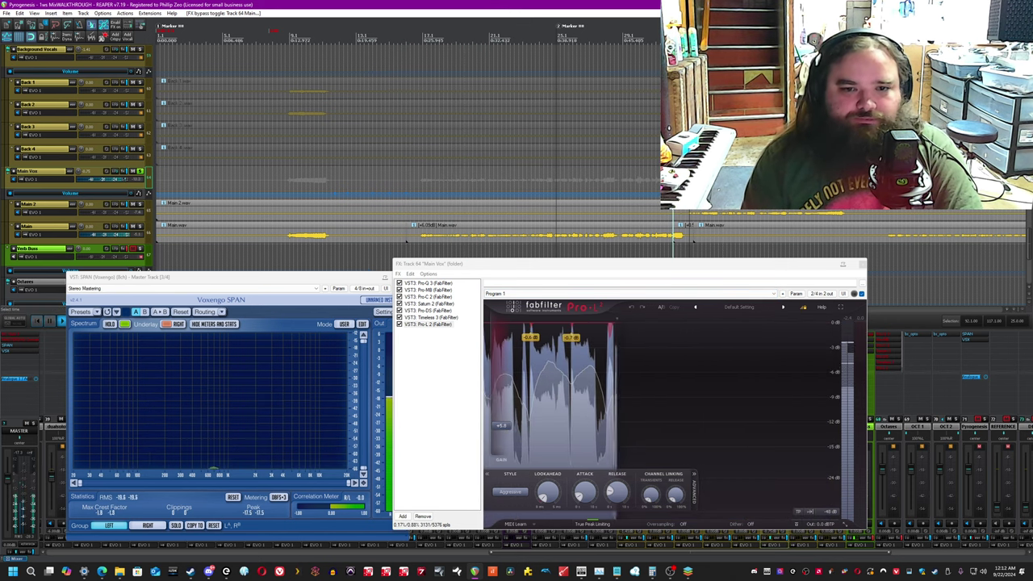
key("space")
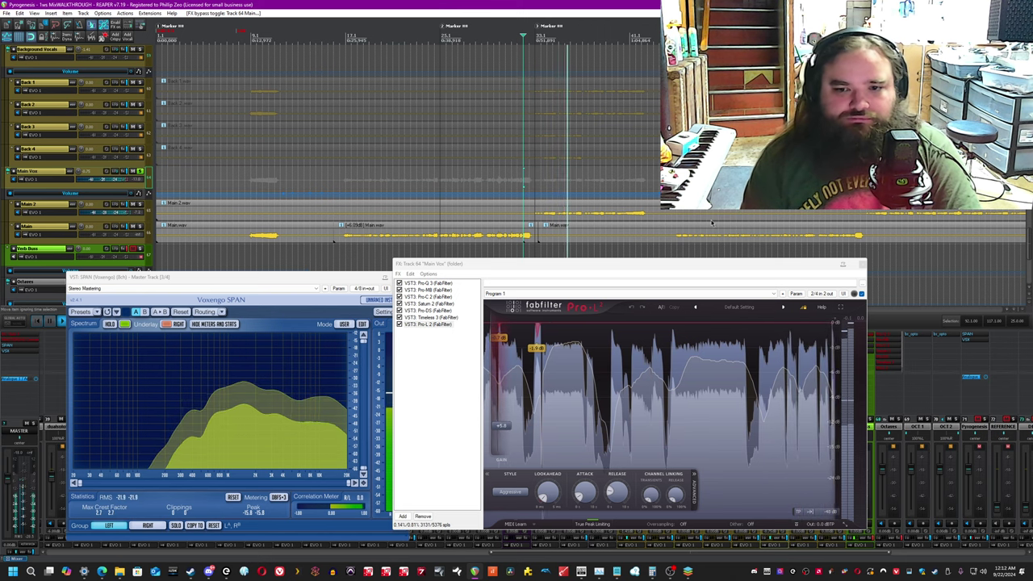
Close the Main Vox effects window, unsolo the folder and play the vocal in the full mix from bar 17.
left_click(862, 264)
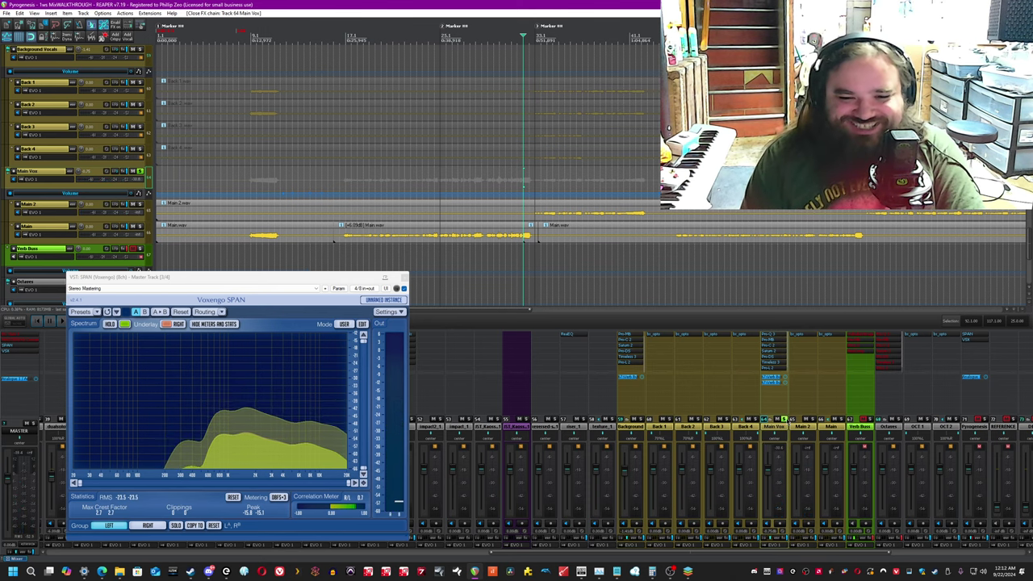
left_click(784, 421)
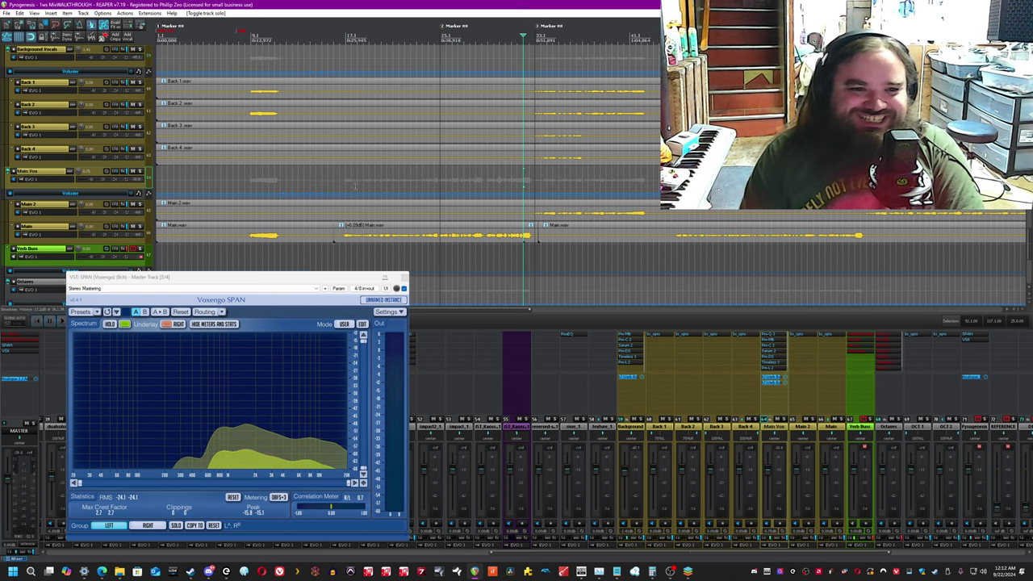
key("space")
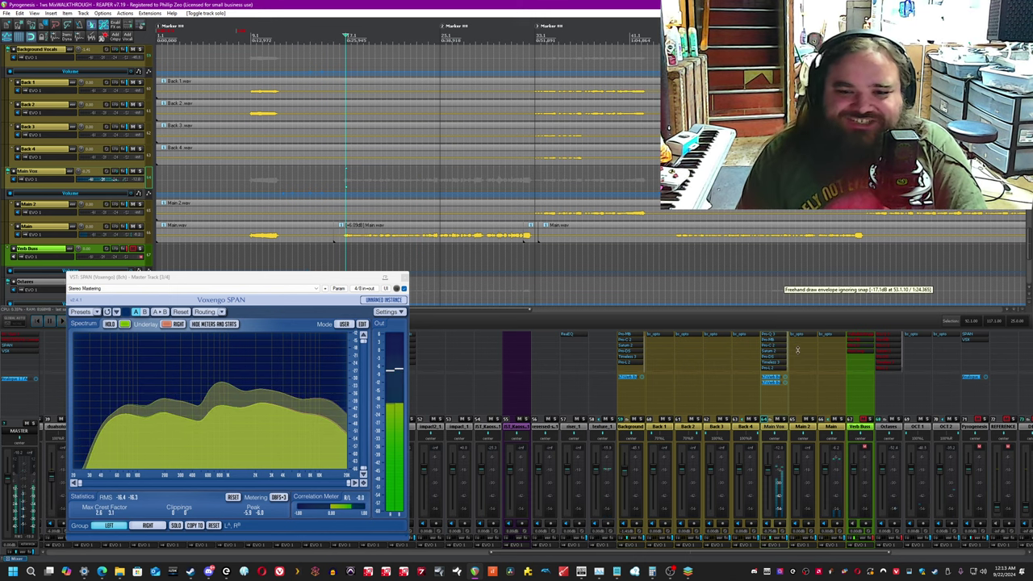
Select the Verb Buss track, unmute it and solo it.
left_click(862, 426)
left_click(865, 419)
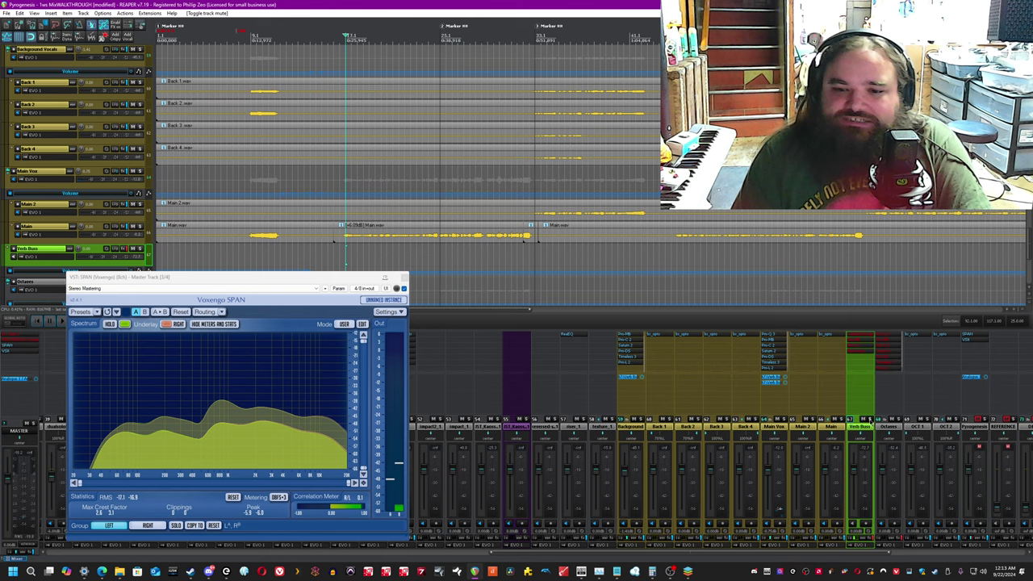
left_click(871, 419)
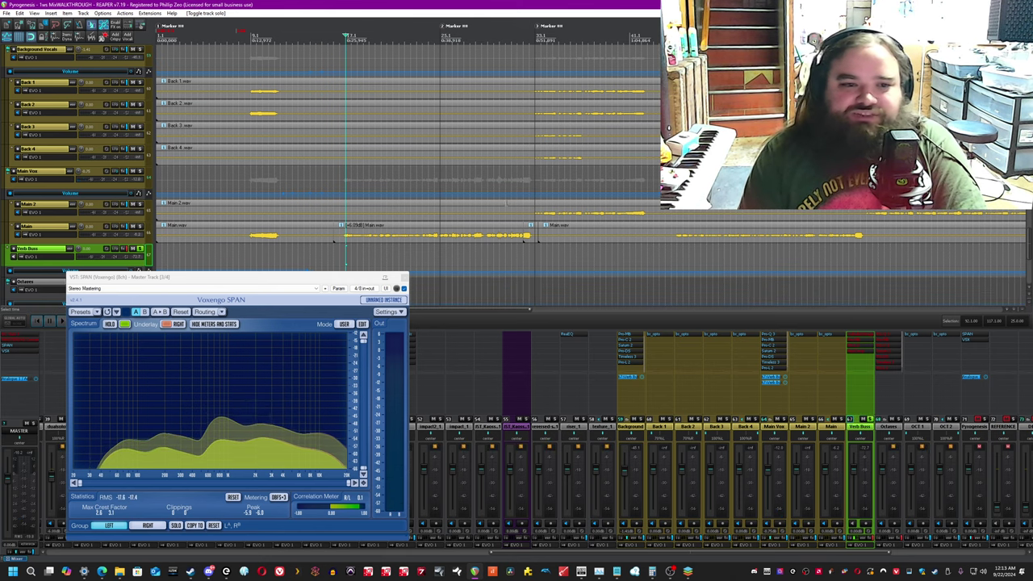
Move SPAN below the tracks, enable and open the Verb Buss effects chain, and play the ValhallaVintageVerb reverb from bar 8.
left_click_drag(361, 277, 359, 361)
scroll(344, 275, "down", 3)
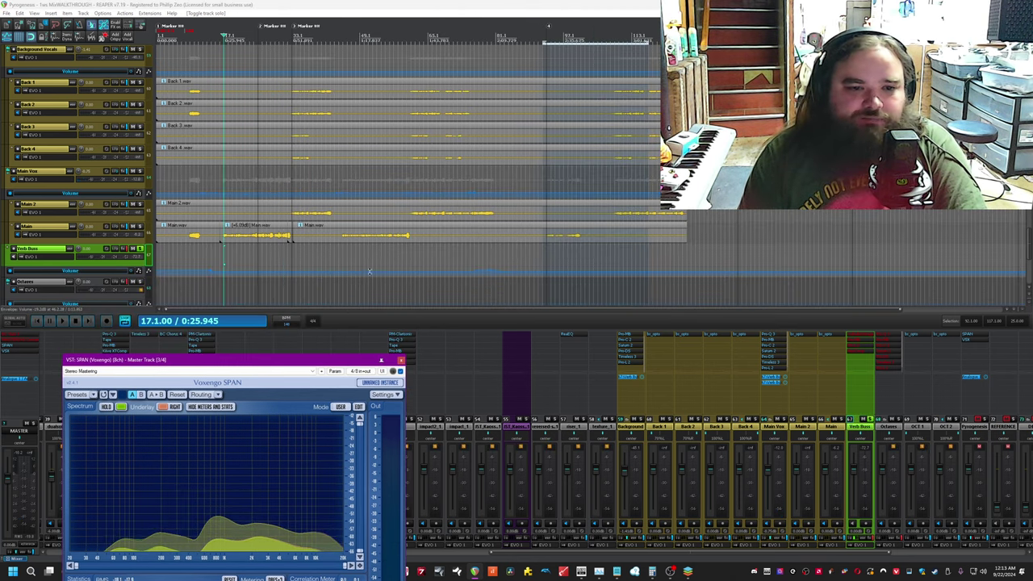
left_click(187, 257)
scroll(188, 255, "up", 4)
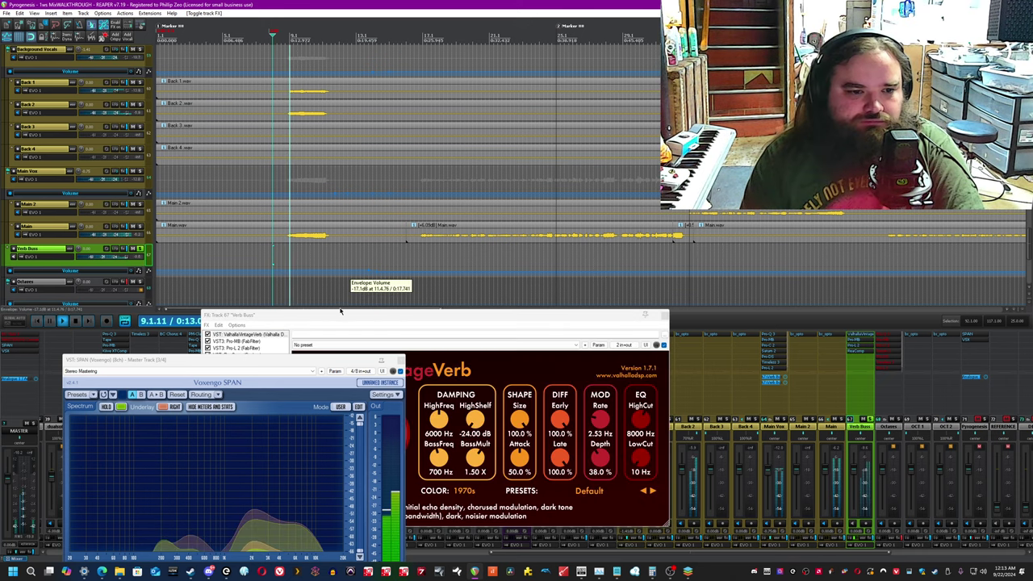
left_click_drag(339, 313, 332, 159)
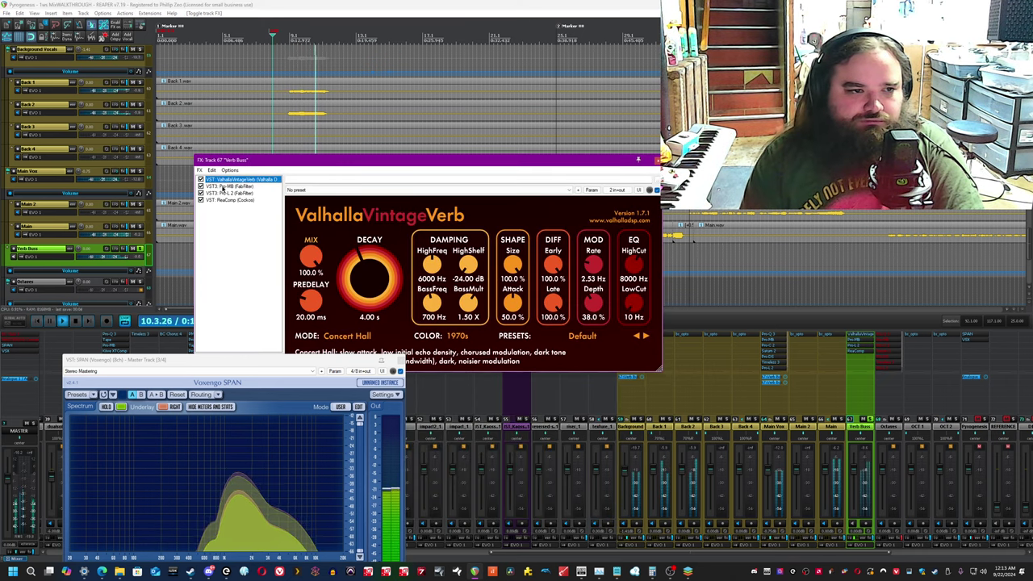
key("space")
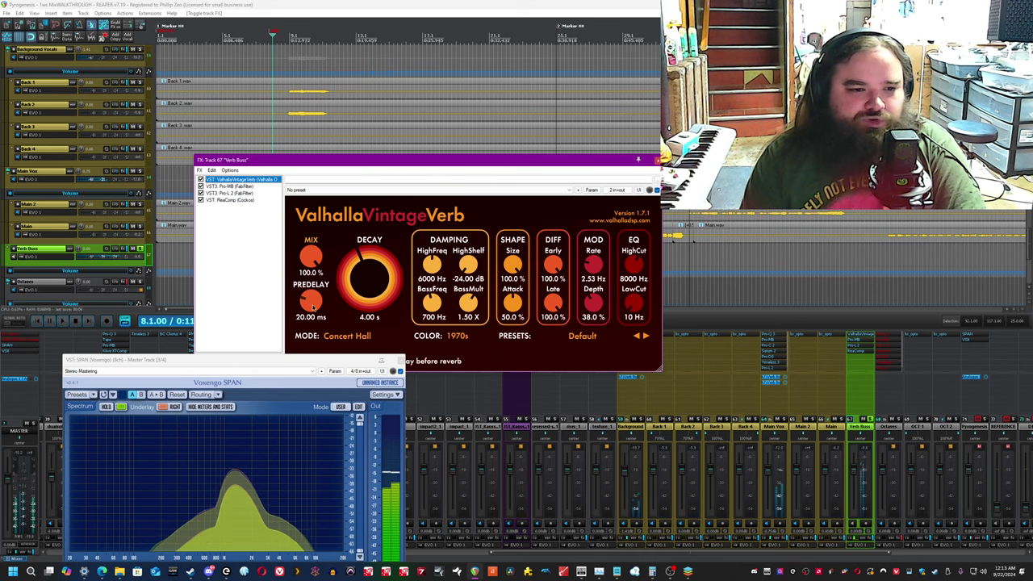
Open Pro-MB on Verb Buss, move its window off the upper tracks and inspect the settings of its two middle bands.
left_click(224, 186)
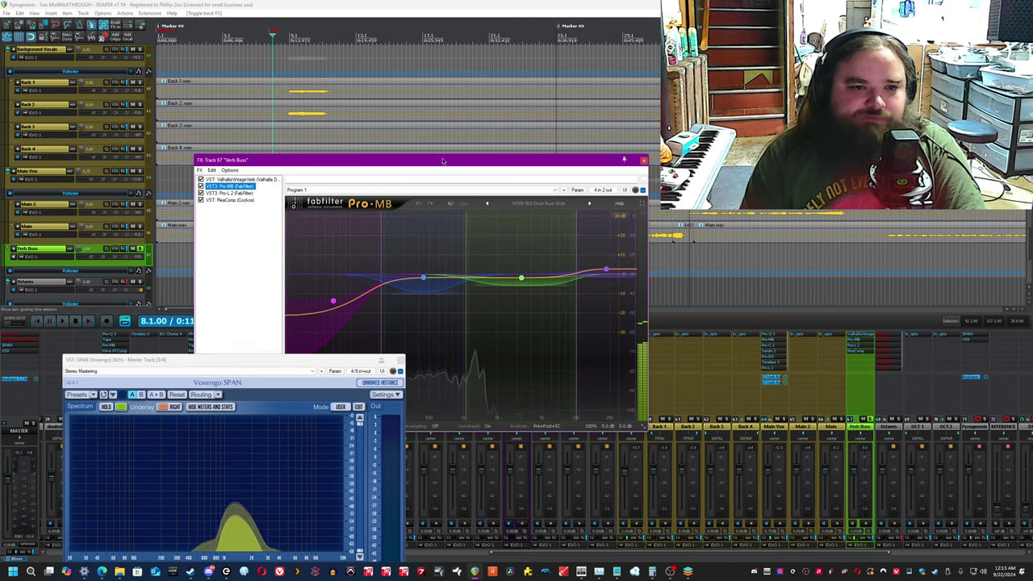
left_click_drag(442, 161, 611, 219)
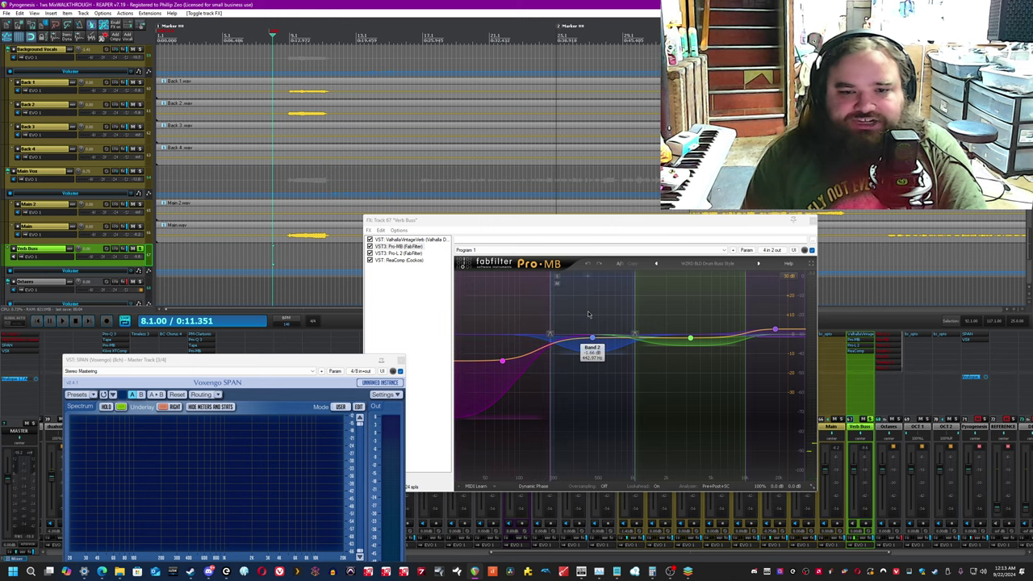
left_click(596, 355)
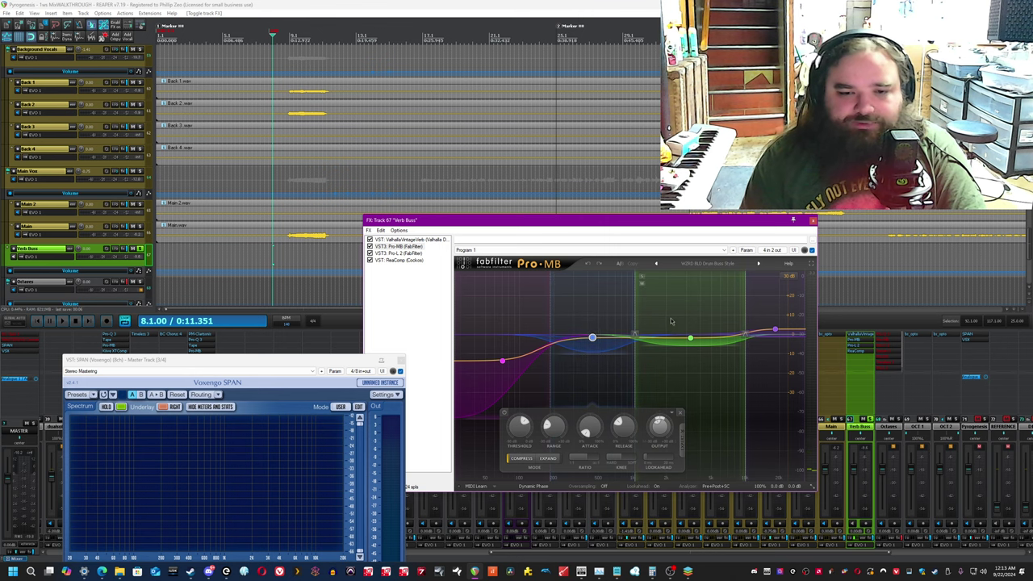
left_click(673, 318)
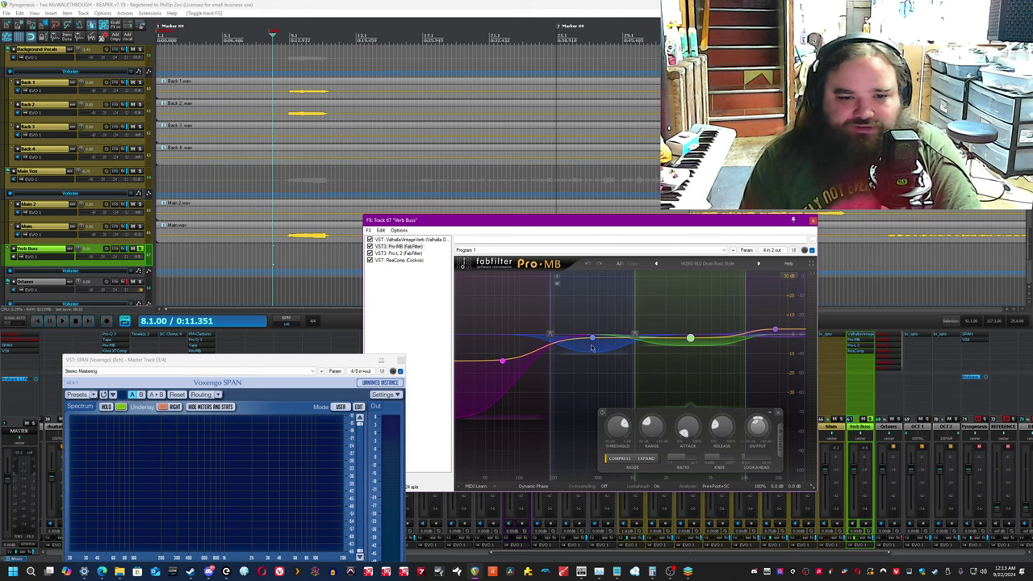
left_click(308, 133)
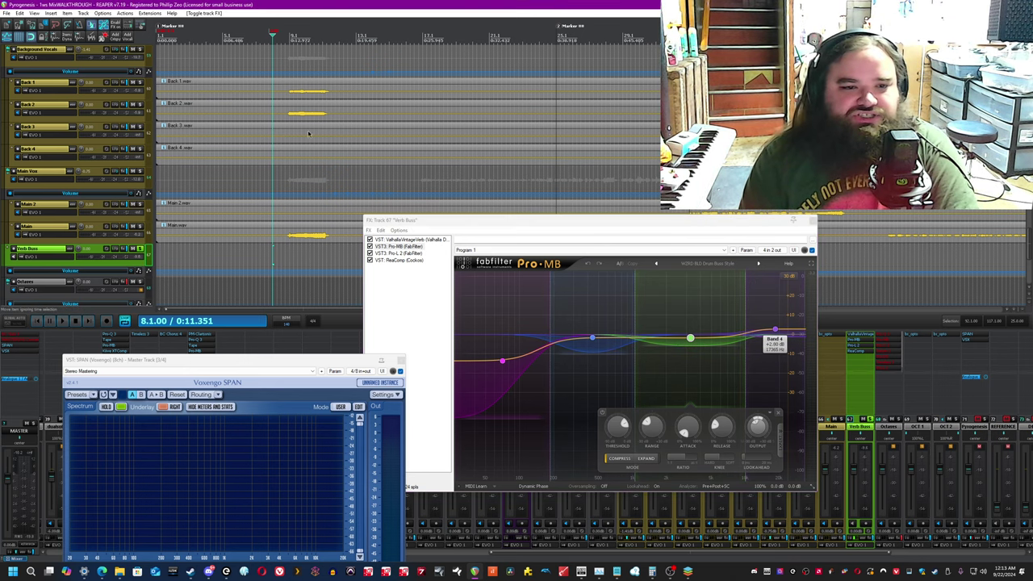
Open Pro-L 2 on Verb Buss and compare playback with Pro-MB, Pro-L 2 and ReaComp bypassed, re-enabling Pro-MB and Pro-L 2 in turn.
left_click(398, 254)
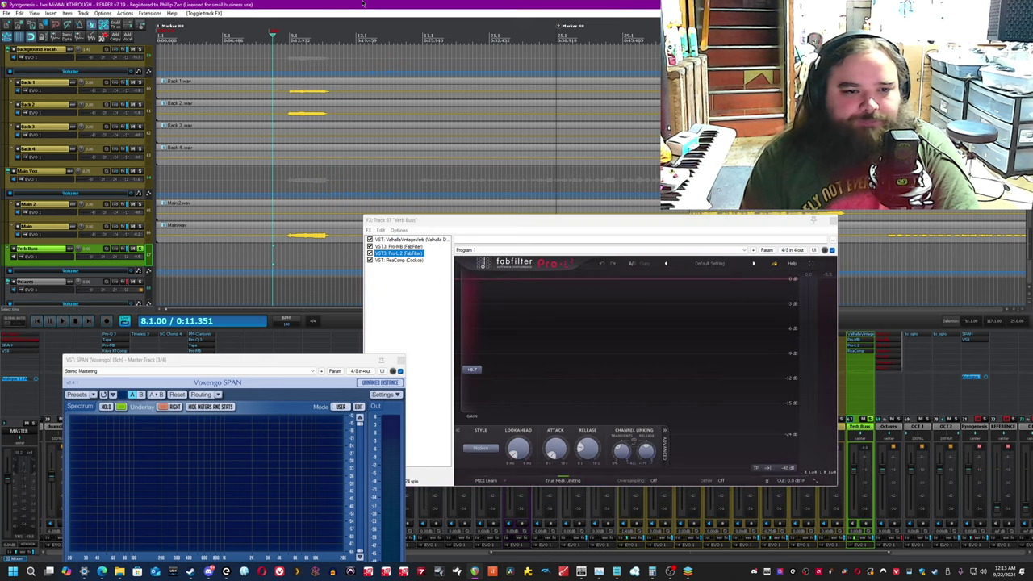
left_click(370, 254)
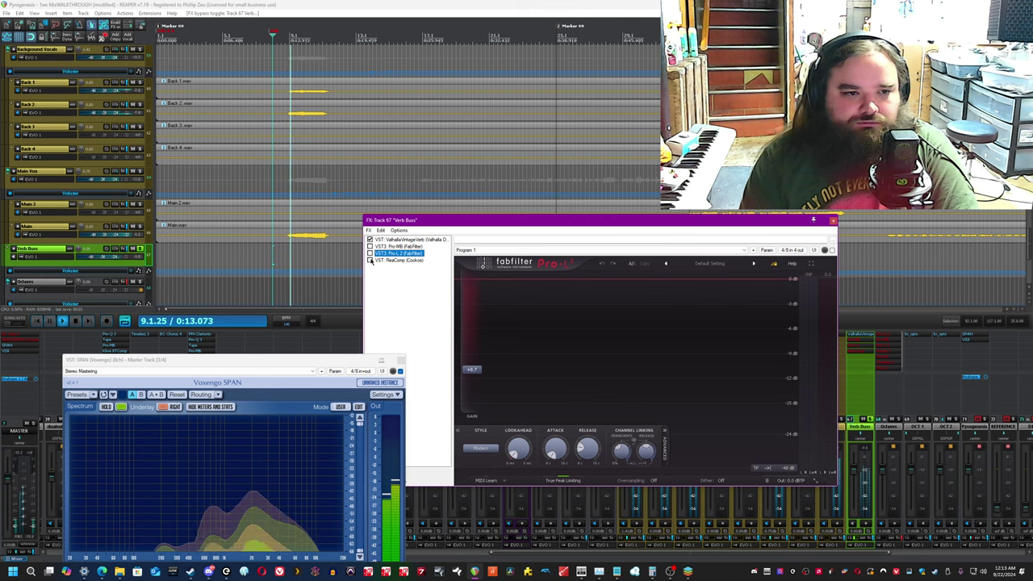
left_click(371, 247)
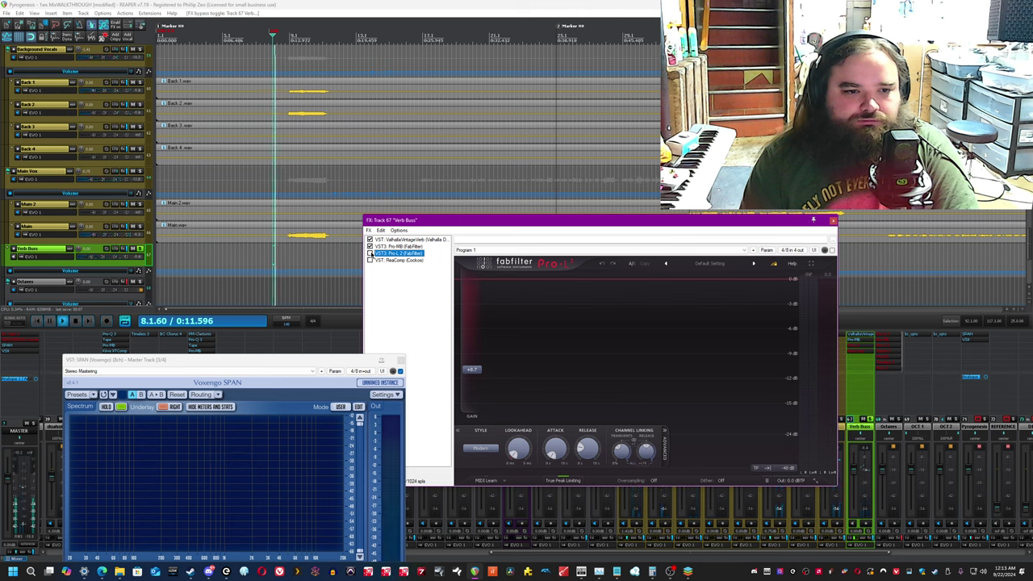
left_click(370, 253)
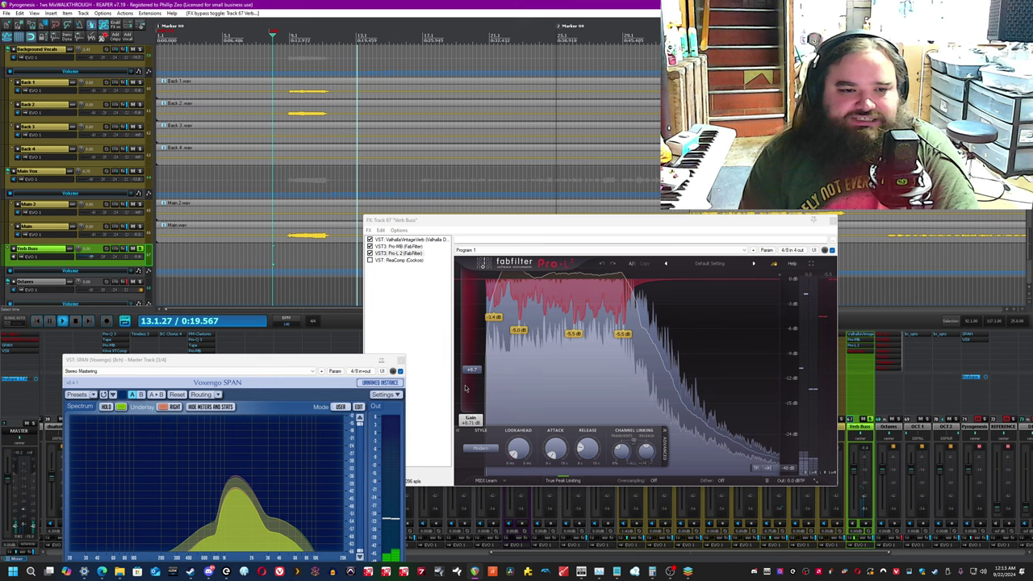
key("space")
Open and re-enable ReaComp on Verb Buss, review its settings and place the edit cursor on Main Vox at 8.4.00.
left_click(391, 261)
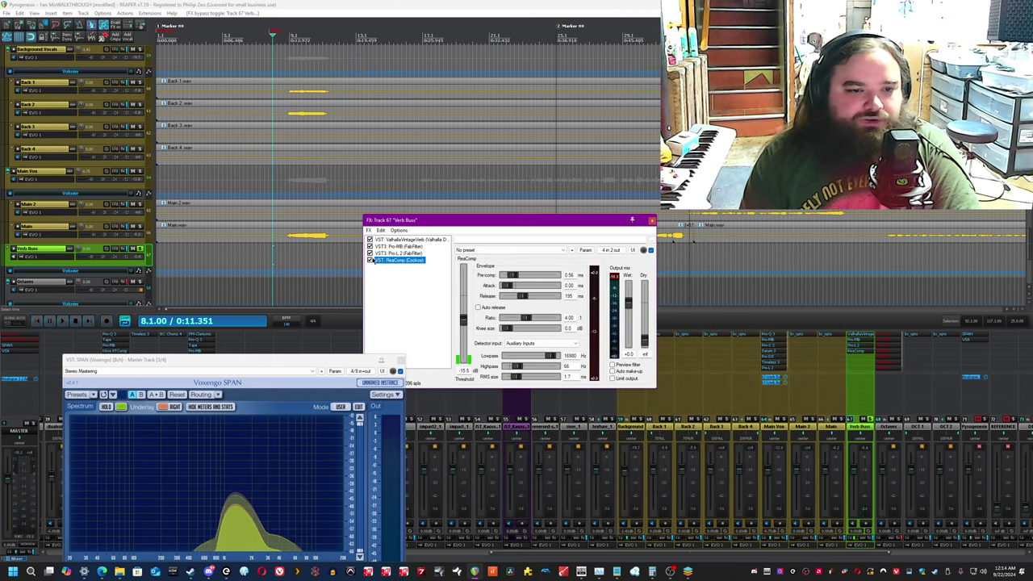
left_click(395, 3)
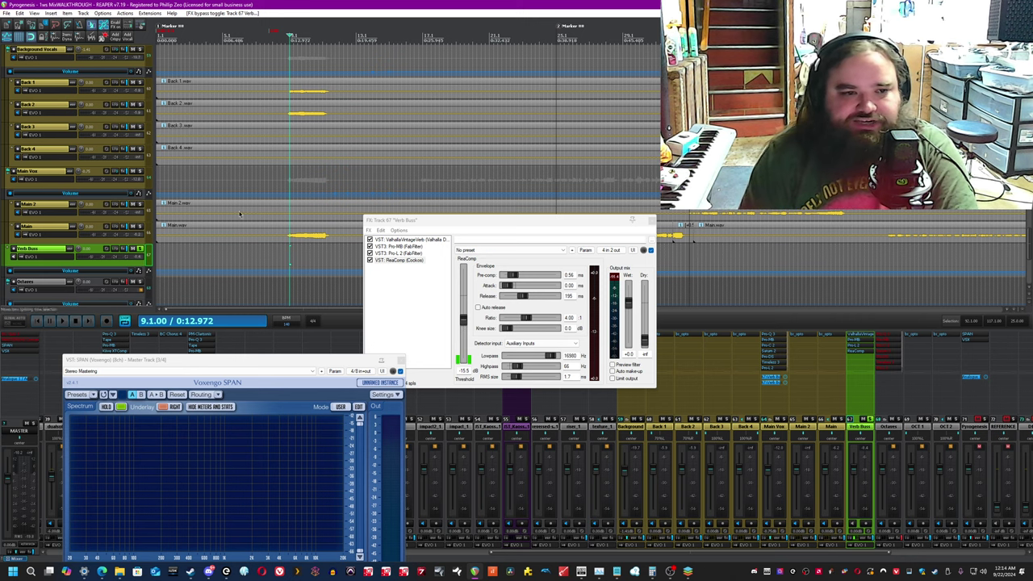
left_click(285, 178)
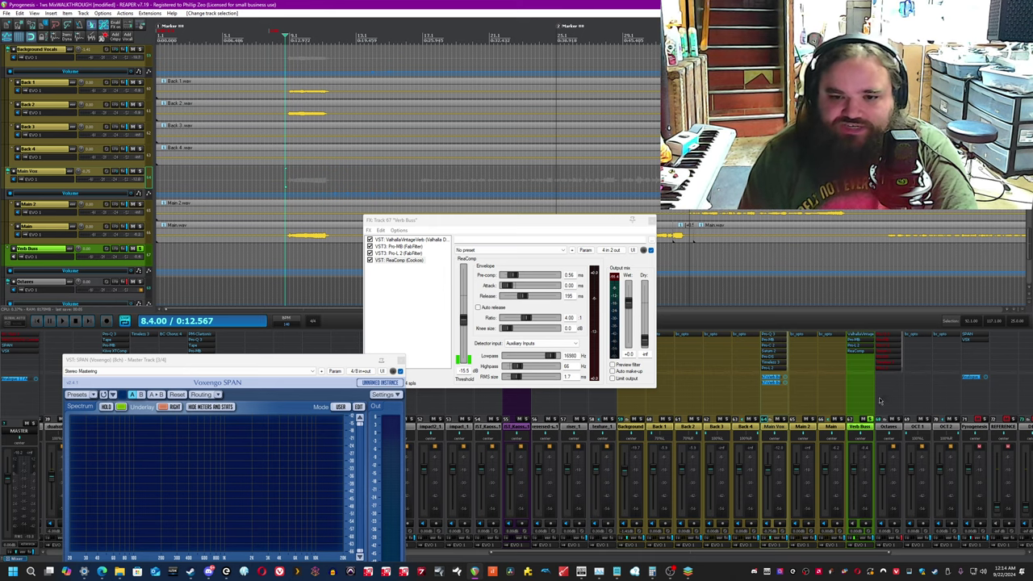
Review Main Vox's sends to Verb Buss, start playback, and close the routing window and the Verb Buss effects chain.
left_click(767, 400)
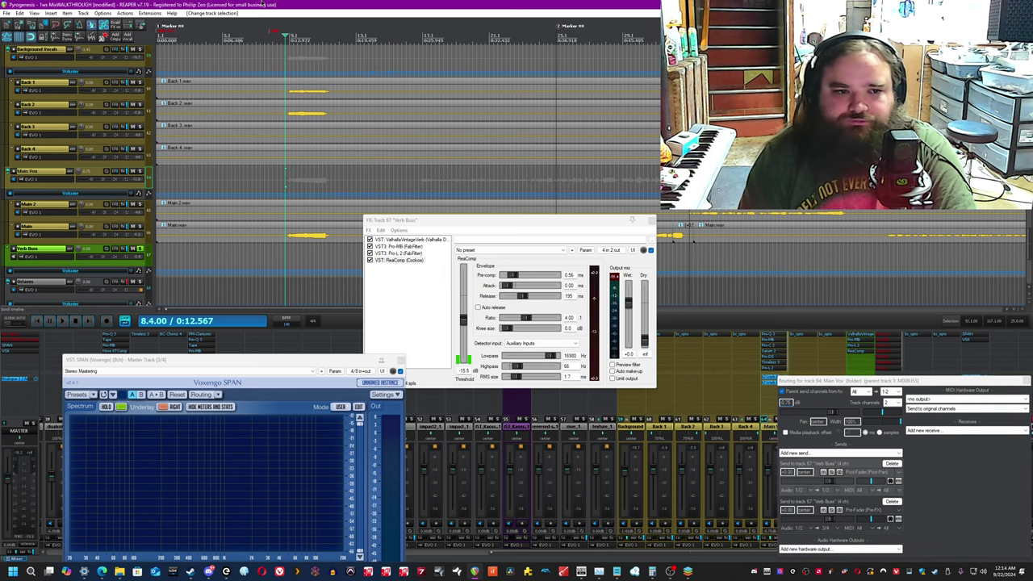
key("space")
left_click(1027, 381)
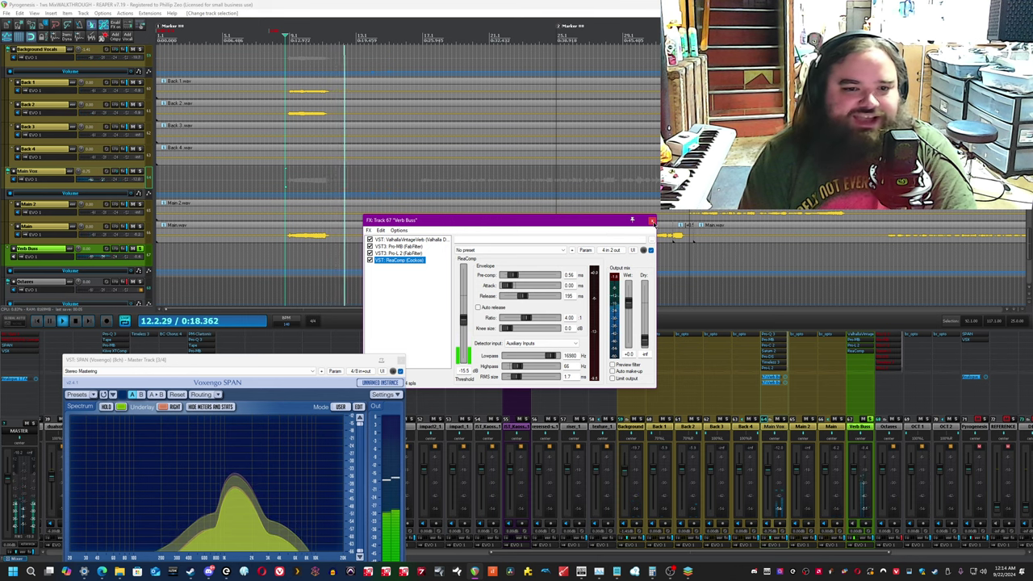
left_click(652, 221)
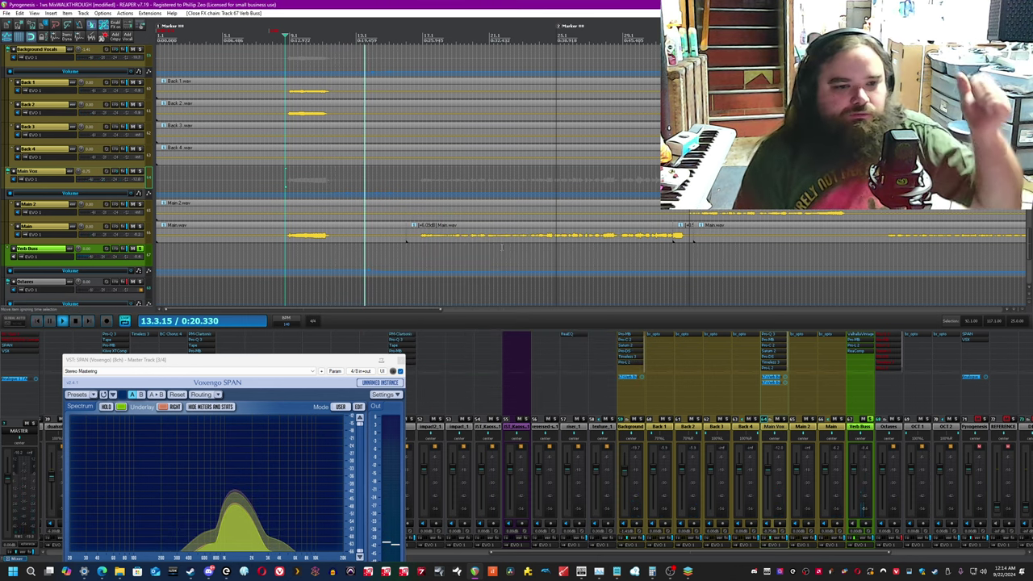
Audition the soloed Verb Buss from bar 77 and stop playback.
scroll(469, 191, "down", 4)
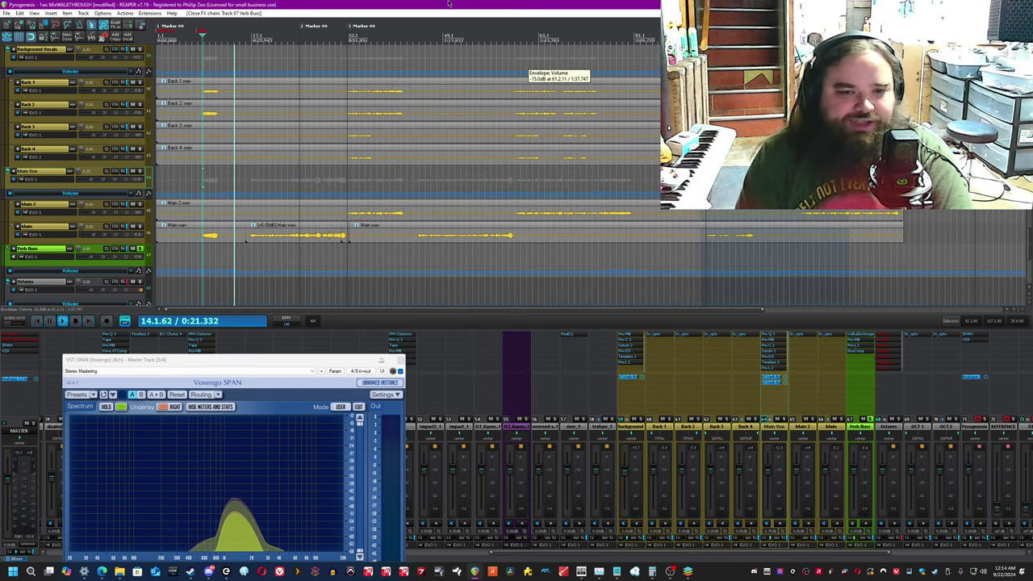
left_click(613, 258)
scroll(614, 258, "up", 6)
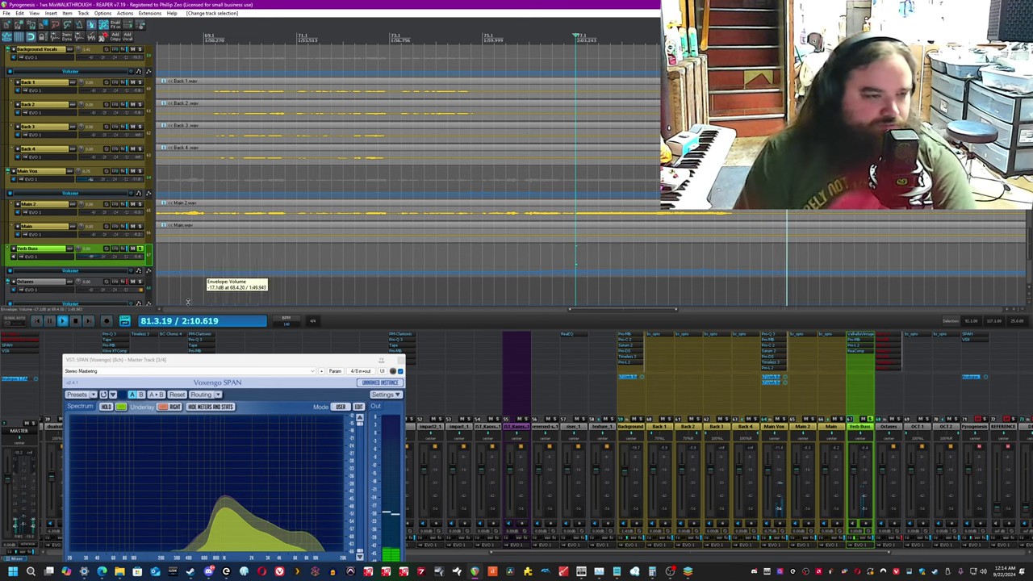
key("space")
Unsolo Verb Buss and play the full mix from bar 77.
left_click(140, 249)
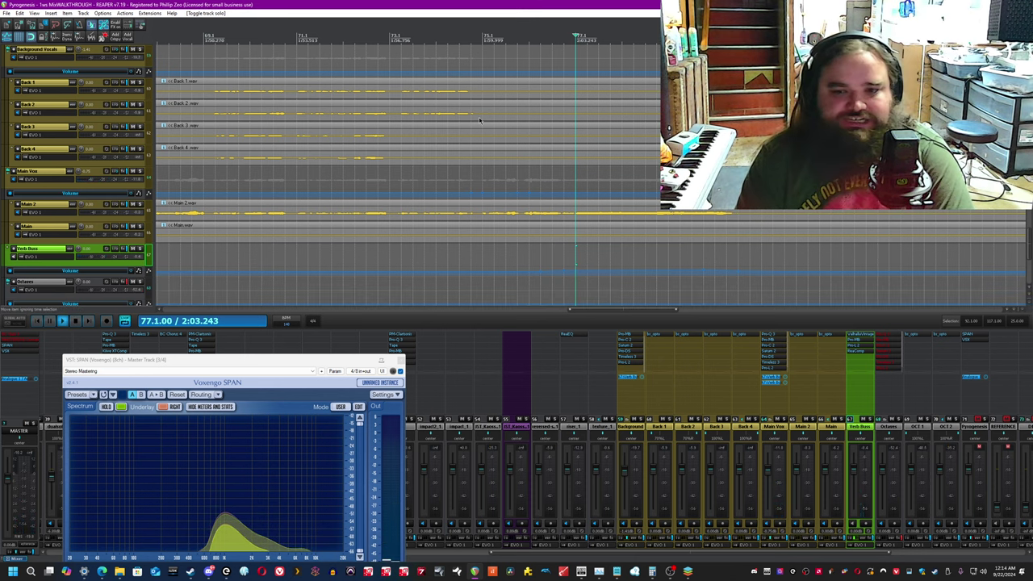
key("space")
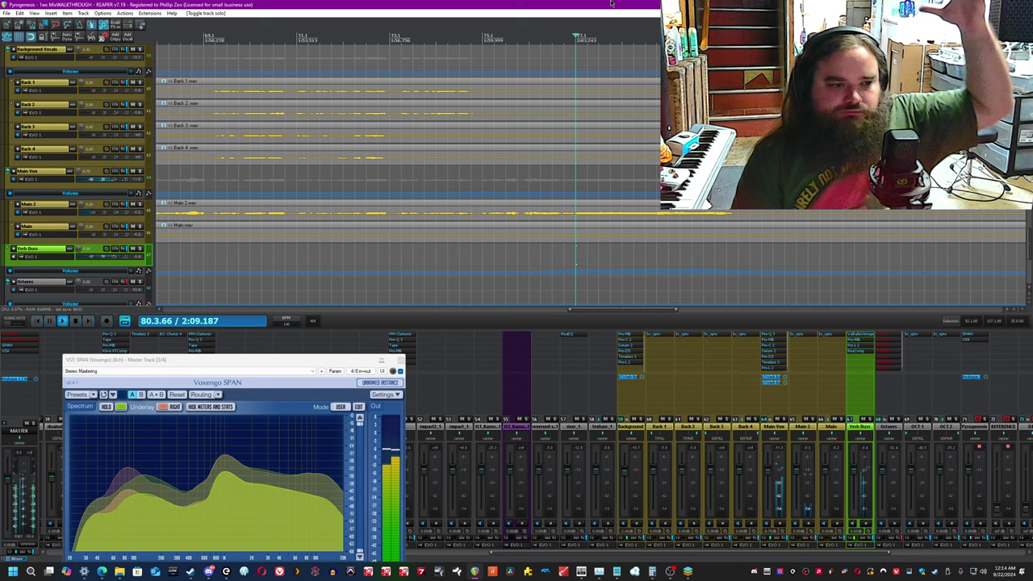
key("space")
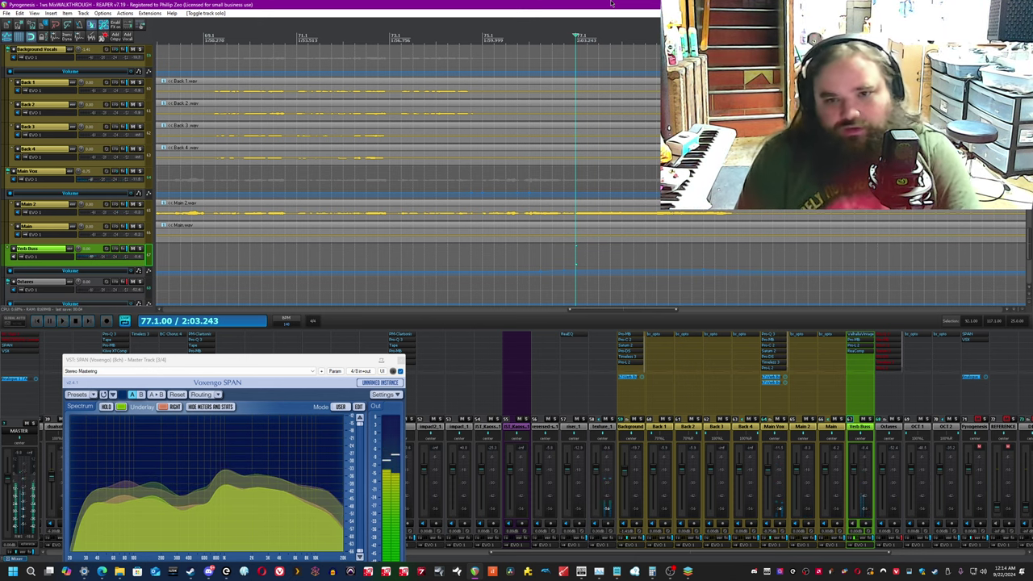
Solo the Octaves folder track and play it from bar 25 with its effects still bypassed.
scroll(599, 46, "down", 3)
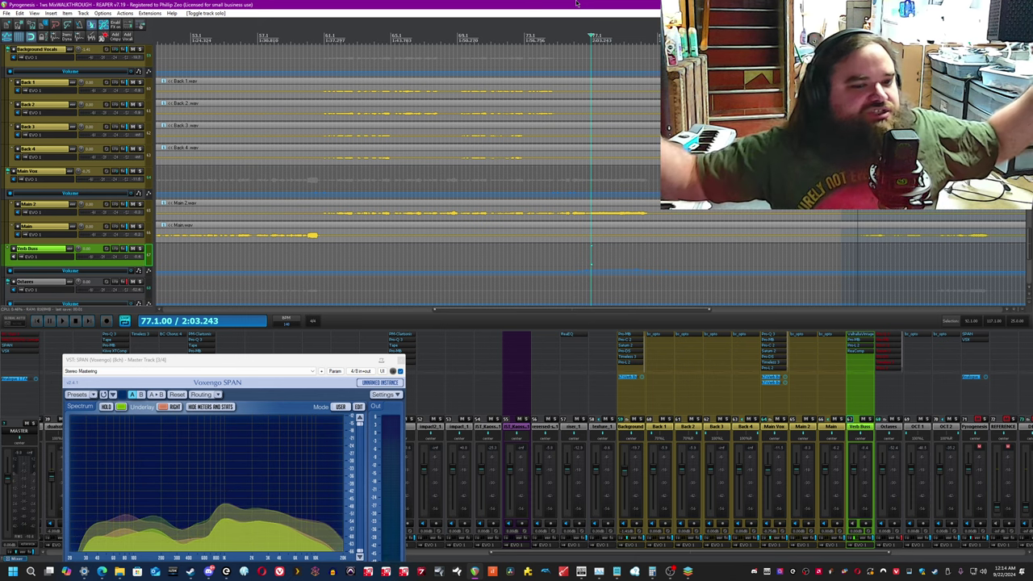
scroll(751, 279, "down", 3)
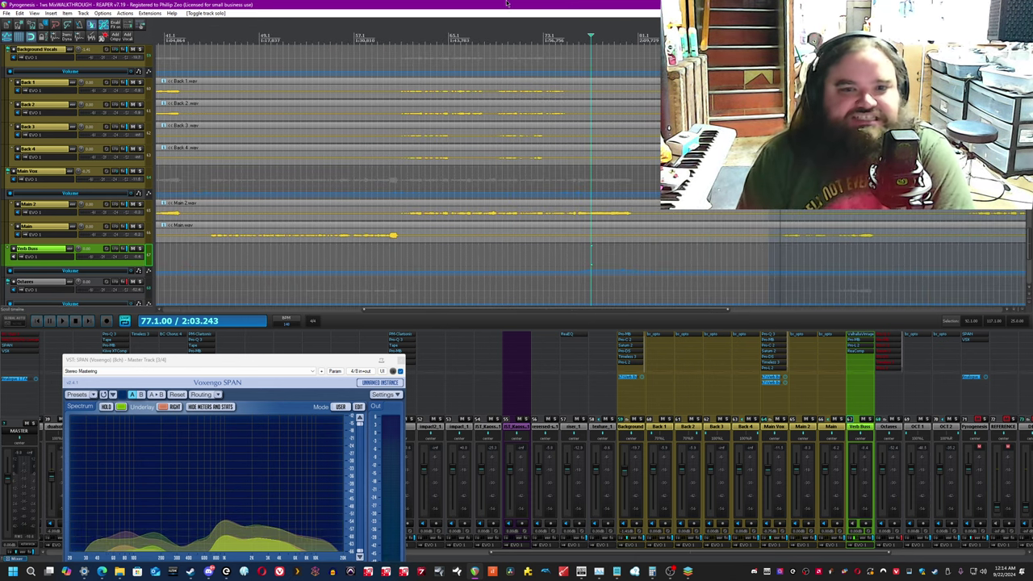
left_click(947, 426)
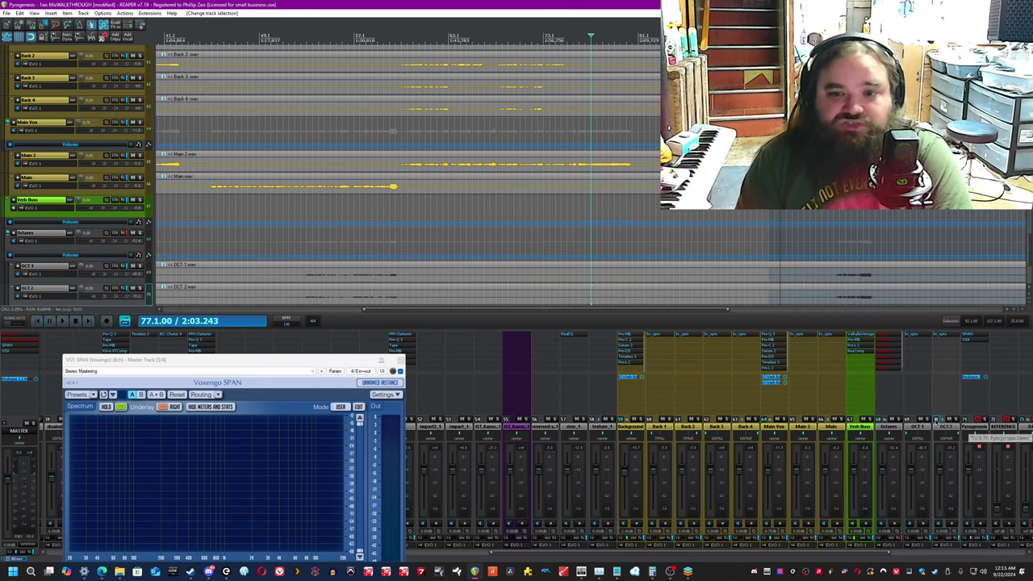
scroll(156, 245, "down", 2)
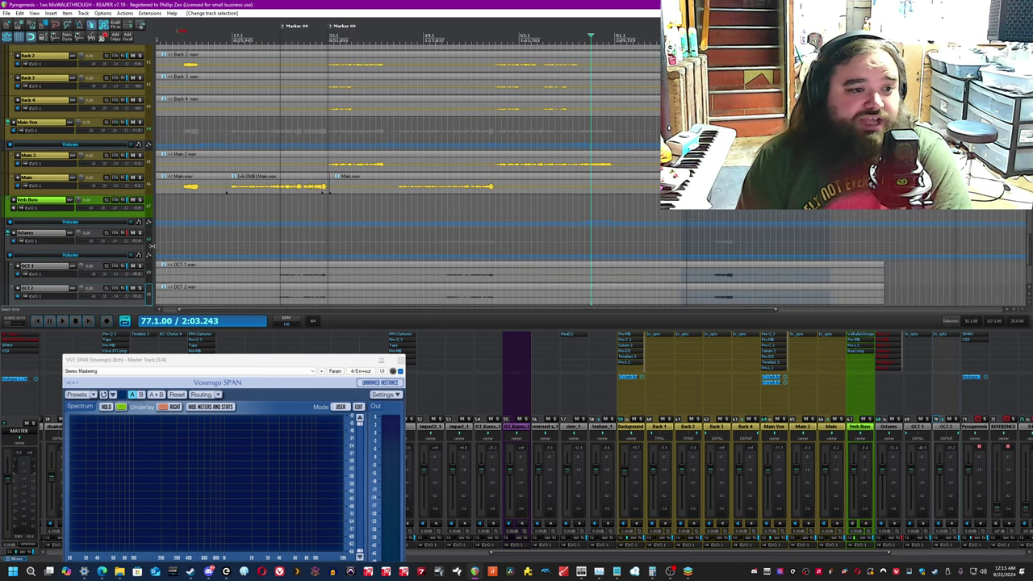
scroll(151, 248, "down", 2)
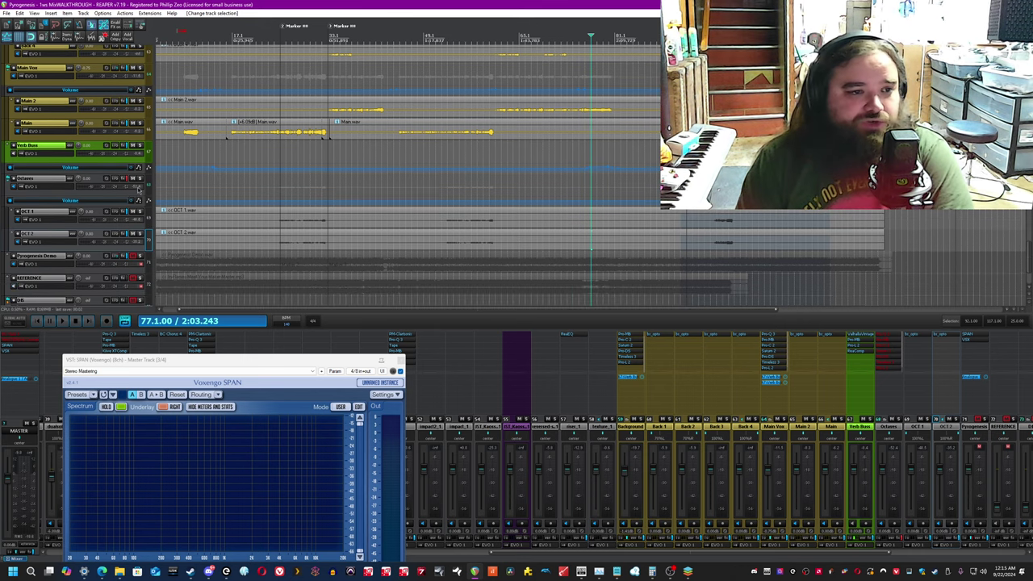
left_click(140, 178)
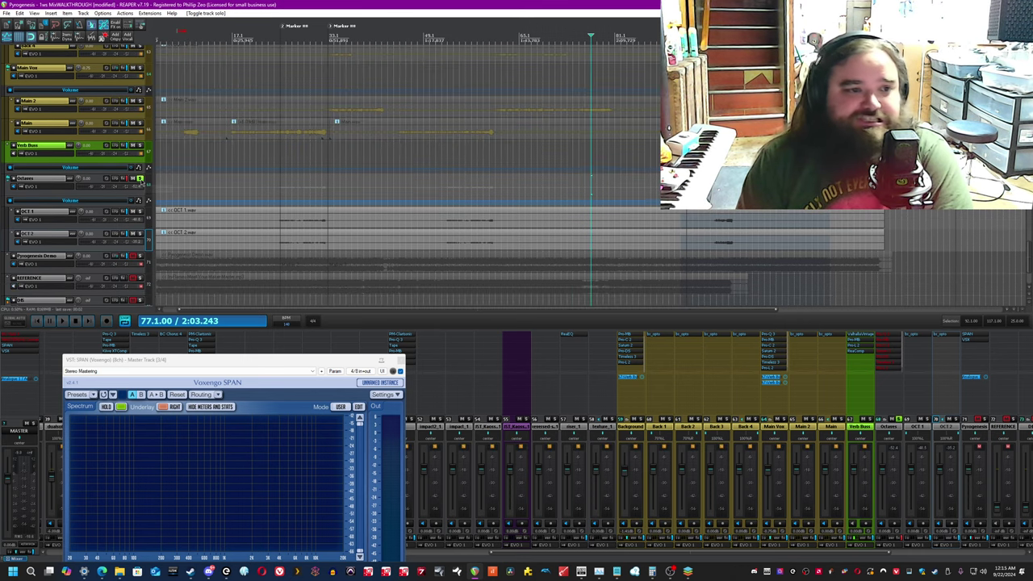
left_click(293, 187)
key("space")
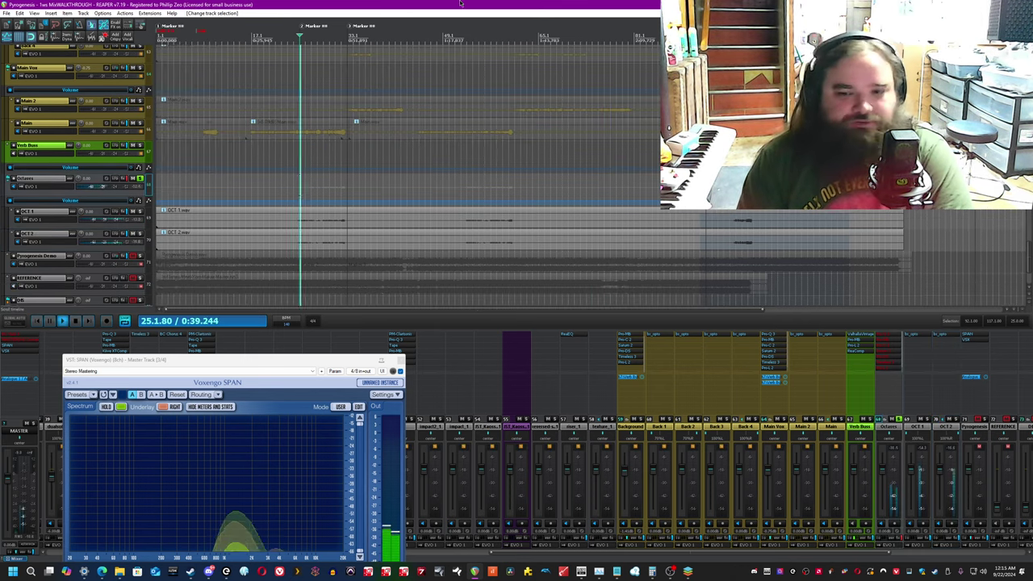
Enable the Octaves effects chain, audition it from bars 53 and 98, and return to marker 2 at bar 27.
left_click(902, 539)
left_click(468, 193)
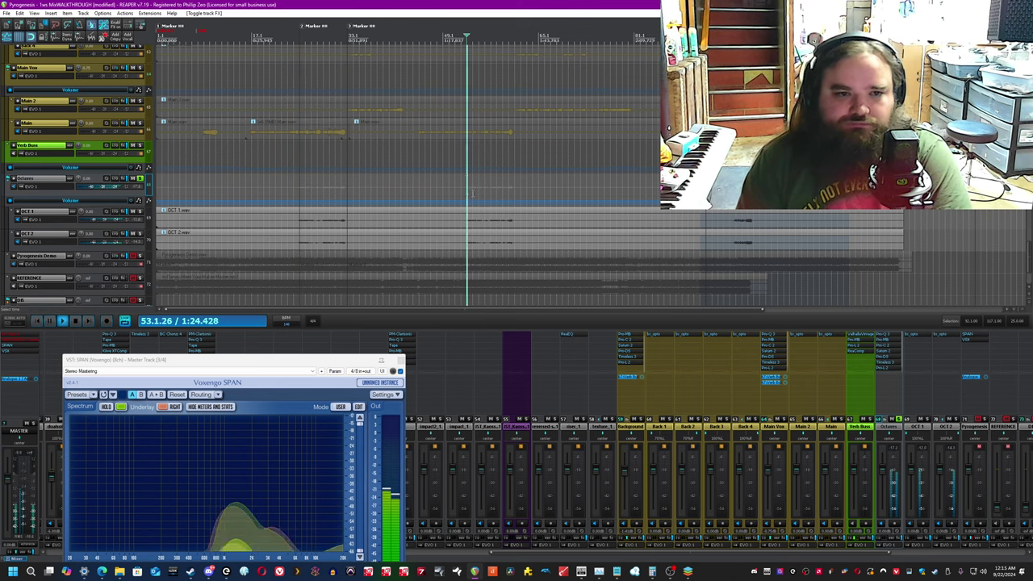
left_click(735, 190)
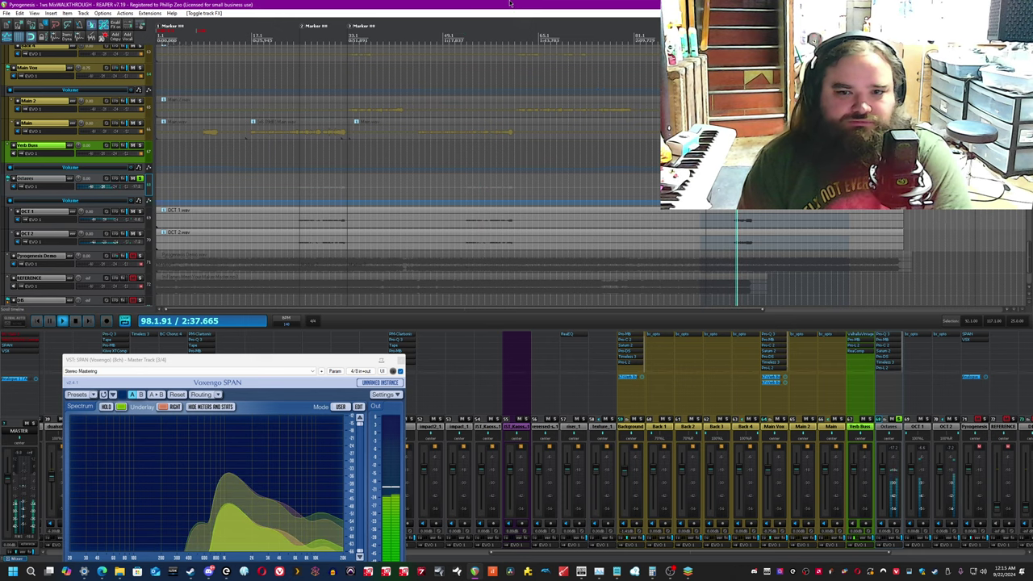
scroll(523, 40, "up", 2)
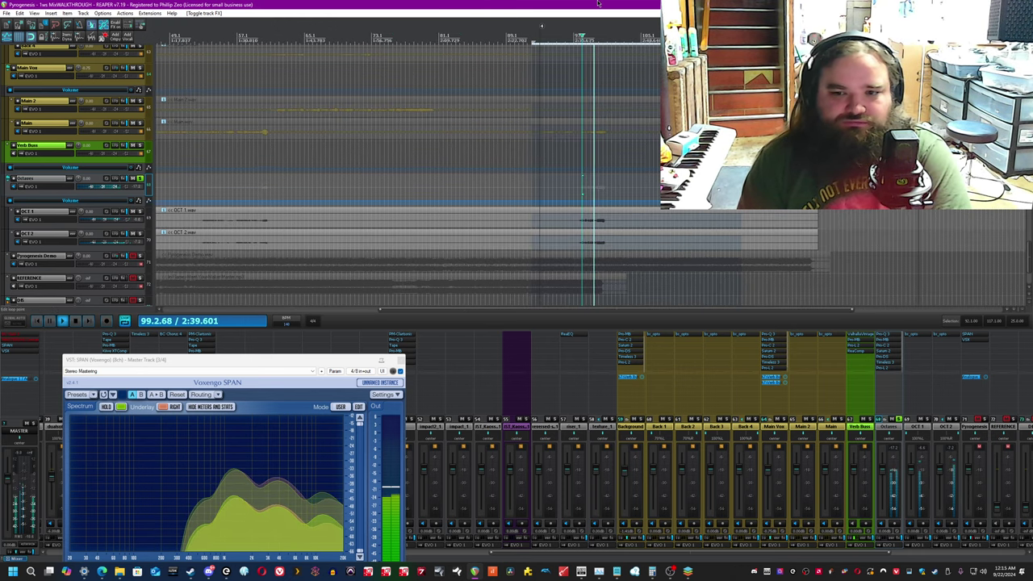
scroll(586, 156, "up", 2)
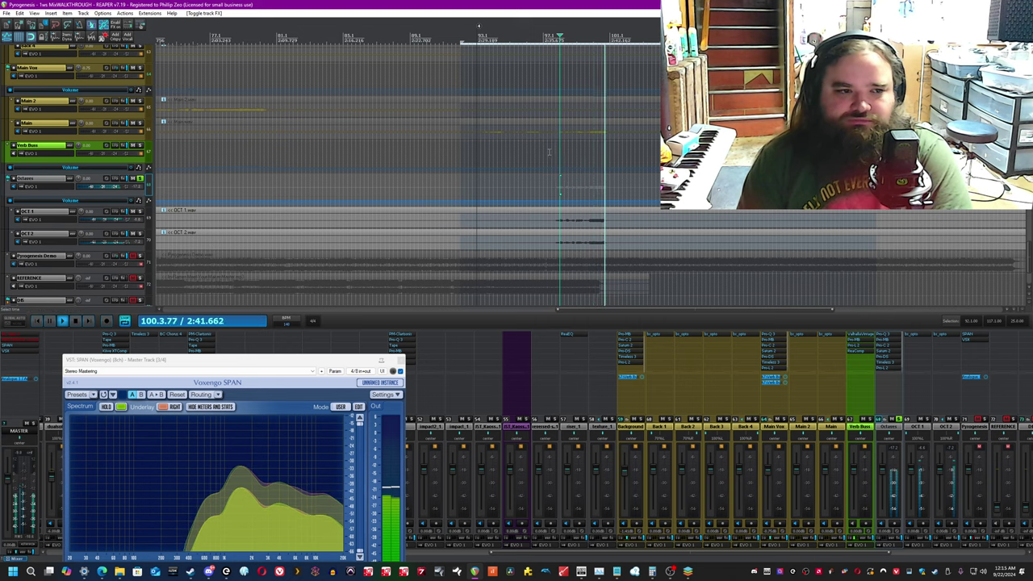
scroll(584, 162, "down", 3)
key("space")
scroll(325, 199, "down", 2)
key("2")
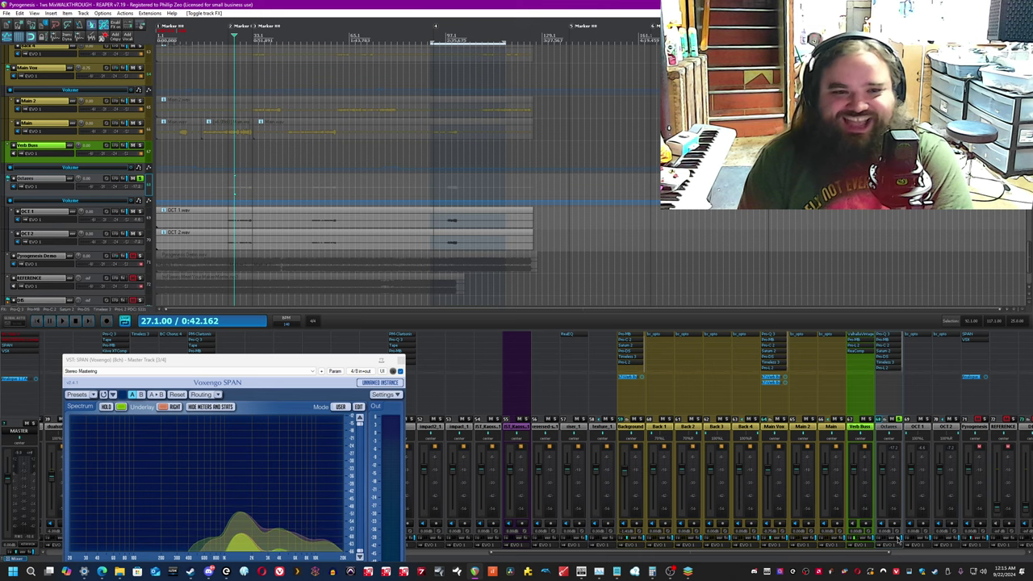
Open the Octaves effects chain, move its window below the tracks and bypass every plugin except Pro-Q 3.
left_click(898, 539)
left_click_drag(421, 28, 725, 262)
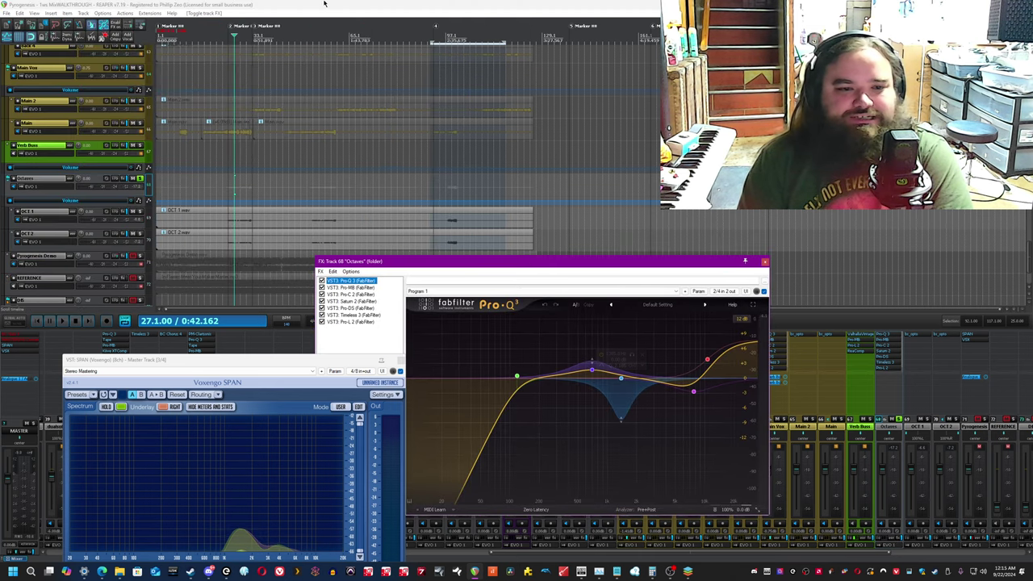
left_click_drag(385, 267, 552, 241)
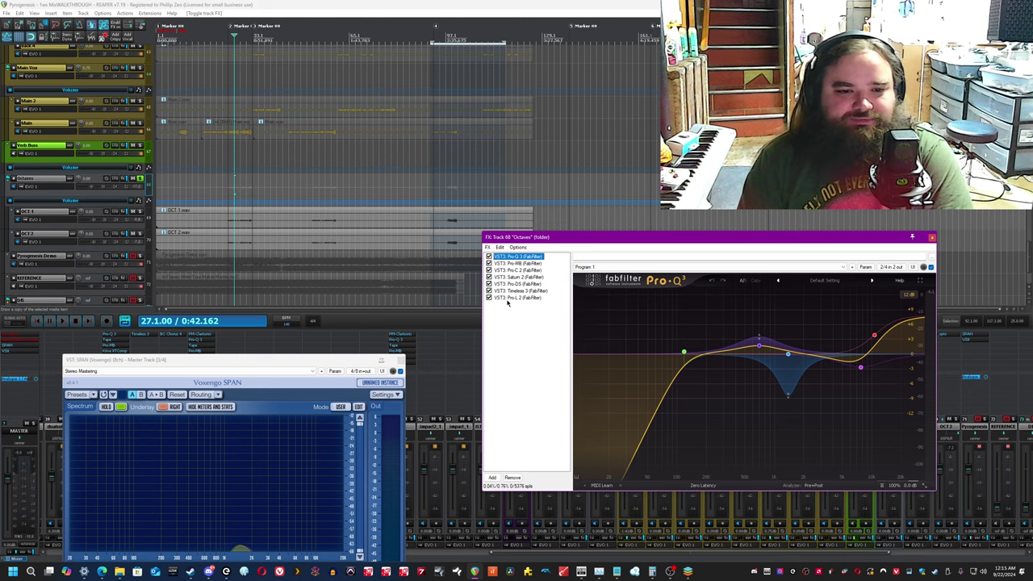
left_click(489, 298)
left_click_drag(492, 288, 490, 264)
left_click(517, 257)
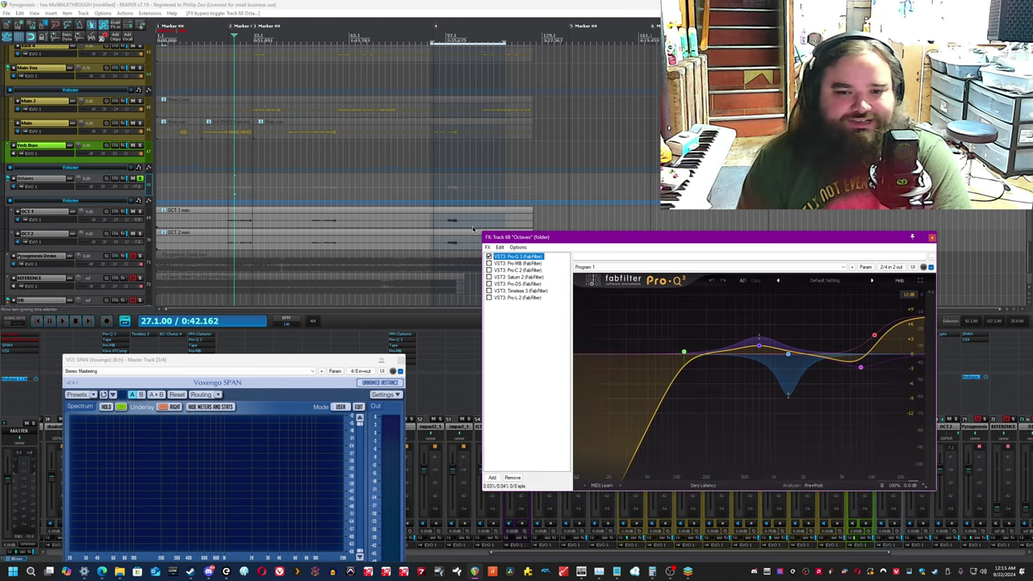
Inspect Pro-Q 3's dynamic mid-range cut on Octaves and audition the EQ from bar 97.
left_click(557, 221)
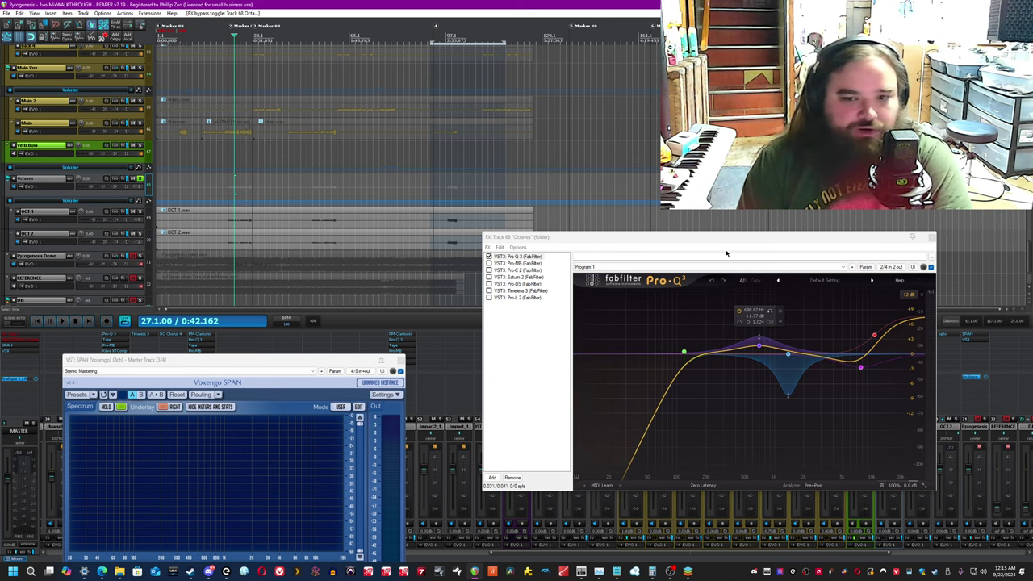
left_click(789, 355)
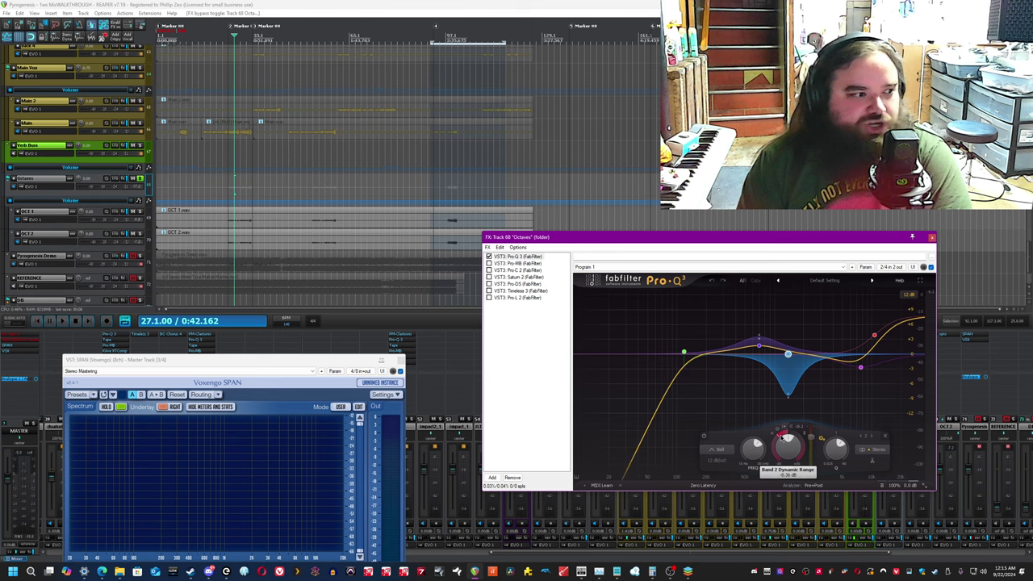
left_click(526, 3)
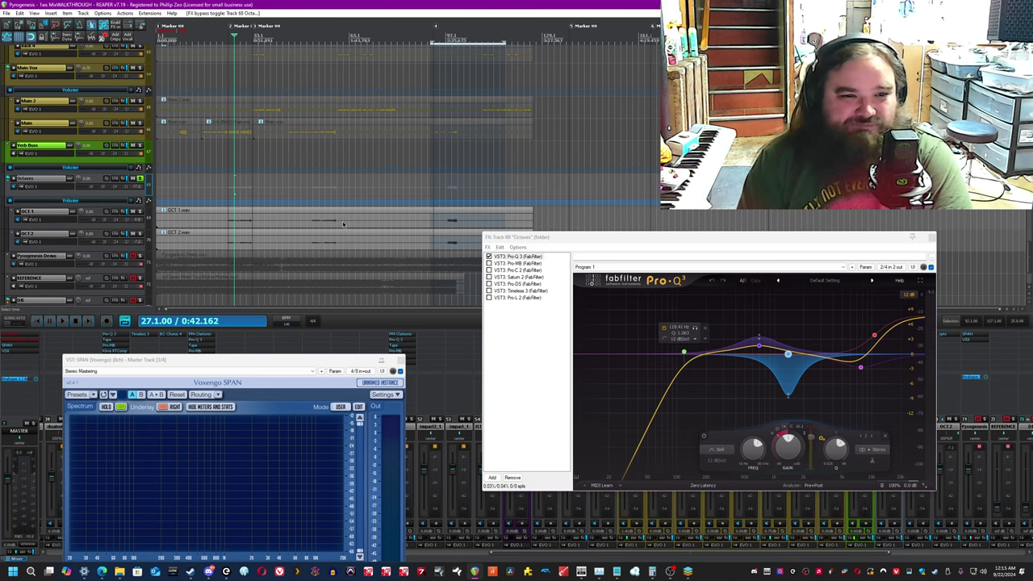
left_click(444, 183)
key("space")
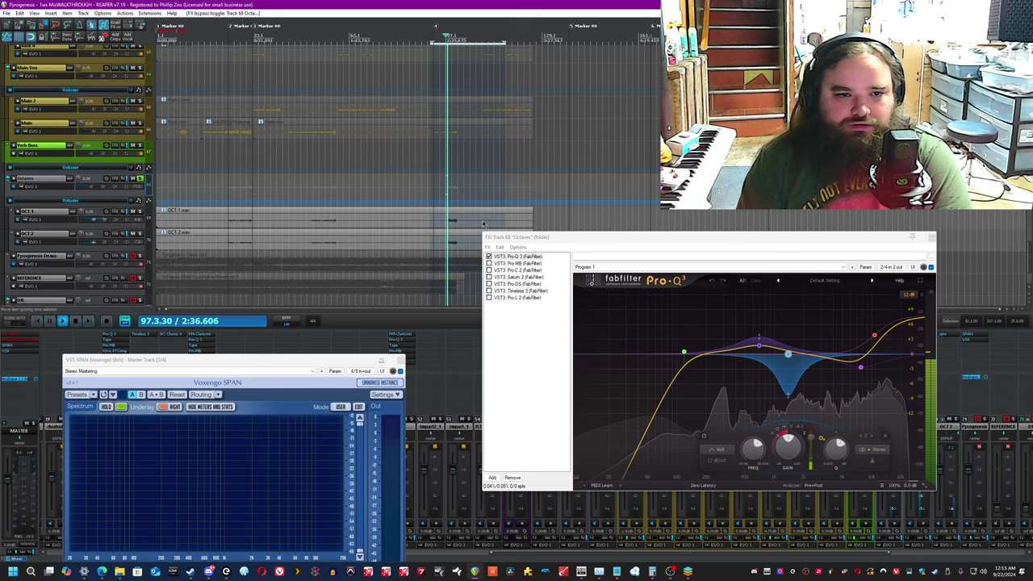
scroll(446, 183, "up", 4)
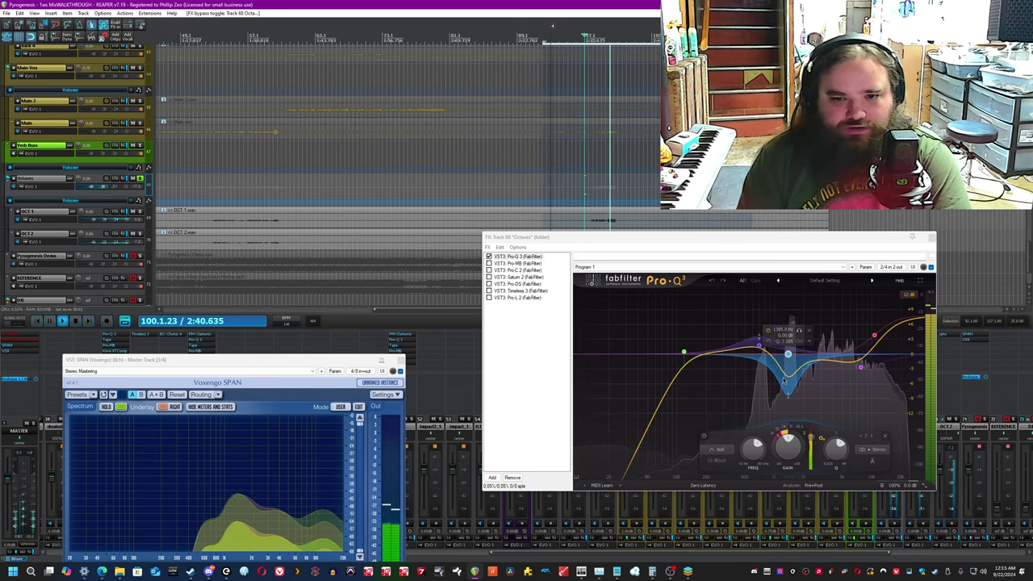
key("space")
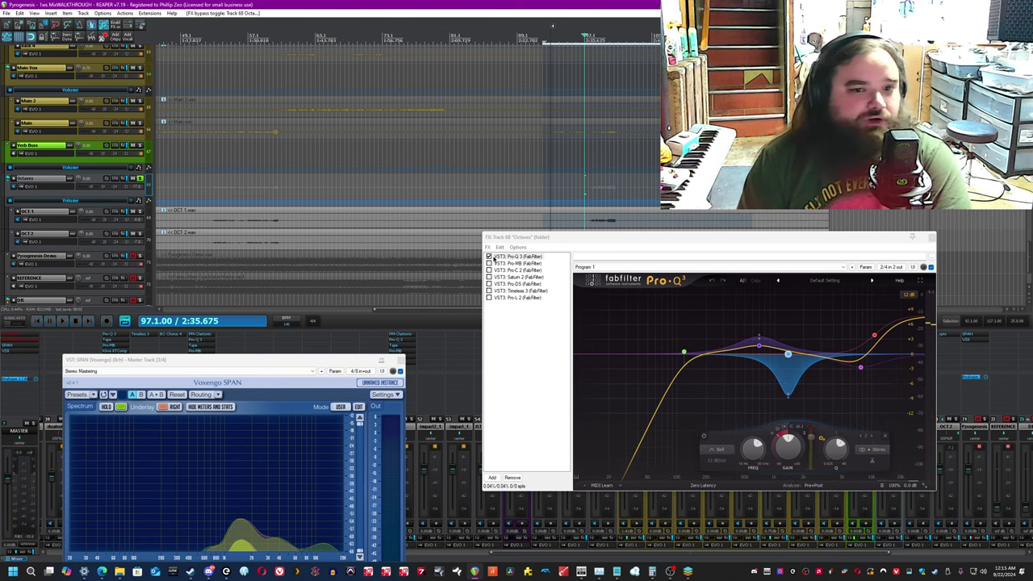
Bypass Pro-Q 3 on Octaves, play from bar 97 to compare, and re-enable it.
left_click(488, 257)
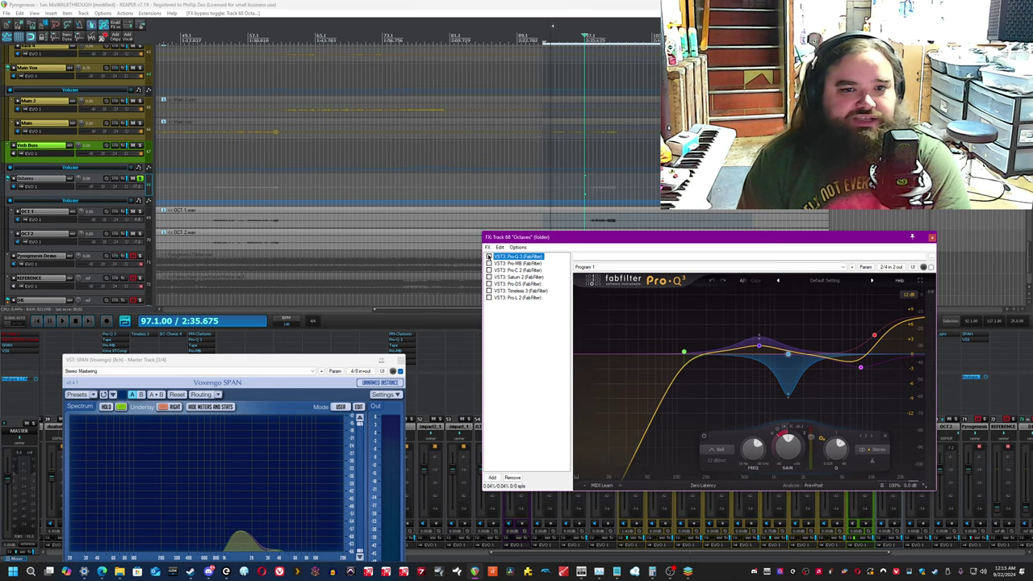
left_click(529, 4)
key("space")
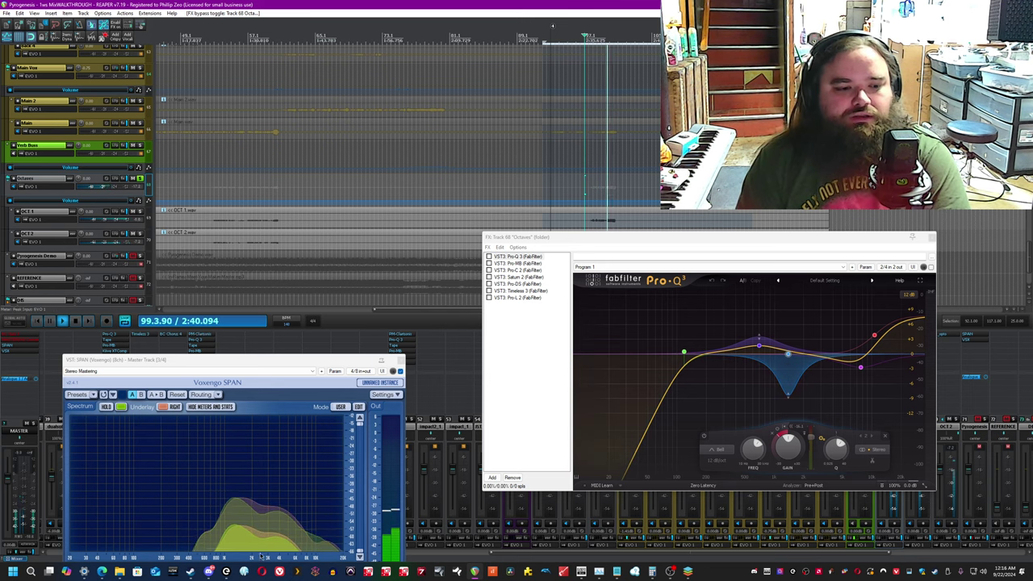
key("space")
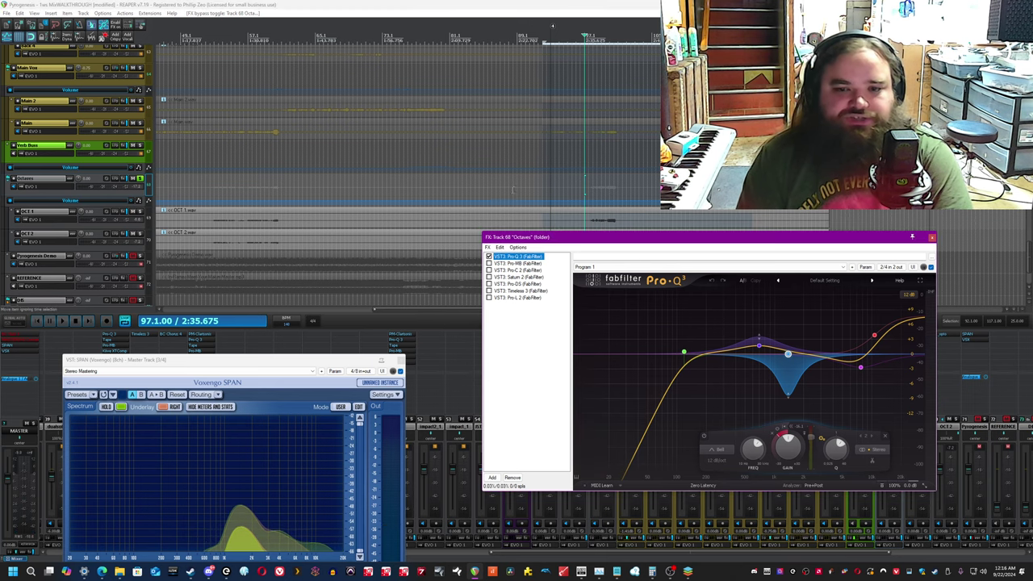
left_click(488, 256)
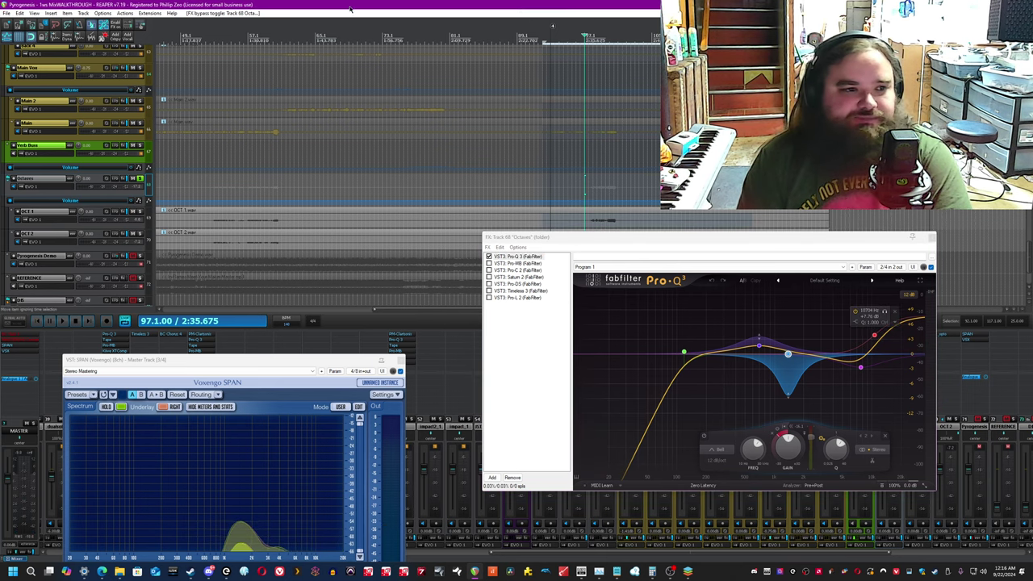
Open and enable Pro-MB in the Octaves effects chain.
left_click(494, 263)
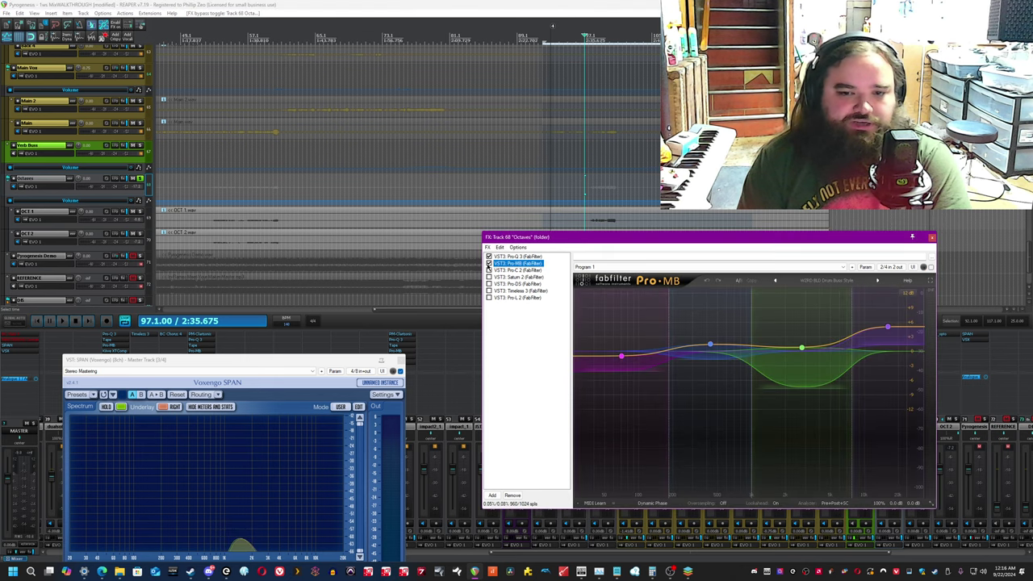
left_click(497, 3)
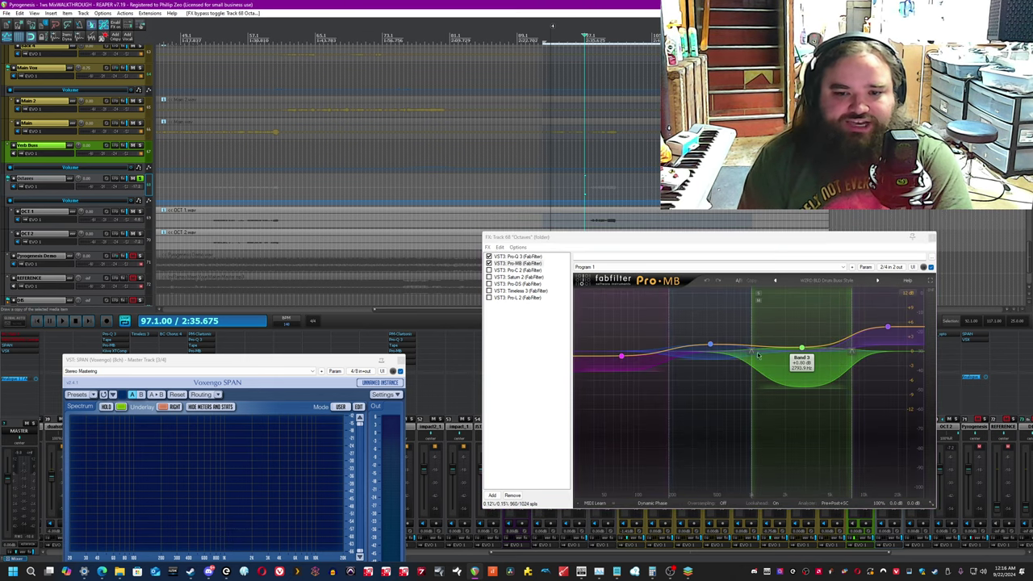
Audition Pro-MB's bands on Octaves from bar 97, and enable Pro-C 2 and play the same passage through it.
left_click(756, 403)
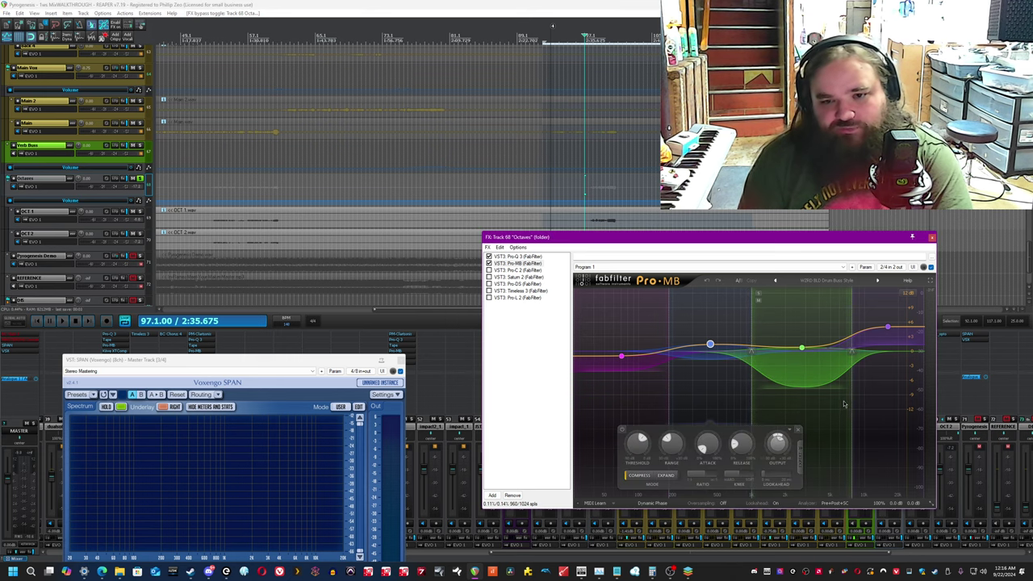
left_click(440, 3)
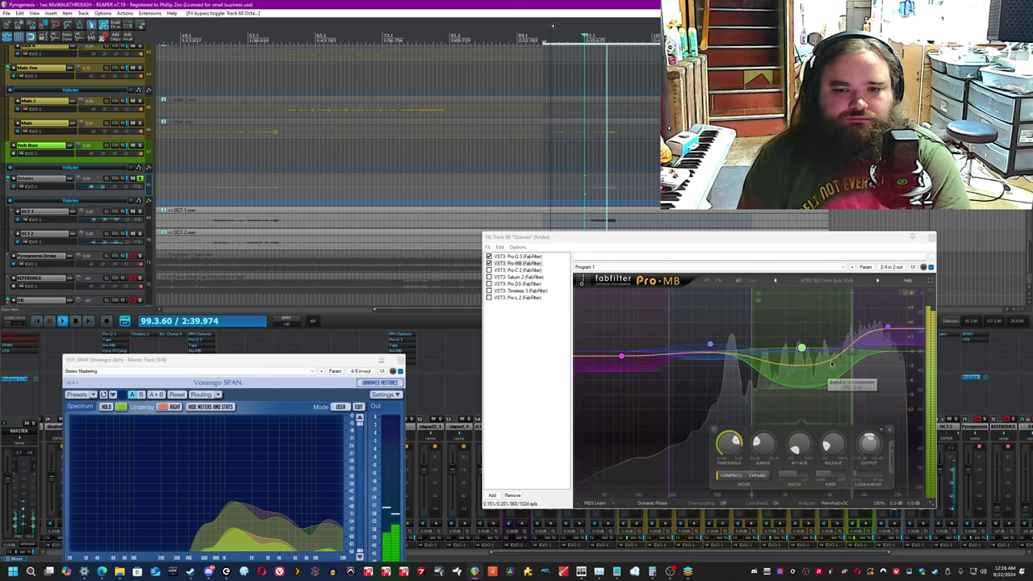
left_click(518, 270)
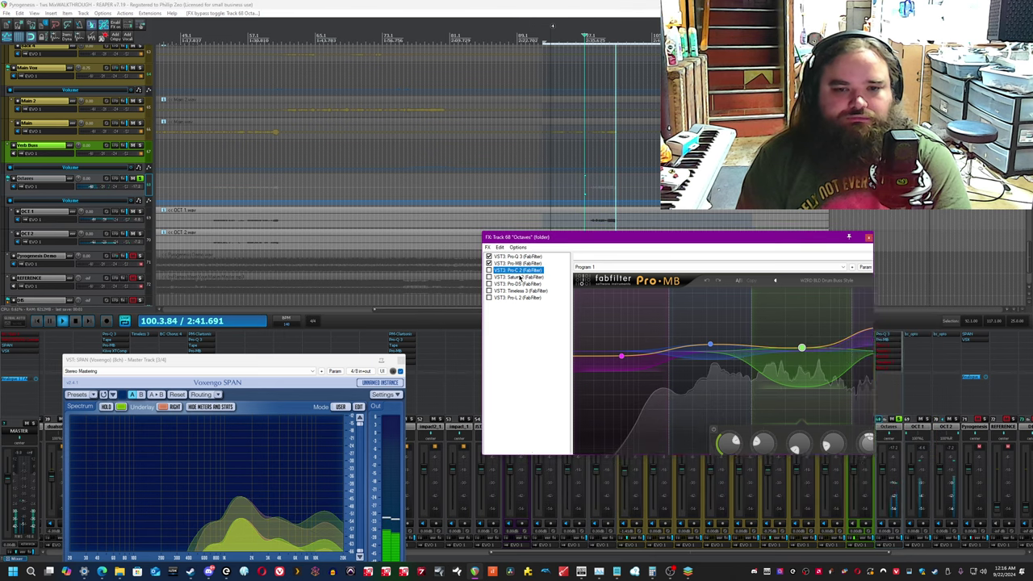
left_click(423, 4)
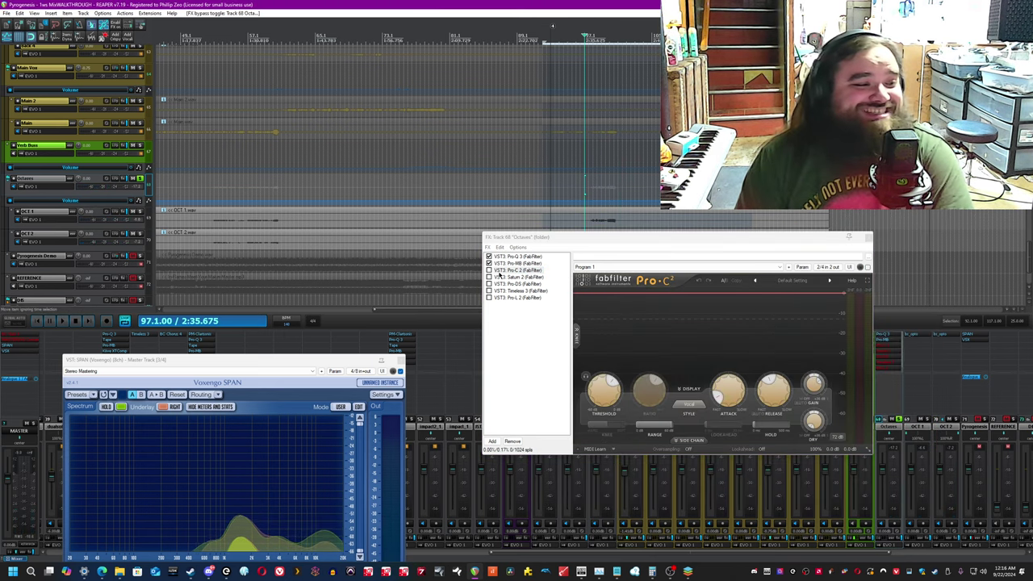
key("space")
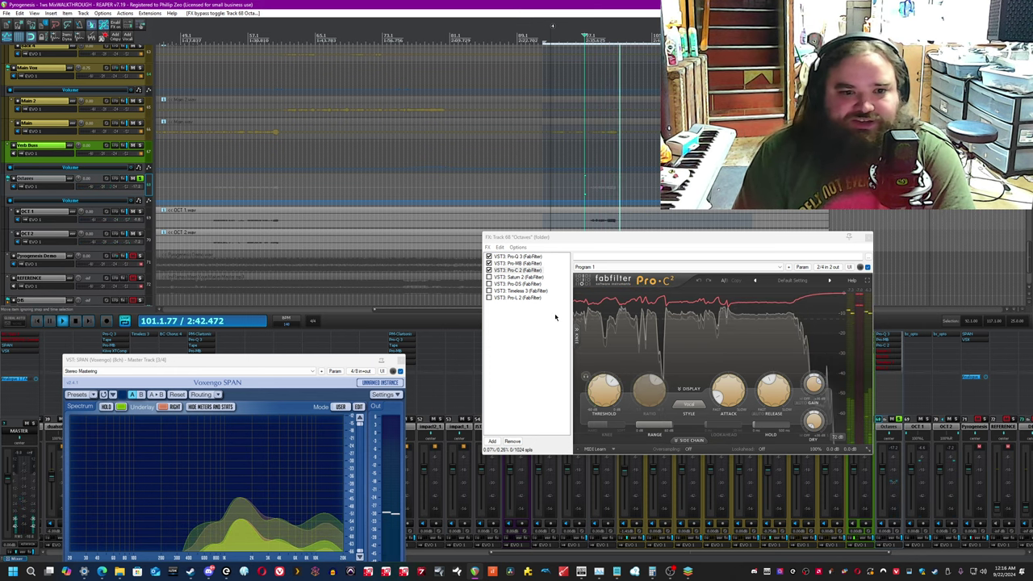
key("space")
Enable Saturn 2 in the Octaves effects chain, play from bar 97 and inspect its Clean Tape upper band.
left_click(490, 277)
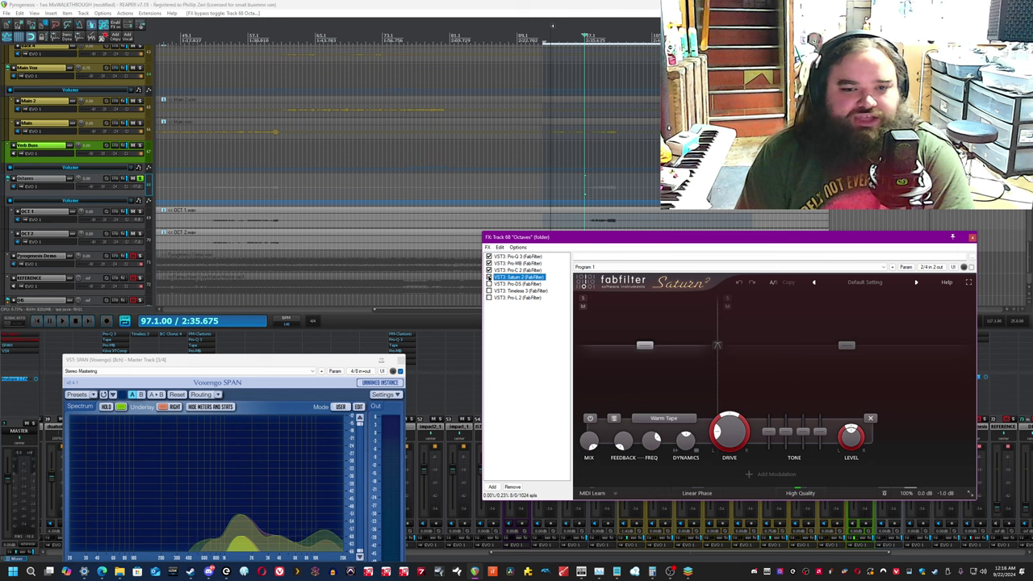
left_click(516, 4)
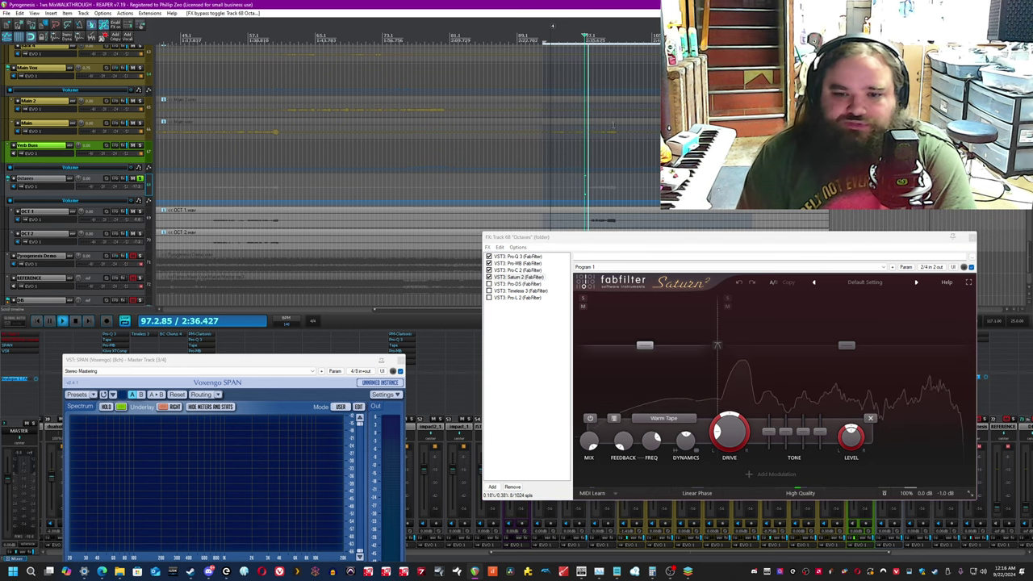
left_click(866, 405)
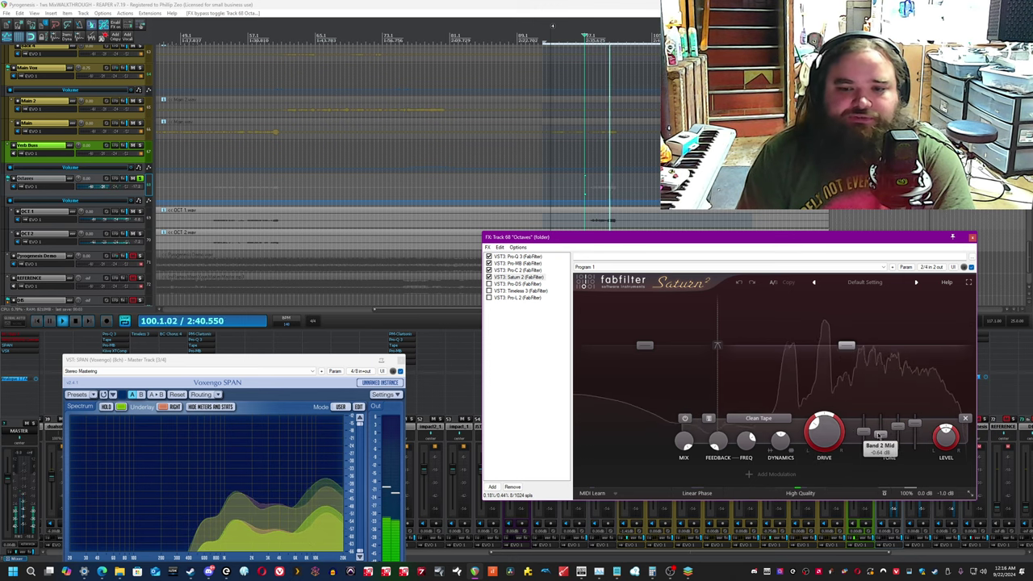
Enable Pro-DS in the Octaves effects chain and audition its de-essing from bar 97.
left_click(517, 284)
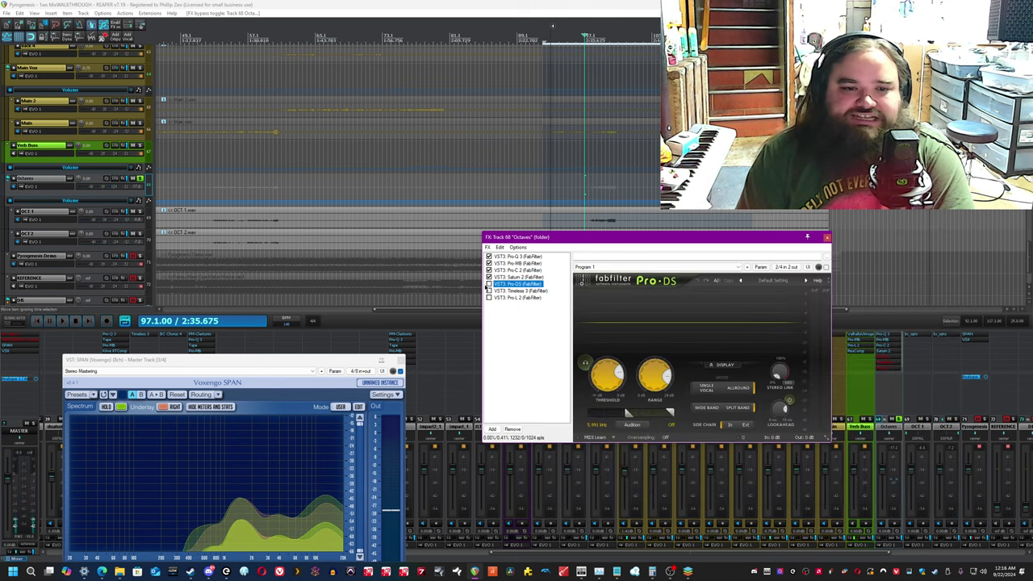
left_click(576, 3)
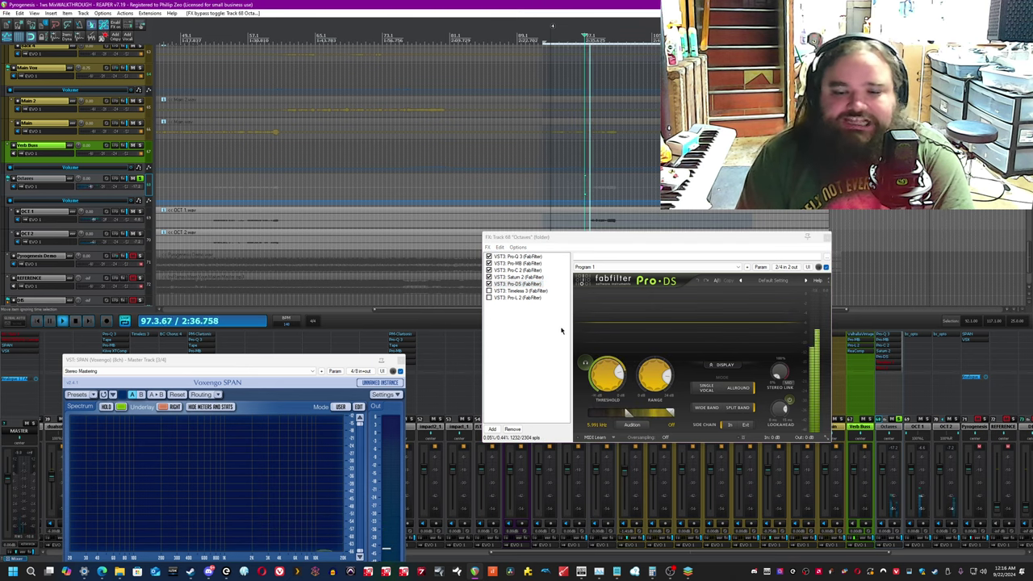
left_click(802, 316)
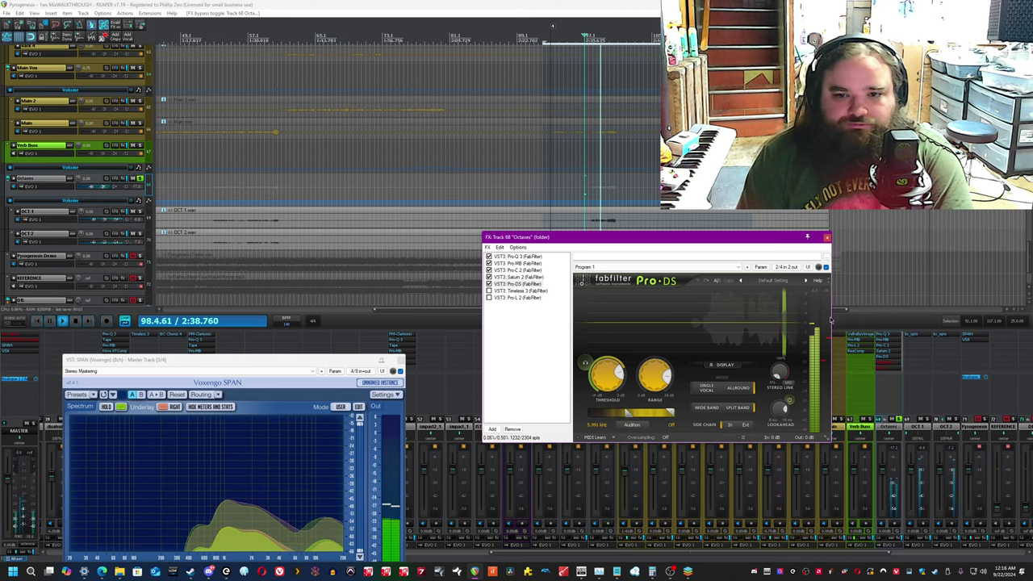
left_click(567, 4)
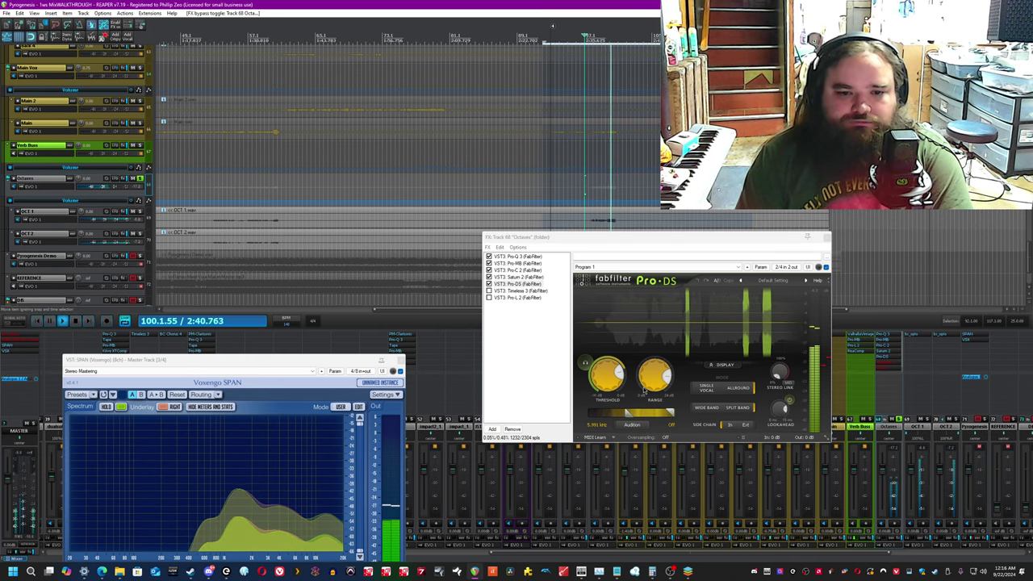
Enable Timeless 3 in the Octaves effects chain and play from bar 97 to hear the delay.
left_click(526, 290)
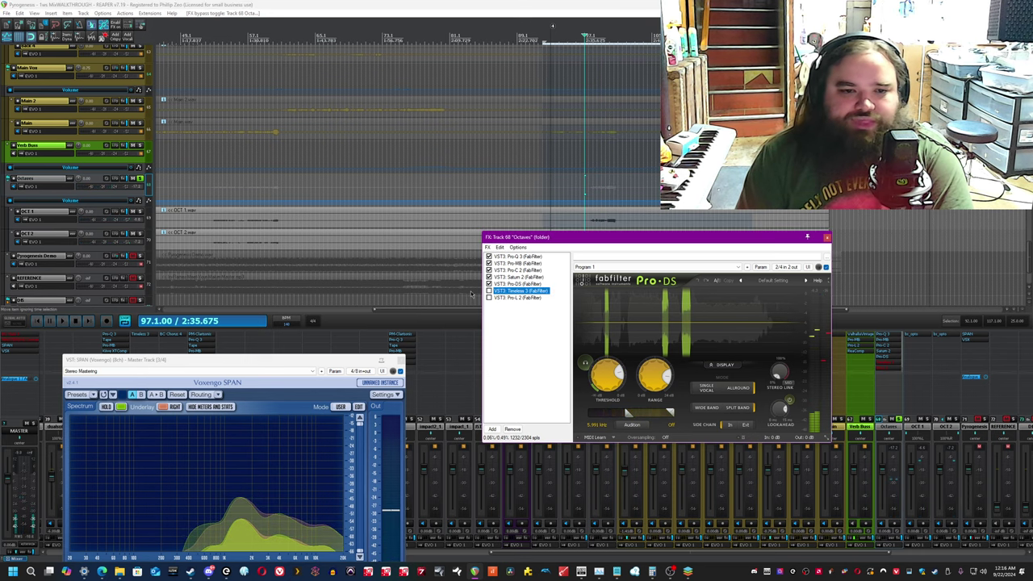
left_click(420, 5)
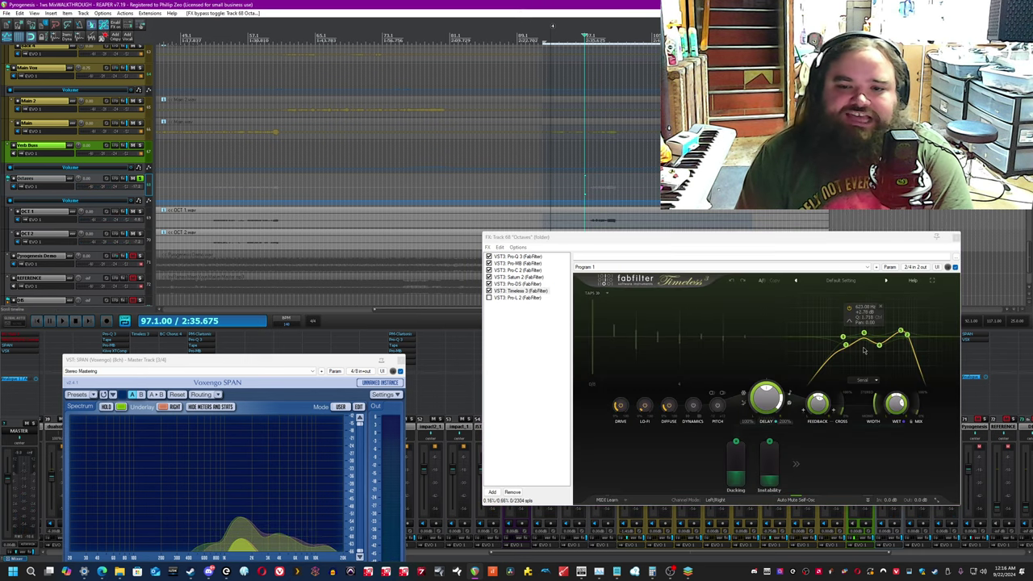
key("space")
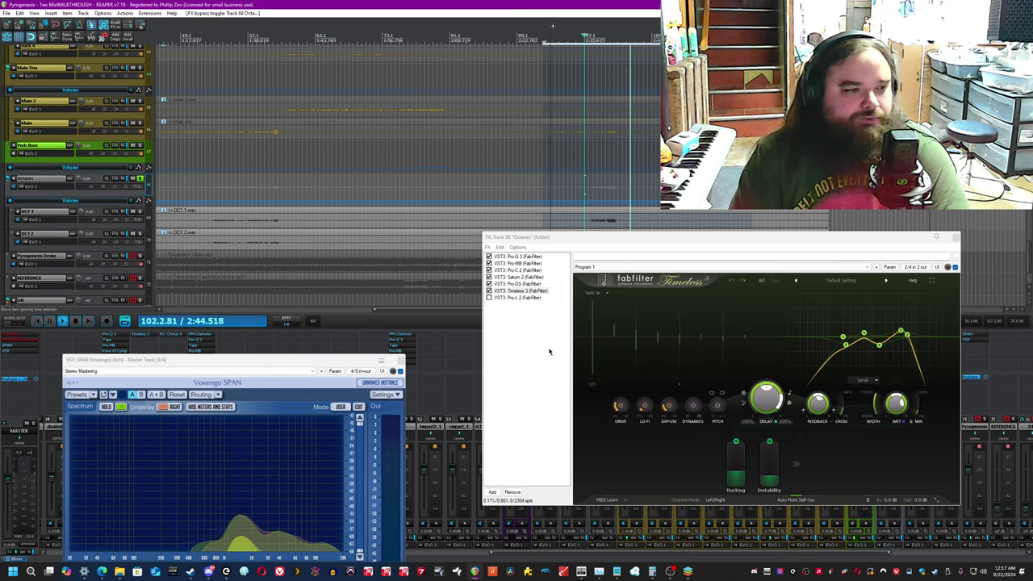
Open Pro-L 2 on Octaves, play from bar 97 and enable the limiter during playback.
left_click(521, 291)
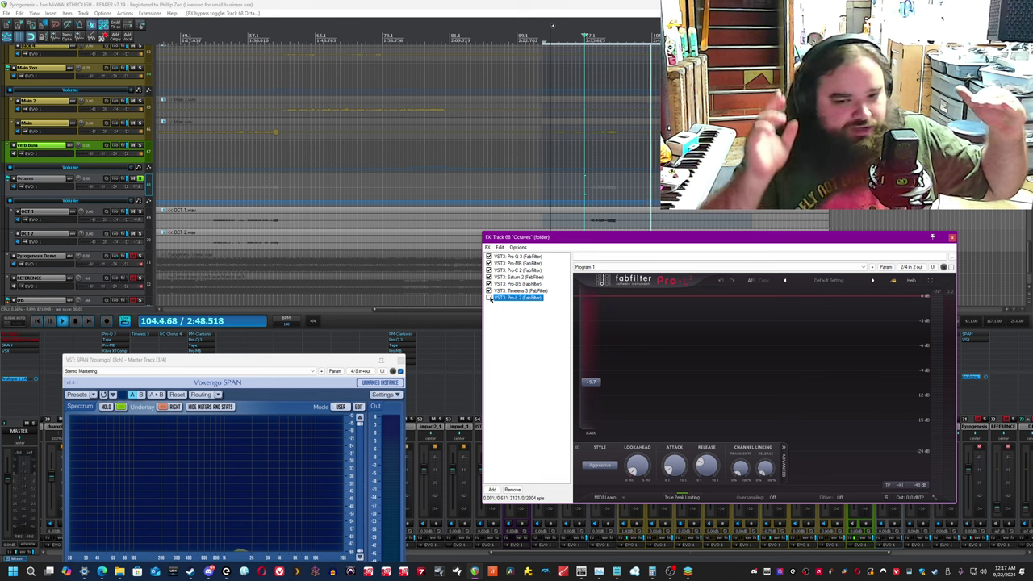
left_click(528, 3)
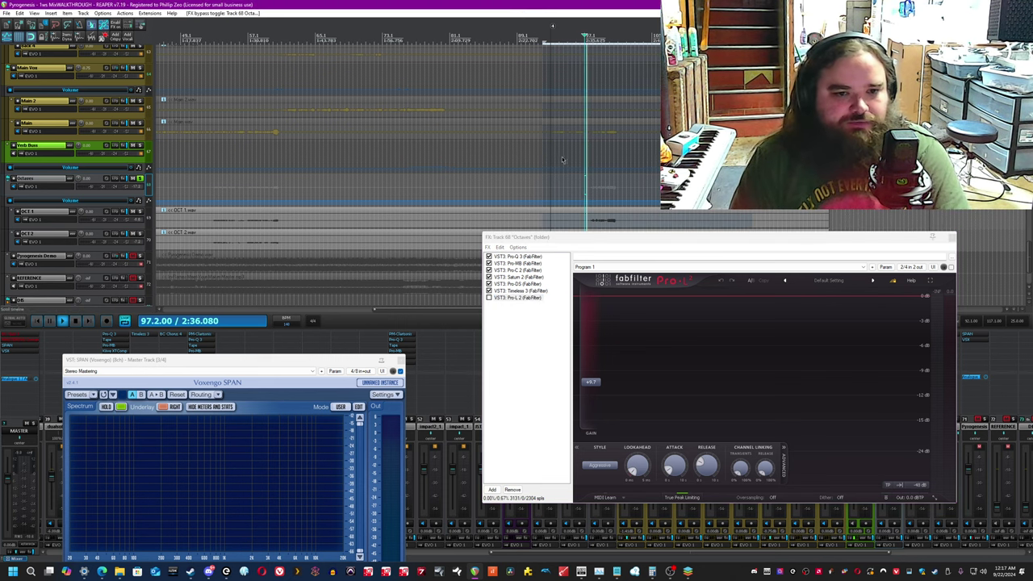
left_click(489, 298)
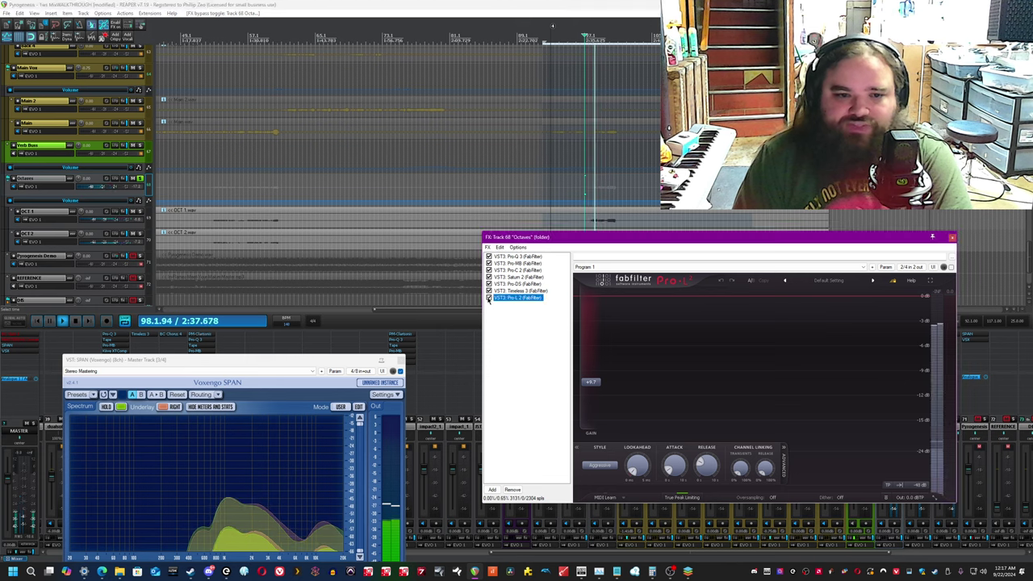
left_click(597, 3)
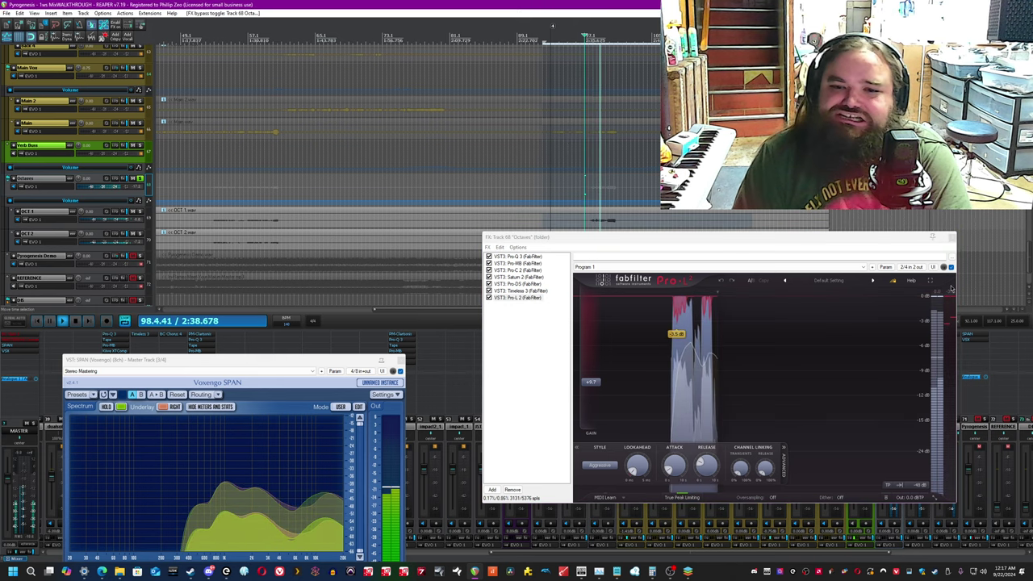
Close the Octaves effects chain, stop playback and unsolo the Octaves folder.
left_click(952, 238)
key("space")
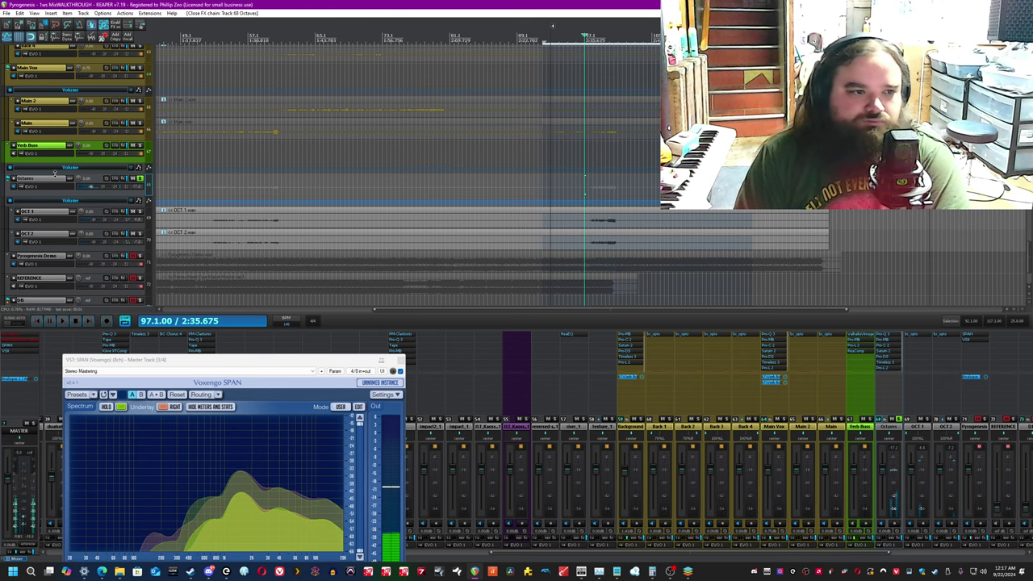
left_click(141, 179)
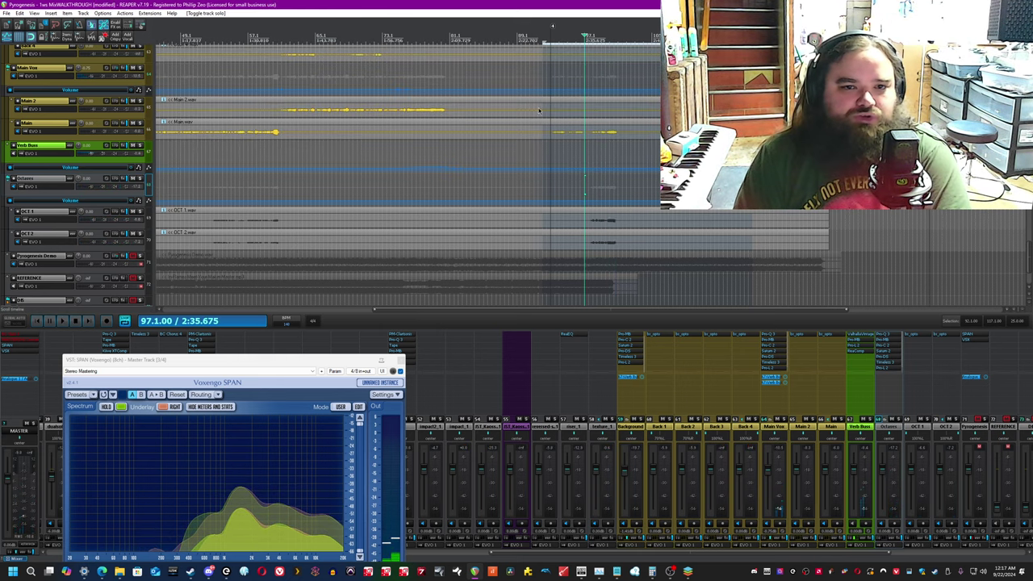
Place the edit cursor at 93.3 and play the full mix through the Octaves passage.
left_click(555, 68)
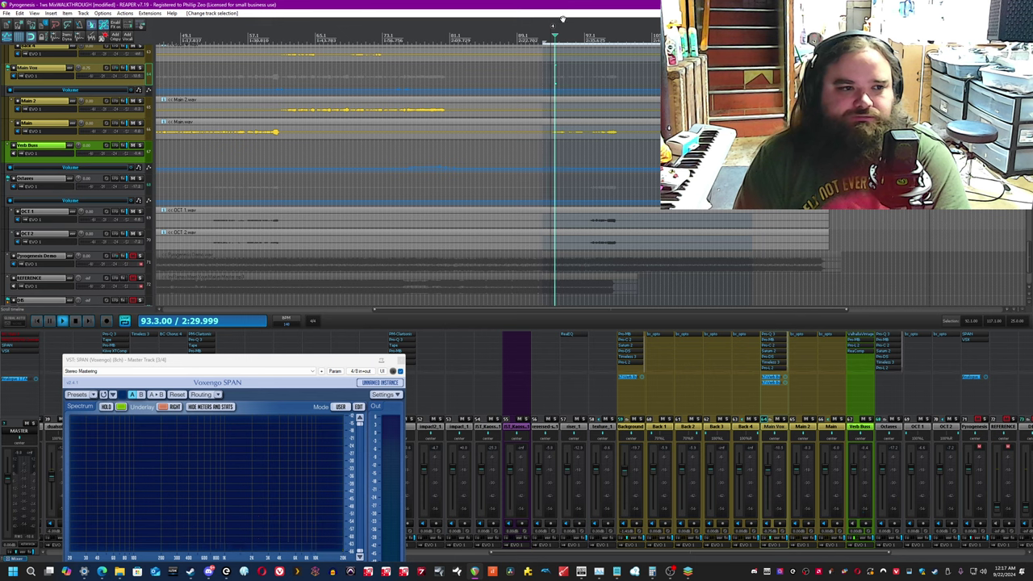
key("space")
scroll(495, 97, "down", 2)
scroll(473, 142, "up", 2)
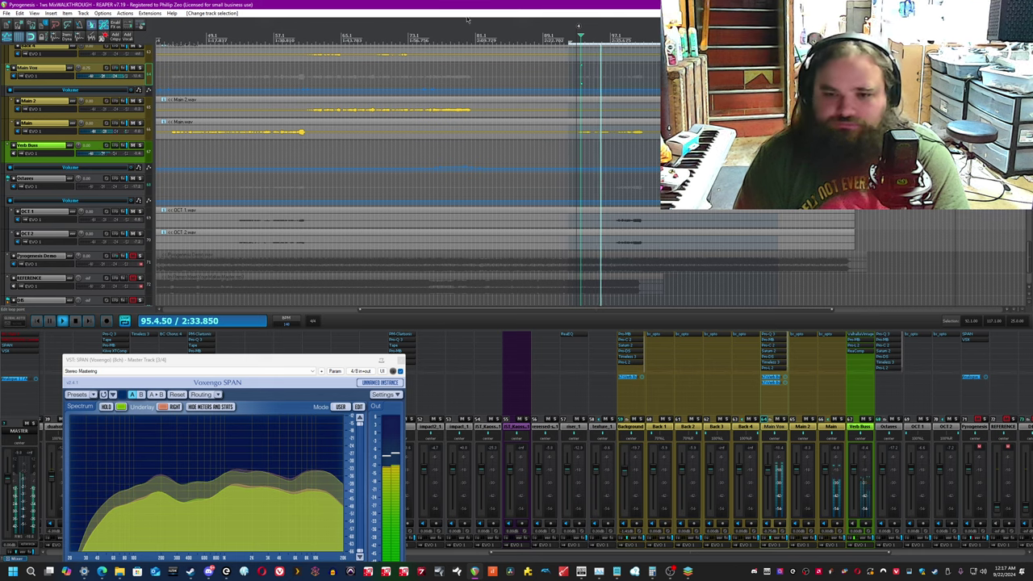
key("equal")
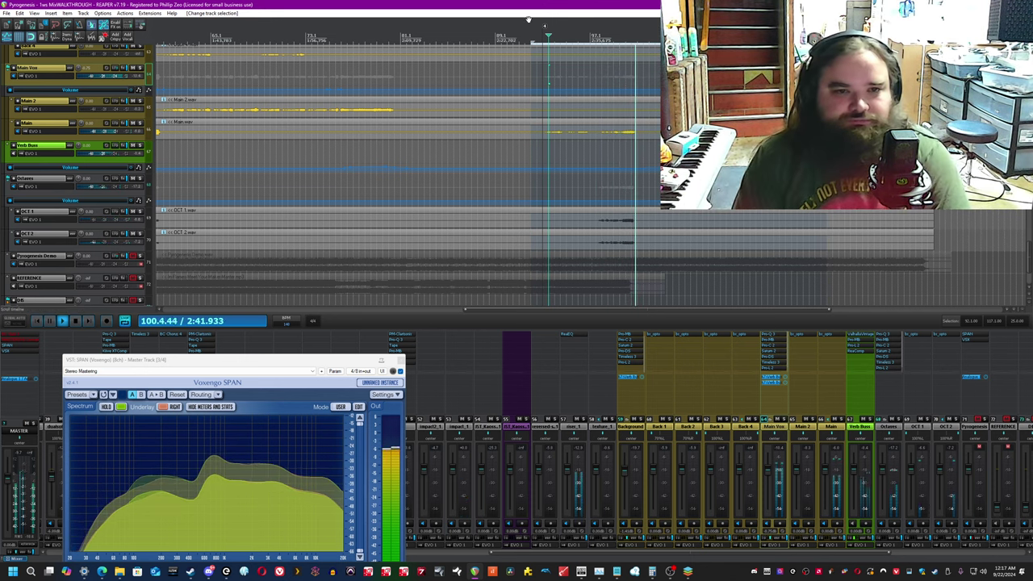
Play the mix from 93.3 with the Octaves effects bypassed, re-enable them and save the project.
key("space")
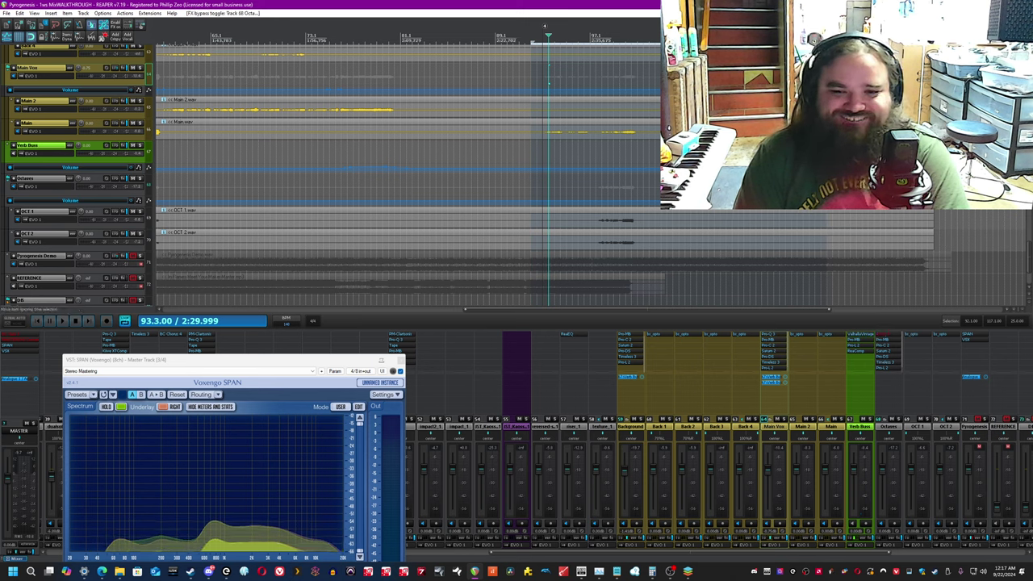
key("space")
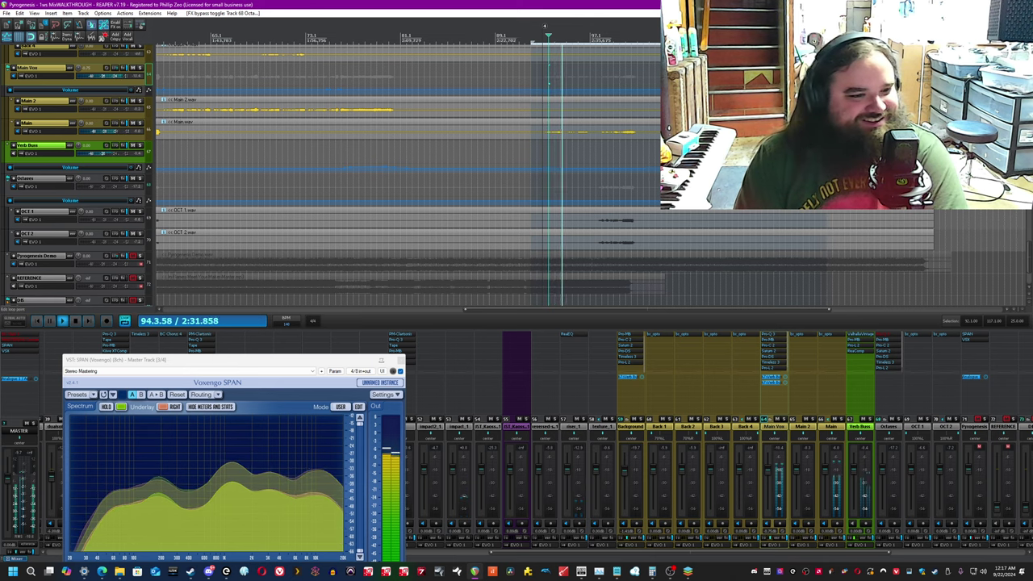
left_click(886, 341, "shift")
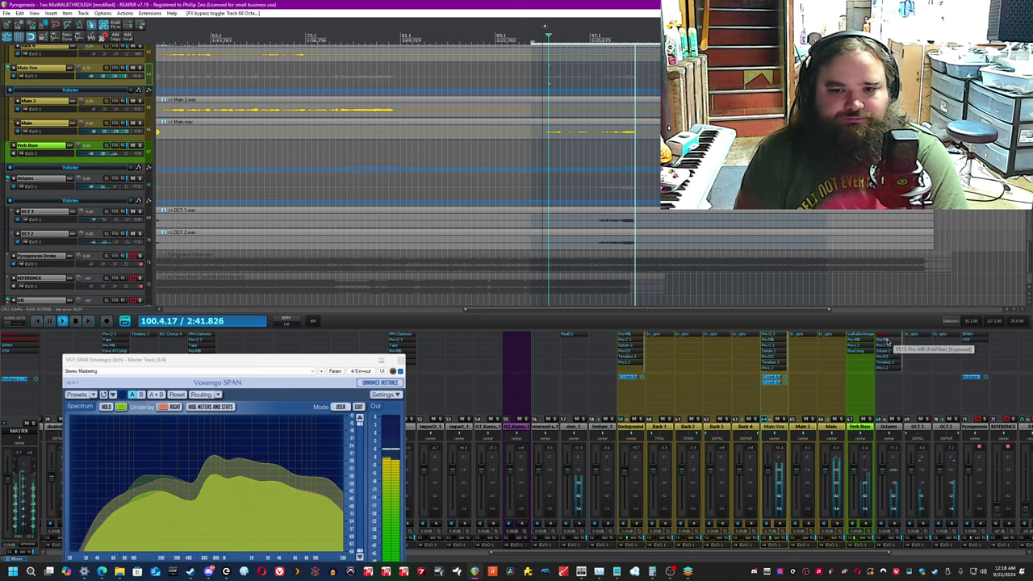
key("ctrl+s")
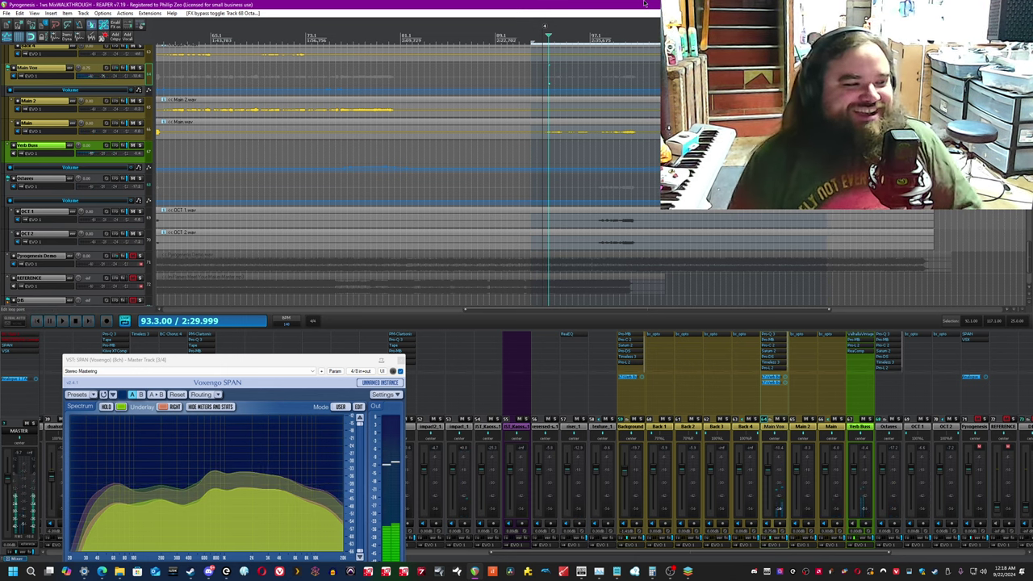
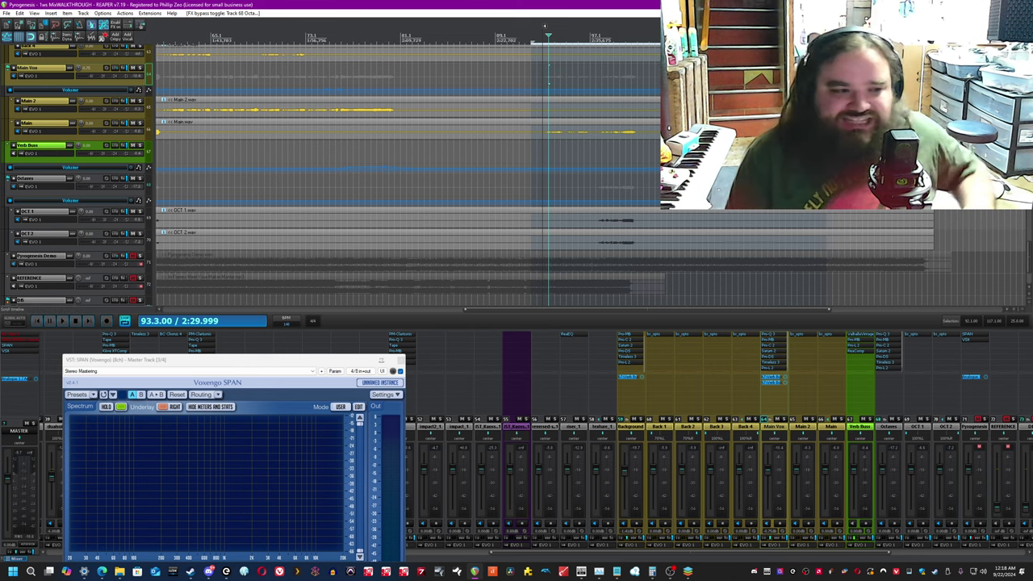
scroll(466, 165, "down", 4)
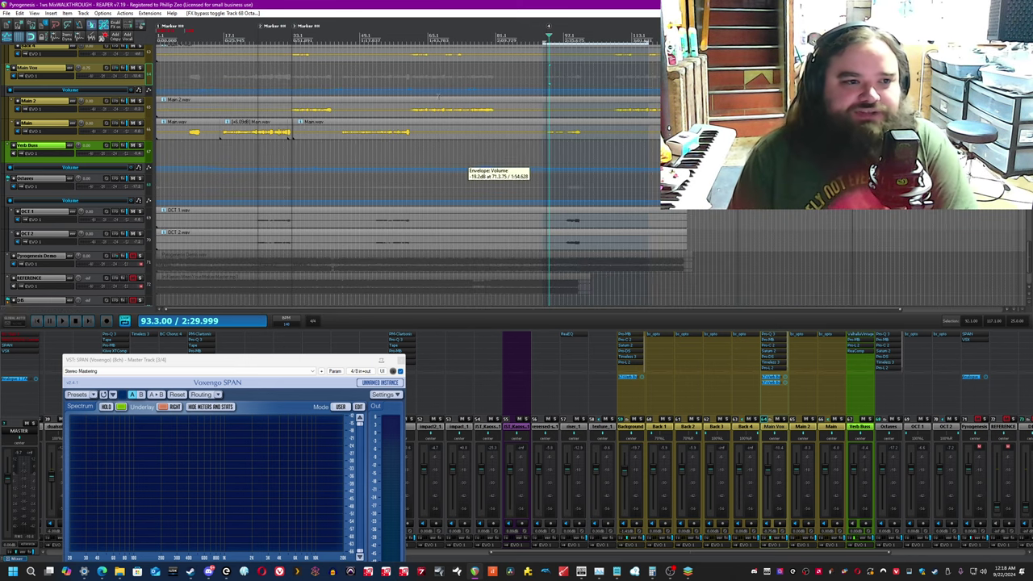
left_click(321, 79)
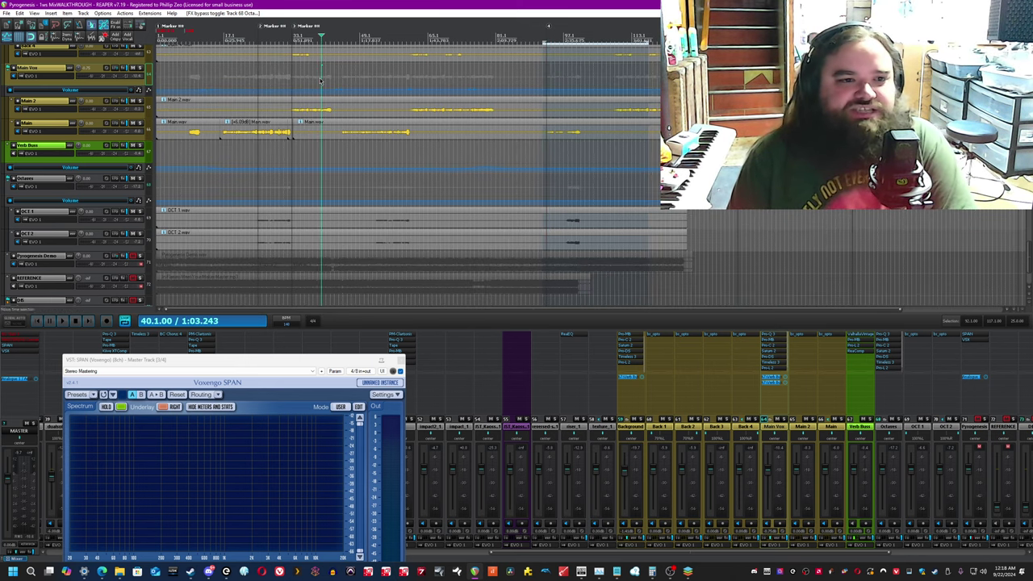
left_click(495, 71)
scroll(496, 97, "up", 10)
scroll(495, 97, "down", 2)
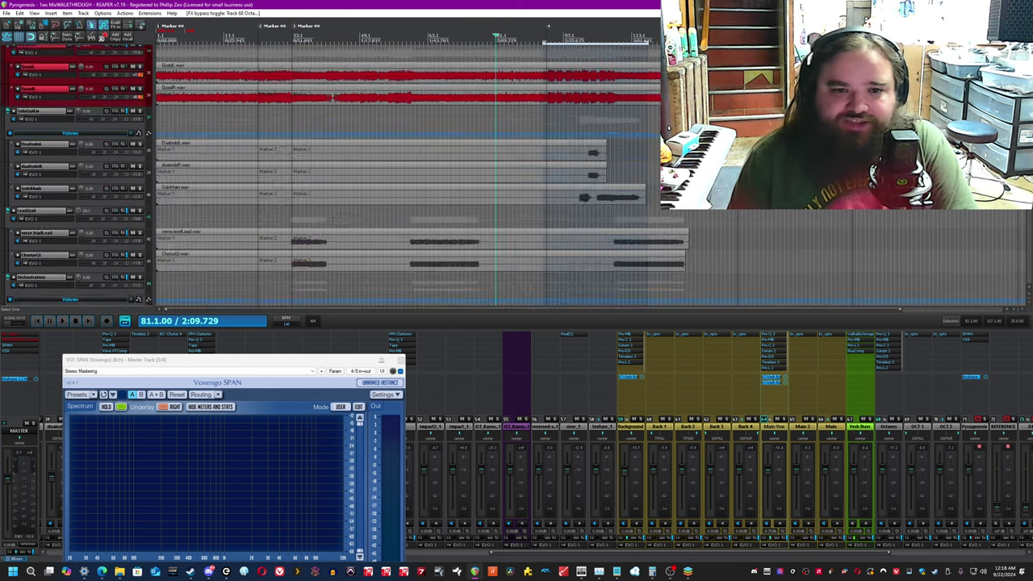
Move the SPAN window off the instrument channels in the mixer and place the edit cursor on the folder track above impact2_1.
scroll(332, 98, "down", 5)
left_click_drag(316, 362, 847, 320)
left_click(250, 4)
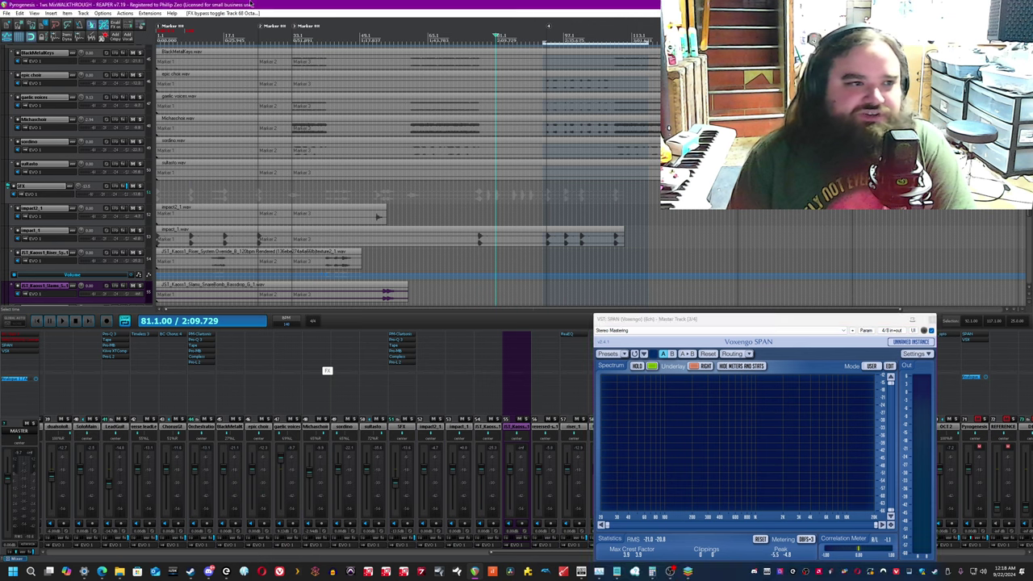
left_click(527, 214)
scroll(545, 213, "up", 5)
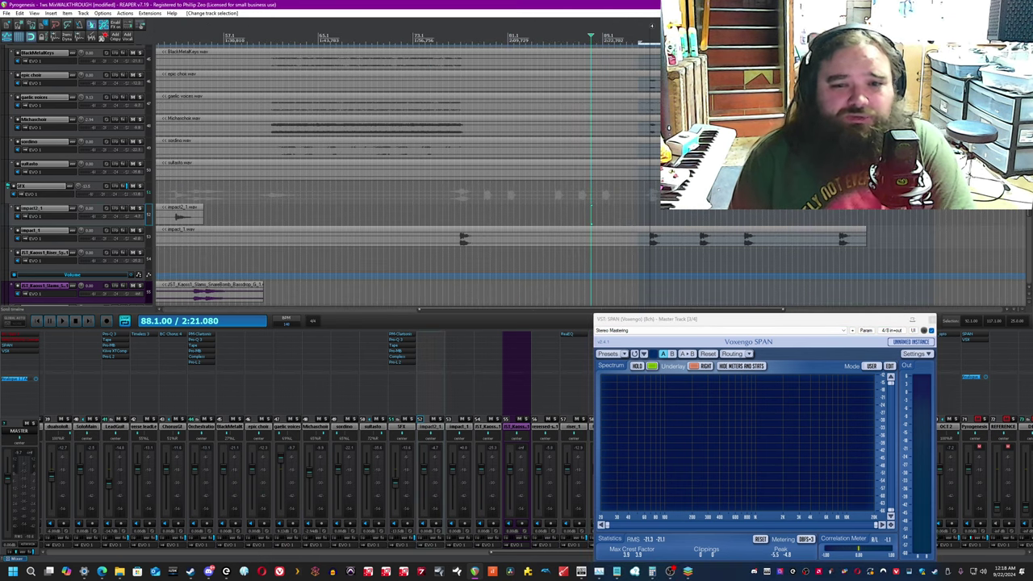
left_click(637, 190)
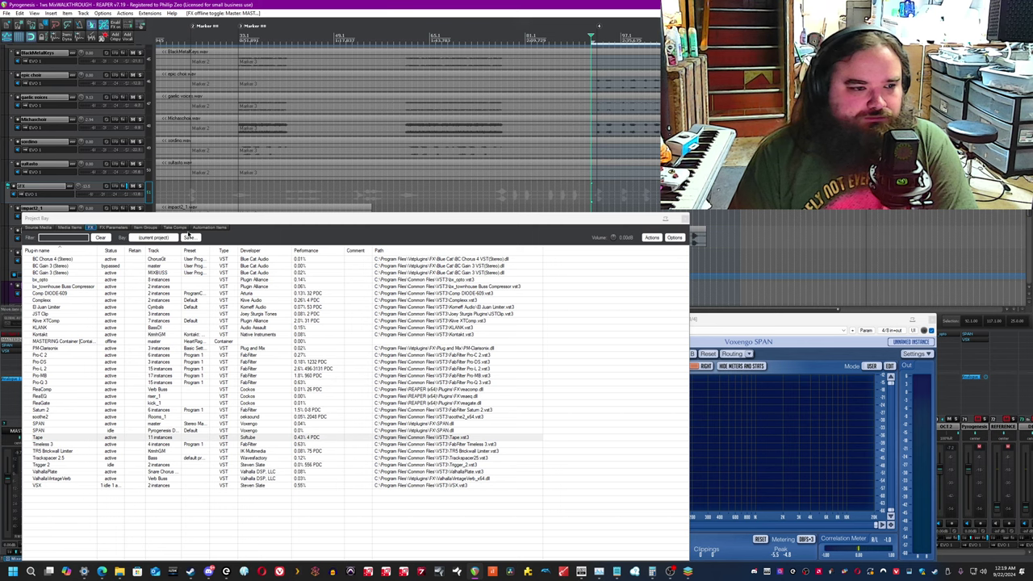
Play the mix from 92.1 while bypassing all Tape instances through the Project Bay, and re-enable them.
key("space")
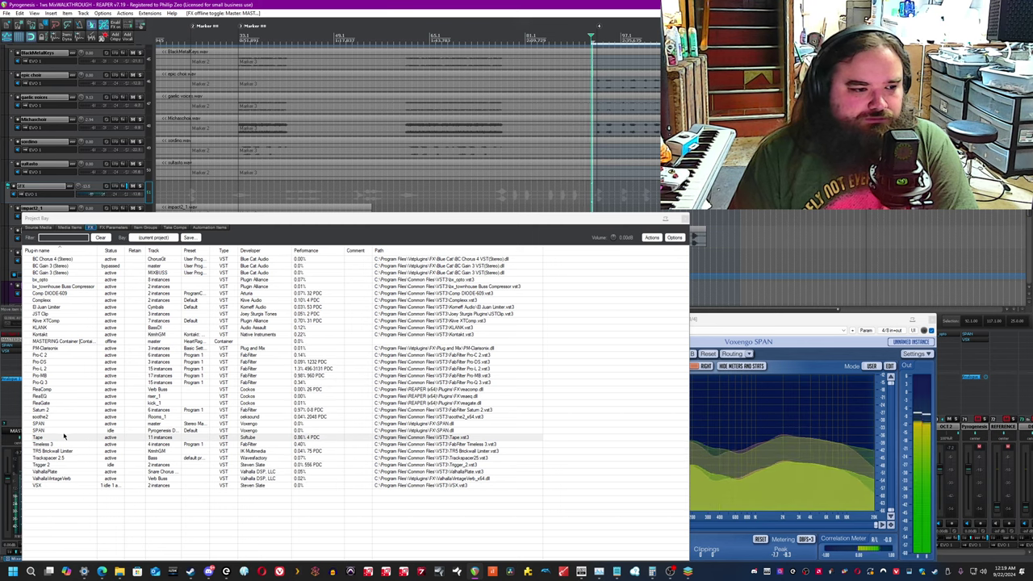
left_click(64, 436)
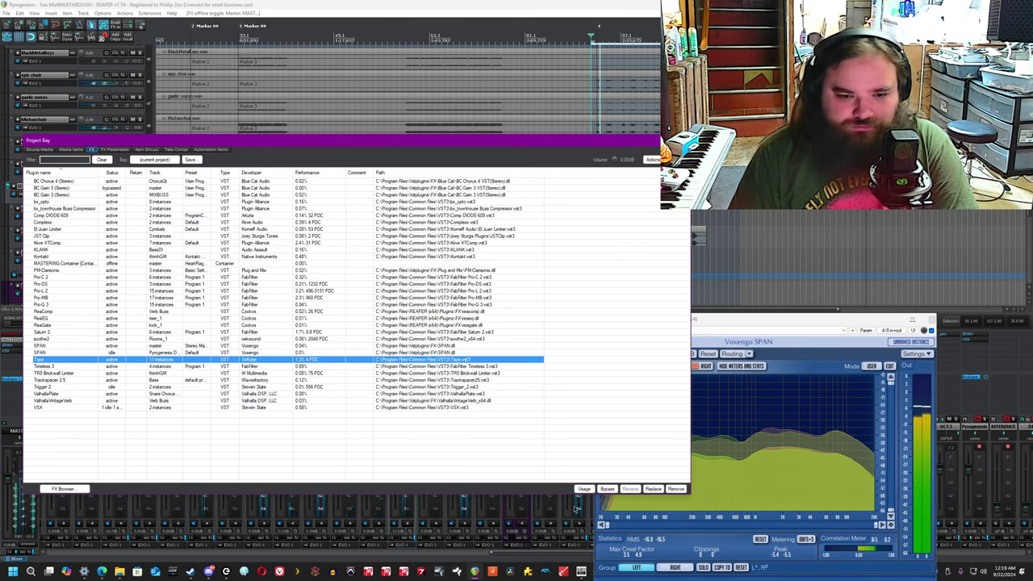
left_click(606, 489)
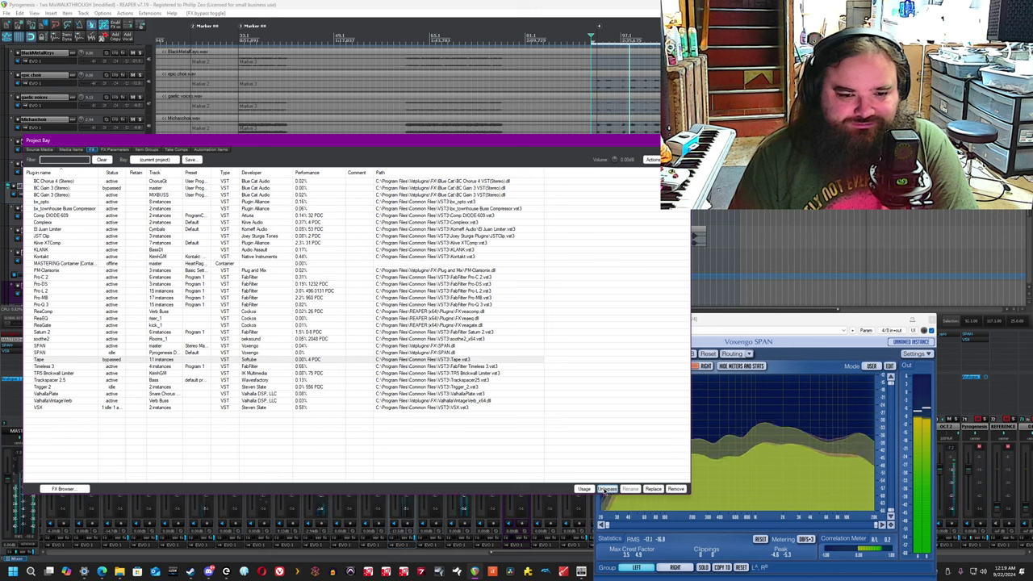
left_click(605, 489)
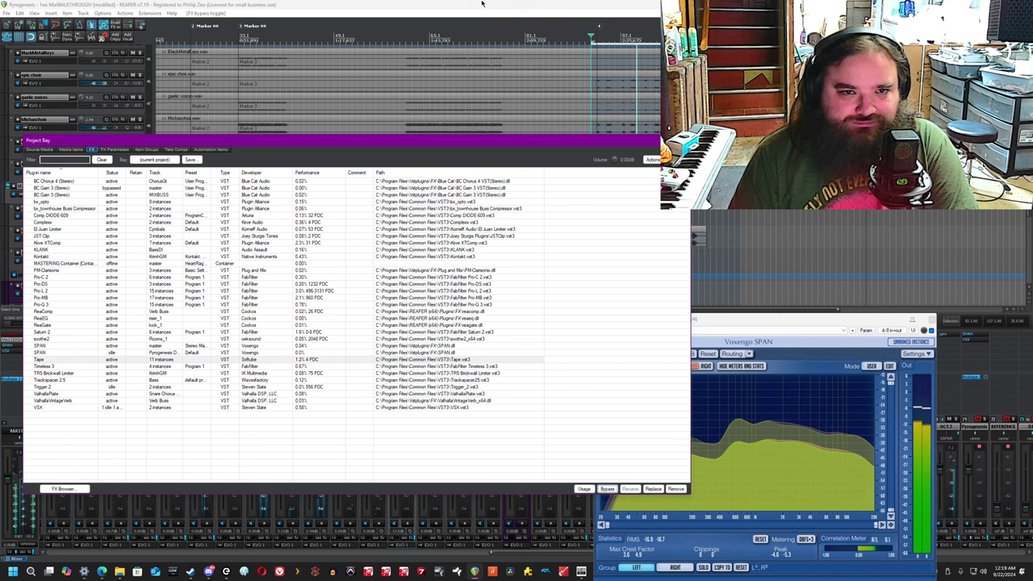
Close the Project Bay and stop playback.
left_click(651, 150)
left_click(680, 141)
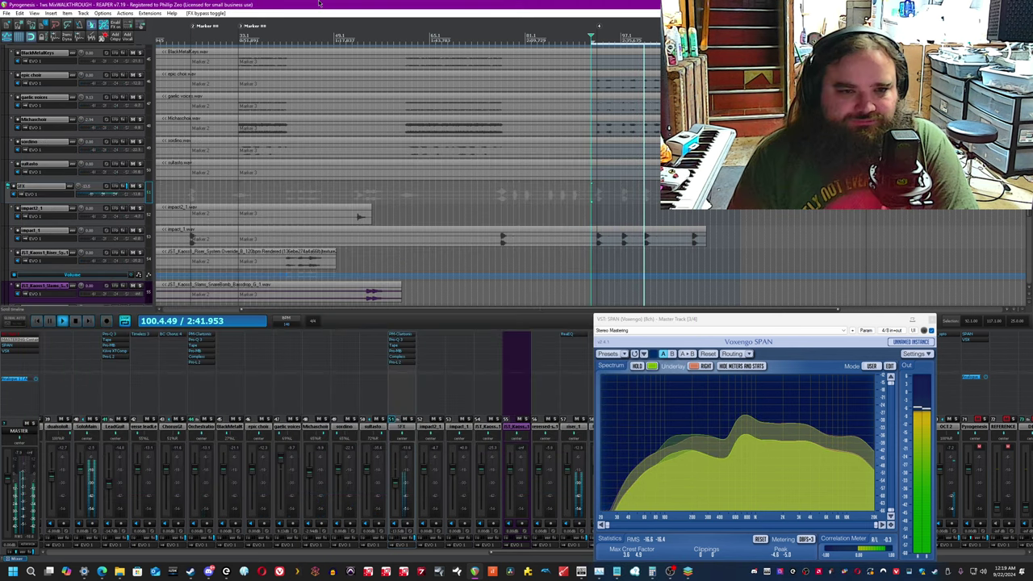
key("space")
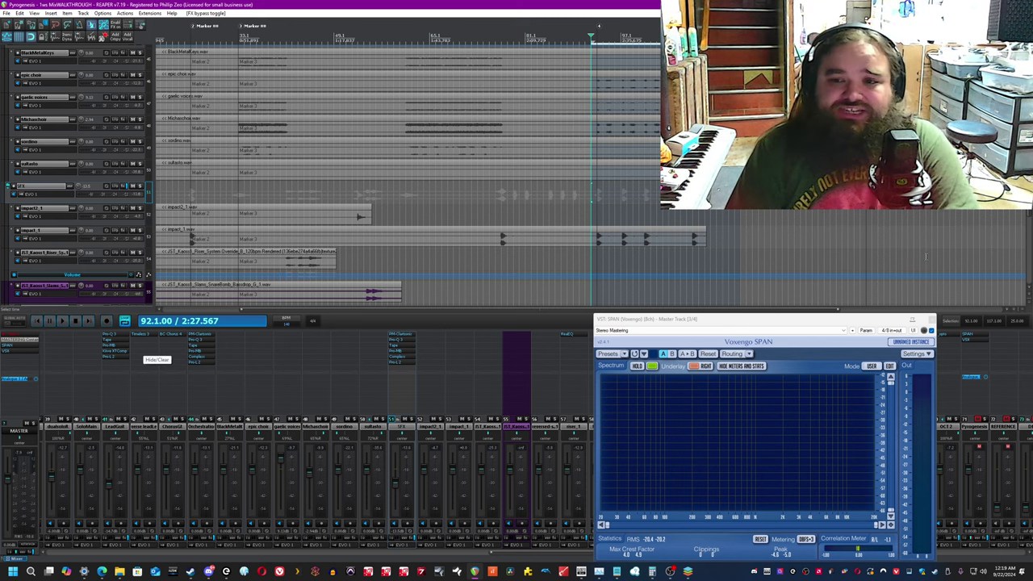
Move the SPAN window clear of the mixer's channel names and extend the track selection through OCT 2.
scroll(832, 283, "up", 1)
left_click_drag(838, 318, 931, 110)
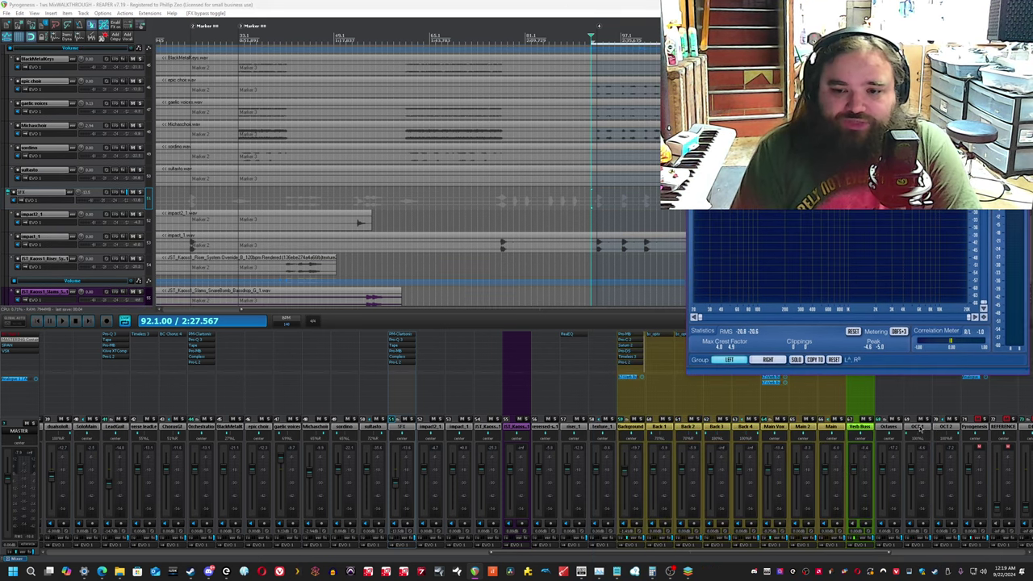
left_click(944, 427)
left_click_drag(794, 553, 166, 498)
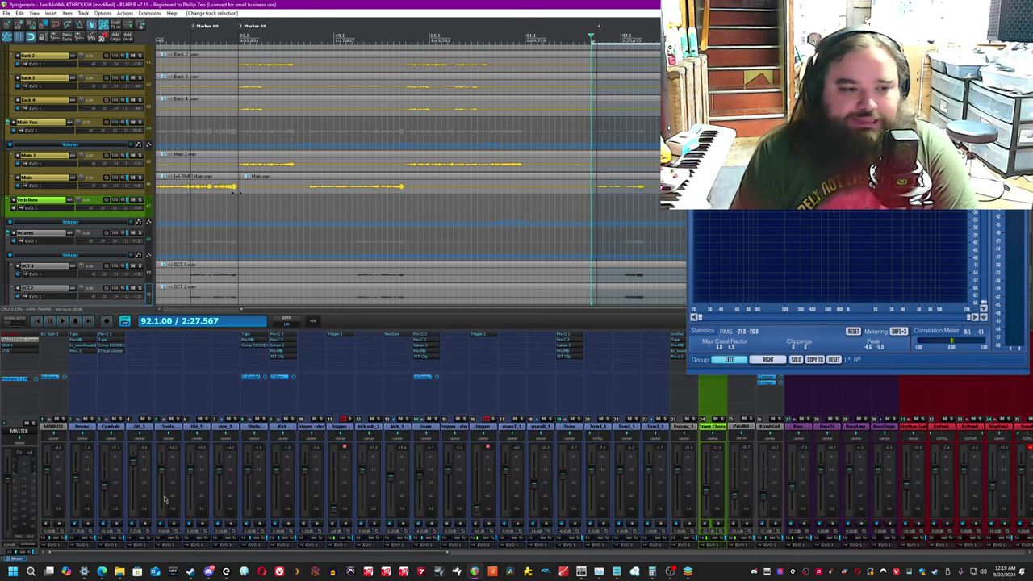
Play the mix from 92.1 with the effects of all selected tracks bypassed, and re-enable them during playback.
left_click(94, 537)
left_click(96, 539)
key("space")
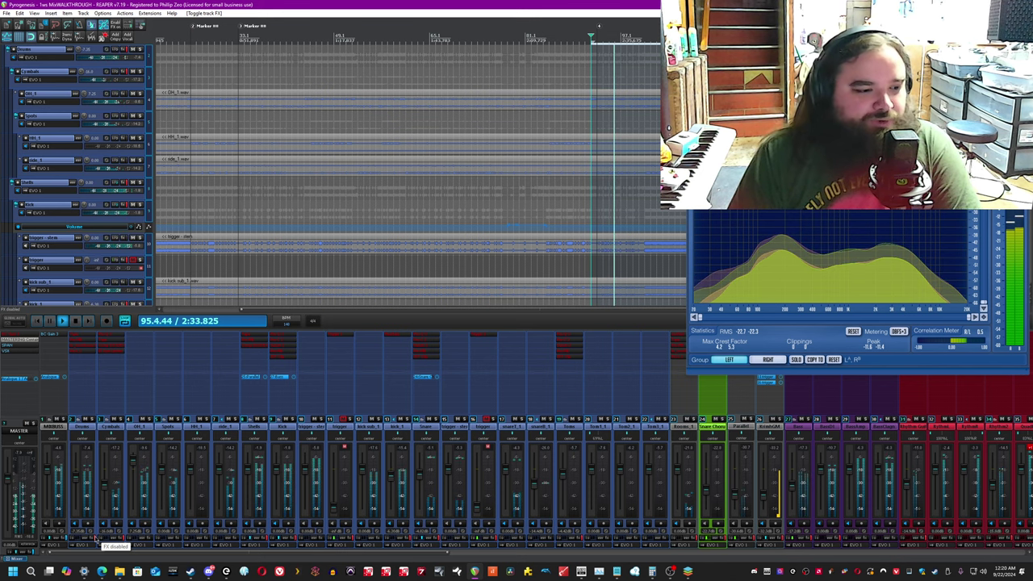
left_click(95, 539)
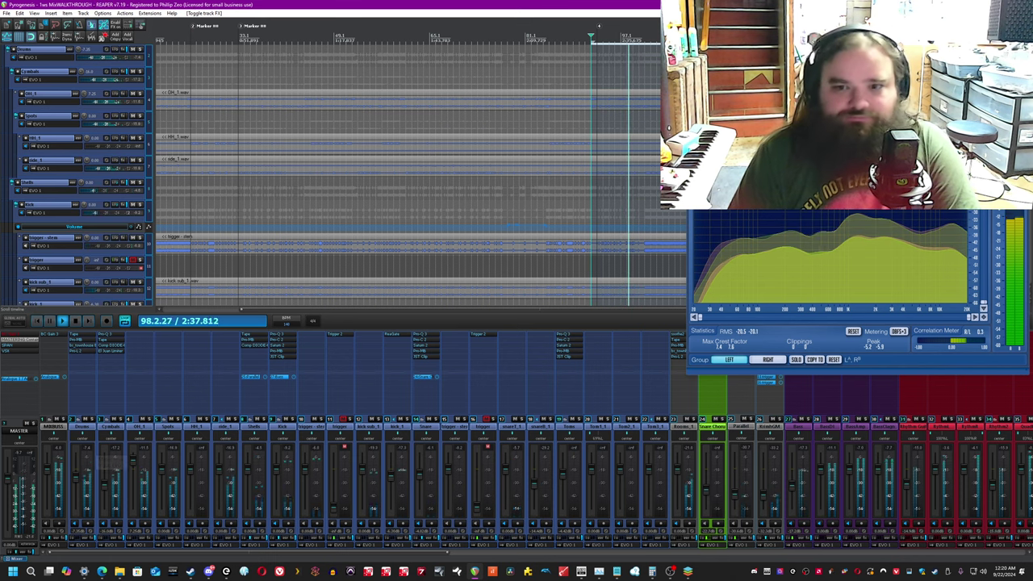
Reposition the SPAN window so its full spectrum shows, listen to the mix with all effects active, and stop playback.
left_click_drag(727, 112, 723, 189)
left_click(589, 3)
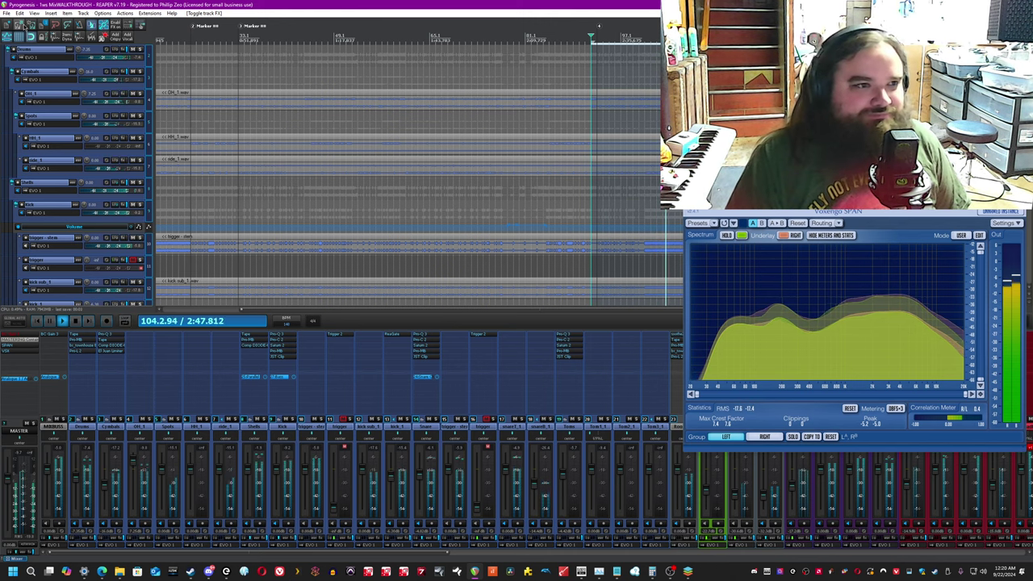
left_click(75, 322)
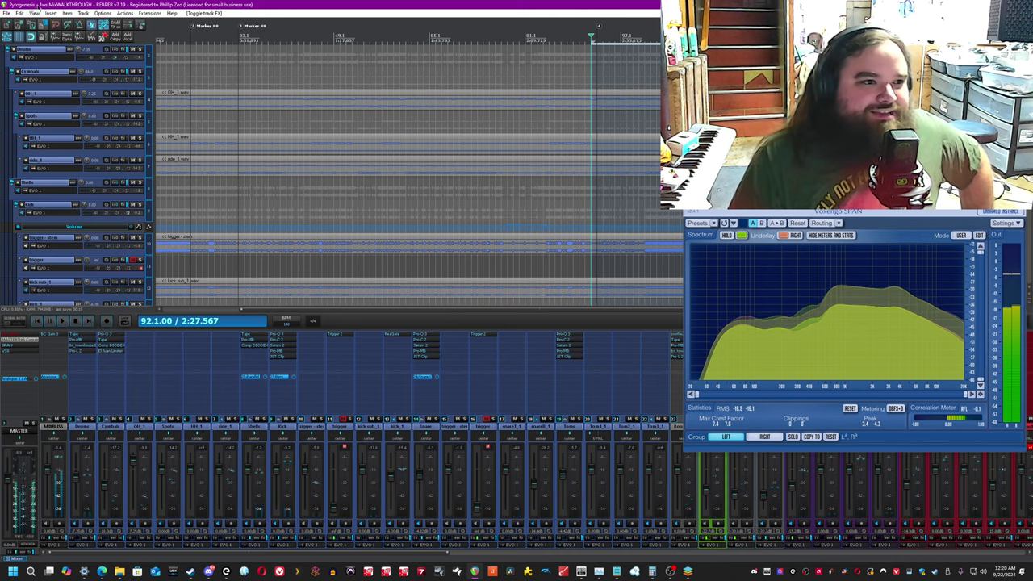